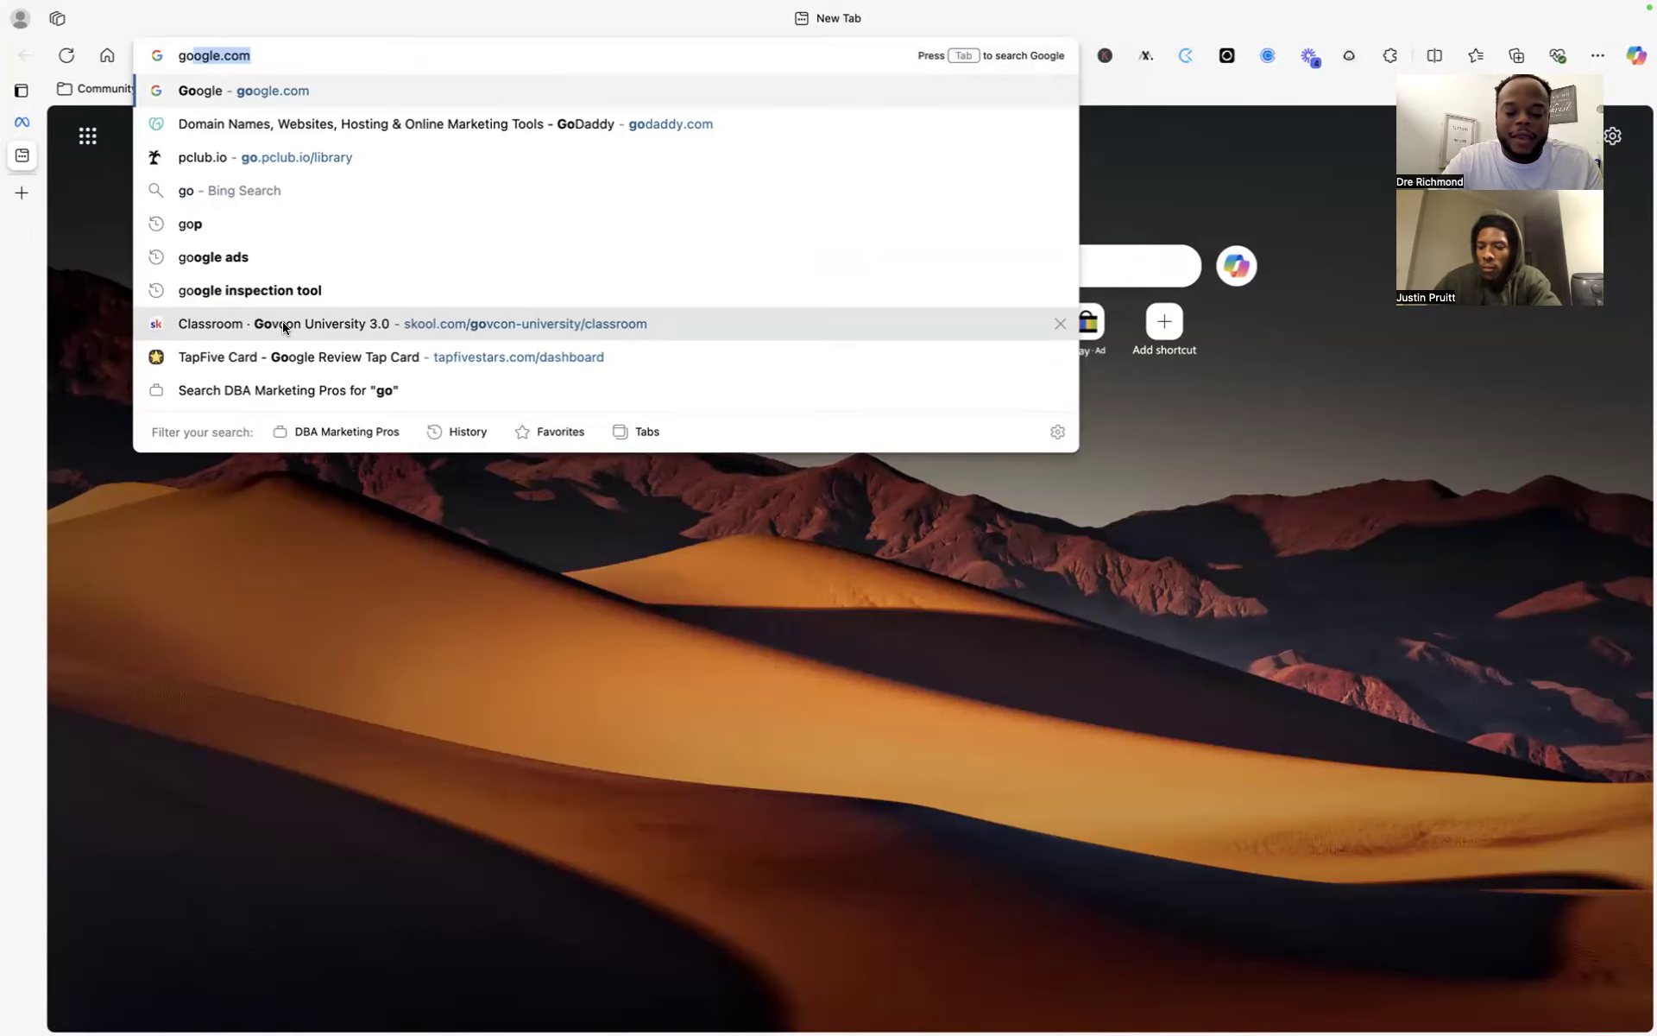
- Load google.com, search 'facebook ads manager' and open the Facebook Ads Manager page
{"action": "type", "text": "ogl"}
{"action": "key", "text": "BackSpace"}
{"action": "key", "text": "BackSpace"}
{"action": "type", "text": "gle.com"}
{"action": "key", "text": "Return"}
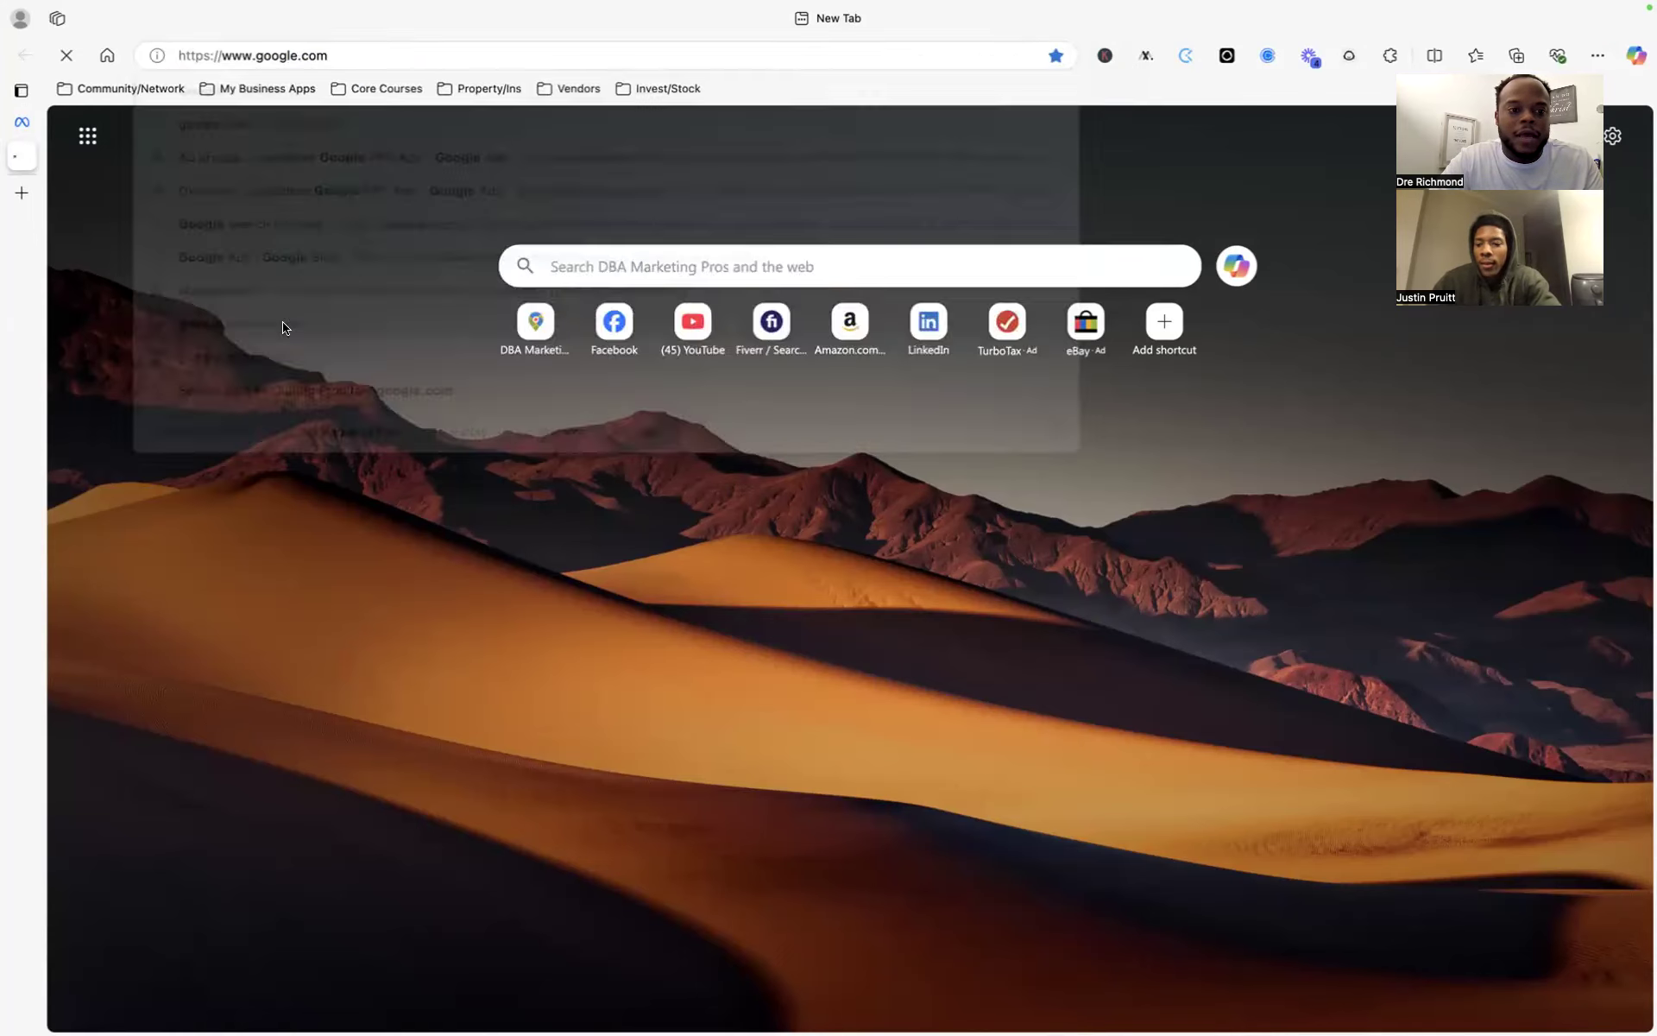
{"action": "type", "text": "faceboo"}
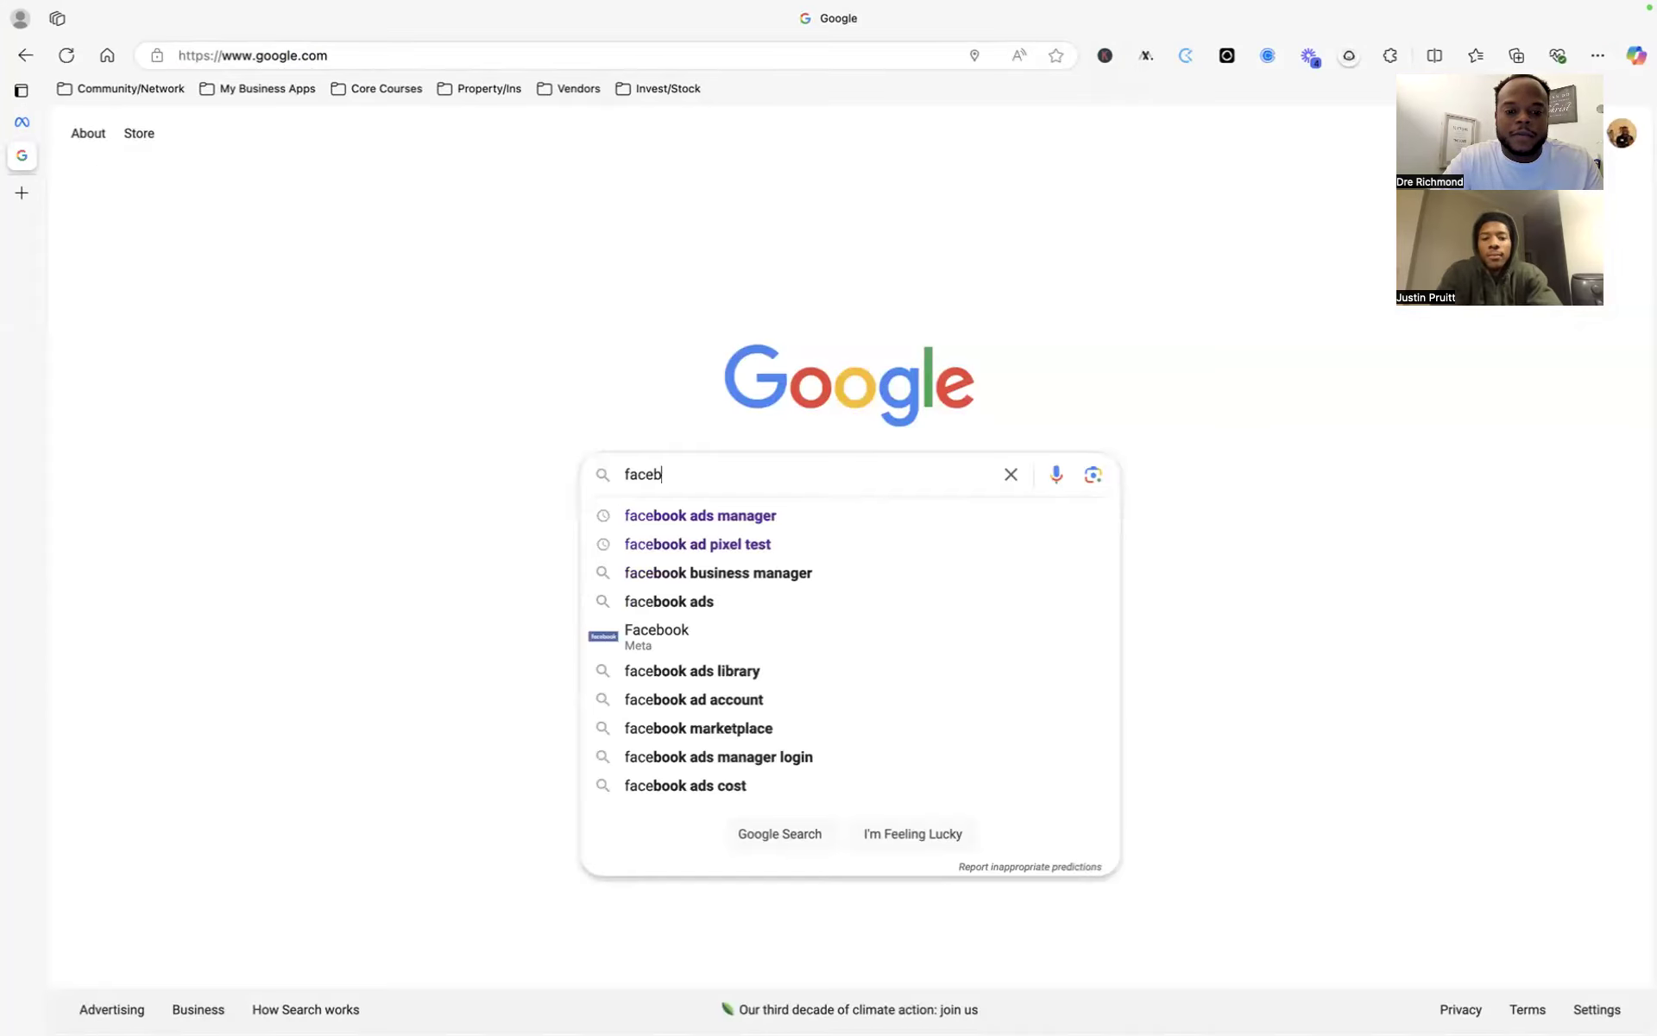
{"action": "left_click", "coordinate": [854, 516]}
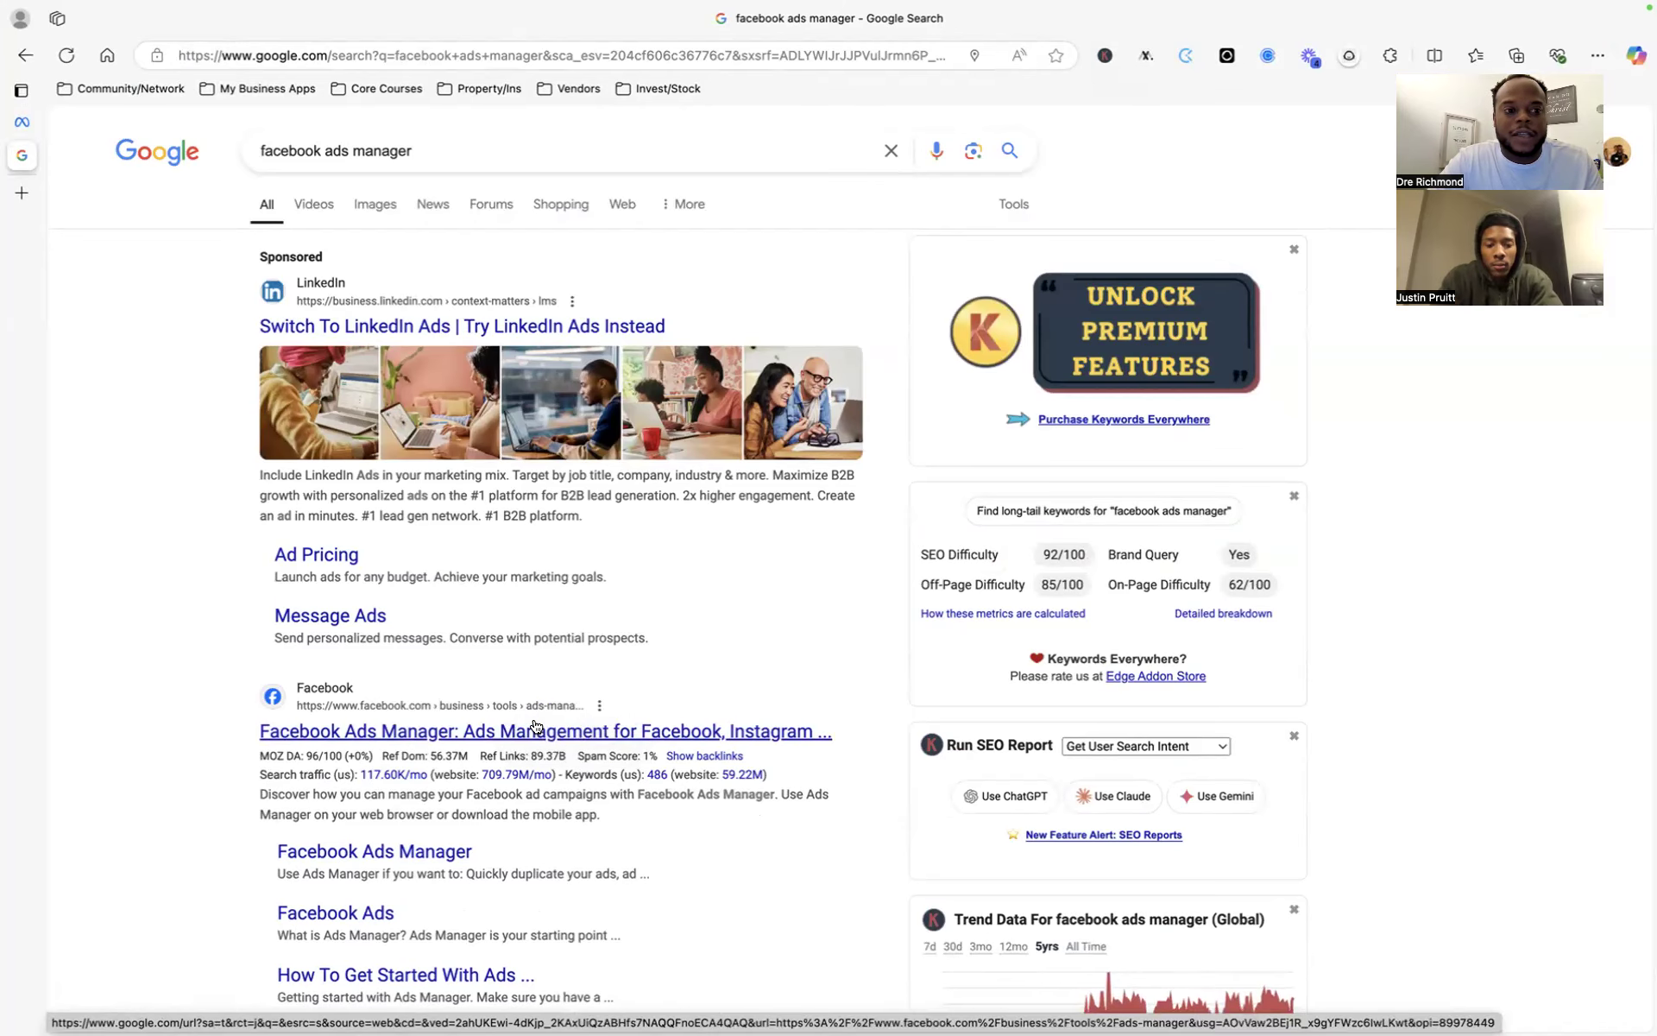
{"action": "left_click", "coordinate": [530, 733]}
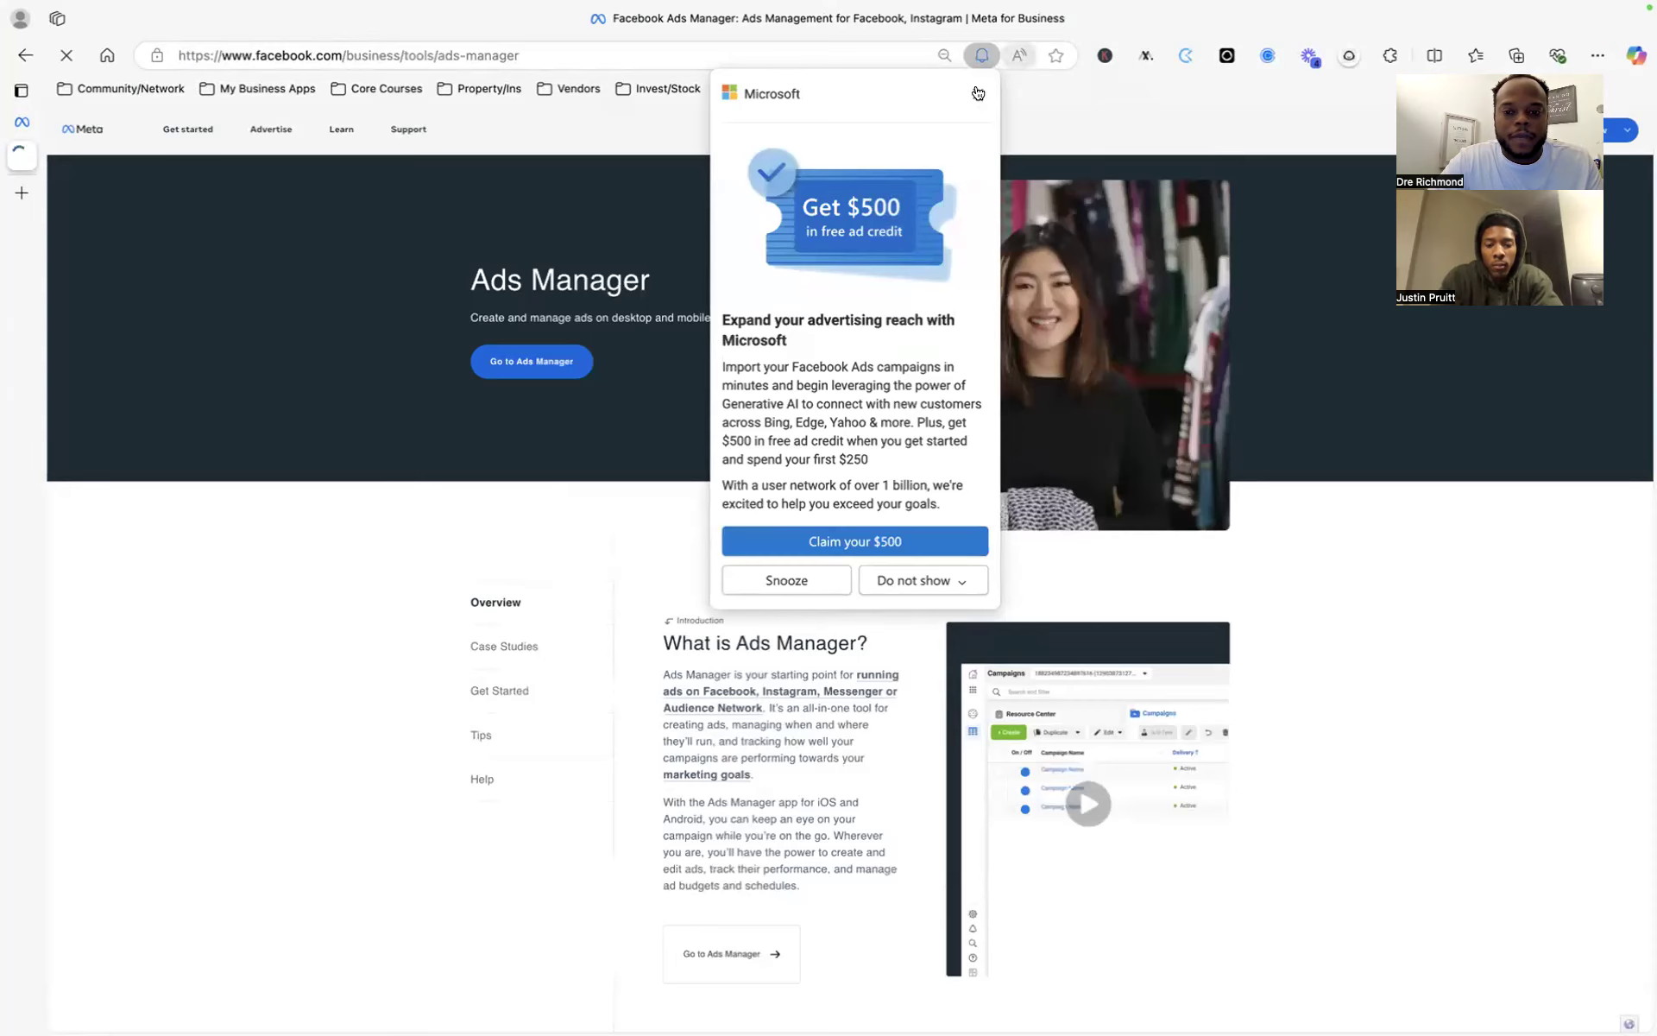
- Dismiss the ad credit promotion and enter Ads Manager from the product page
{"action": "left_click", "coordinate": [978, 94]}
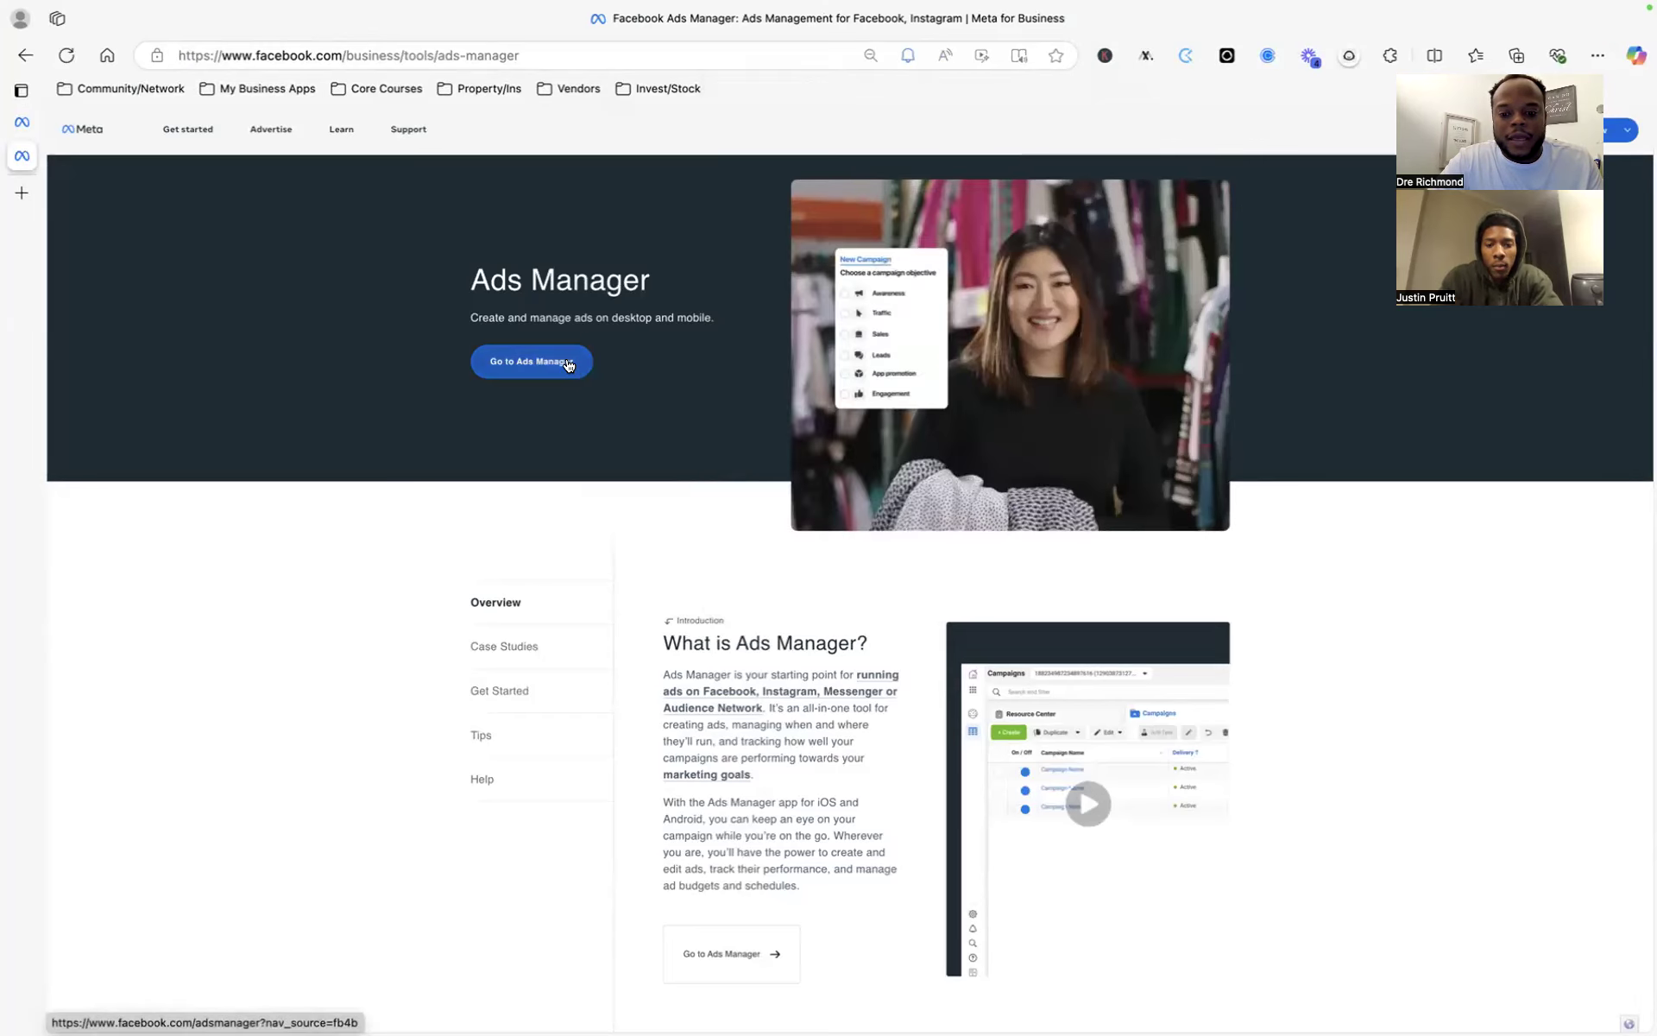
{"action": "scroll", "coordinate": [863, 691], "scroll_direction": "down", "scroll_amount": 5}
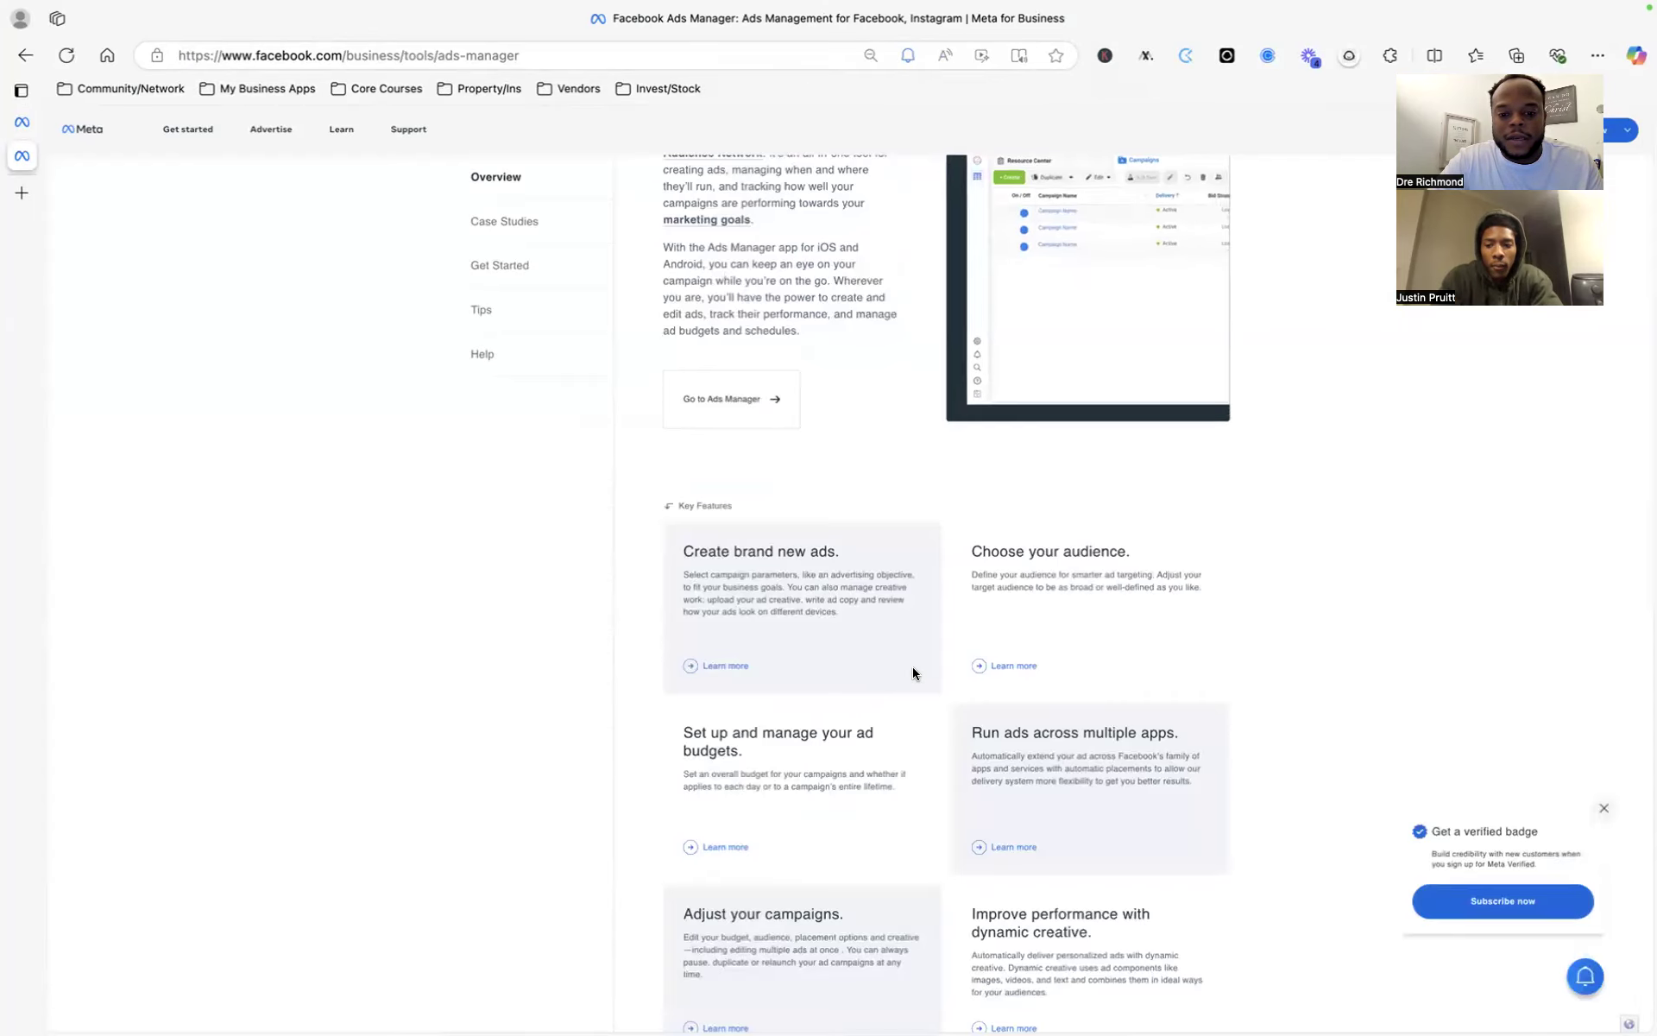
{"action": "scroll", "coordinate": [913, 670], "scroll_direction": "up", "scroll_amount": 2}
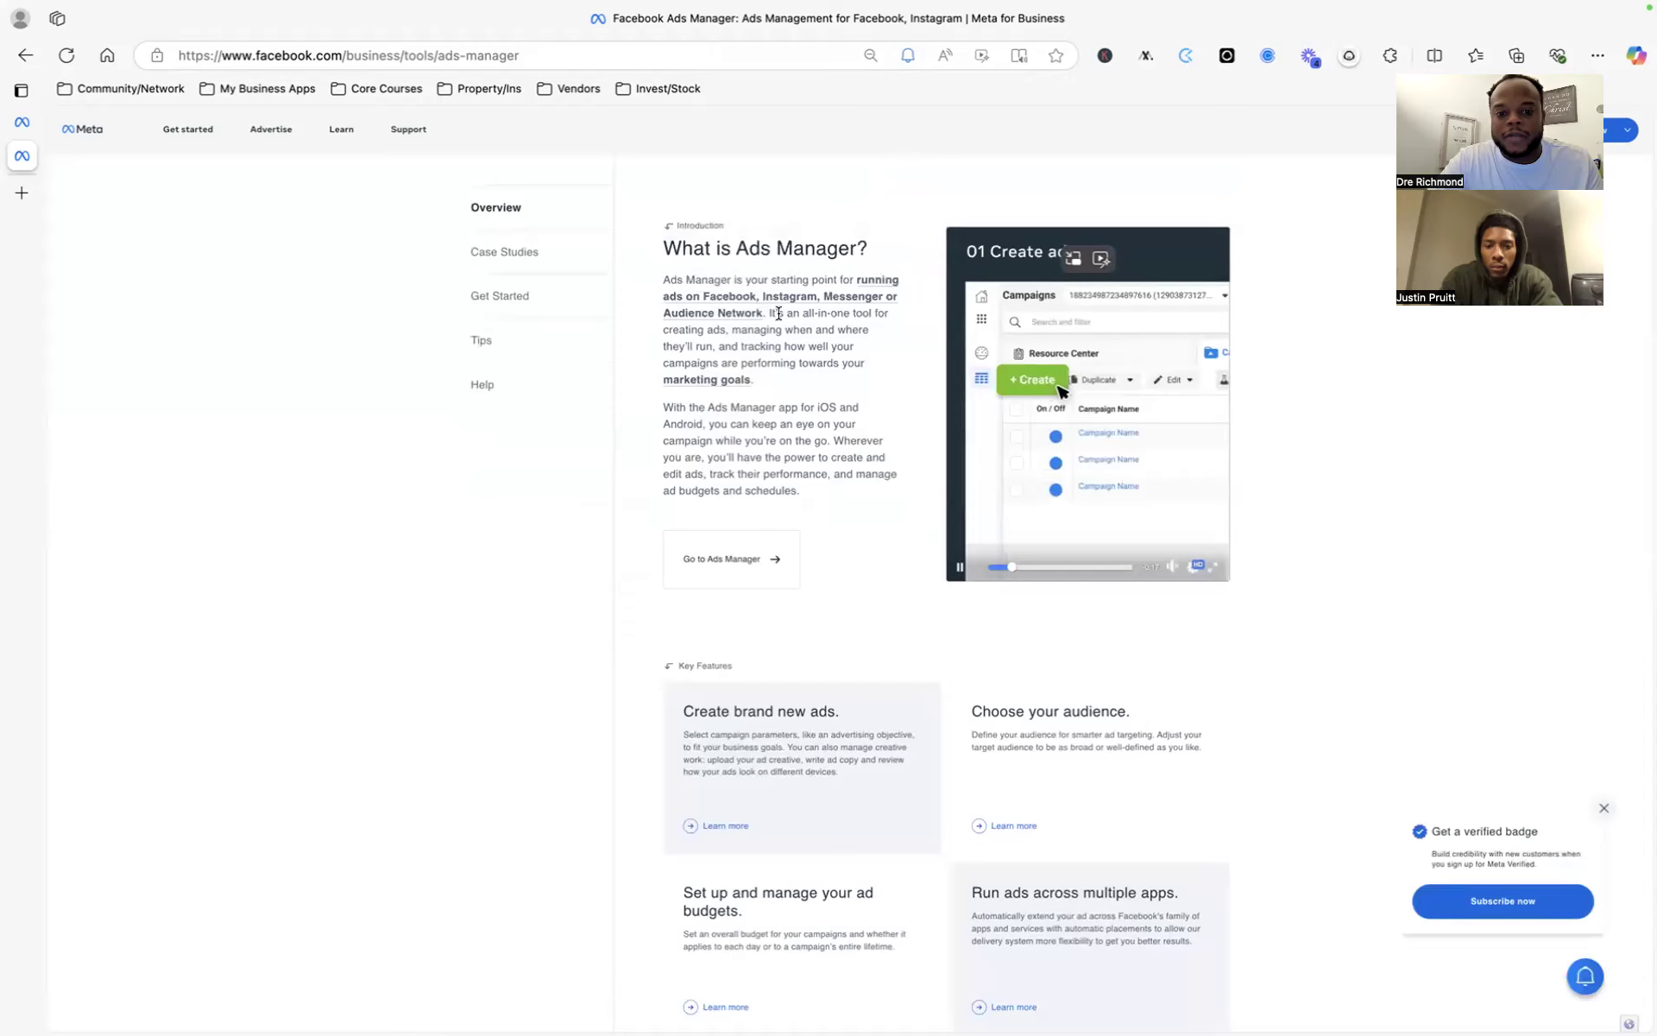
{"action": "scroll", "coordinate": [759, 315], "scroll_direction": "up", "scroll_amount": 4}
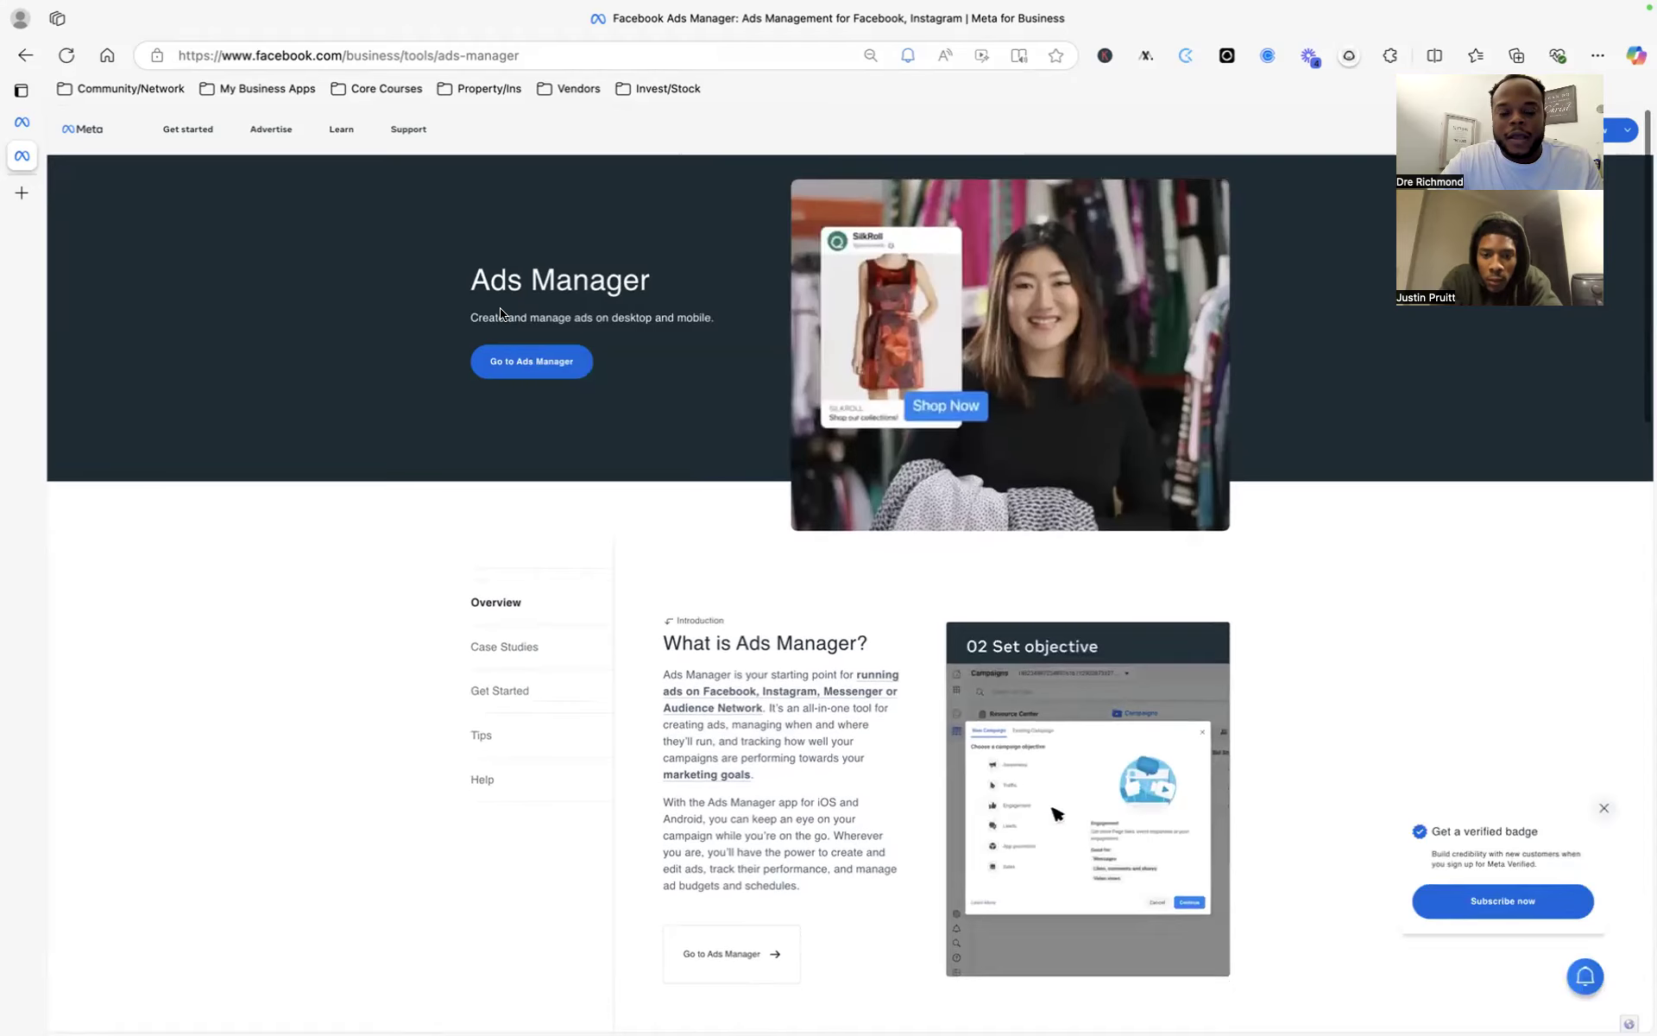
{"action": "left_click", "coordinate": [542, 368]}
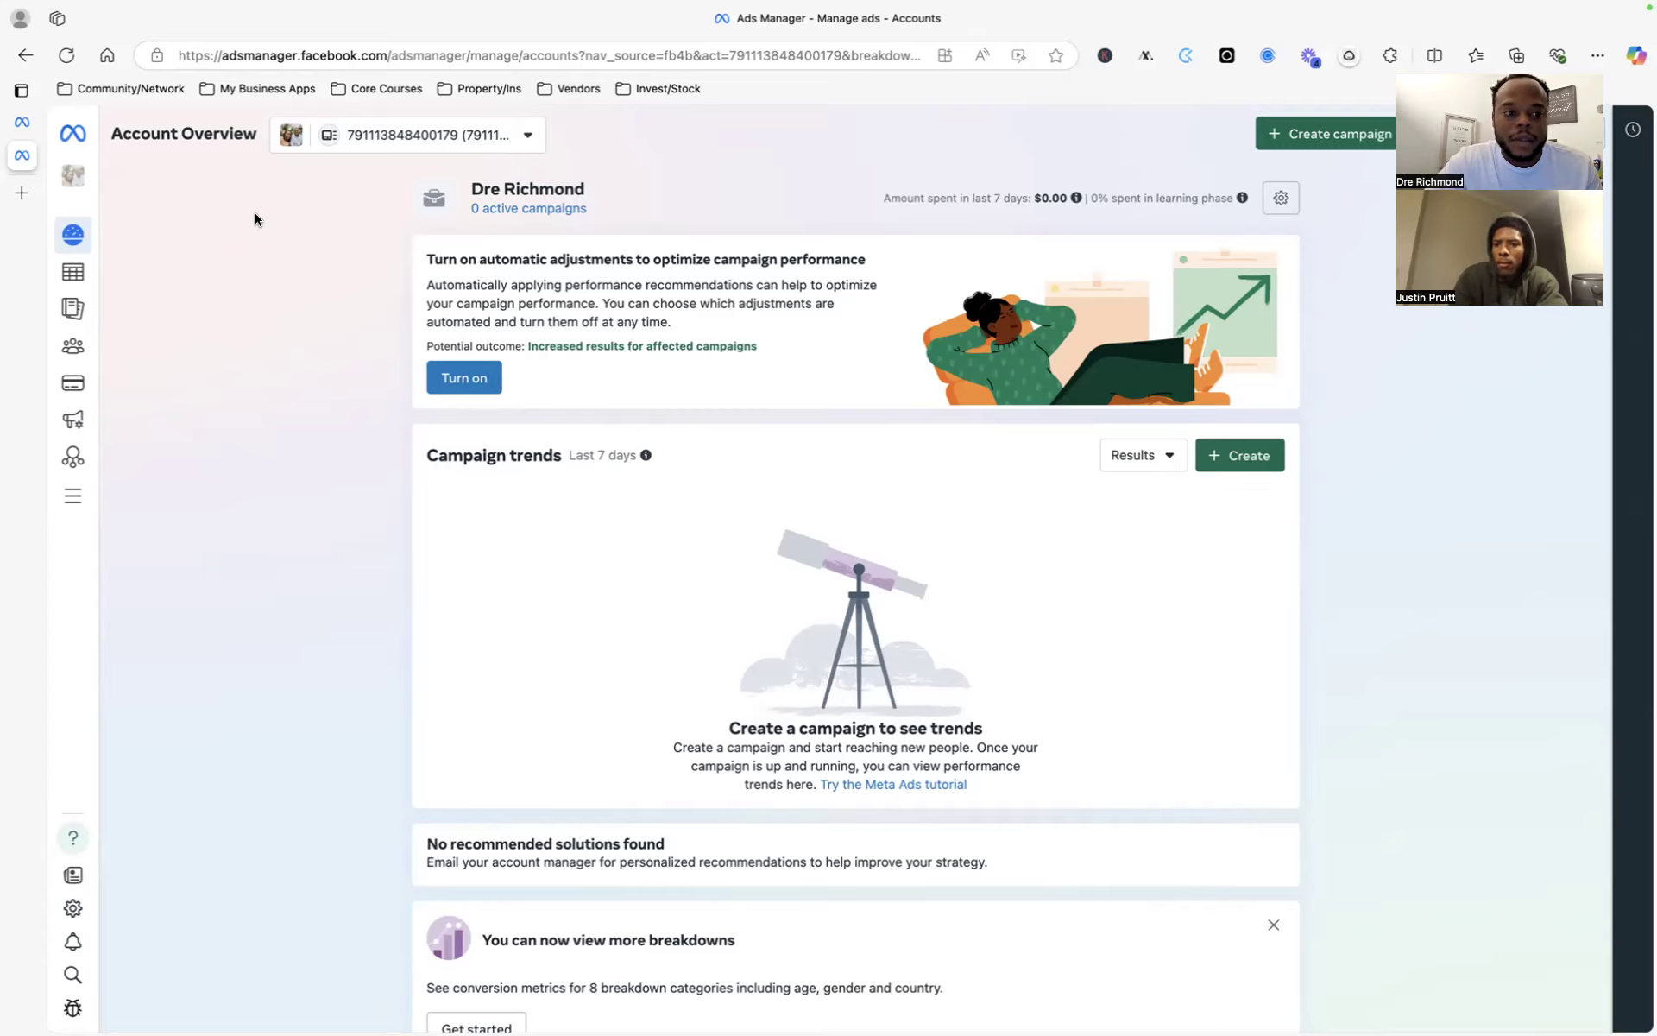
- Open the empty Campaigns list and start creating a new campaign
{"action": "left_click", "coordinate": [78, 276]}
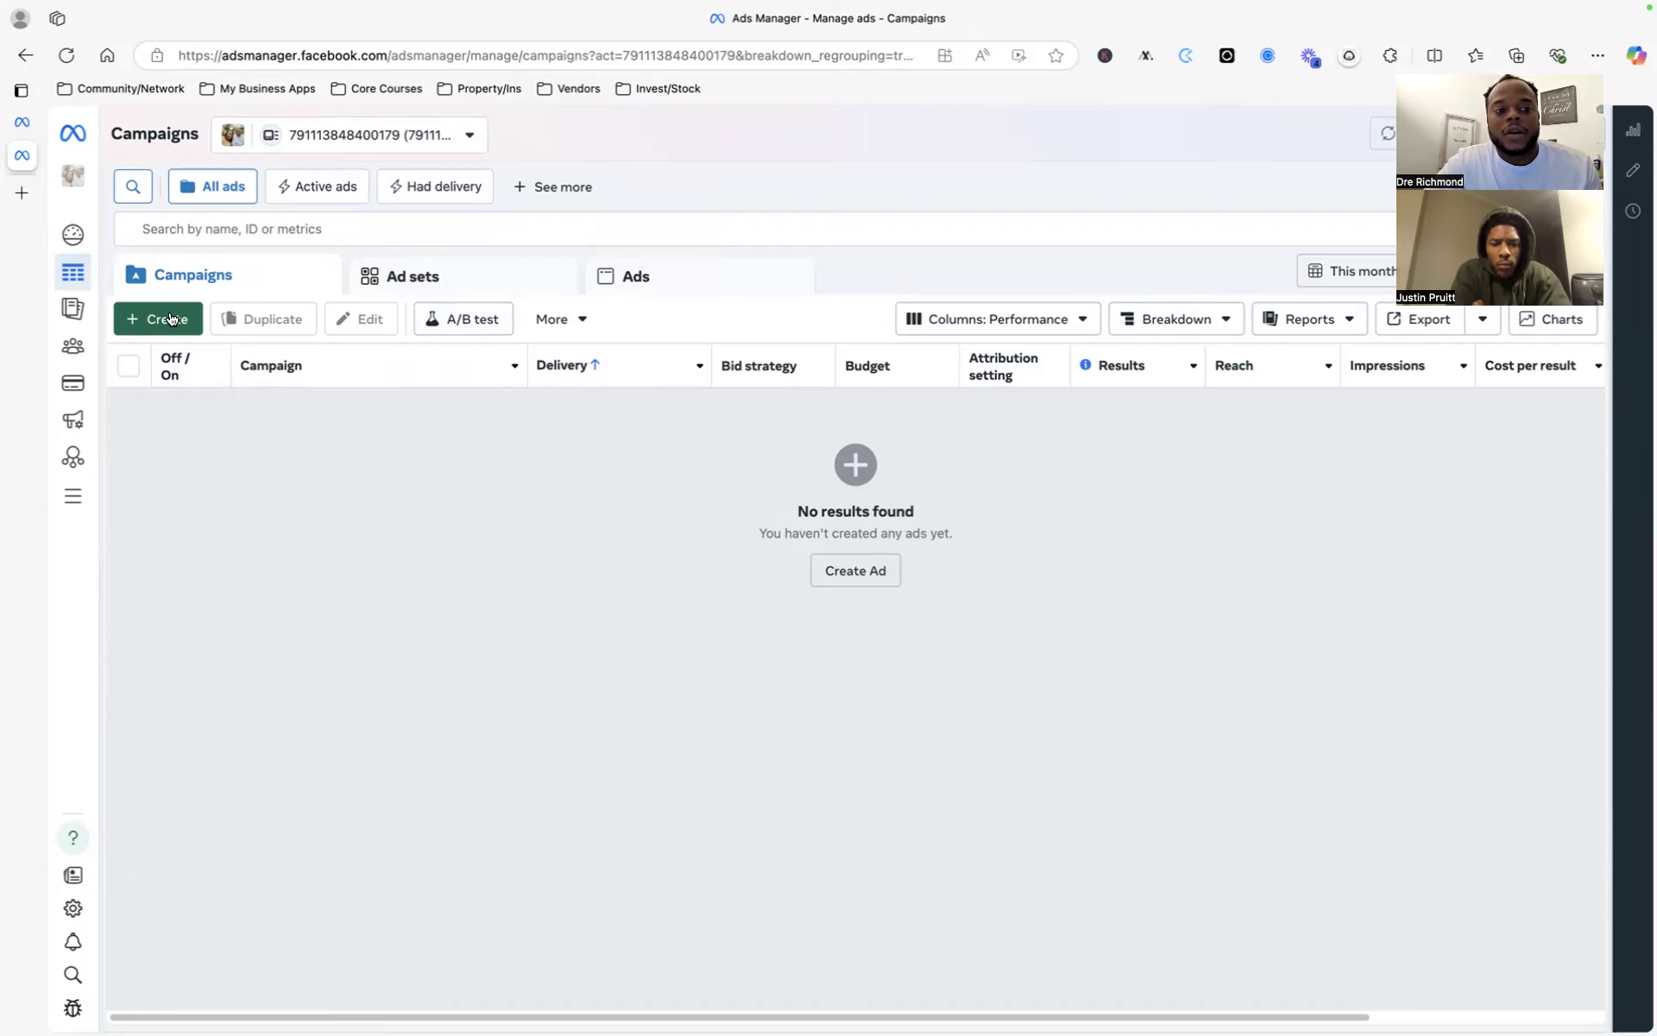
{"action": "mouse_move", "coordinate": [87, 272]}
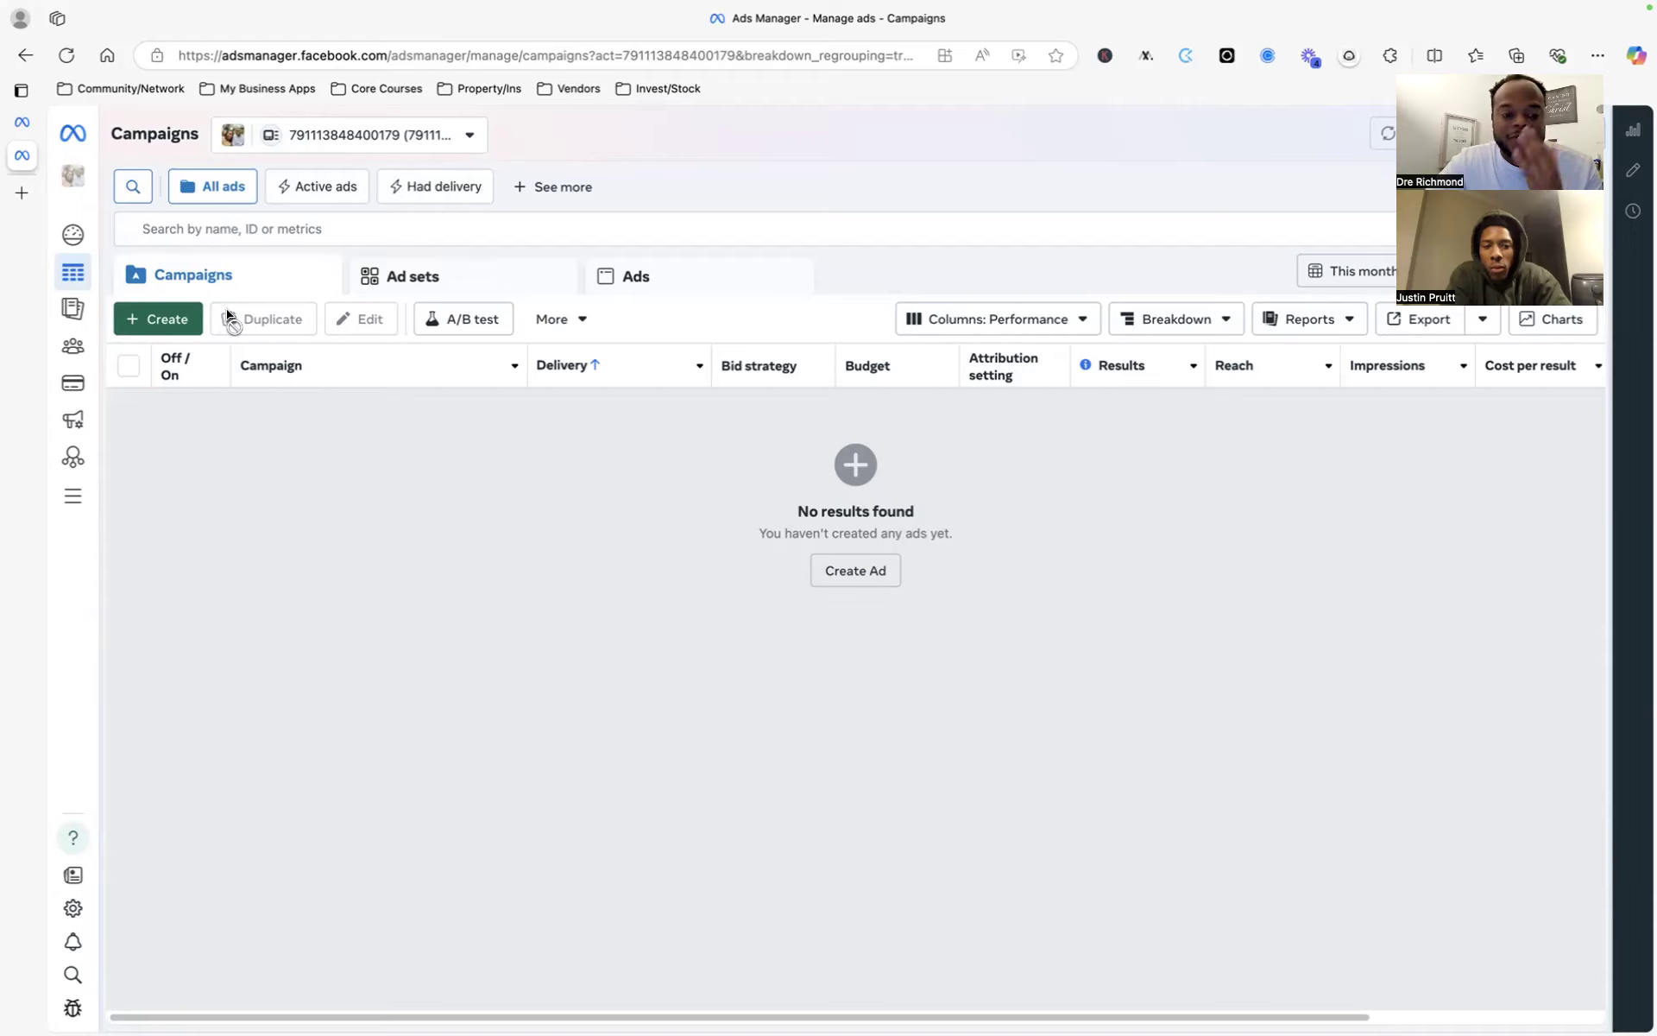
{"action": "left_click", "coordinate": [177, 320]}
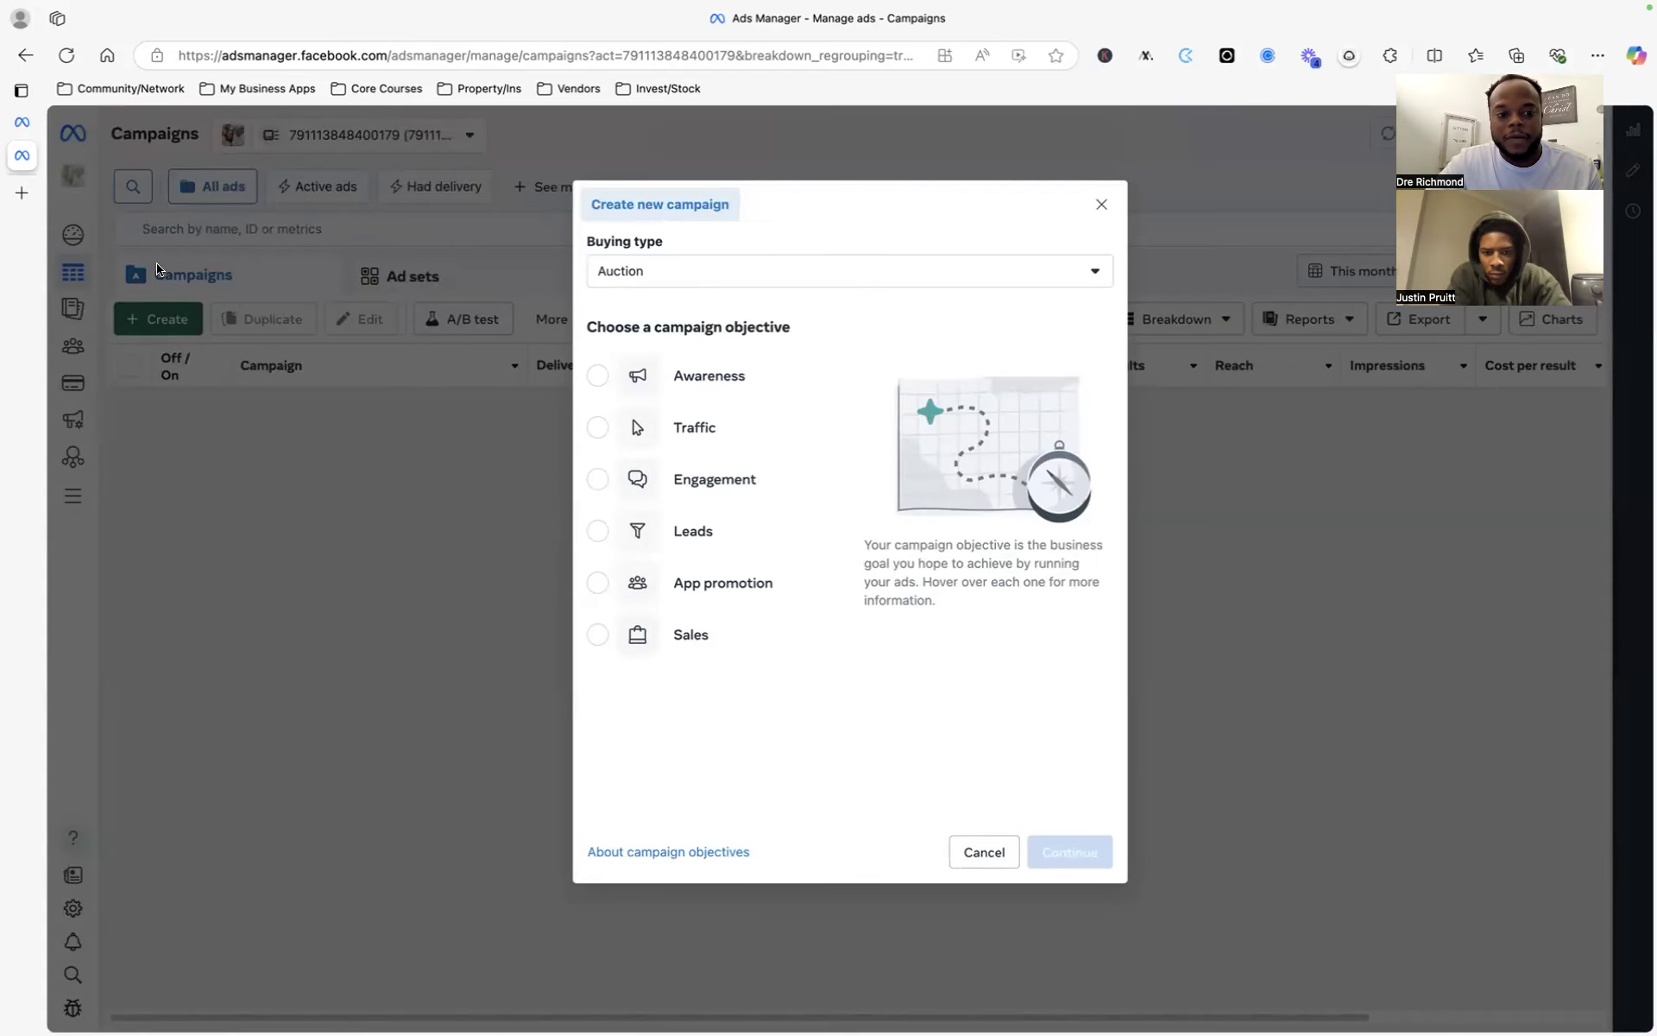
- Leave the buying type on Auction and pick Sales as the campaign objective
{"action": "left_click", "coordinate": [742, 270]}
{"action": "left_click", "coordinate": [733, 270]}
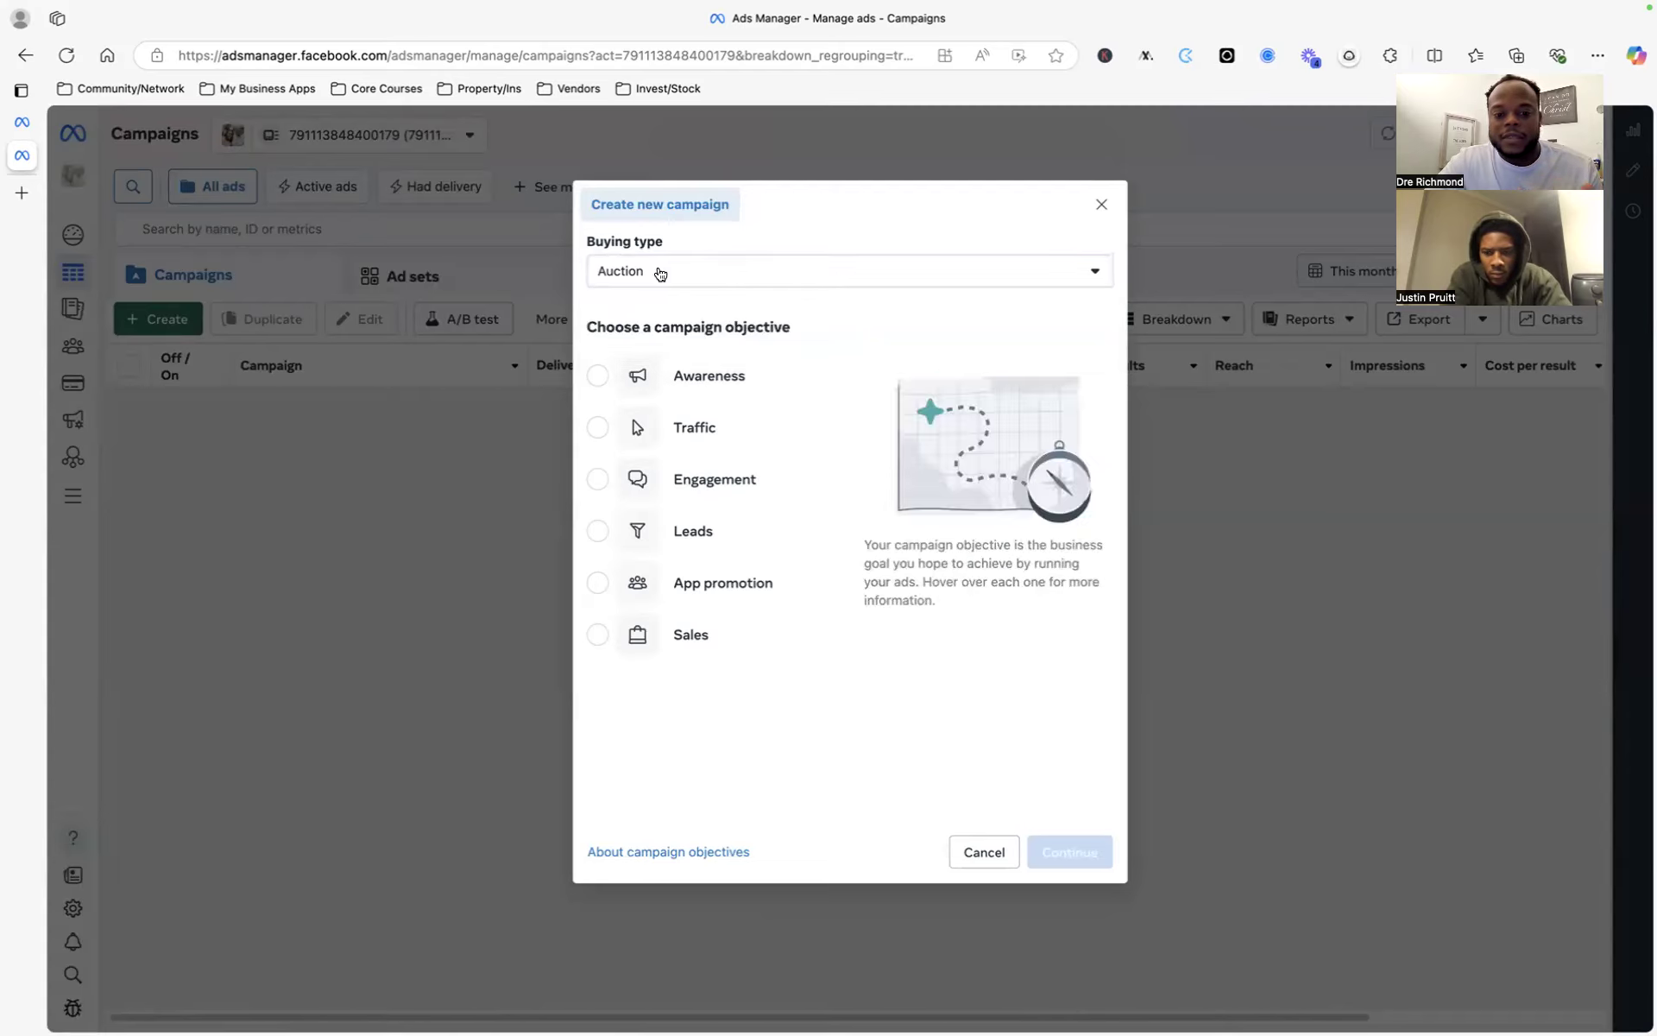
{"action": "mouse_move", "coordinate": [623, 385]}
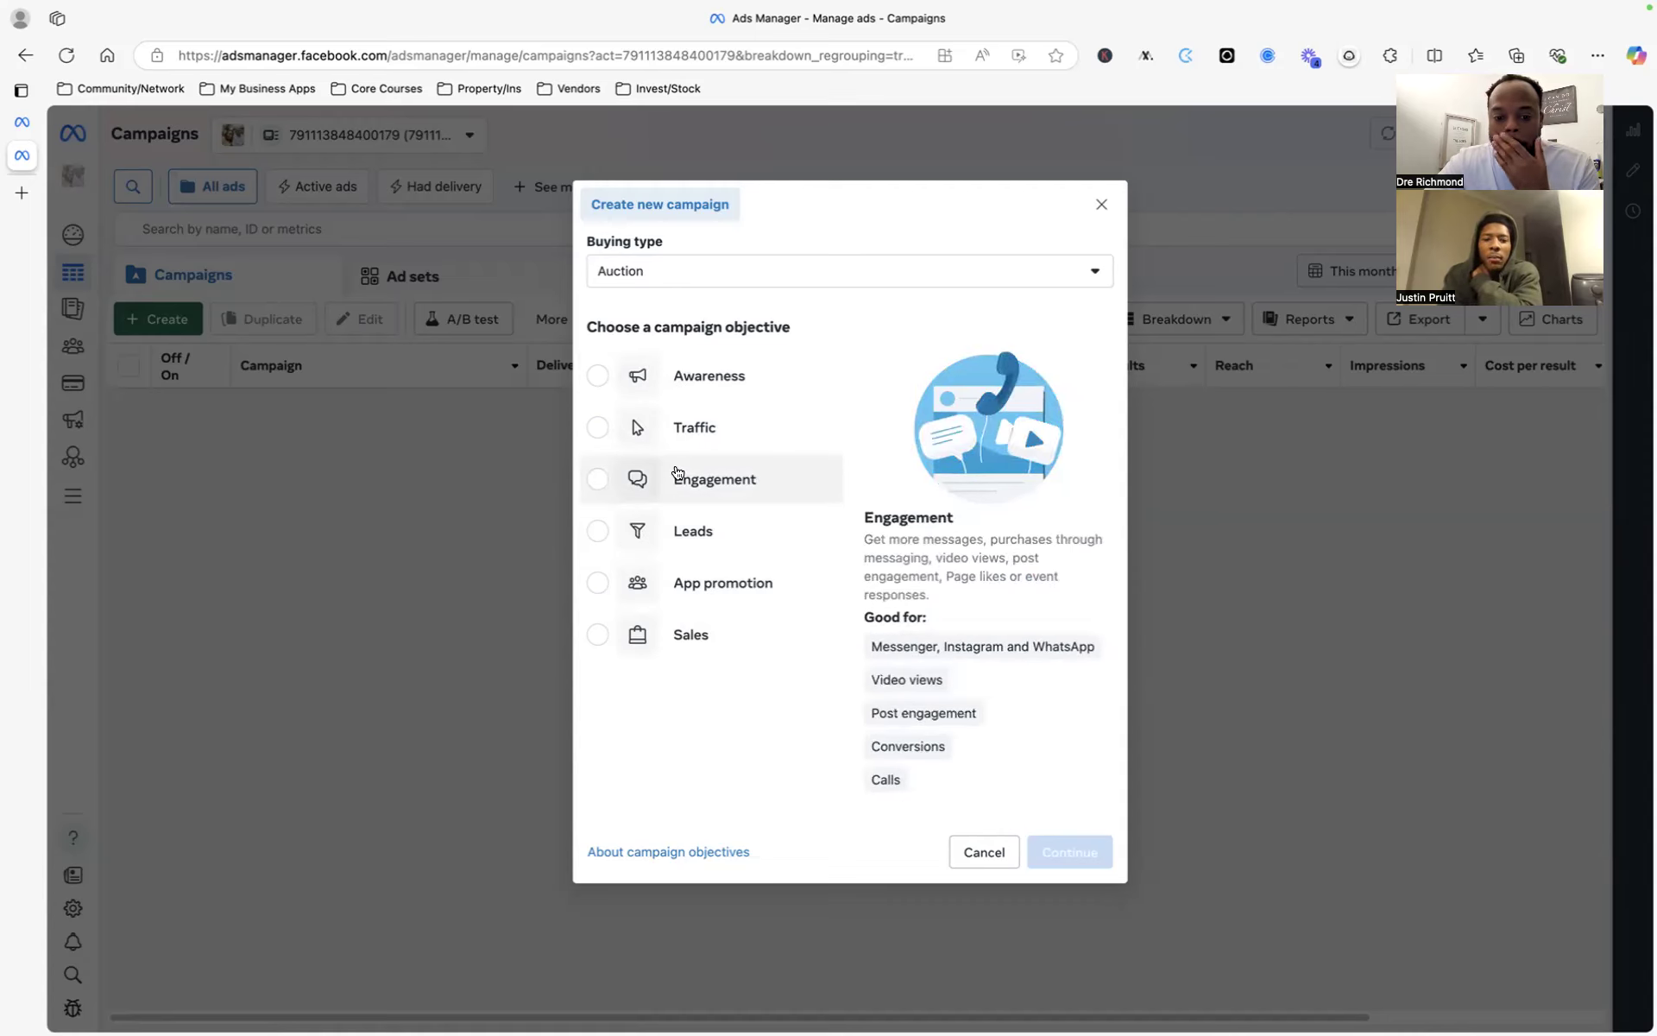
{"action": "left_click", "coordinate": [666, 629]}
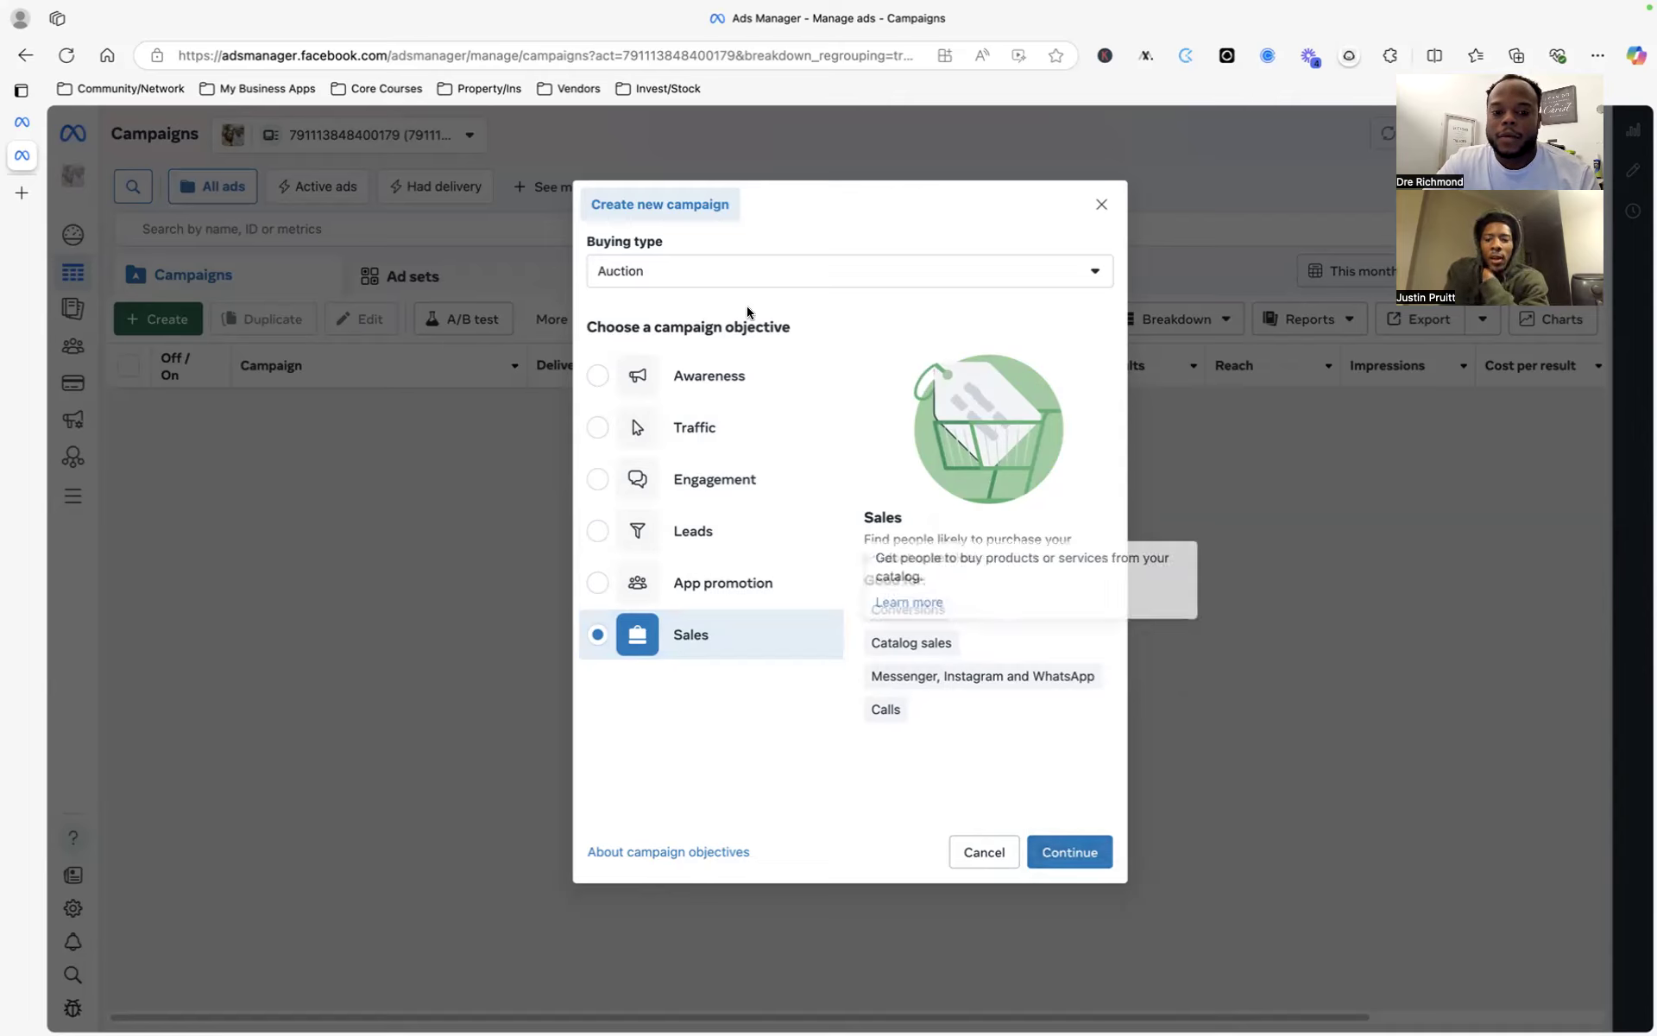
- Switch the buying type between Reservation and Auction and try the Engagement objective
{"action": "left_click", "coordinate": [740, 278]}
{"action": "left_click", "coordinate": [702, 343]}
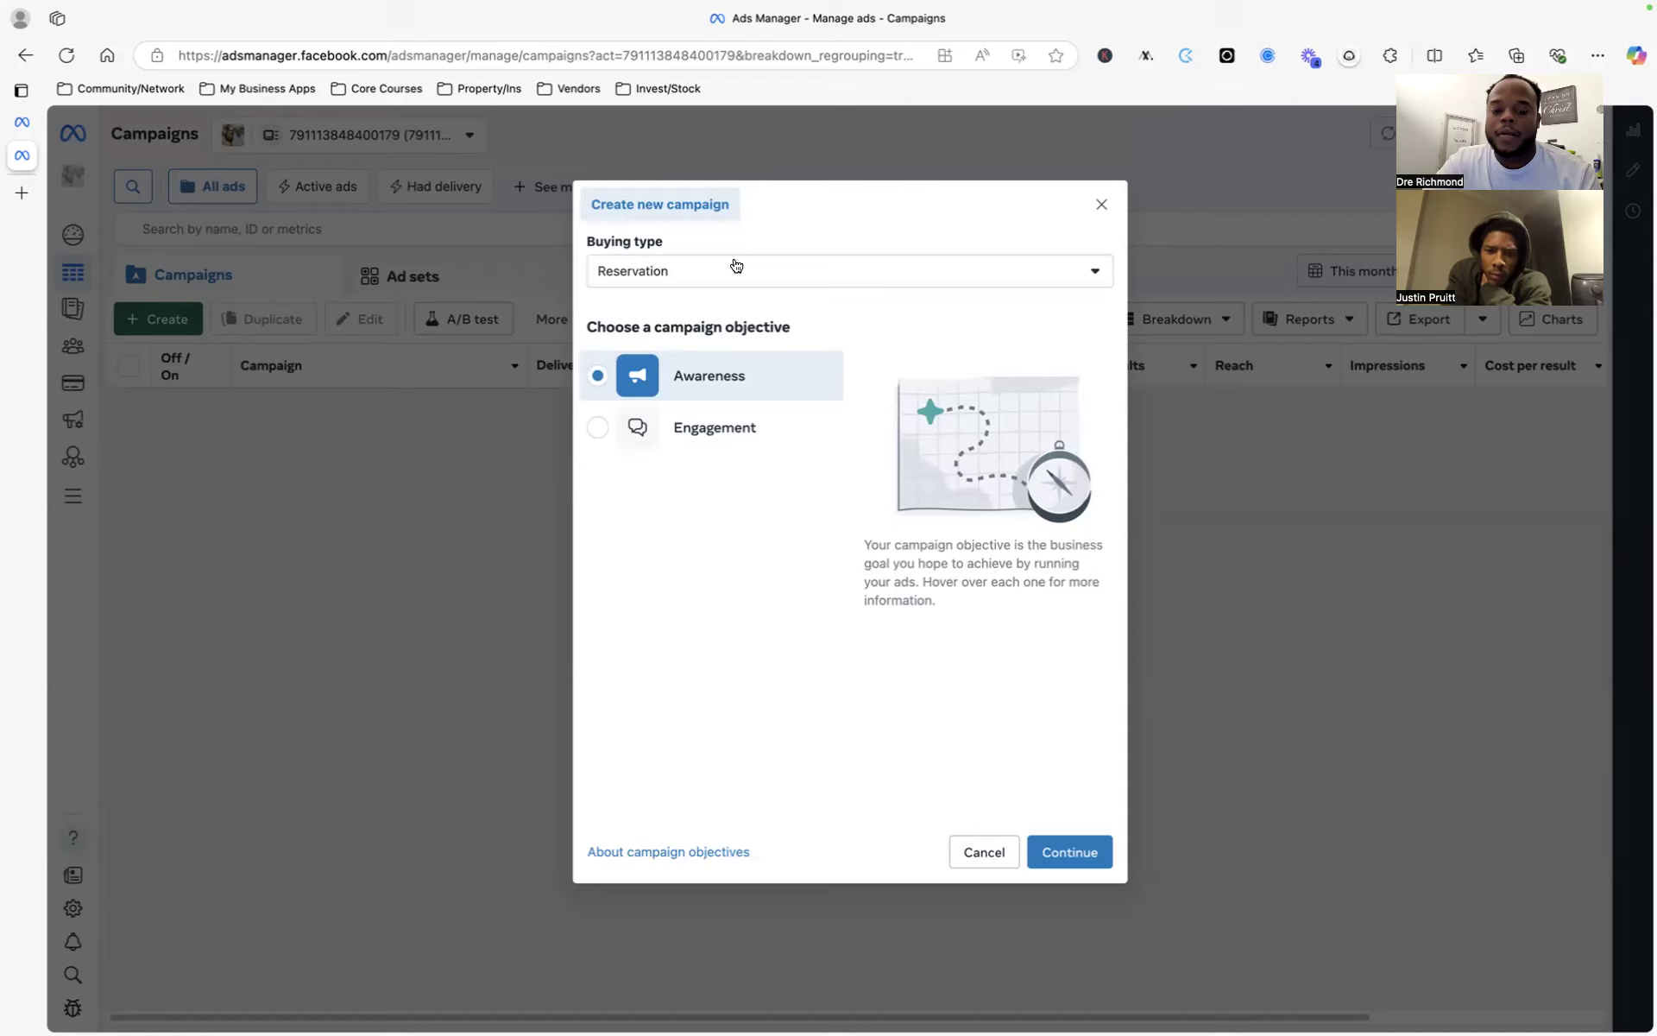
{"action": "left_click", "coordinate": [736, 266]}
{"action": "left_click", "coordinate": [688, 318]}
{"action": "left_click", "coordinate": [719, 275]}
{"action": "left_click", "coordinate": [703, 309]}
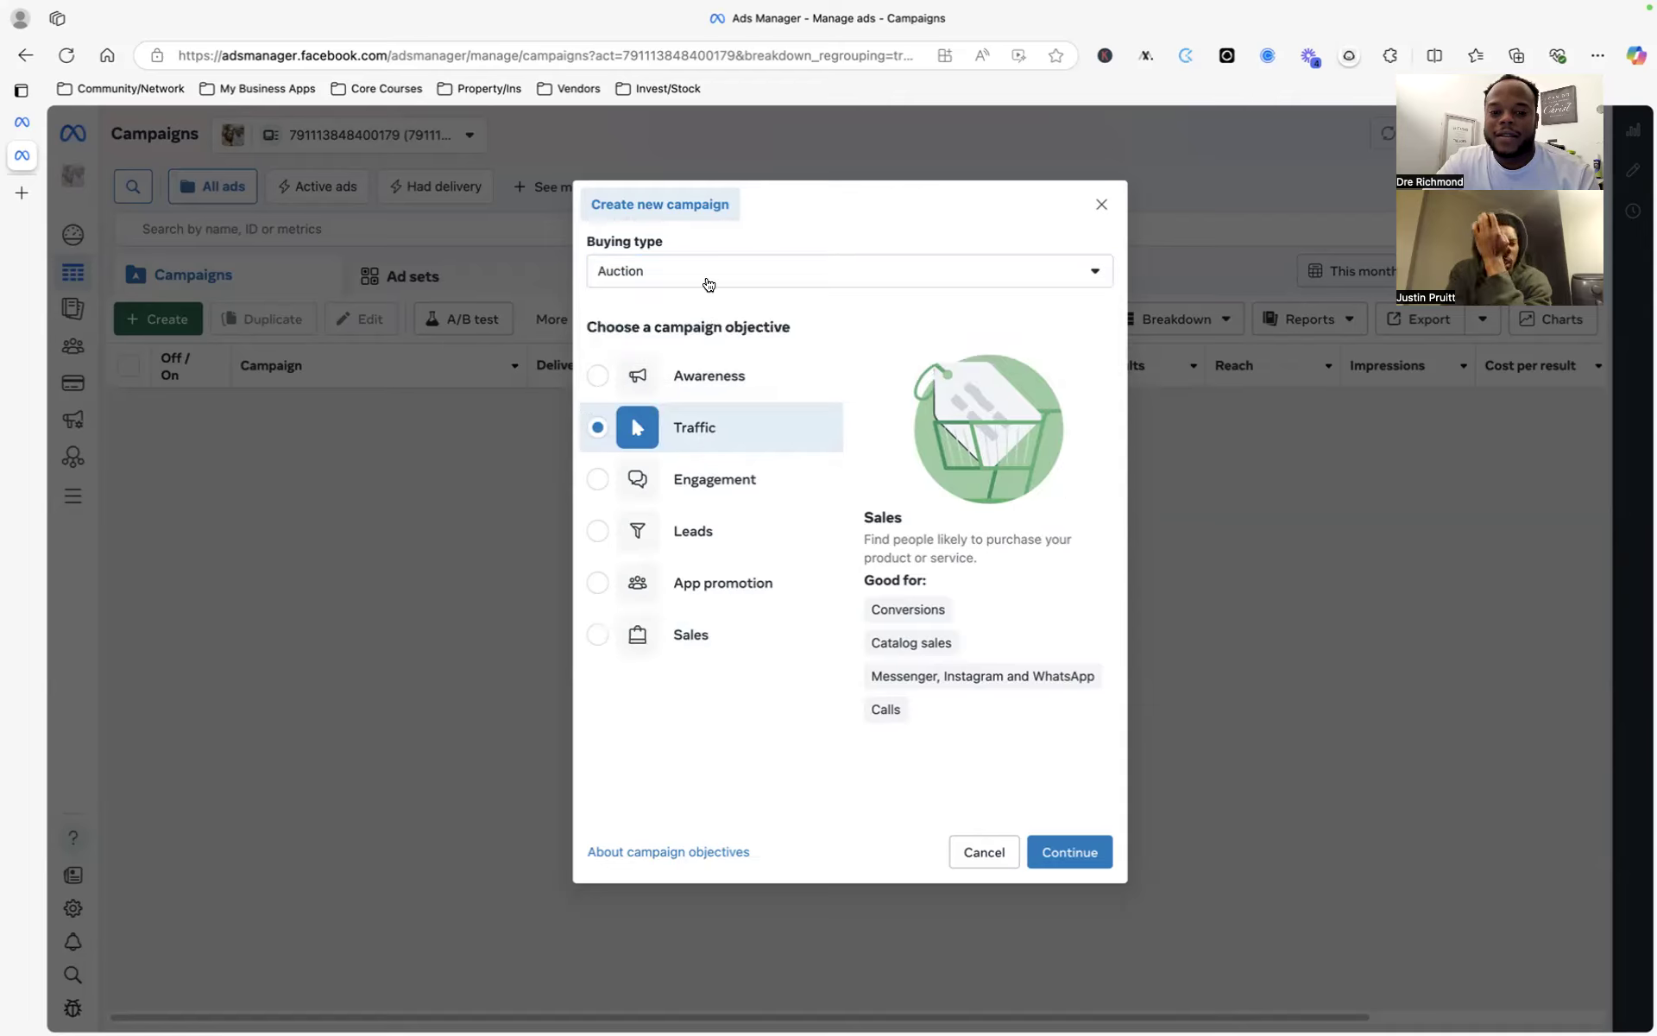
{"action": "left_click", "coordinate": [709, 285]}
{"action": "left_click", "coordinate": [686, 344]}
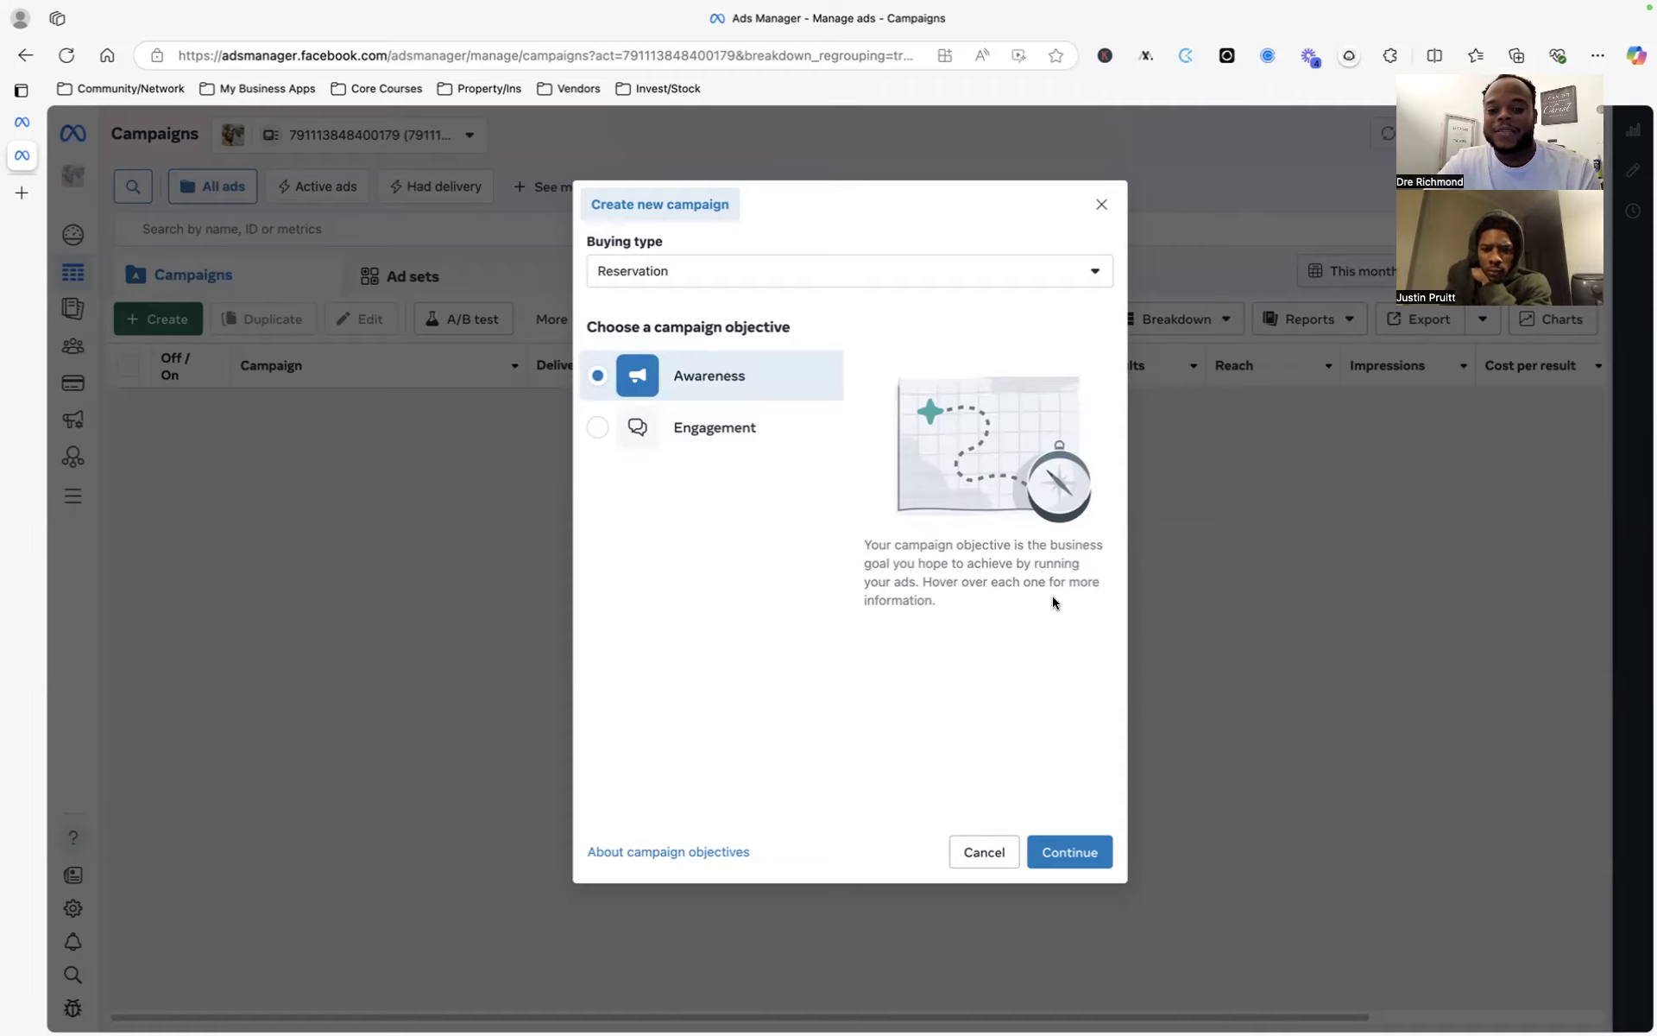
{"action": "left_click", "coordinate": [742, 434]}
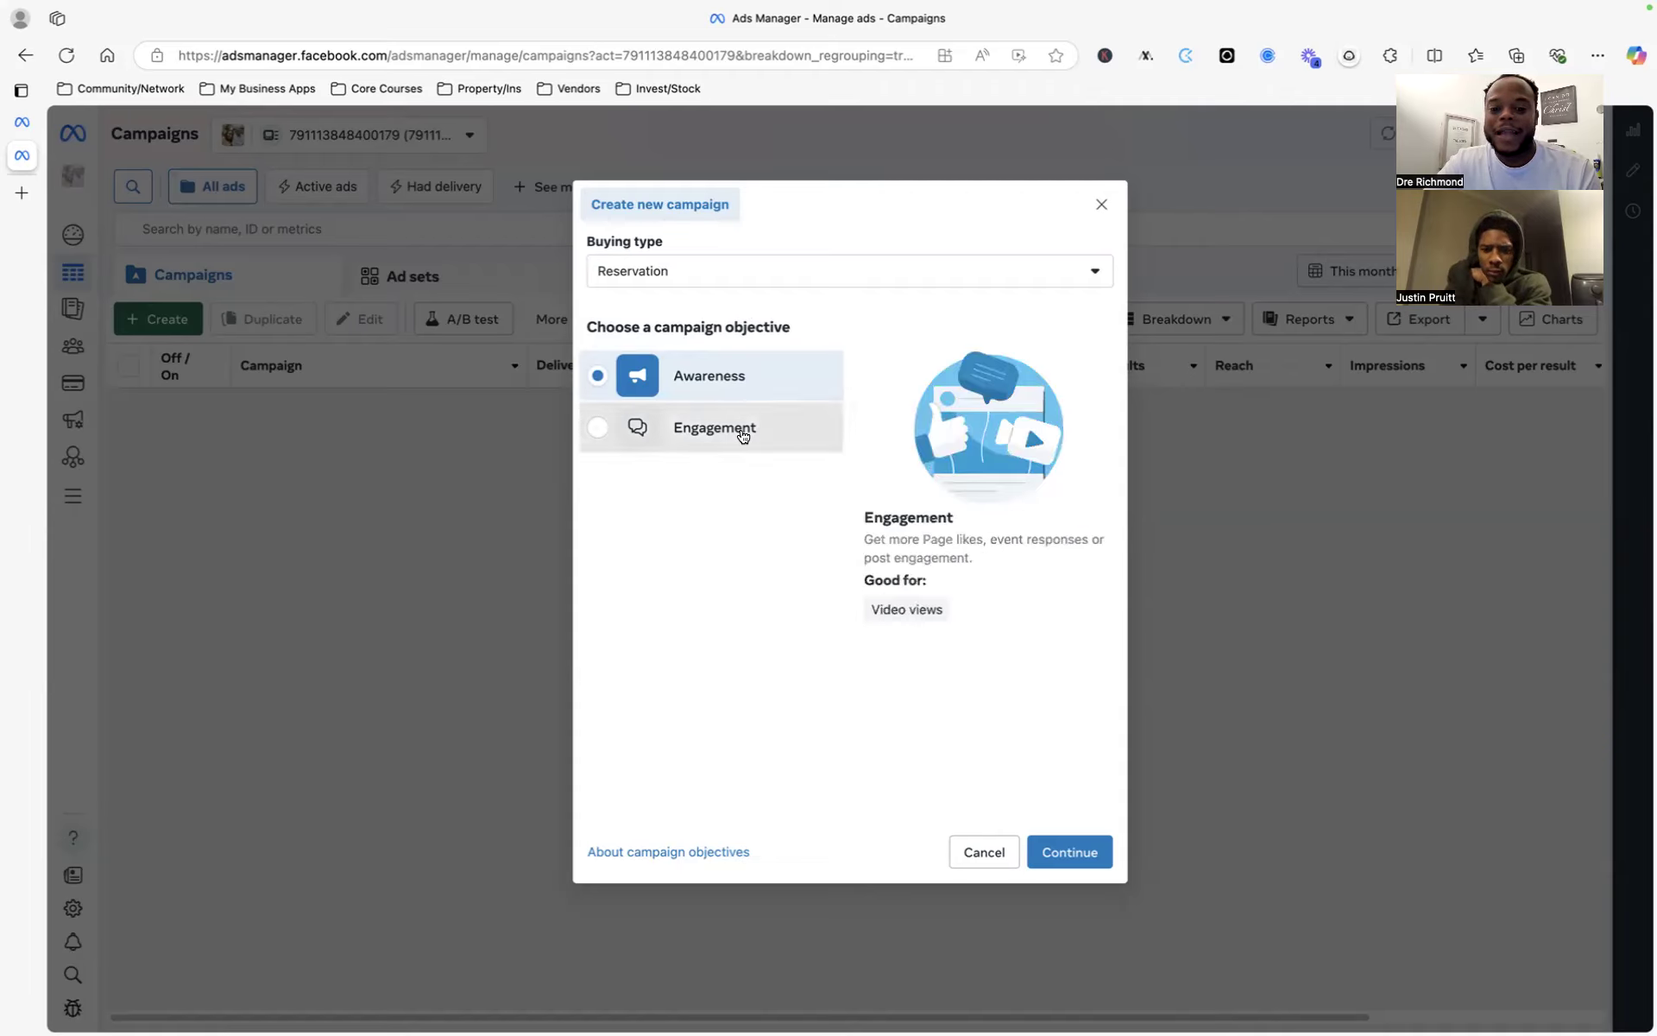
- Toggle the buying type a few more times, finally settling on Auction
{"action": "left_click", "coordinate": [745, 272]}
{"action": "left_click", "coordinate": [735, 320]}
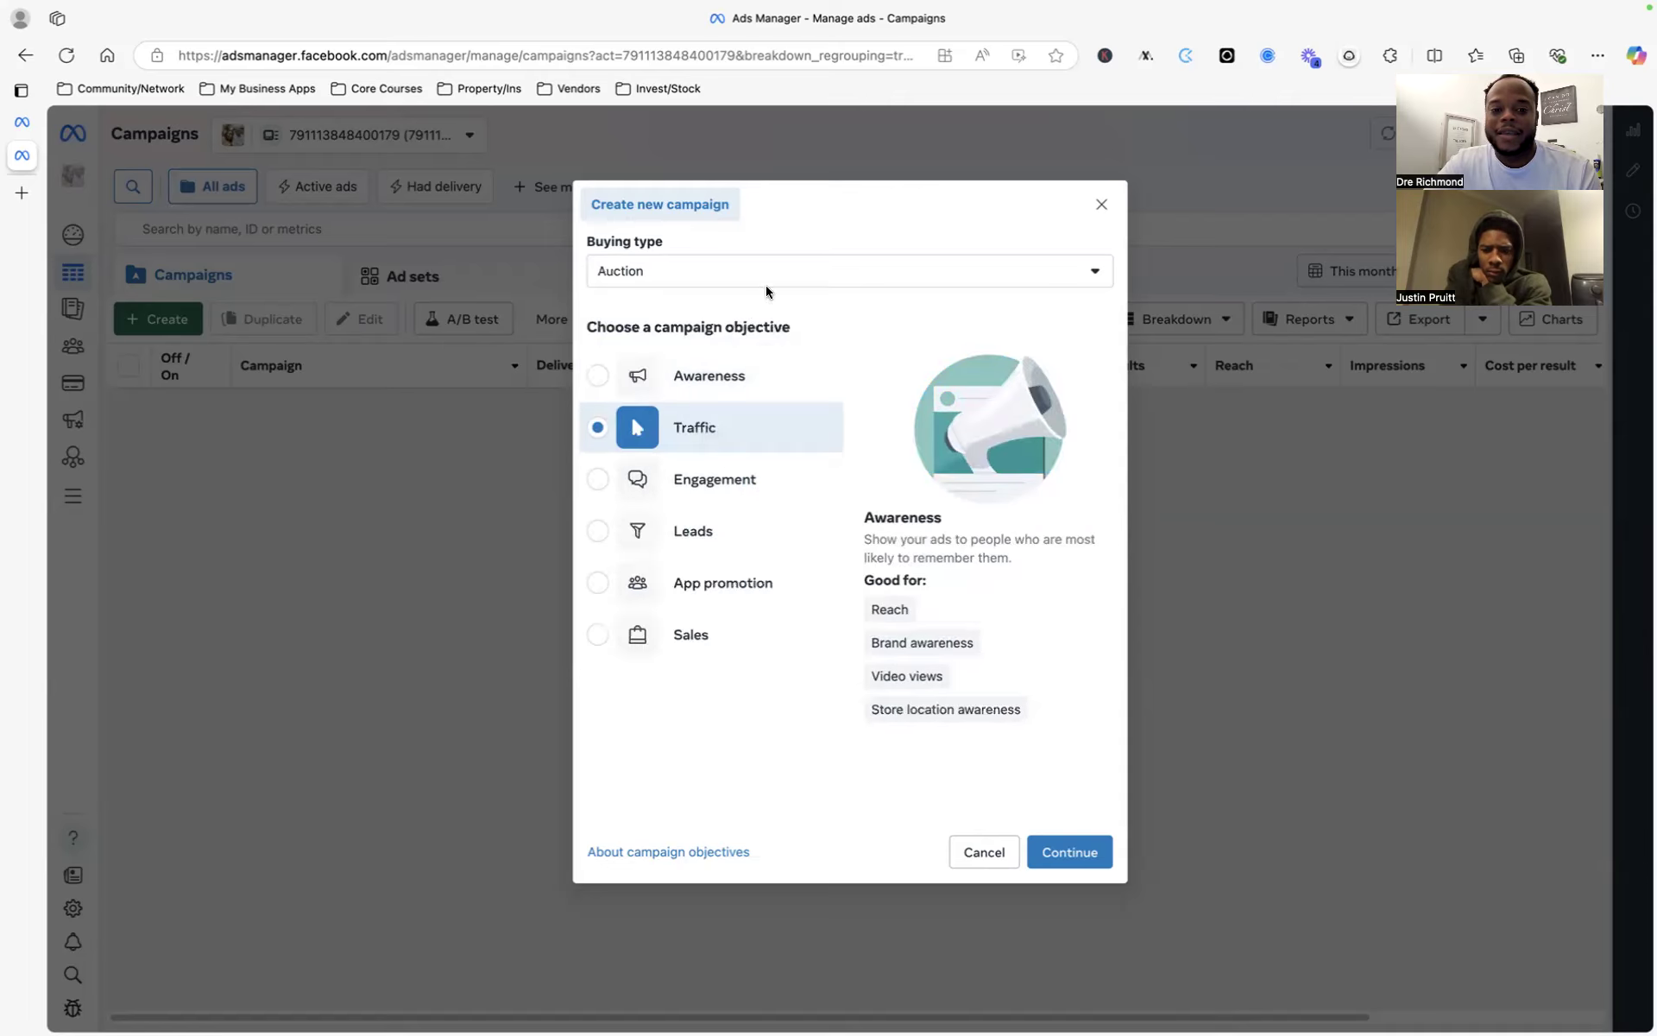
{"action": "left_click", "coordinate": [808, 285]}
{"action": "left_click", "coordinate": [759, 336]}
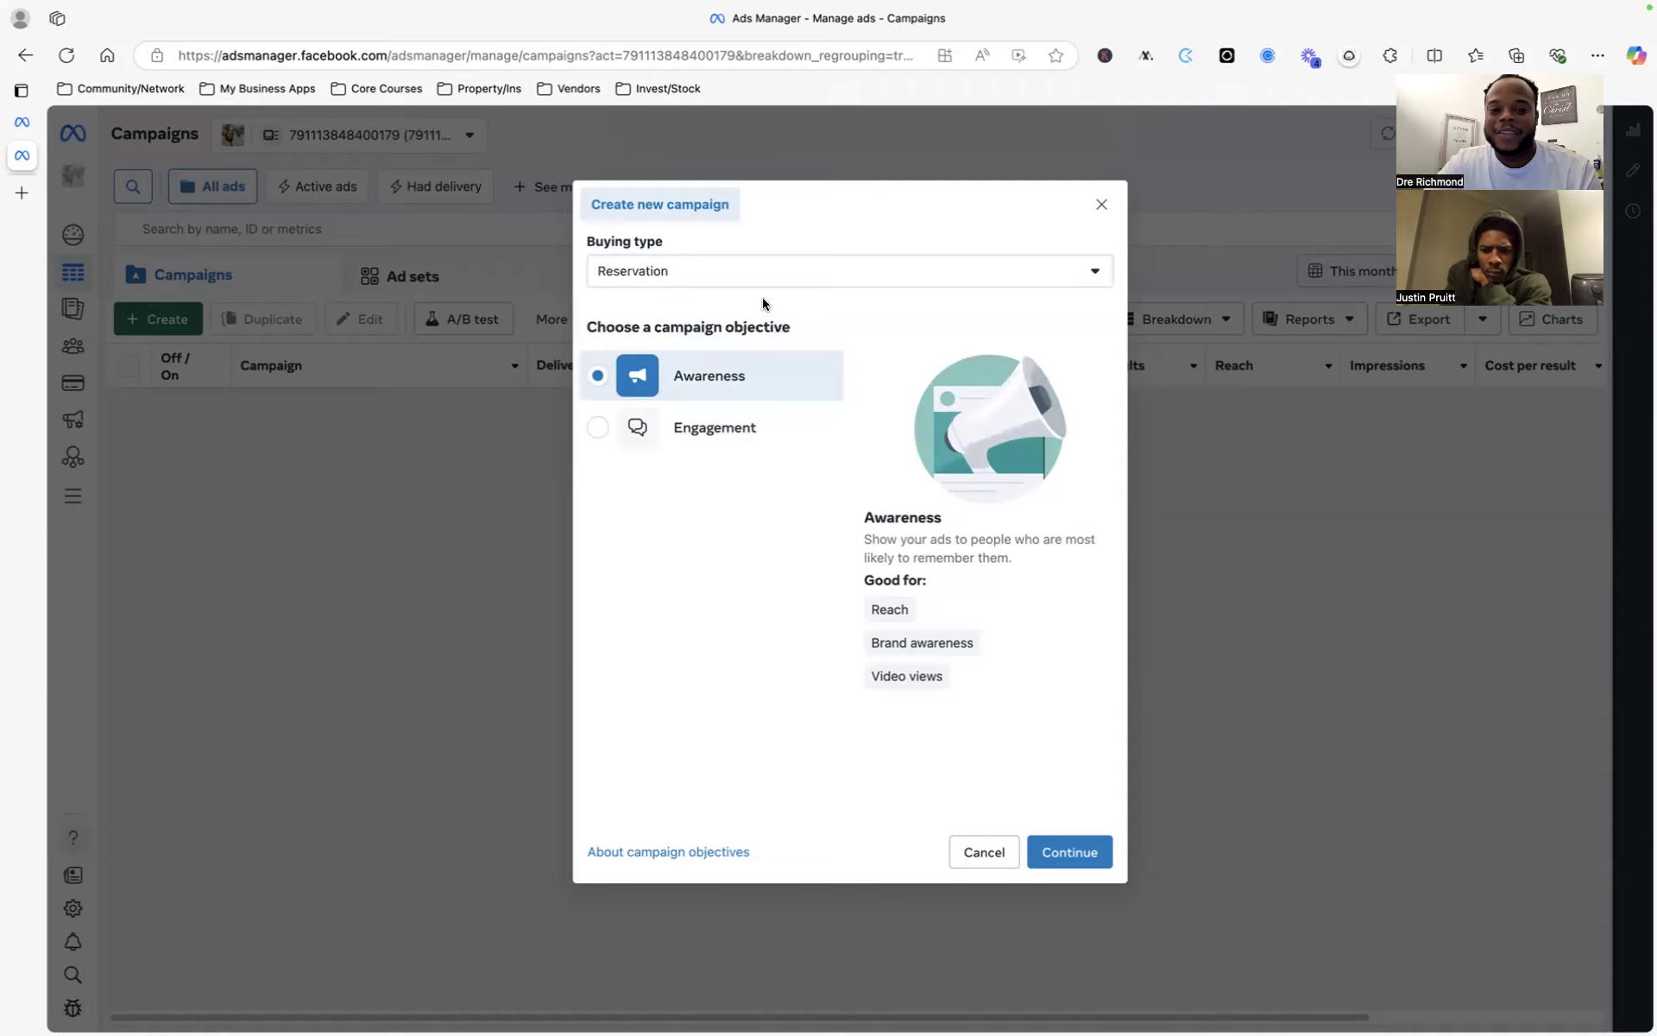
{"action": "left_click", "coordinate": [767, 283]}
{"action": "left_click", "coordinate": [744, 309]}
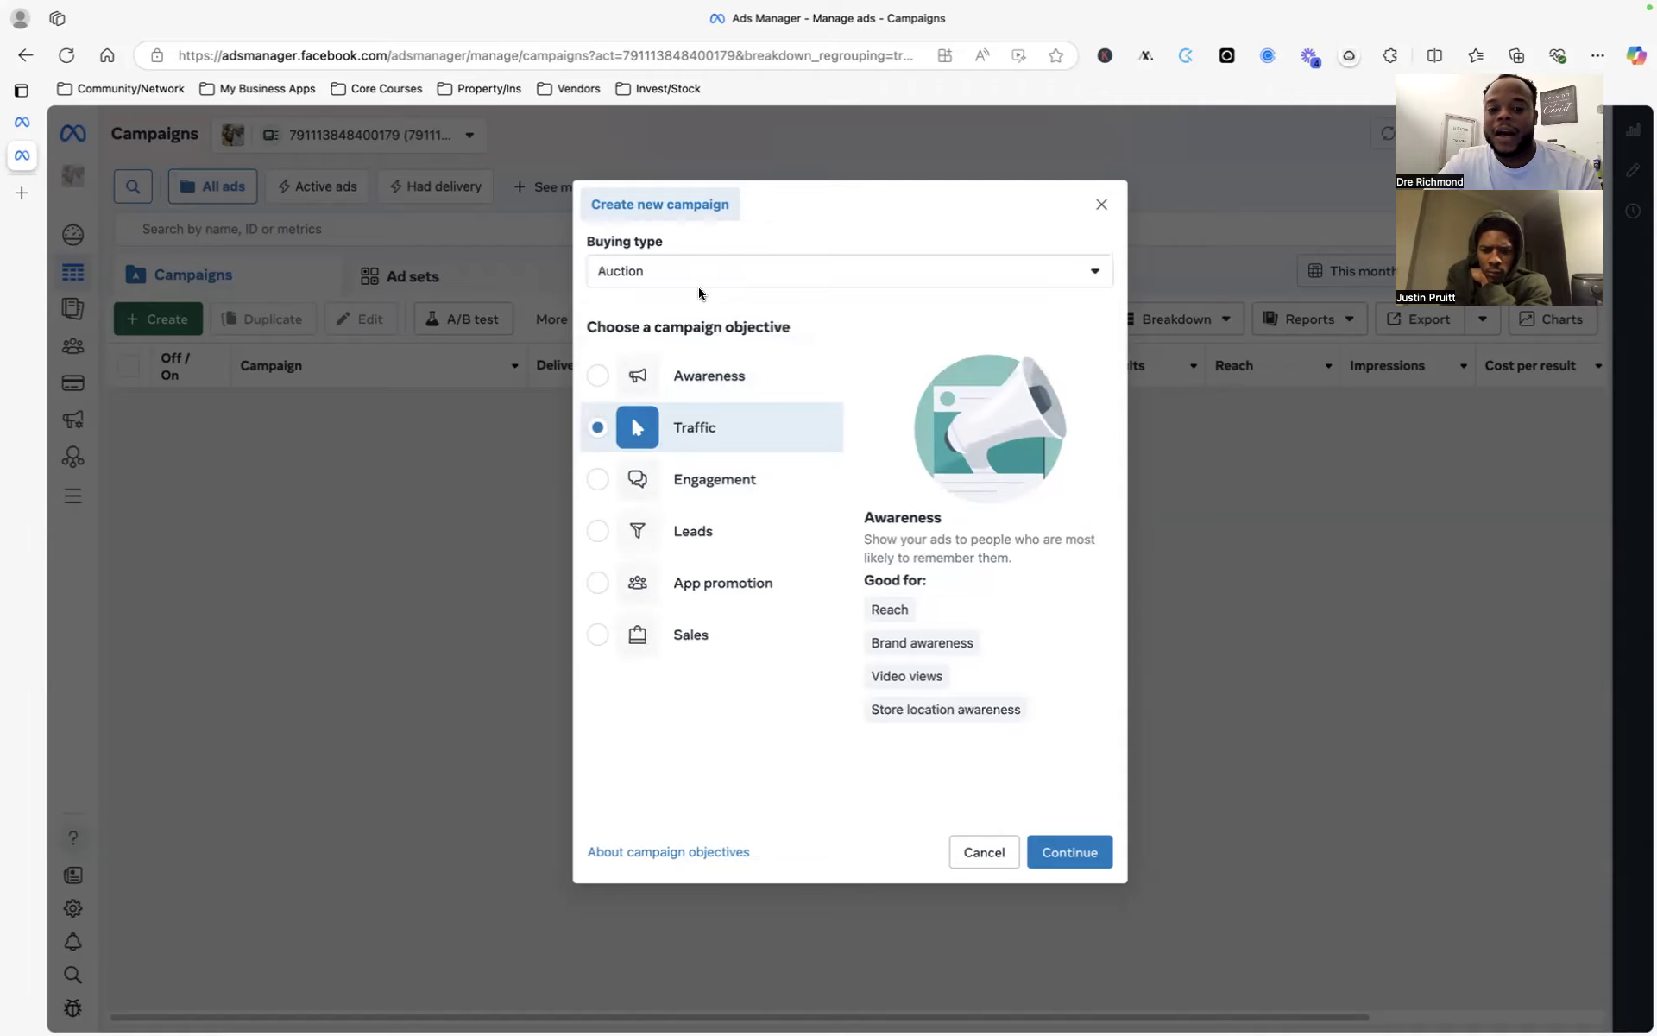
{"action": "left_click", "coordinate": [752, 291]}
{"action": "left_click", "coordinate": [722, 321]}
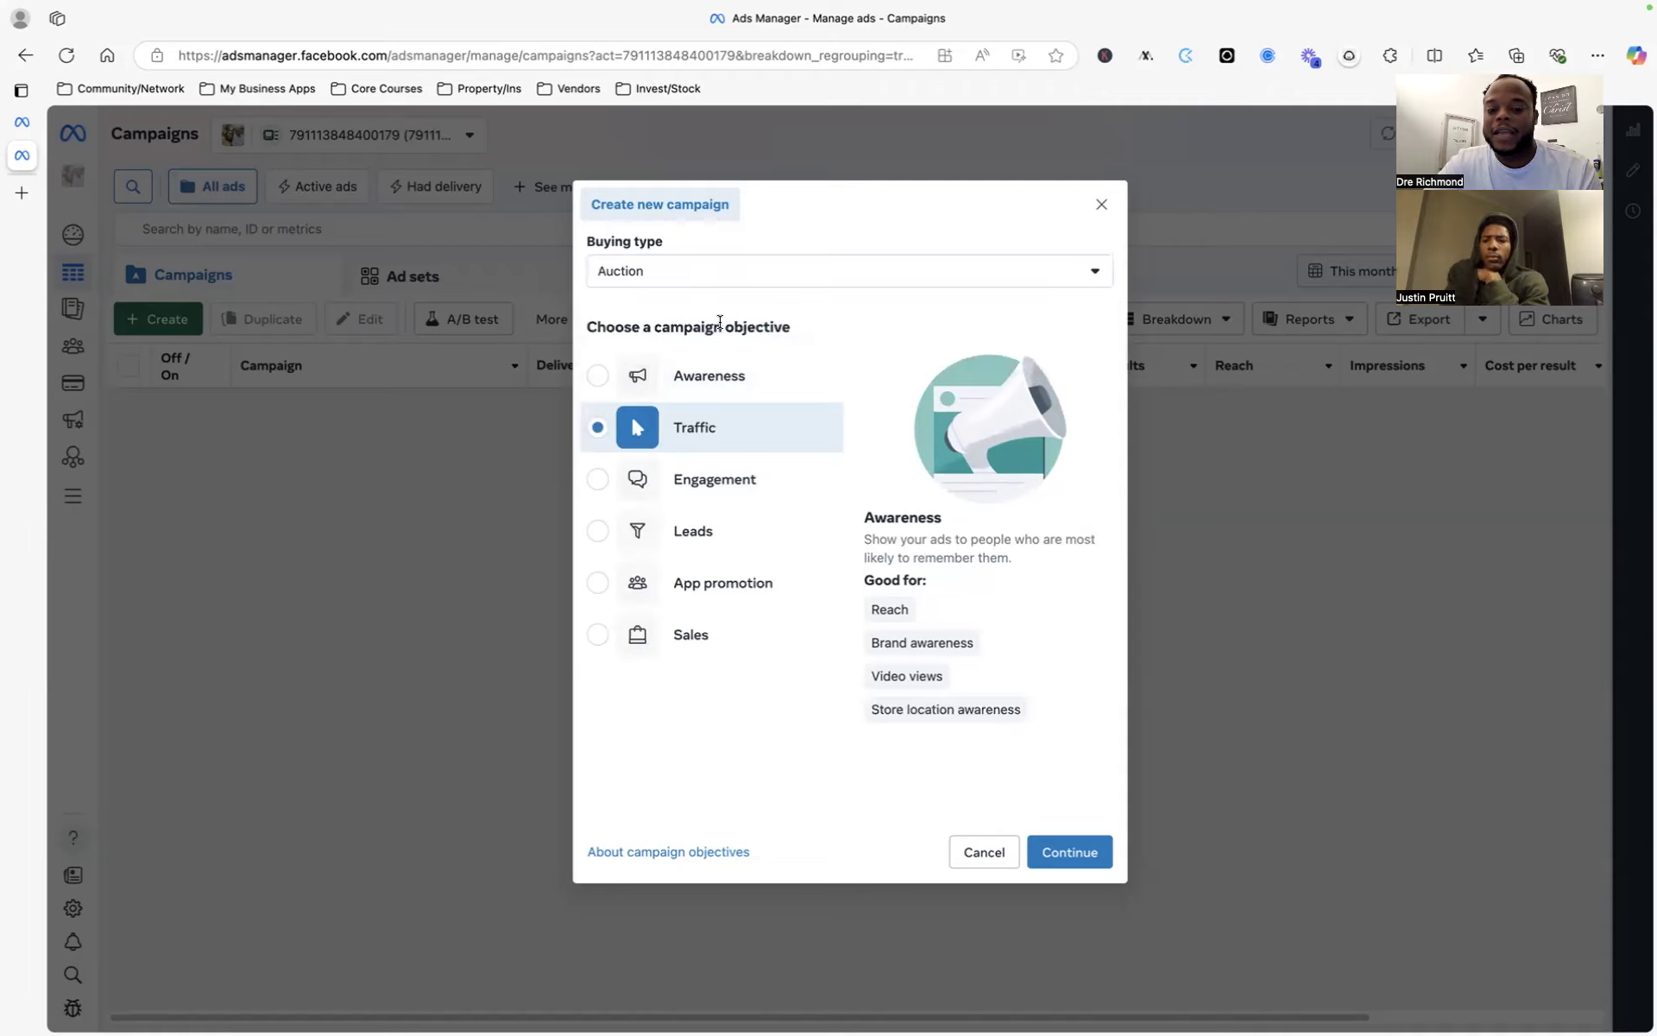
{"action": "left_click", "coordinate": [764, 266]}
{"action": "left_click", "coordinate": [735, 318]}
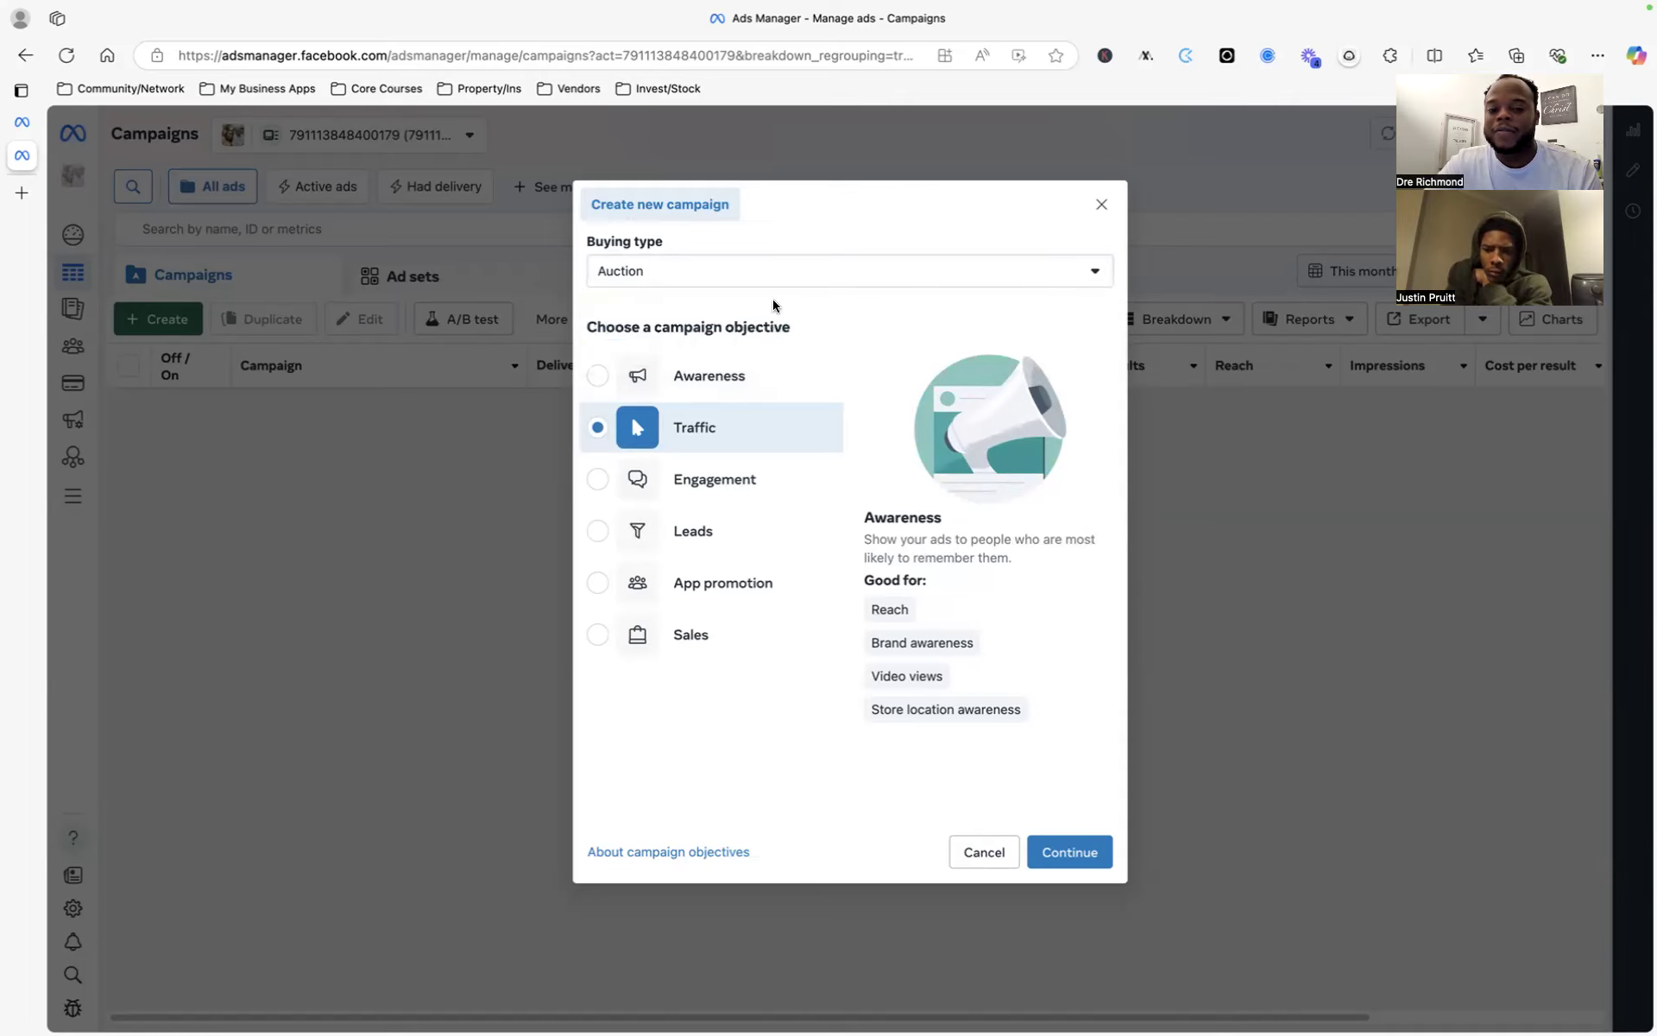
{"action": "left_click", "coordinate": [759, 278]}
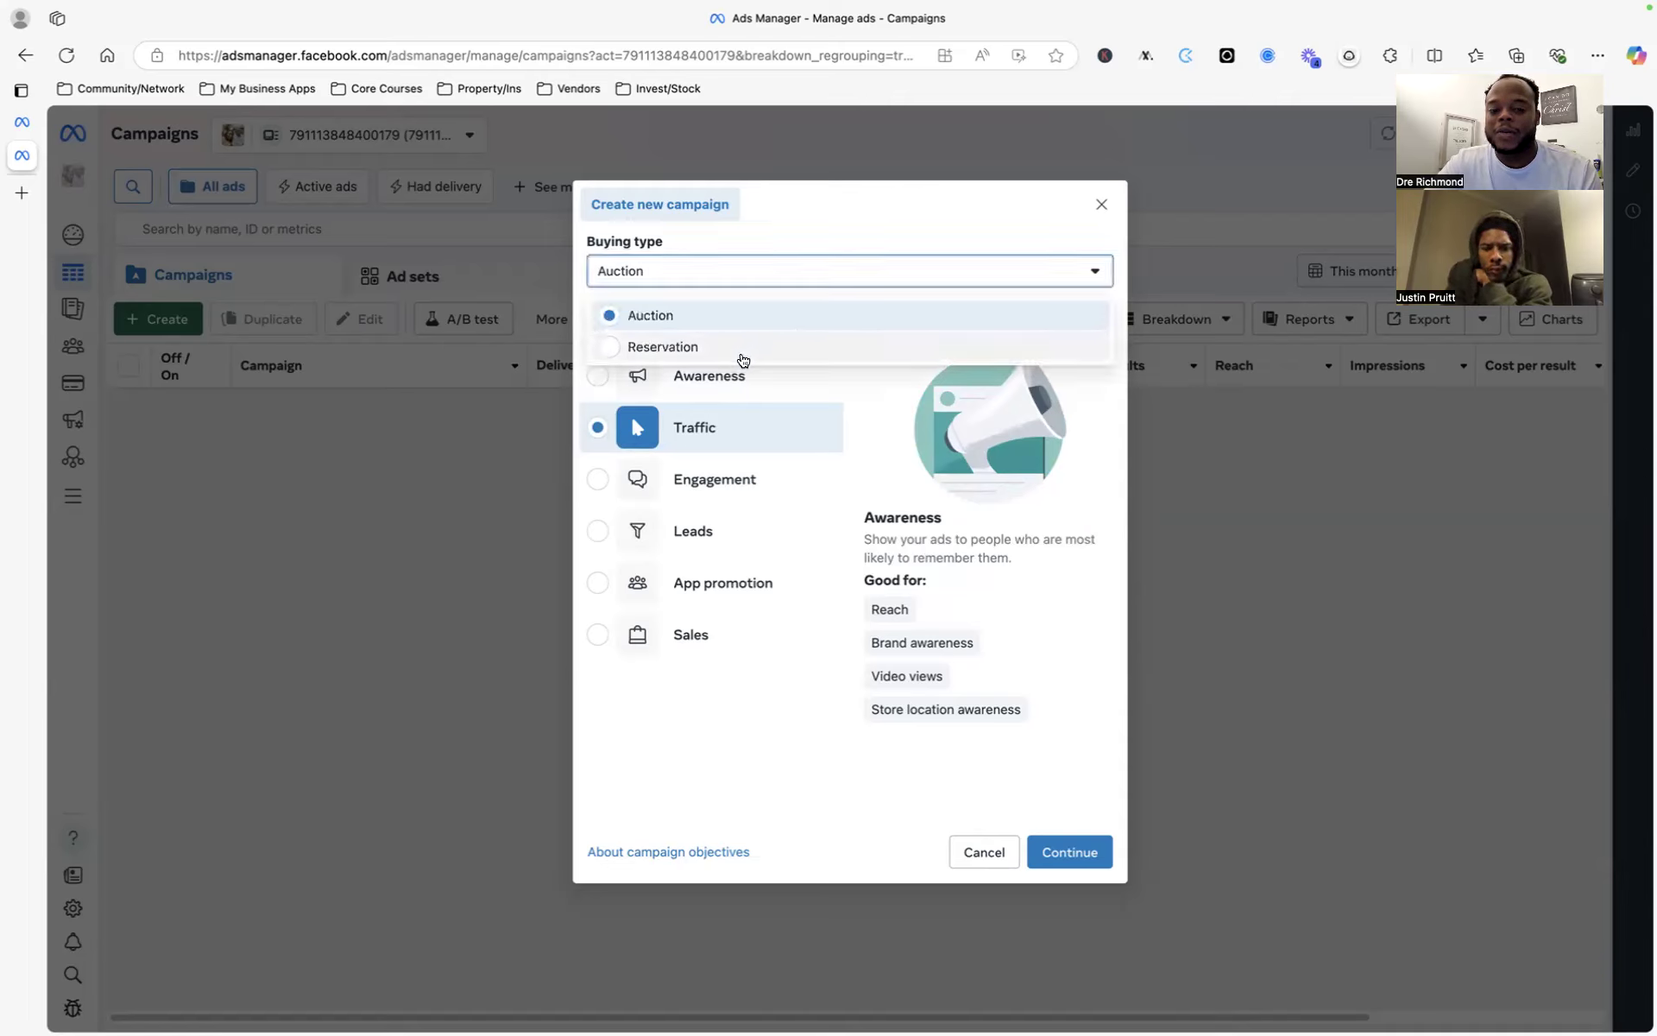
{"action": "left_click", "coordinate": [753, 306]}
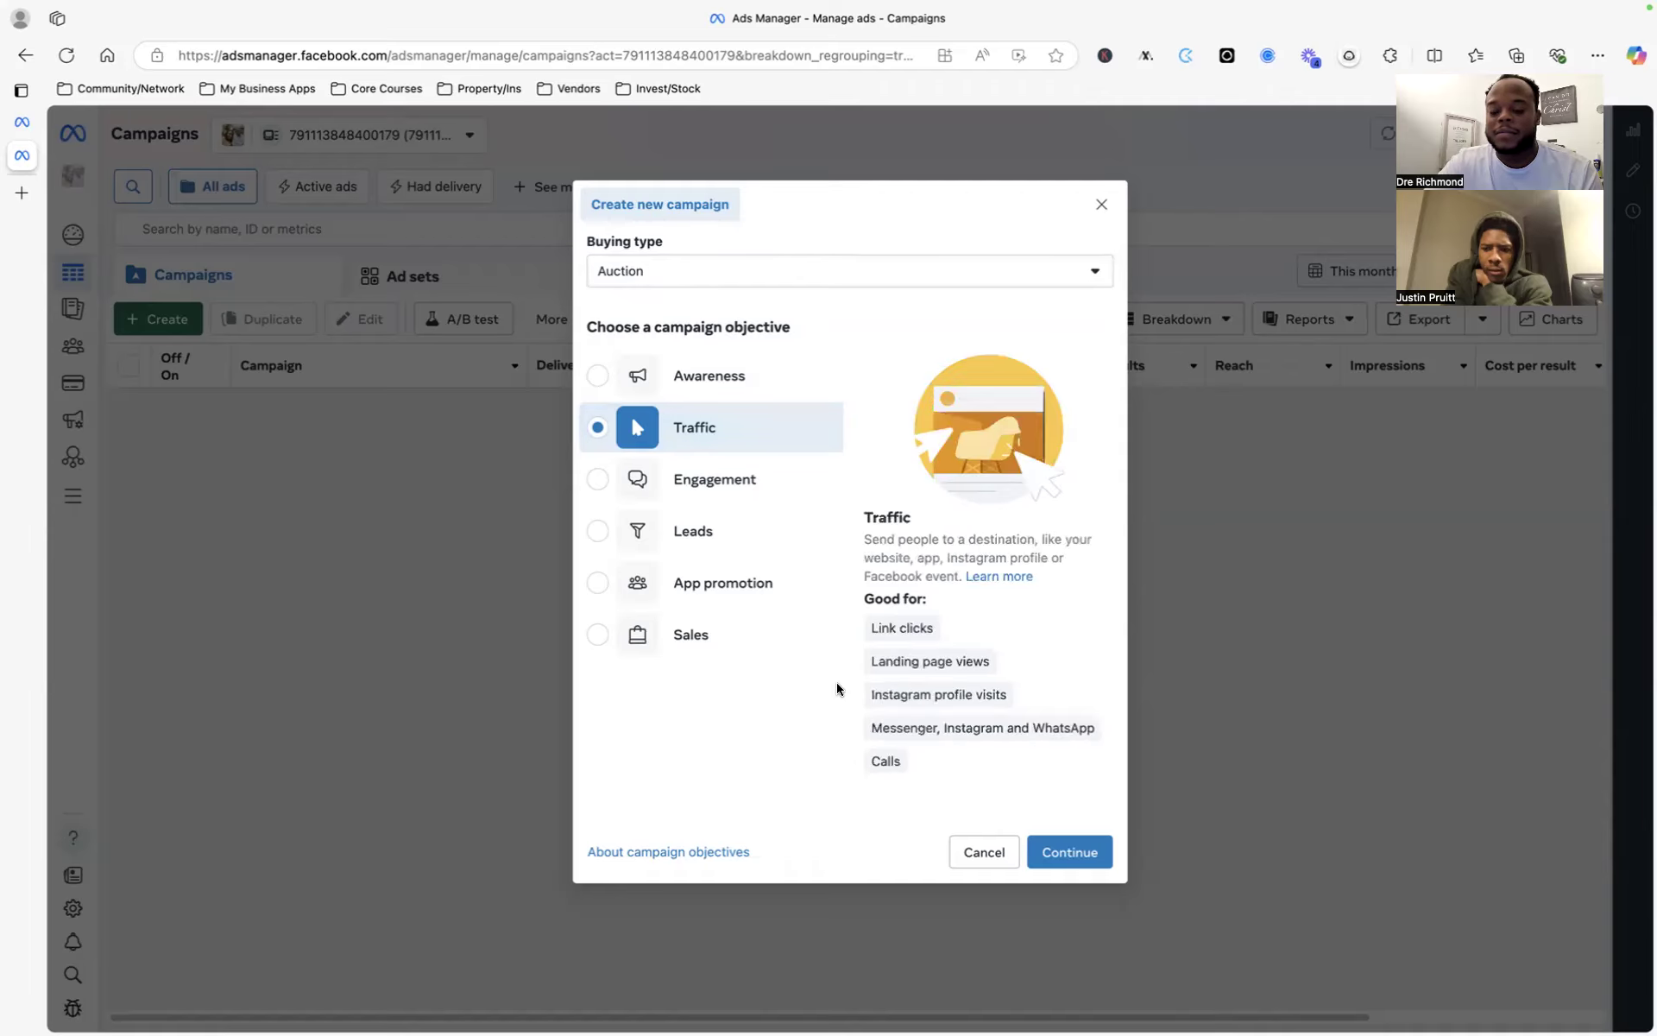
- Continue with the Traffic objective and choose the manual traffic campaign setup
{"action": "left_click", "coordinate": [1073, 854]}
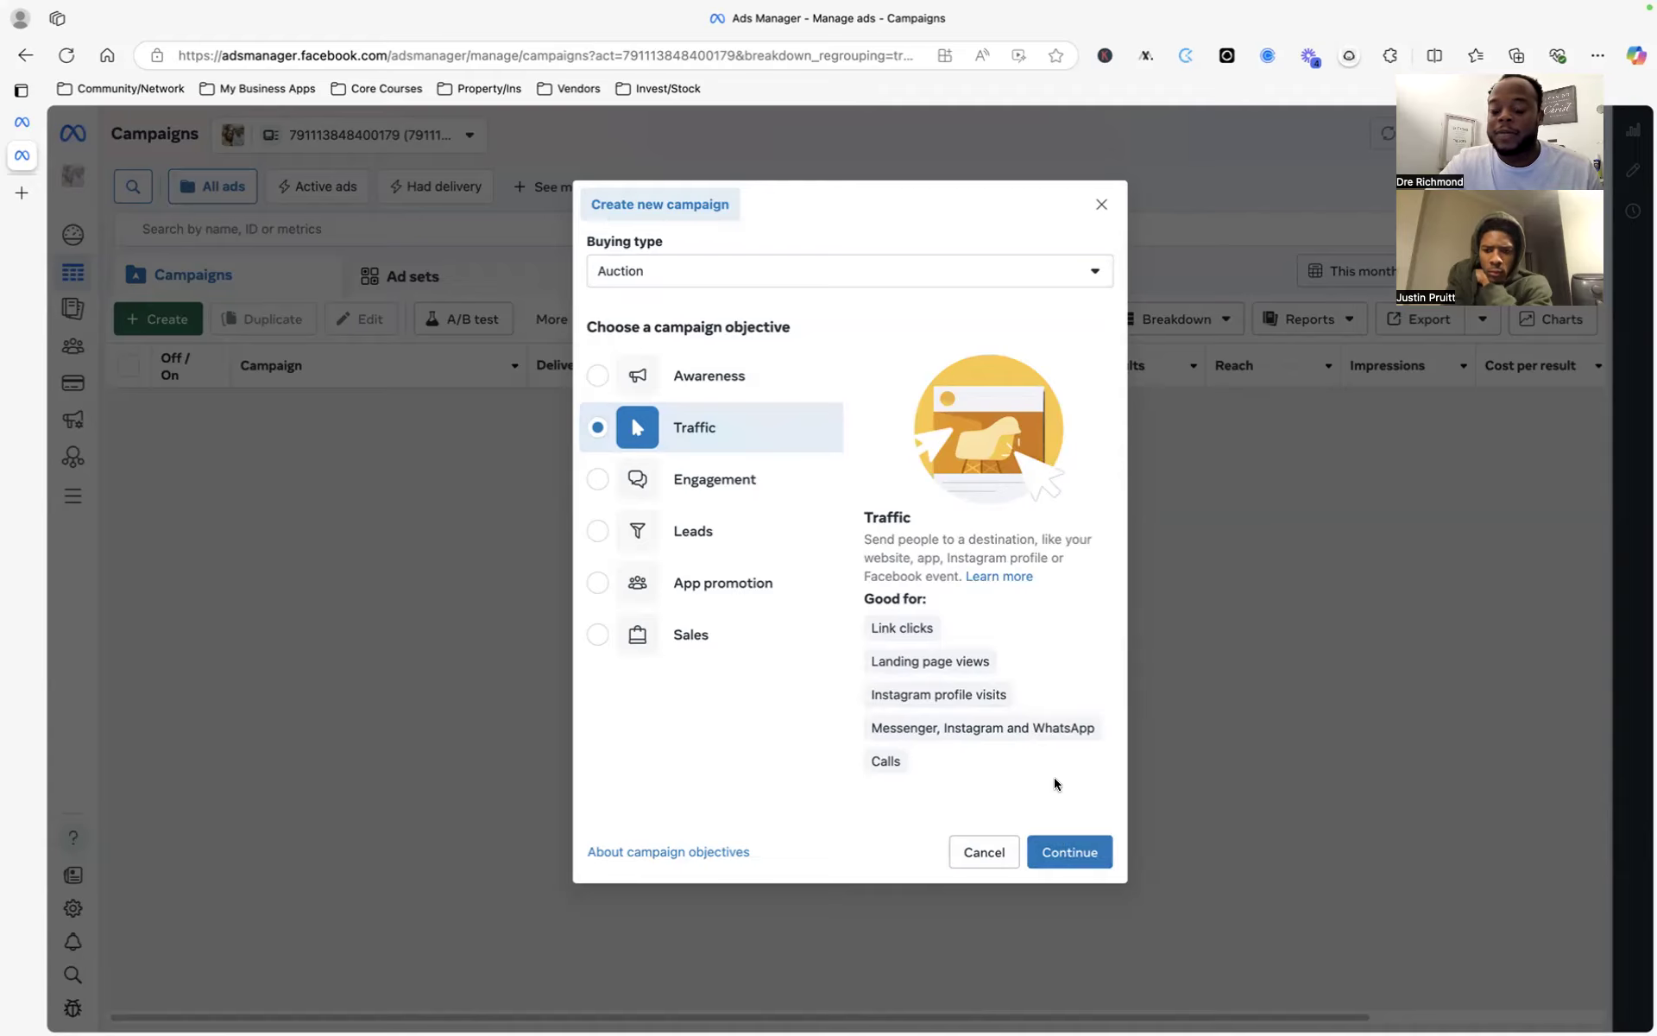
{"action": "left_click", "coordinate": [1073, 851]}
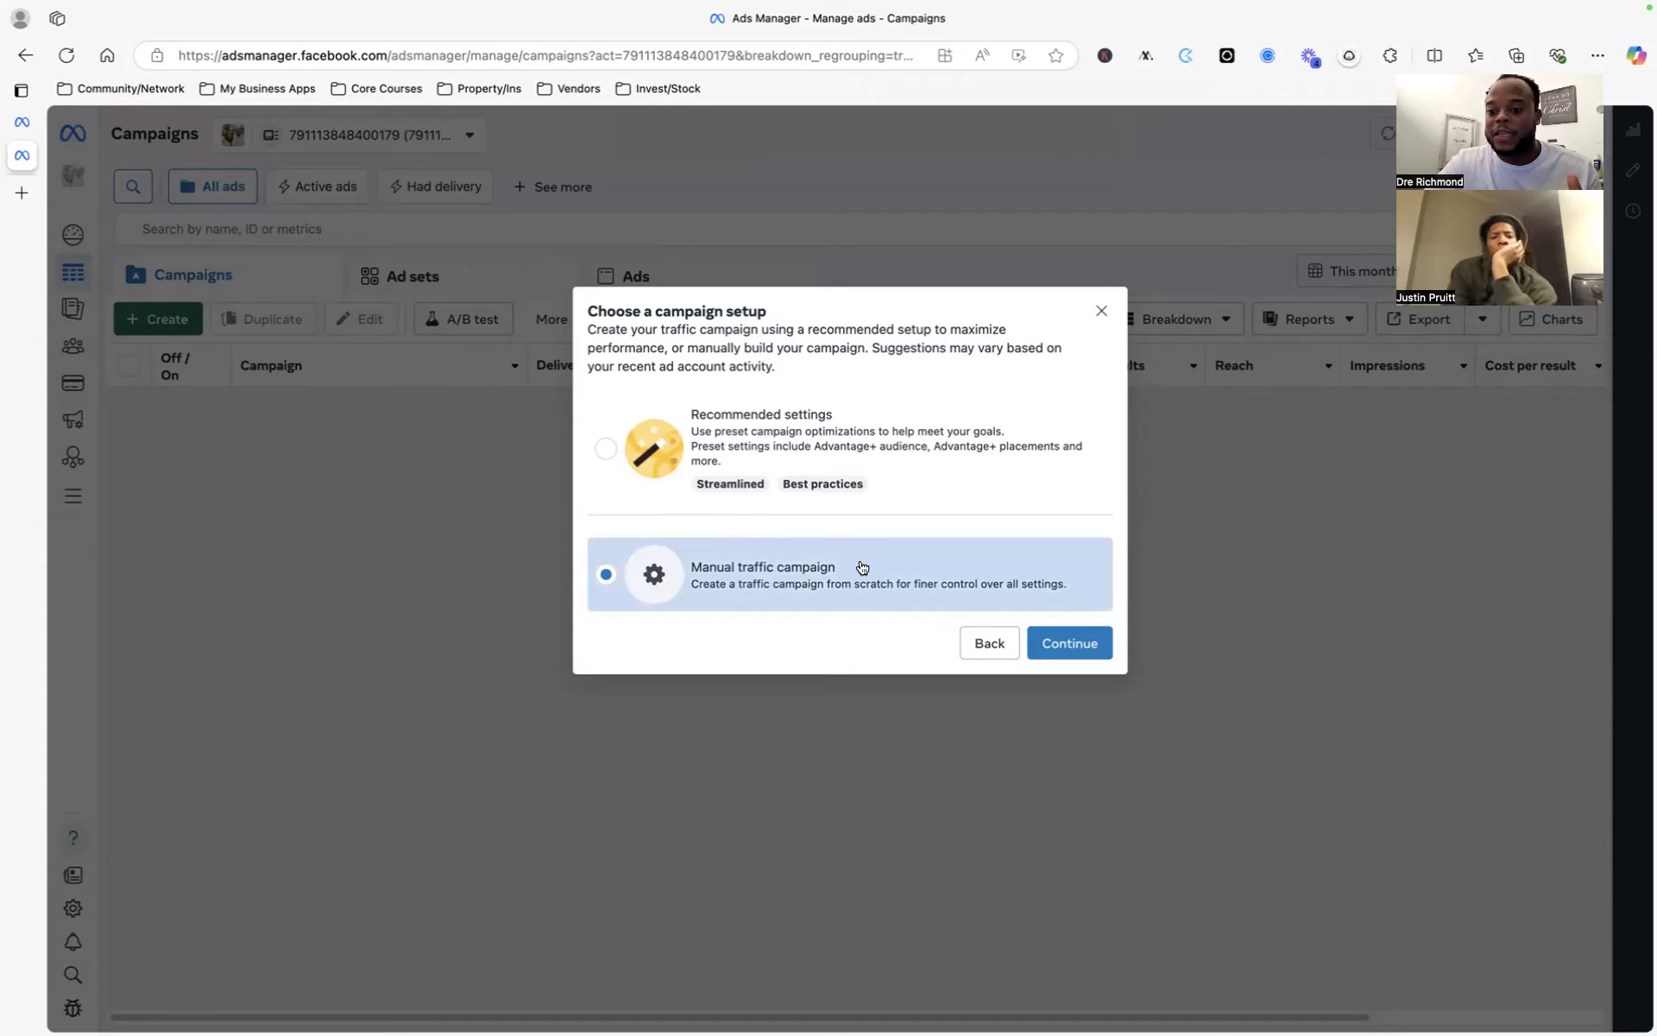
{"action": "left_click", "coordinate": [1070, 641]}
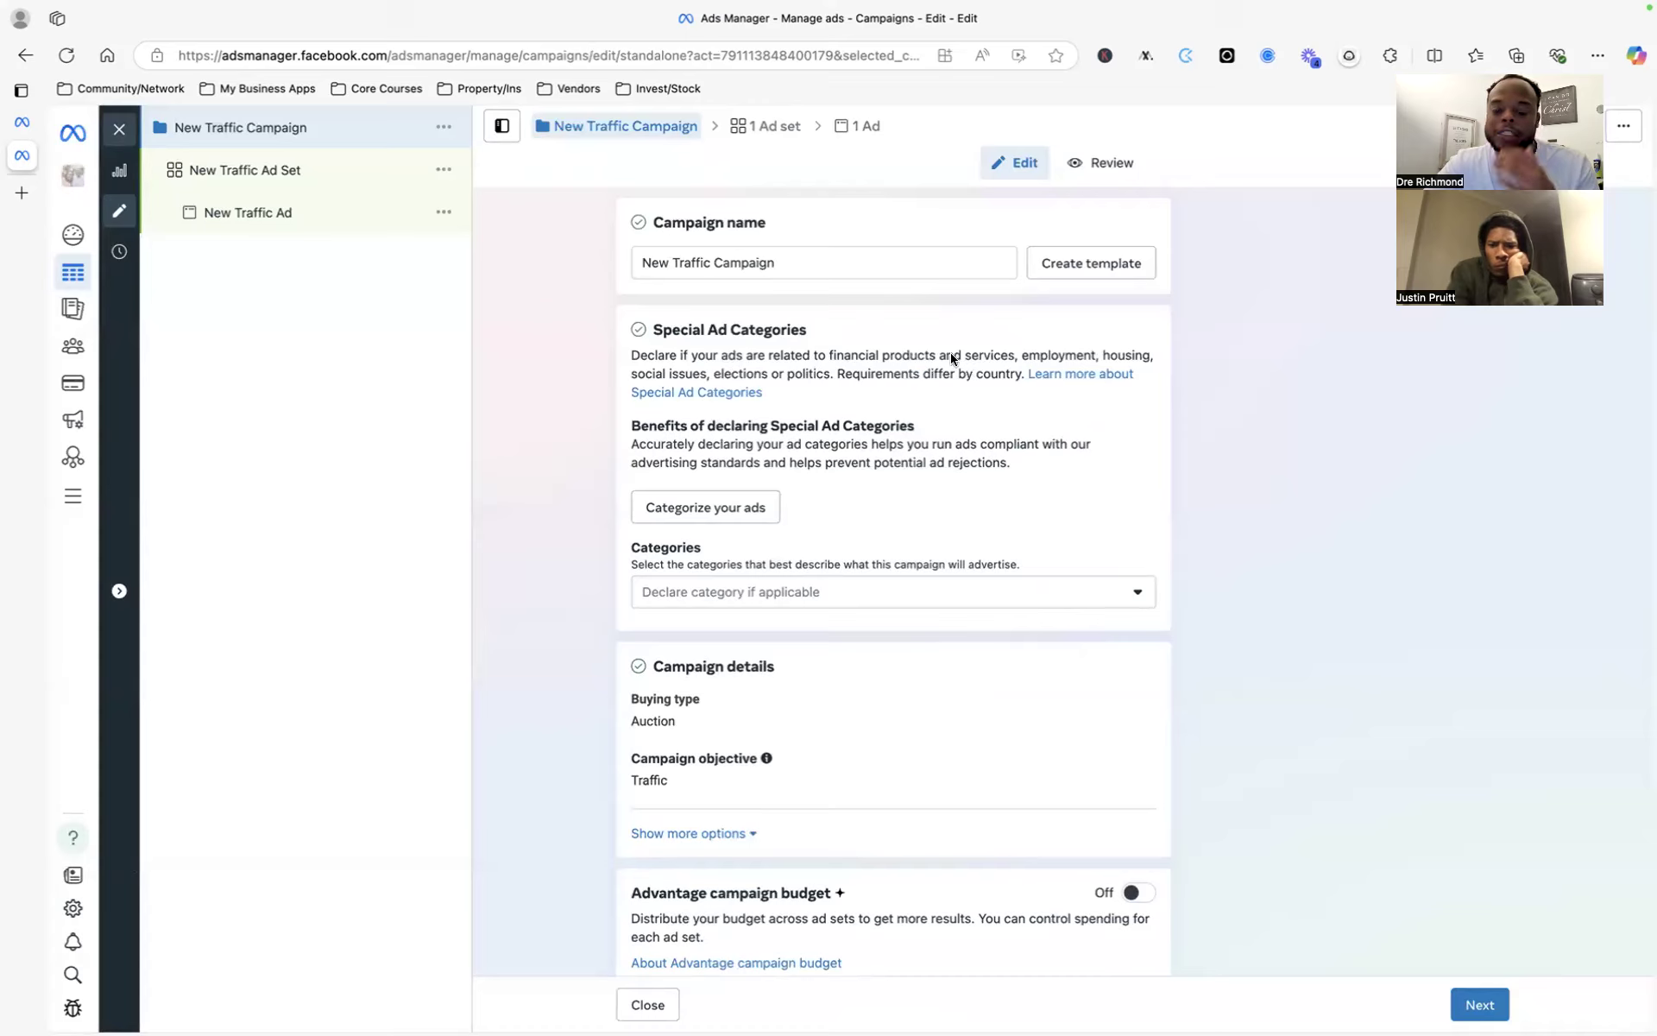
- Replace 'New Traffic Campaign' with 'Juice Products - Jan - Website Traffic' as the campaign name
{"action": "triple_click", "coordinate": [832, 265]}
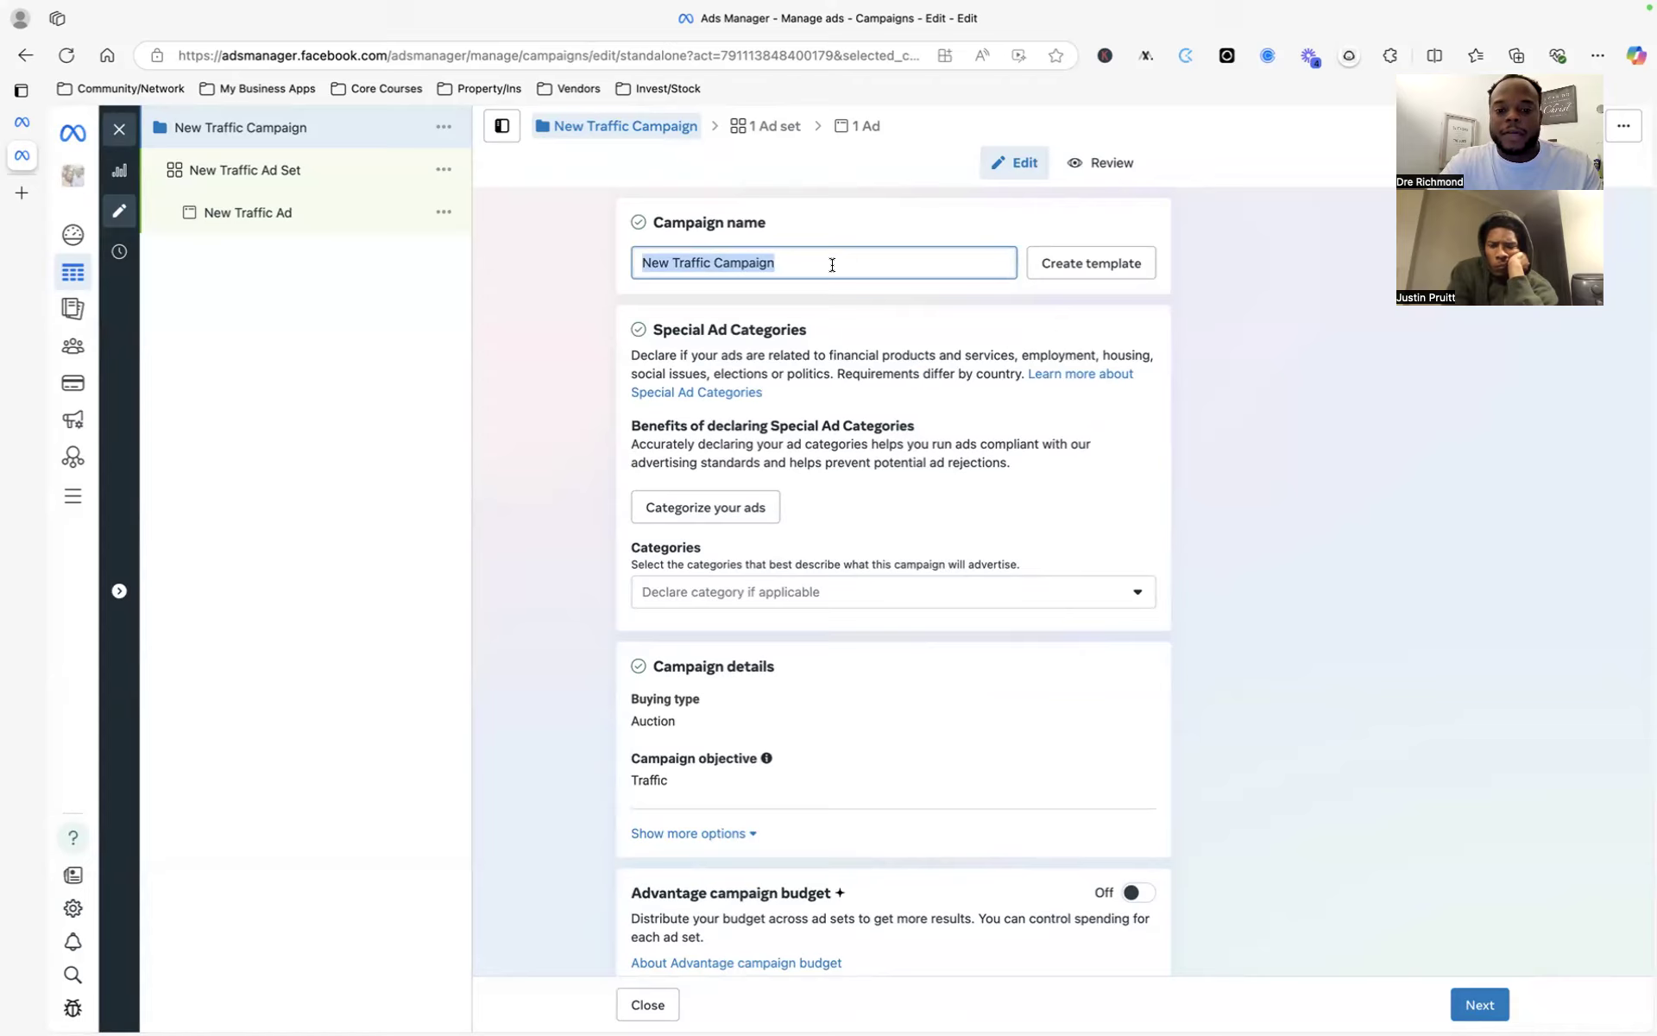
{"action": "type", "text": "Juice "}
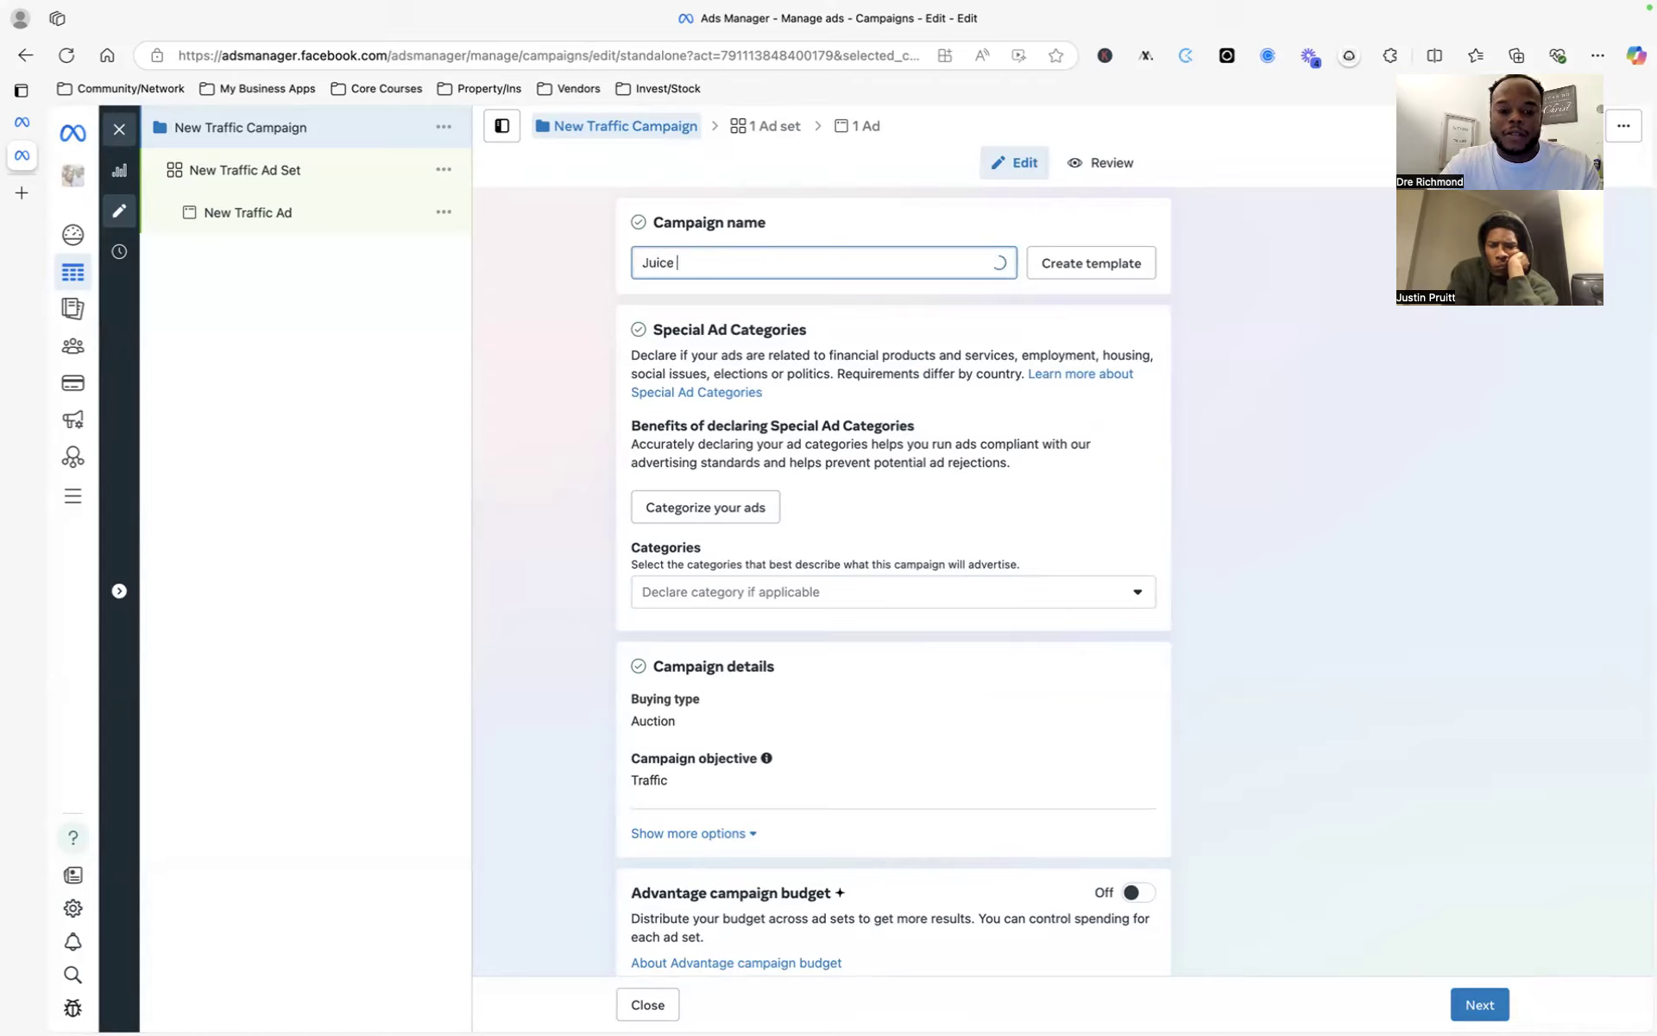
{"action": "type", "text": "Products -"}
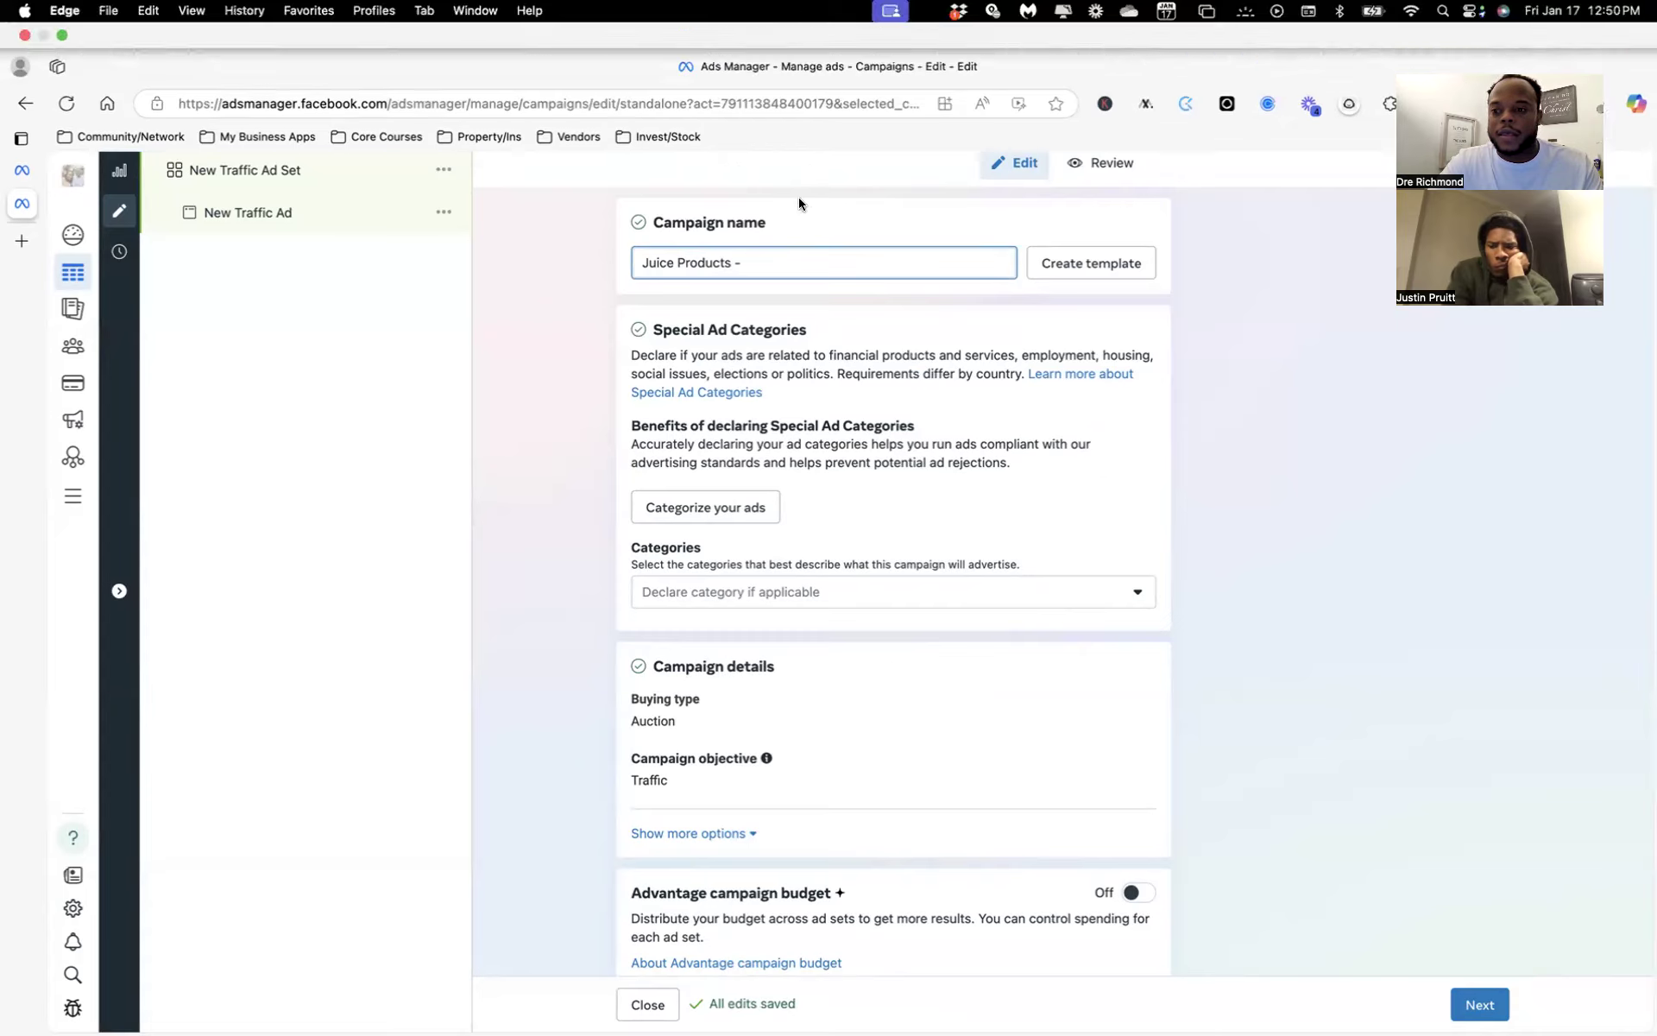
{"action": "type", "text": " Jan"}
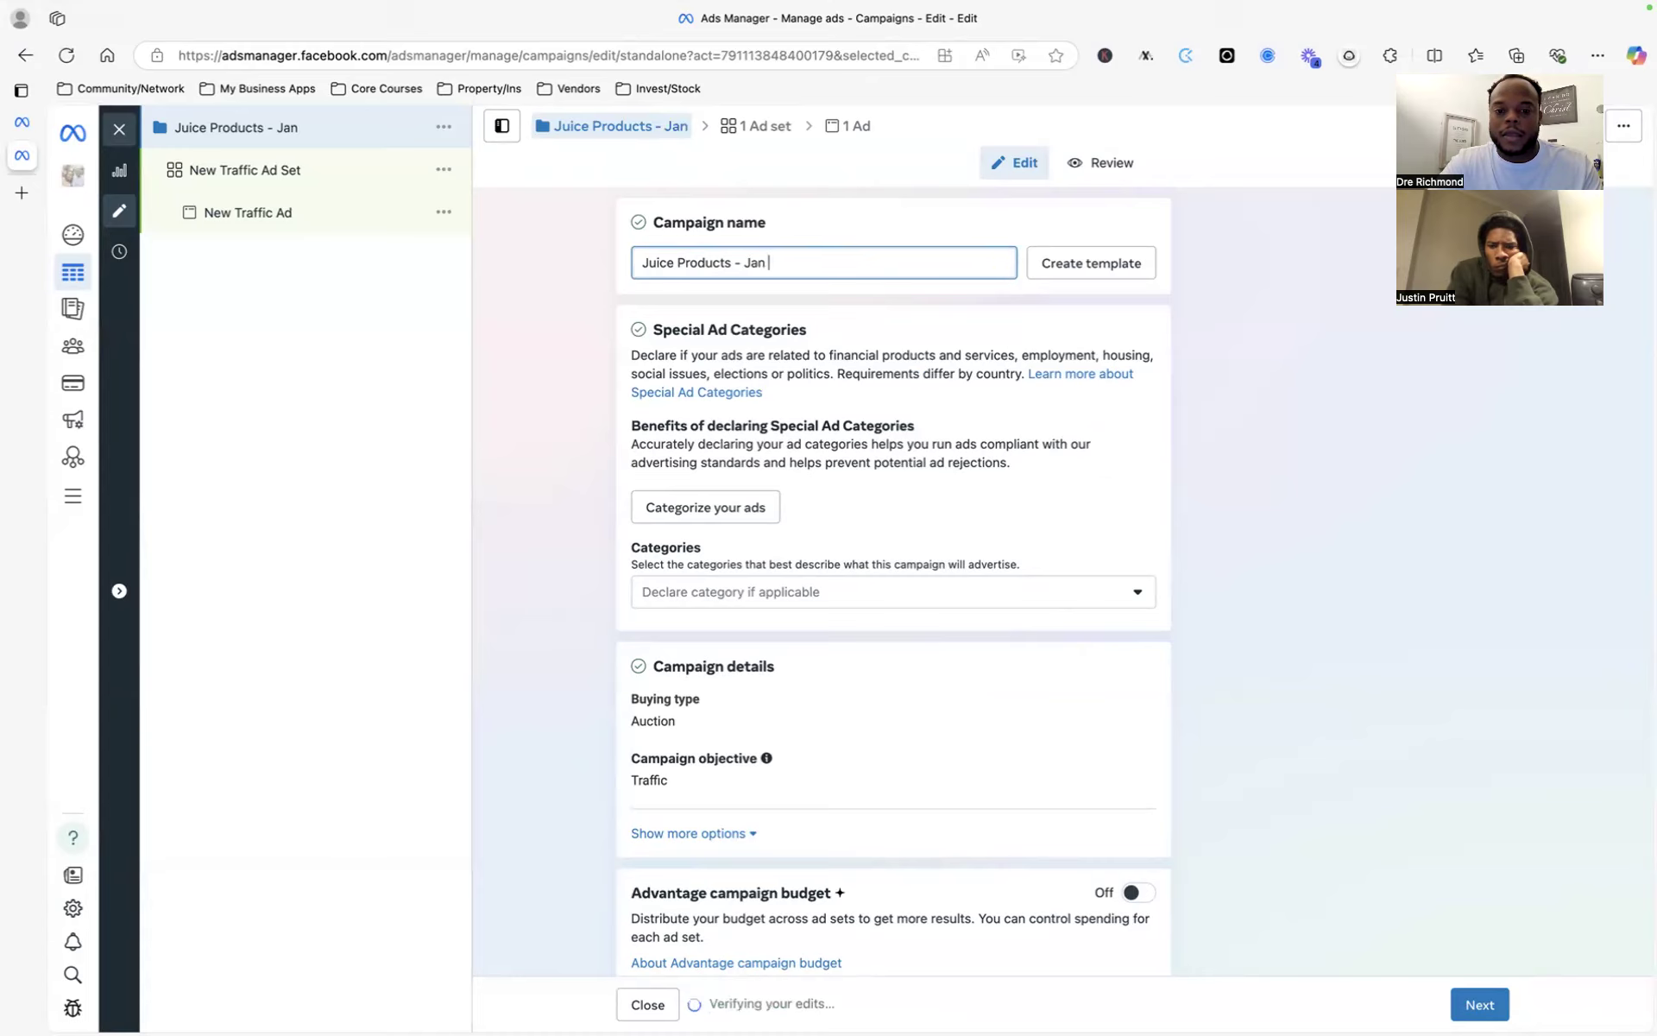
{"action": "type", "text": " -"}
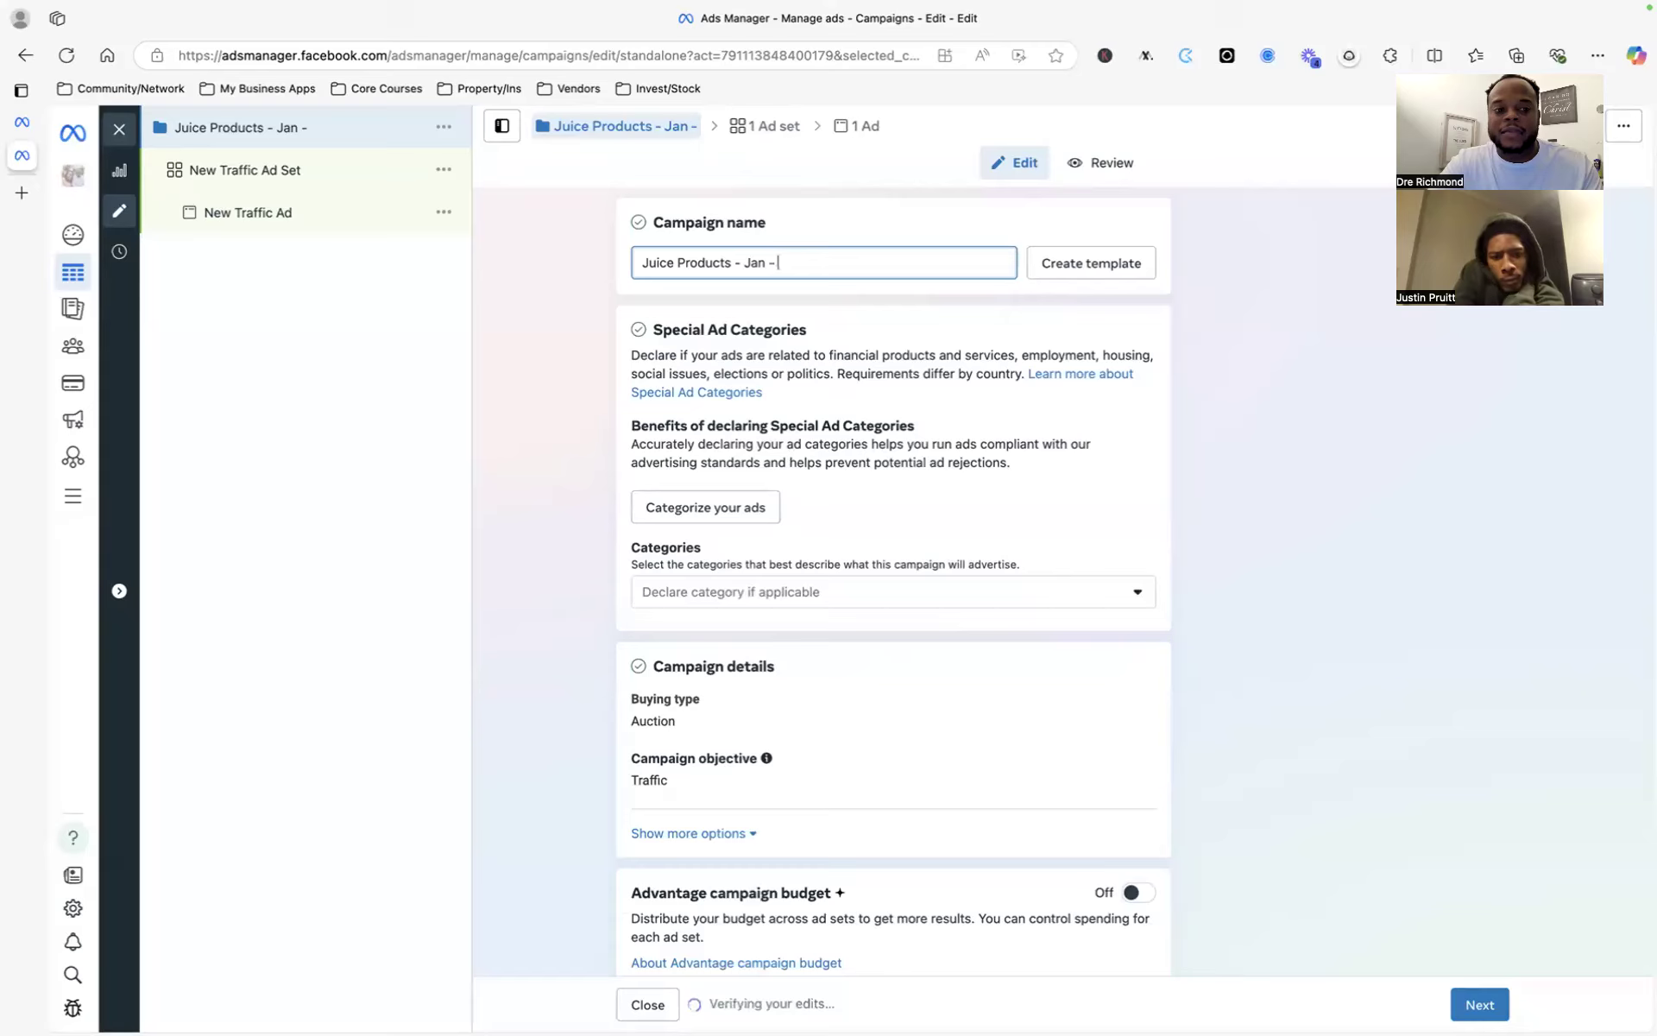
{"action": "type", "text": "Website "}
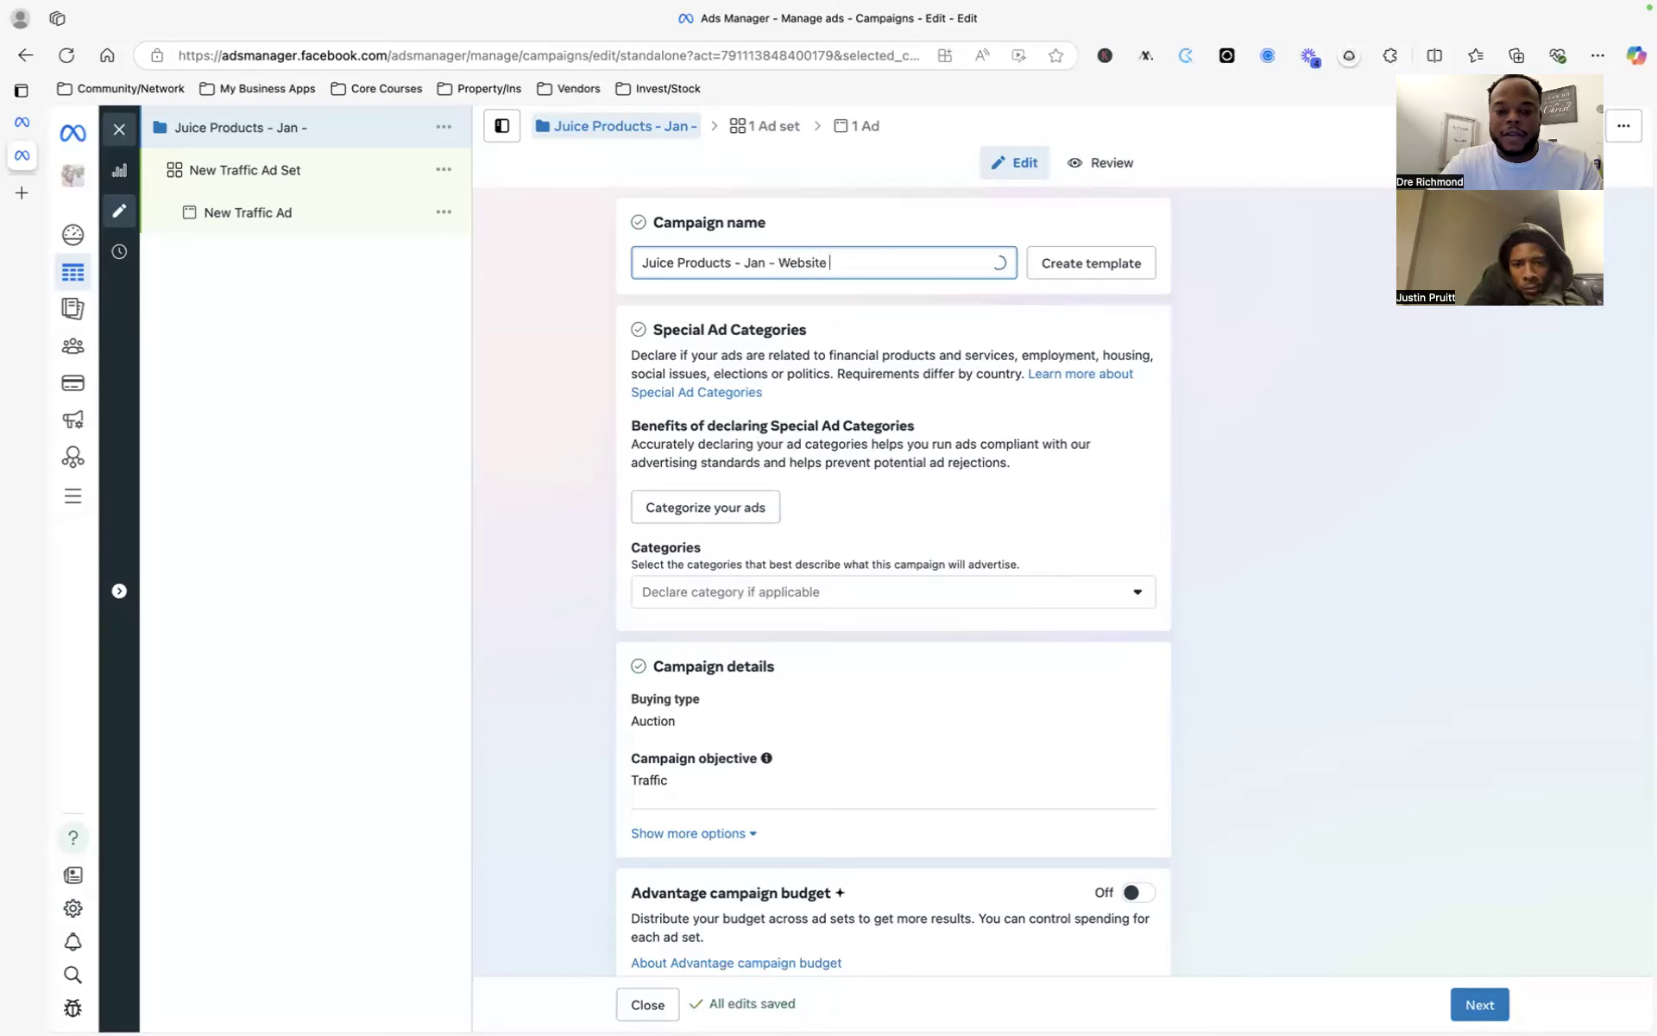
{"action": "type", "text": "Traffic"}
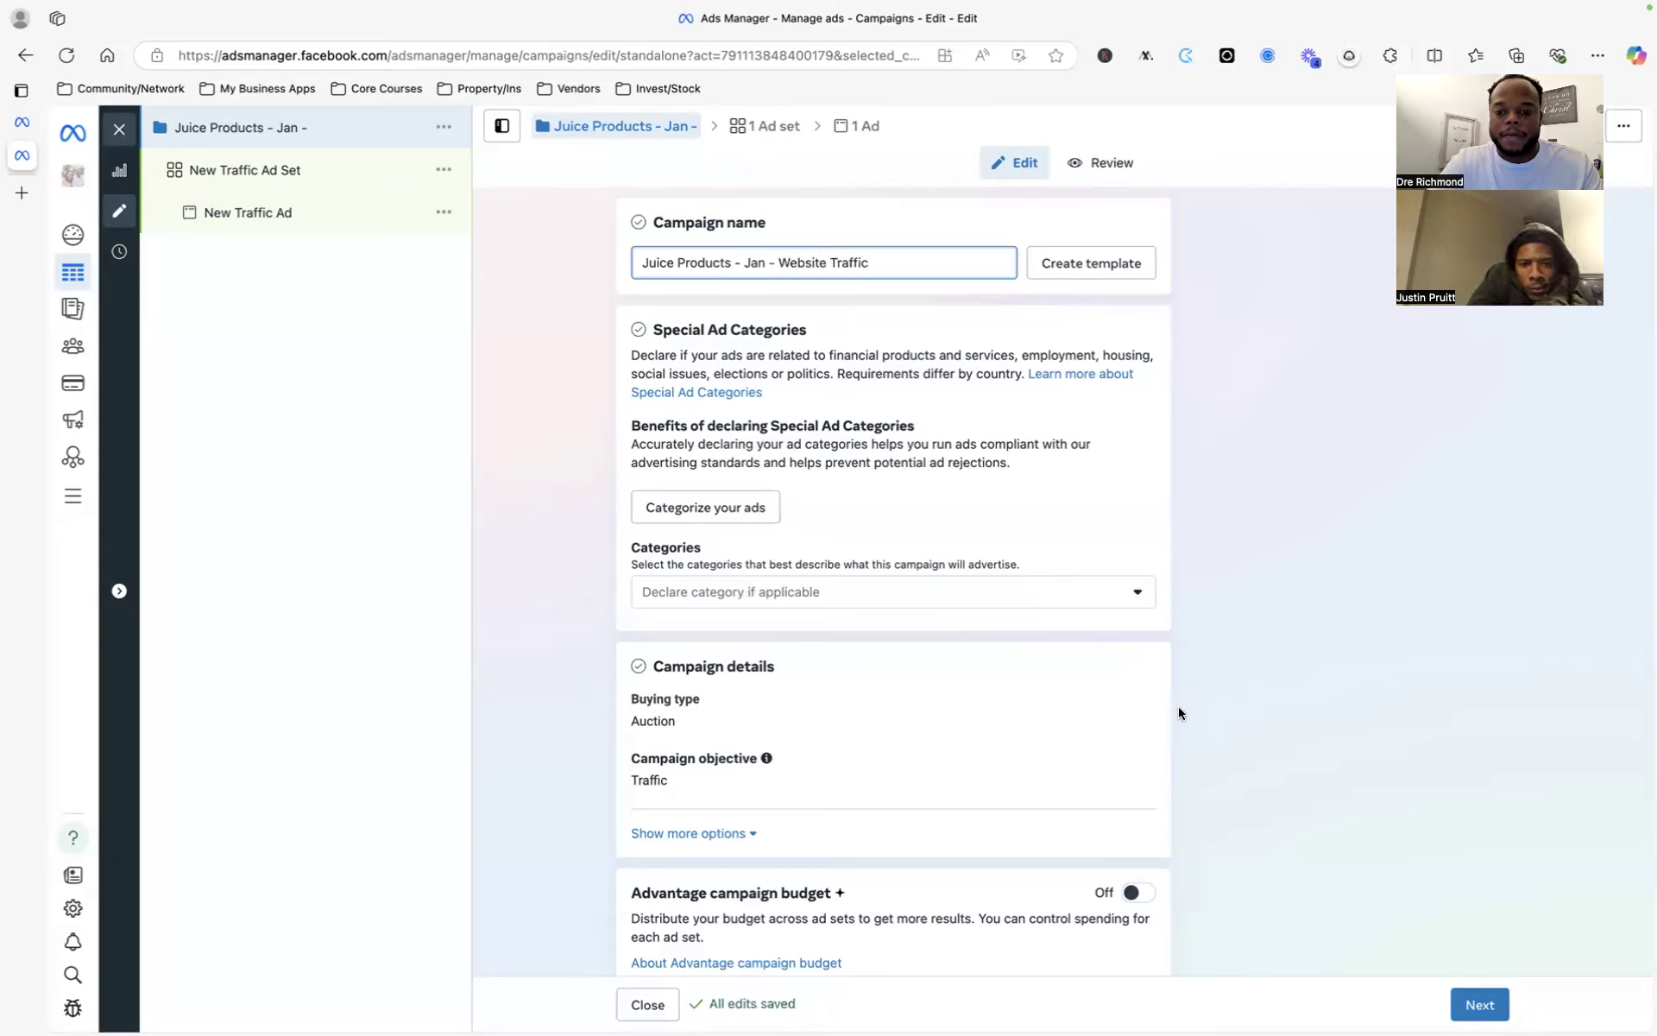
{"action": "left_click", "coordinate": [1208, 520]}
- Open the campaign objective choices, try Sales and Awareness, then return to Traffic
{"action": "scroll", "coordinate": [1235, 518], "scroll_direction": "down", "scroll_amount": 2}
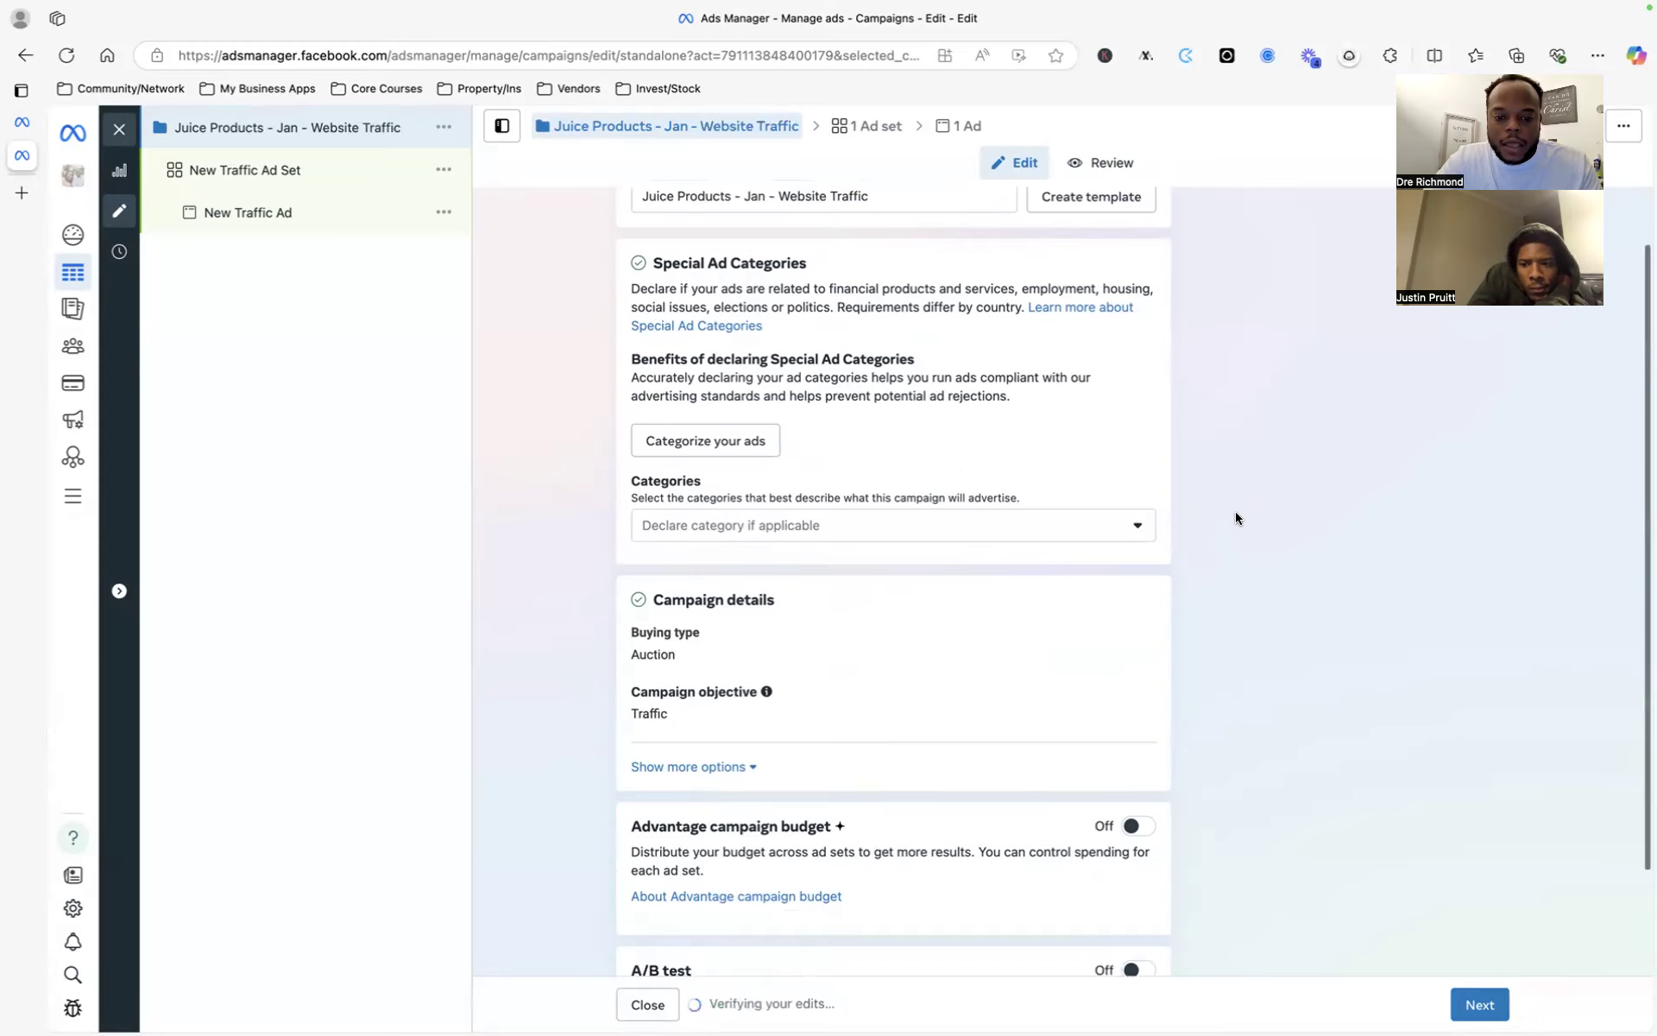
{"action": "scroll", "coordinate": [1116, 352], "scroll_direction": "down", "scroll_amount": 2}
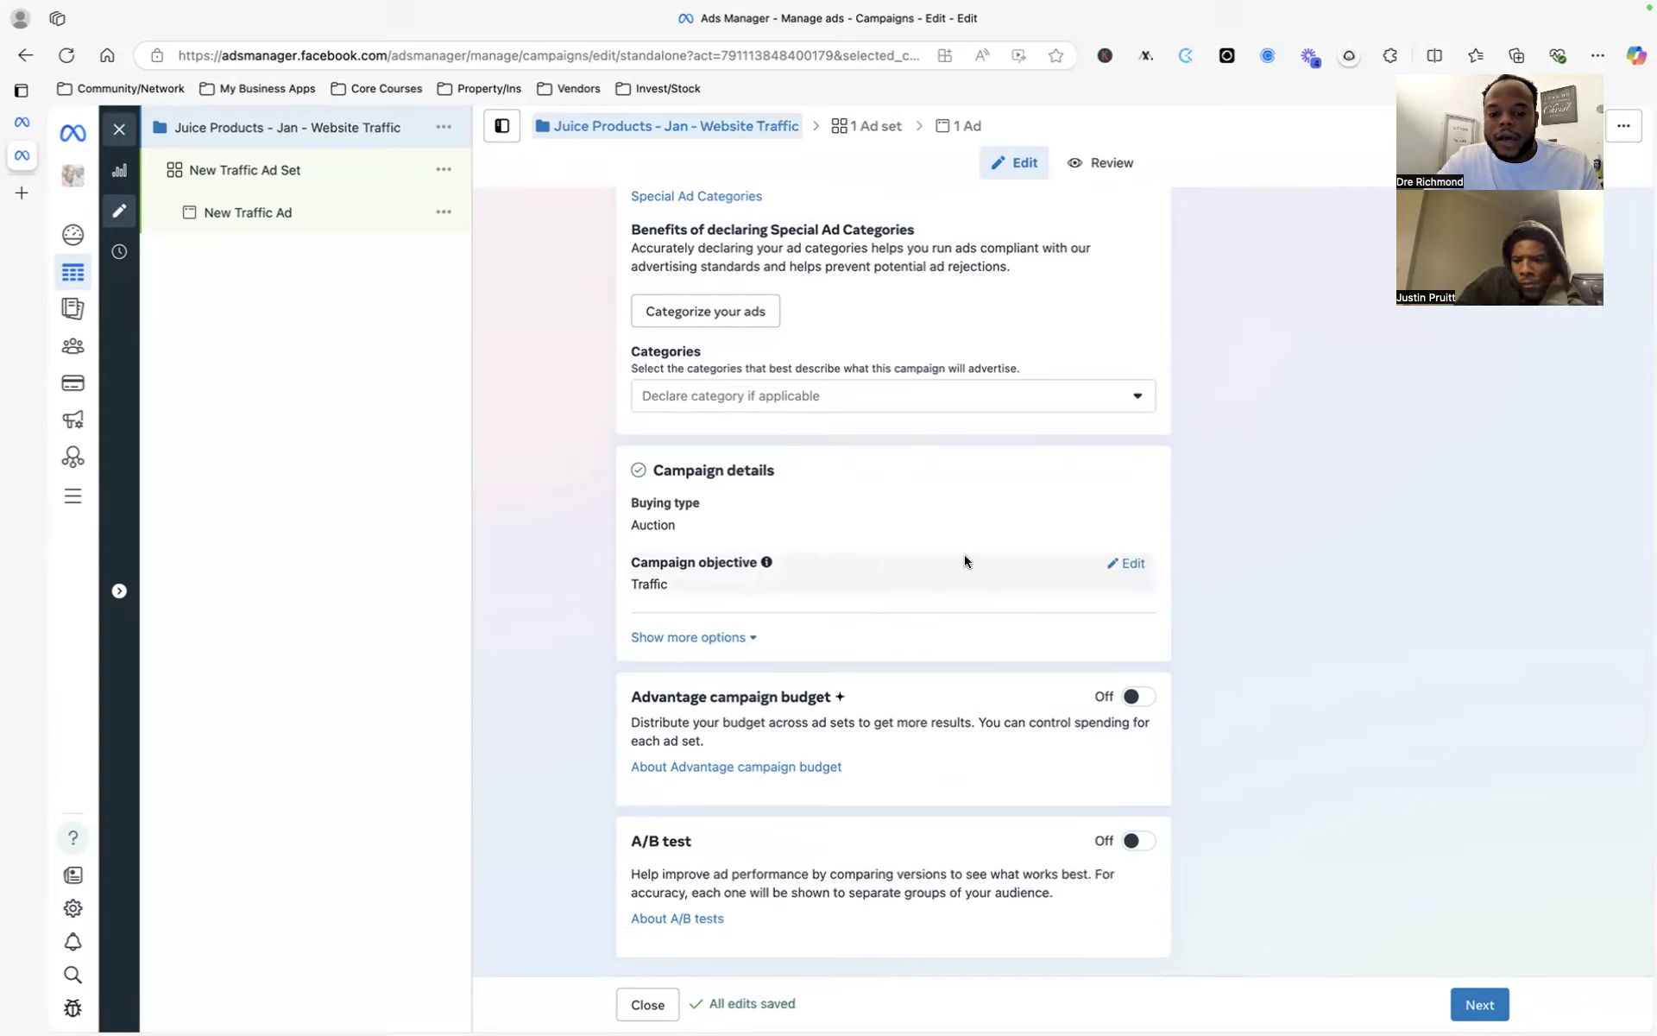
{"action": "left_click", "coordinate": [1126, 565]}
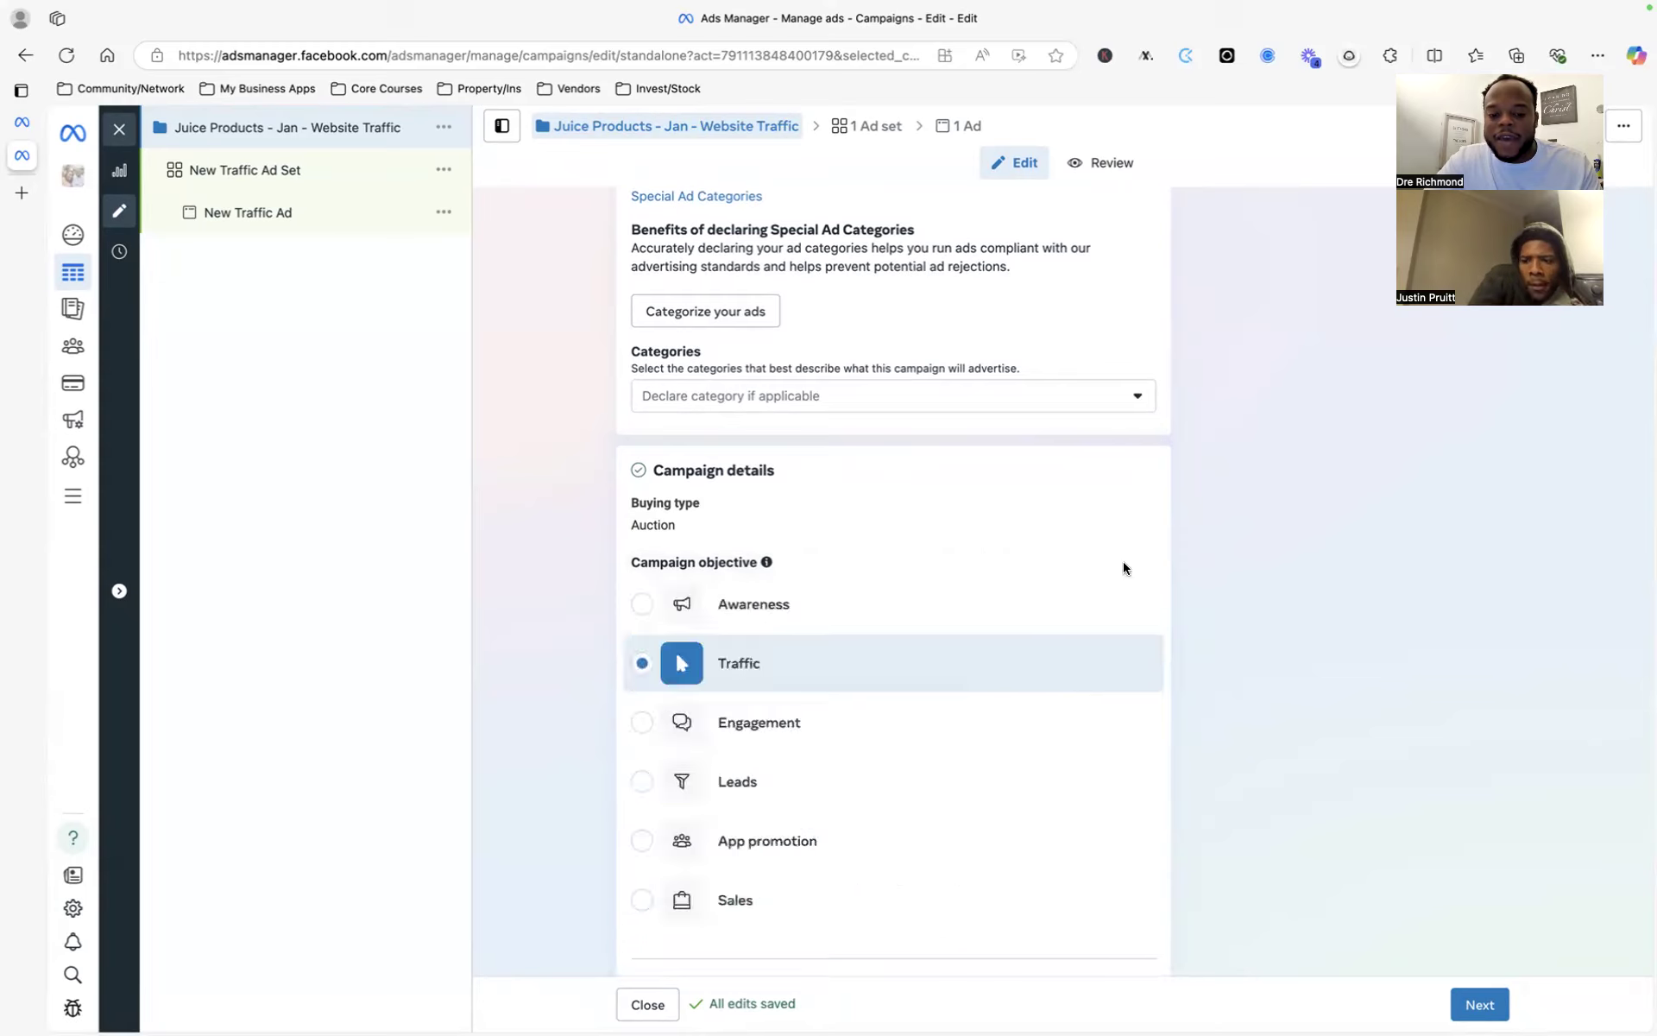
{"action": "scroll", "coordinate": [658, 895], "scroll_direction": "down", "scroll_amount": 4}
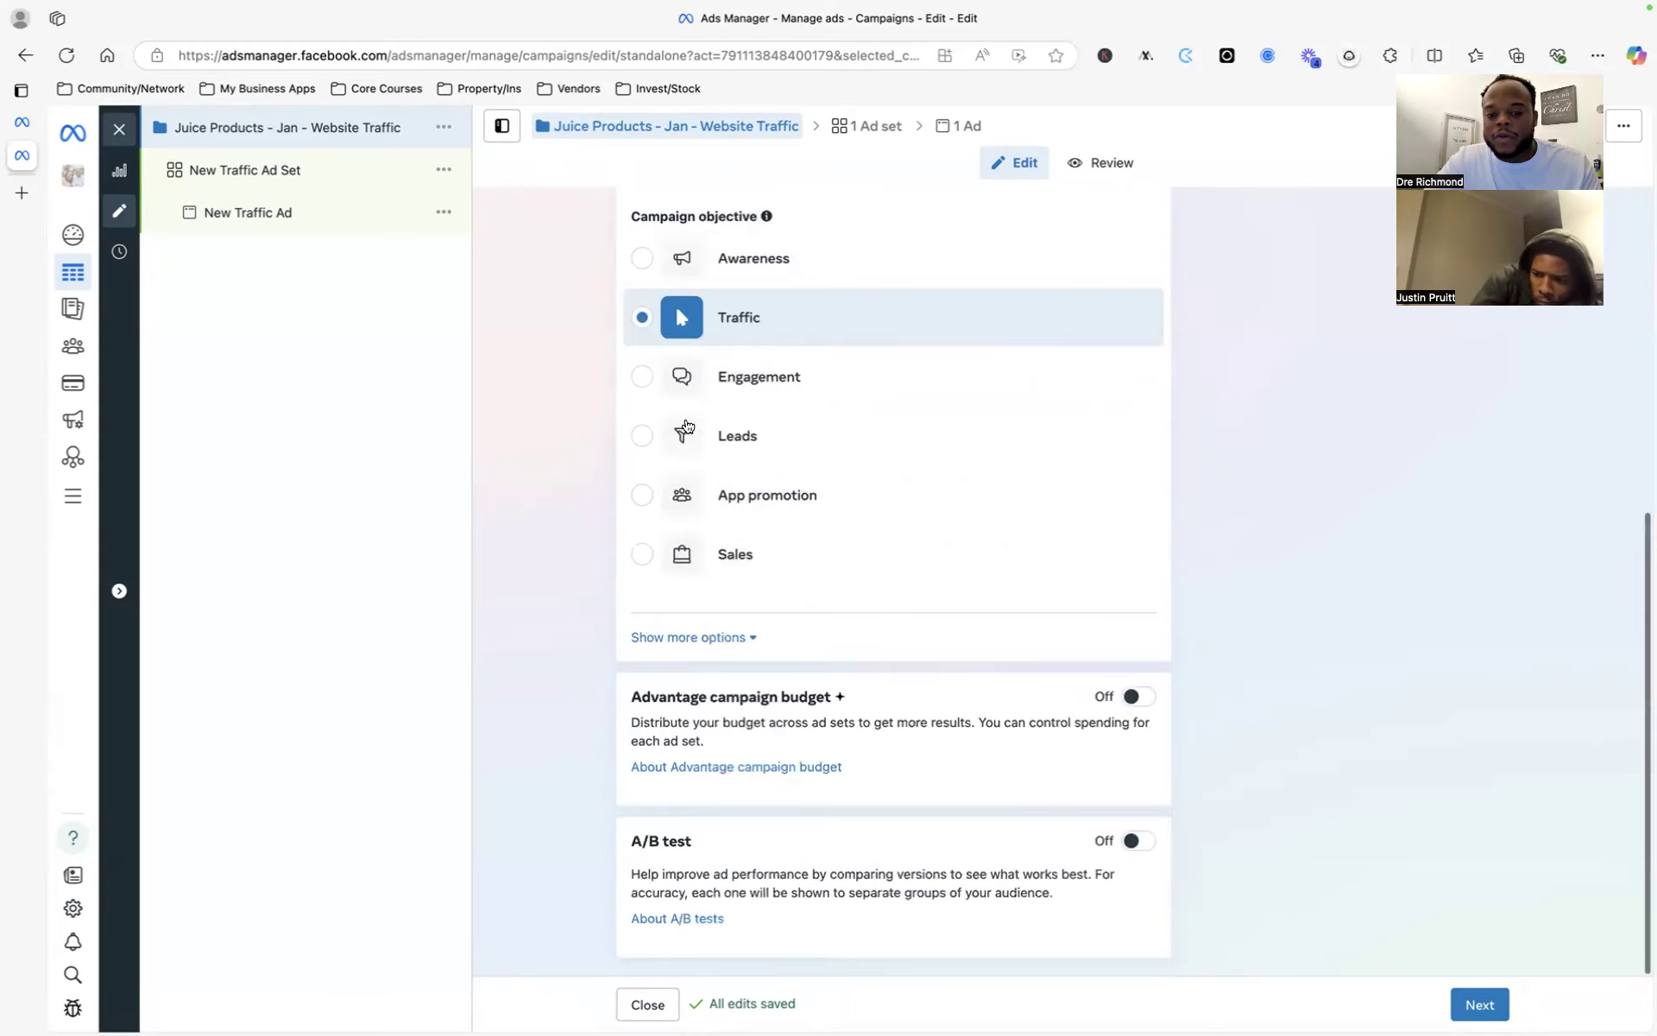
{"action": "scroll", "coordinate": [672, 540], "scroll_direction": "up", "scroll_amount": 1}
{"action": "left_click", "coordinate": [643, 578]}
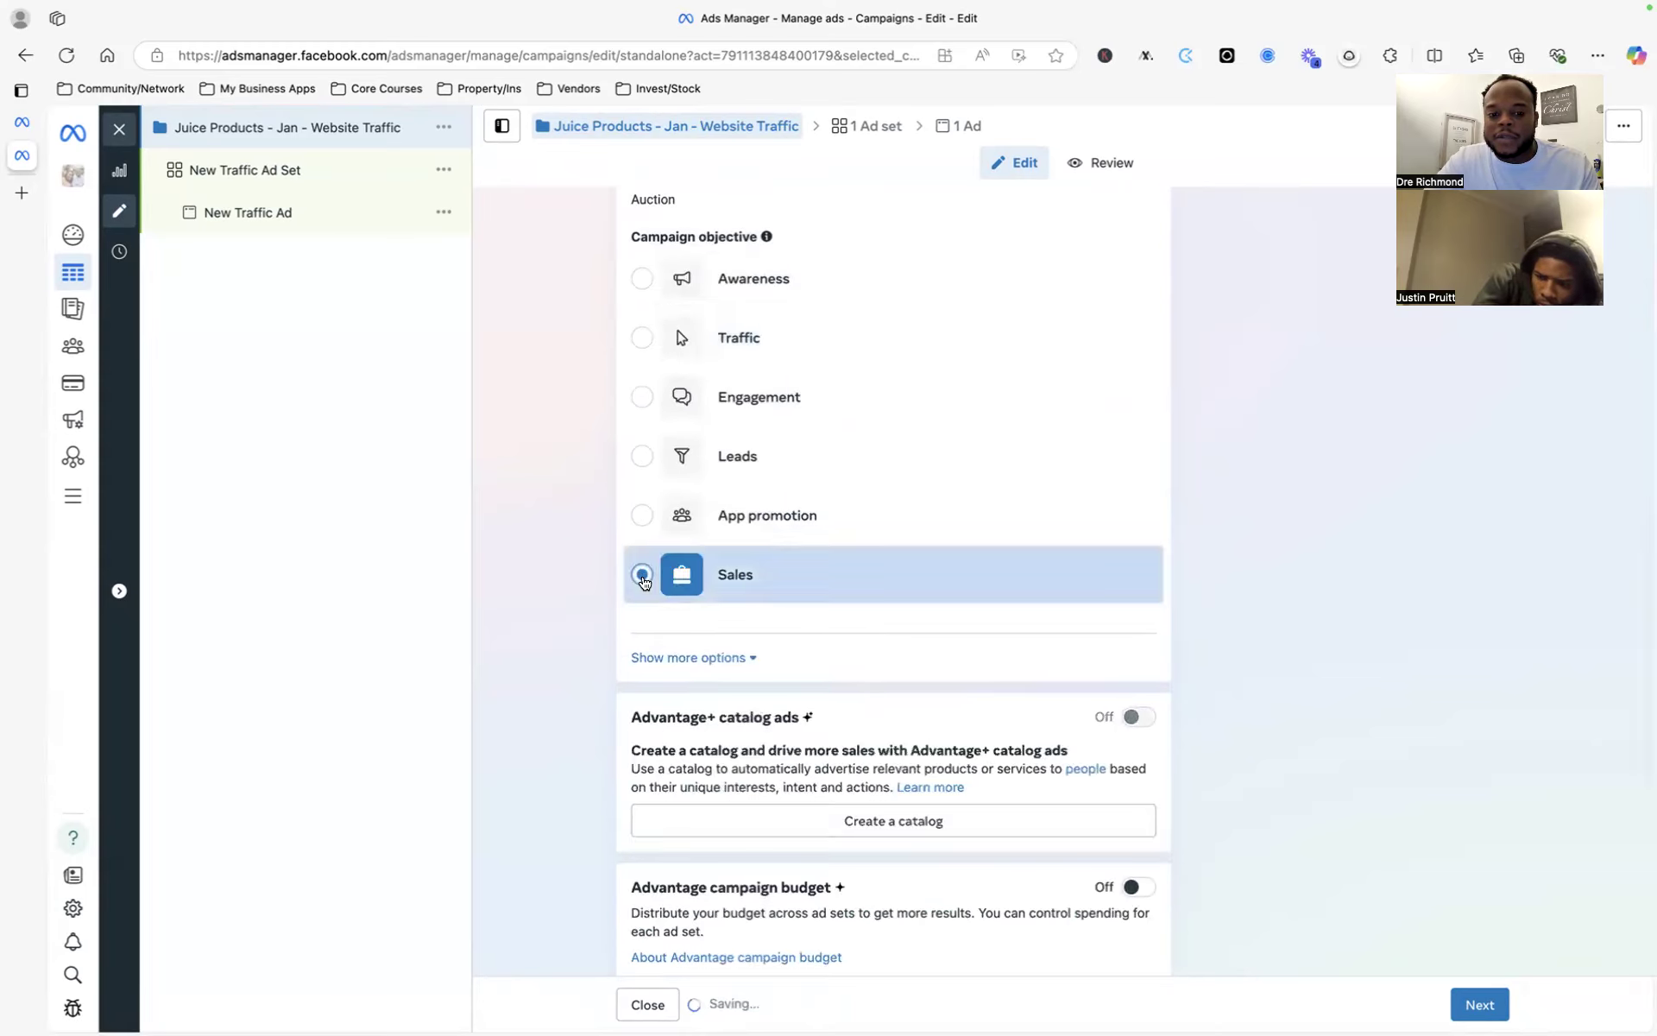
{"action": "scroll", "coordinate": [1230, 440], "scroll_direction": "up", "scroll_amount": 2}
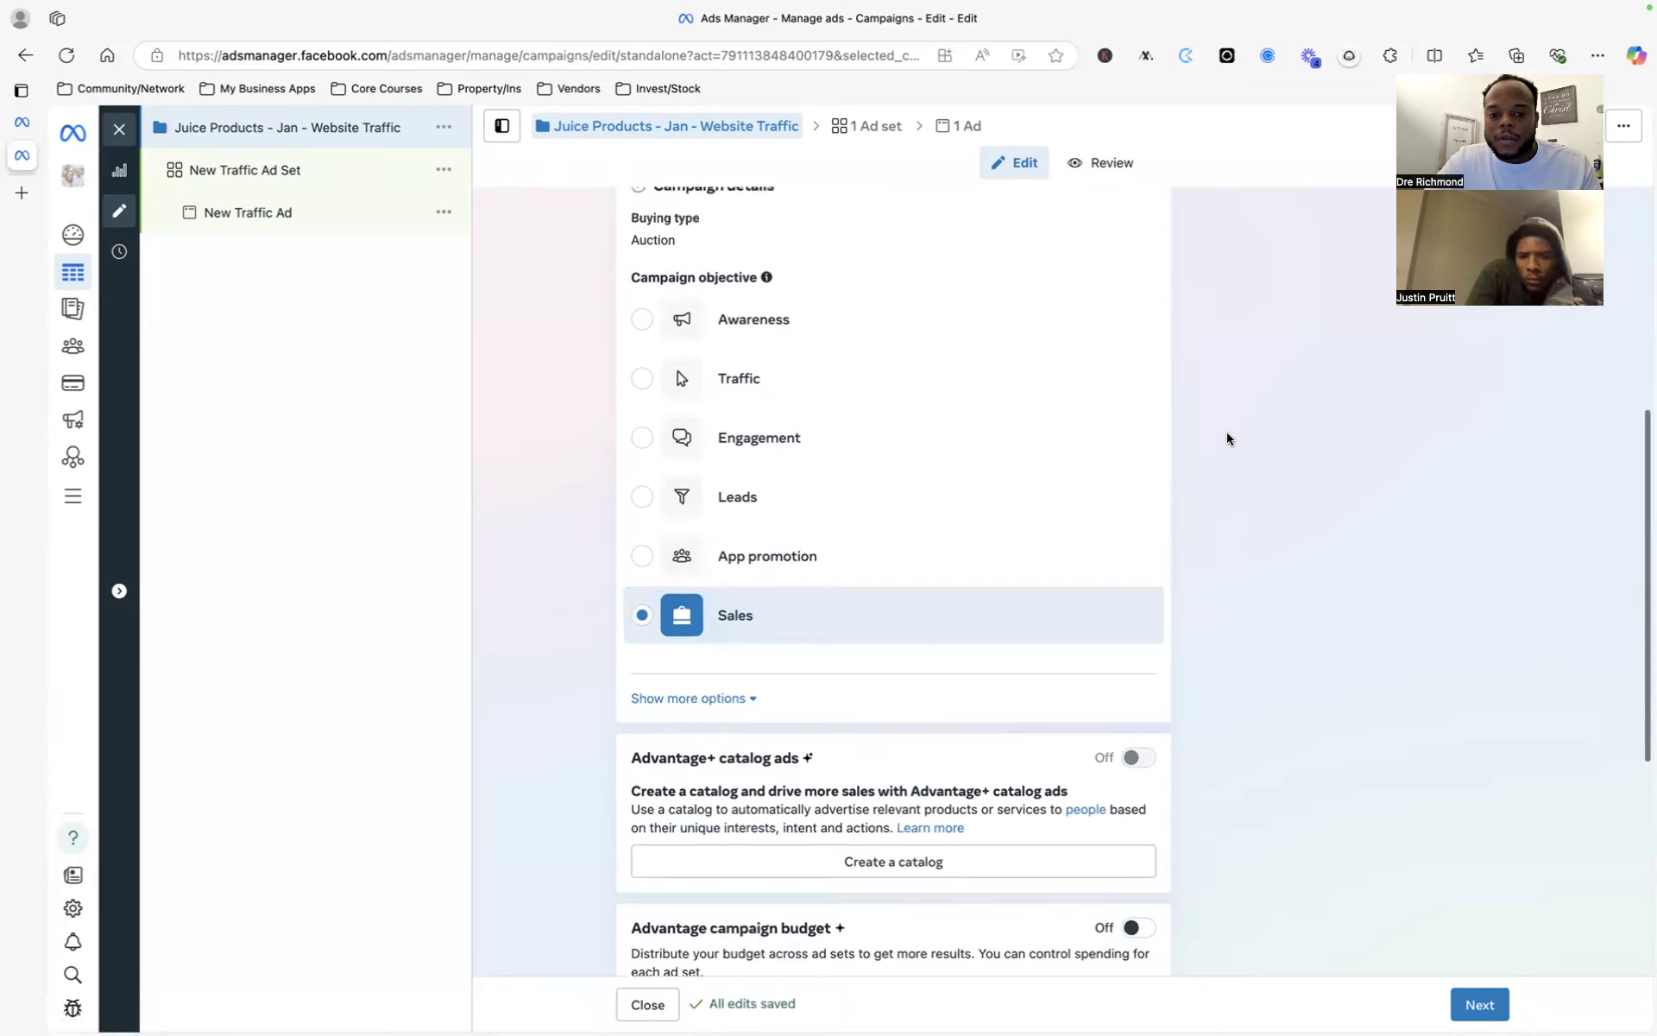
{"action": "scroll", "coordinate": [1230, 440], "scroll_direction": "down", "scroll_amount": 6}
{"action": "scroll", "coordinate": [1227, 439], "scroll_direction": "up", "scroll_amount": 8}
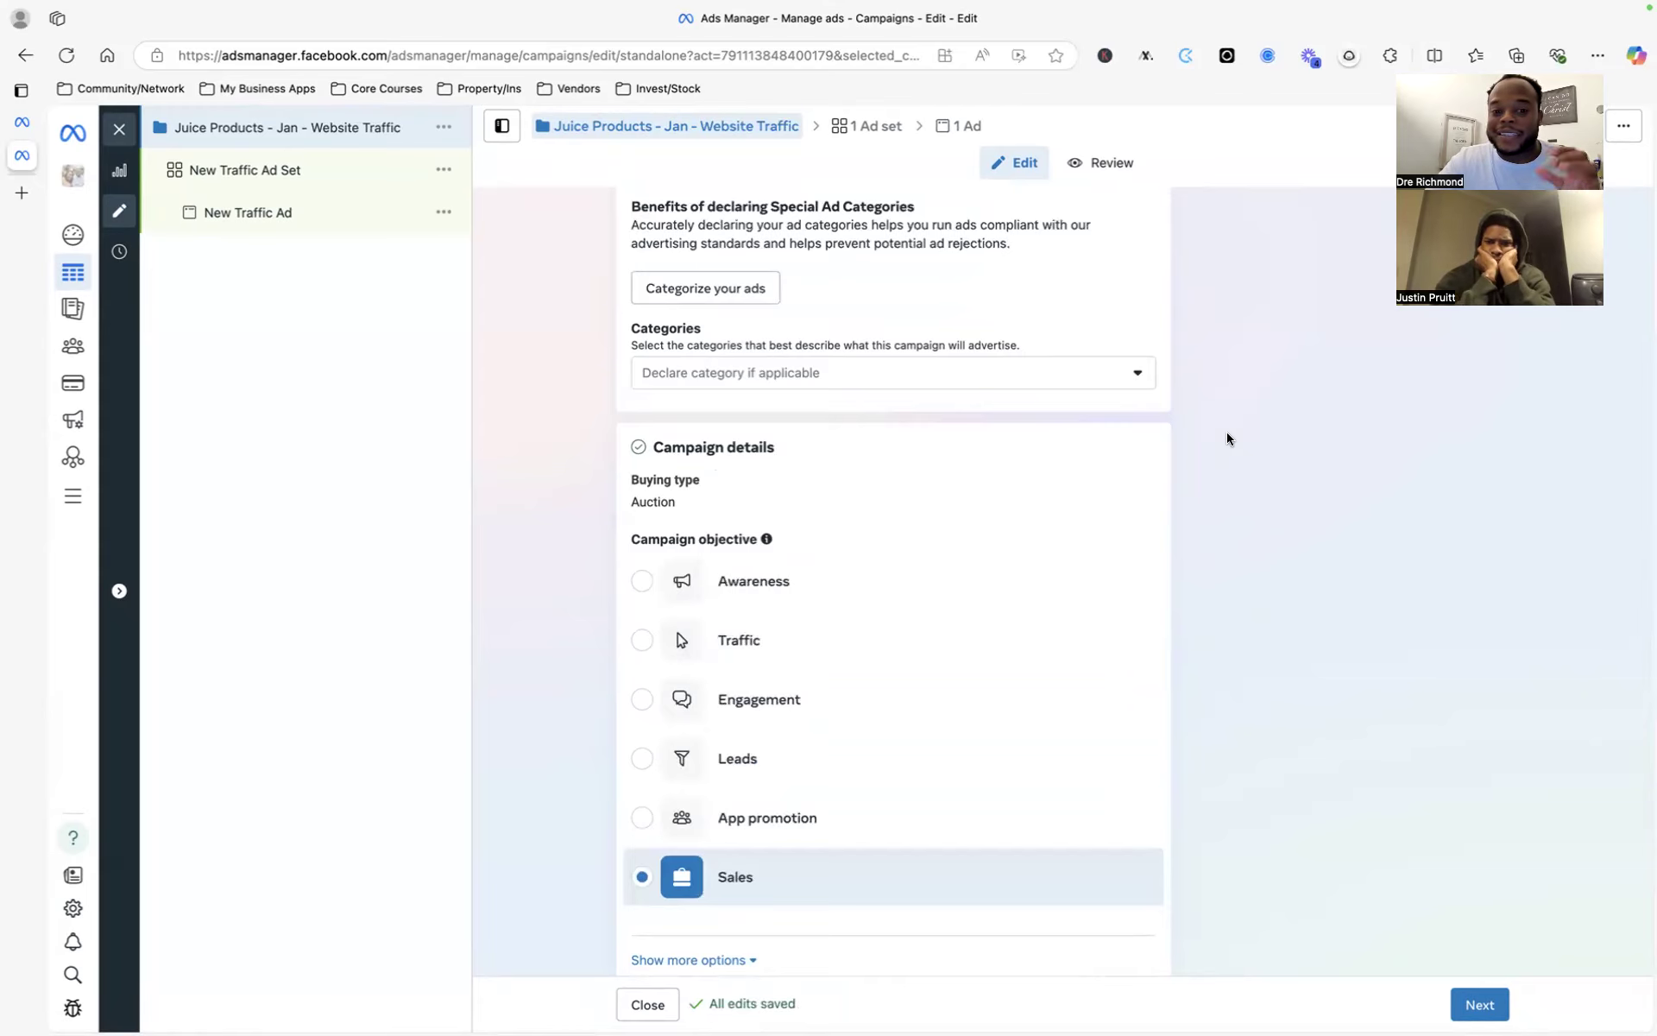
{"action": "scroll", "coordinate": [1227, 438], "scroll_direction": "down", "scroll_amount": 5}
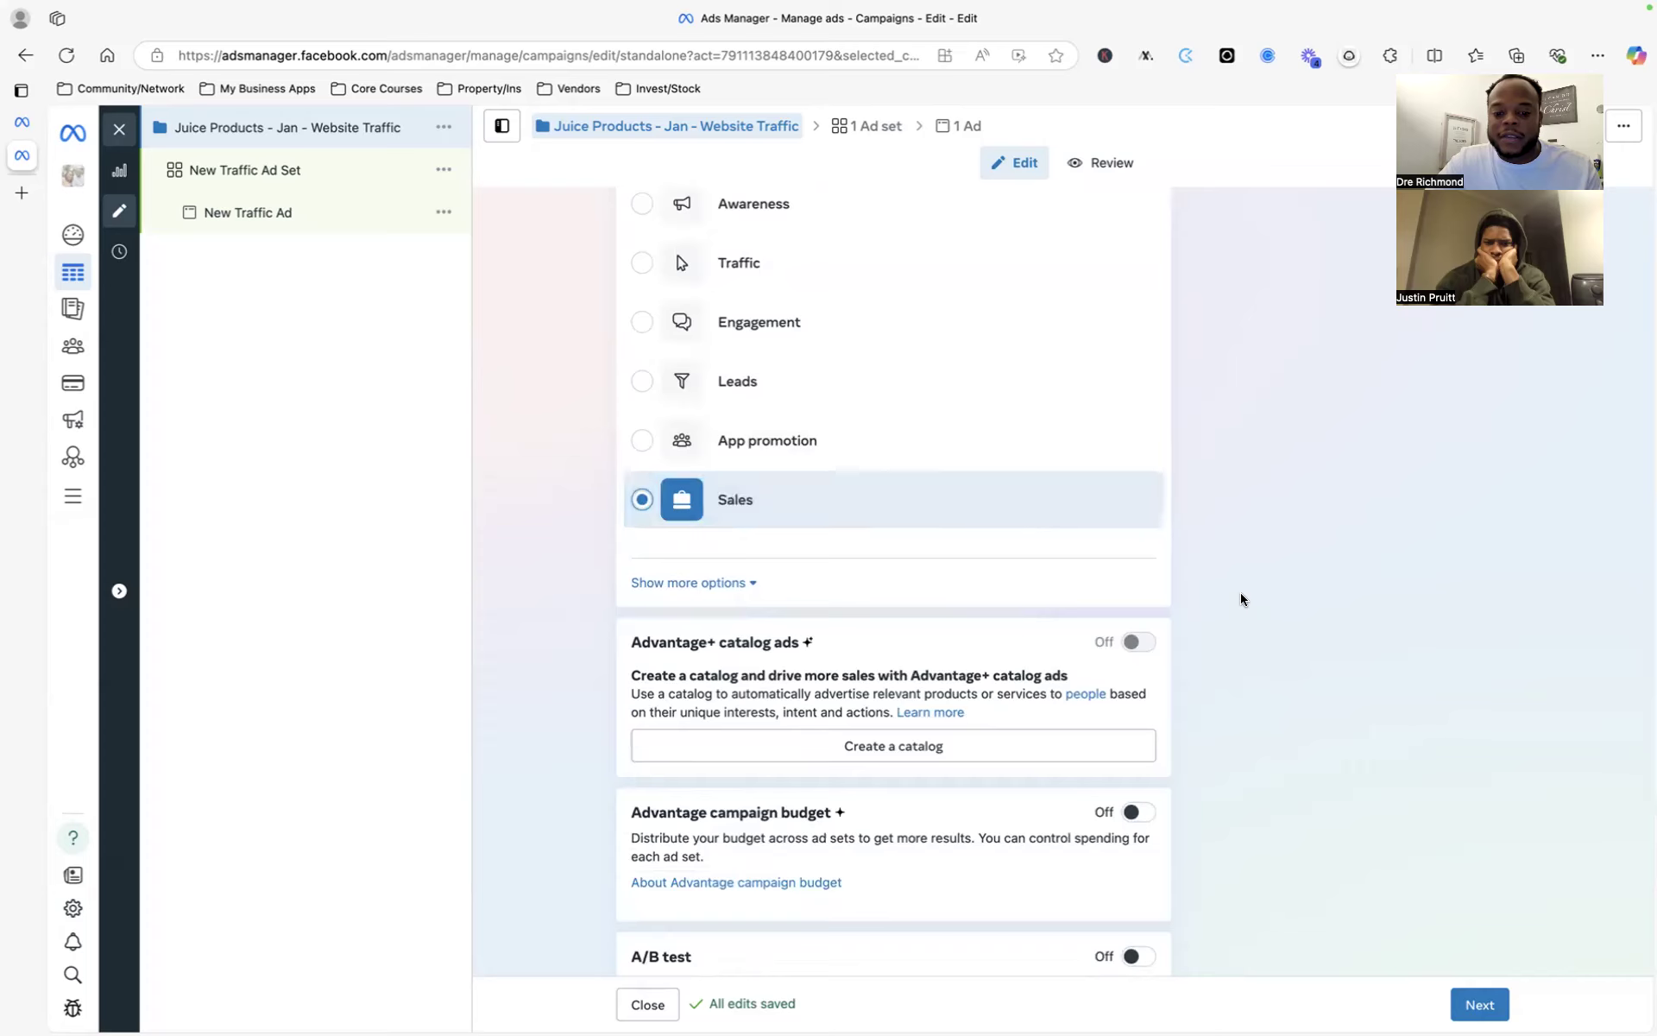
{"action": "scroll", "coordinate": [1240, 596], "scroll_direction": "down", "scroll_amount": 5}
{"action": "scroll", "coordinate": [1184, 518], "scroll_direction": "up", "scroll_amount": 9}
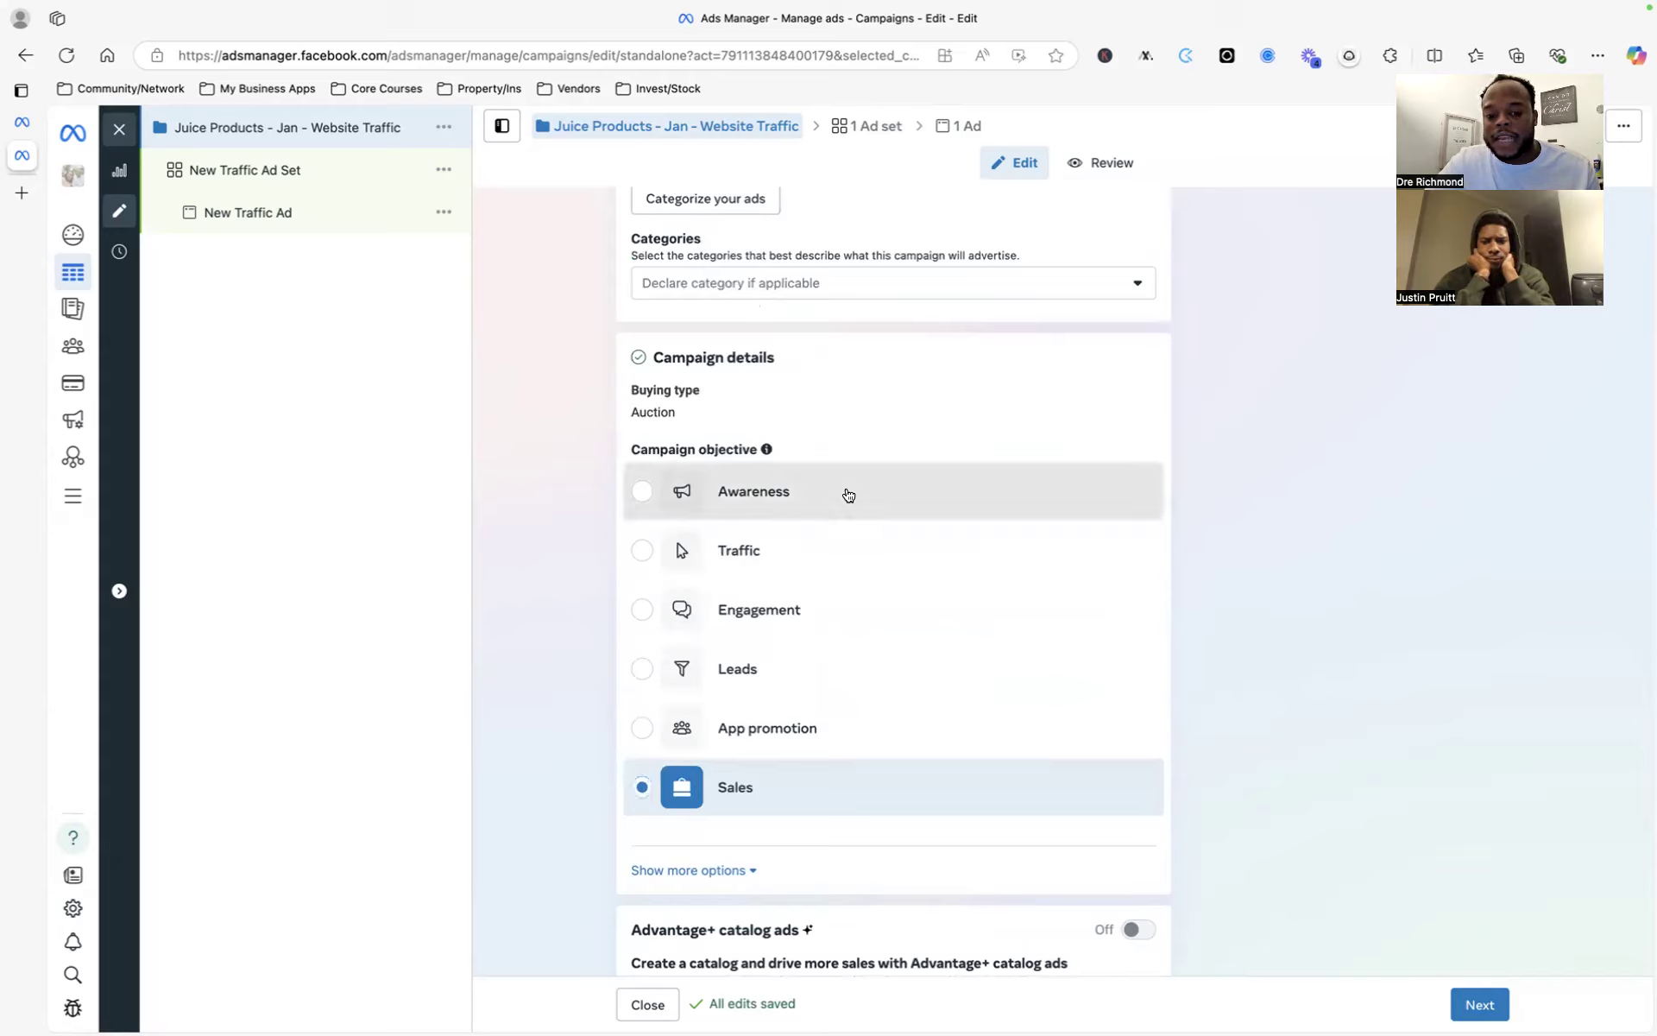
{"action": "left_click", "coordinate": [836, 515]}
{"action": "left_click", "coordinate": [831, 535]}
- Try Sales and Awareness once more before leaving Traffic as the objective
{"action": "scroll", "coordinate": [831, 535], "scroll_direction": "down", "scroll_amount": 3}
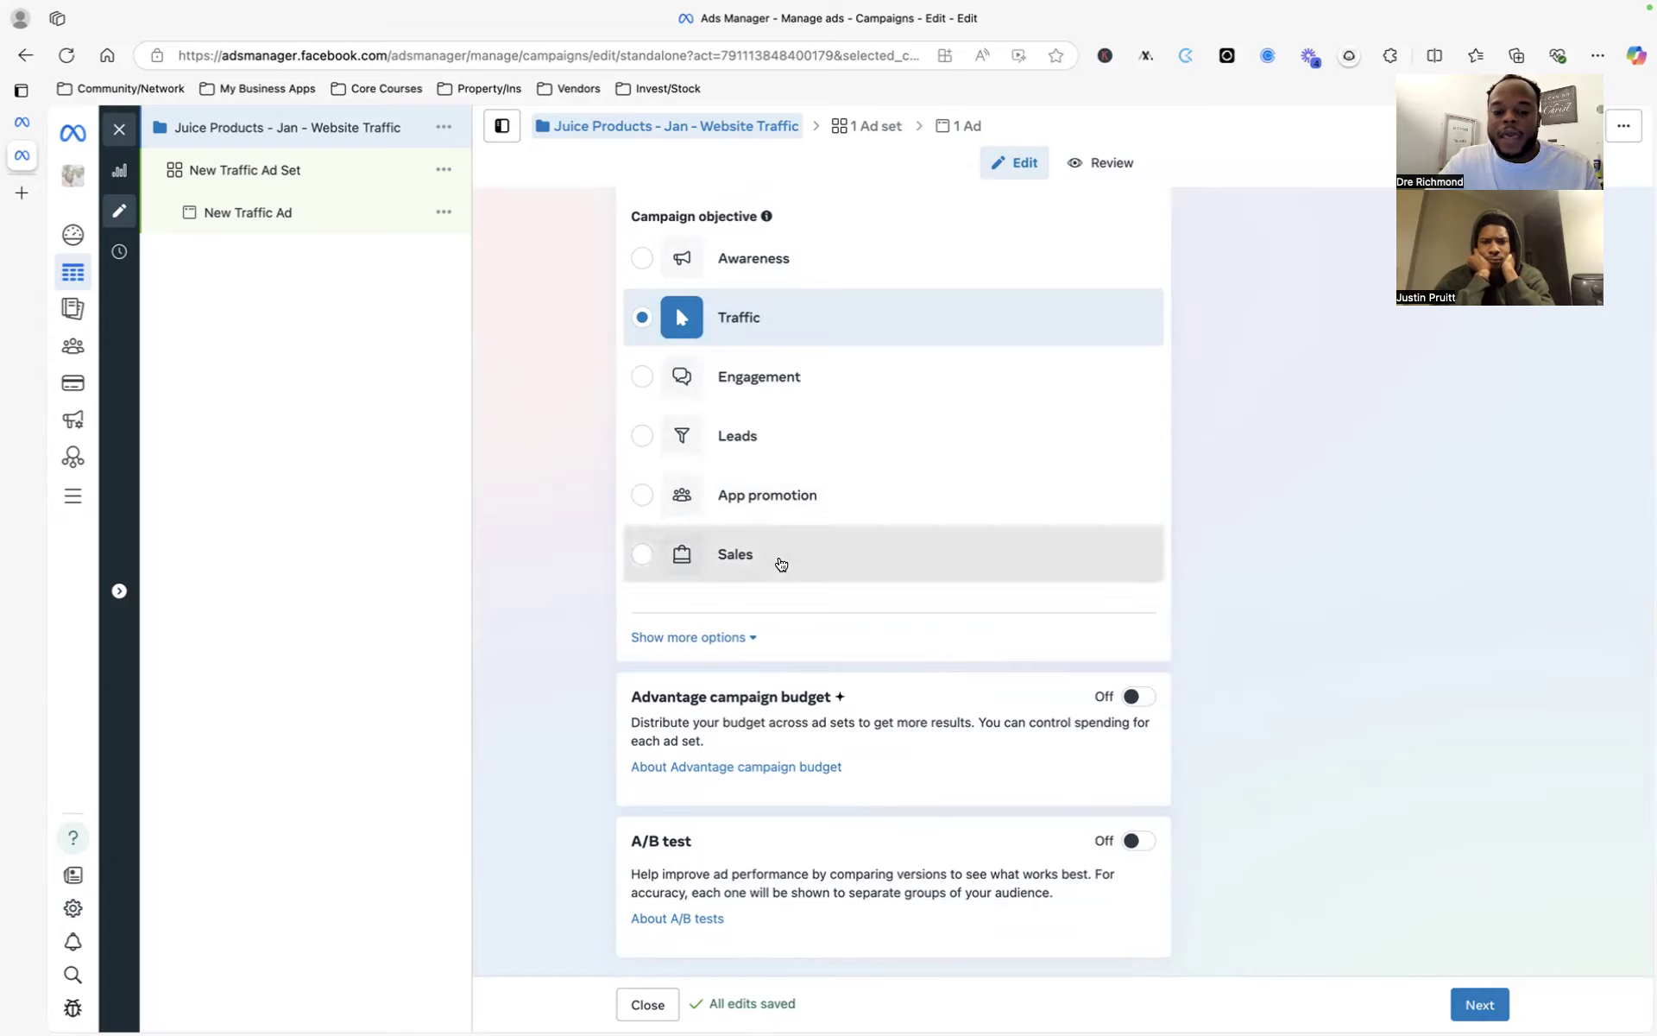
{"action": "left_click", "coordinate": [781, 565]}
{"action": "scroll", "coordinate": [780, 562], "scroll_direction": "down", "scroll_amount": 5}
{"action": "scroll", "coordinate": [780, 562], "scroll_direction": "up", "scroll_amount": 6}
{"action": "left_click", "coordinate": [756, 414]}
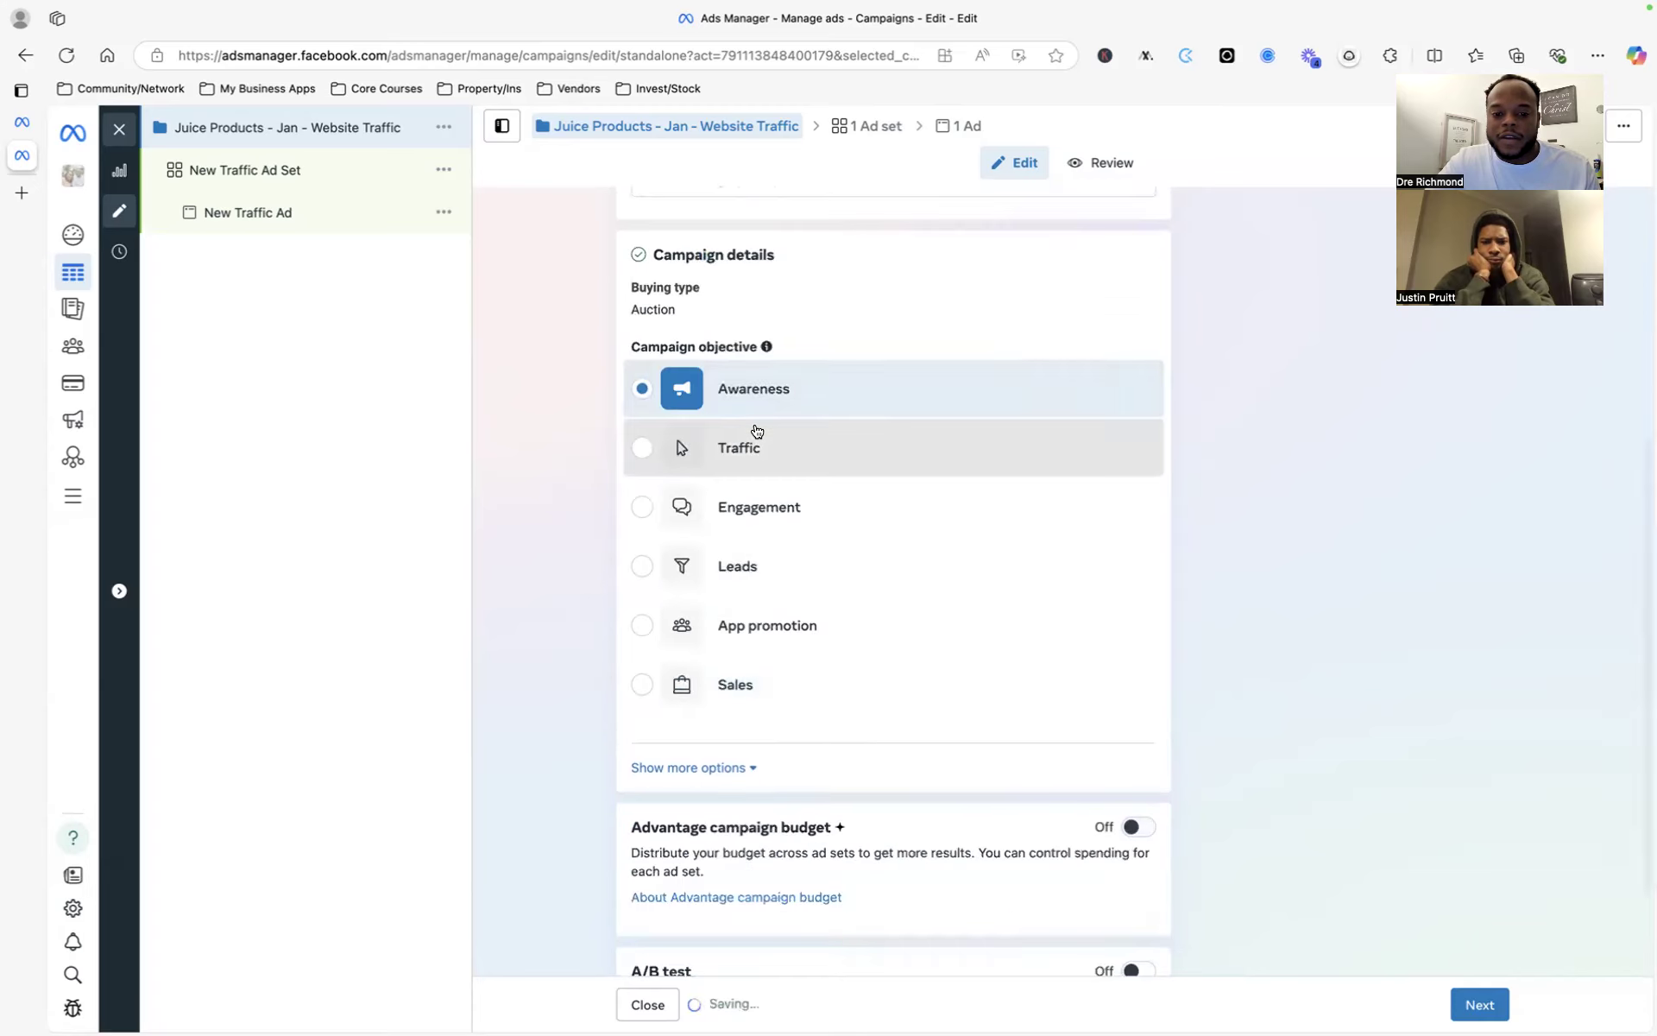
{"action": "left_click", "coordinate": [759, 444]}
{"action": "scroll", "coordinate": [1242, 536], "scroll_direction": "down", "scroll_amount": 2}
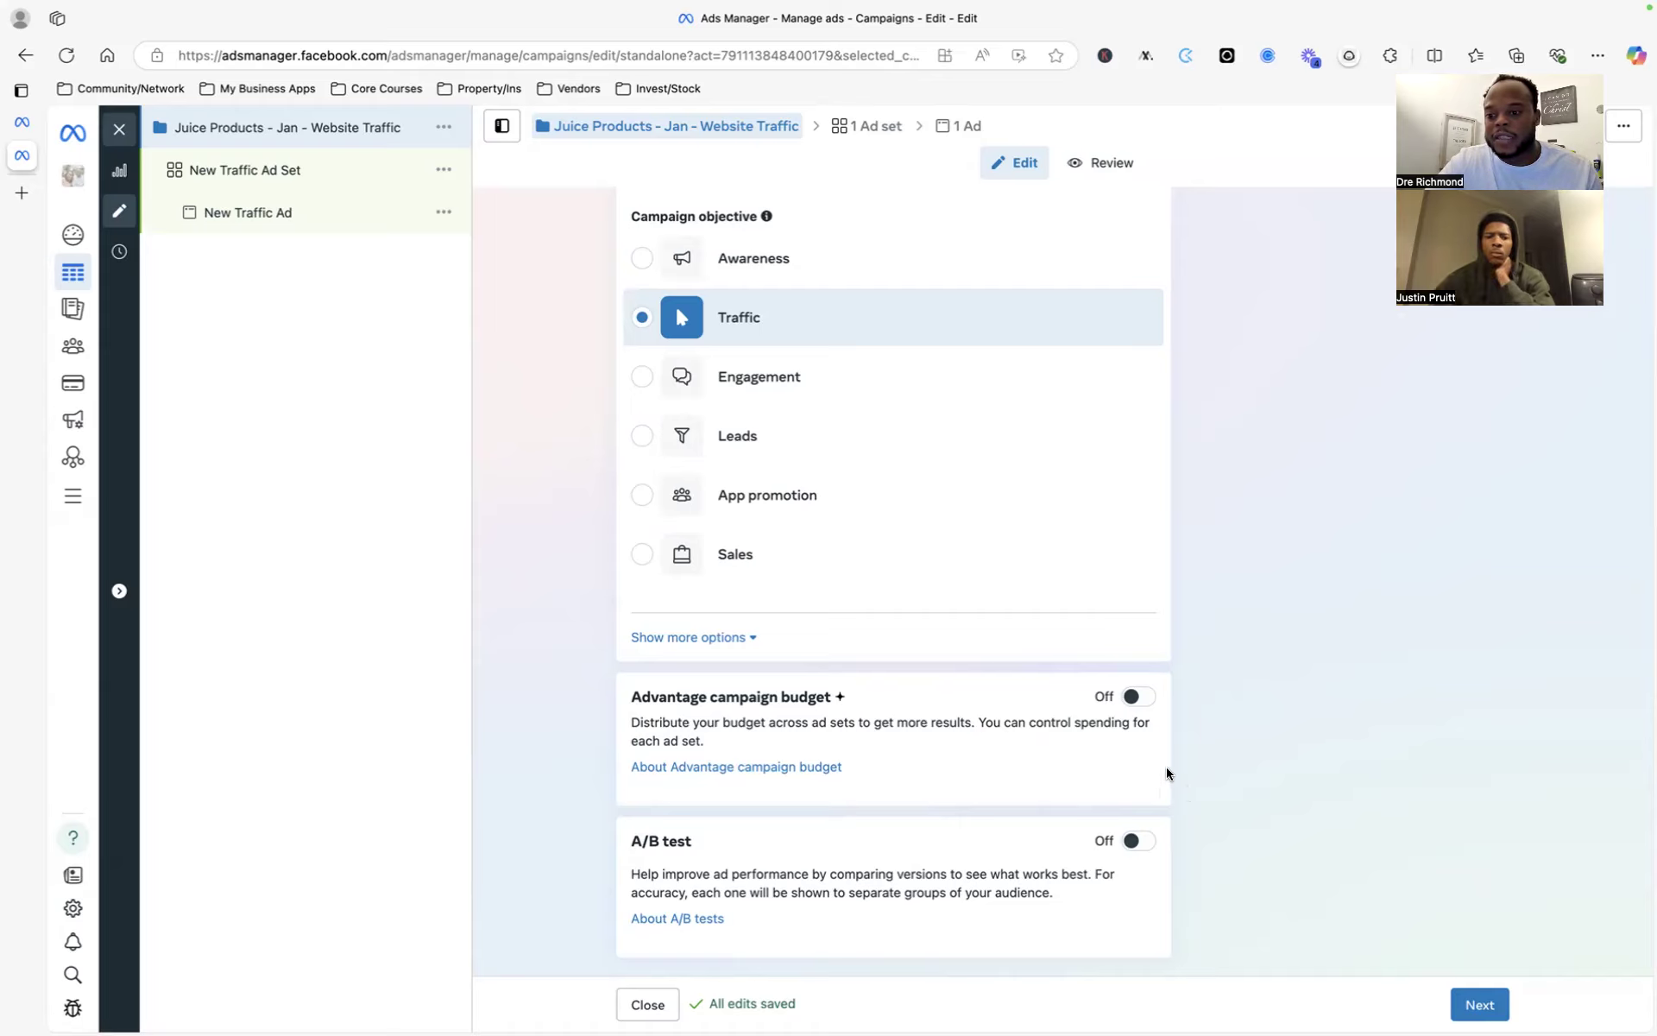
- Advance from the campaign settings to the New Traffic Ad Set settings
{"action": "left_click", "coordinate": [1472, 1002]}
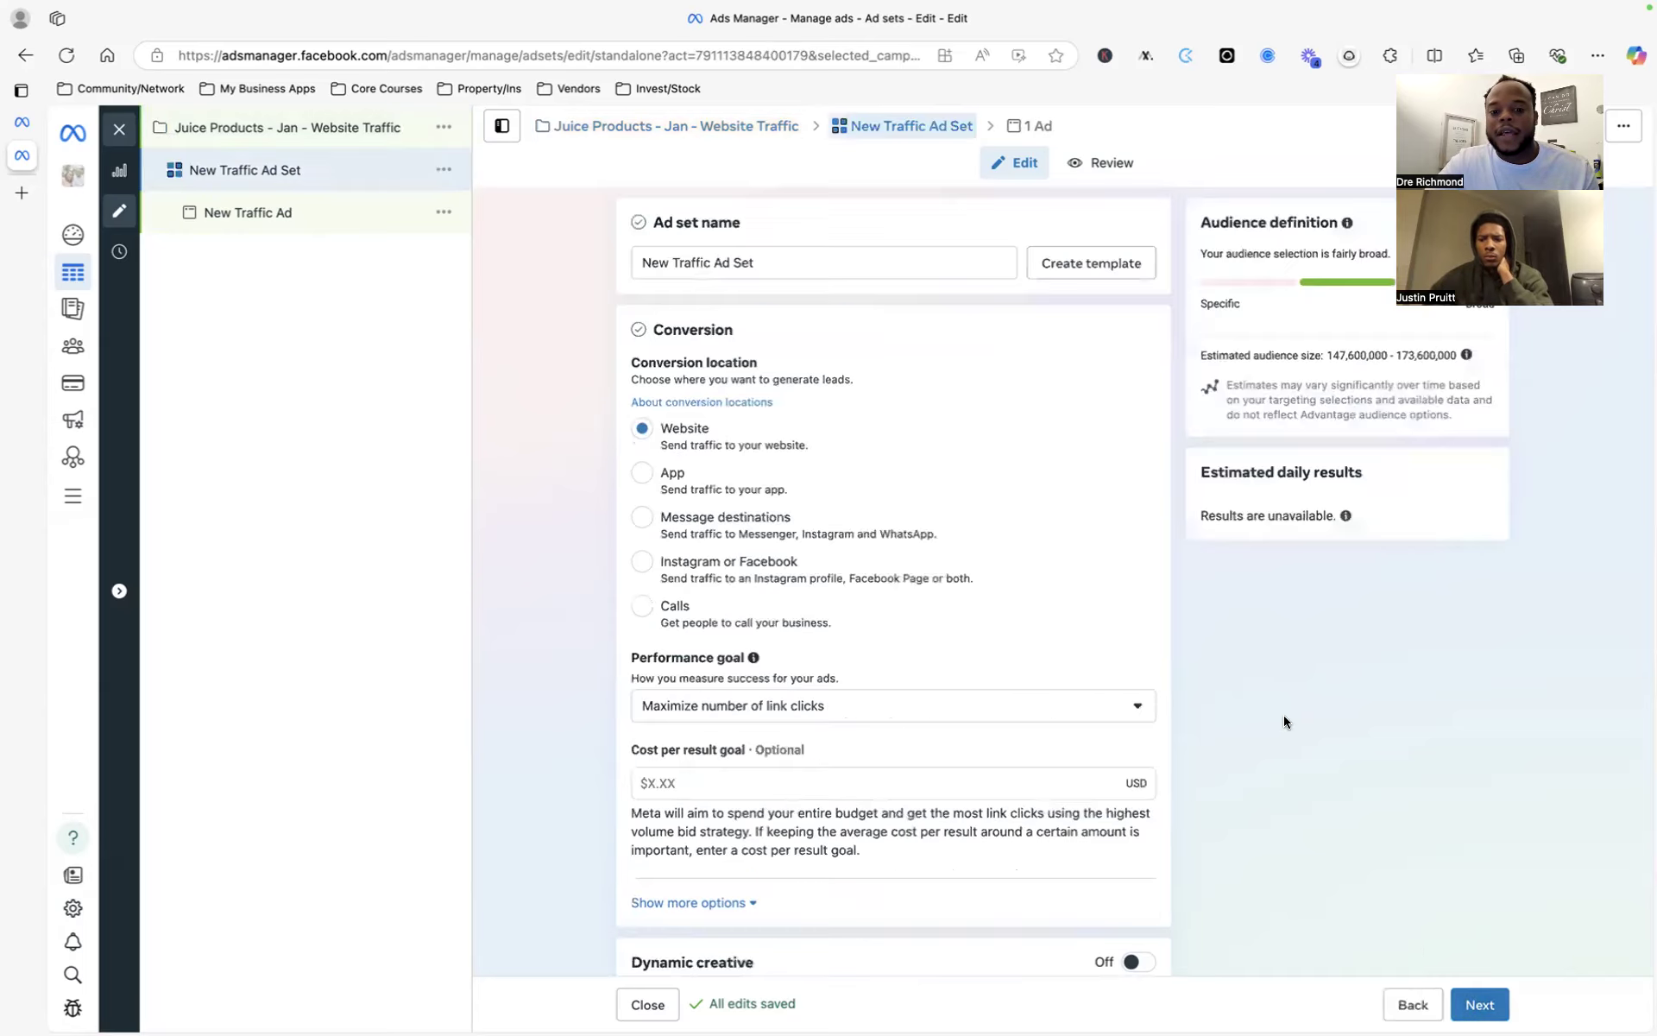
- Clear the ad set name and paste in the campaign name 'Juice Products - Jan - Website Traffic'
{"action": "triple_click", "coordinate": [750, 262]}
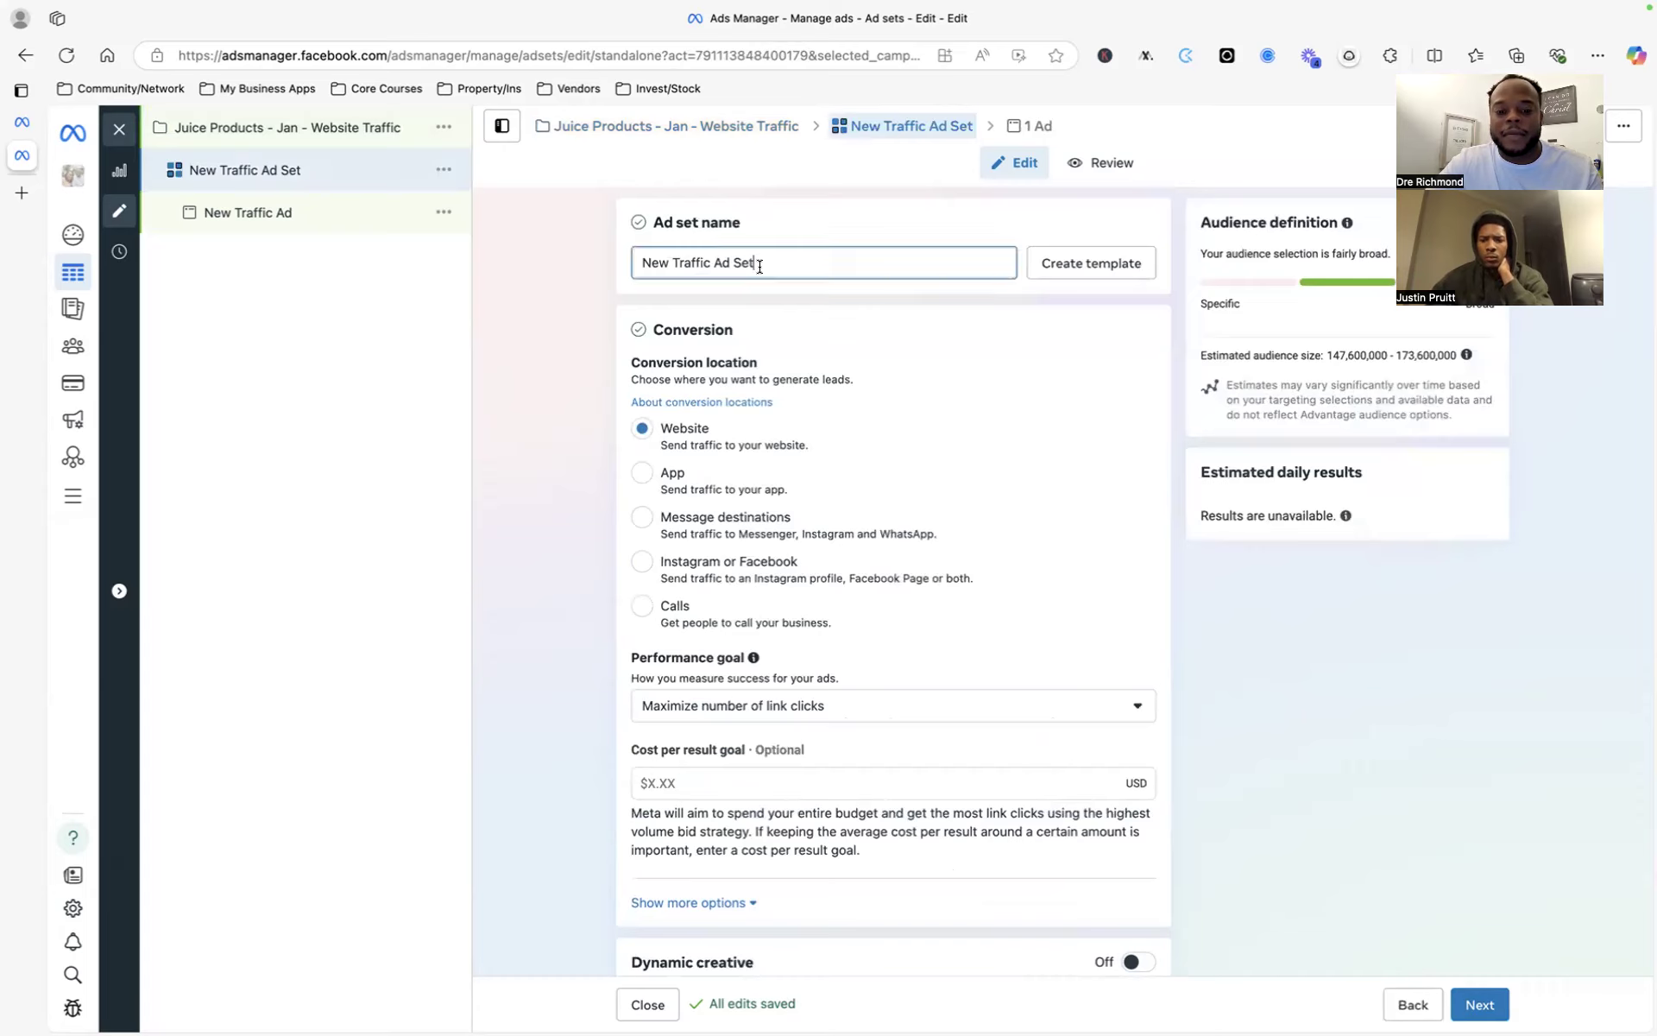
{"action": "scroll", "coordinate": [1147, 616], "scroll_direction": "down", "scroll_amount": 2}
{"action": "scroll", "coordinate": [1147, 613], "scroll_direction": "up", "scroll_amount": 2}
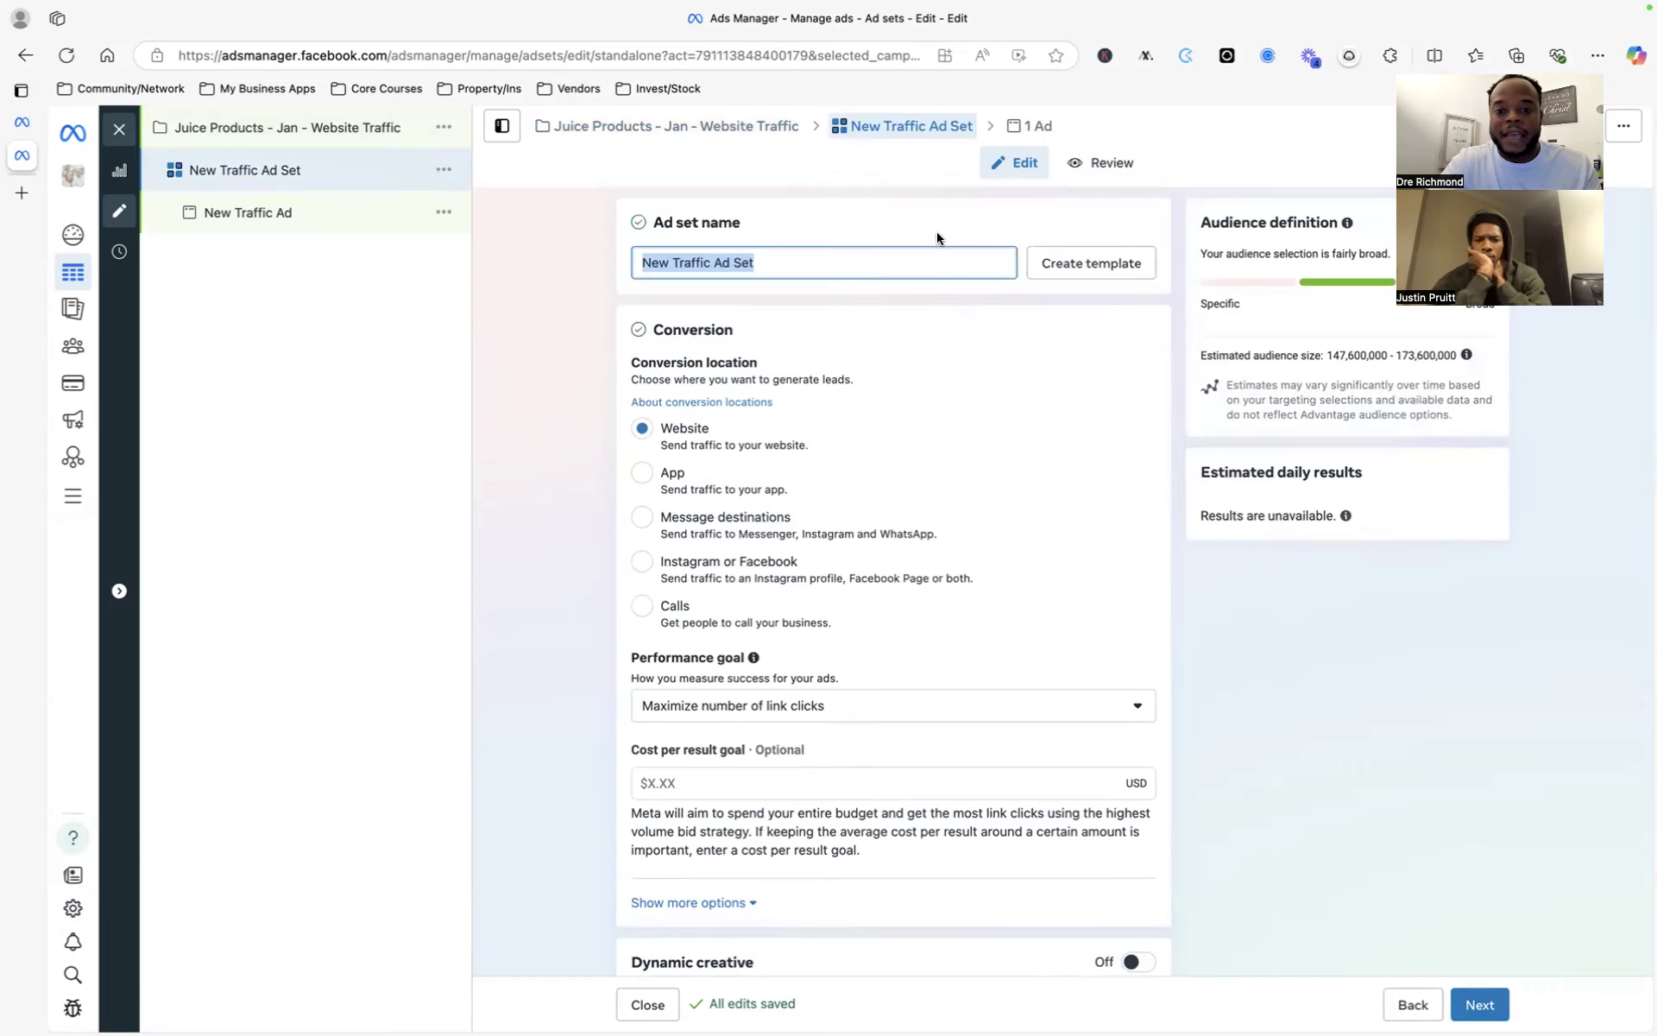
{"action": "type", "text": "Dre"}
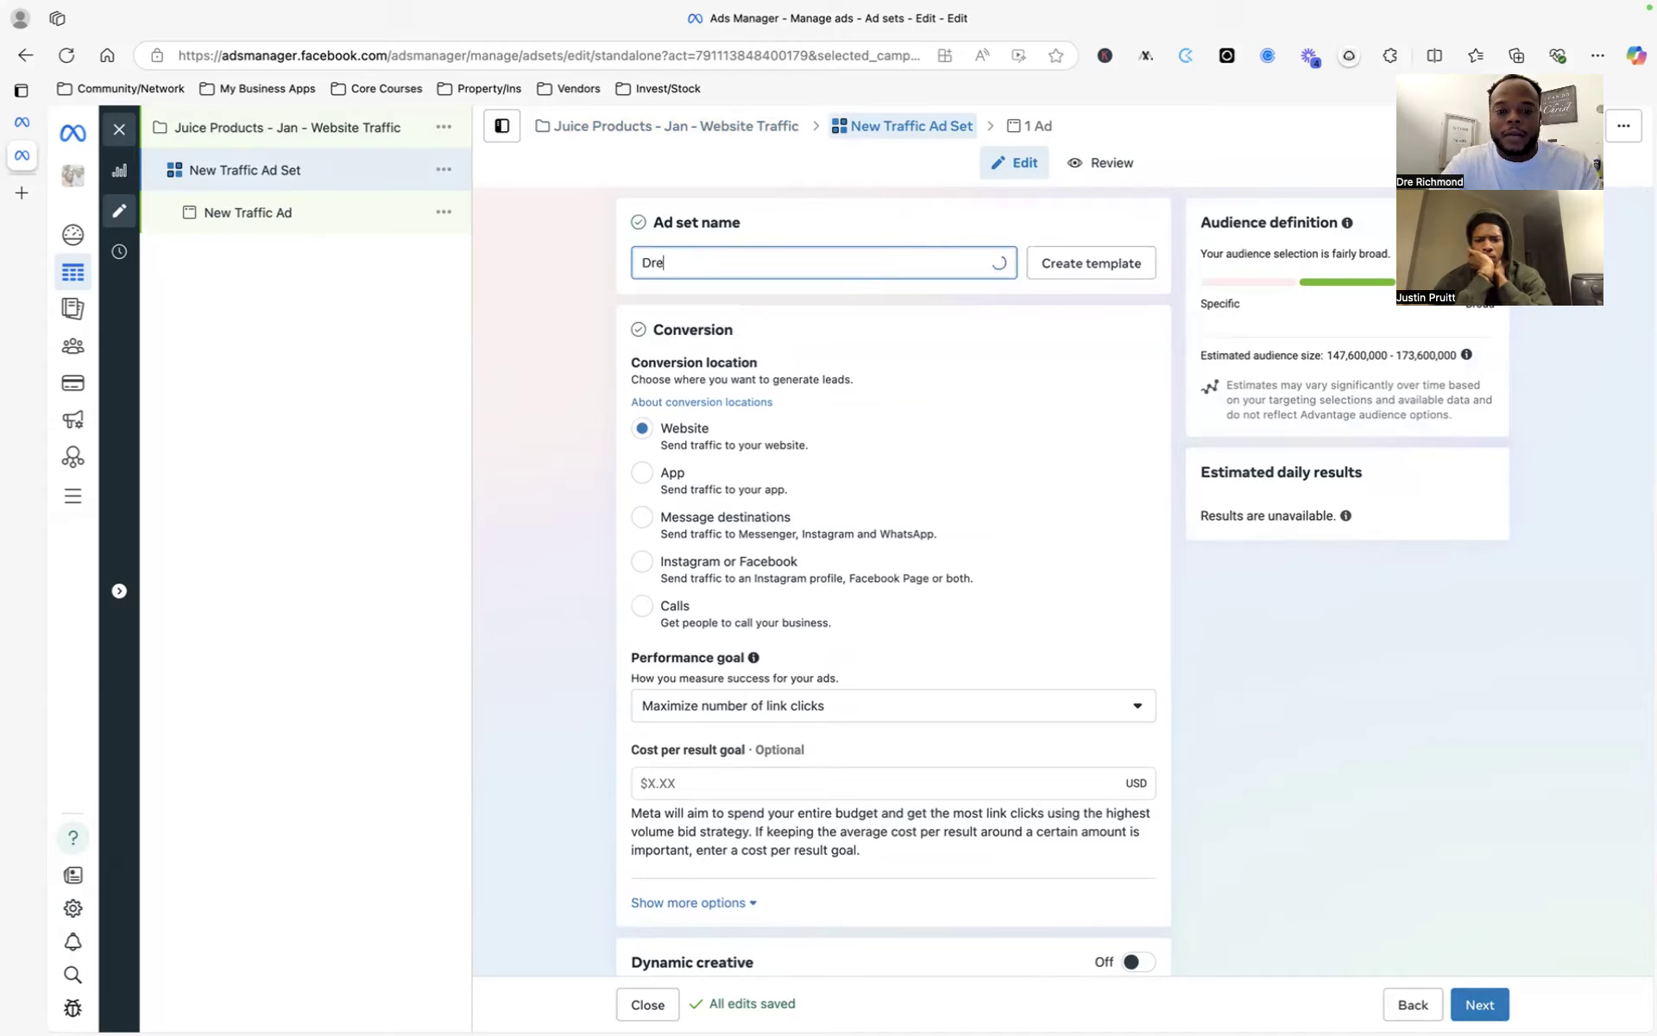
{"action": "key", "text": "BackSpace"}
{"action": "key", "text": "BackSpace"}
{"action": "key", "text": "BackSpace"}
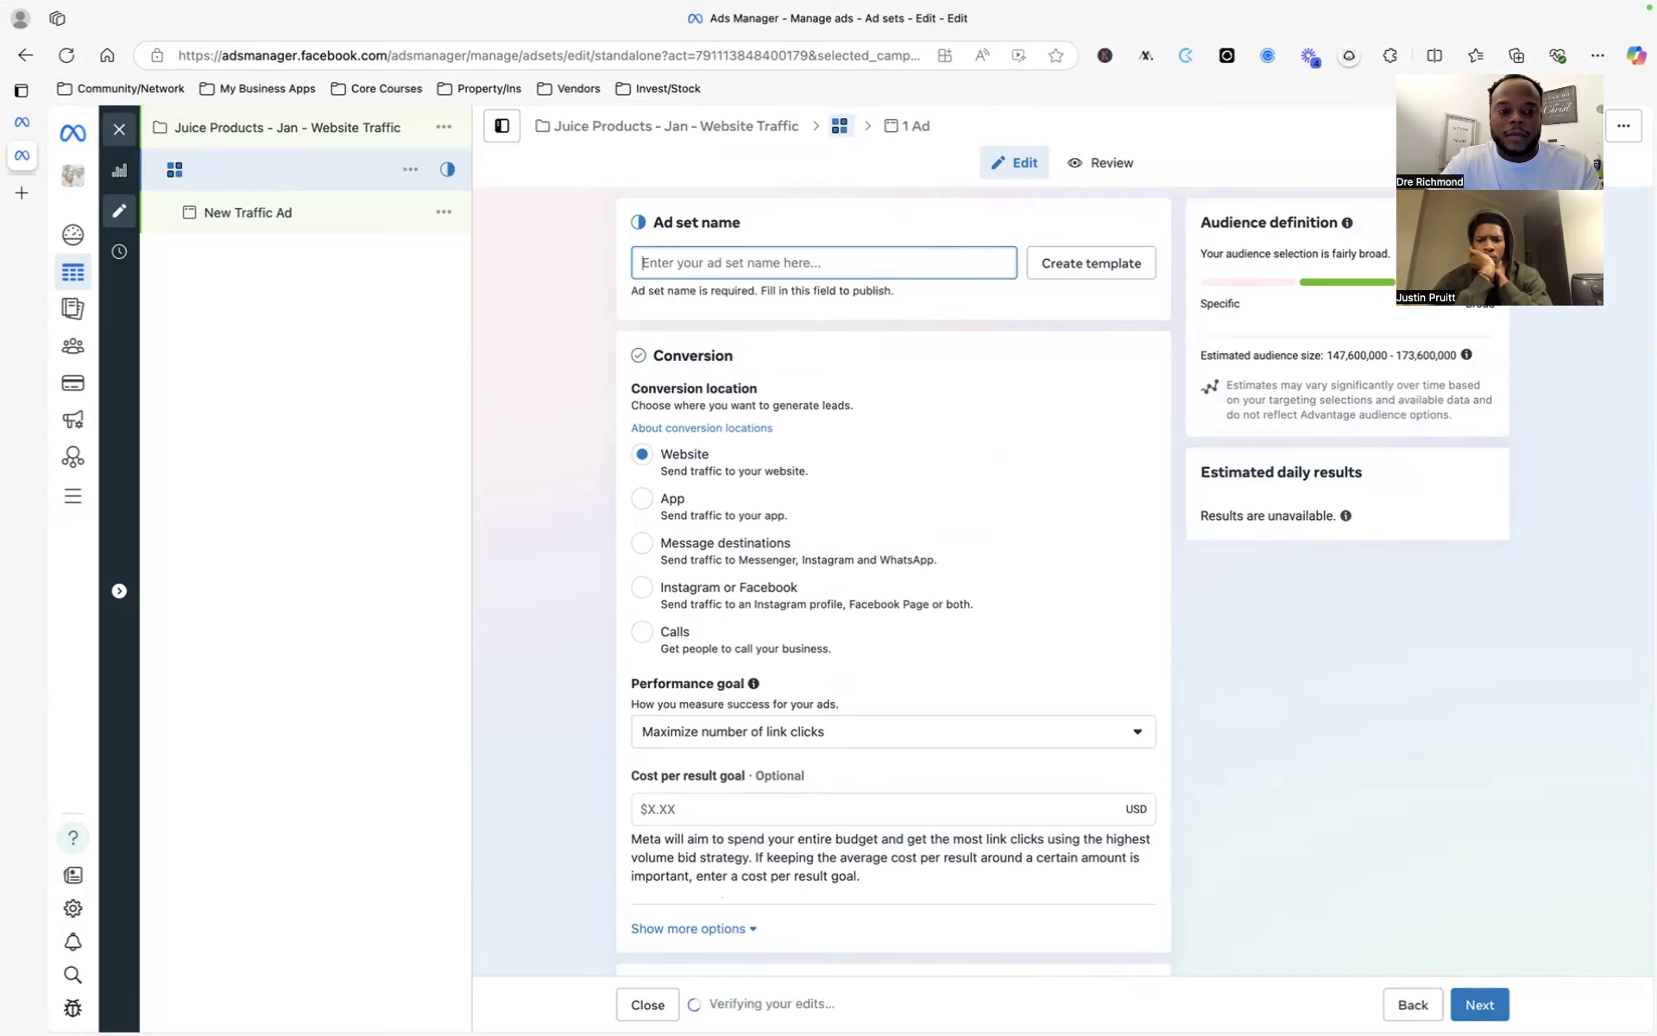
{"action": "left_click", "coordinate": [627, 128]}
{"action": "triple_click", "coordinate": [750, 265]}
{"action": "key", "text": "super+c"}
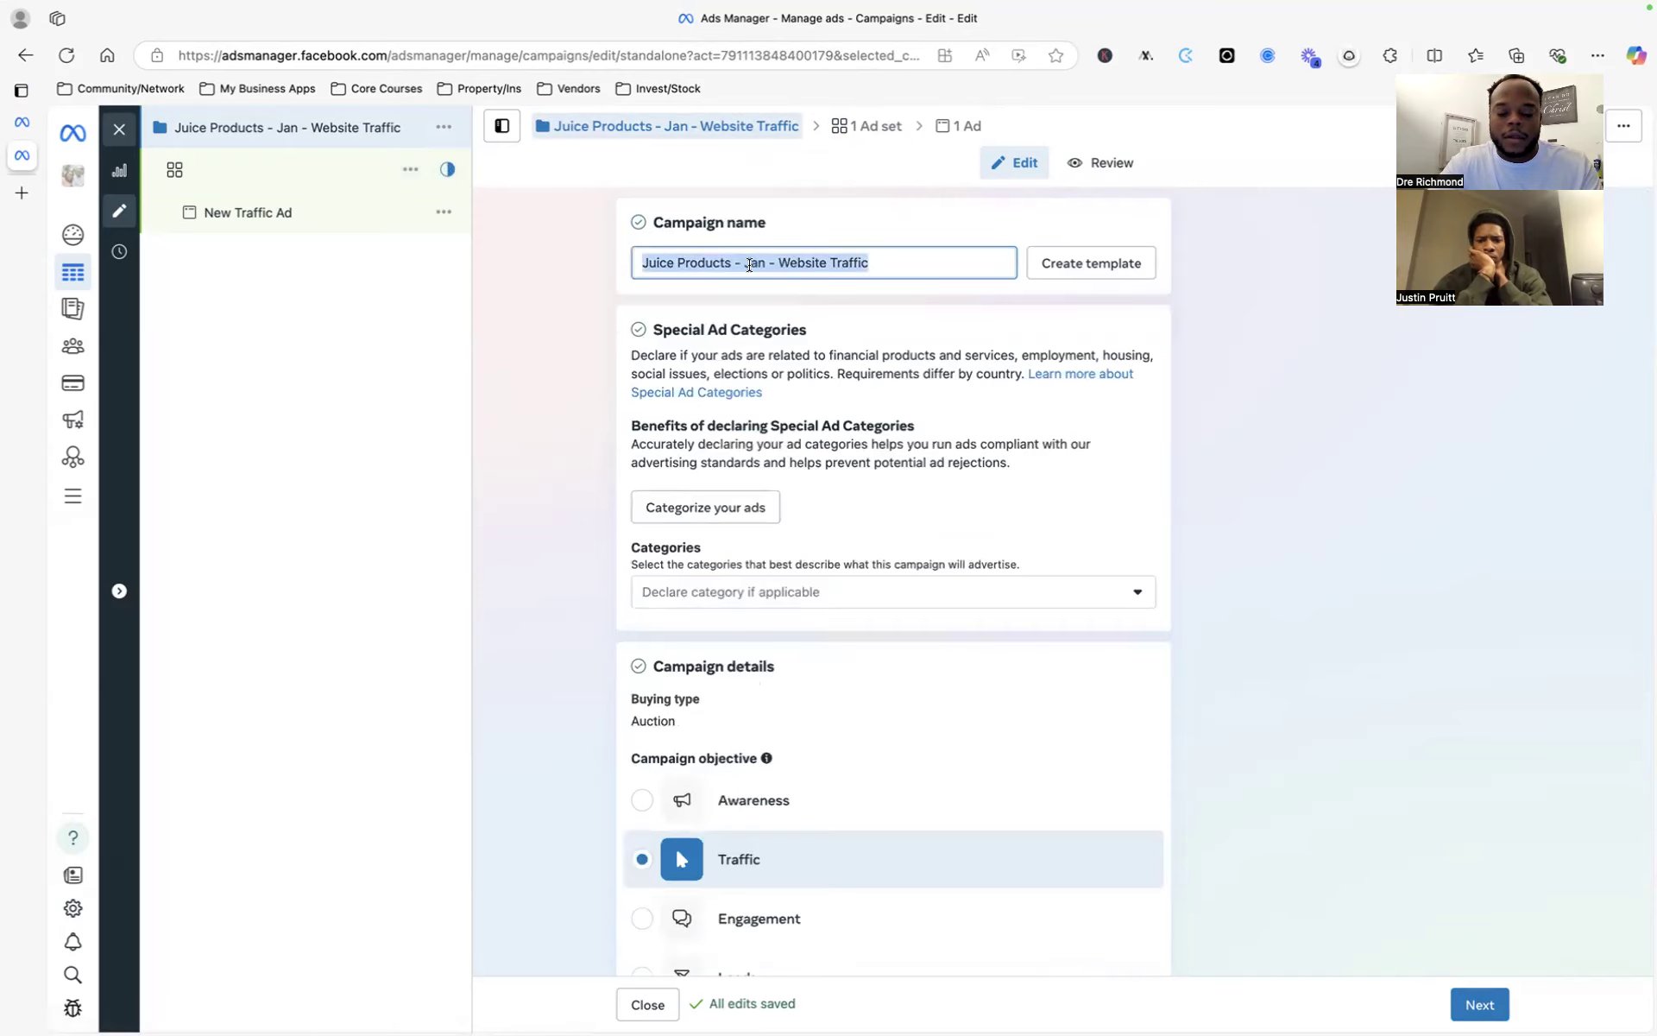
{"action": "left_click", "coordinate": [288, 183]}
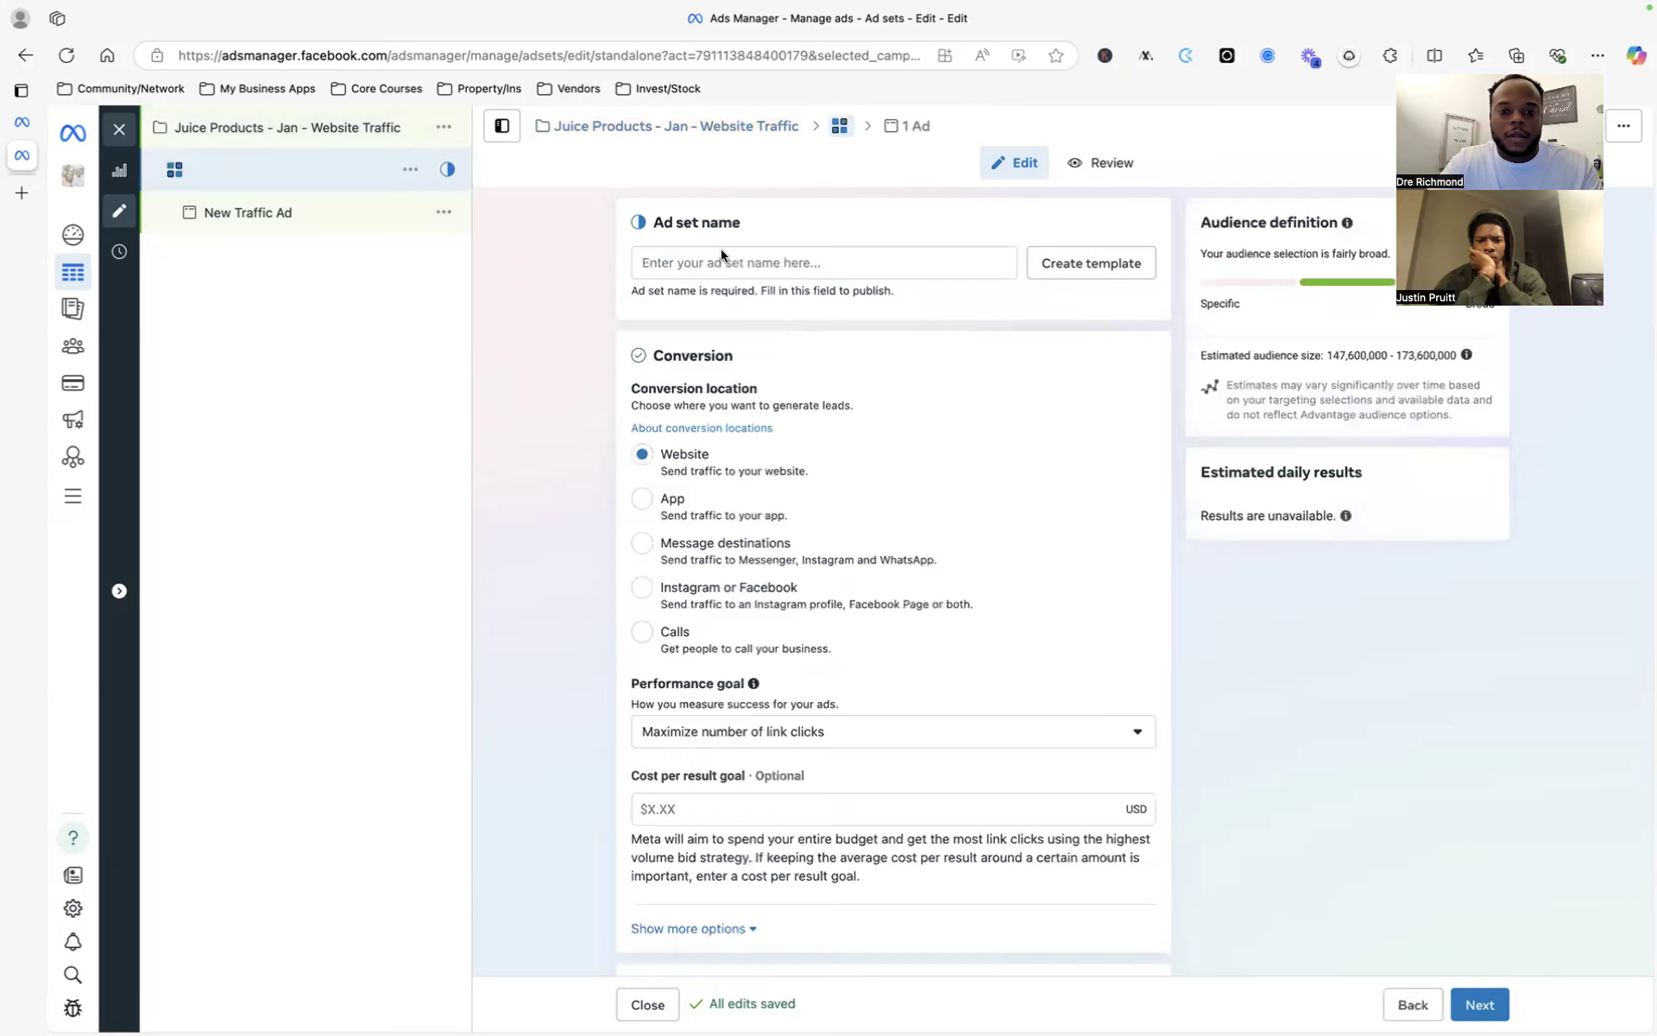
{"action": "key", "text": "super+v"}
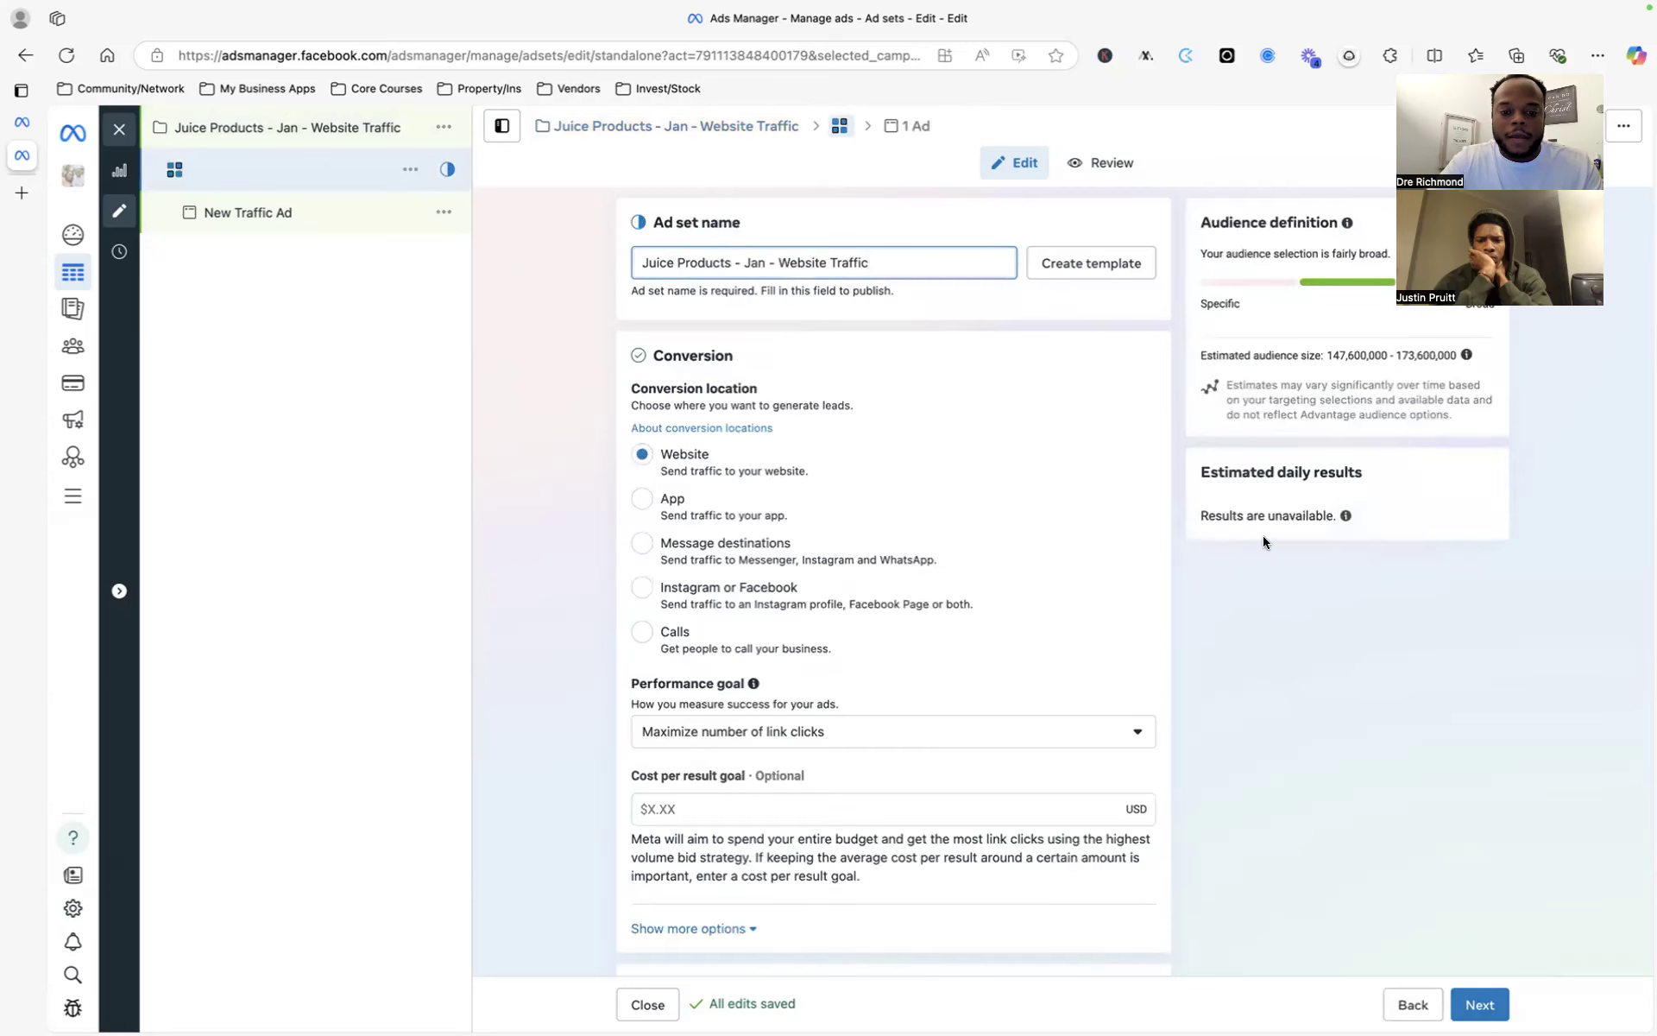
{"action": "scroll", "coordinate": [758, 463], "scroll_direction": "down", "scroll_amount": 2}
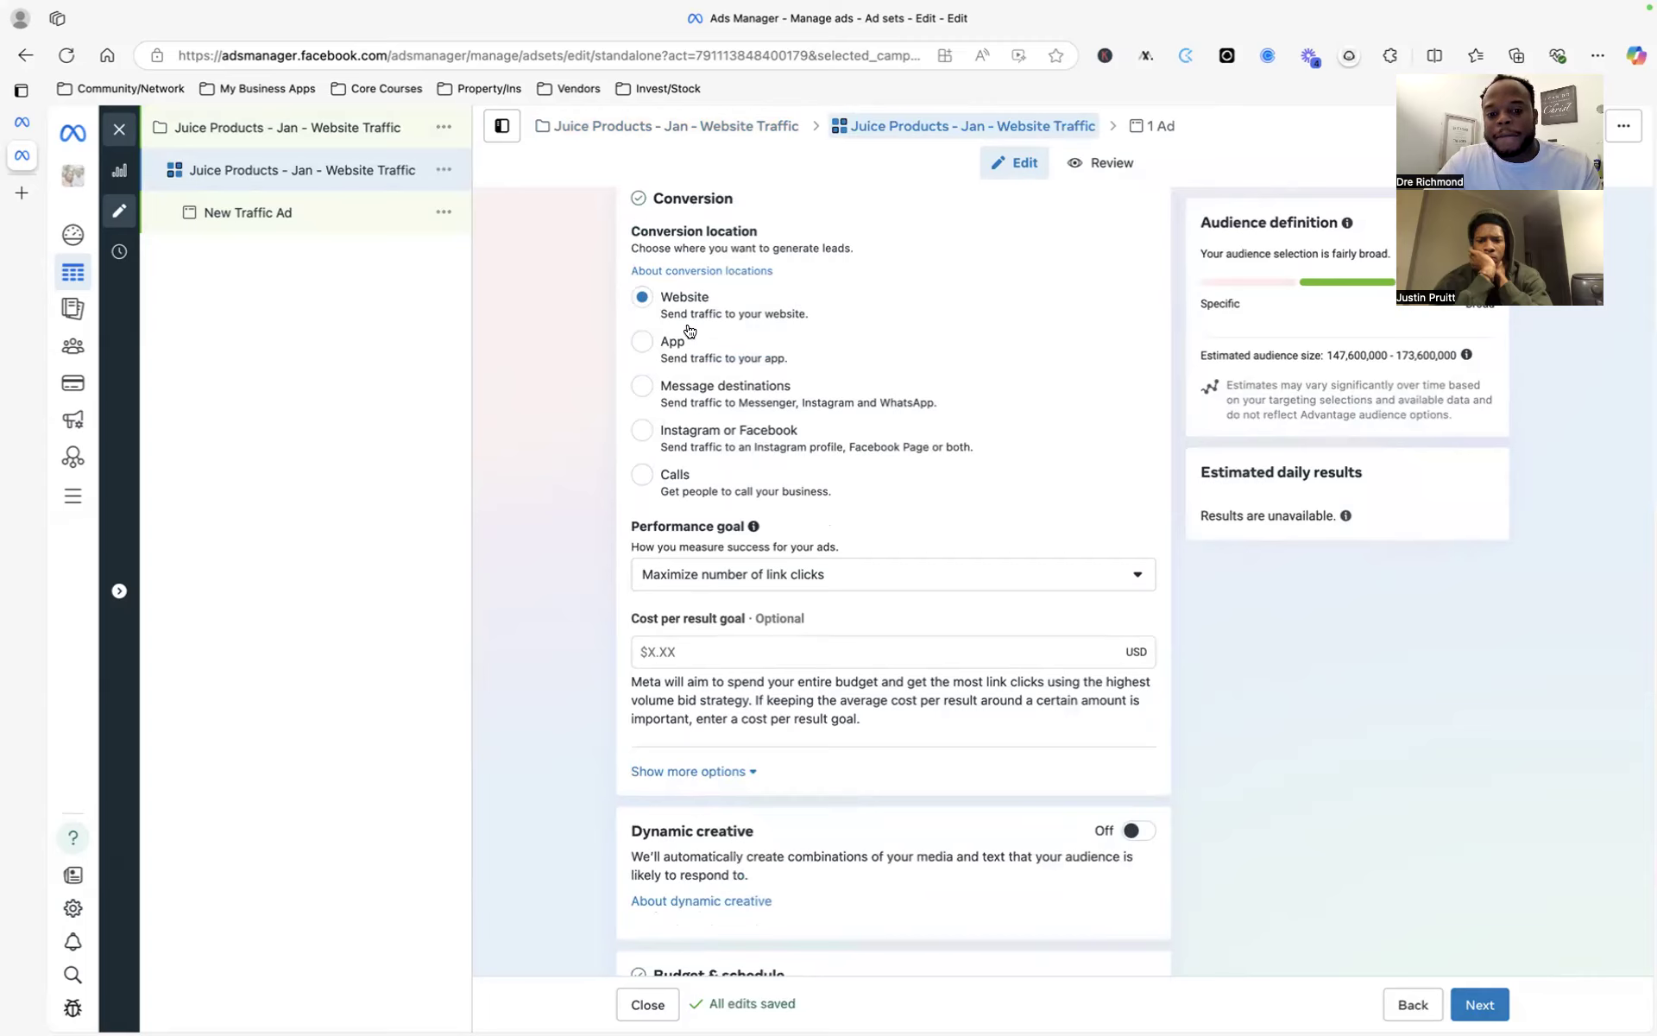
{"action": "scroll", "coordinate": [676, 449], "scroll_direction": "down", "scroll_amount": 1}
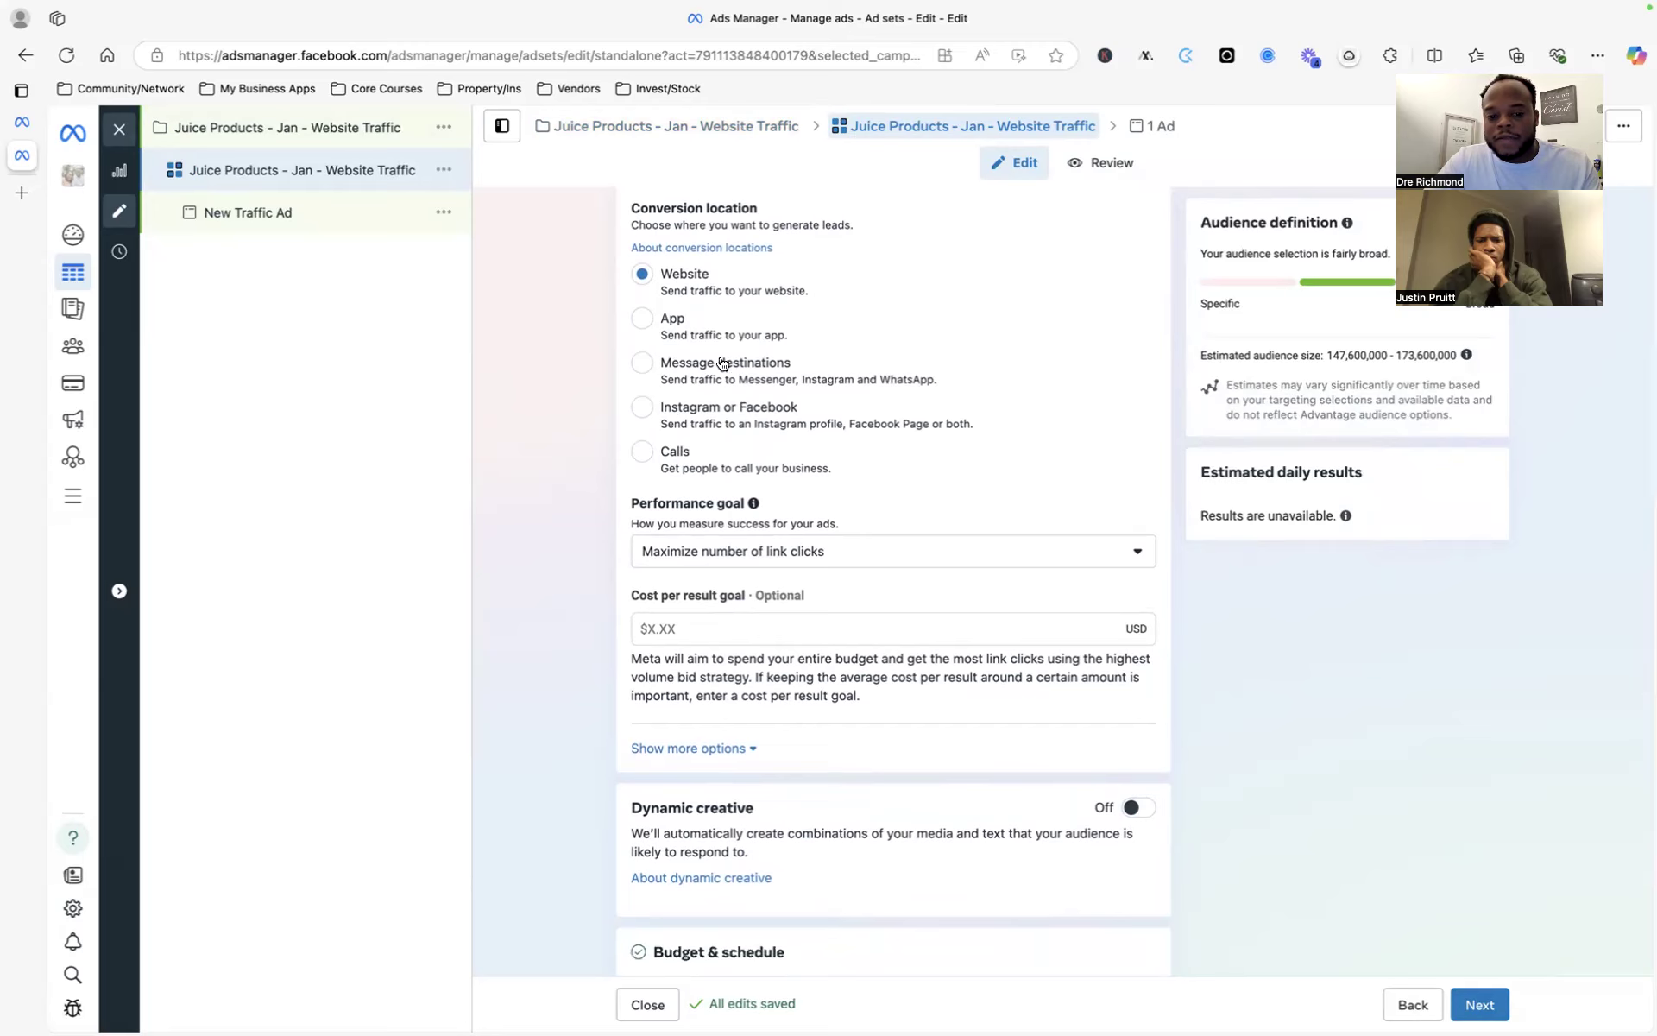
{"action": "scroll", "coordinate": [721, 397], "scroll_direction": "down", "scroll_amount": 5}
{"action": "scroll", "coordinate": [744, 344], "scroll_direction": "up", "scroll_amount": 1}
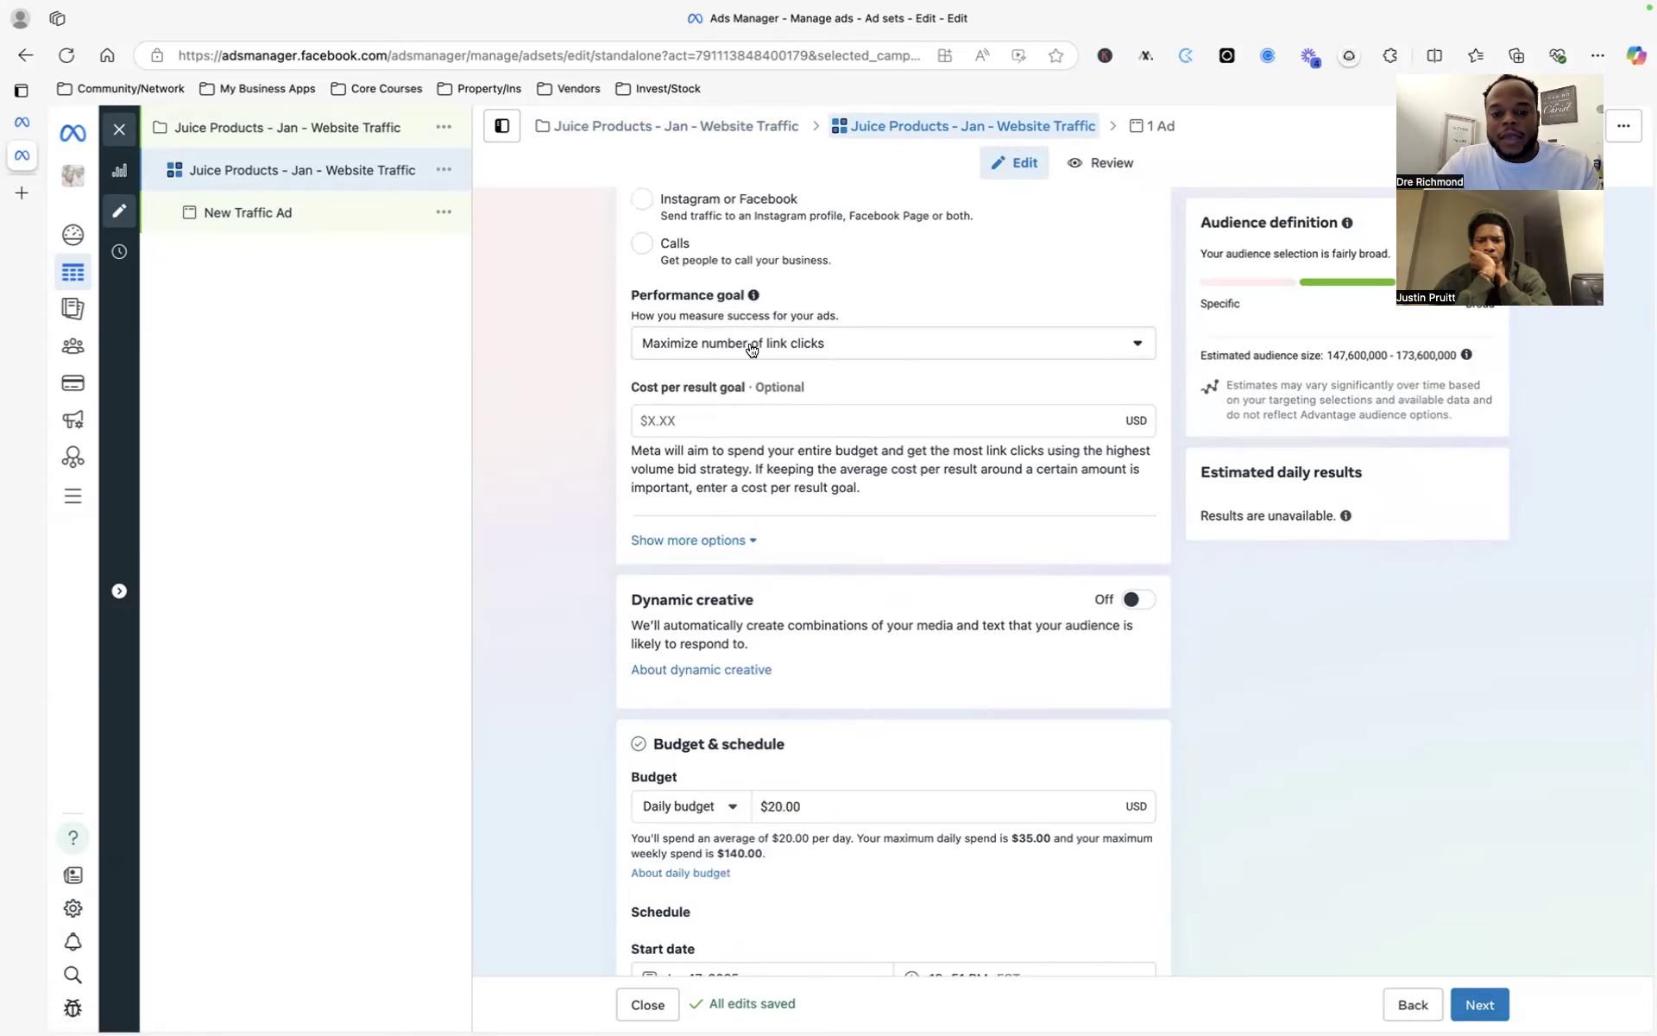
{"action": "left_click", "coordinate": [751, 349]}
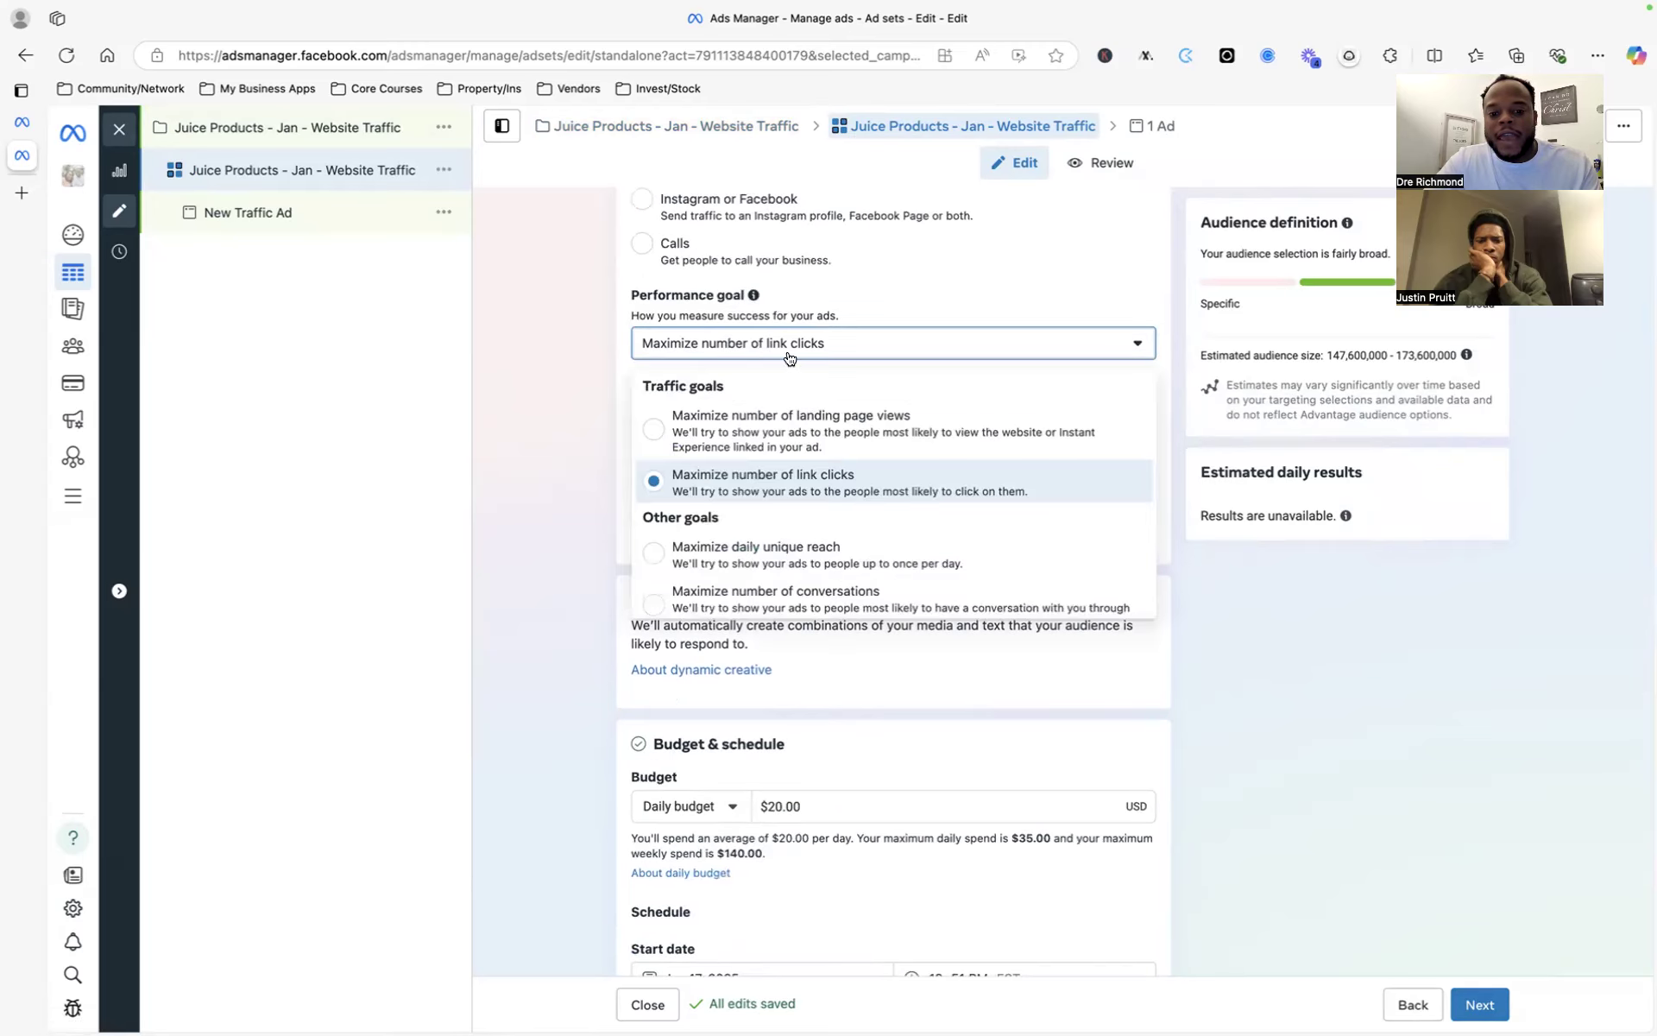
{"action": "scroll", "coordinate": [877, 500], "scroll_direction": "down", "scroll_amount": 1}
{"action": "scroll", "coordinate": [863, 509], "scroll_direction": "down", "scroll_amount": 1}
{"action": "scroll", "coordinate": [851, 477], "scroll_direction": "up", "scroll_amount": 1}
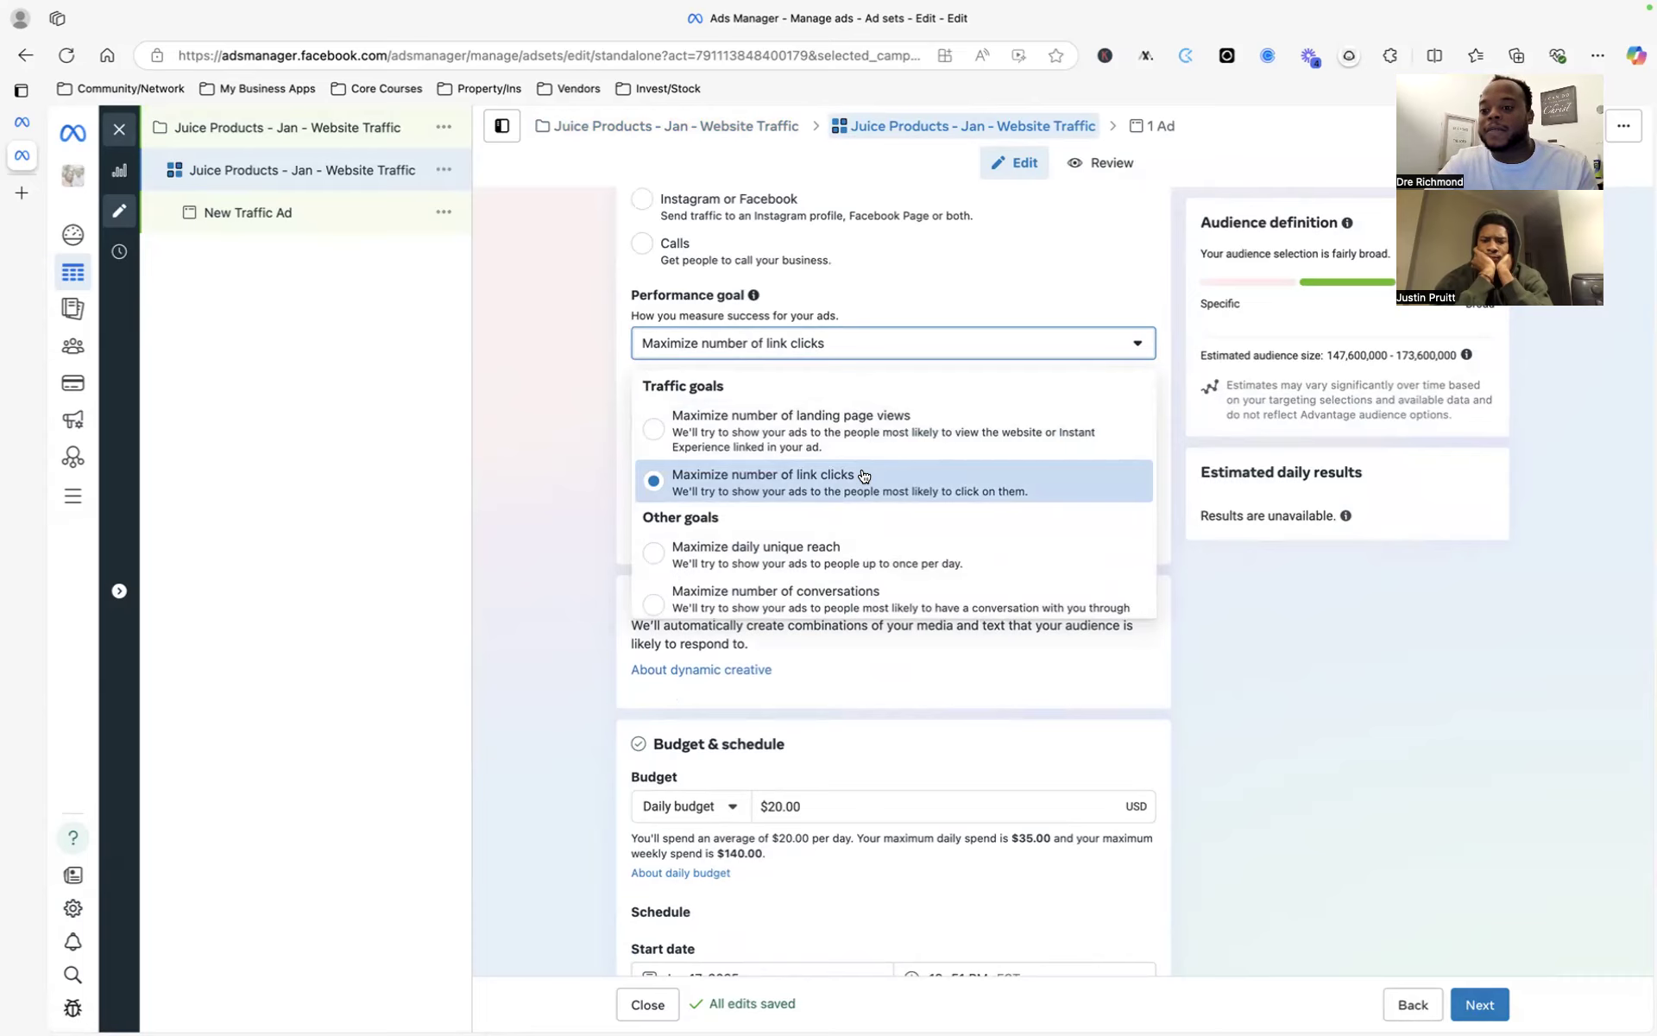
{"action": "left_click", "coordinate": [1168, 622]}
{"action": "scroll", "coordinate": [1167, 622], "scroll_direction": "down", "scroll_amount": 1}
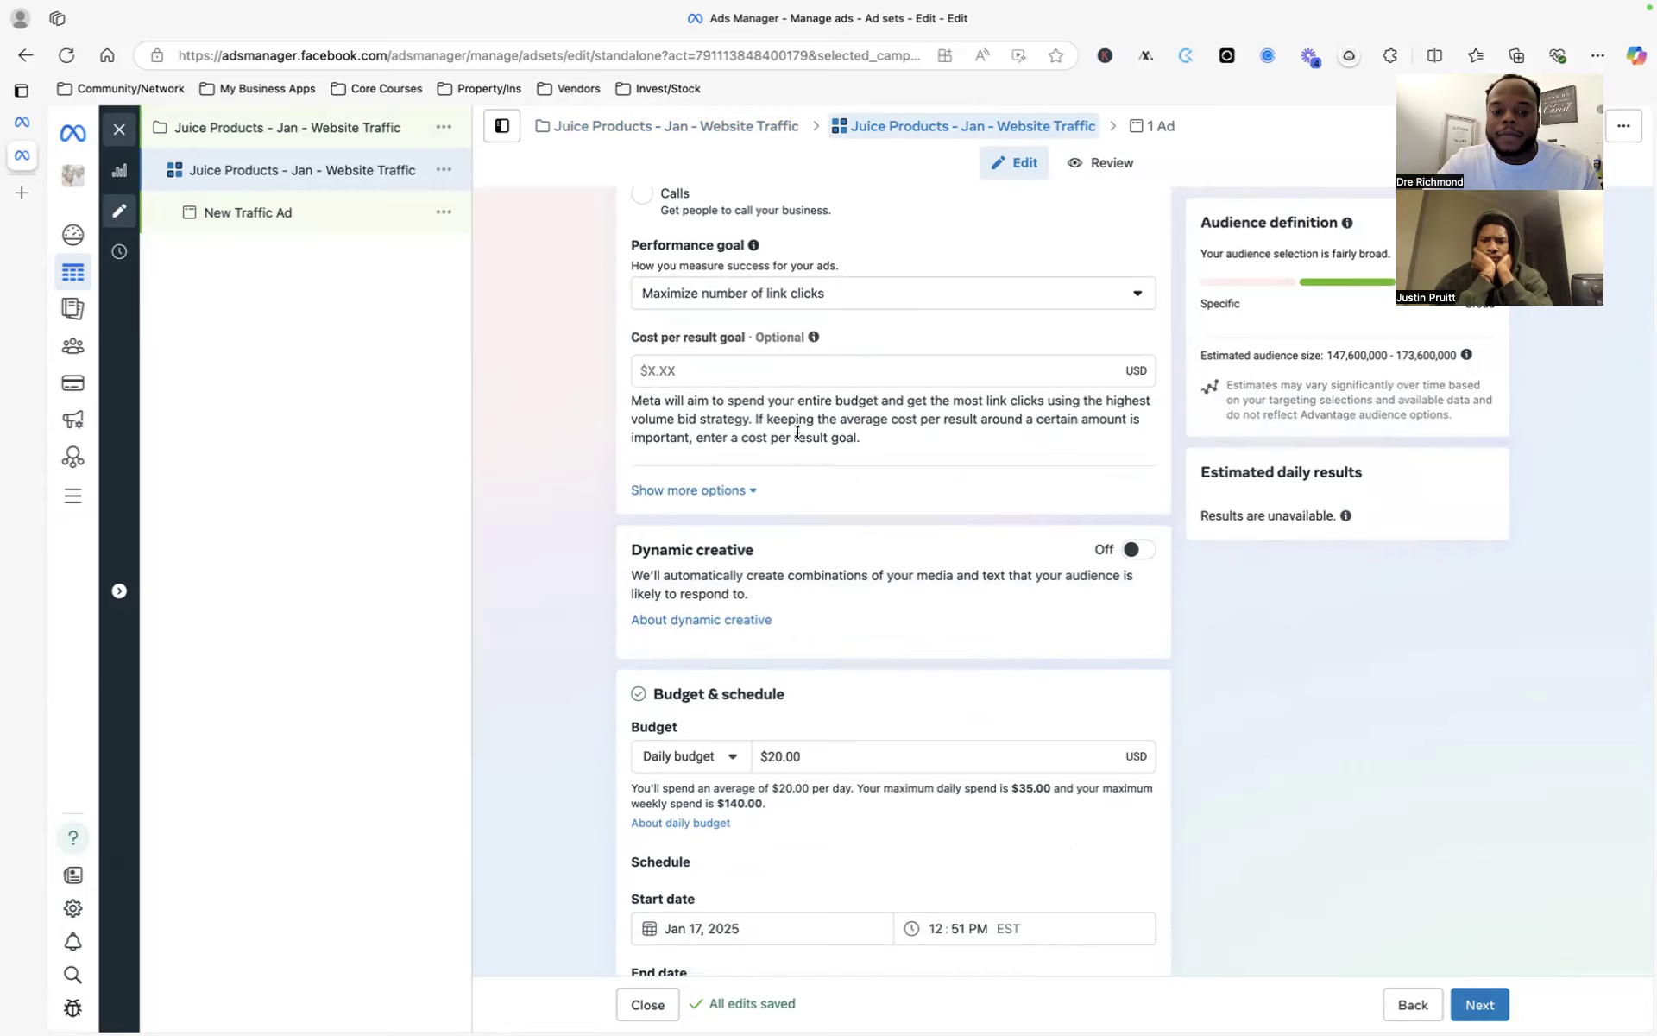
{"action": "scroll", "coordinate": [796, 429], "scroll_direction": "down", "scroll_amount": 1}
{"action": "scroll", "coordinate": [777, 419], "scroll_direction": "up", "scroll_amount": 2}
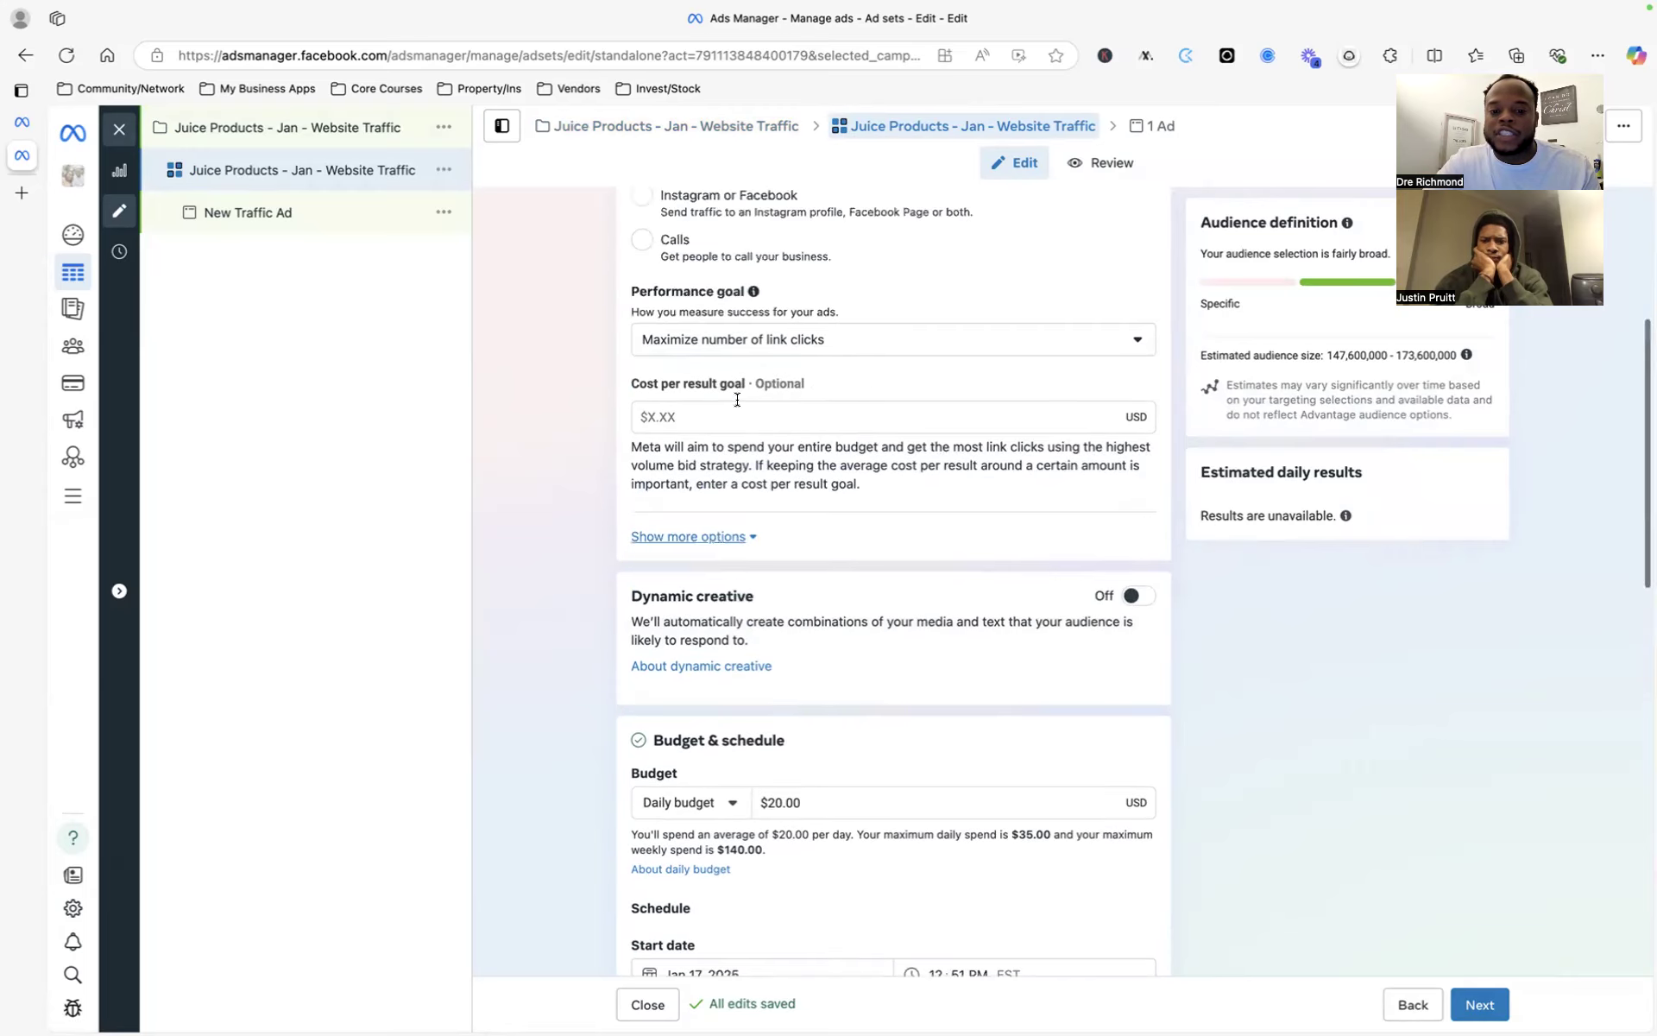
{"action": "scroll", "coordinate": [841, 587], "scroll_direction": "down", "scroll_amount": 6}
{"action": "scroll", "coordinate": [840, 593], "scroll_direction": "down", "scroll_amount": 1}
{"action": "left_click", "coordinate": [818, 372]}
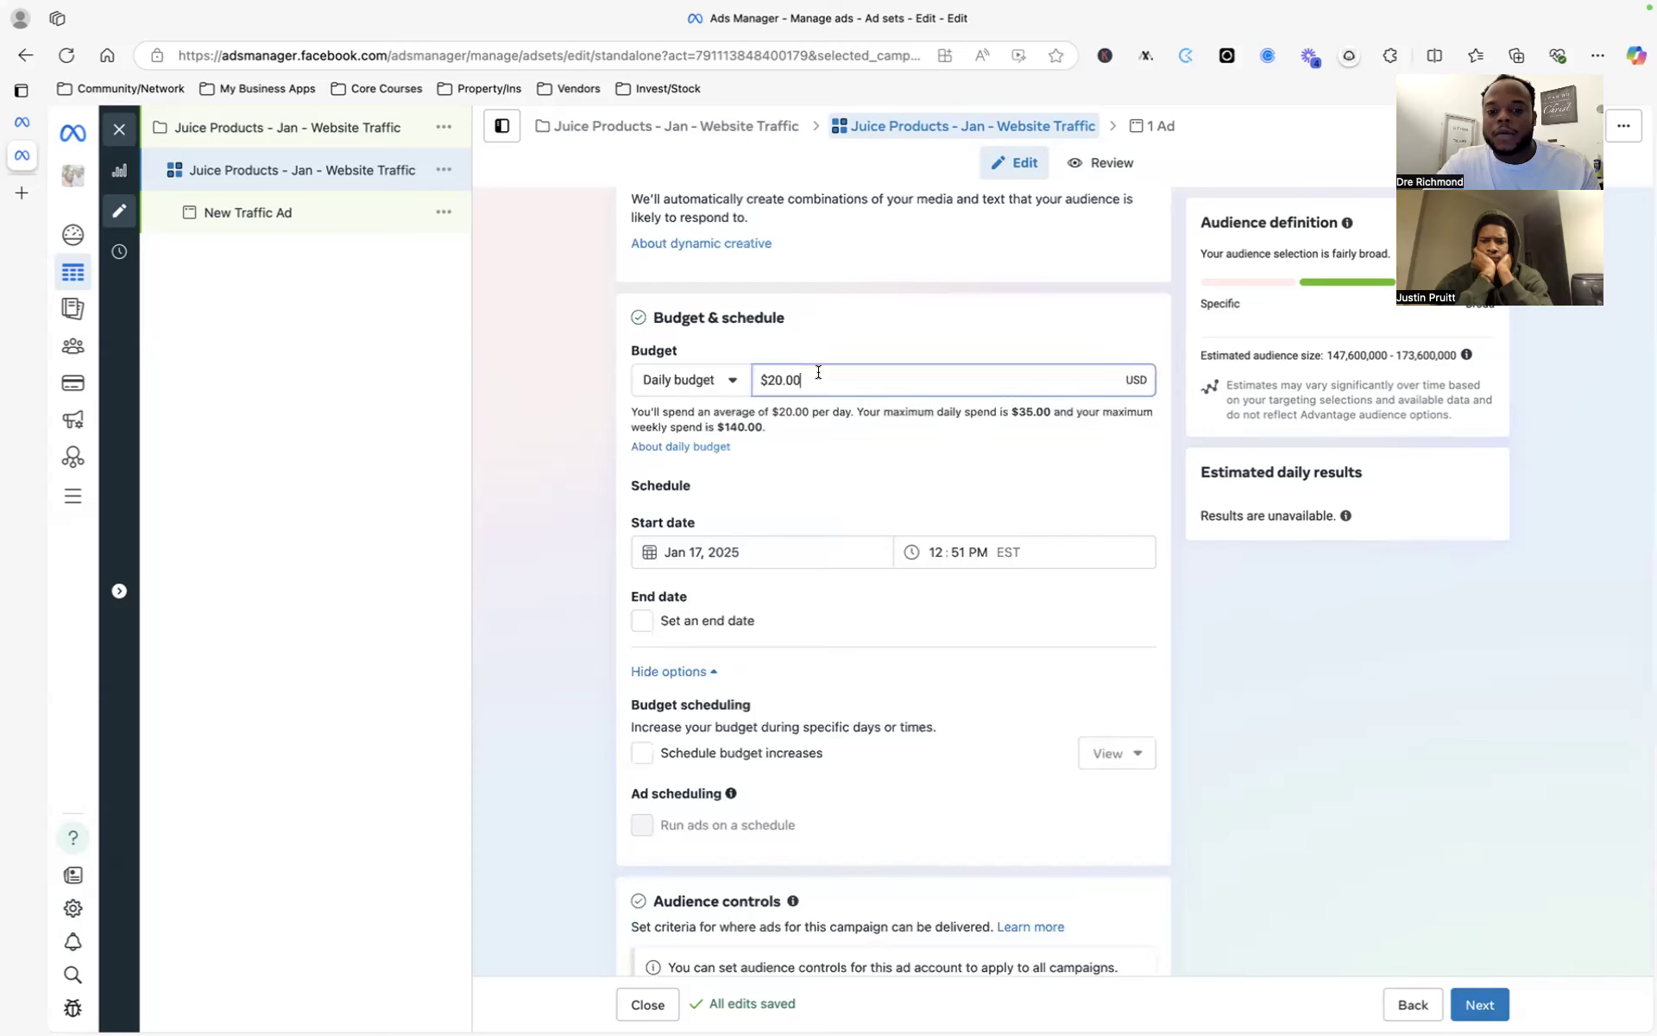
{"action": "scroll", "coordinate": [821, 373], "scroll_direction": "up", "scroll_amount": 3}
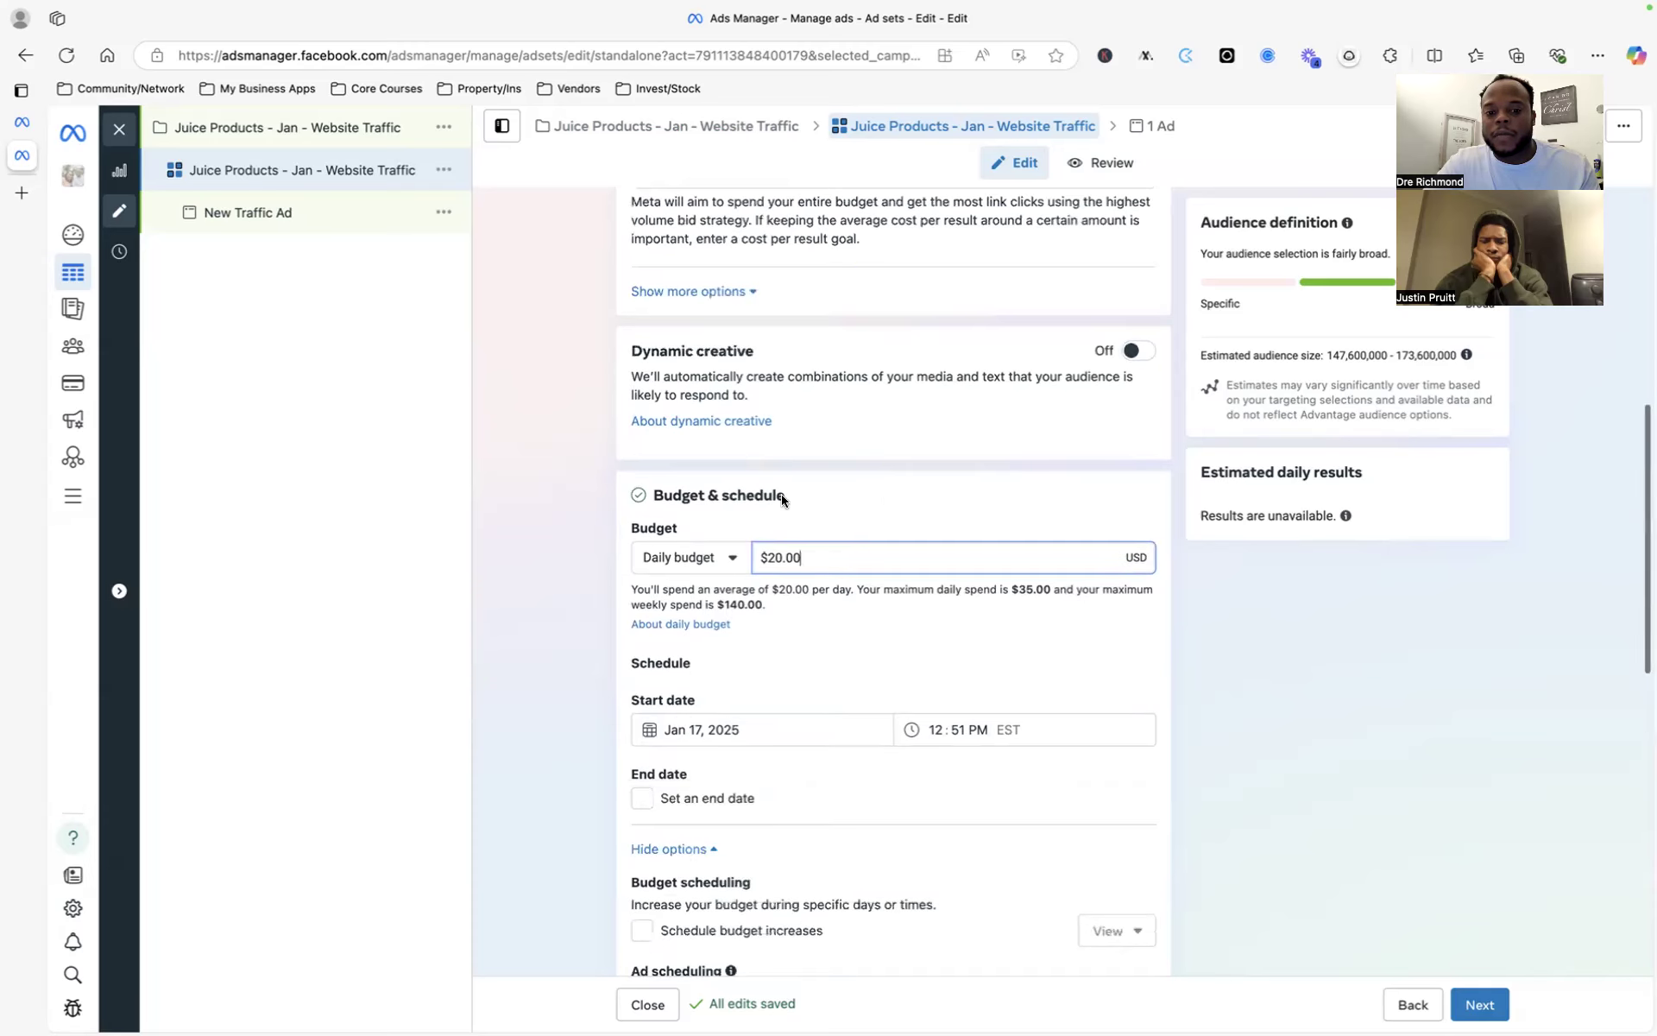
{"action": "scroll", "coordinate": [804, 604], "scroll_direction": "down", "scroll_amount": 2}
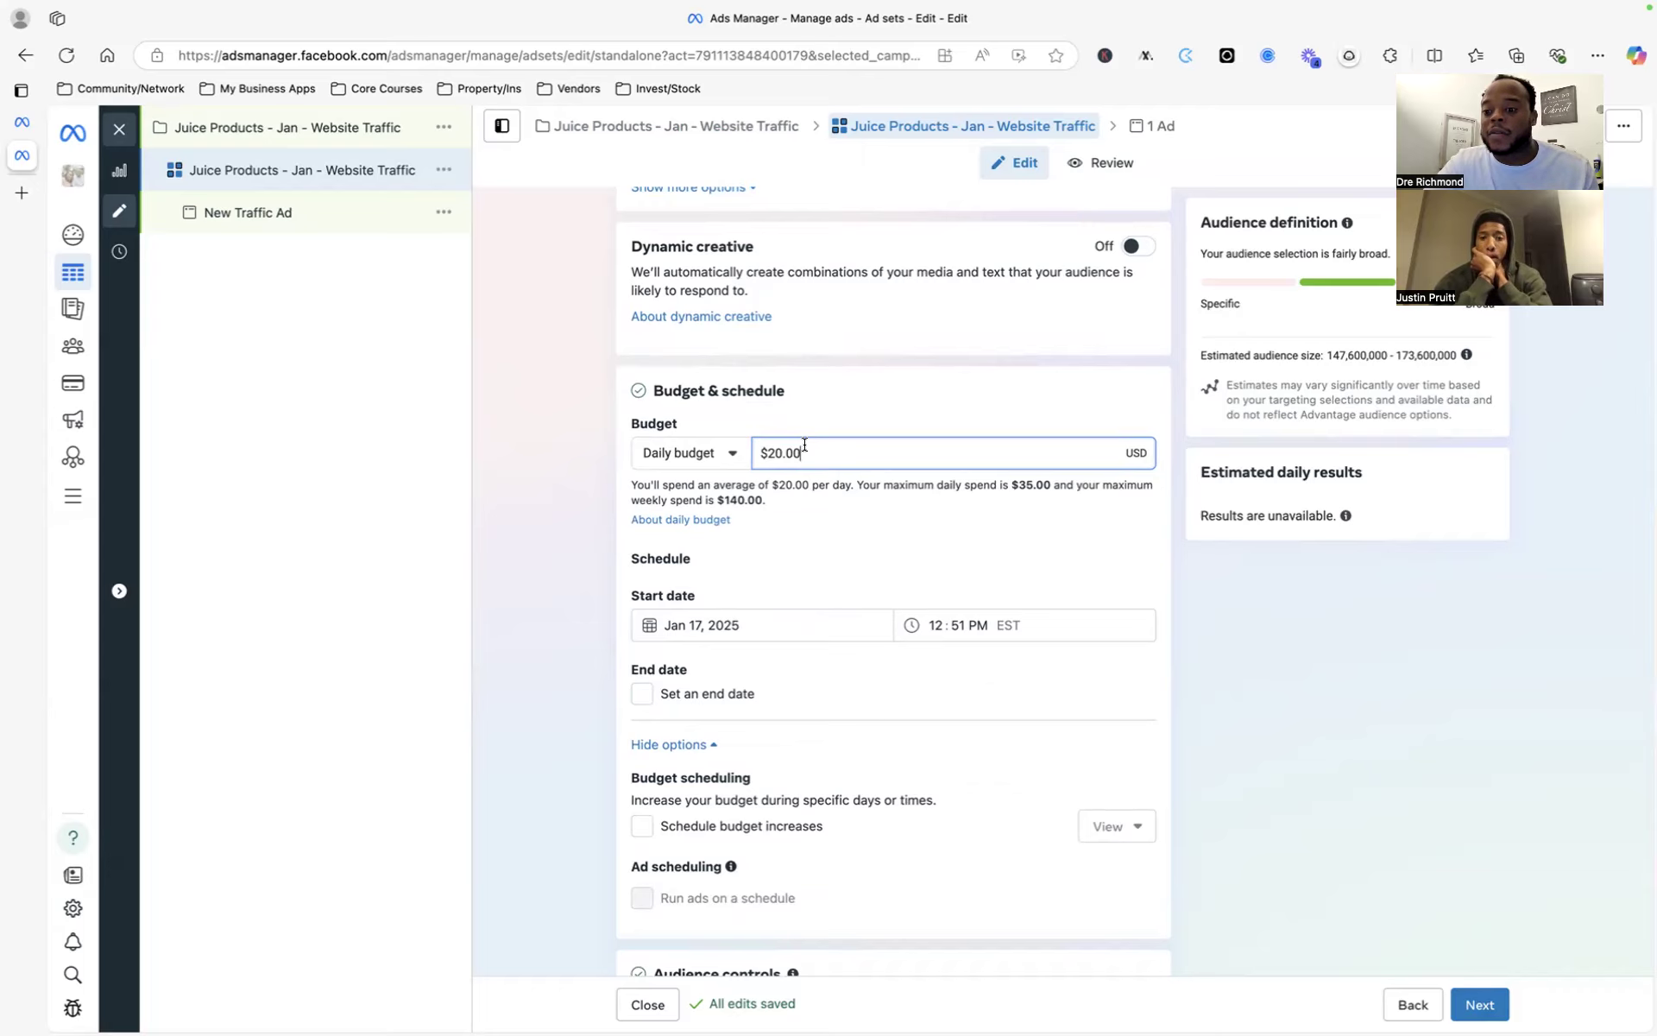
{"action": "scroll", "coordinate": [790, 541], "scroll_direction": "down", "scroll_amount": 3}
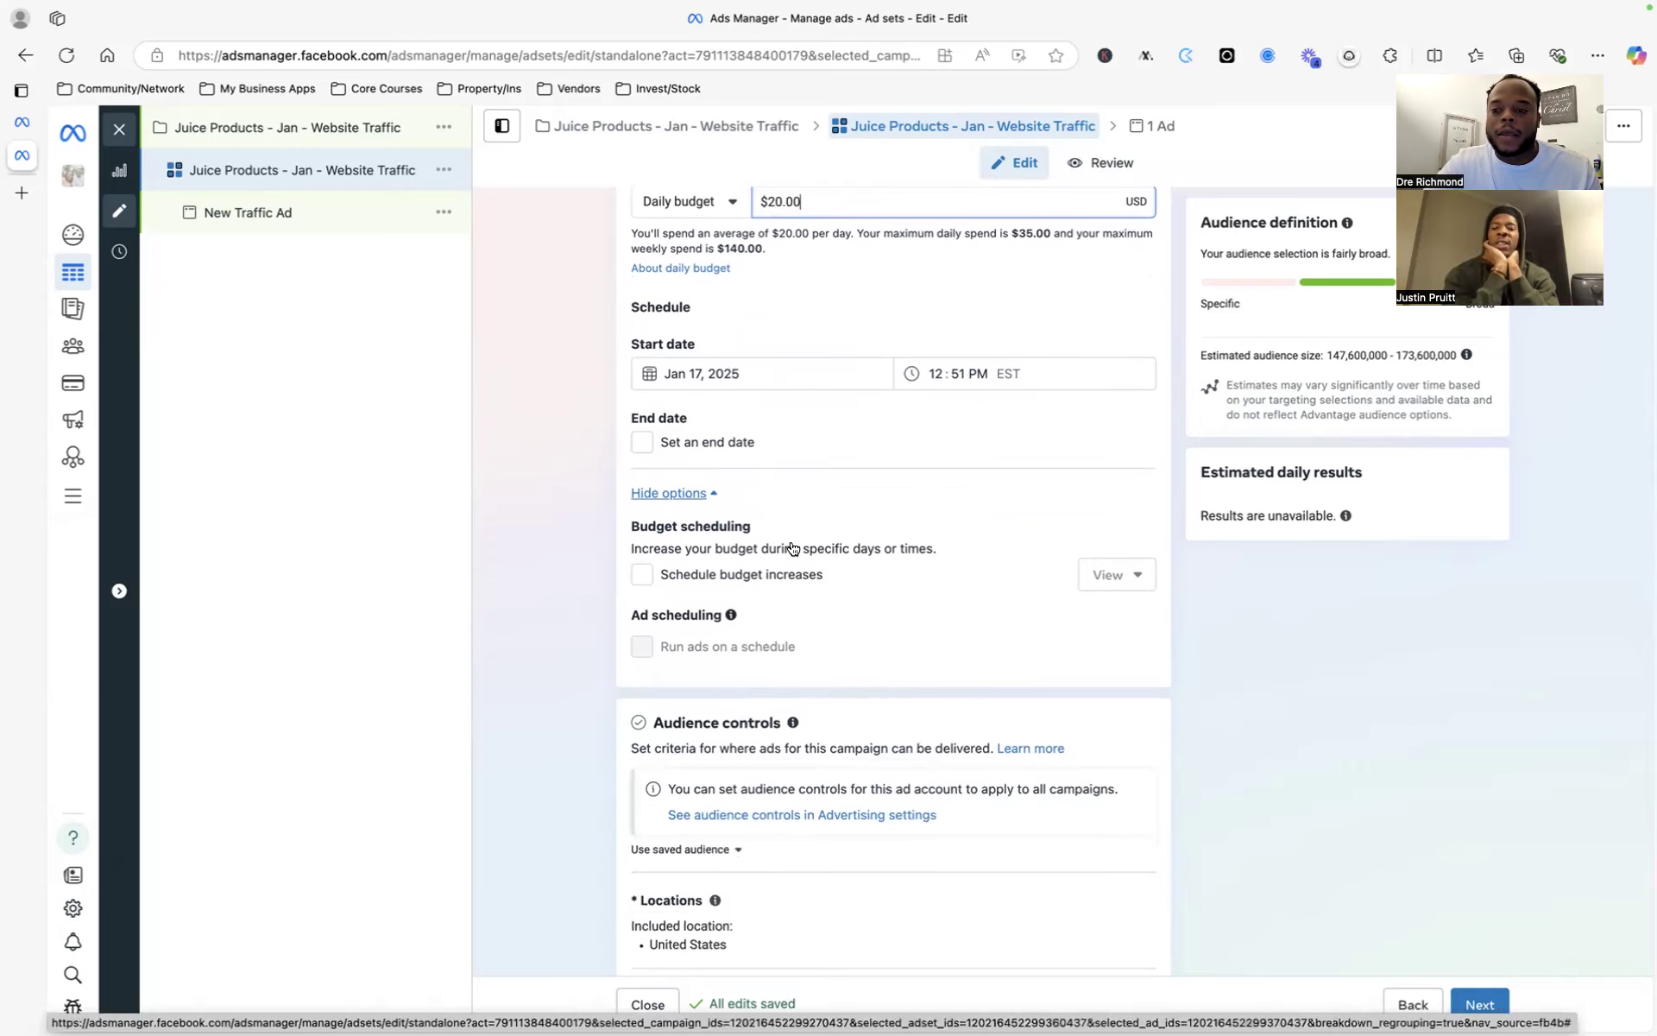
{"action": "scroll", "coordinate": [792, 544], "scroll_direction": "up", "scroll_amount": 2}
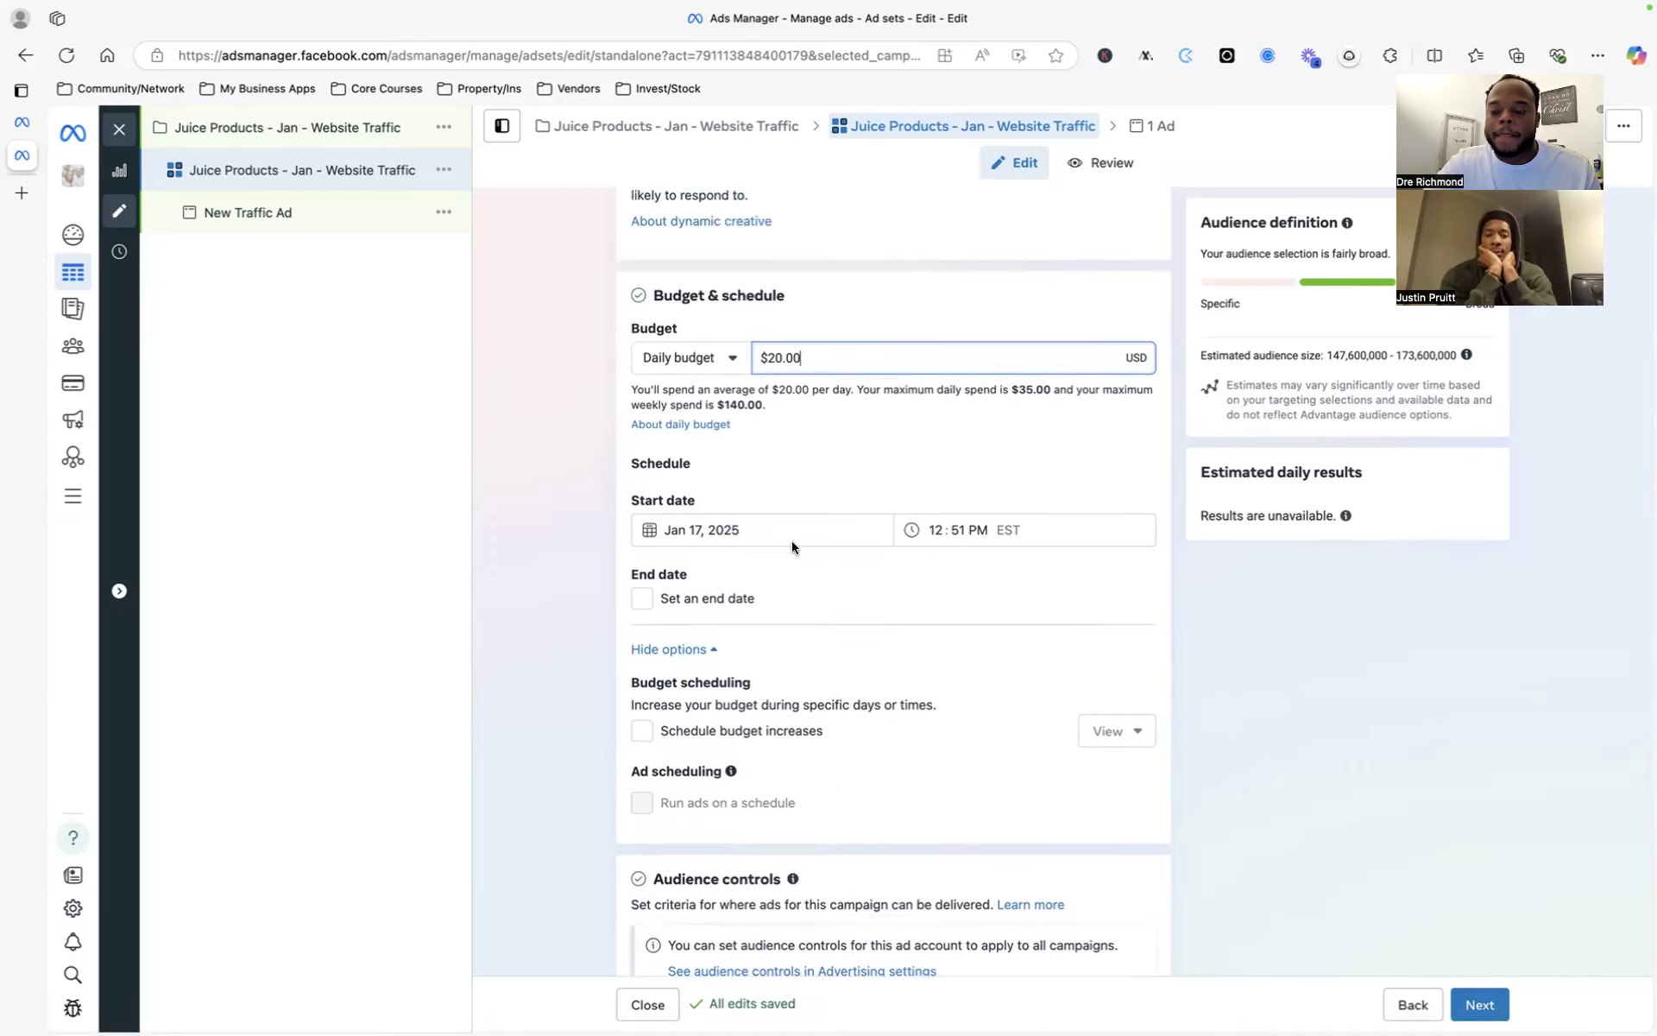
{"action": "scroll", "coordinate": [790, 541], "scroll_direction": "up", "scroll_amount": 1}
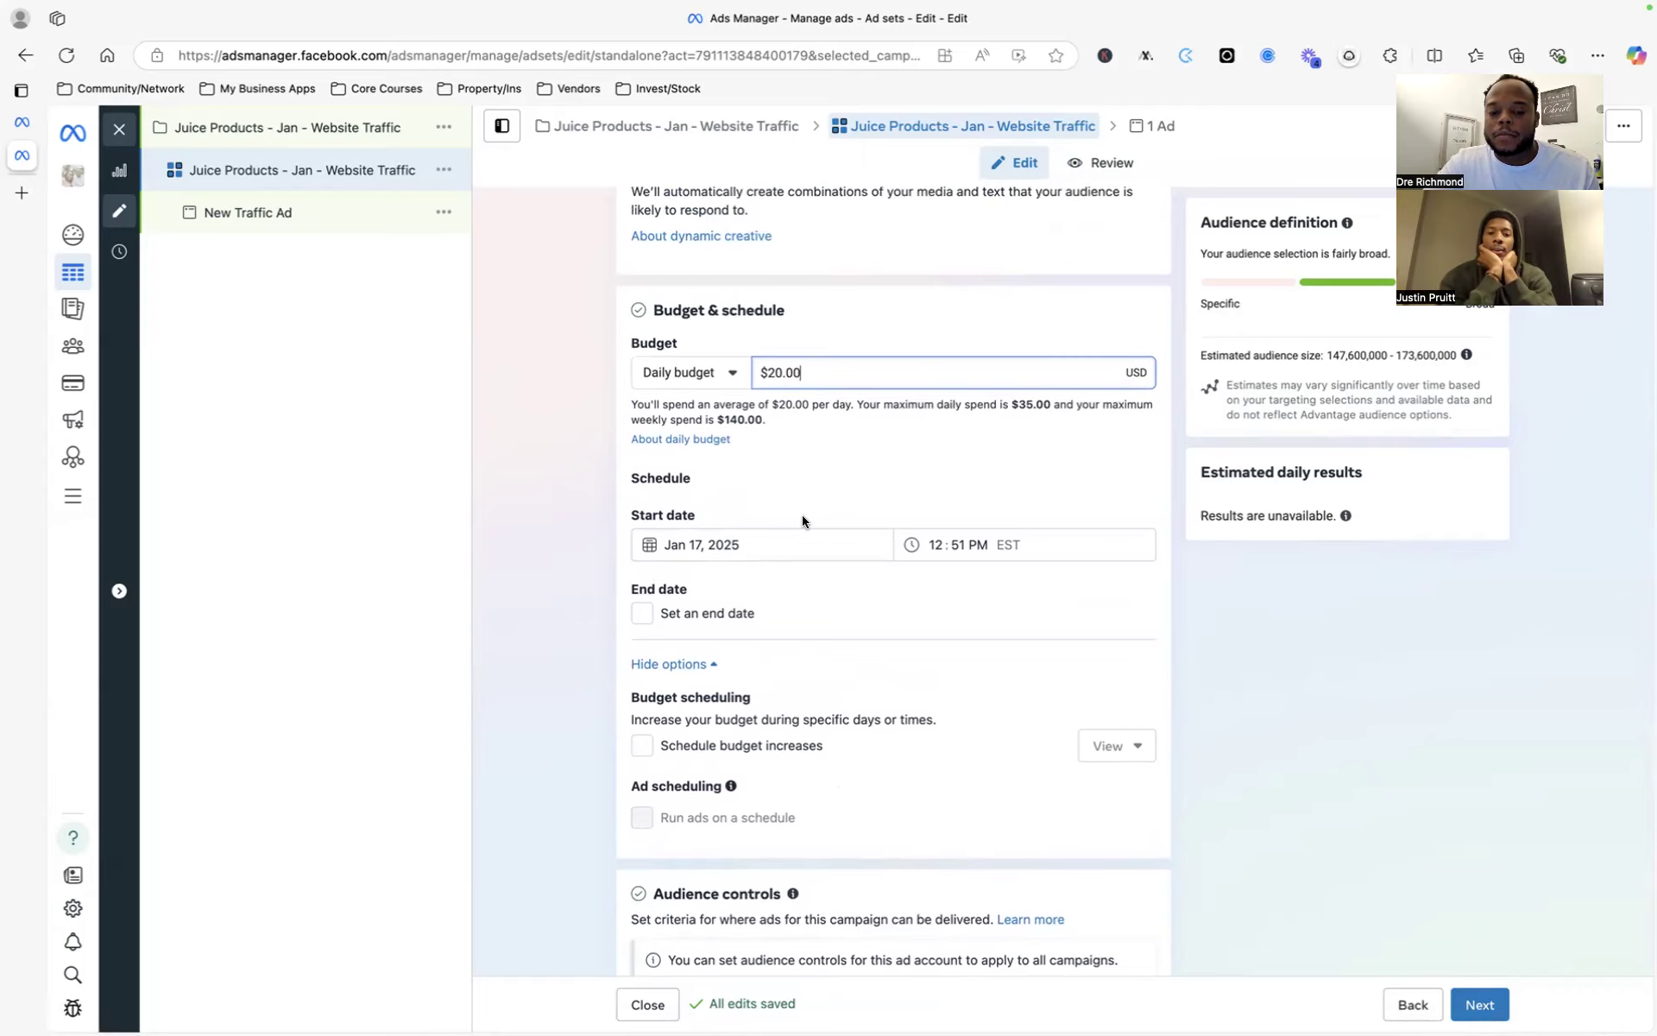
{"action": "scroll", "coordinate": [966, 506], "scroll_direction": "up", "scroll_amount": 3}
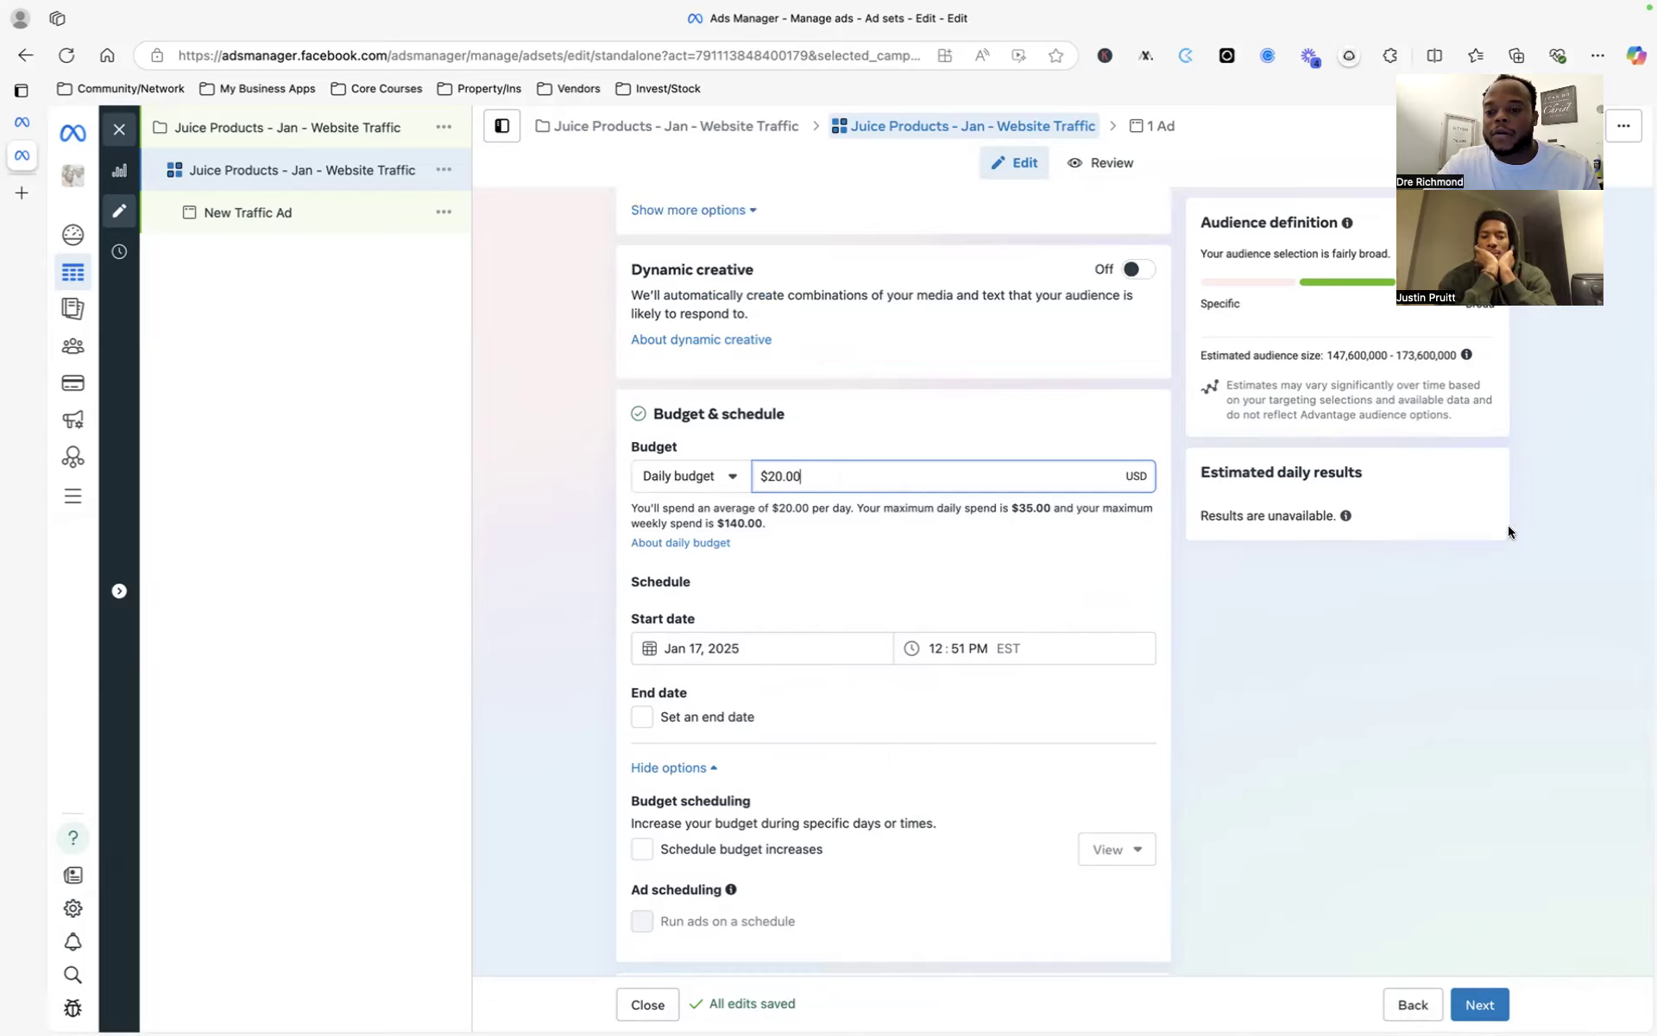
- Replace the daily budget with $2,000, then change it to $100
{"action": "key", "text": "ctrl+a"}
{"action": "type", "text": "2000"}
{"action": "left_click", "coordinate": [873, 440]}
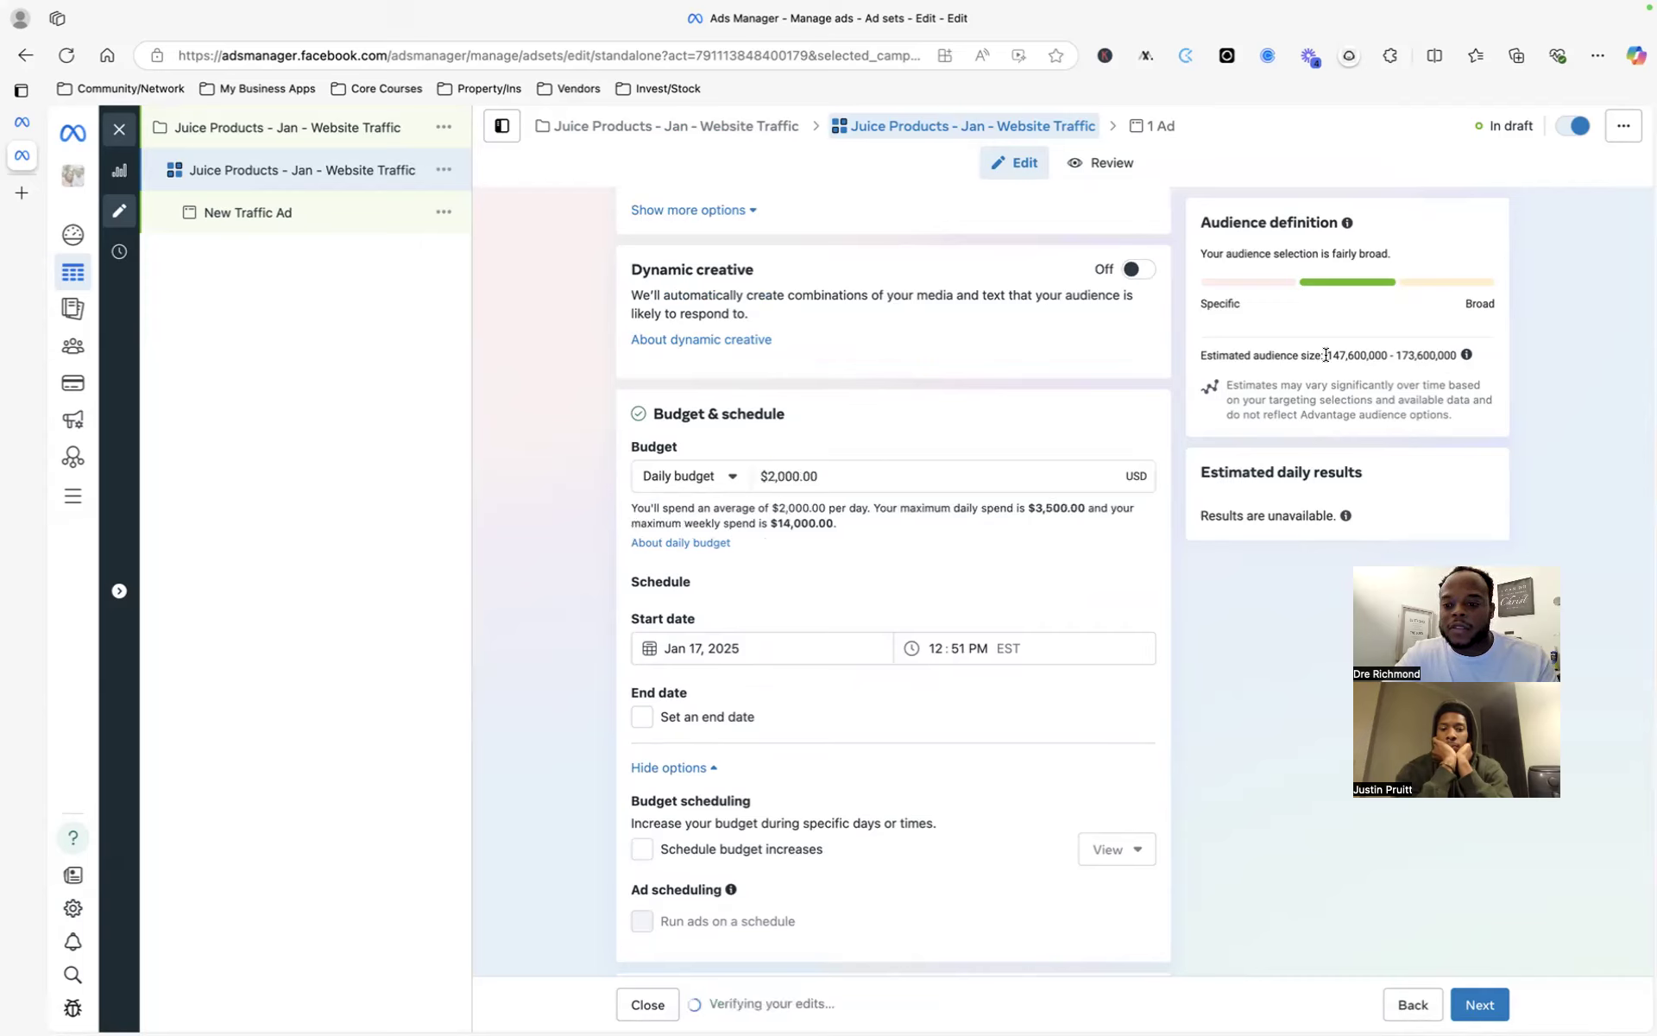
{"action": "left_click_drag", "start_coordinate": [1326, 355], "coordinate": [1556, 357]}
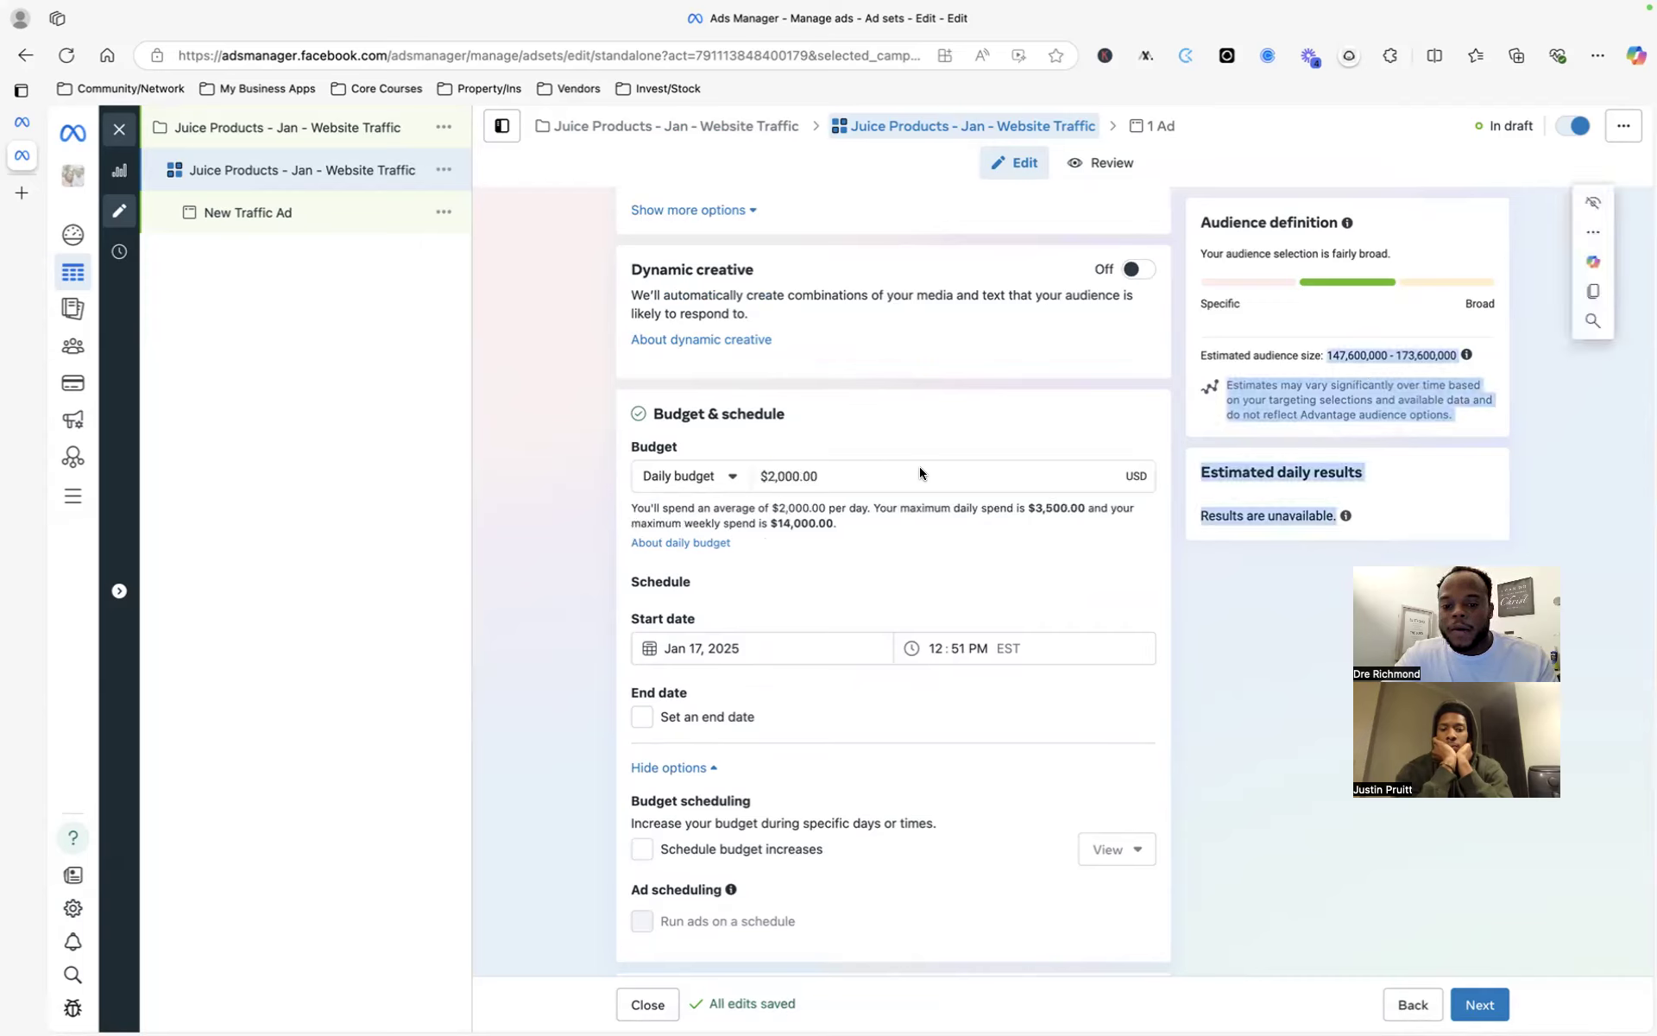
{"action": "left_click", "coordinate": [840, 474]}
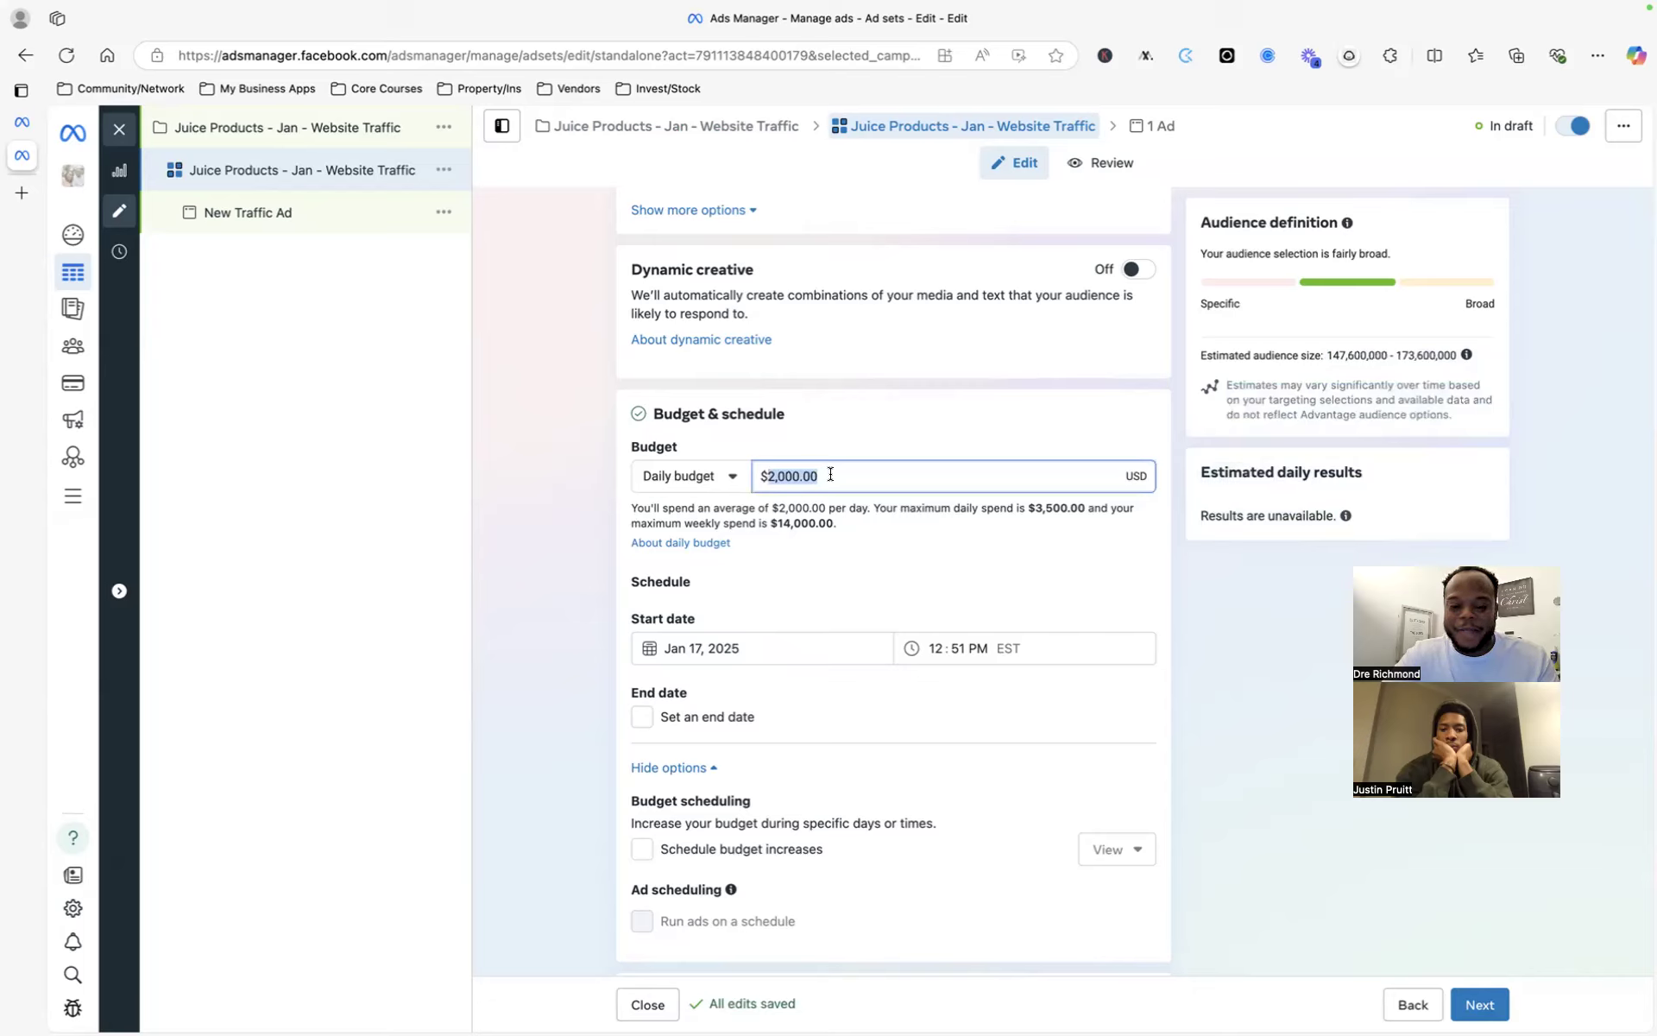
{"action": "type", "text": "100"}
{"action": "left_click", "coordinate": [927, 504]}
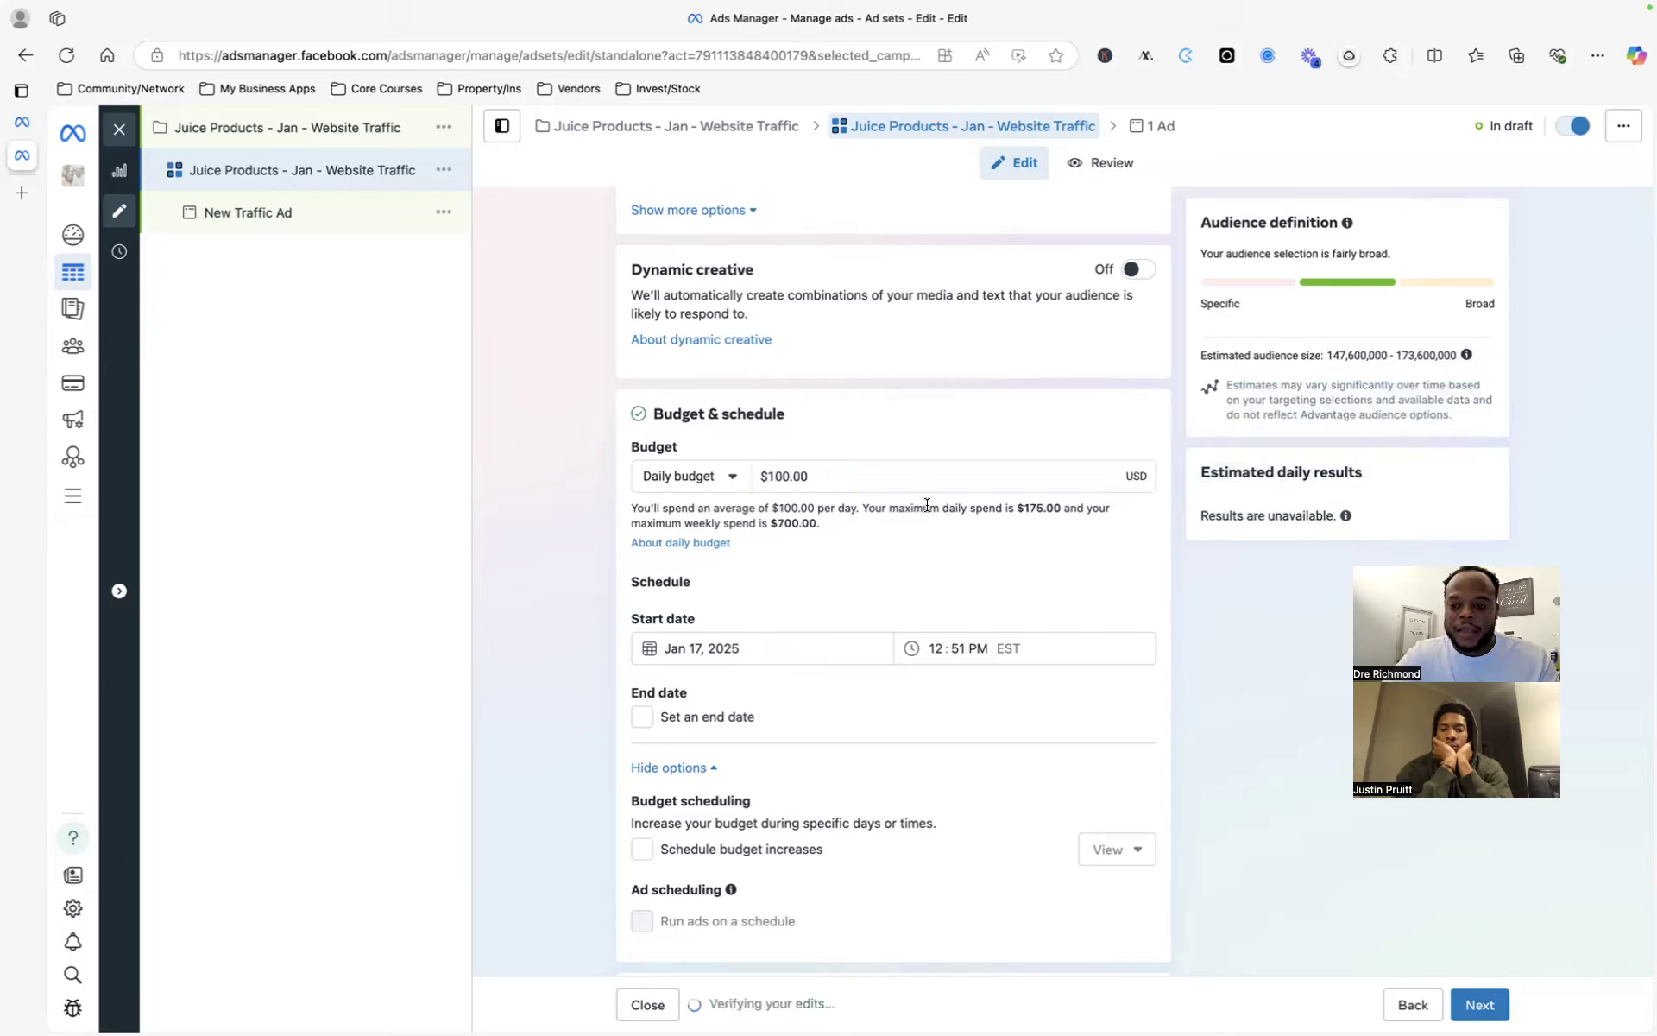
- Re-edit and clear the daily budget field, leaving it at $100.00
{"action": "left_click", "coordinate": [927, 478]}
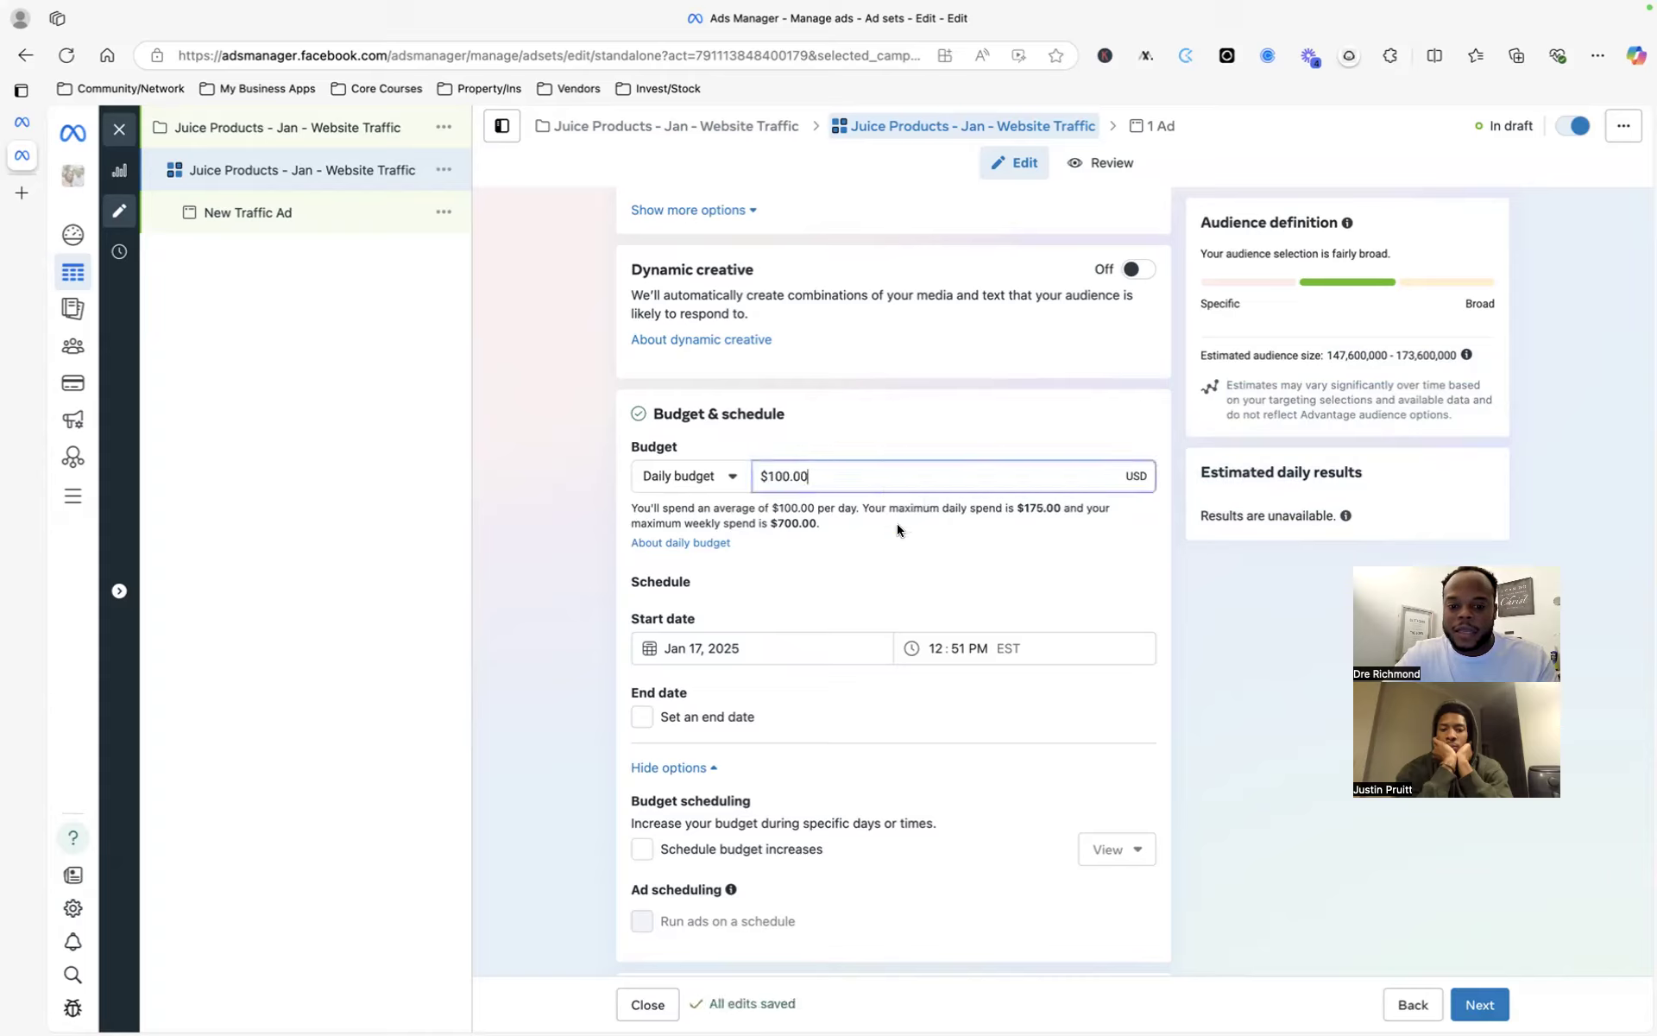
{"action": "triple_click", "coordinate": [847, 471]}
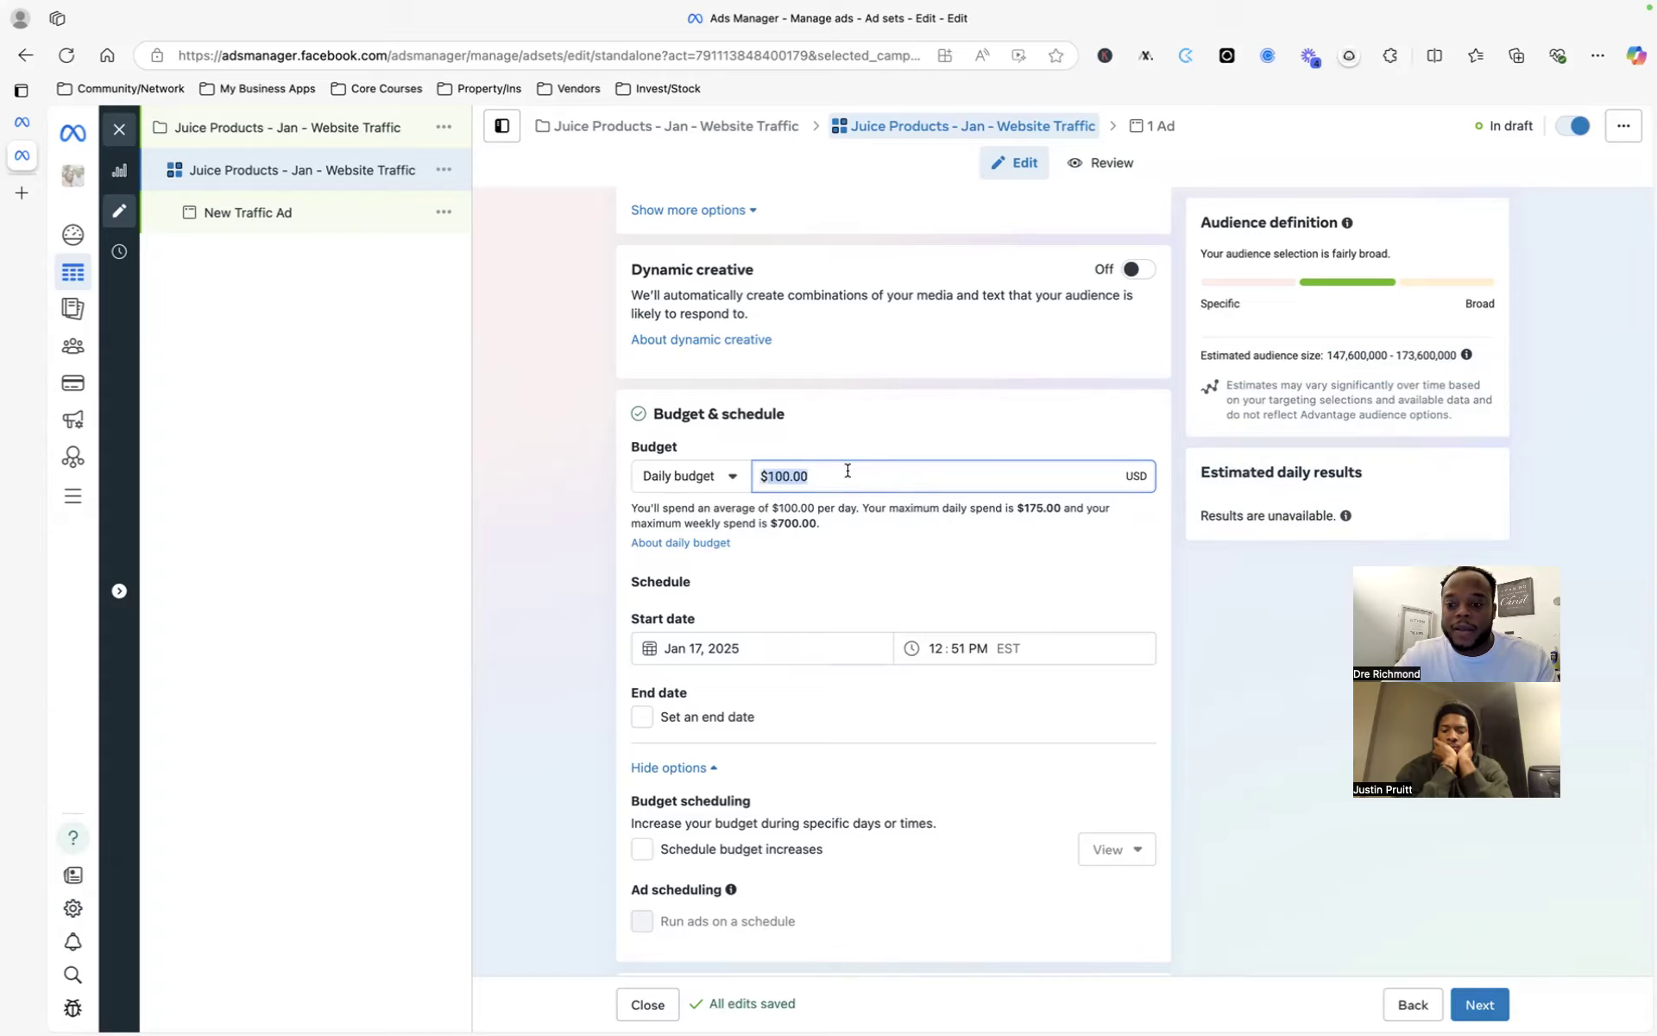
{"action": "key", "text": "BackSpace"}
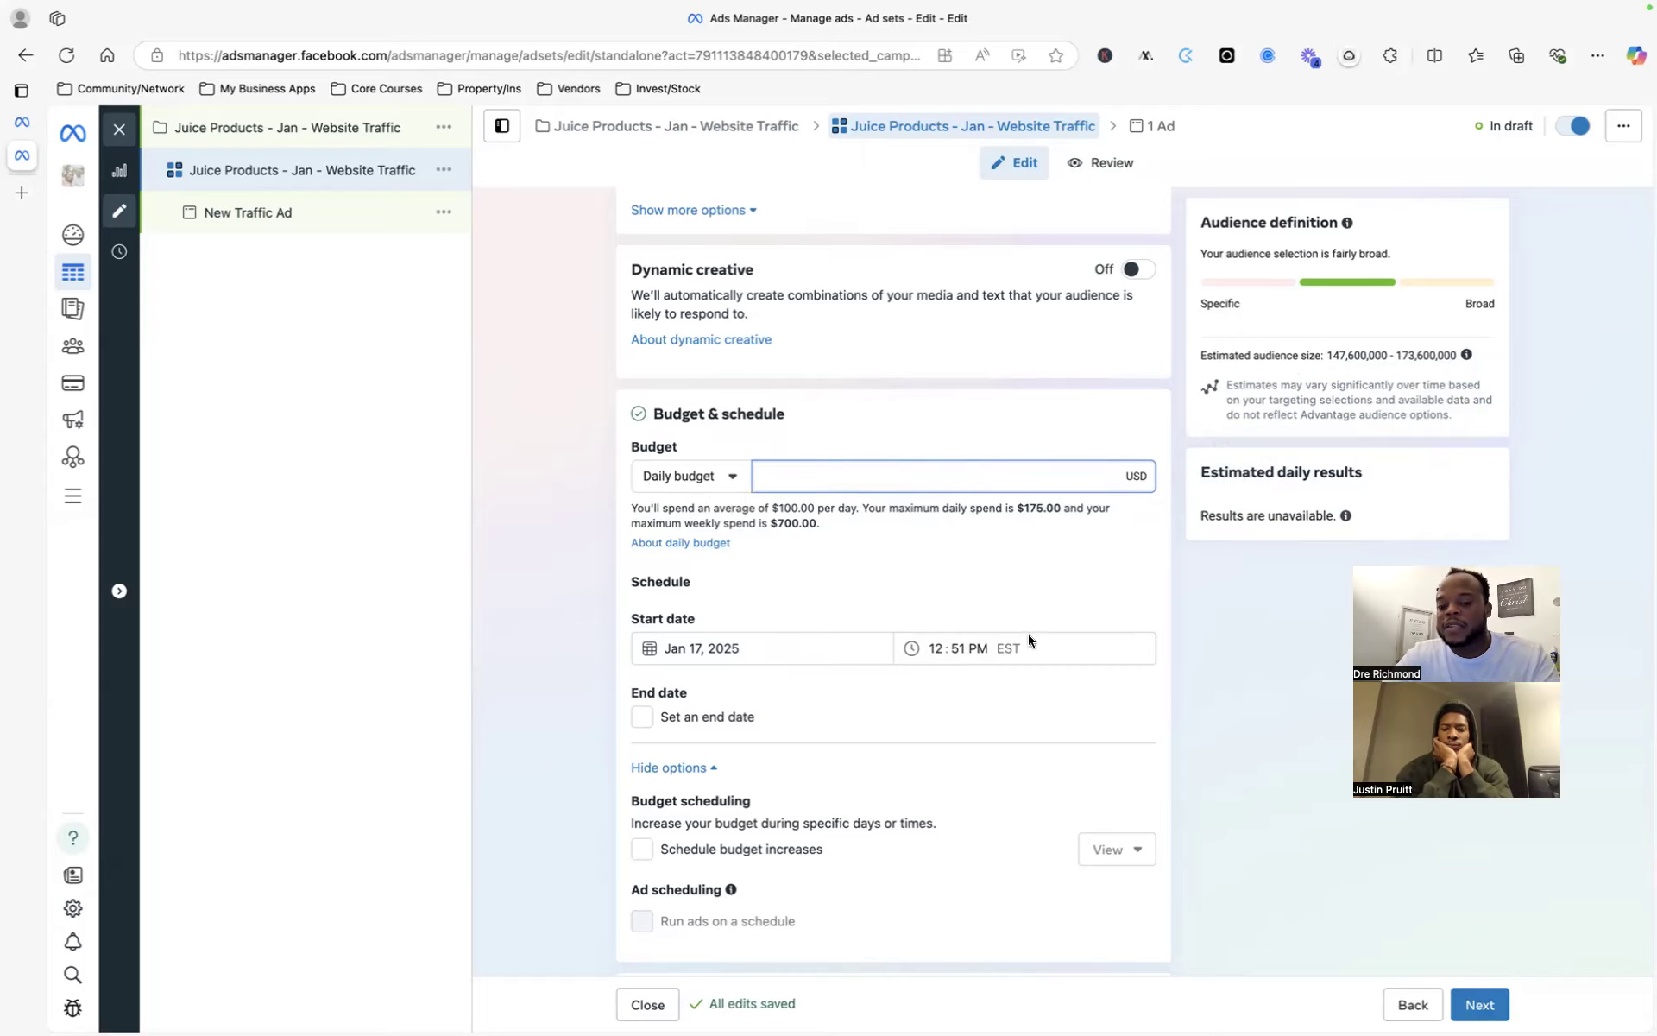
{"action": "scroll", "coordinate": [882, 592], "scroll_direction": "down", "scroll_amount": 3}
{"action": "scroll", "coordinate": [1090, 426], "scroll_direction": "up", "scroll_amount": 3}
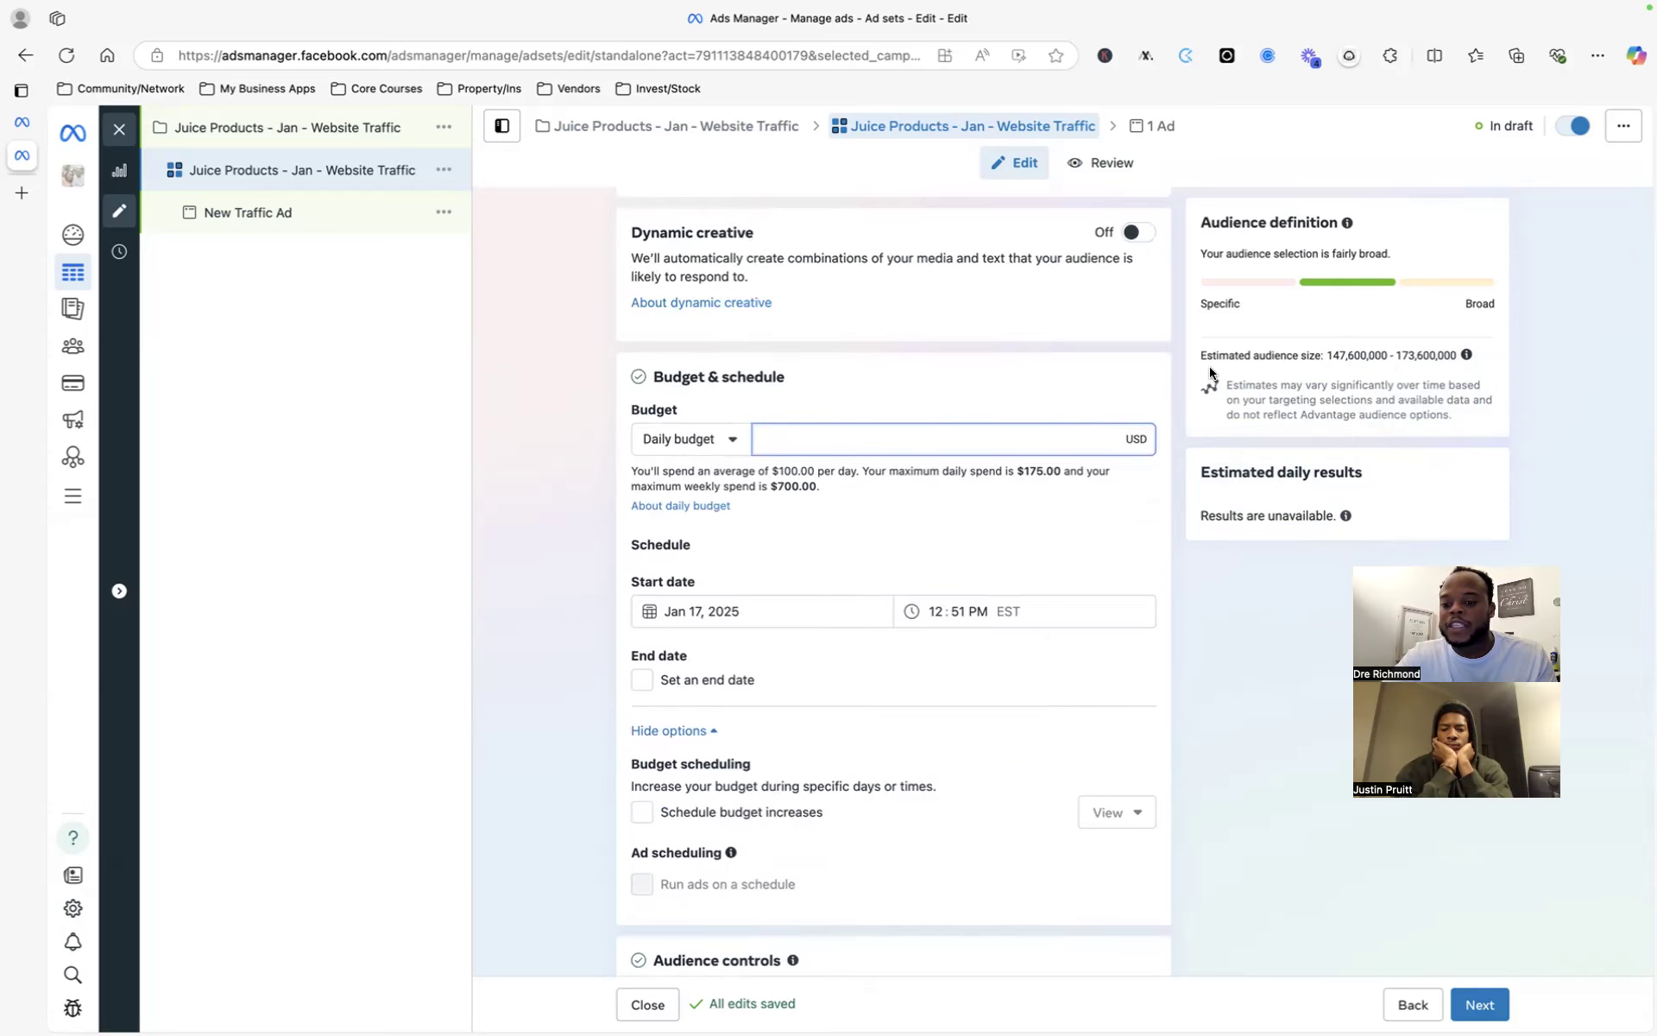
{"action": "left_click", "coordinate": [1260, 485]}
{"action": "left_click_drag", "start_coordinate": [1198, 472], "coordinate": [1309, 516]}
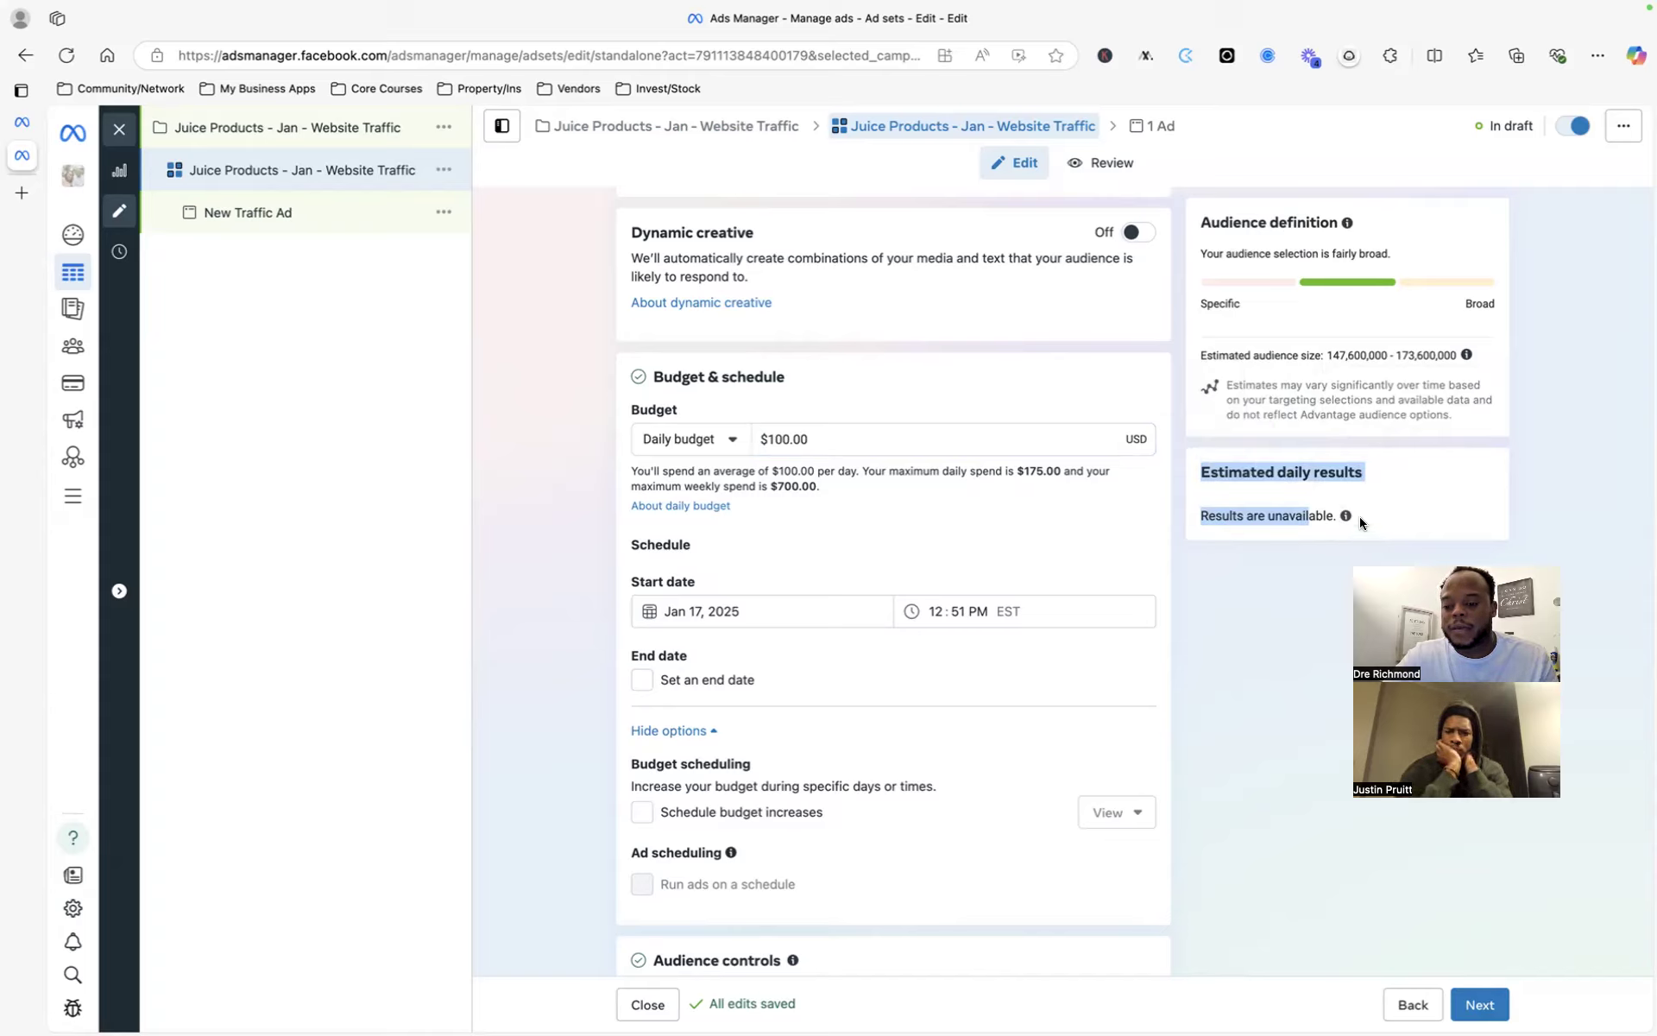
- Retype the daily budget as 50, then correct it back to $100.00
{"action": "left_click", "coordinate": [840, 429]}
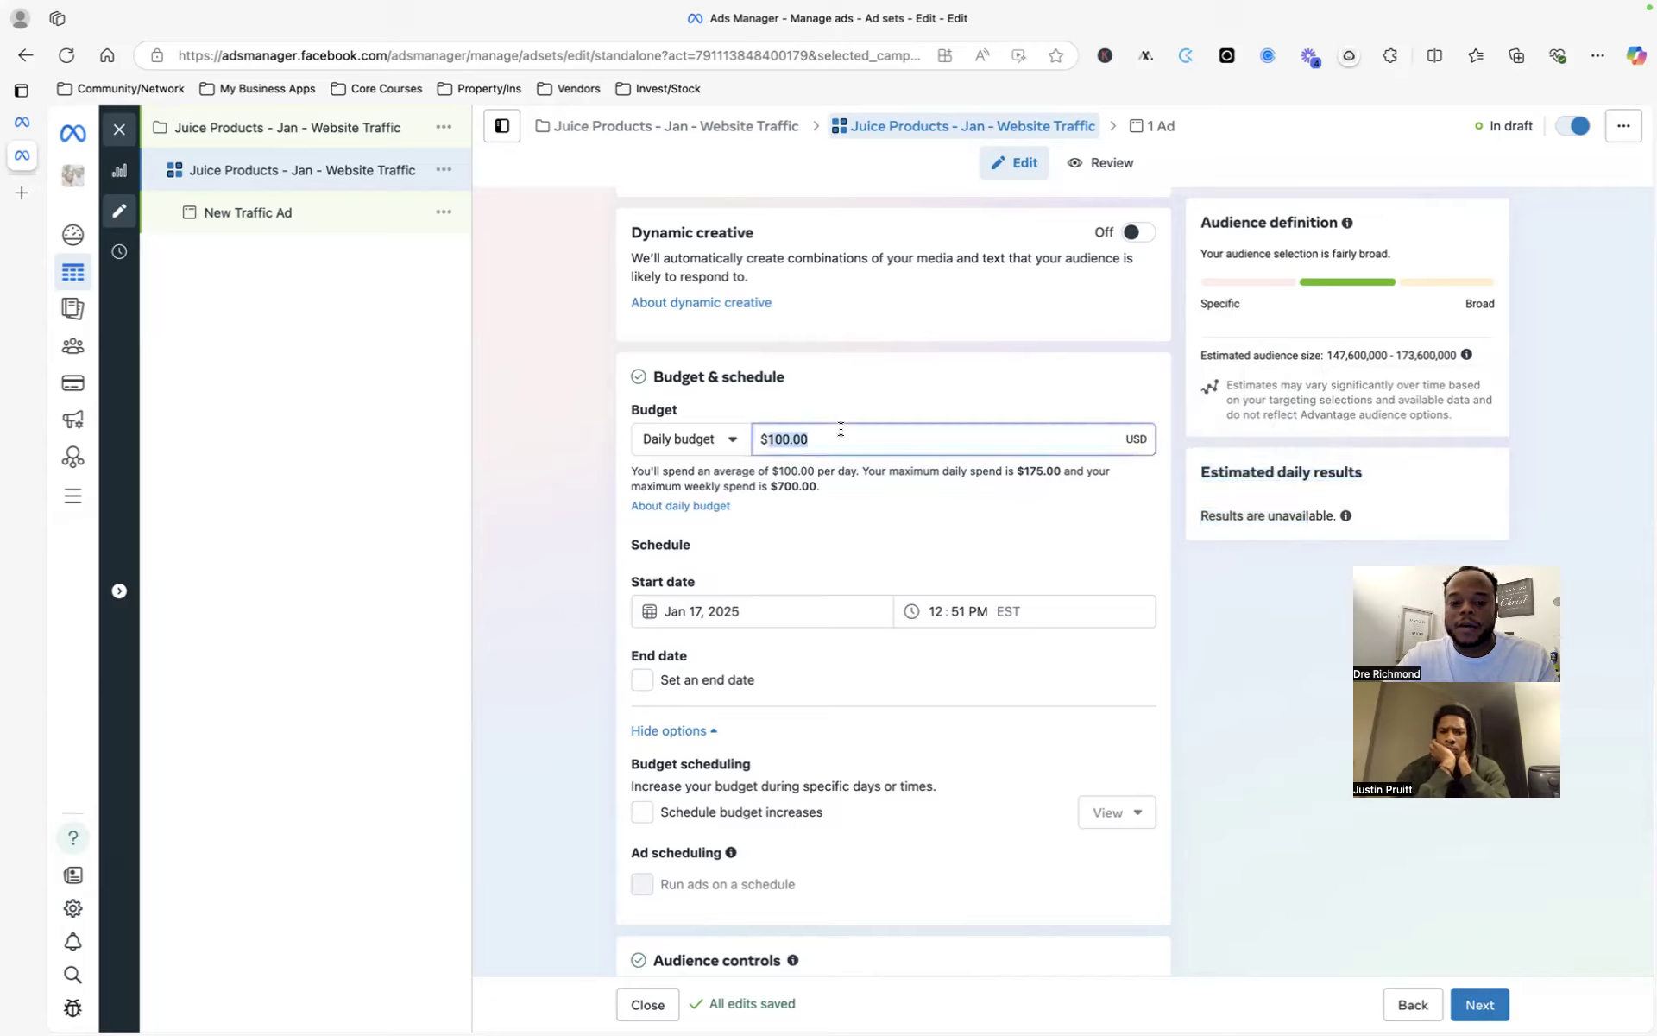
{"action": "type", "text": "50"}
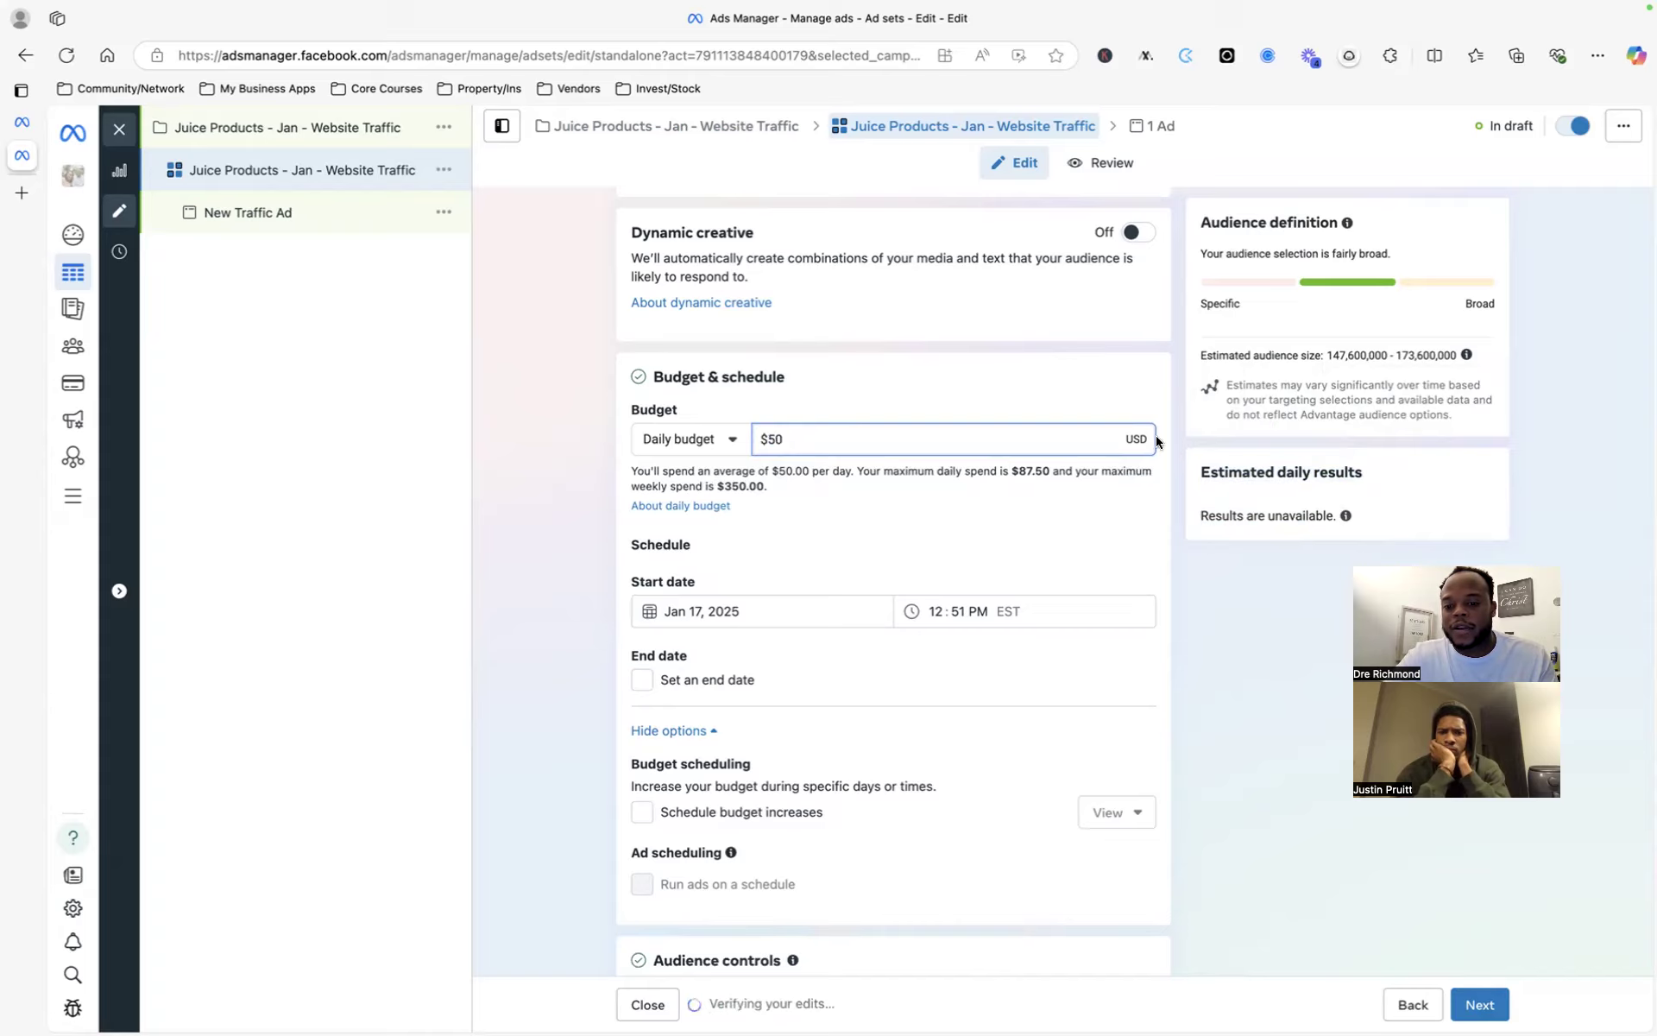
{"action": "double_click", "coordinate": [1025, 441]}
{"action": "type", "text": "1000"}
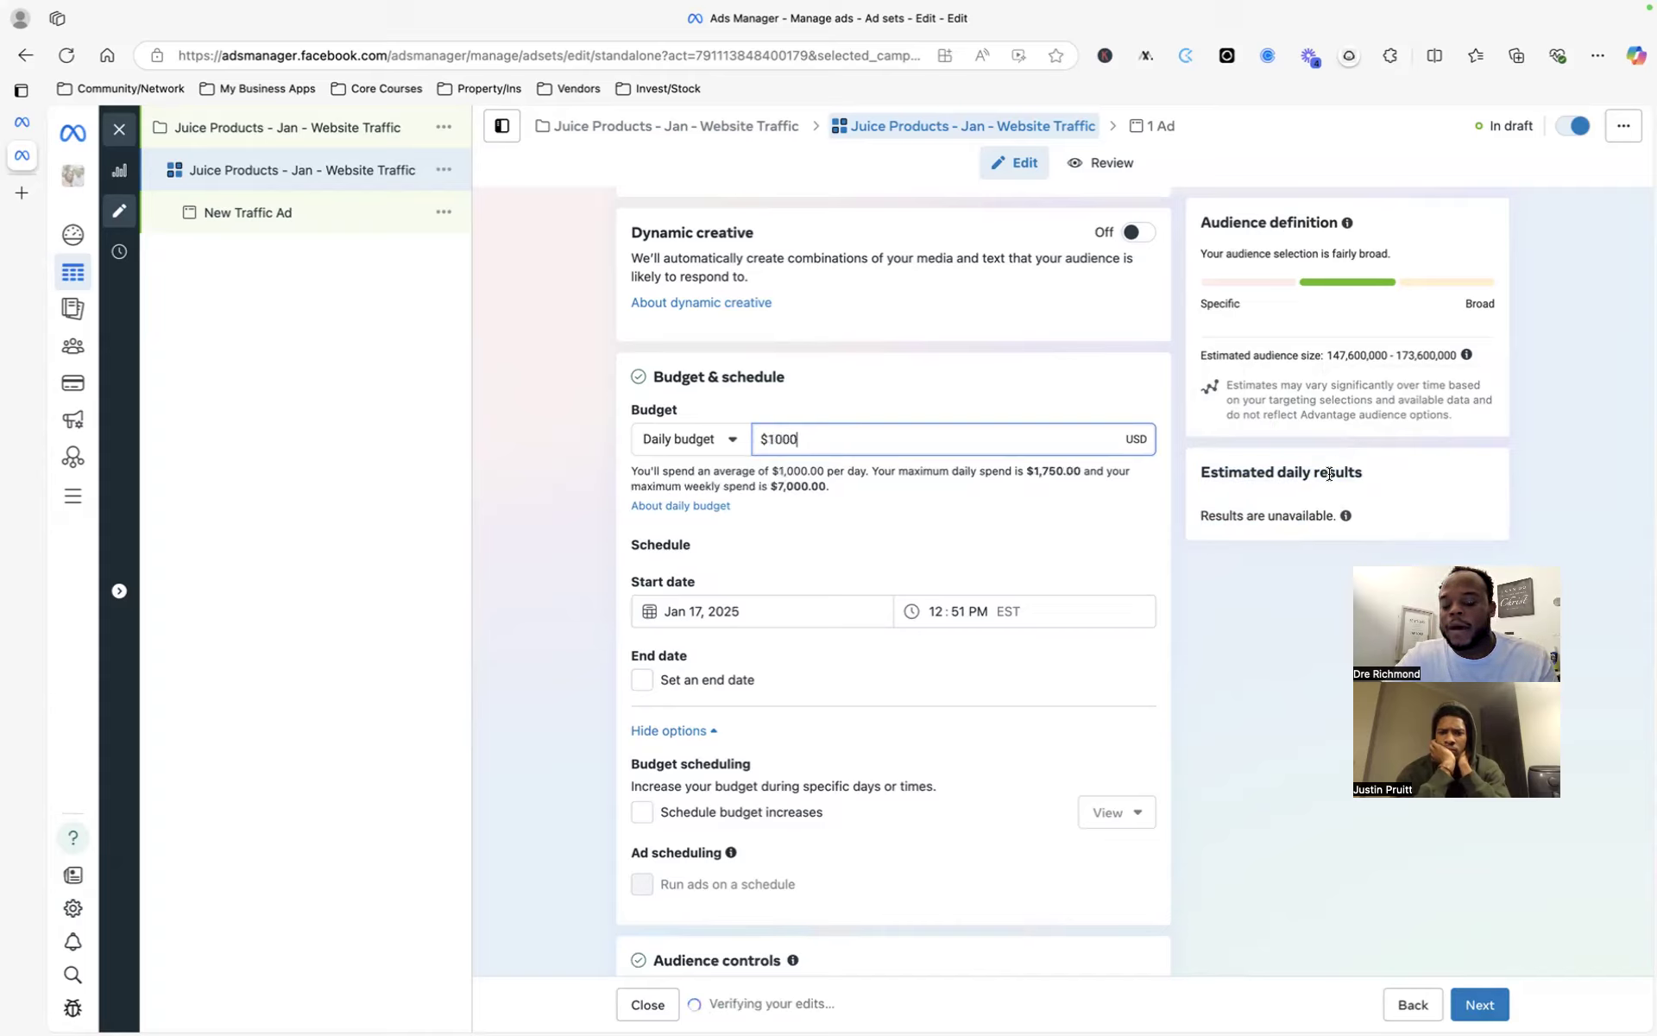
{"action": "key", "text": "BackSpace"}
{"action": "left_click", "coordinate": [940, 489]}
{"action": "scroll", "coordinate": [949, 516], "scroll_direction": "down", "scroll_amount": 1}
{"action": "scroll", "coordinate": [950, 518], "scroll_direction": "down", "scroll_amount": 1}
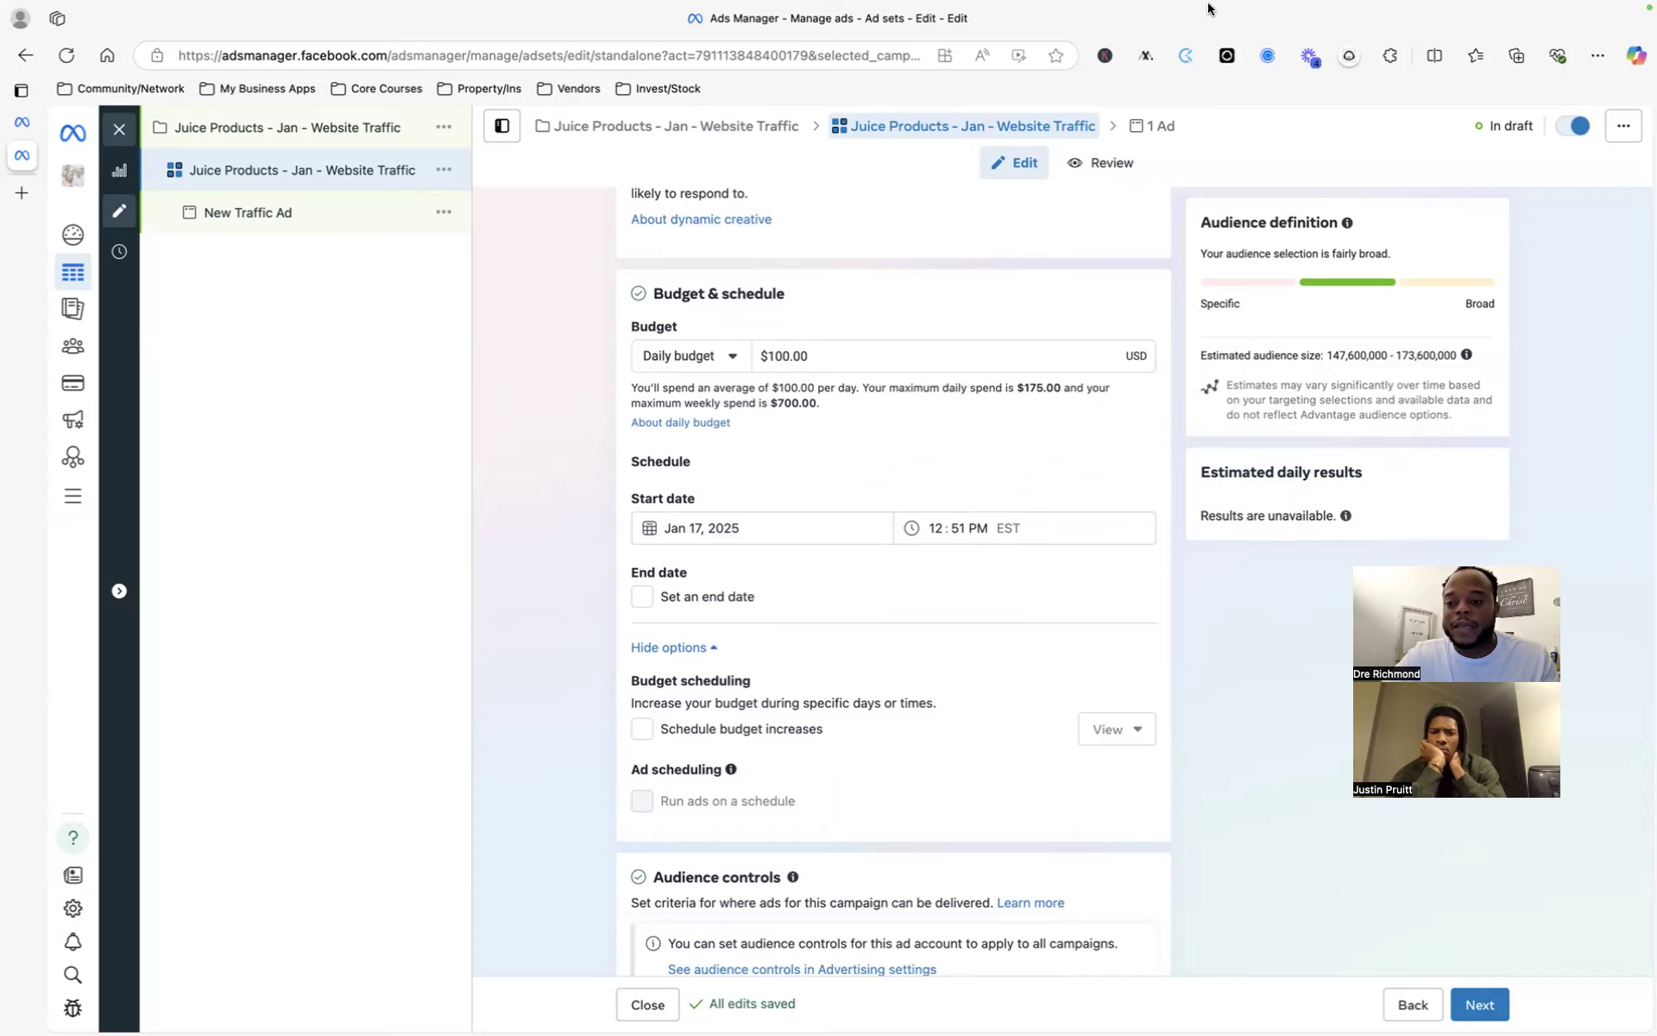
{"action": "scroll", "coordinate": [874, 521], "scroll_direction": "down", "scroll_amount": 2}
{"action": "scroll", "coordinate": [873, 521], "scroll_direction": "down", "scroll_amount": 1}
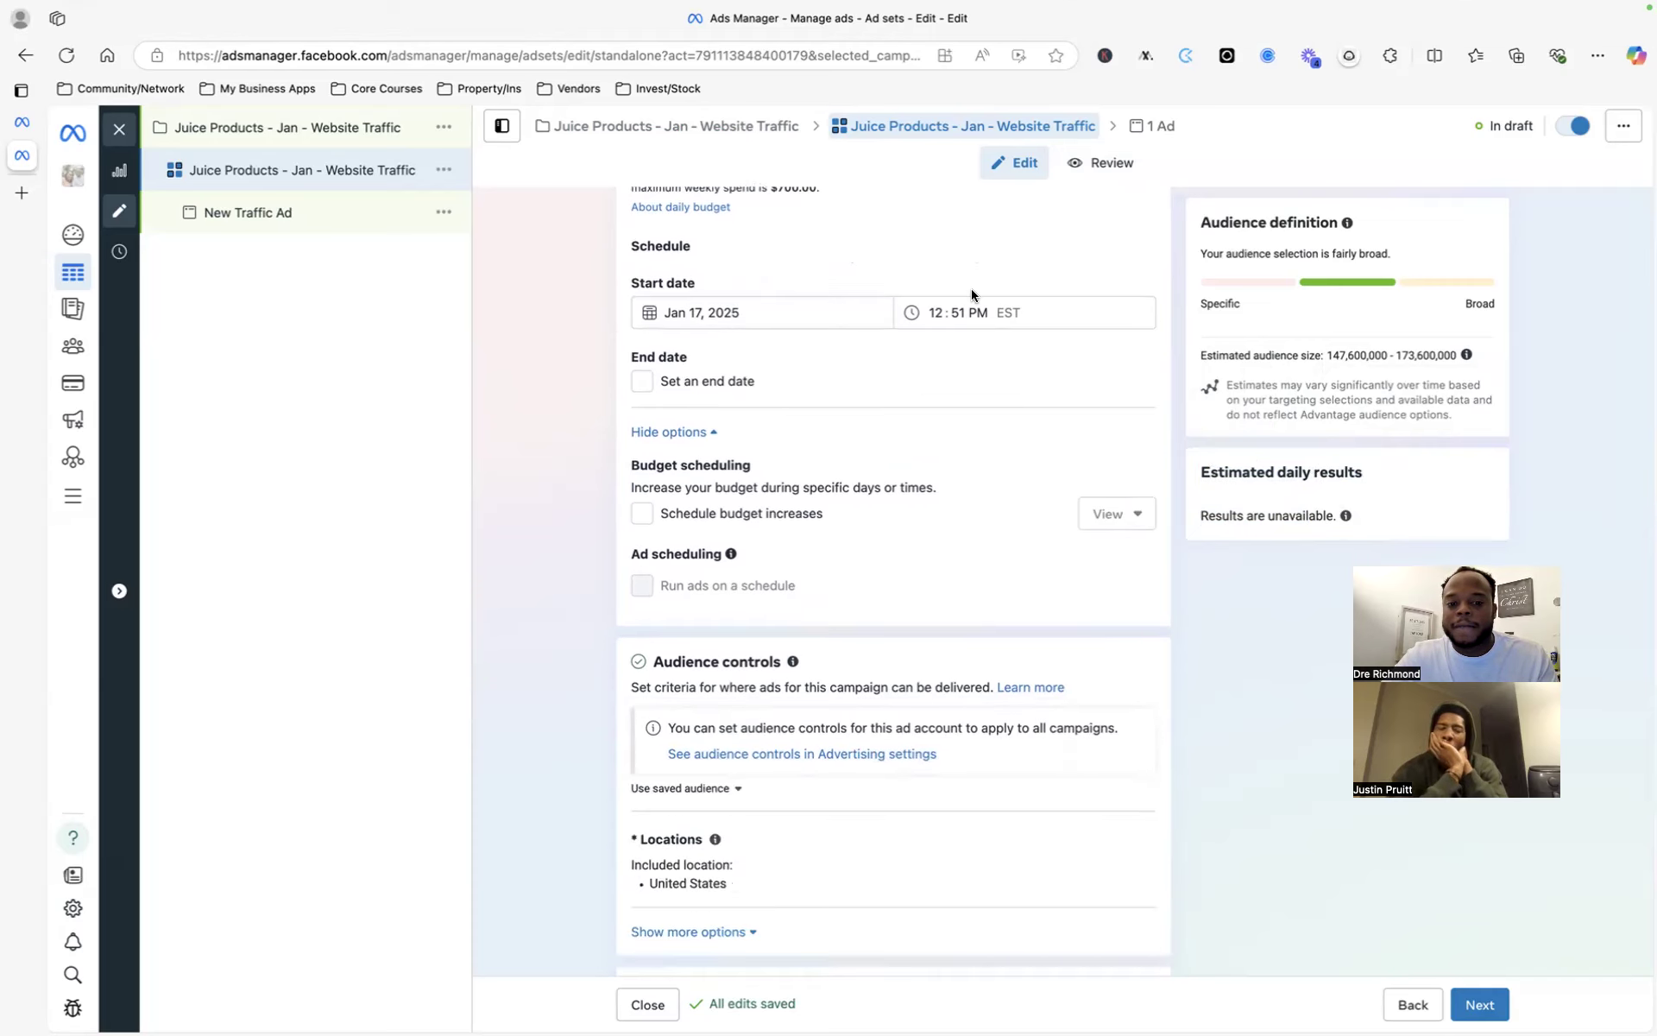
{"action": "scroll", "coordinate": [932, 294], "scroll_direction": "up", "scroll_amount": 1}
{"action": "scroll", "coordinate": [713, 395], "scroll_direction": "down", "scroll_amount": 1}
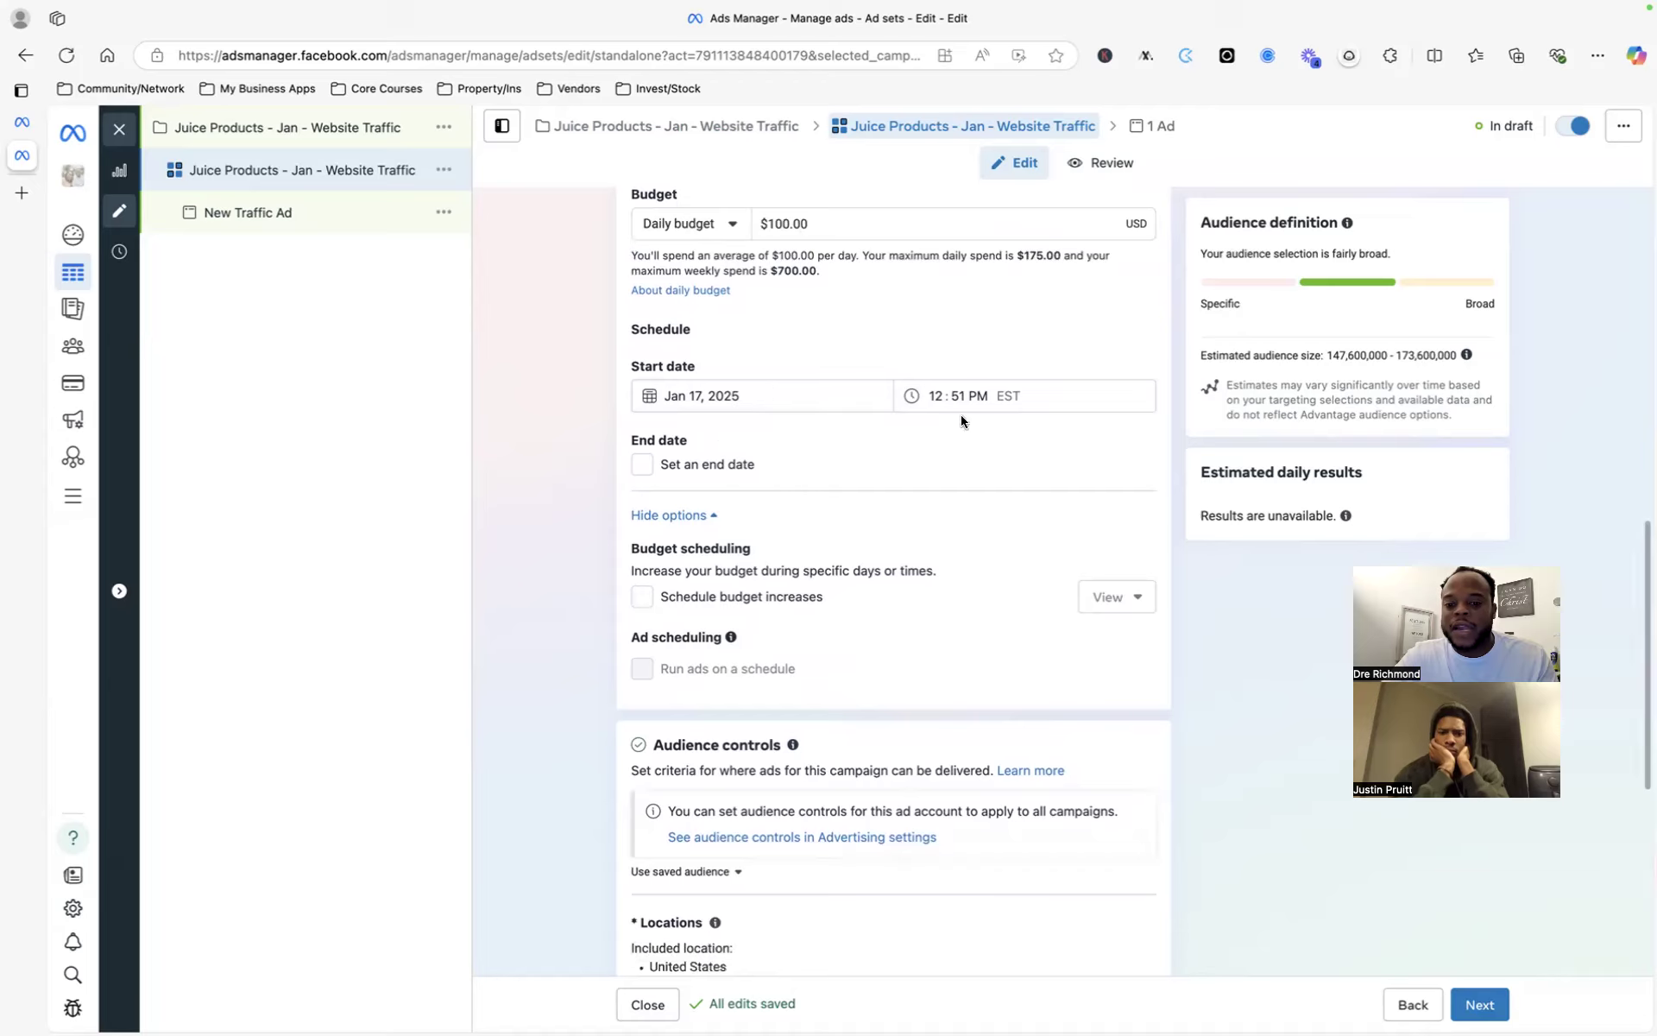
{"action": "scroll", "coordinate": [819, 433], "scroll_direction": "down", "scroll_amount": 1}
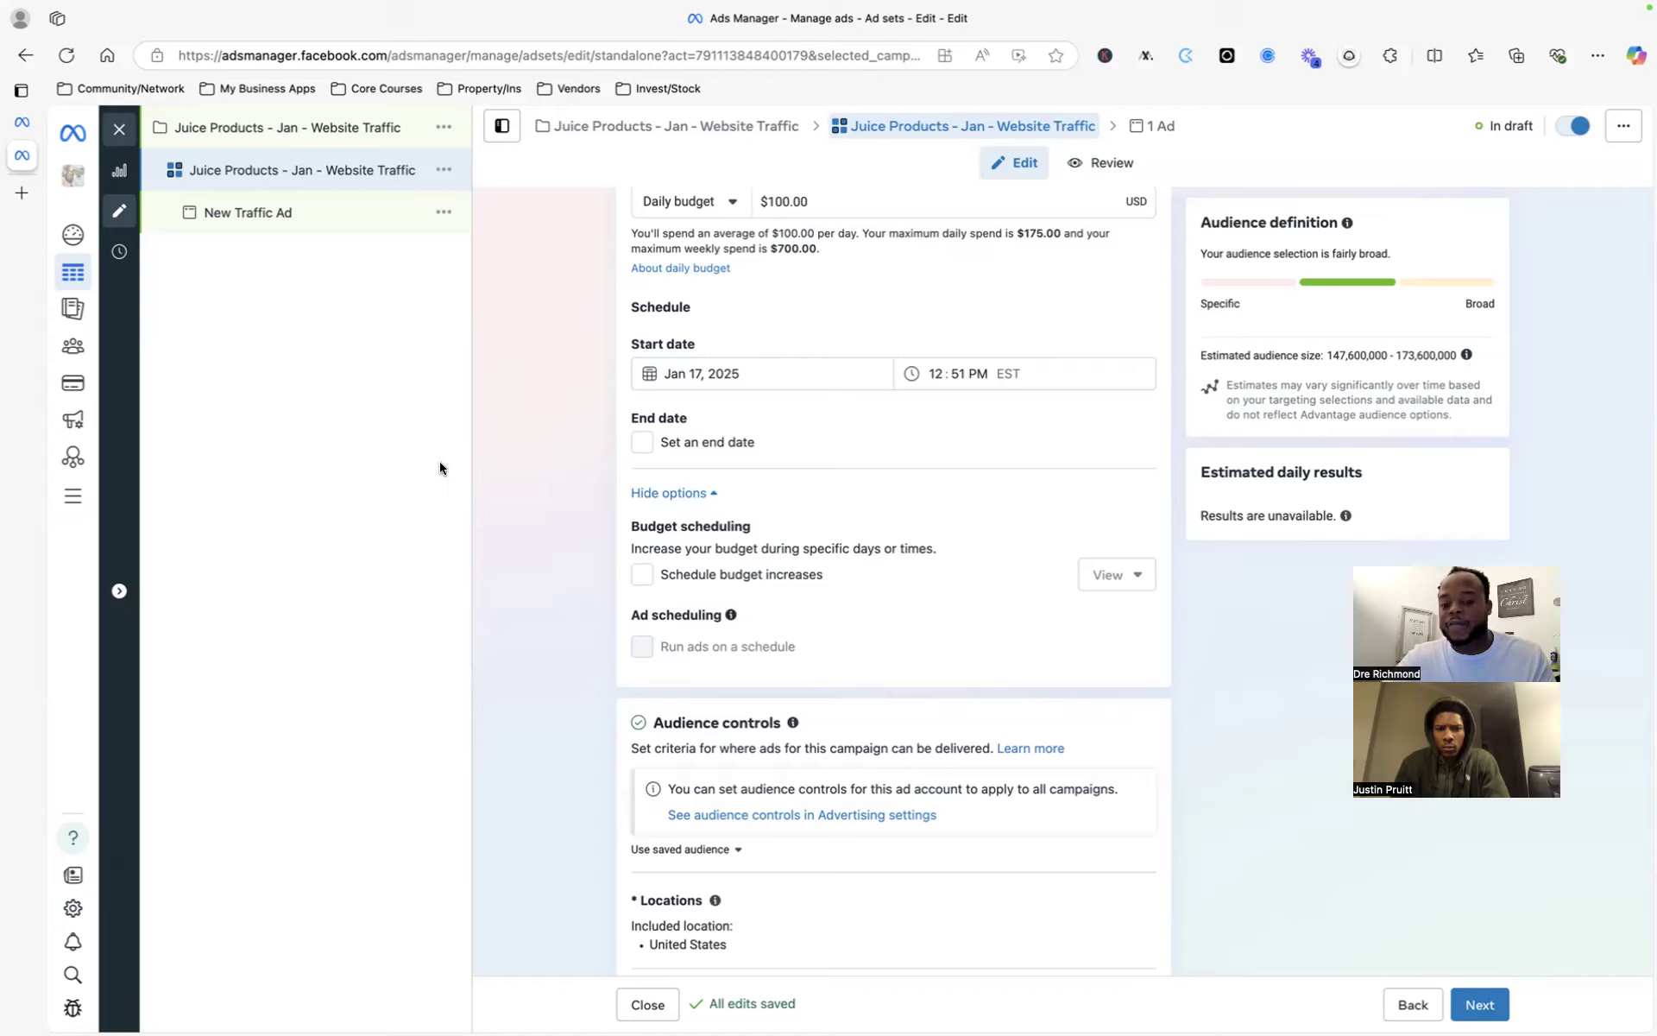
{"action": "scroll", "coordinate": [497, 542], "scroll_direction": "up", "scroll_amount": 1}
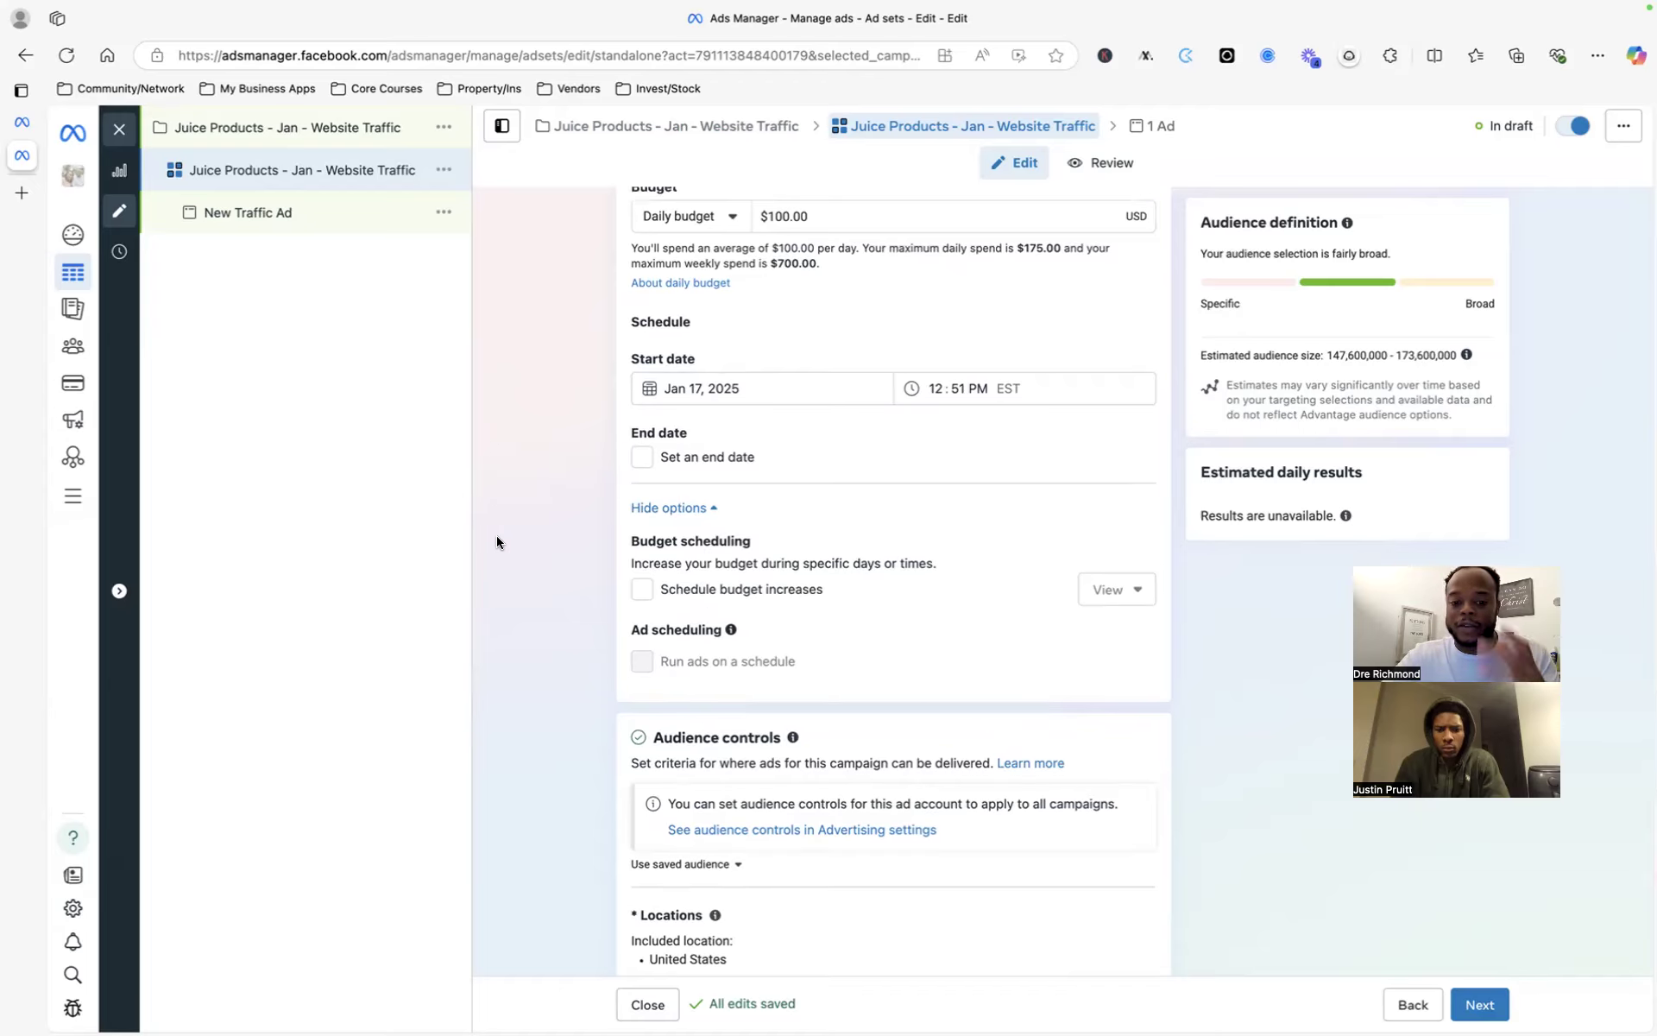
{"action": "scroll", "coordinate": [562, 543], "scroll_direction": "down", "scroll_amount": 1}
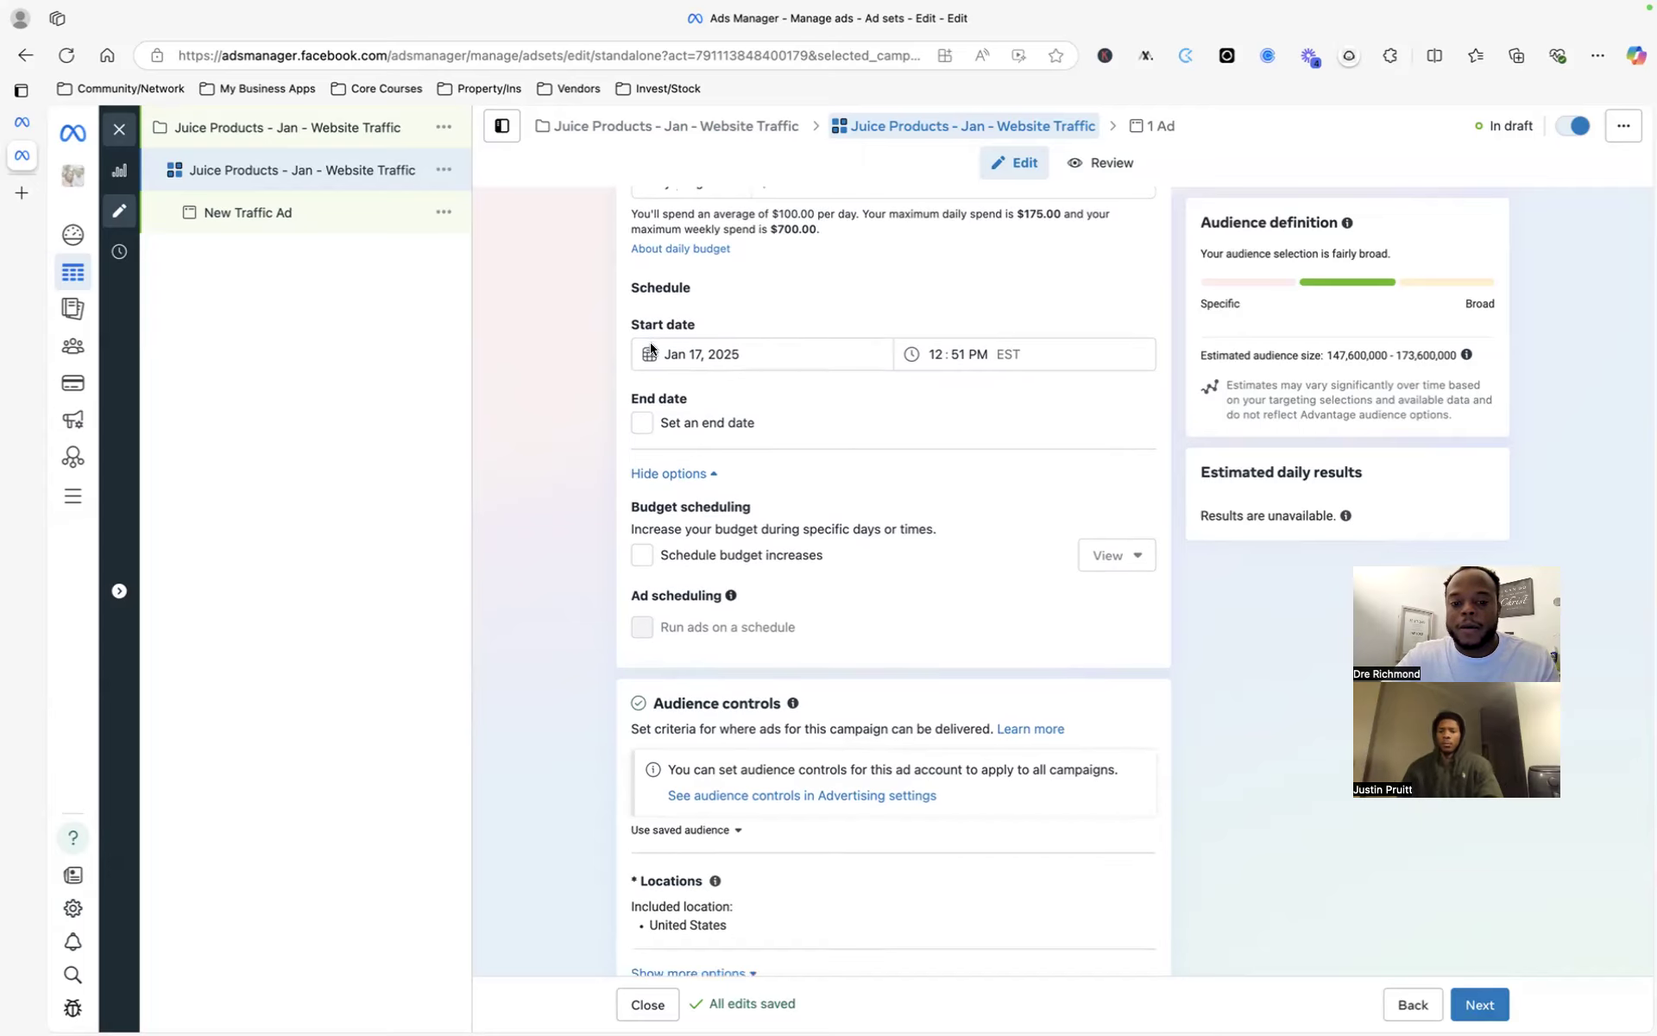
{"action": "left_click", "coordinate": [955, 358]}
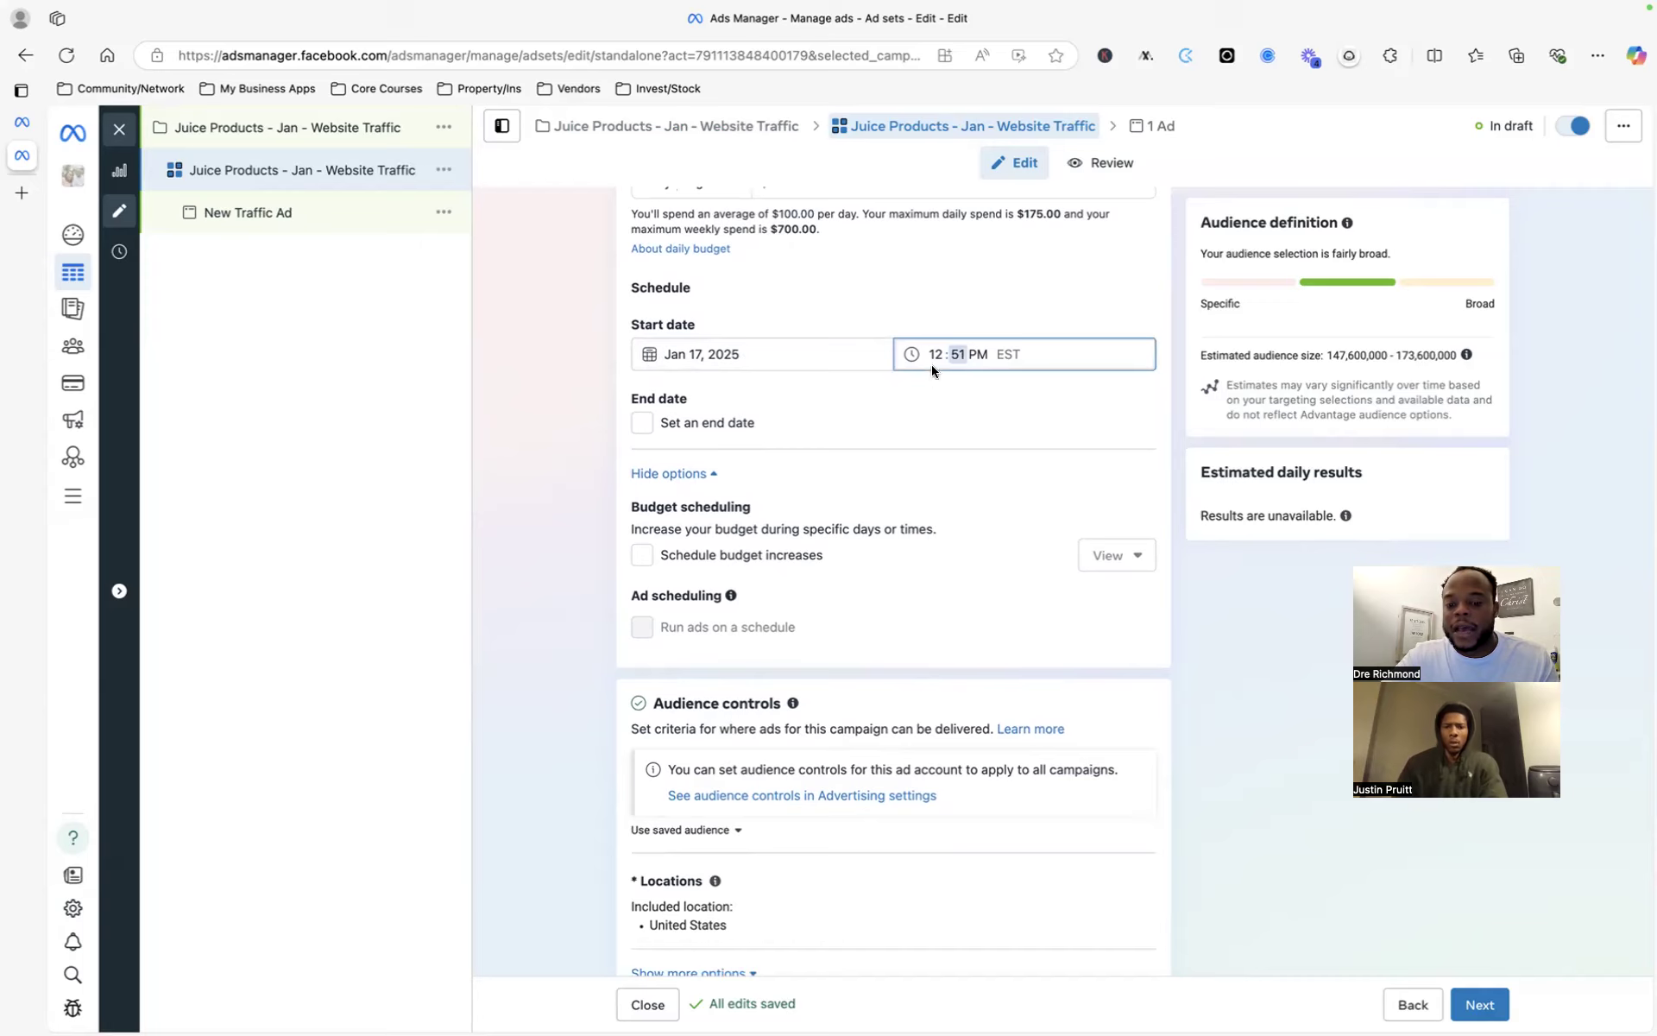
{"action": "scroll", "coordinate": [701, 381], "scroll_direction": "down", "scroll_amount": 2}
{"action": "left_click", "coordinate": [643, 359]}
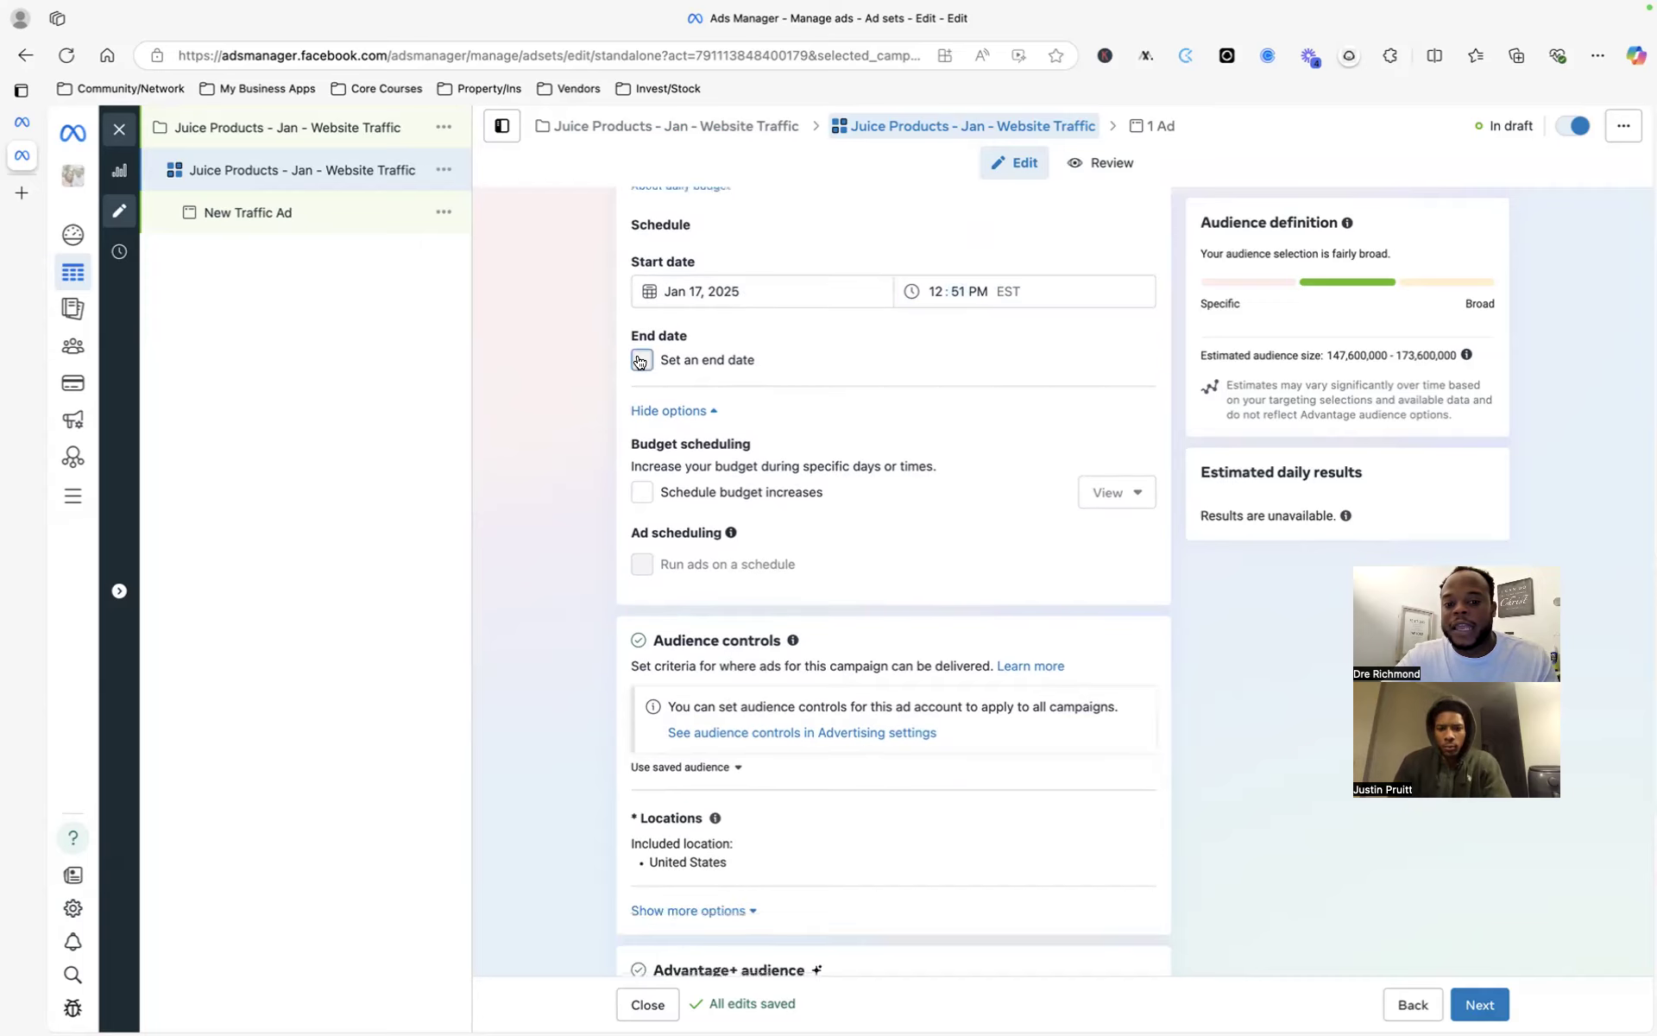
{"action": "left_click", "coordinate": [696, 403]}
{"action": "left_click", "coordinate": [798, 359]}
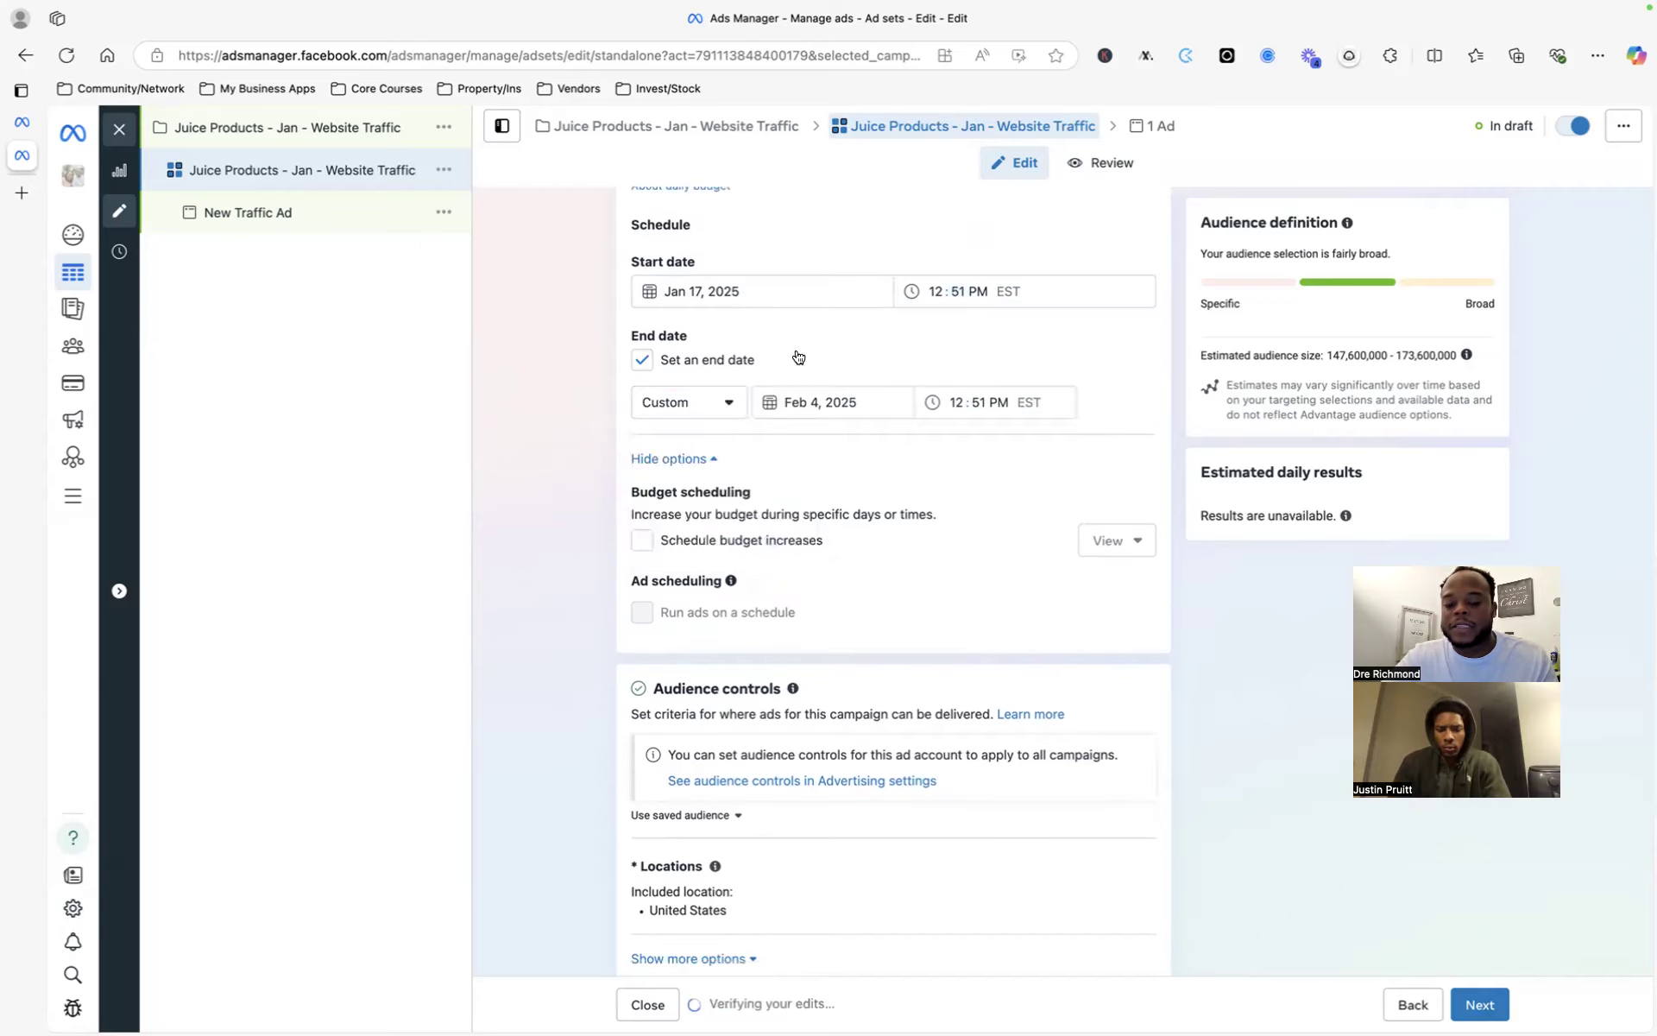
{"action": "scroll", "coordinate": [797, 520], "scroll_direction": "down", "scroll_amount": 3}
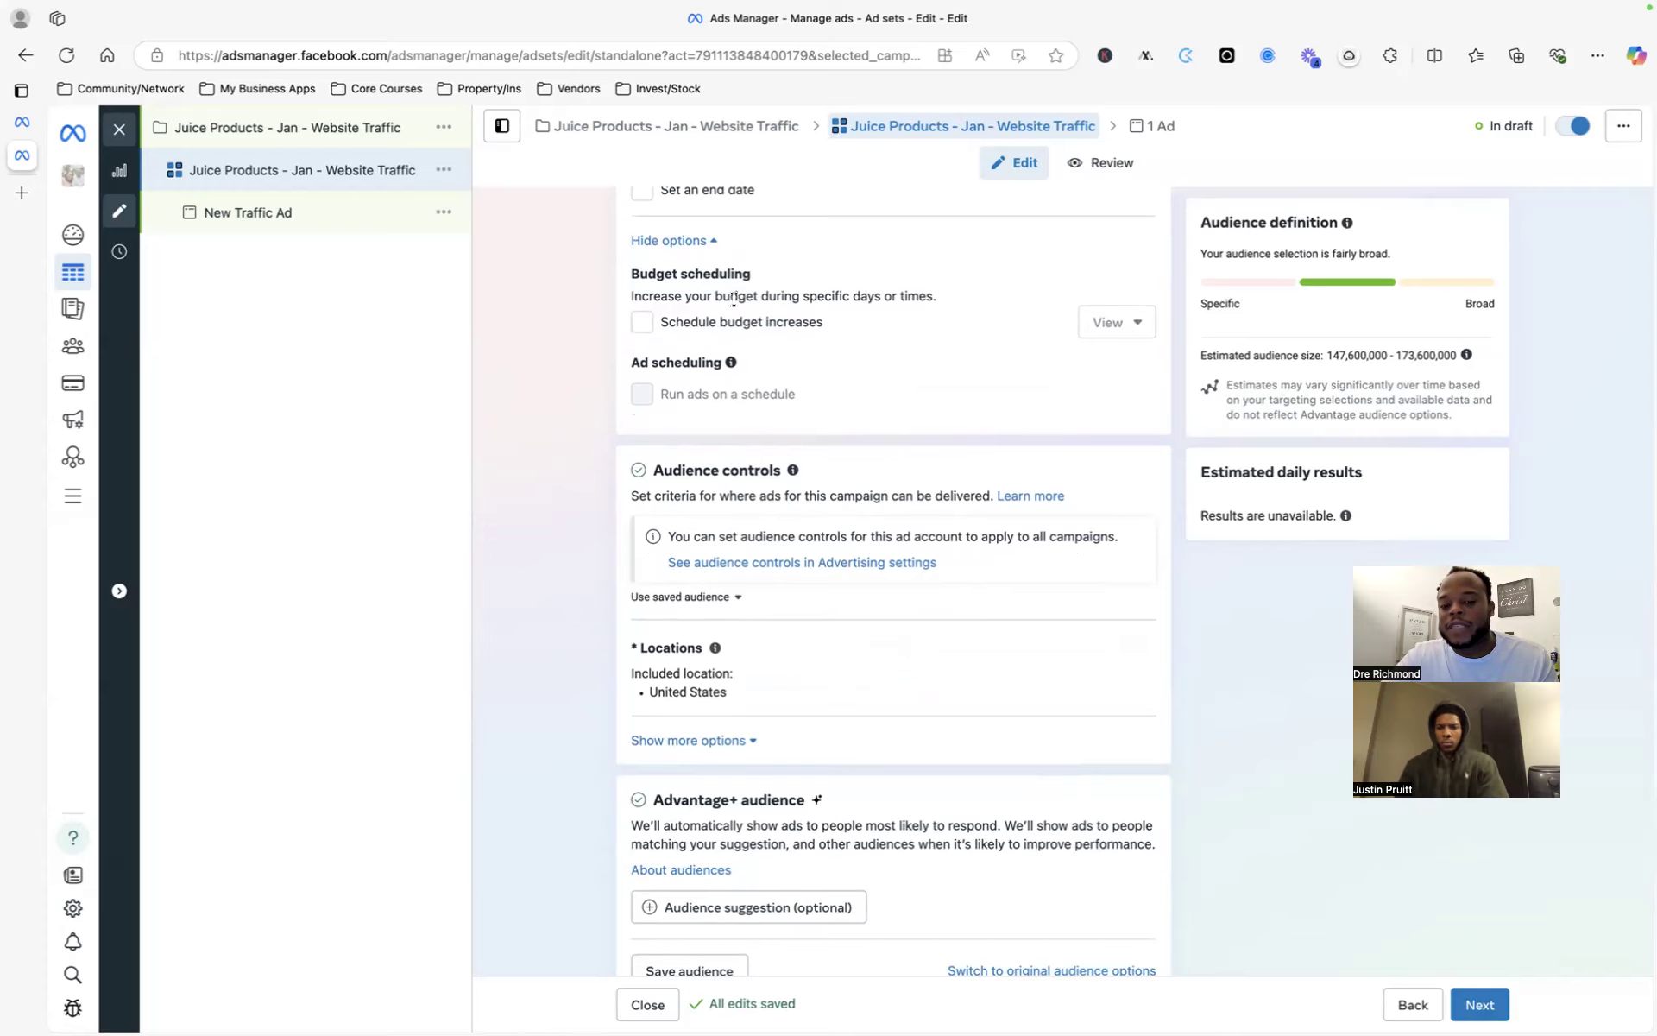
- Replace the United States location with Fayetteville, North Carolina
{"action": "scroll", "coordinate": [707, 312], "scroll_direction": "up", "scroll_amount": 1}
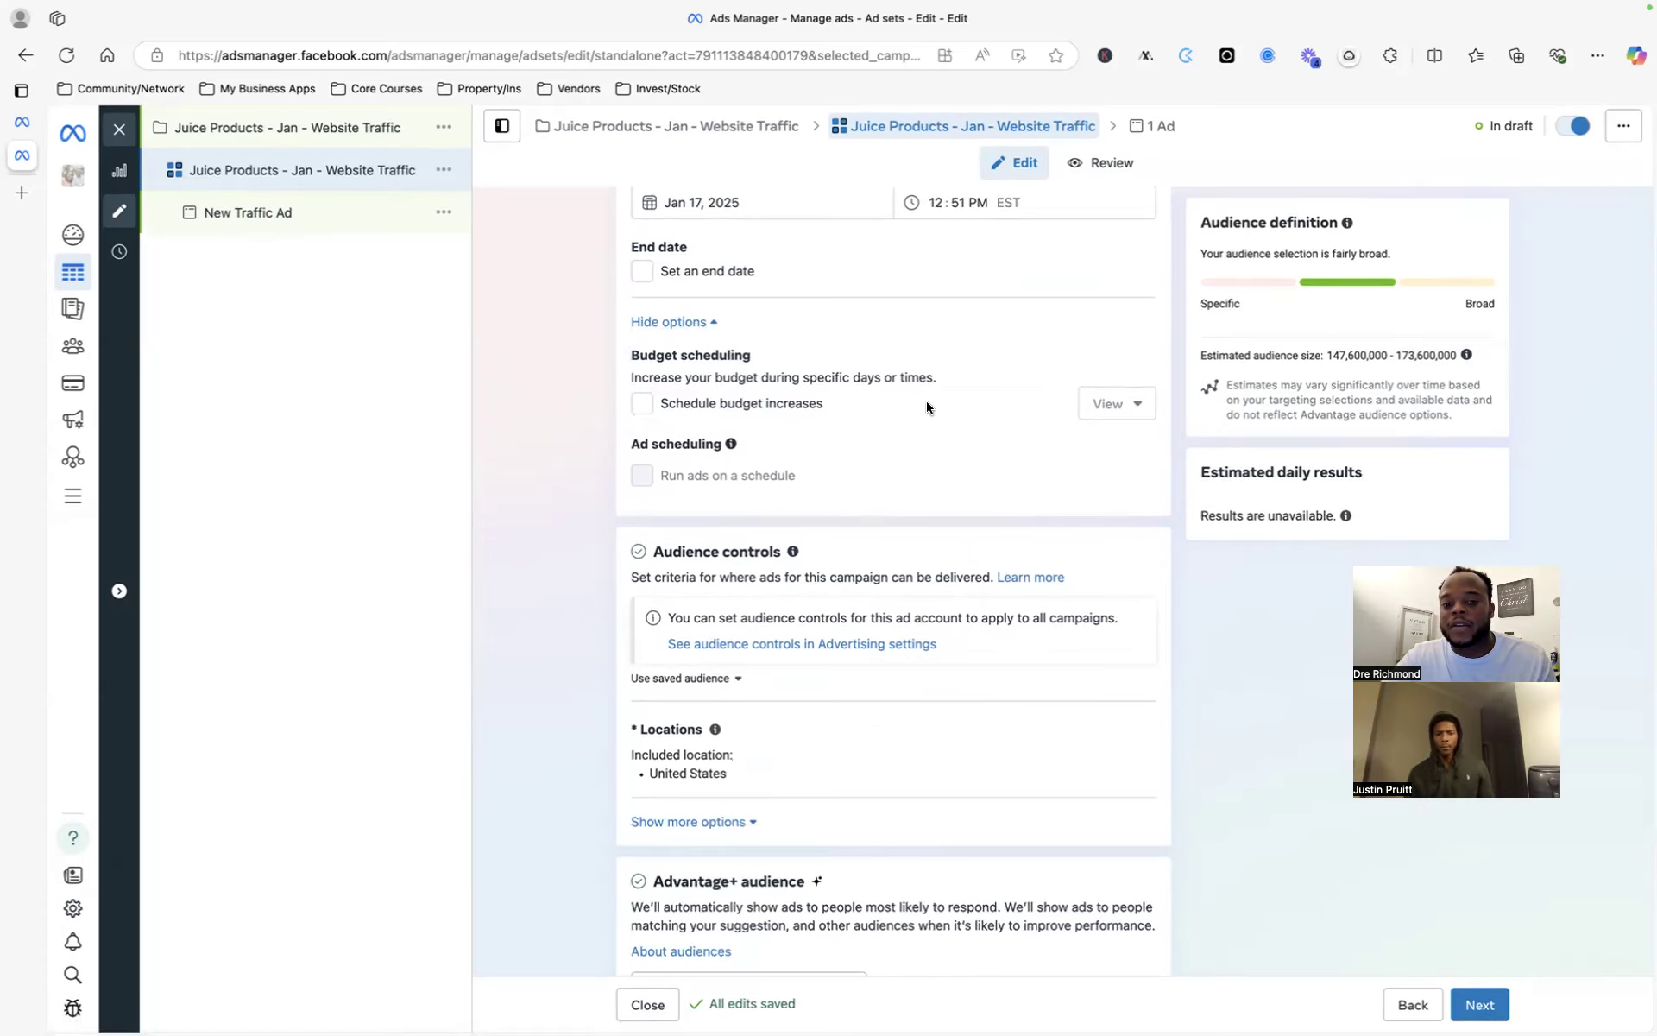
{"action": "scroll", "coordinate": [884, 467], "scroll_direction": "down", "scroll_amount": 1}
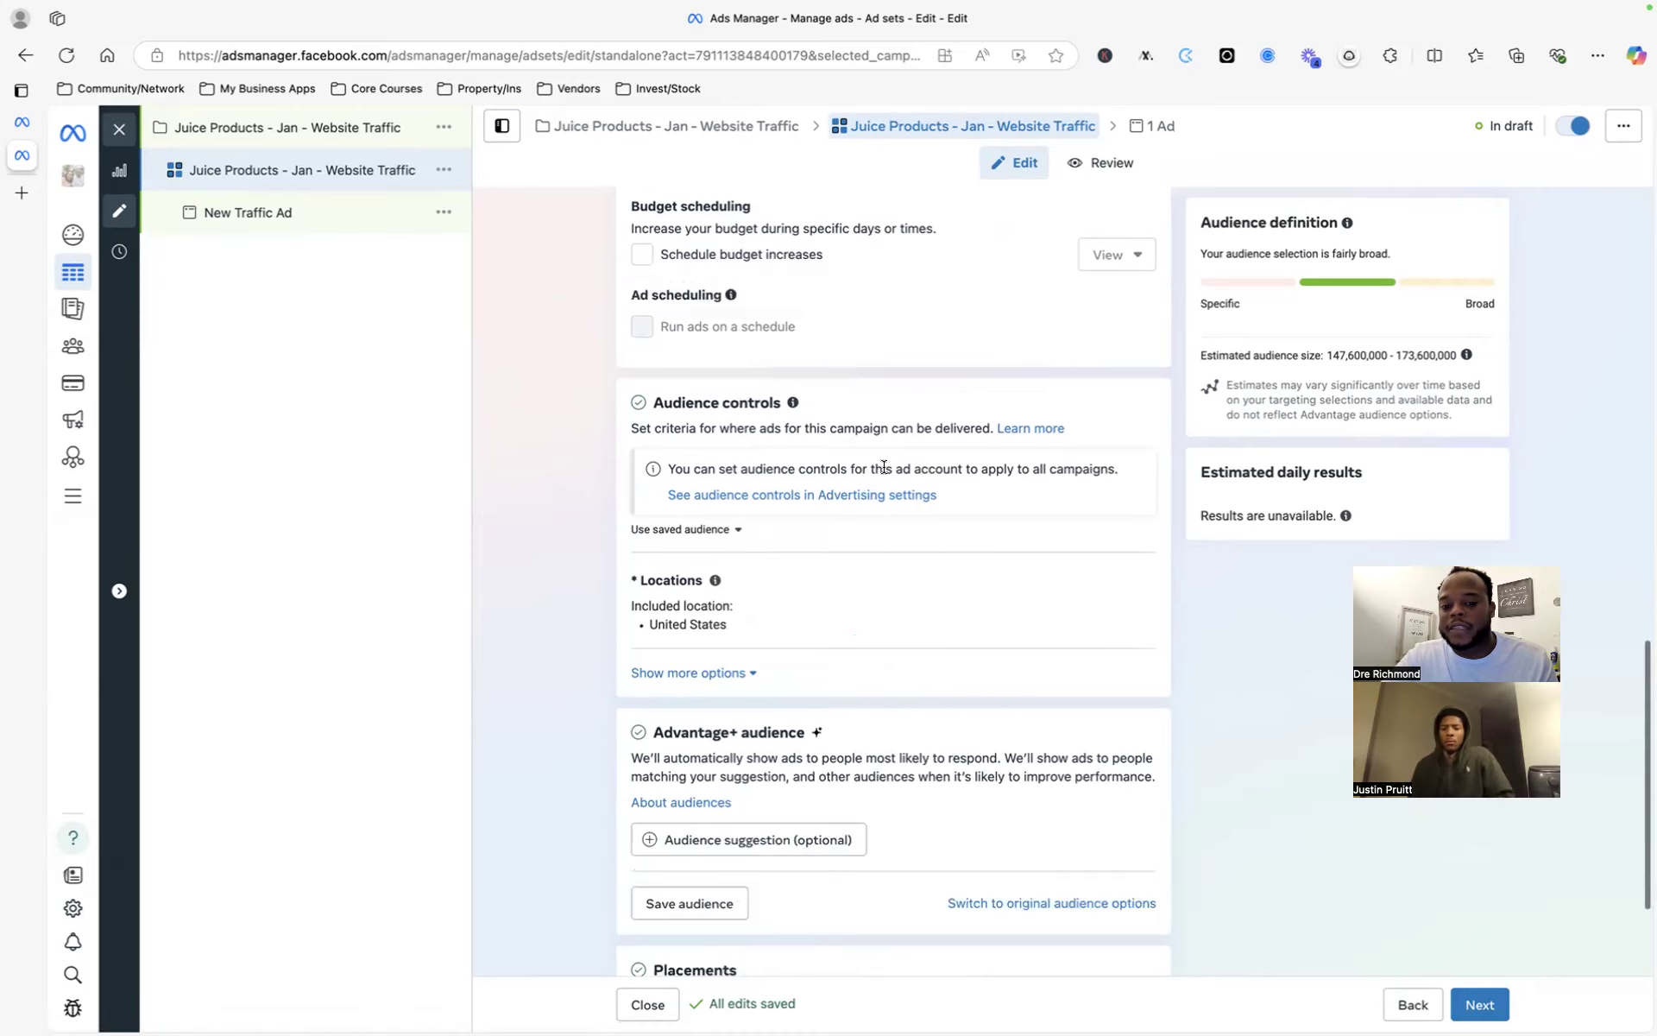
{"action": "scroll", "coordinate": [904, 528], "scroll_direction": "down", "scroll_amount": 1}
{"action": "scroll", "coordinate": [821, 488], "scroll_direction": "down", "scroll_amount": 2}
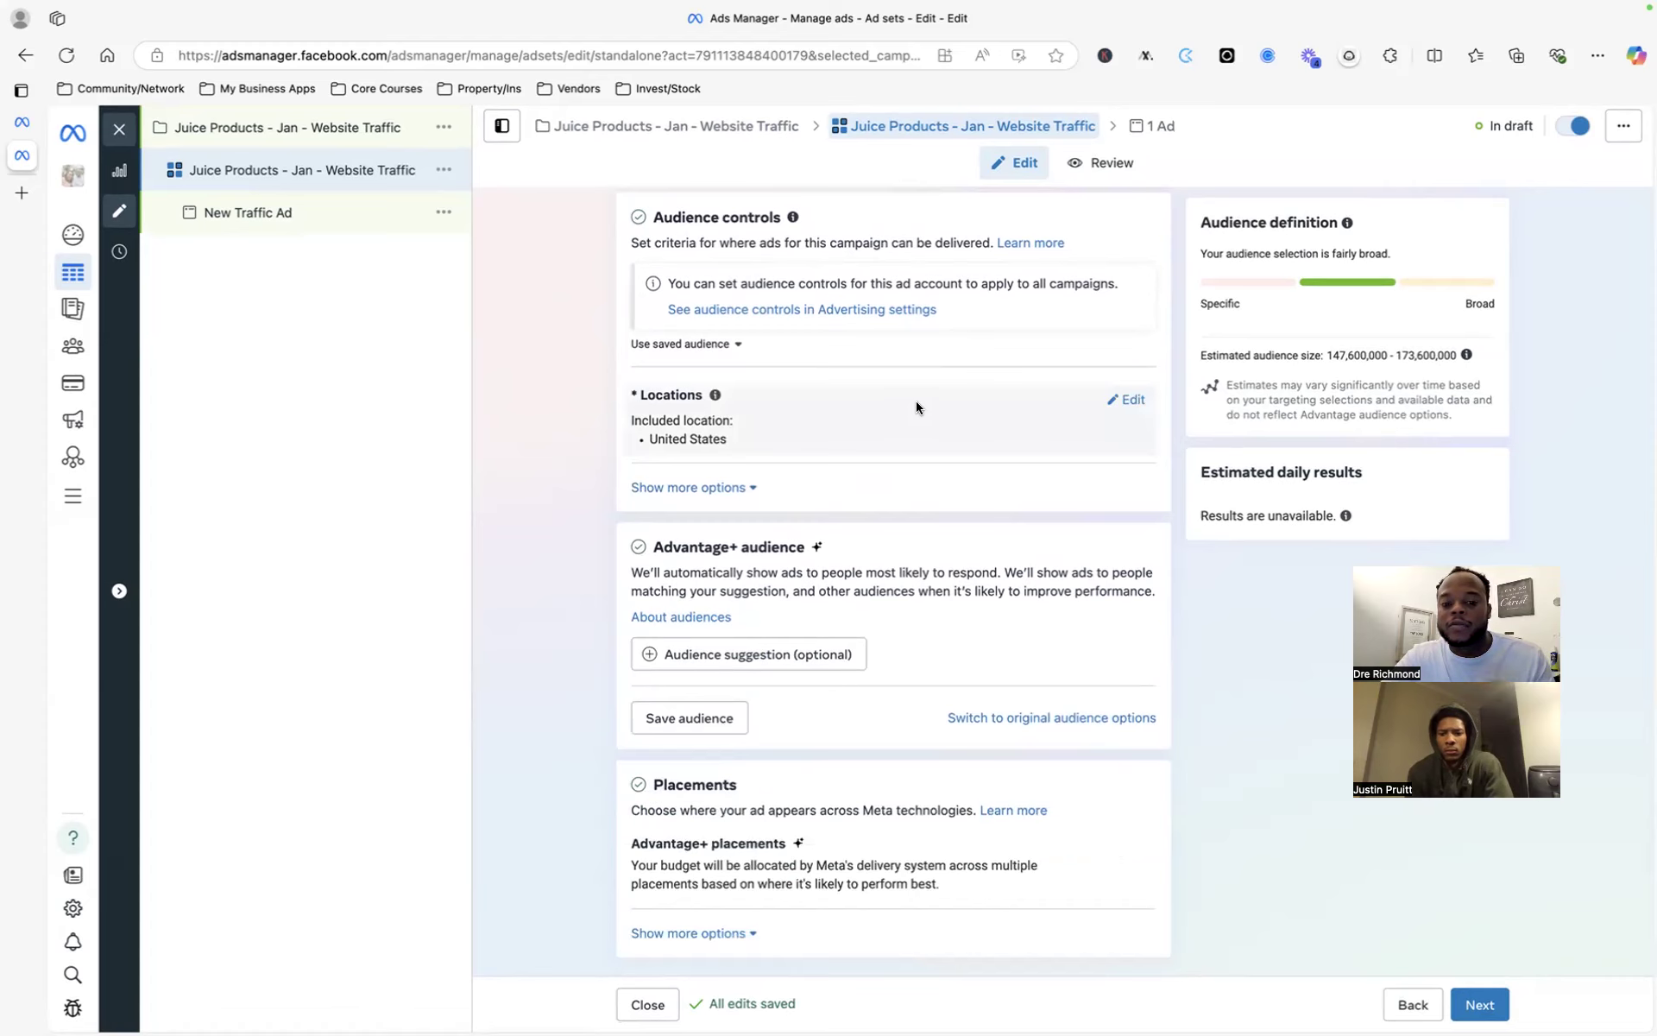
{"action": "left_click", "coordinate": [1109, 401]}
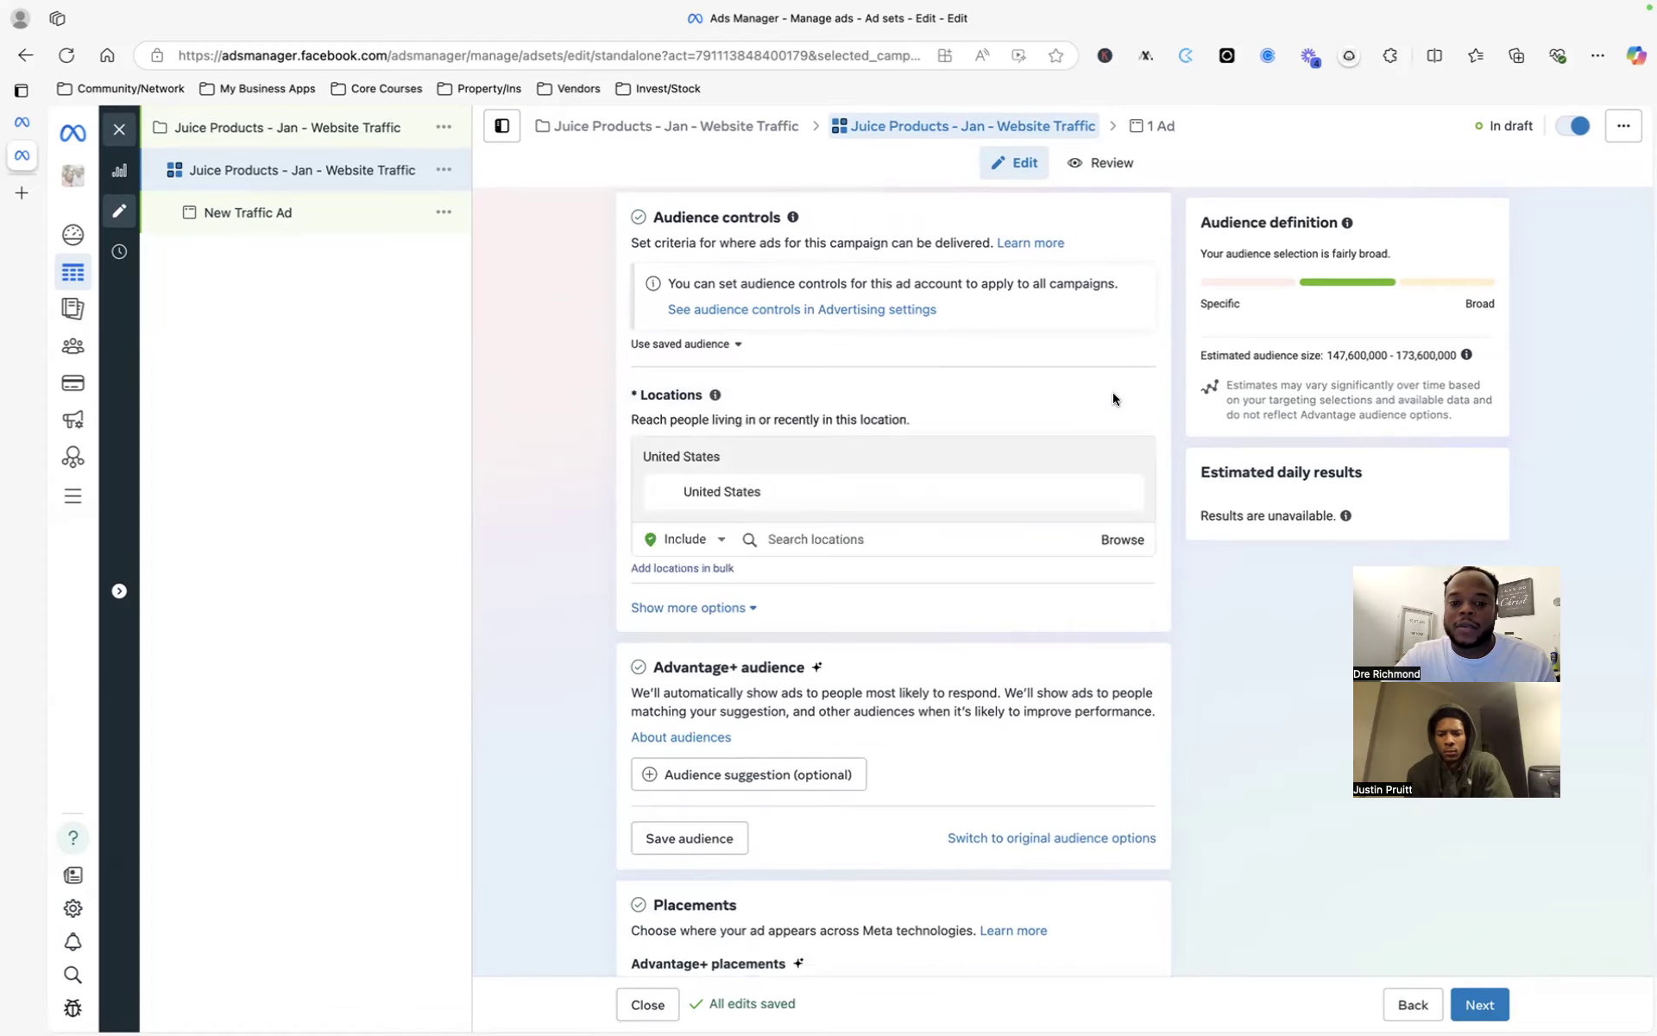
{"action": "left_click", "coordinate": [813, 540]}
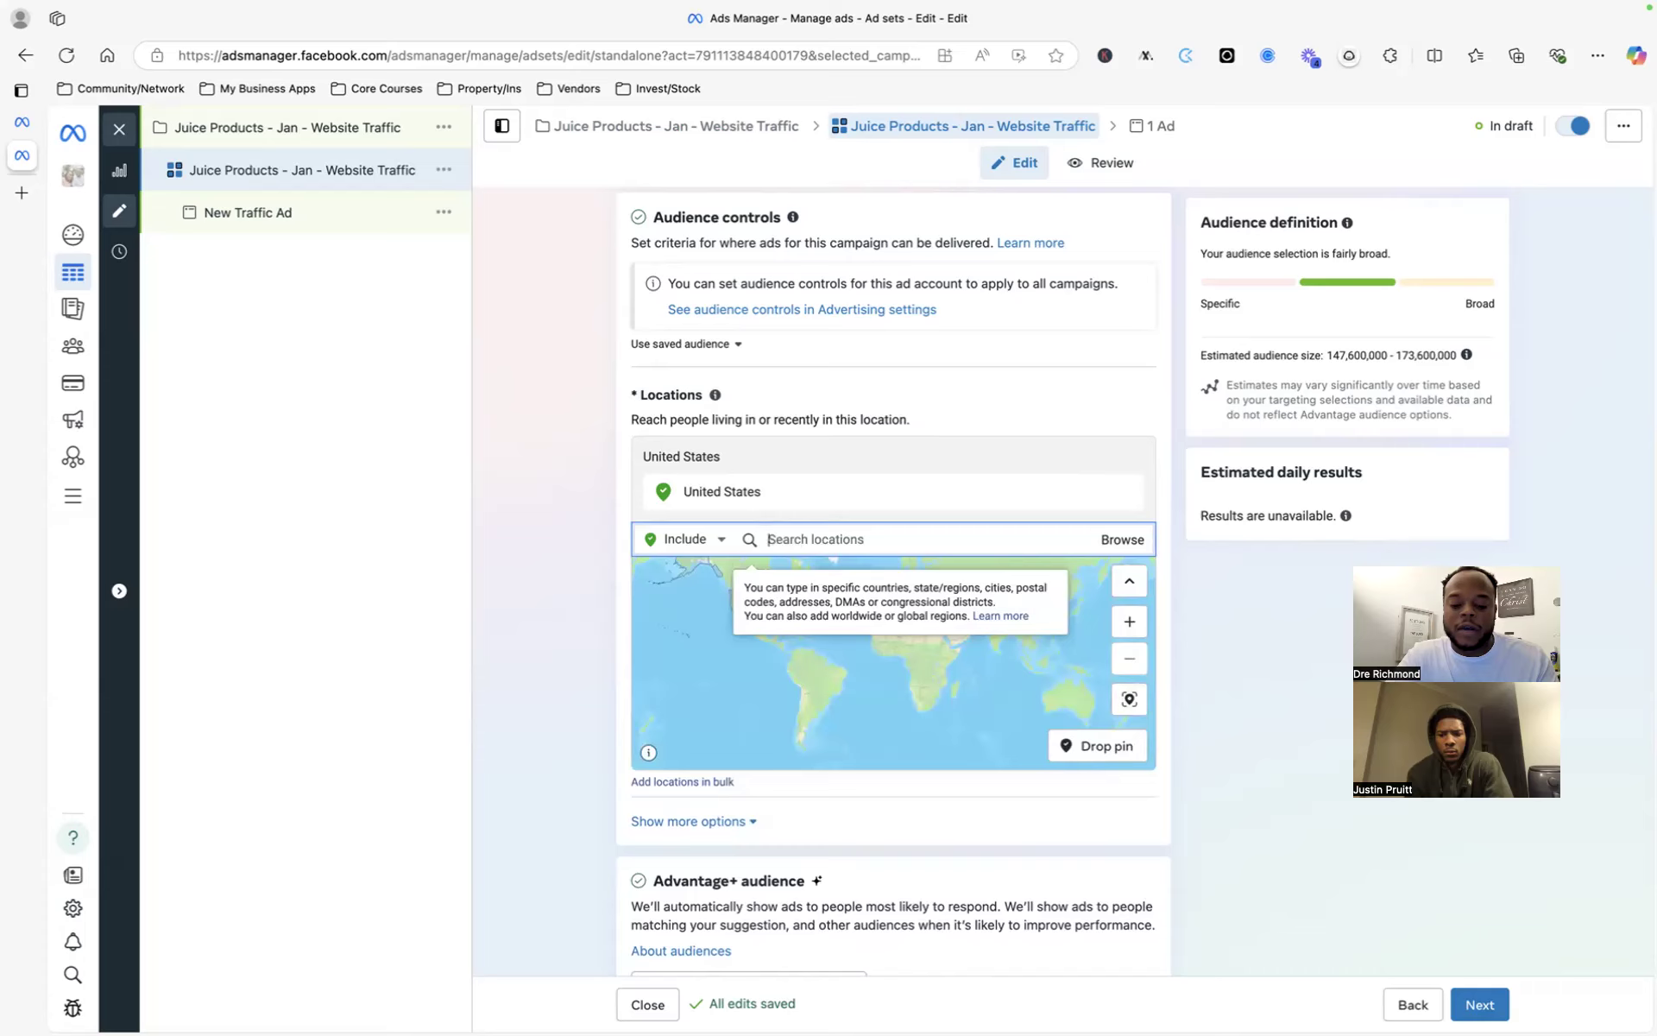
{"action": "type", "text": "Fayettevi"}
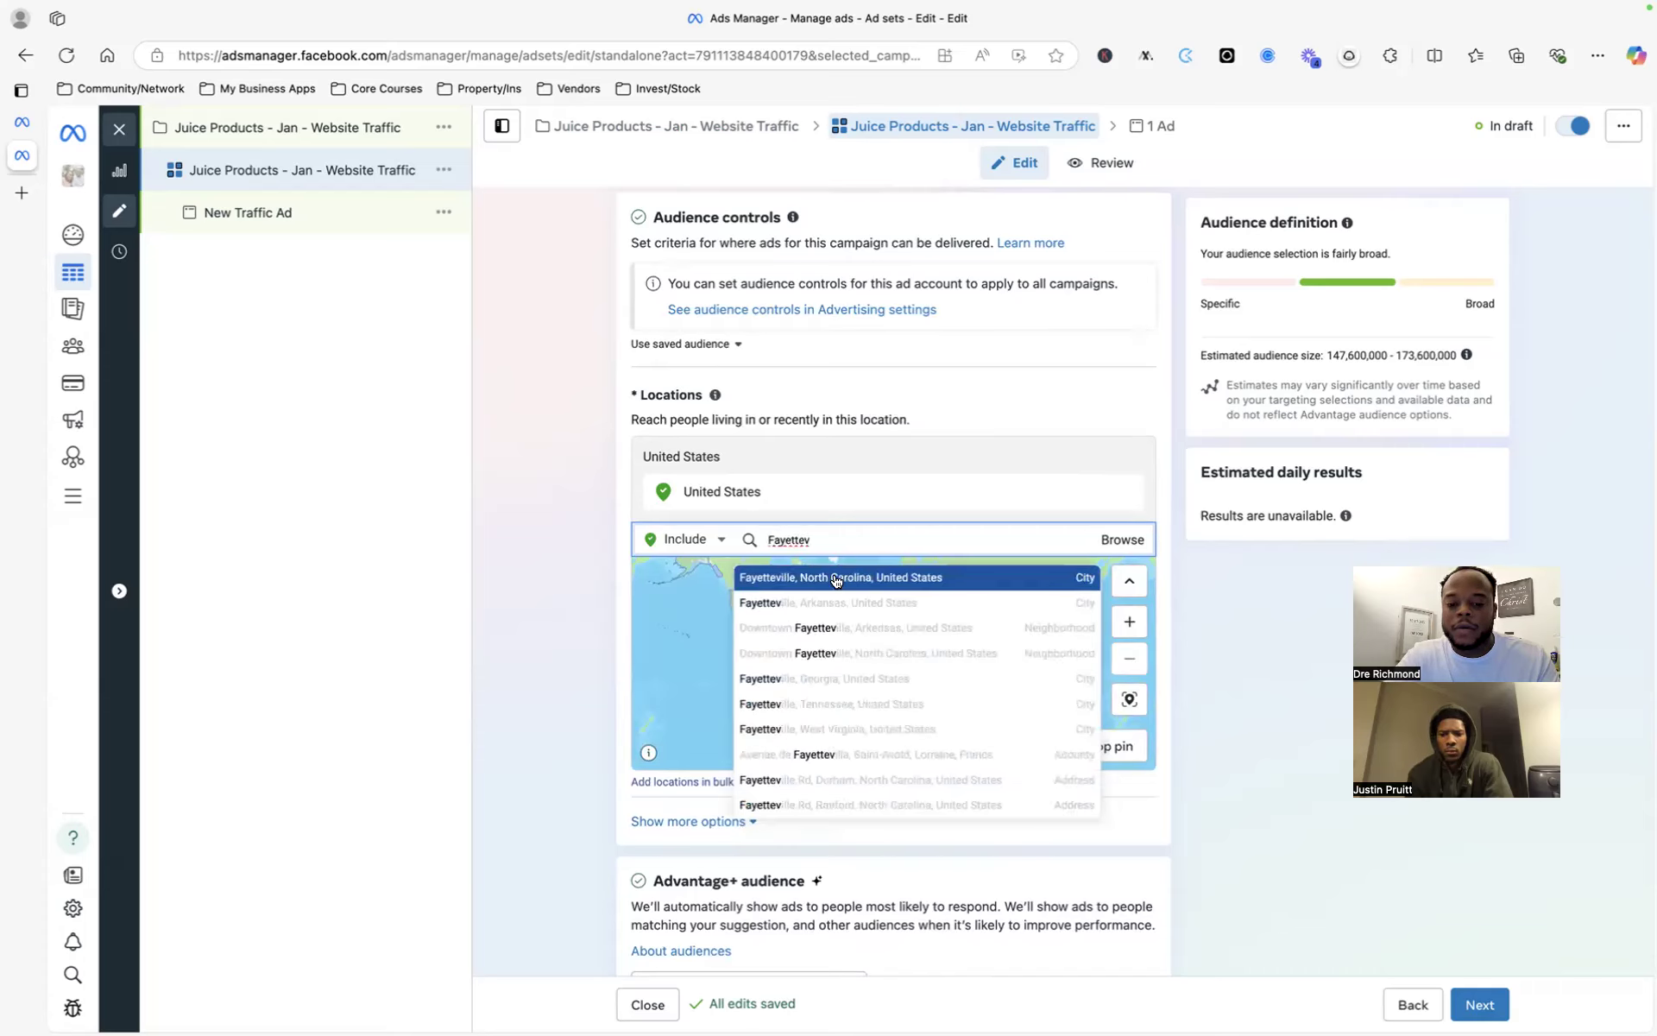
{"action": "left_click", "coordinate": [836, 579]}
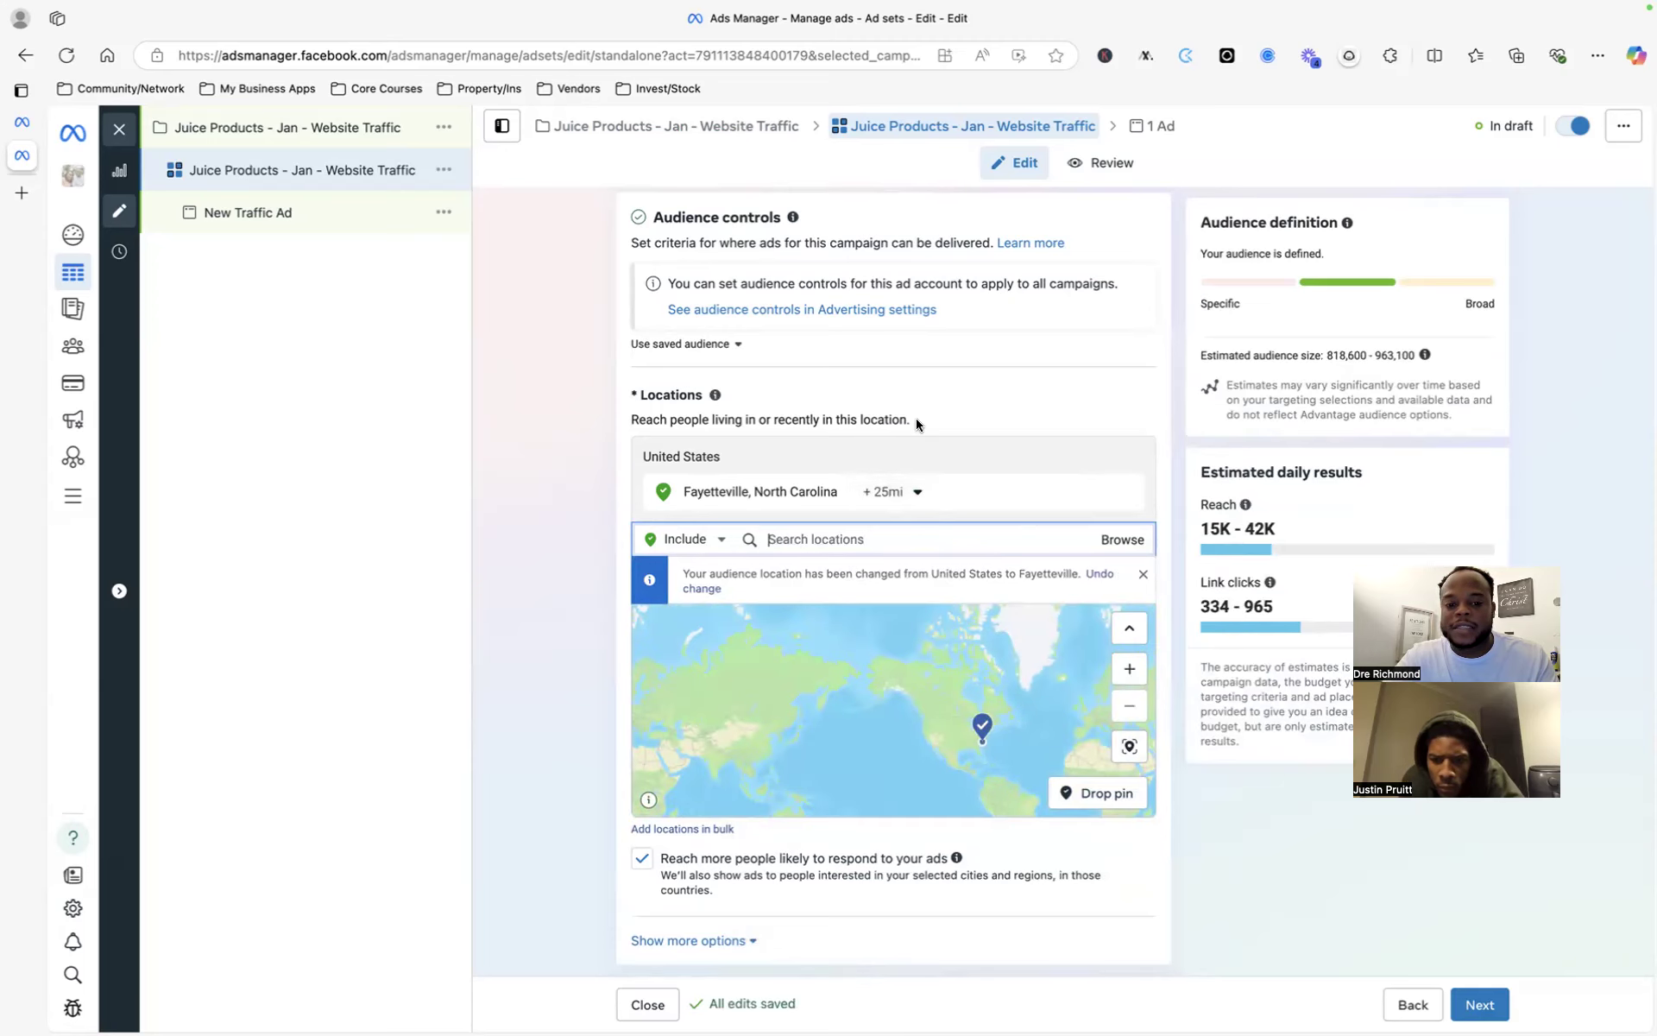
- Add New Jersey as a second targeted location
{"action": "scroll", "coordinate": [915, 418], "scroll_direction": "down", "scroll_amount": 2}
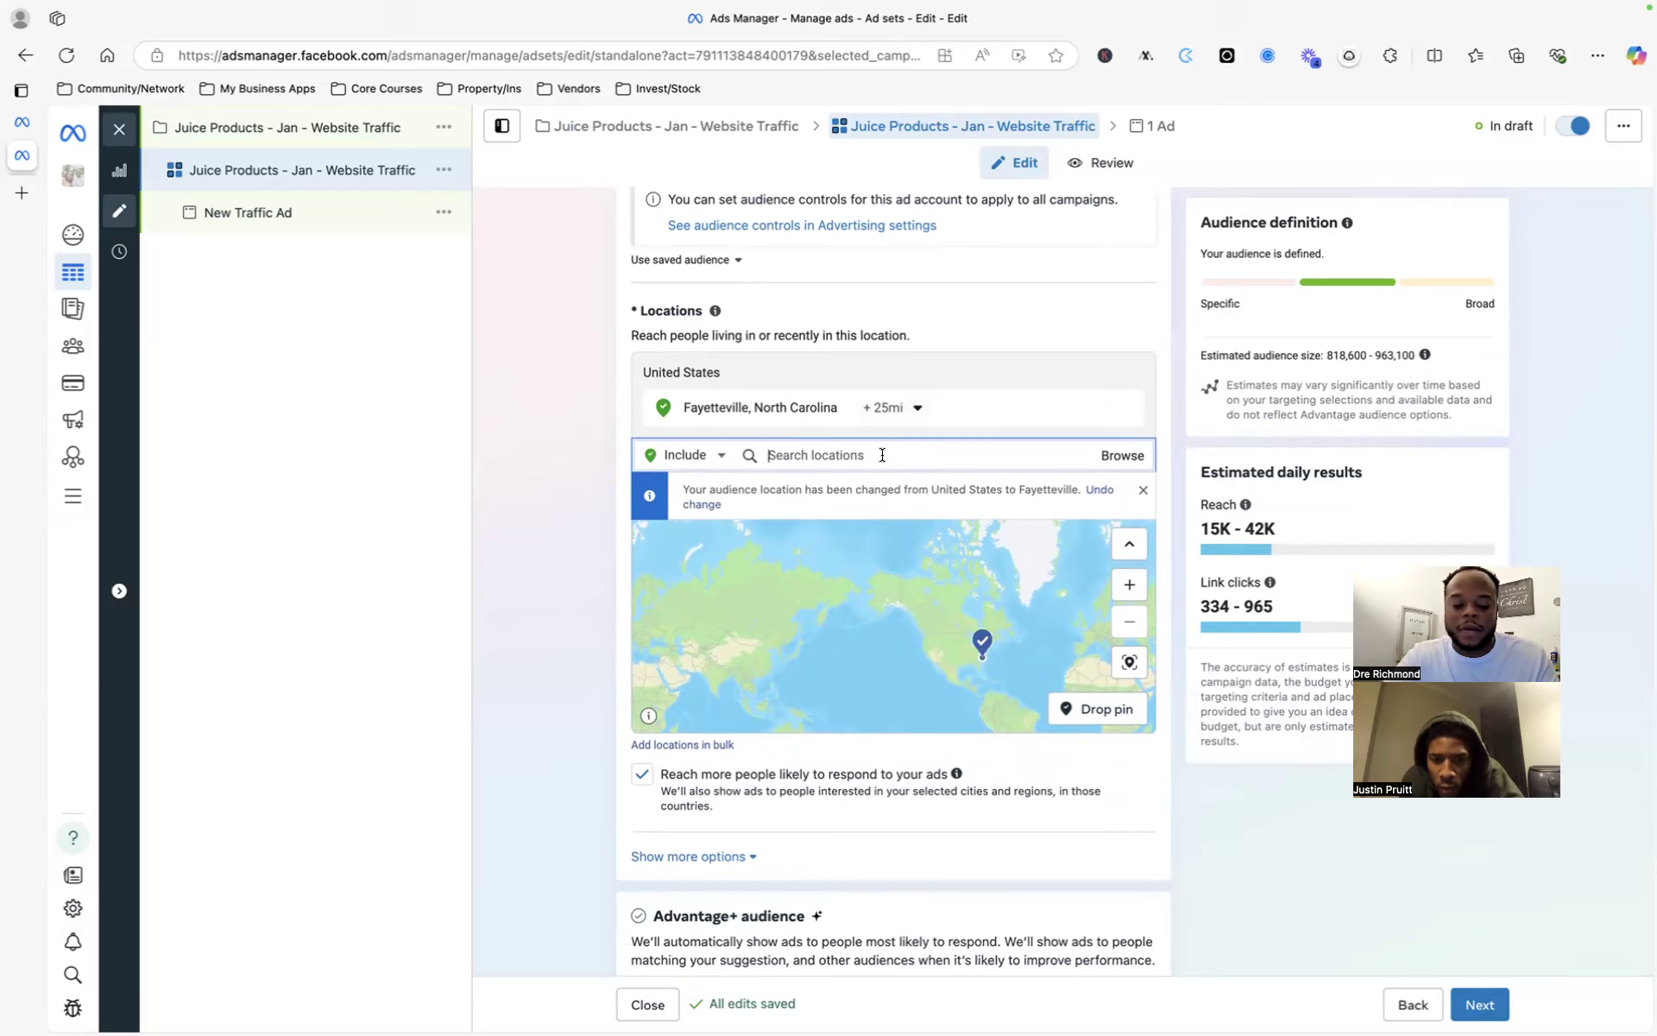
{"action": "type", "text": "New"}
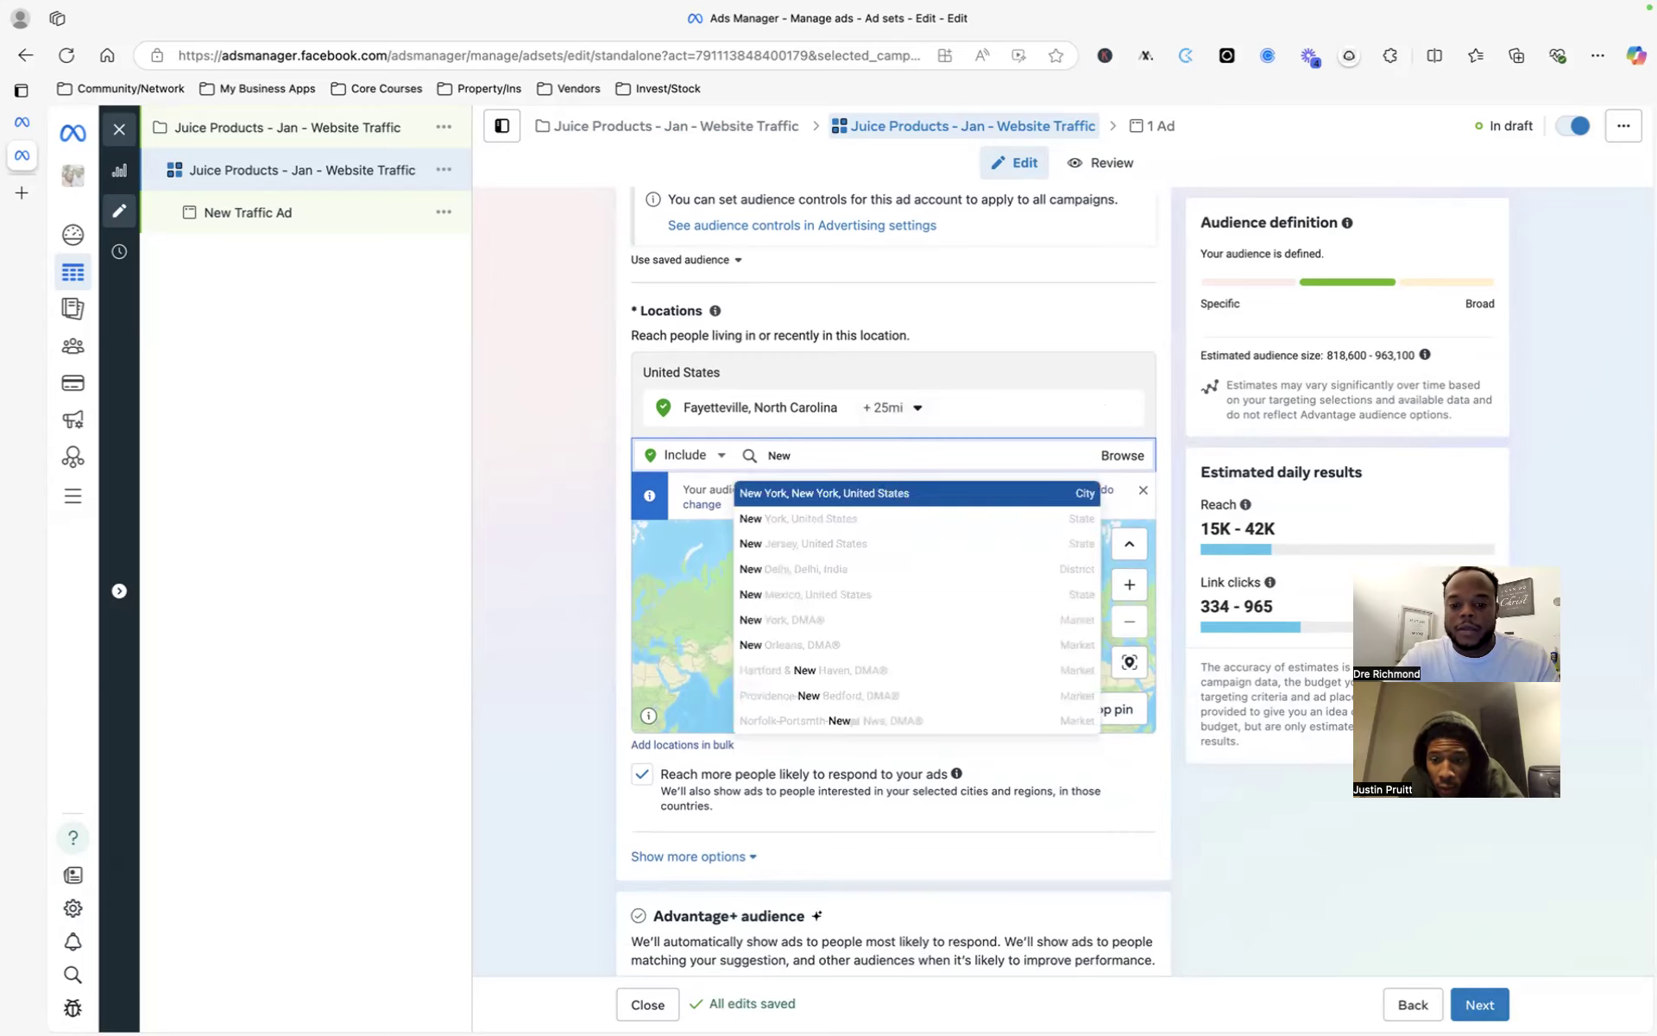
{"action": "left_click", "coordinate": [844, 538]}
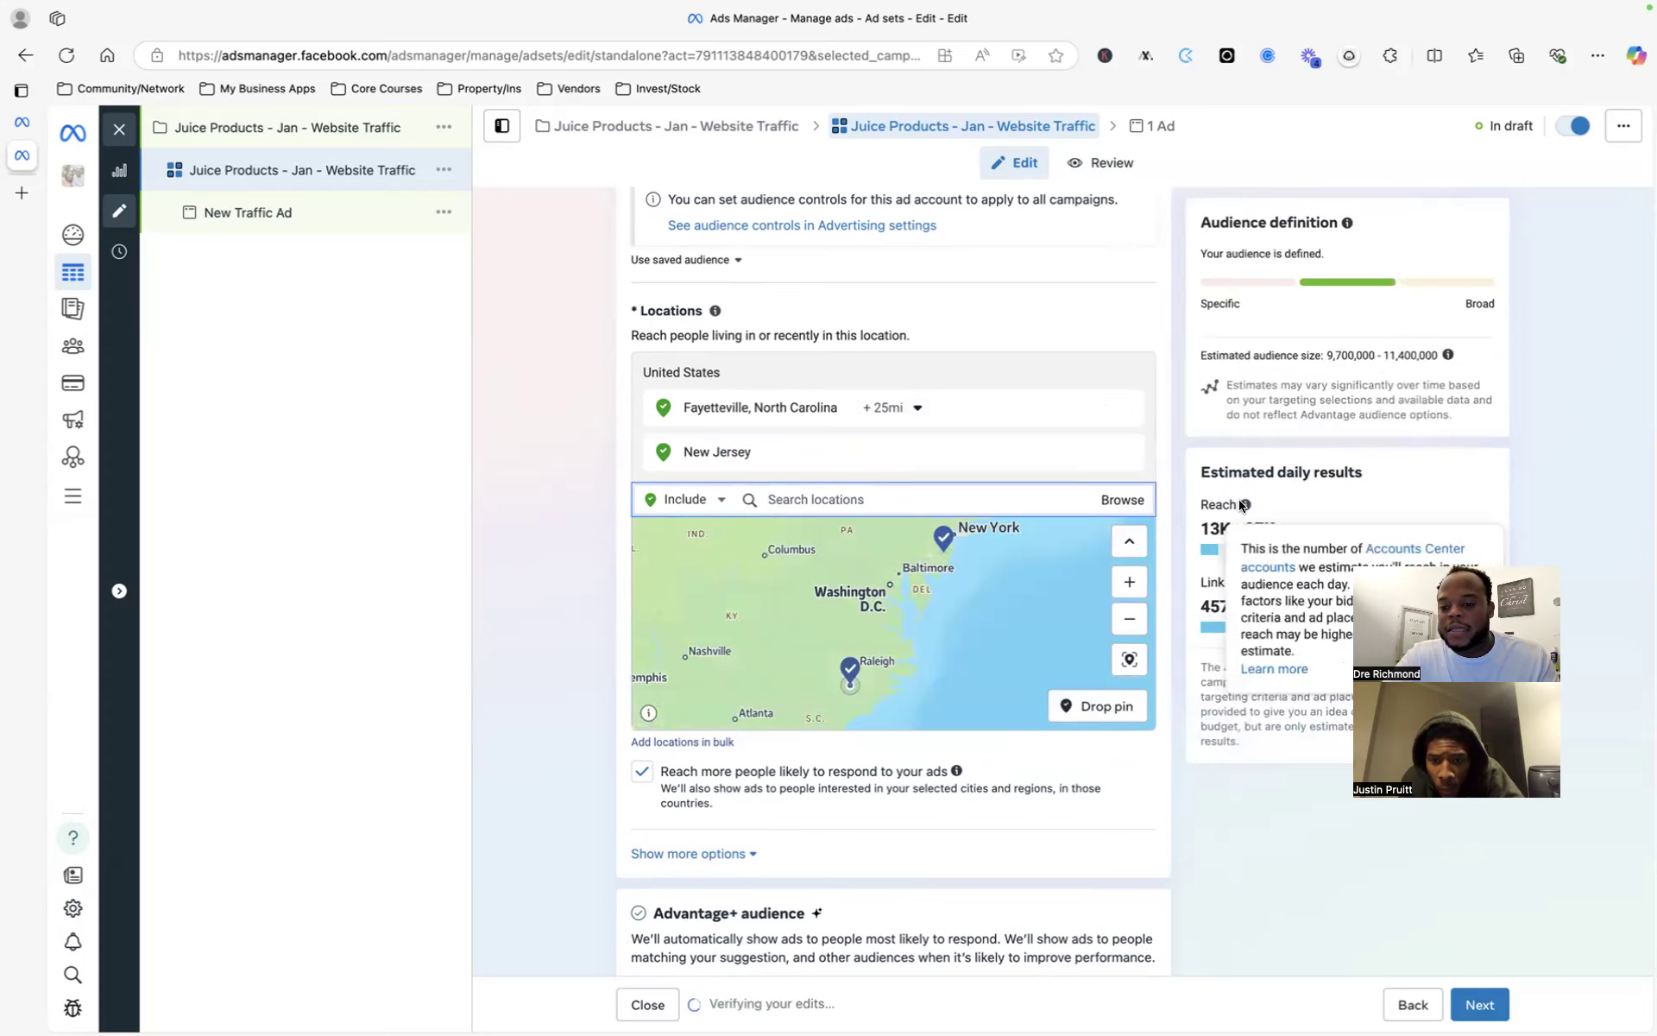
{"action": "scroll", "coordinate": [732, 418], "scroll_direction": "up", "scroll_amount": 1}
{"action": "scroll", "coordinate": [731, 418], "scroll_direction": "up", "scroll_amount": 10}
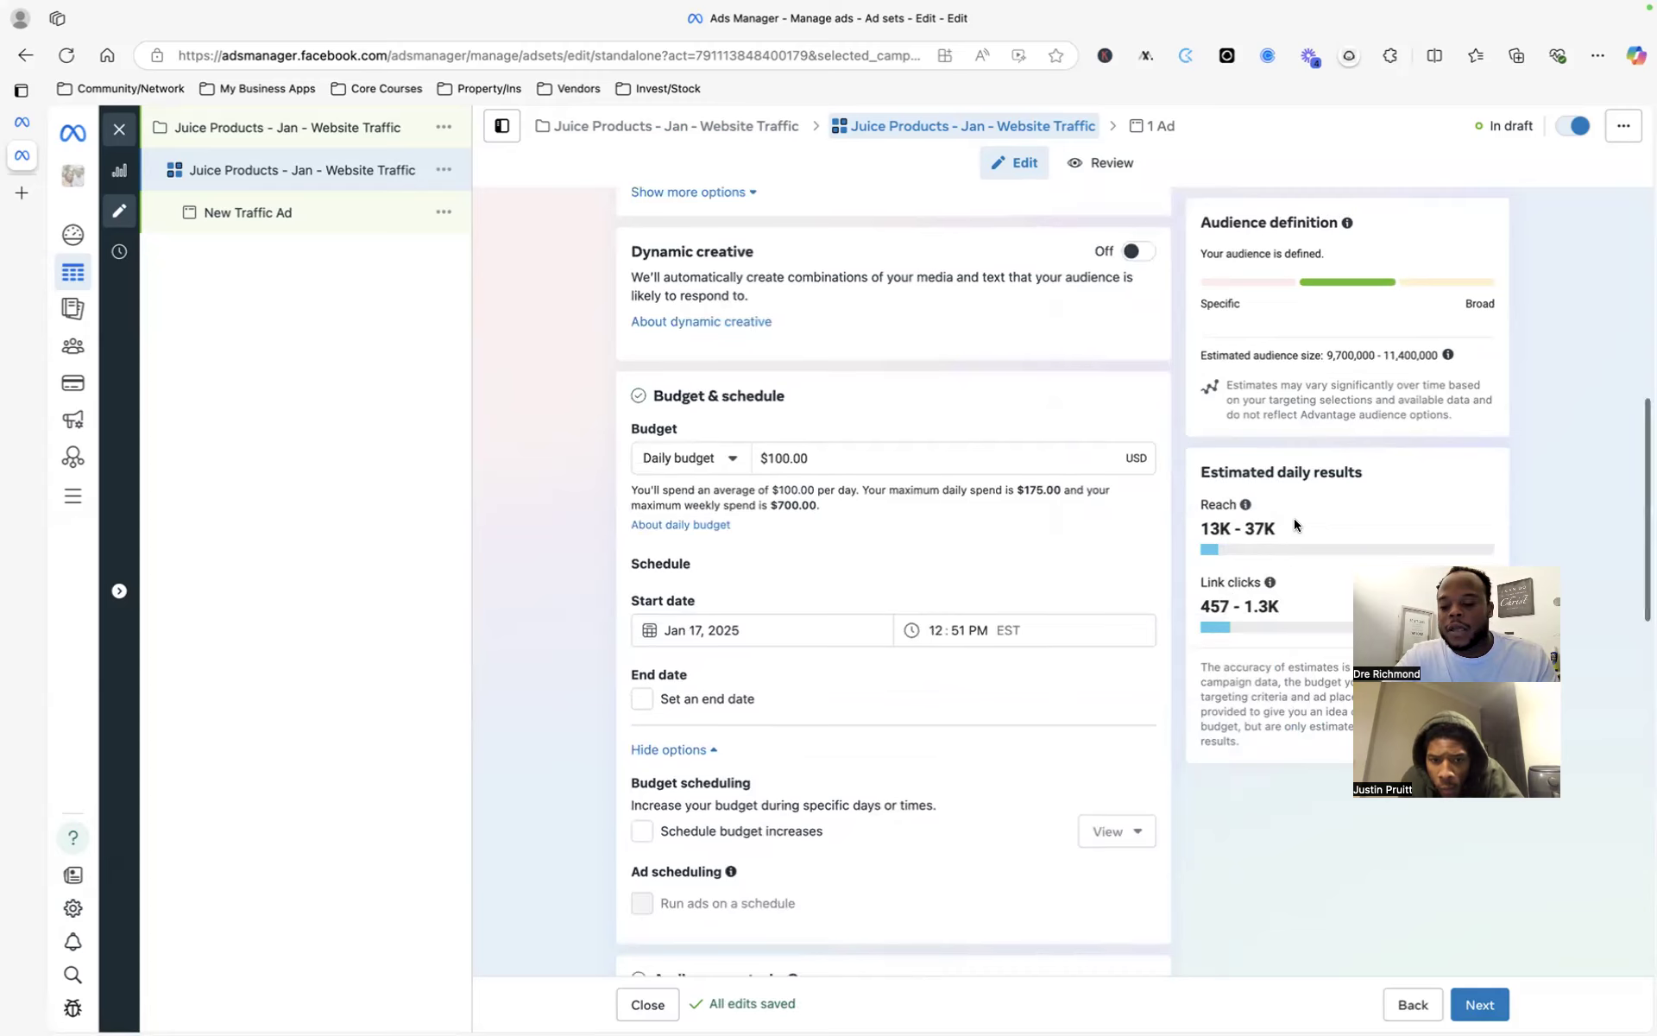
- Remove New Jersey, leaving only Fayetteville, North Carolina +25 mi targeted
{"action": "scroll", "coordinate": [1293, 518], "scroll_direction": "down", "scroll_amount": 3}
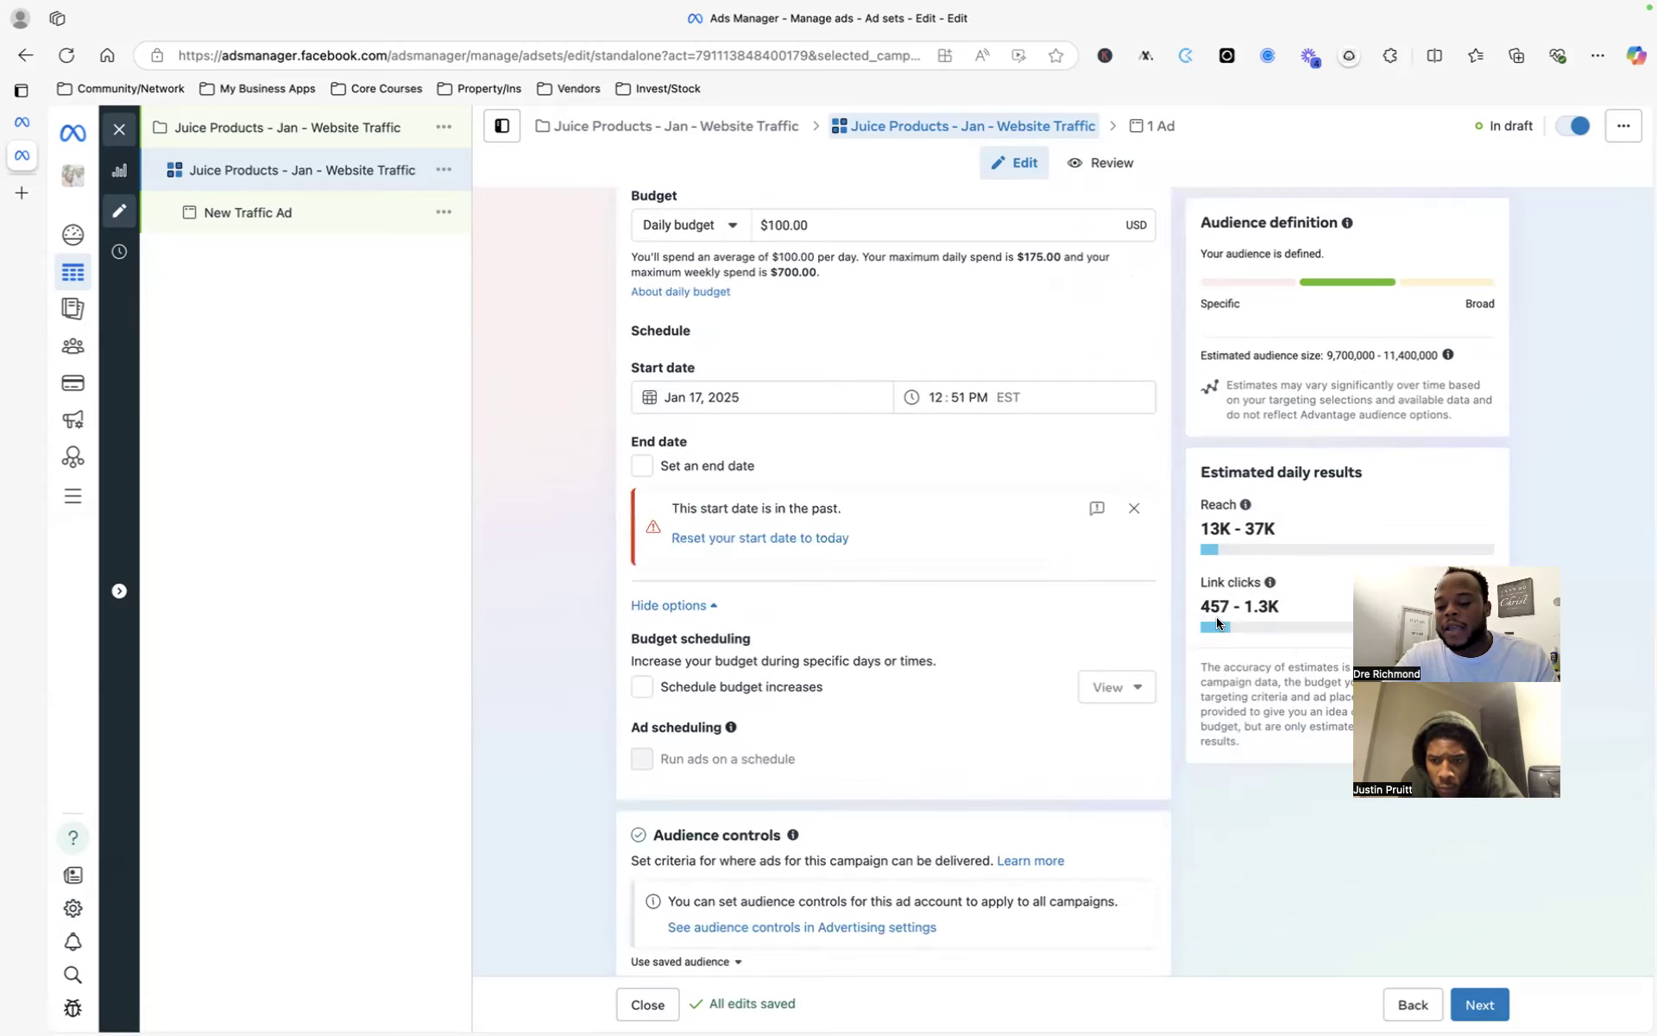
{"action": "left_click_drag", "start_coordinate": [1206, 607], "coordinate": [1276, 608]}
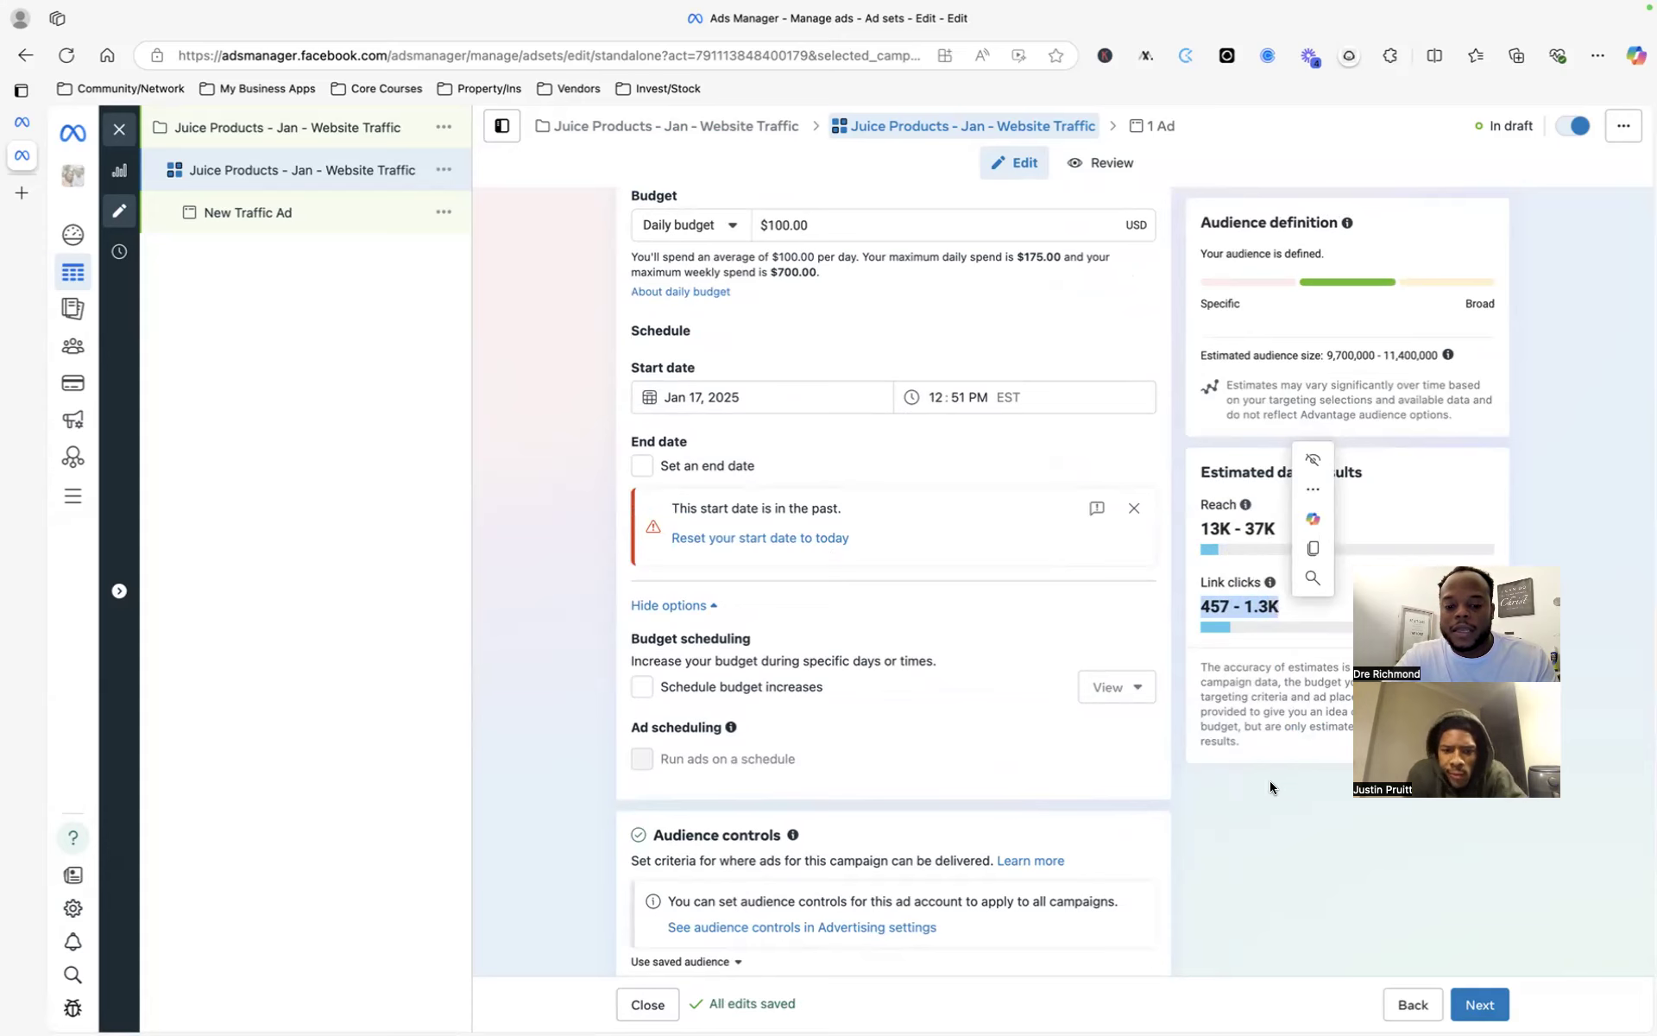
{"action": "scroll", "coordinate": [522, 603], "scroll_direction": "down", "scroll_amount": 8}
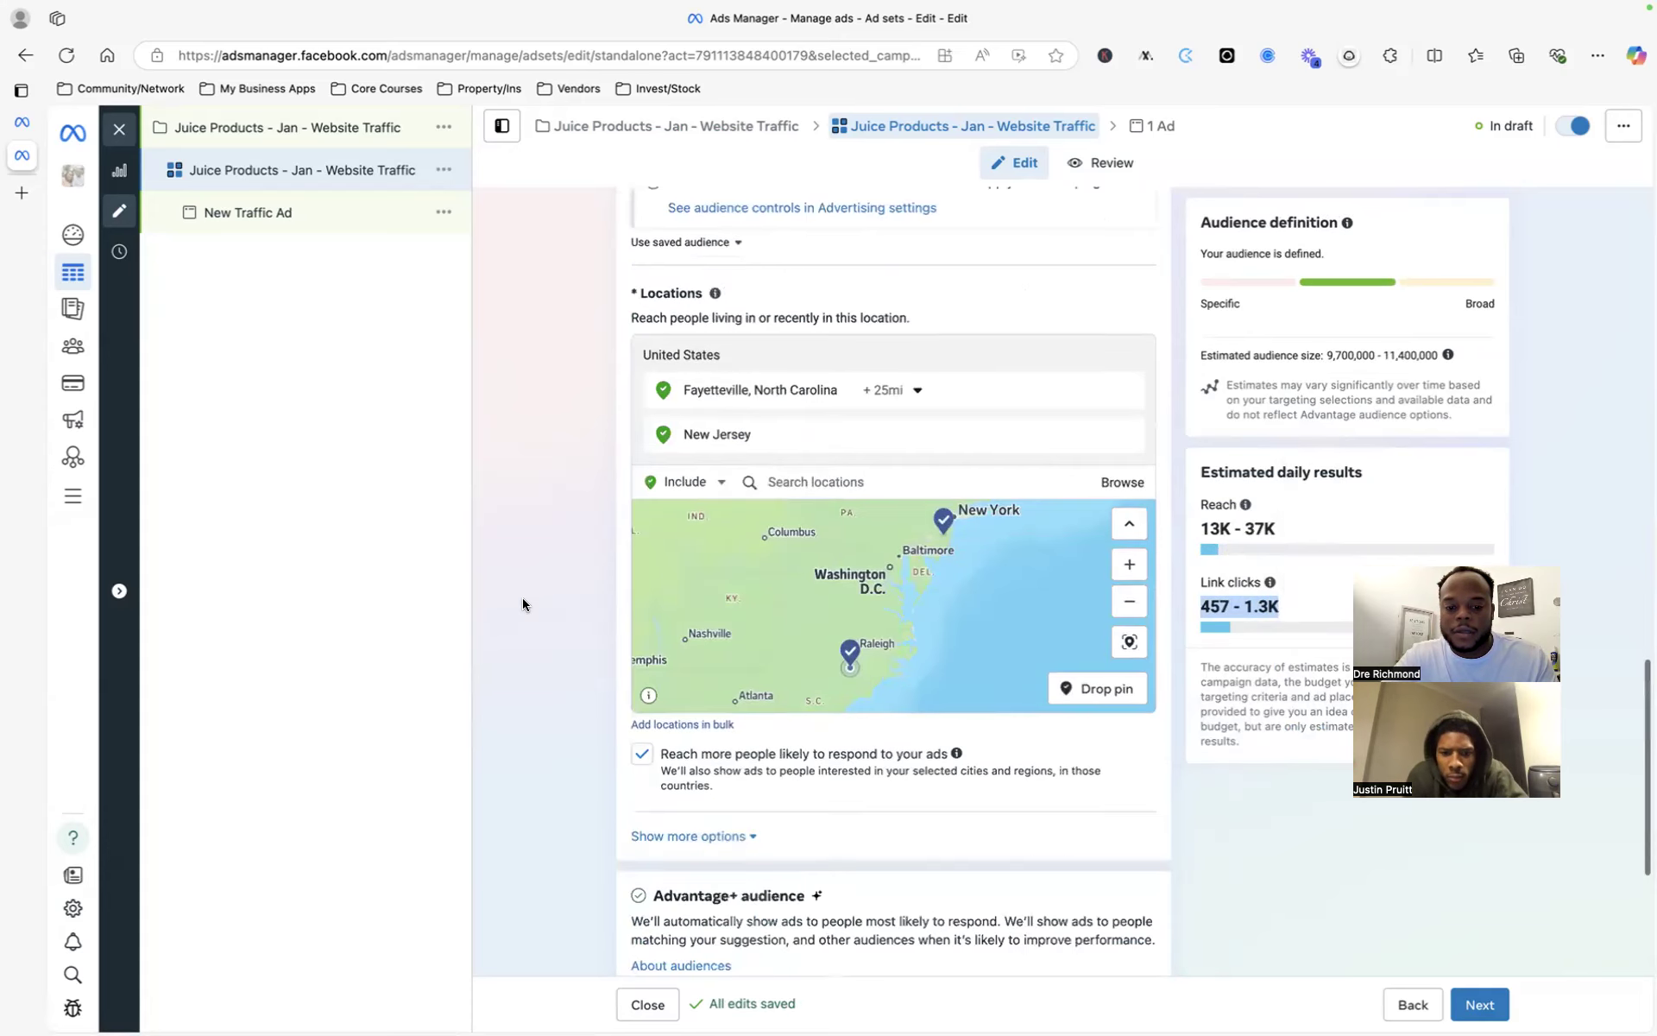
{"action": "left_click", "coordinate": [1123, 433]}
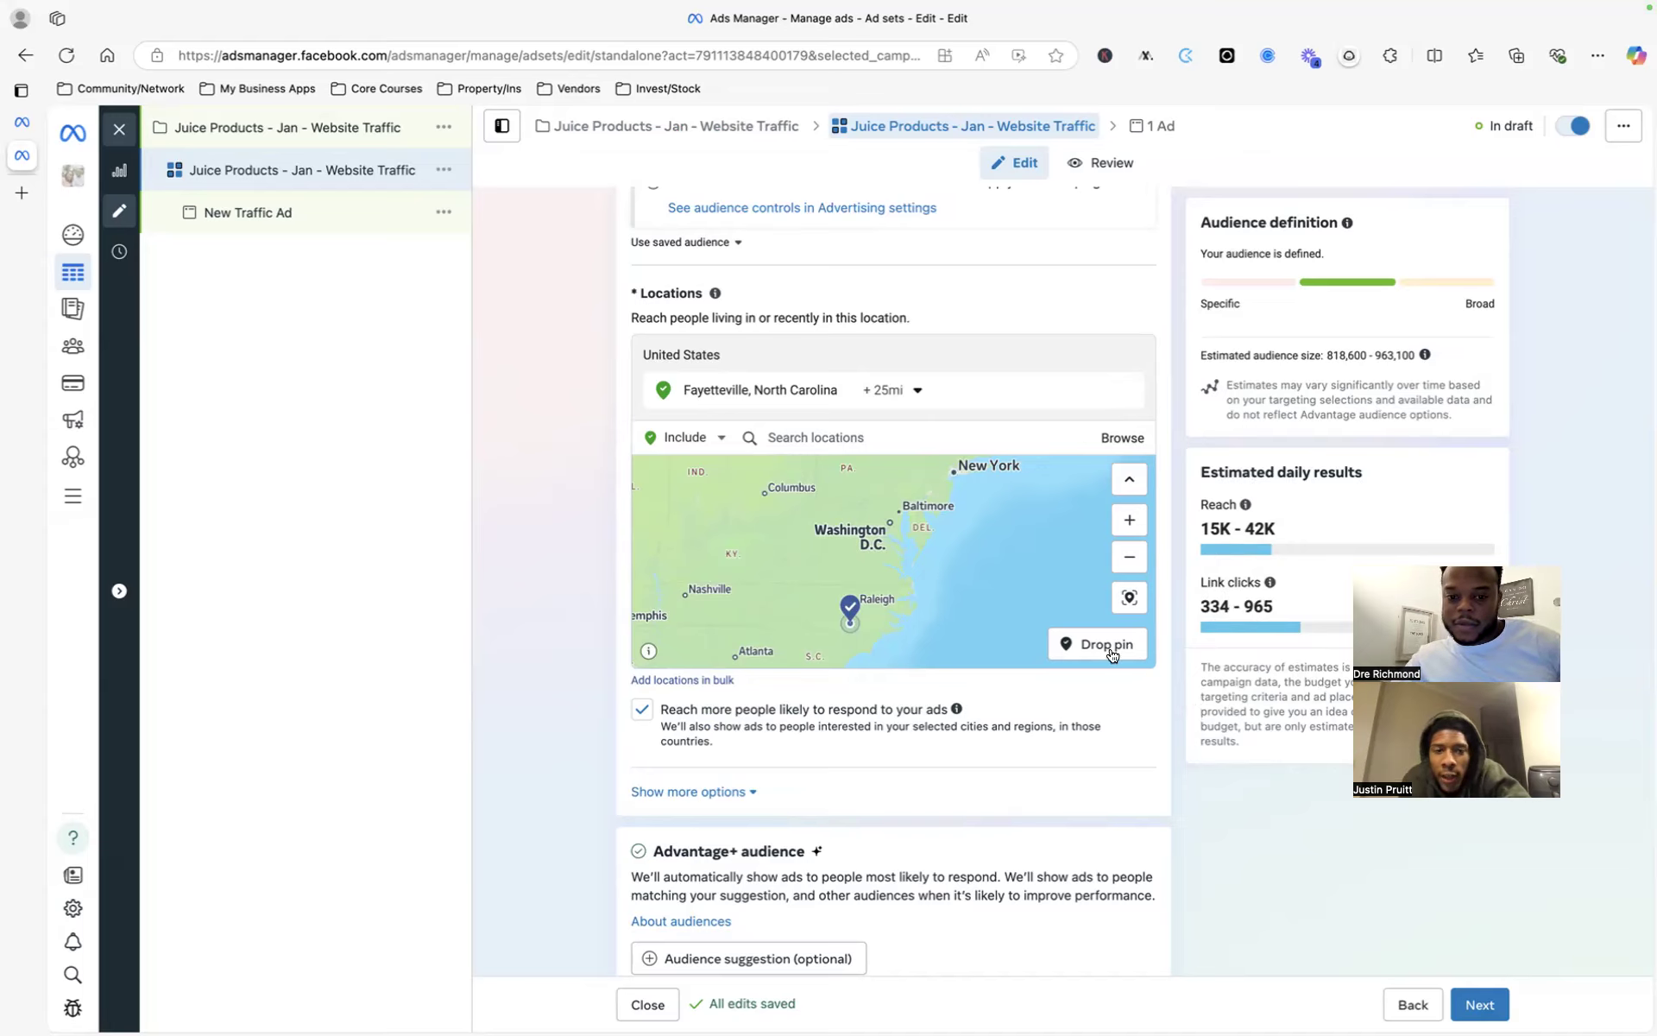
{"action": "scroll", "coordinate": [1113, 656], "scroll_direction": "up", "scroll_amount": 5}
{"action": "scroll", "coordinate": [1134, 443], "scroll_direction": "up", "scroll_amount": 4}
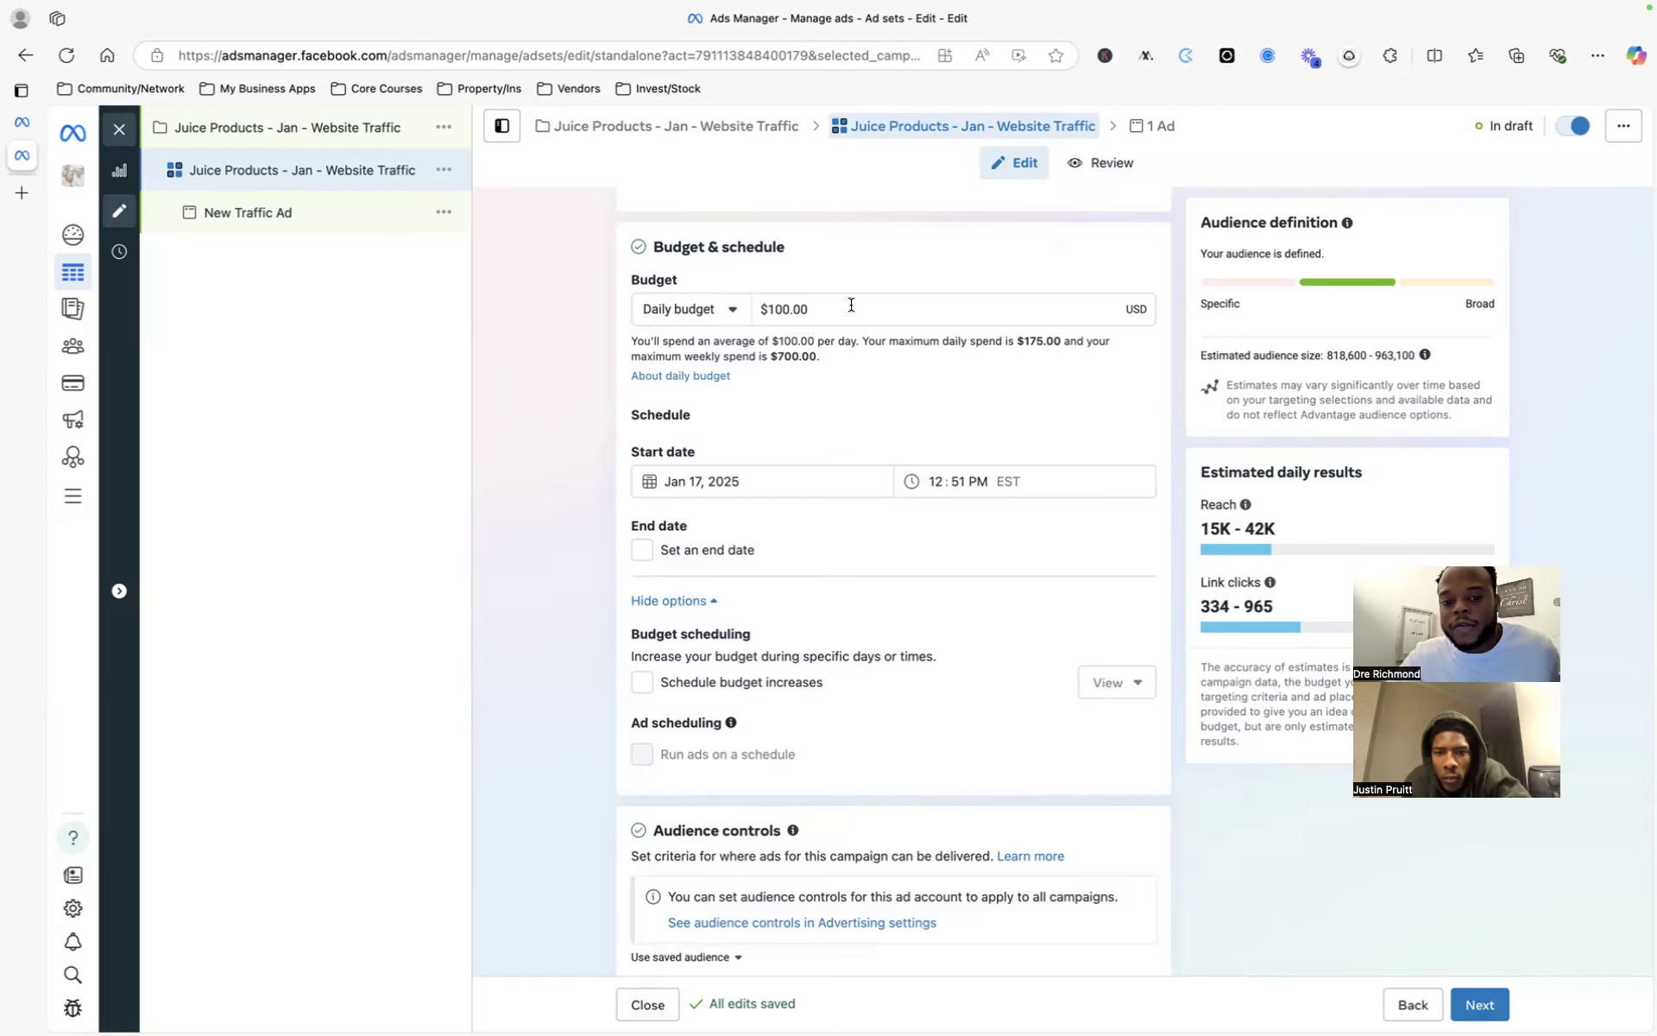
- Switch to a lifetime budget and replace $350.00 with $1,000
{"action": "left_click", "coordinate": [732, 311]}
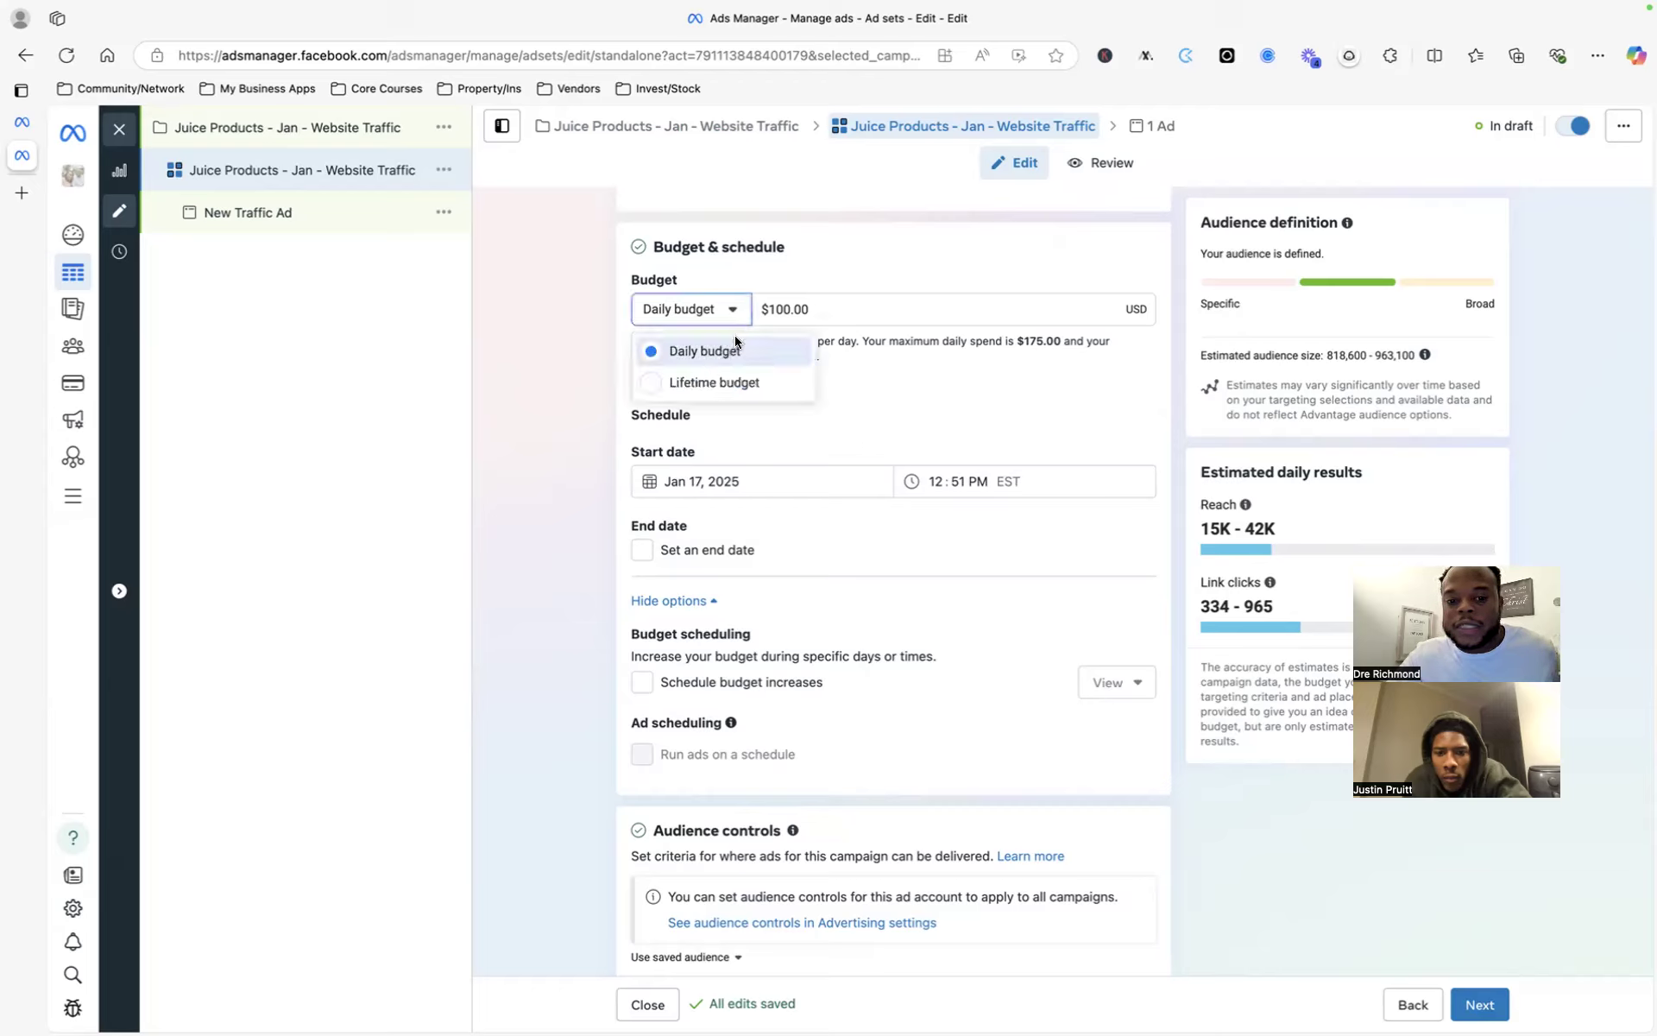
{"action": "left_click", "coordinate": [725, 383]}
{"action": "left_click", "coordinate": [867, 310]}
{"action": "left_click_drag", "start_coordinate": [868, 309], "coordinate": [774, 315]}
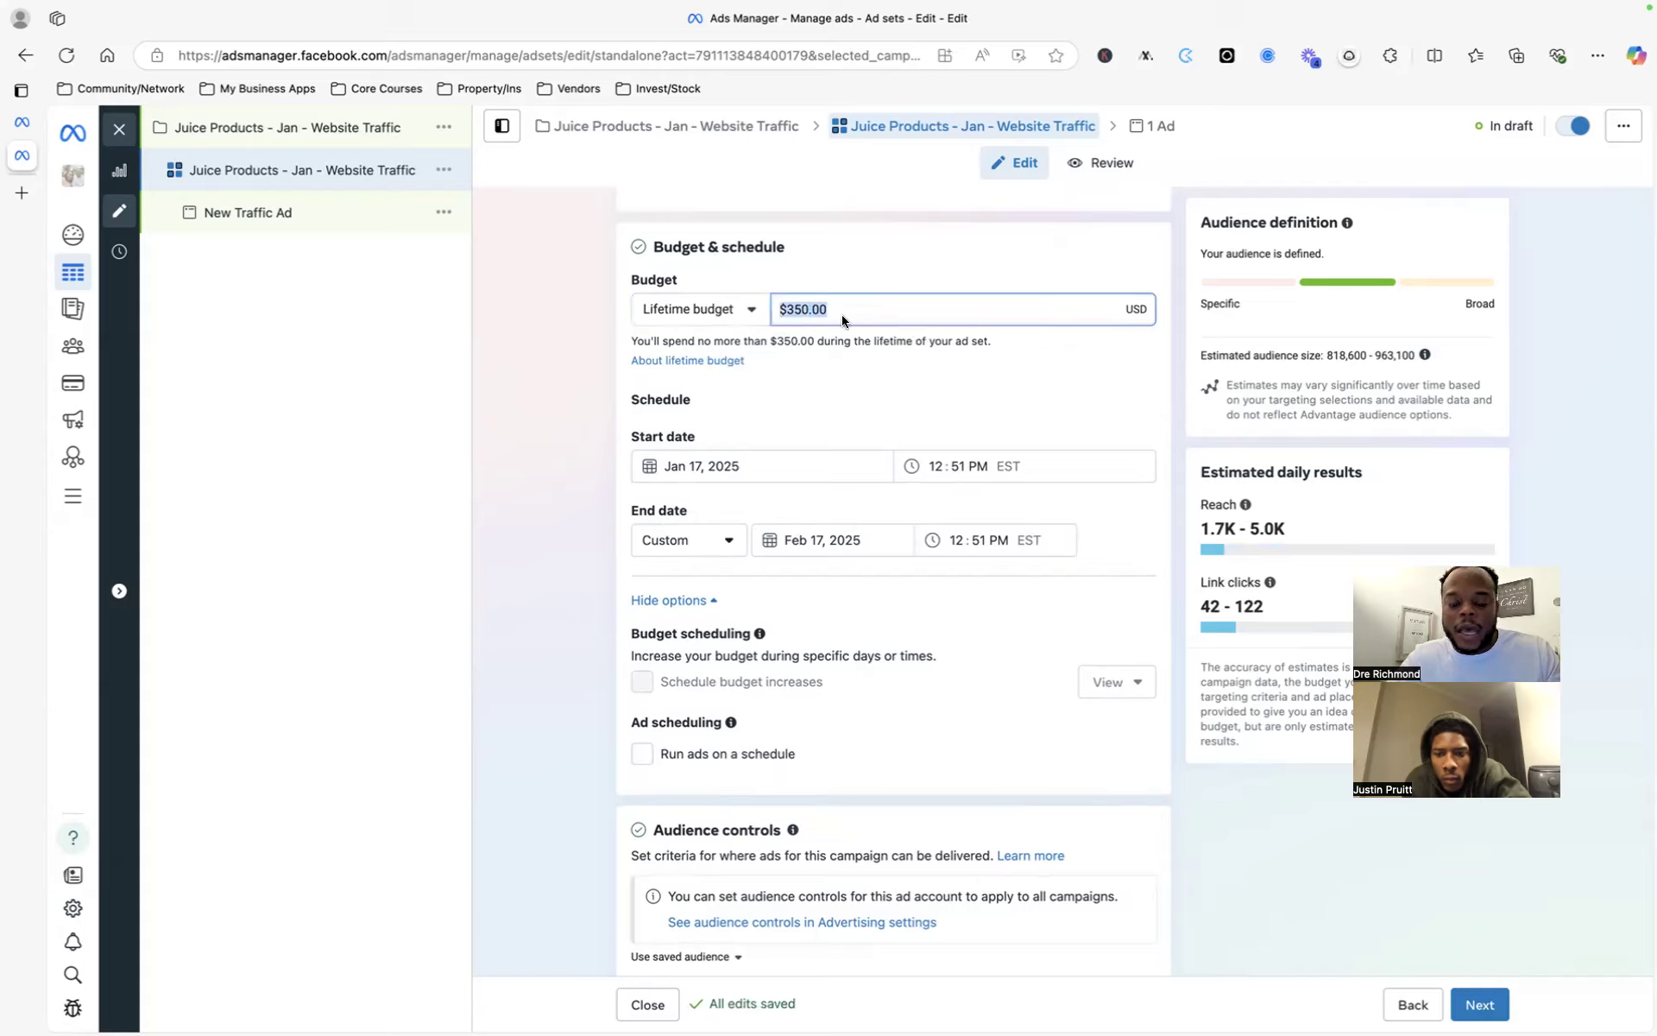
{"action": "type", "text": "1000"}
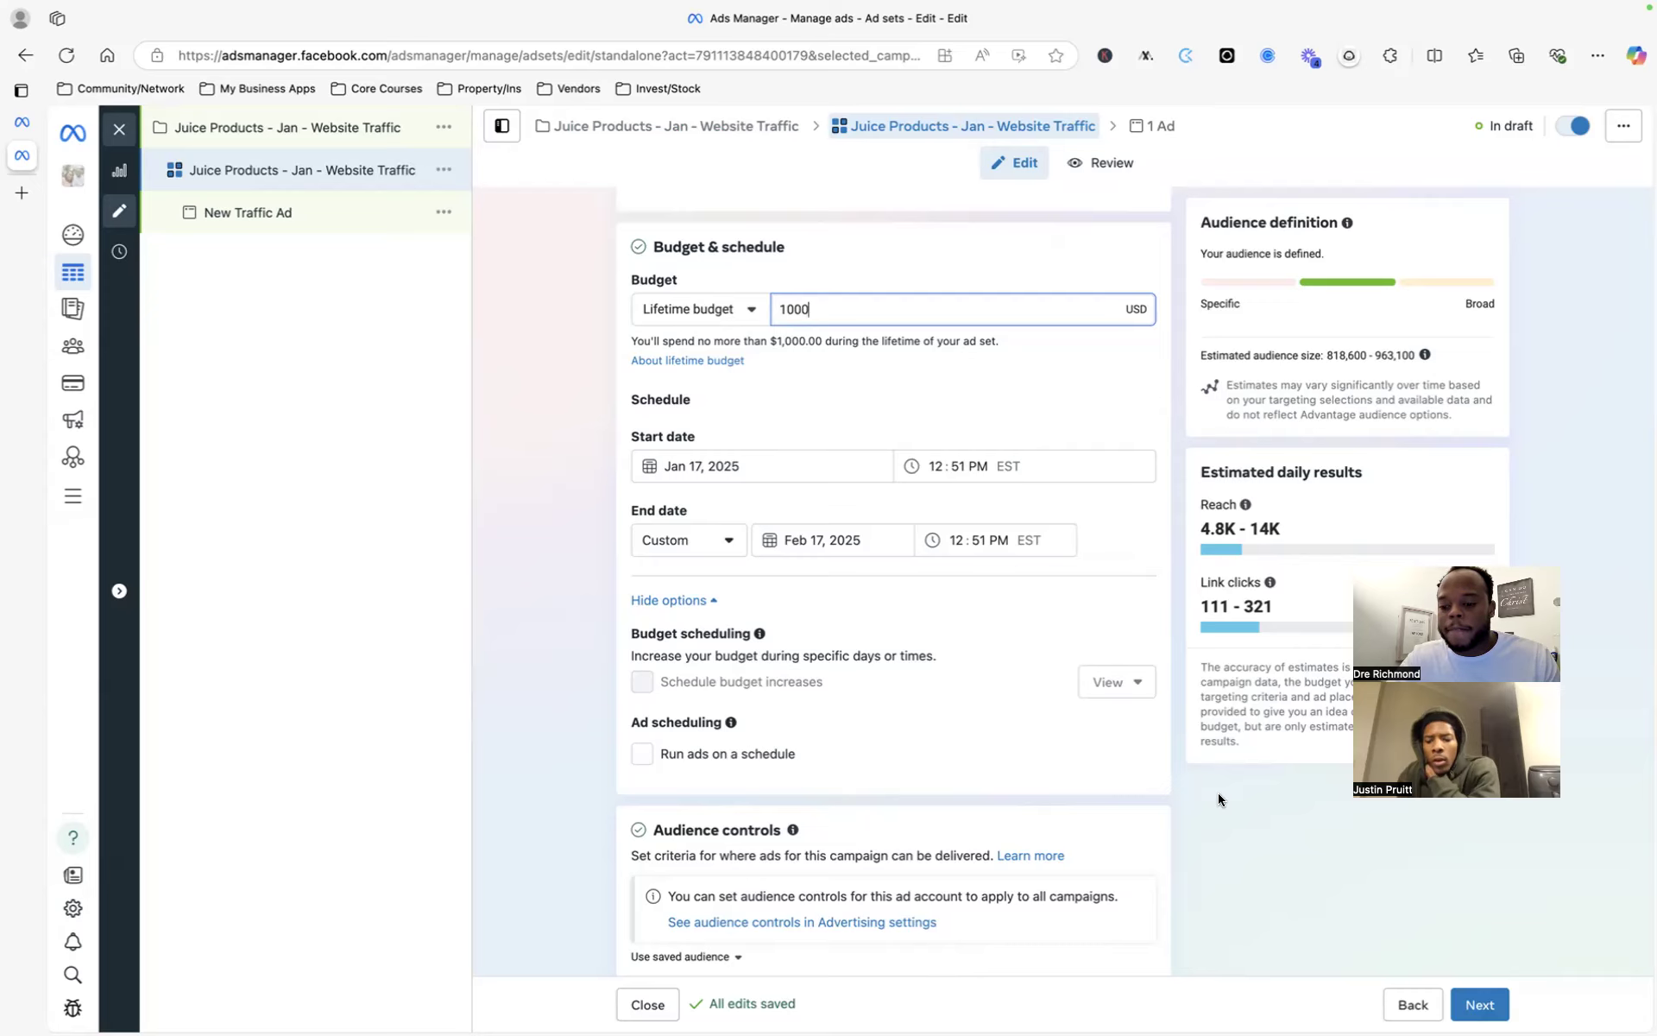
- Expand the extra location options: minimum age 18, excluded custom audiences and all languages
{"action": "scroll", "coordinate": [1218, 799], "scroll_direction": "down", "scroll_amount": 3}
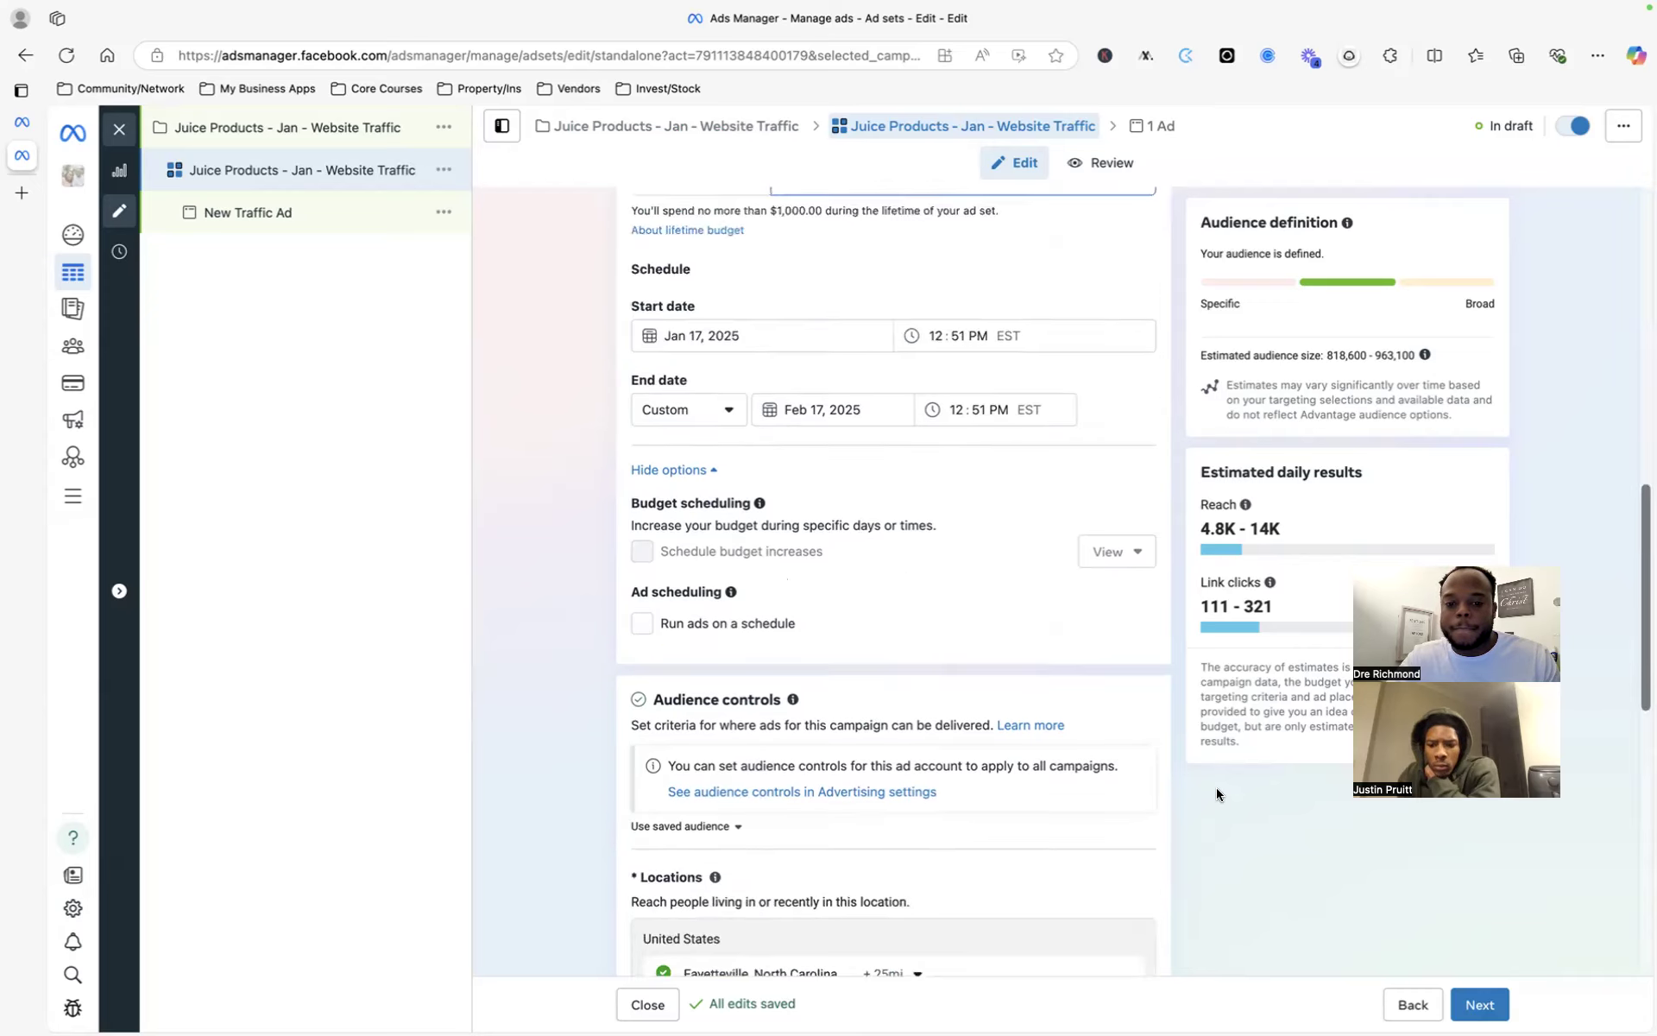
{"action": "scroll", "coordinate": [1027, 607], "scroll_direction": "down", "scroll_amount": 2}
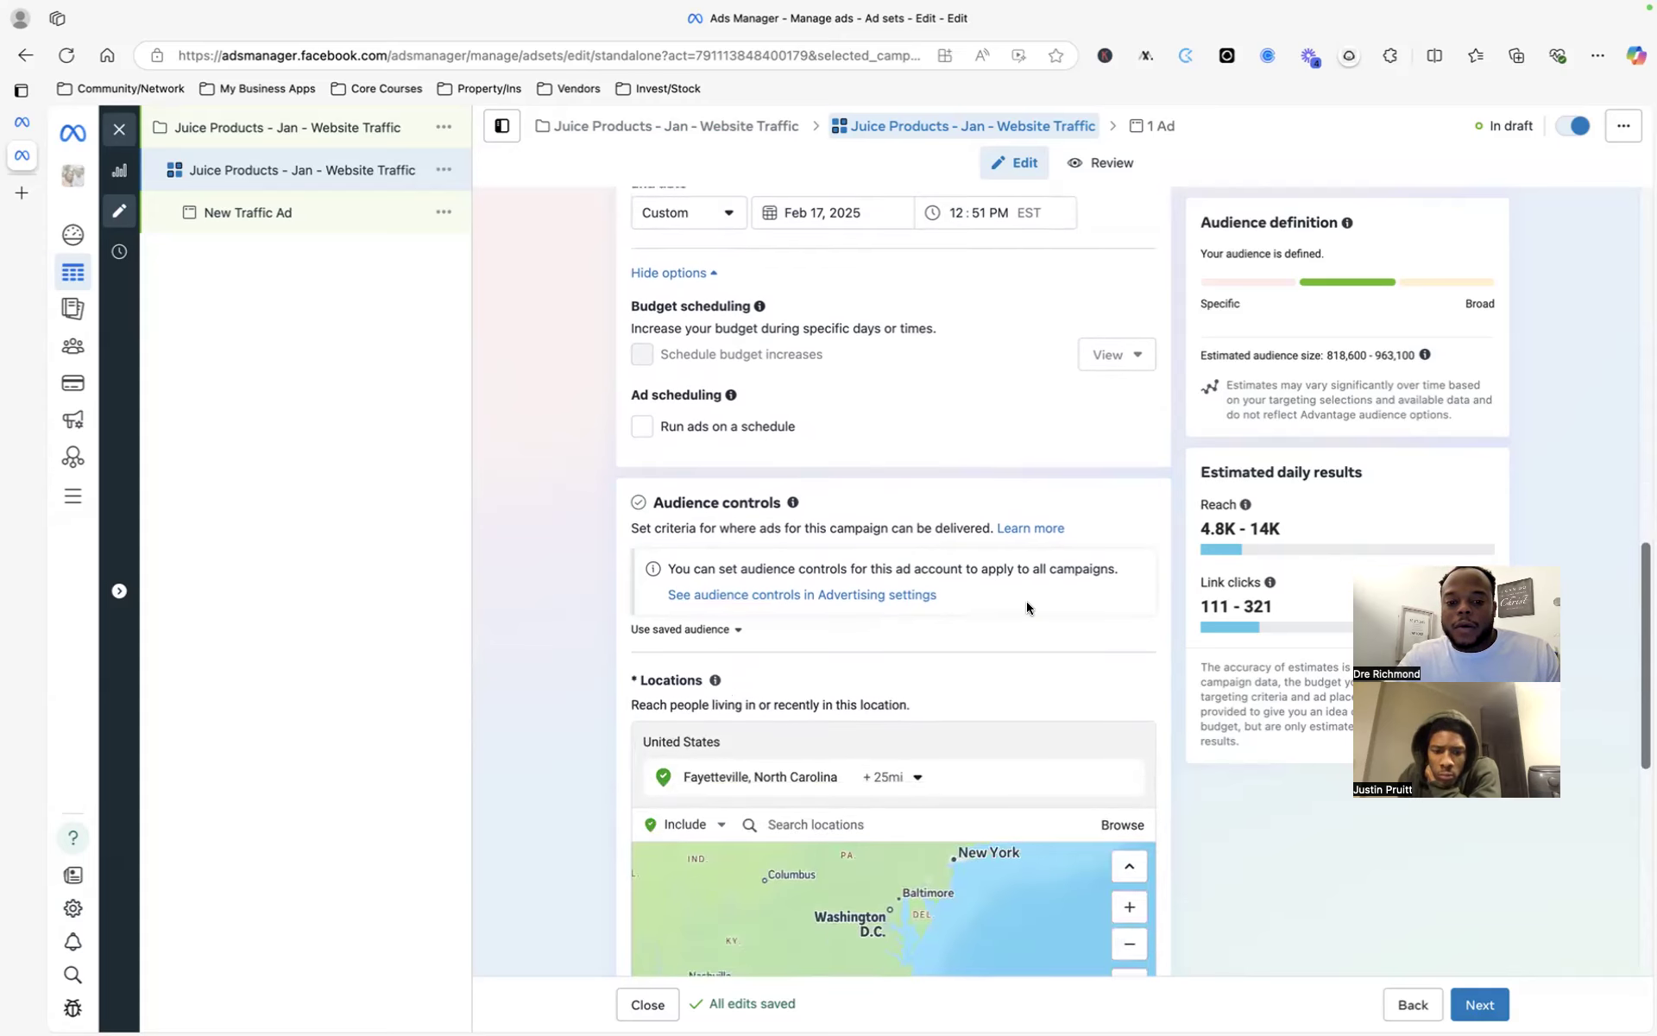
{"action": "scroll", "coordinate": [1027, 600], "scroll_direction": "down", "scroll_amount": 3}
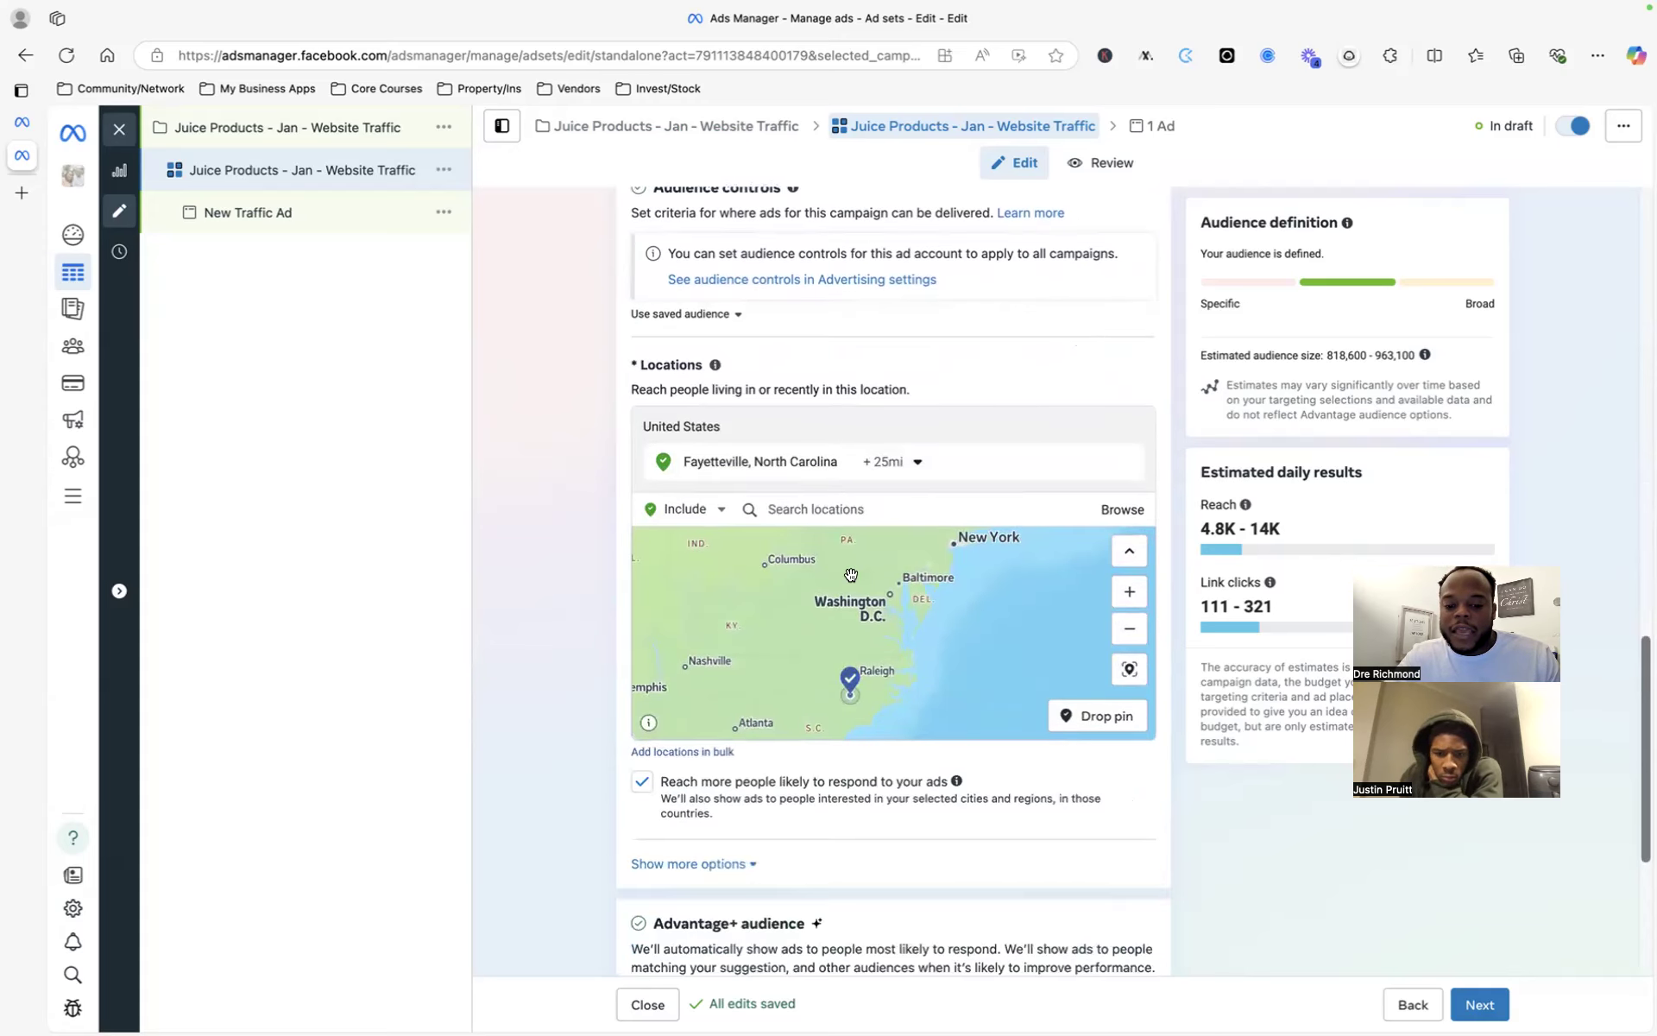
{"action": "scroll", "coordinate": [850, 573], "scroll_direction": "down", "scroll_amount": 3}
{"action": "left_click", "coordinate": [738, 861]}
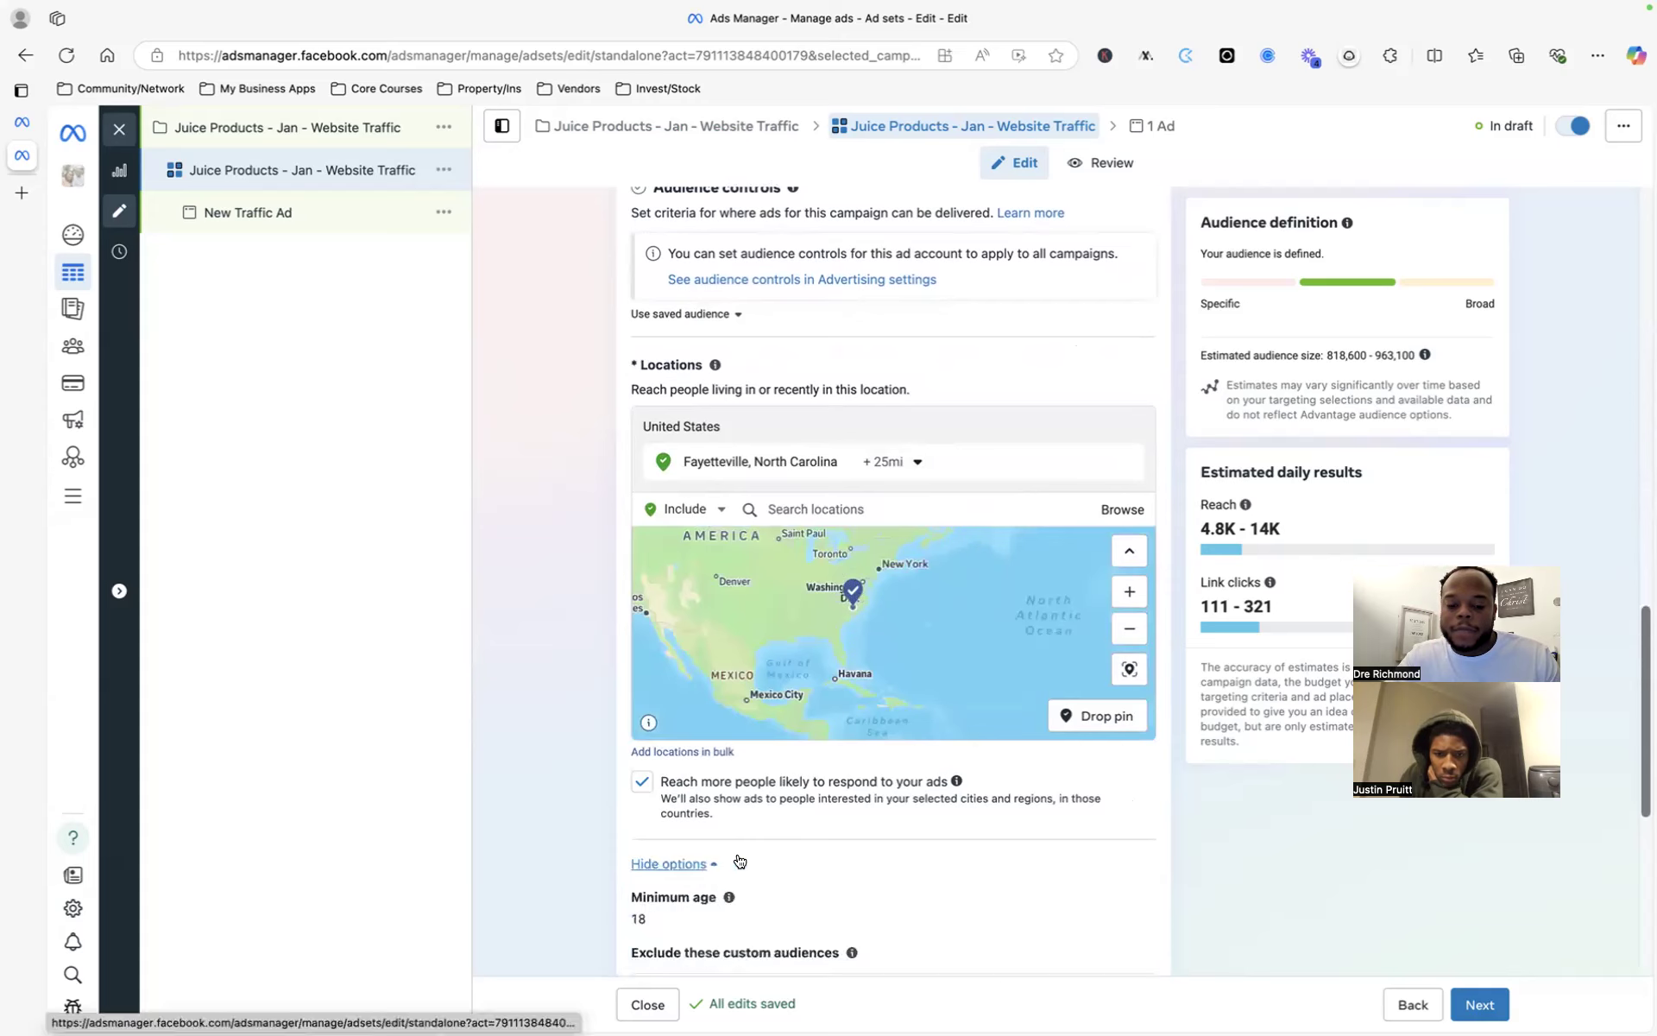
{"action": "scroll", "coordinate": [847, 834], "scroll_direction": "down", "scroll_amount": 3}
{"action": "left_click", "coordinate": [698, 528]}
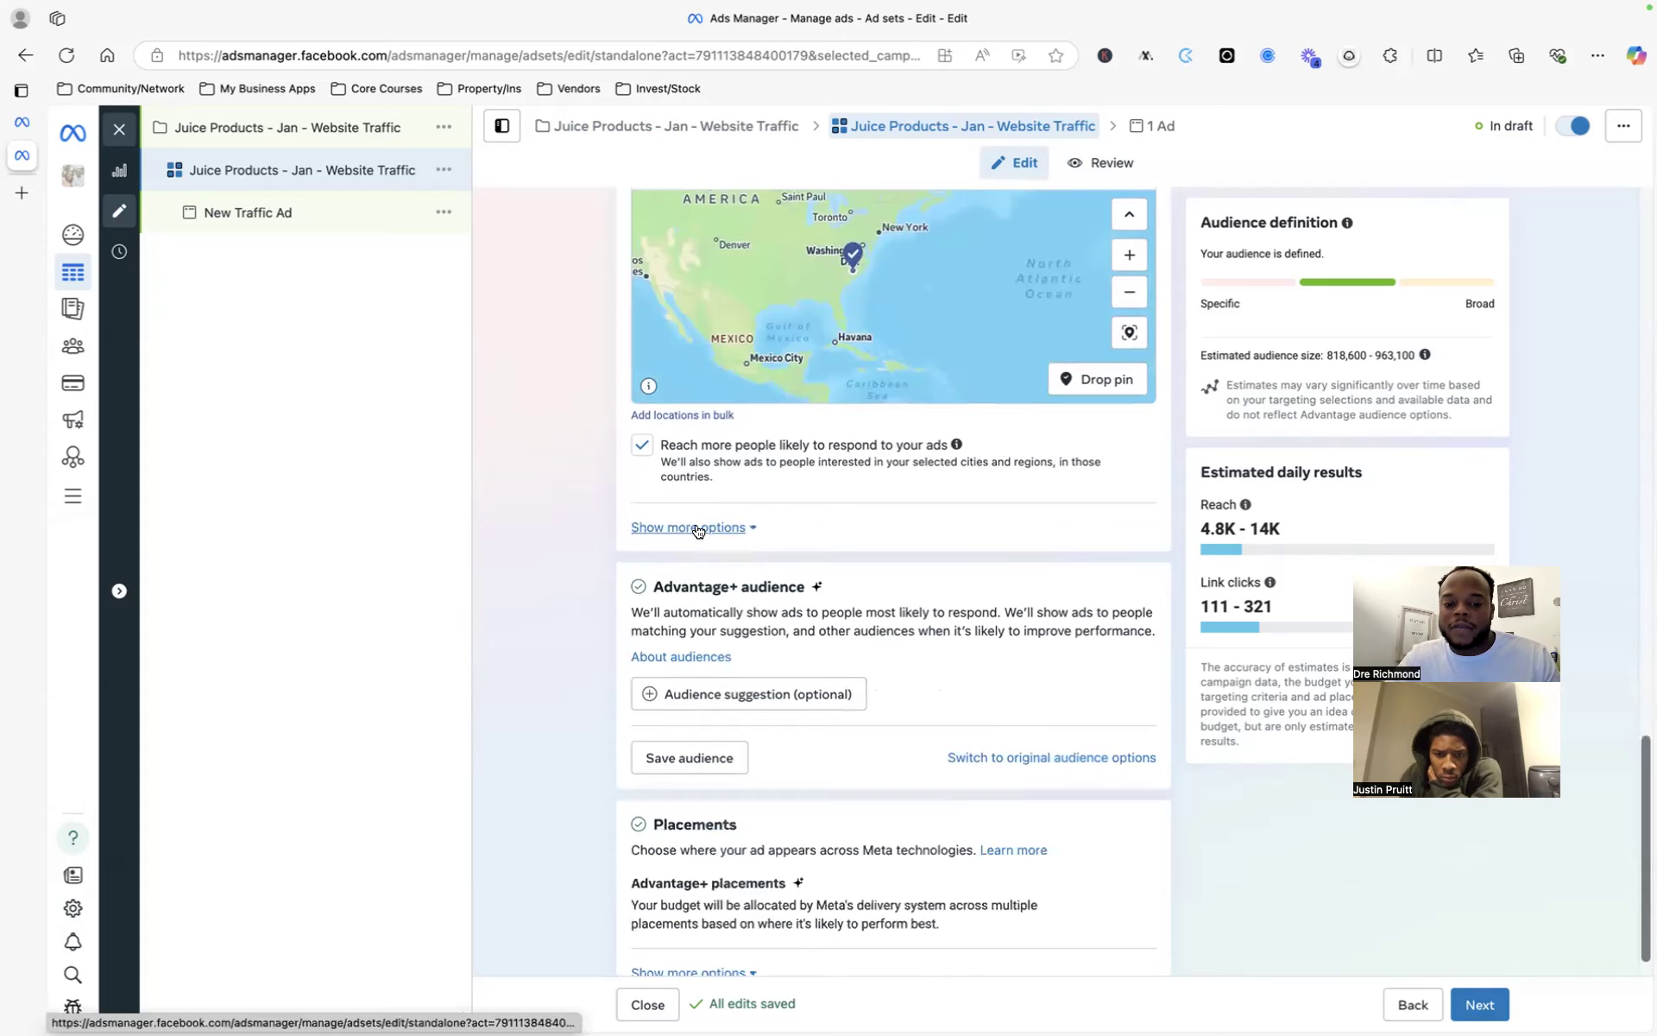
{"action": "left_click", "coordinate": [703, 528]}
{"action": "scroll", "coordinate": [878, 590], "scroll_direction": "down", "scroll_amount": 1}
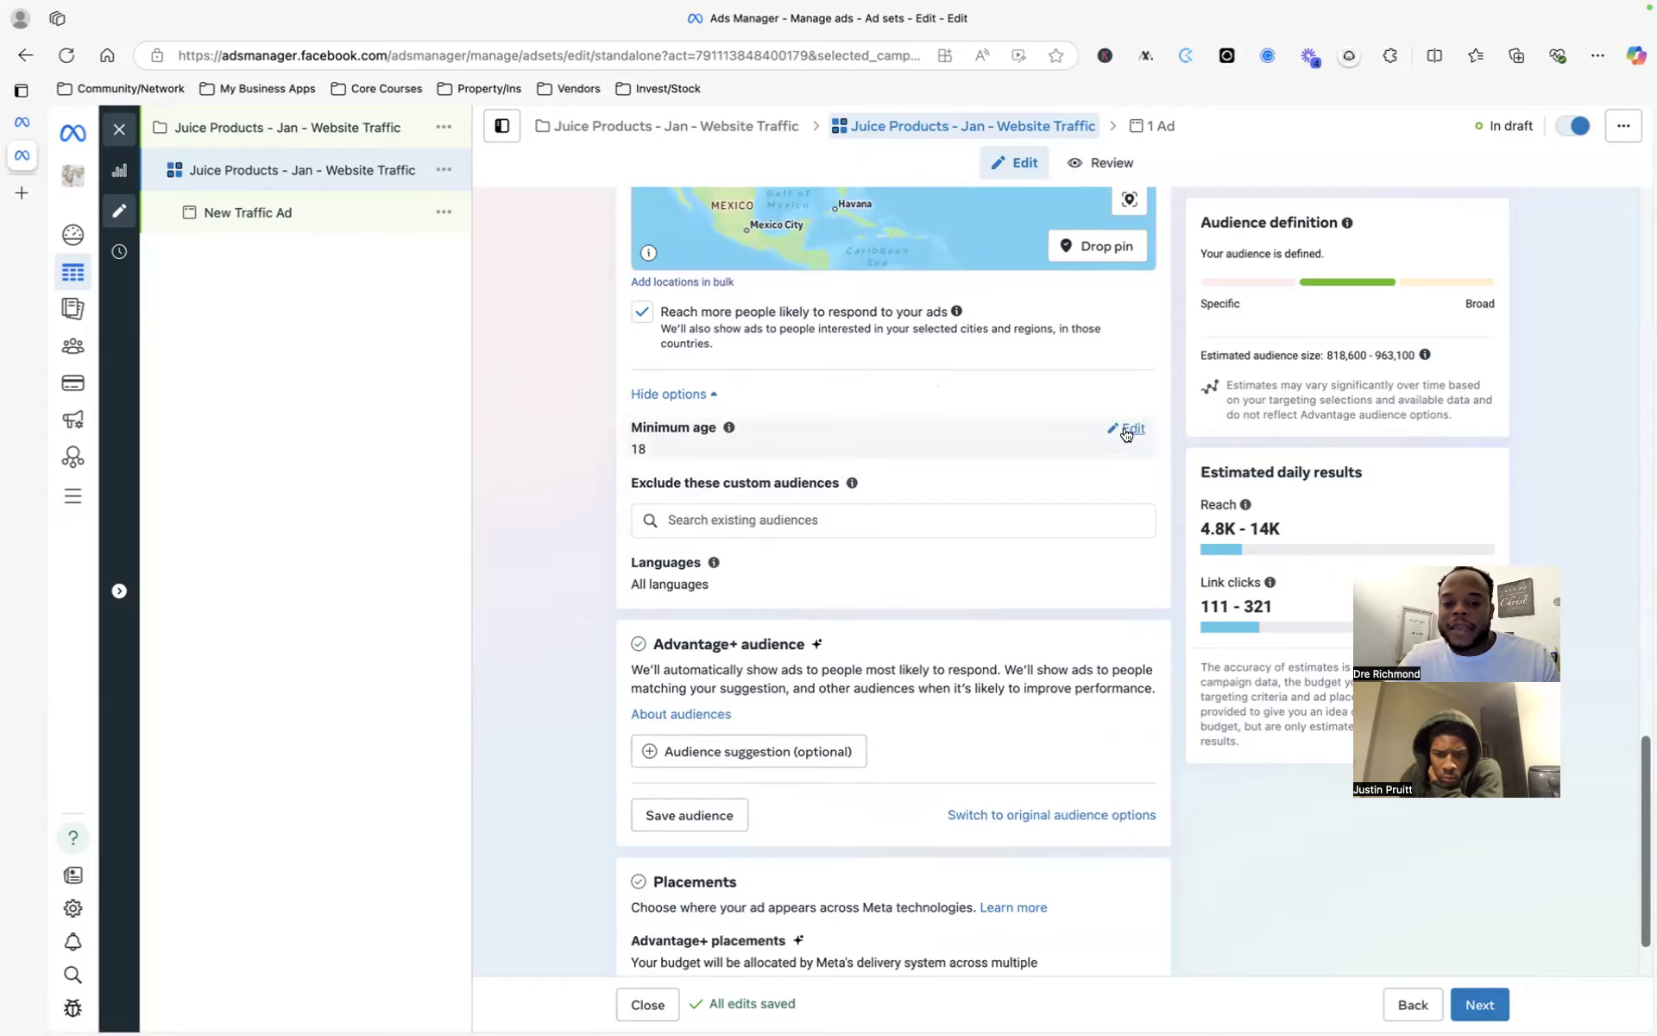
{"action": "scroll", "coordinate": [1025, 490], "scroll_direction": "up", "scroll_amount": 1}
{"action": "scroll", "coordinate": [1024, 492], "scroll_direction": "down", "scroll_amount": 2}
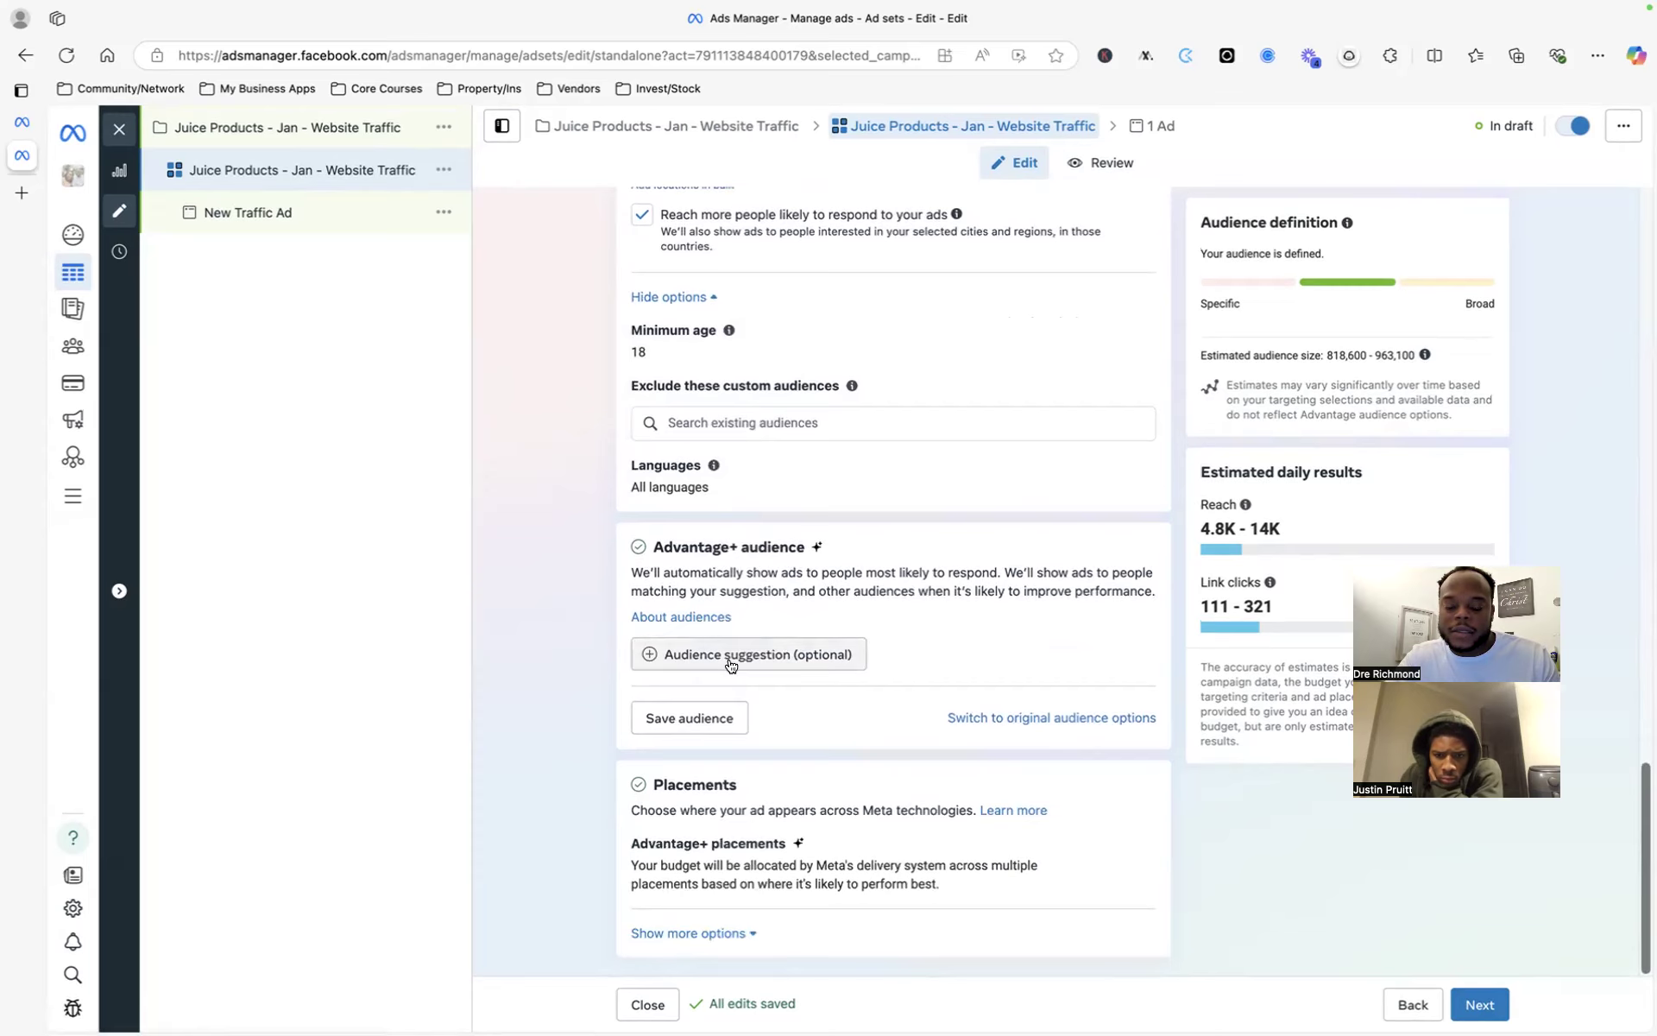
{"action": "scroll", "coordinate": [1034, 493], "scroll_direction": "up", "scroll_amount": 4}
{"action": "scroll", "coordinate": [1036, 494], "scroll_direction": "up", "scroll_amount": 4}
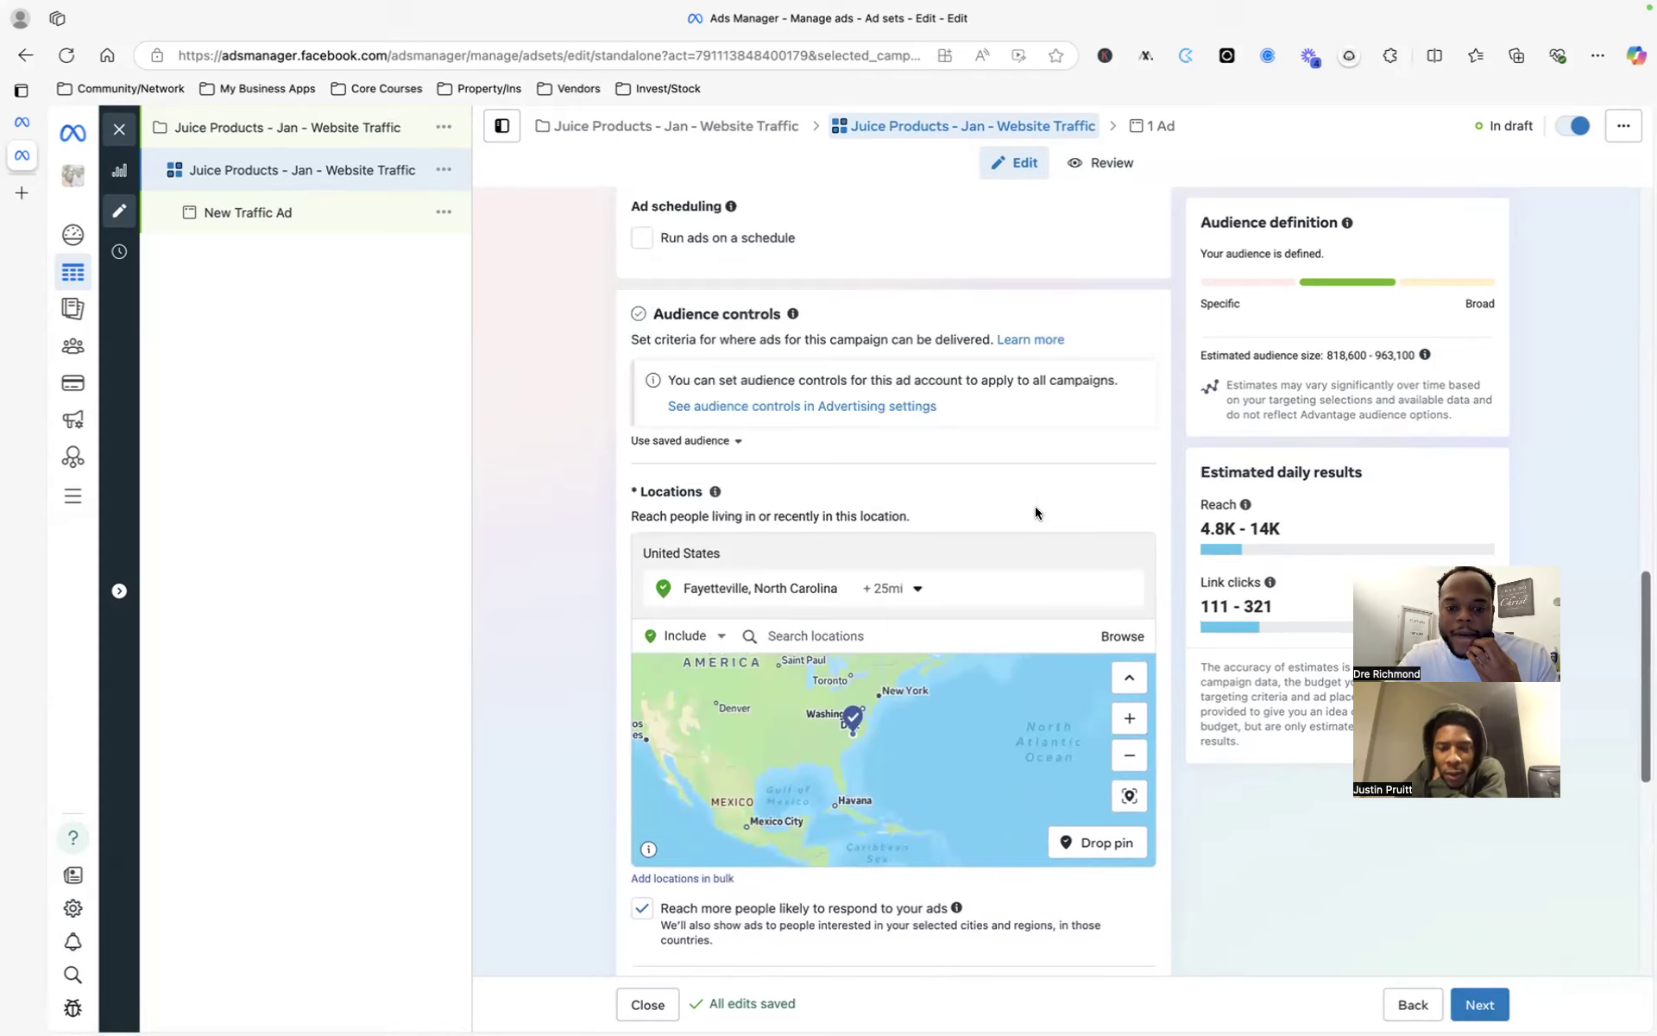
{"action": "left_click", "coordinate": [723, 442]}
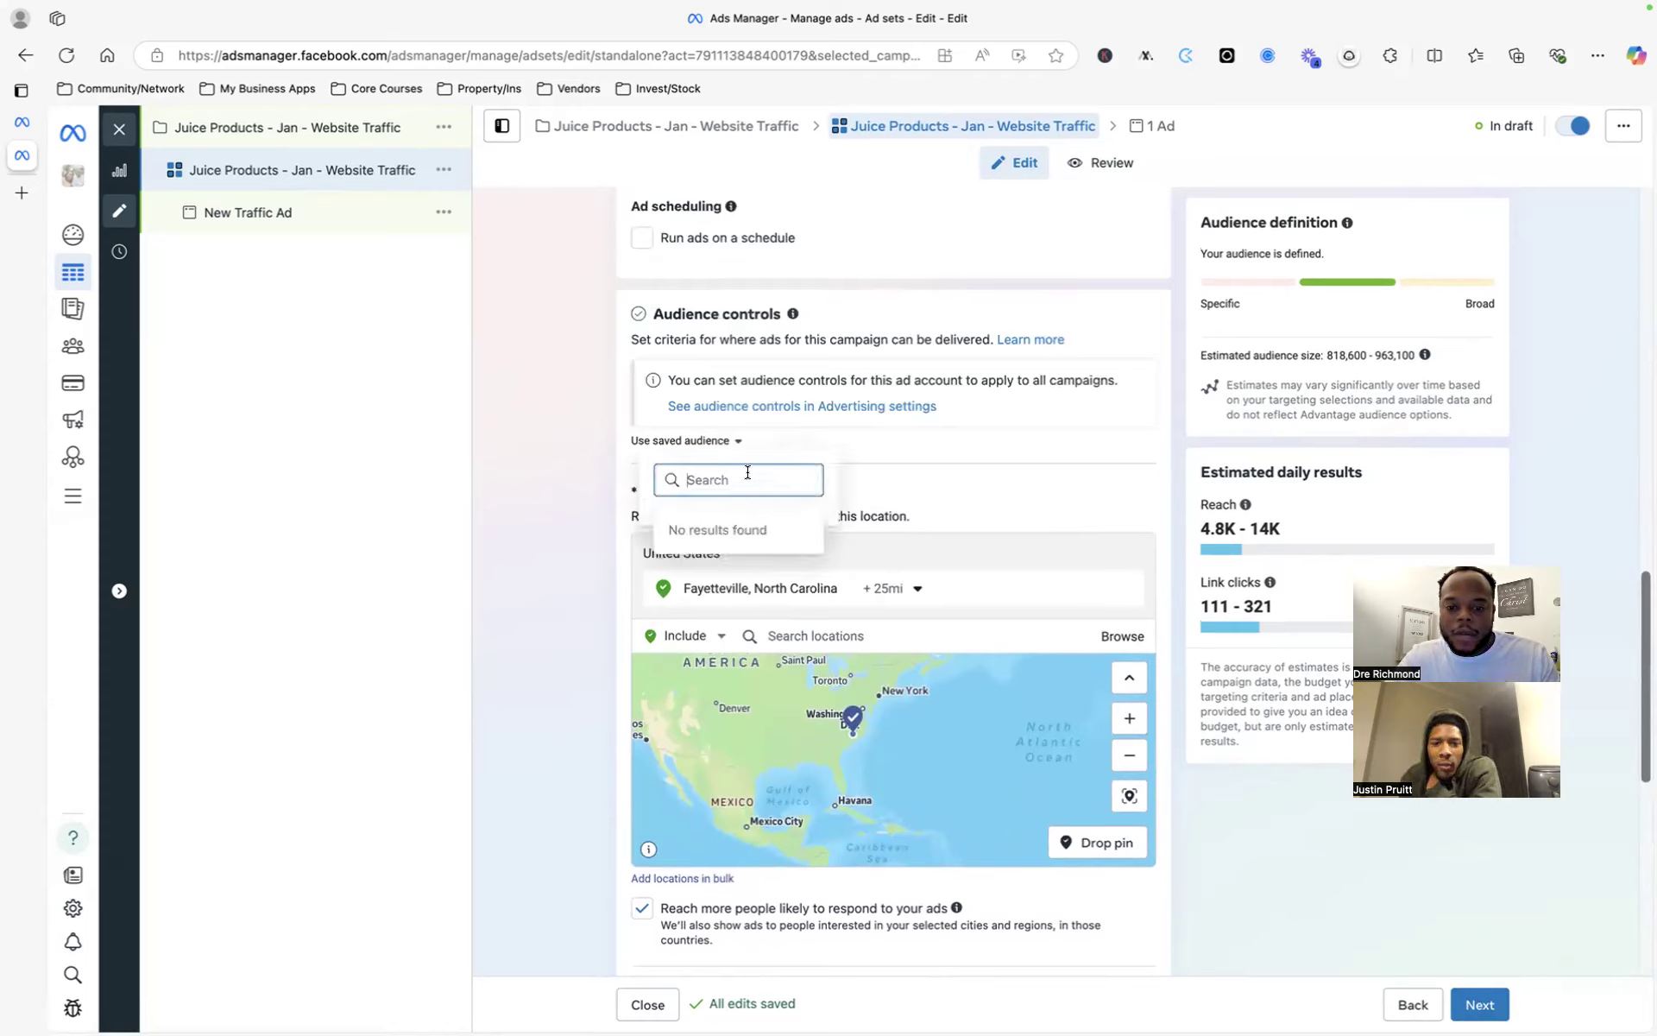
{"action": "type", "text": "woma"}
{"action": "type", "text": "n"}
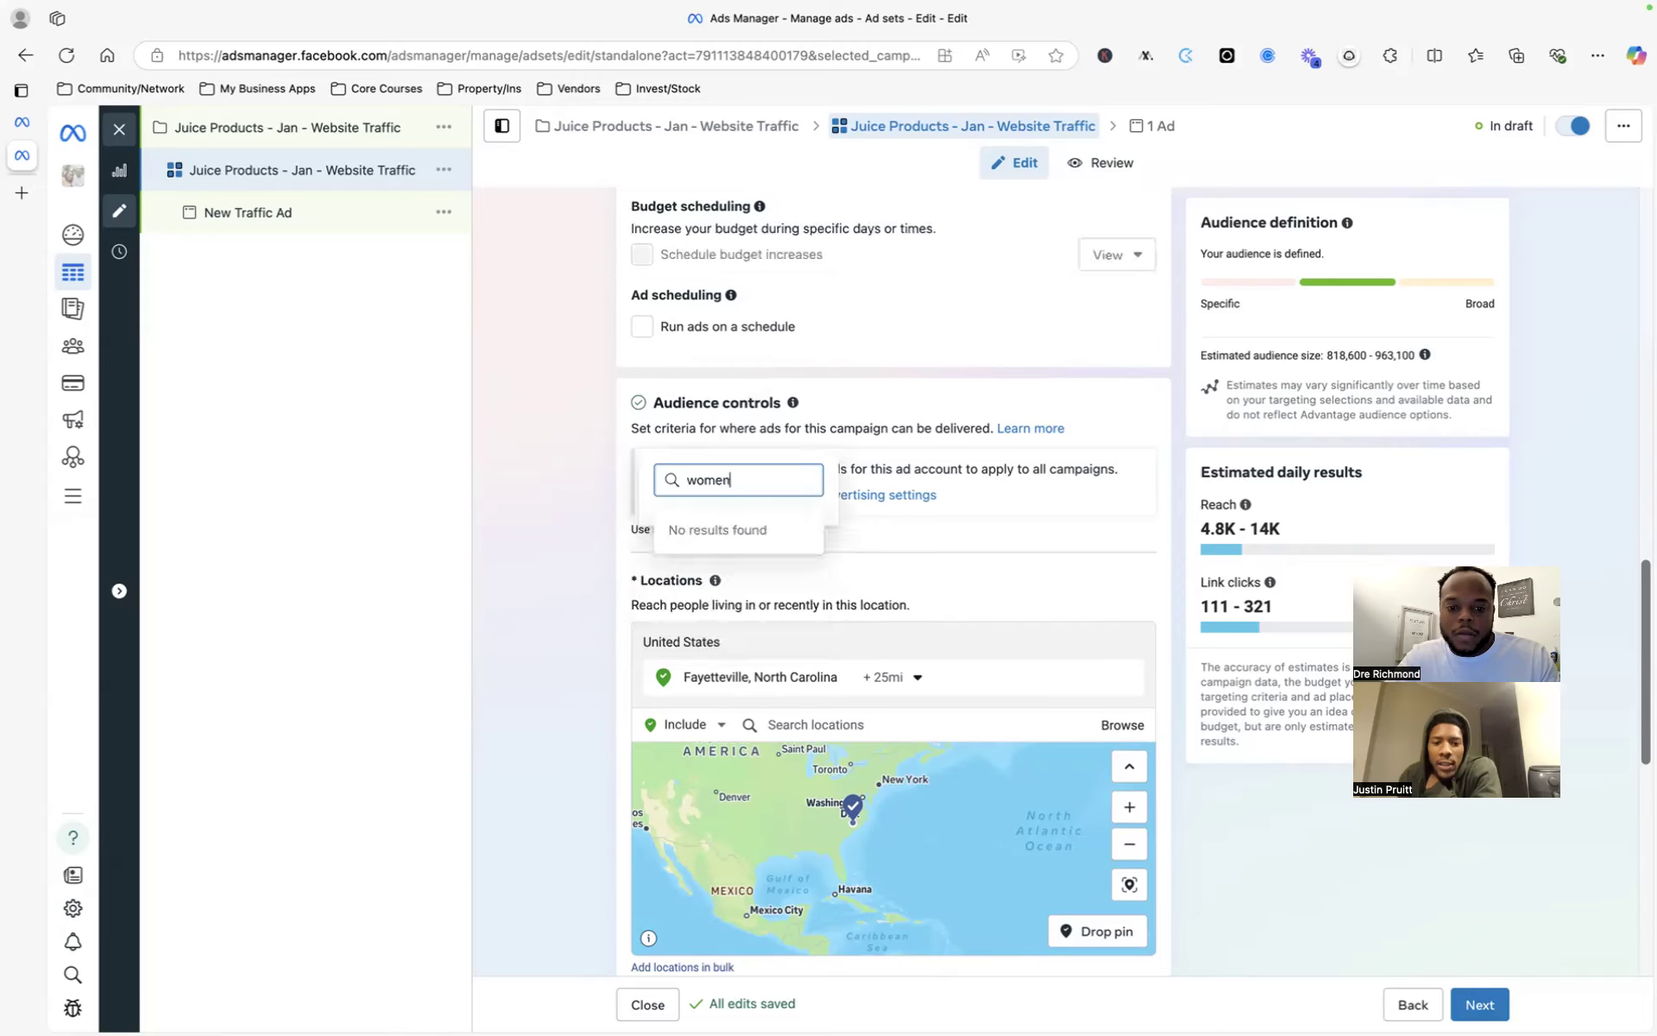
{"action": "left_click", "coordinate": [909, 363]}
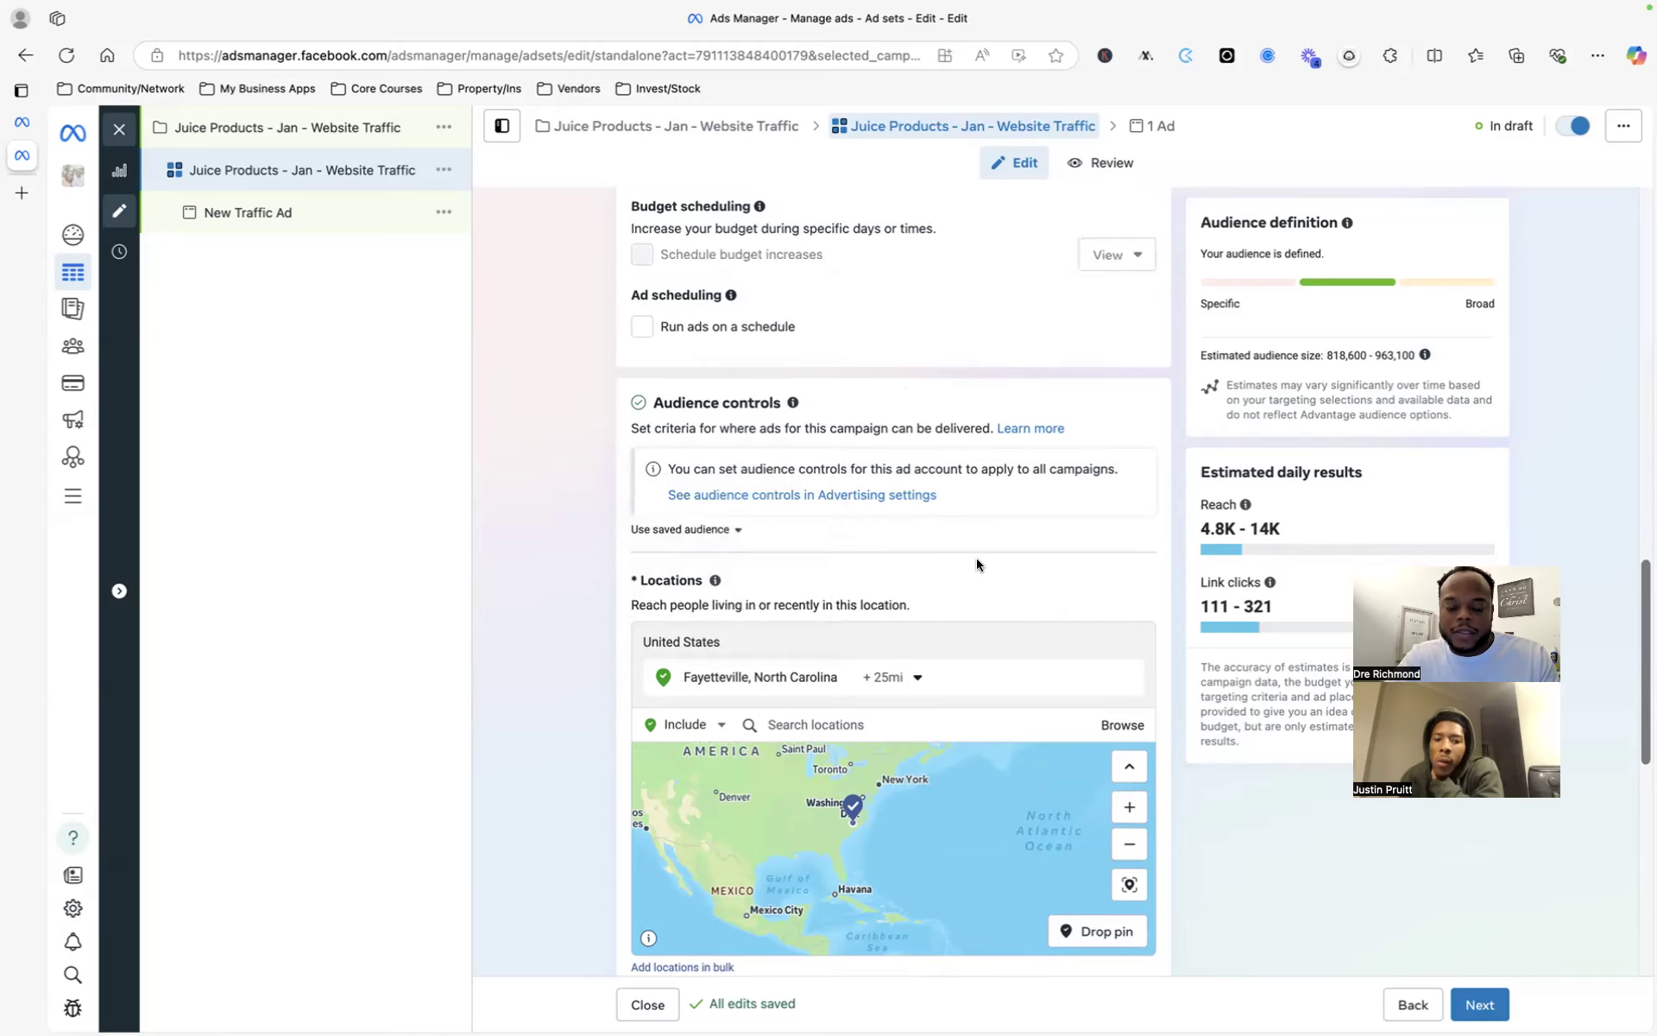
{"action": "scroll", "coordinate": [1001, 649], "scroll_direction": "down", "scroll_amount": 1}
{"action": "scroll", "coordinate": [1001, 649], "scroll_direction": "down", "scroll_amount": 3}
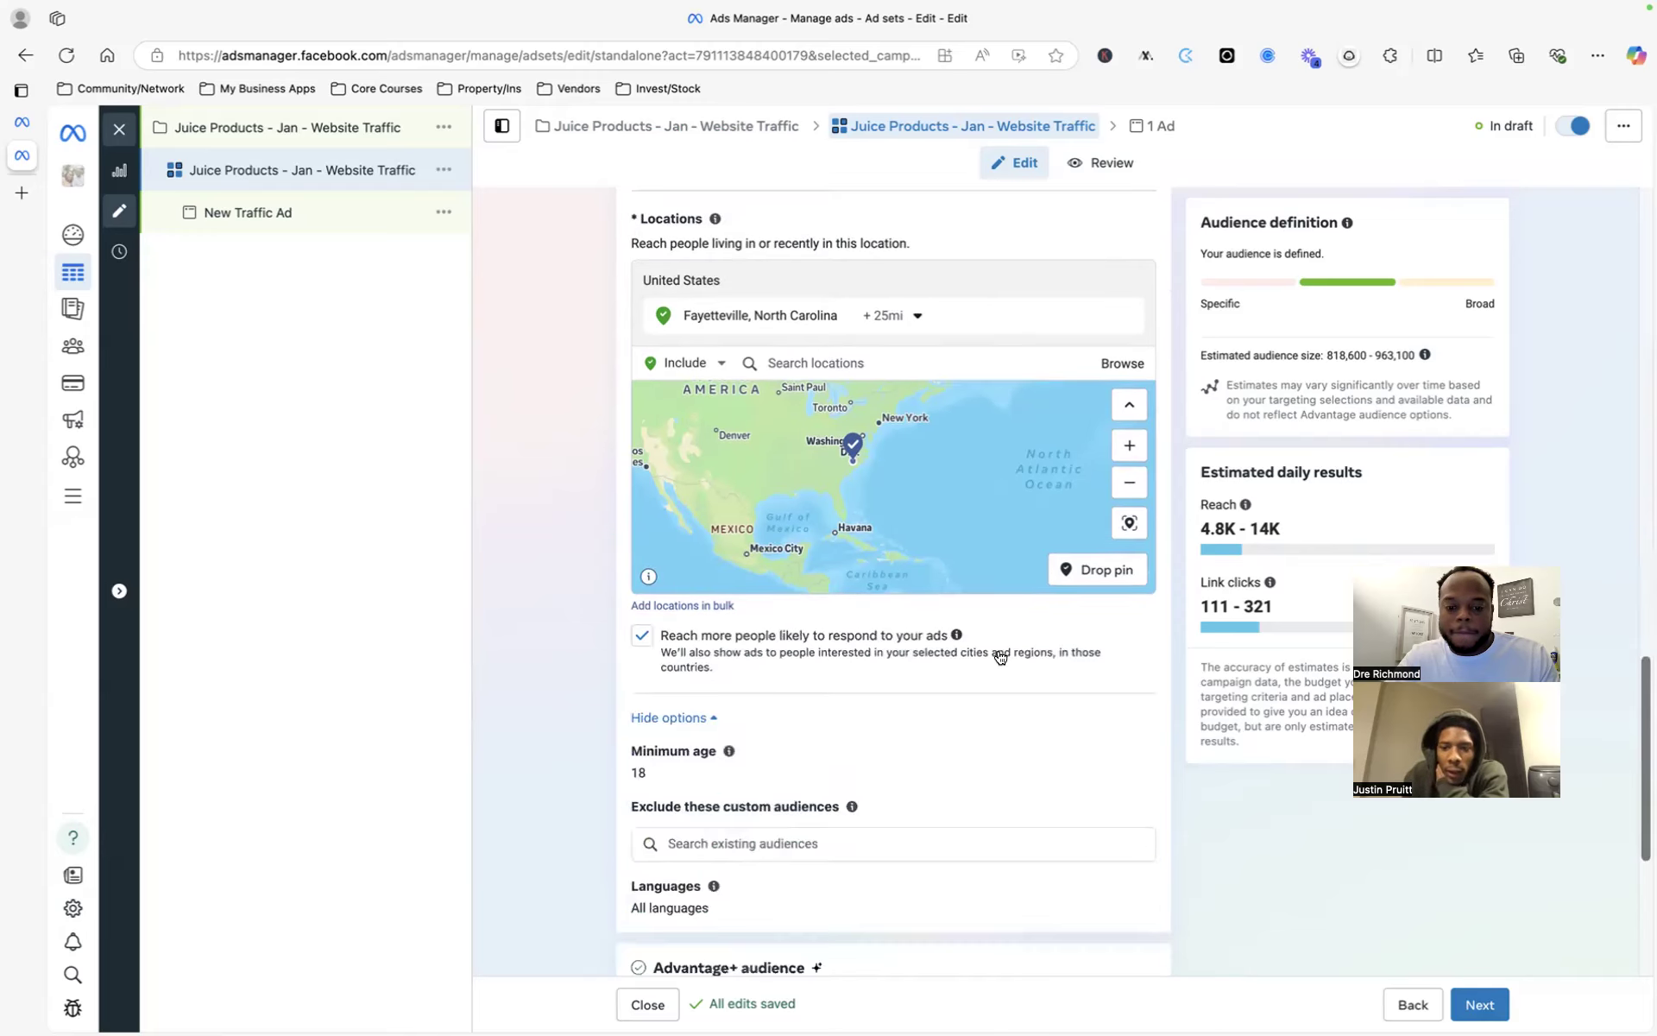
{"action": "scroll", "coordinate": [1001, 649], "scroll_direction": "down", "scroll_amount": 2}
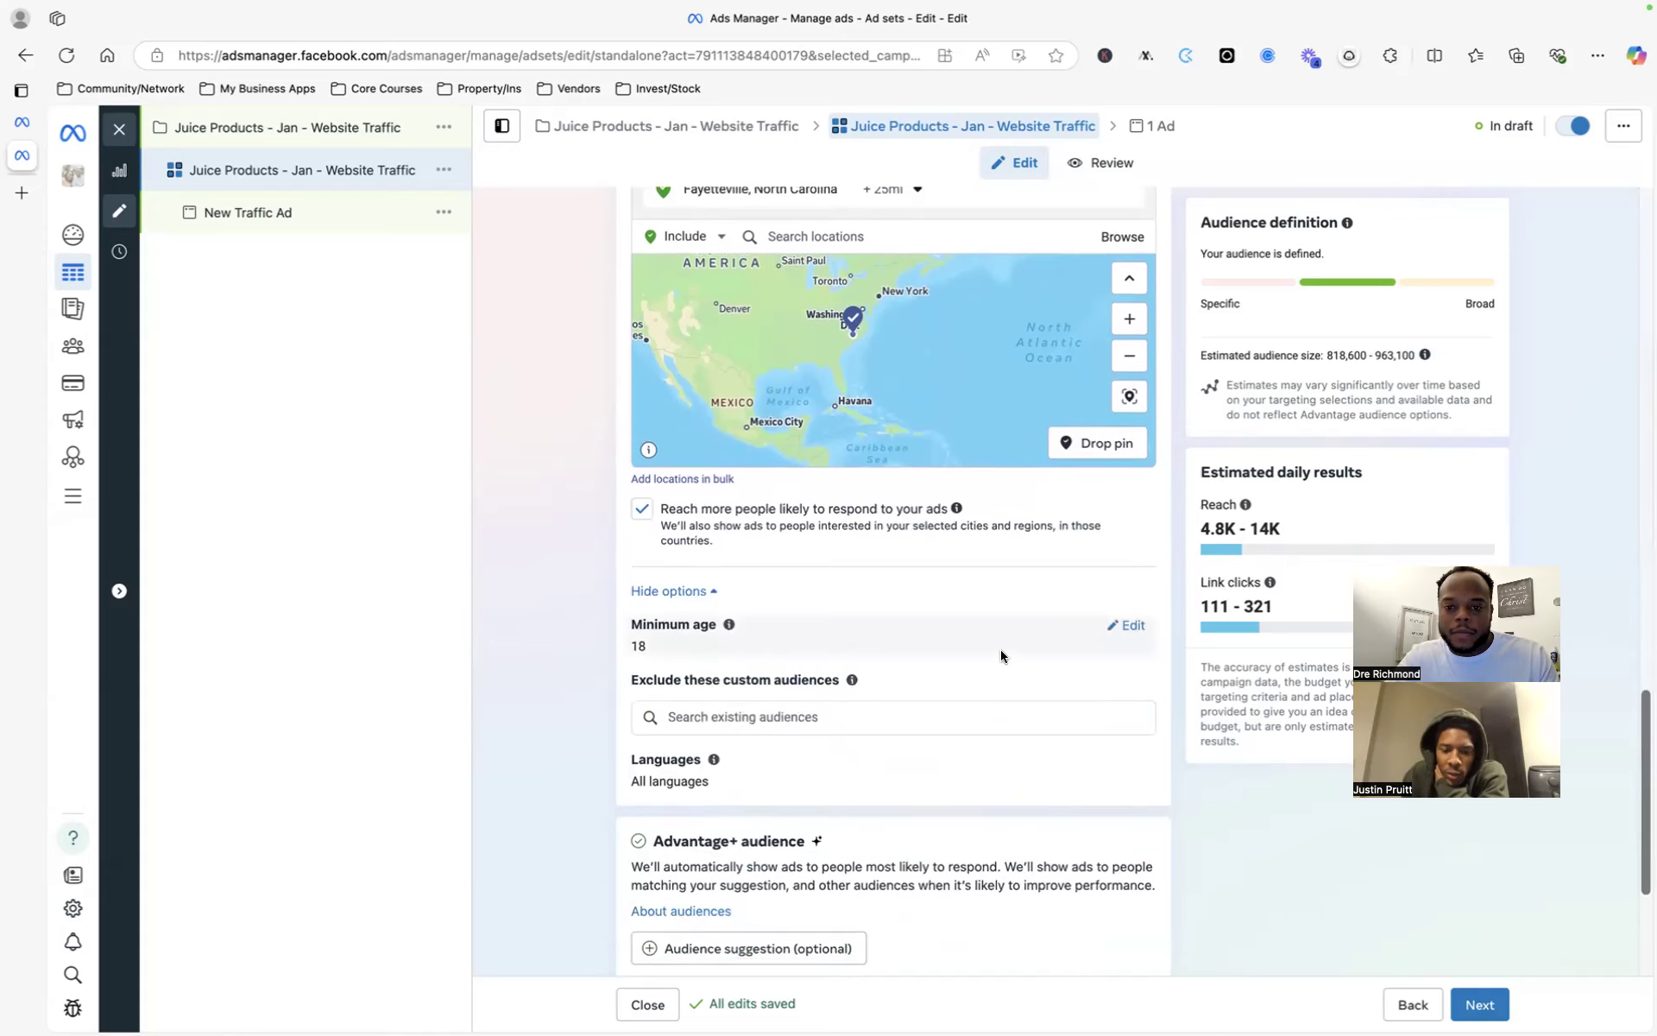
{"action": "scroll", "coordinate": [706, 219], "scroll_direction": "up", "scroll_amount": 1}
{"action": "scroll", "coordinate": [706, 218], "scroll_direction": "up", "scroll_amount": 10}
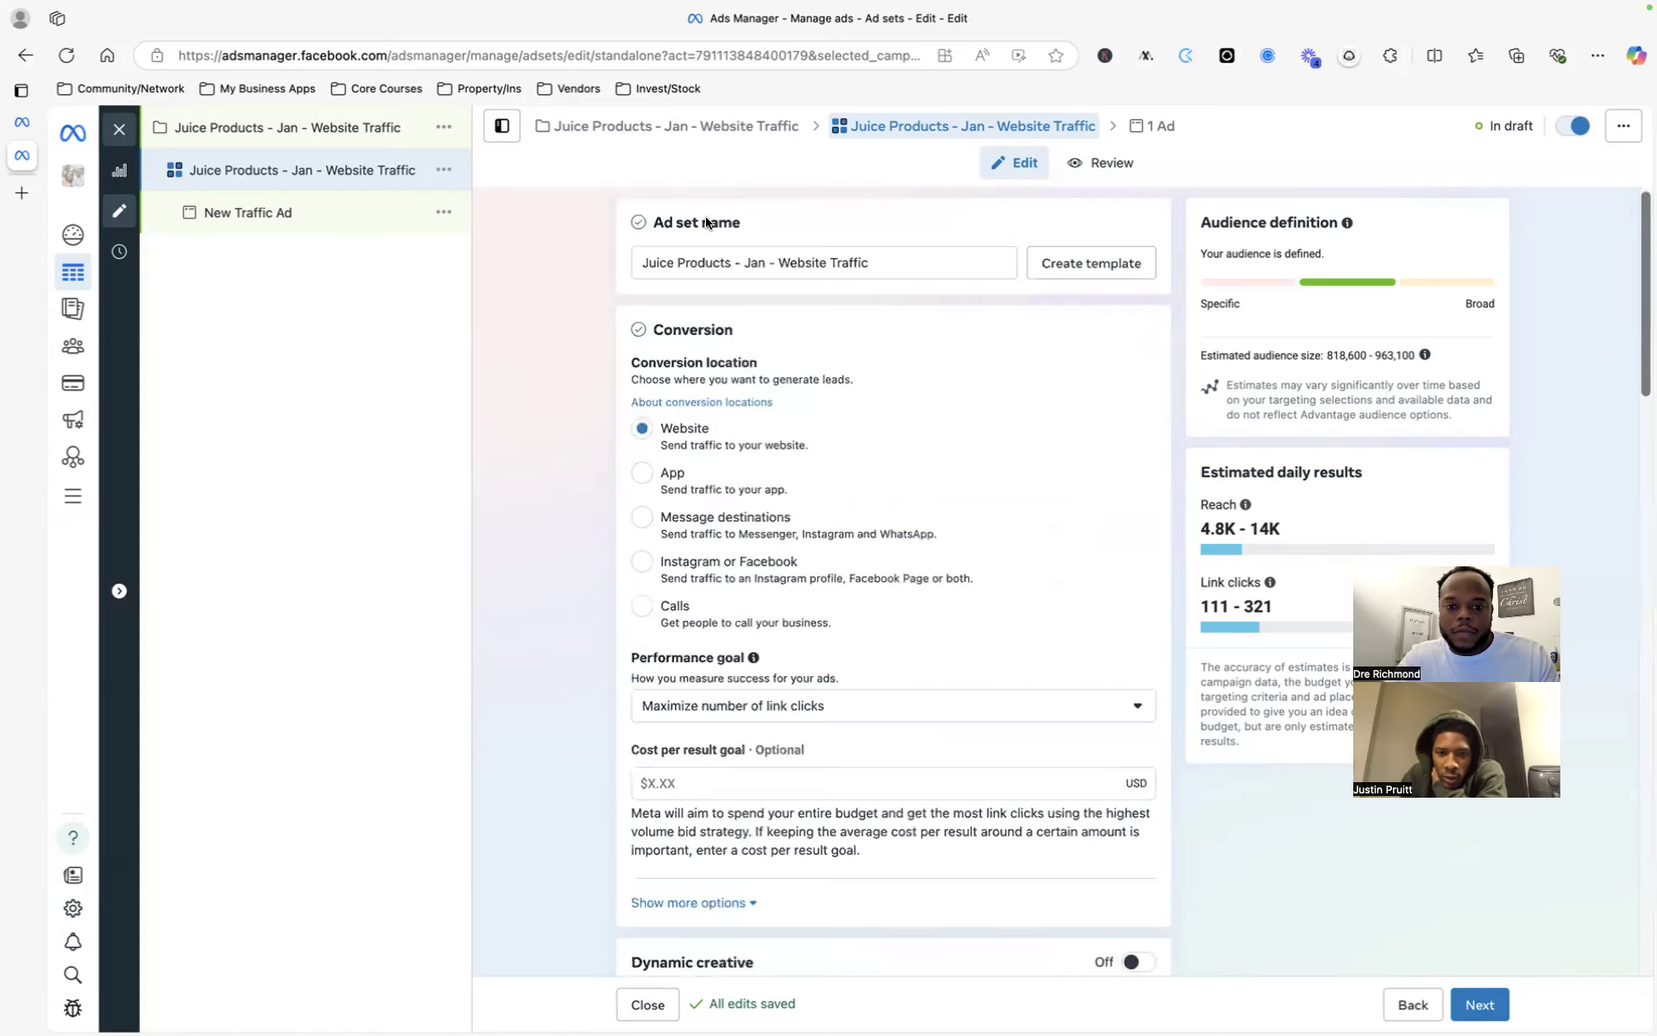
{"action": "left_click", "coordinate": [728, 257]}
{"action": "key", "text": "ctrl+a"}
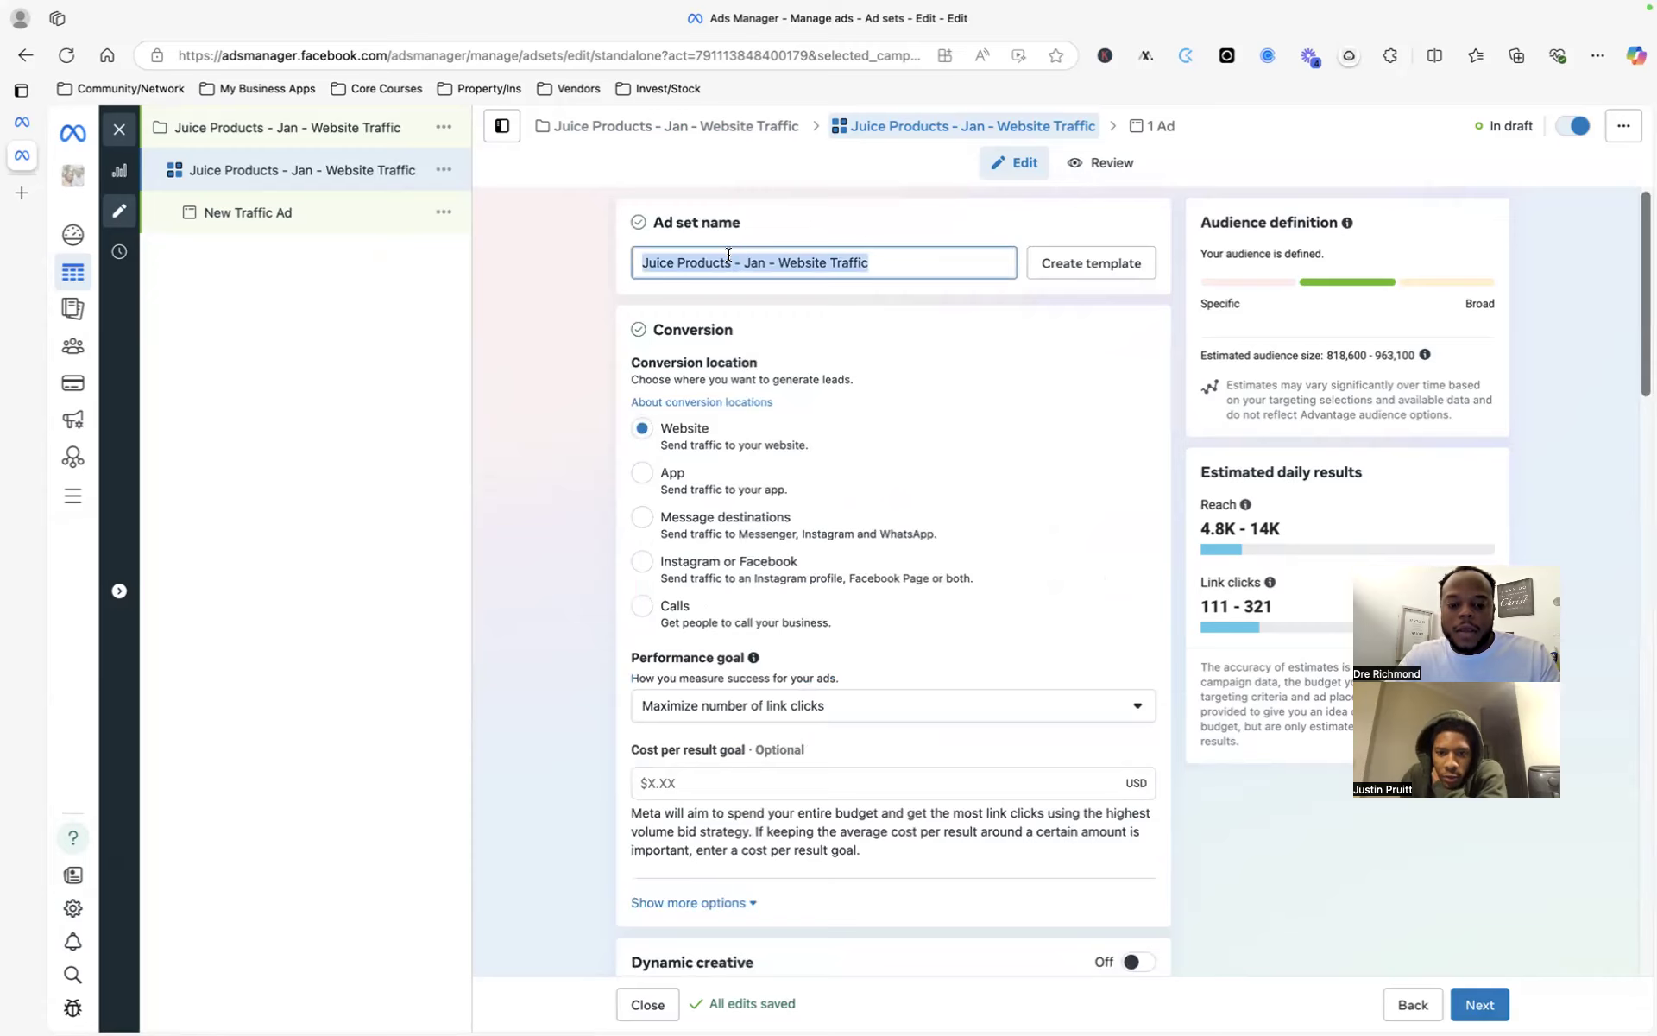
{"action": "left_click", "coordinate": [562, 390]}
{"action": "scroll", "coordinate": [680, 544], "scroll_direction": "down", "scroll_amount": 10}
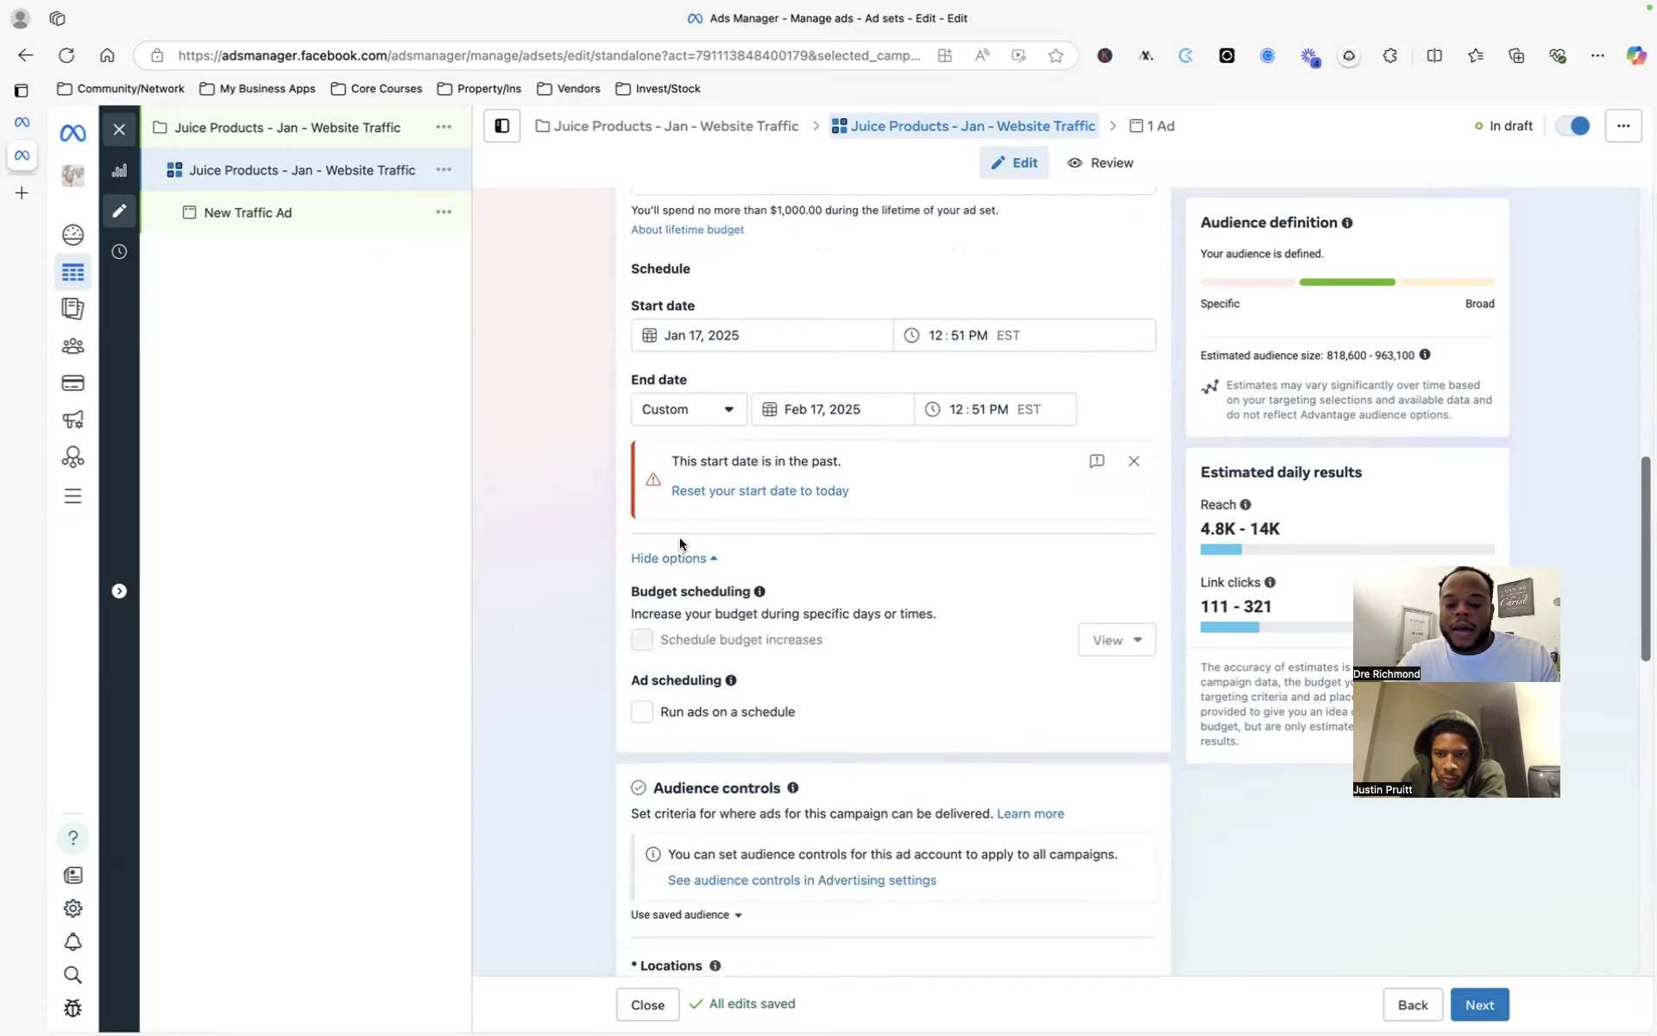
{"action": "scroll", "coordinate": [680, 543], "scroll_direction": "down", "scroll_amount": 3}
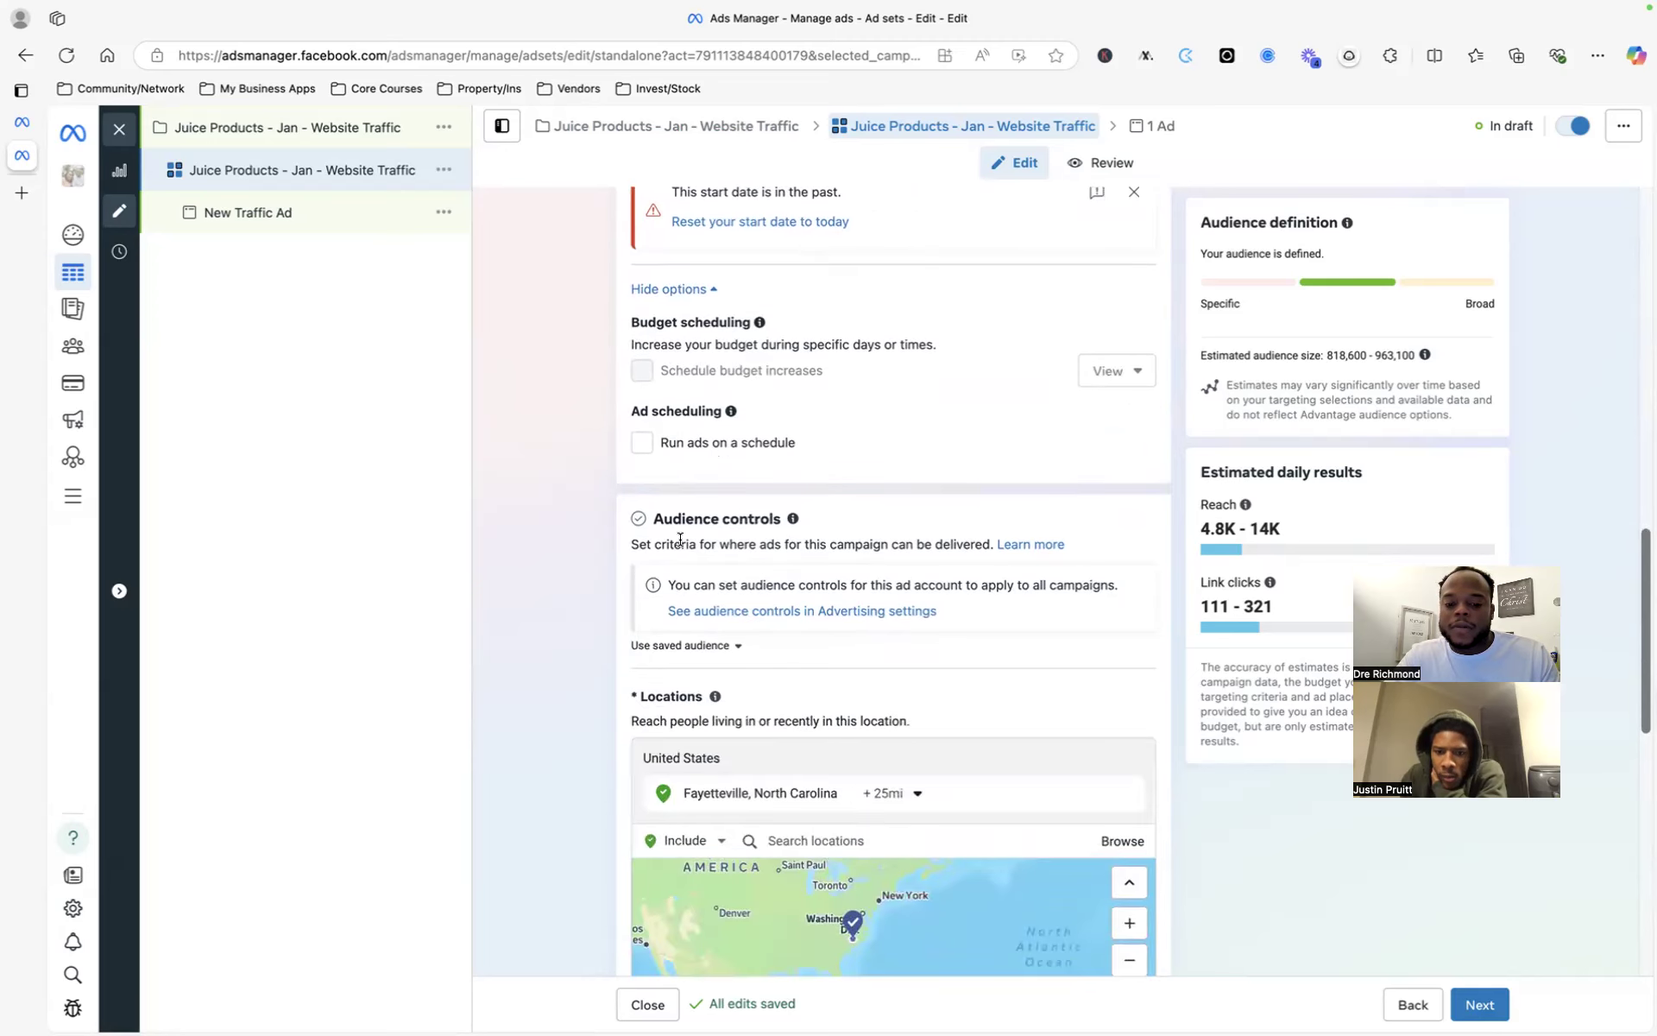
{"action": "scroll", "coordinate": [680, 540], "scroll_direction": "down", "scroll_amount": 3}
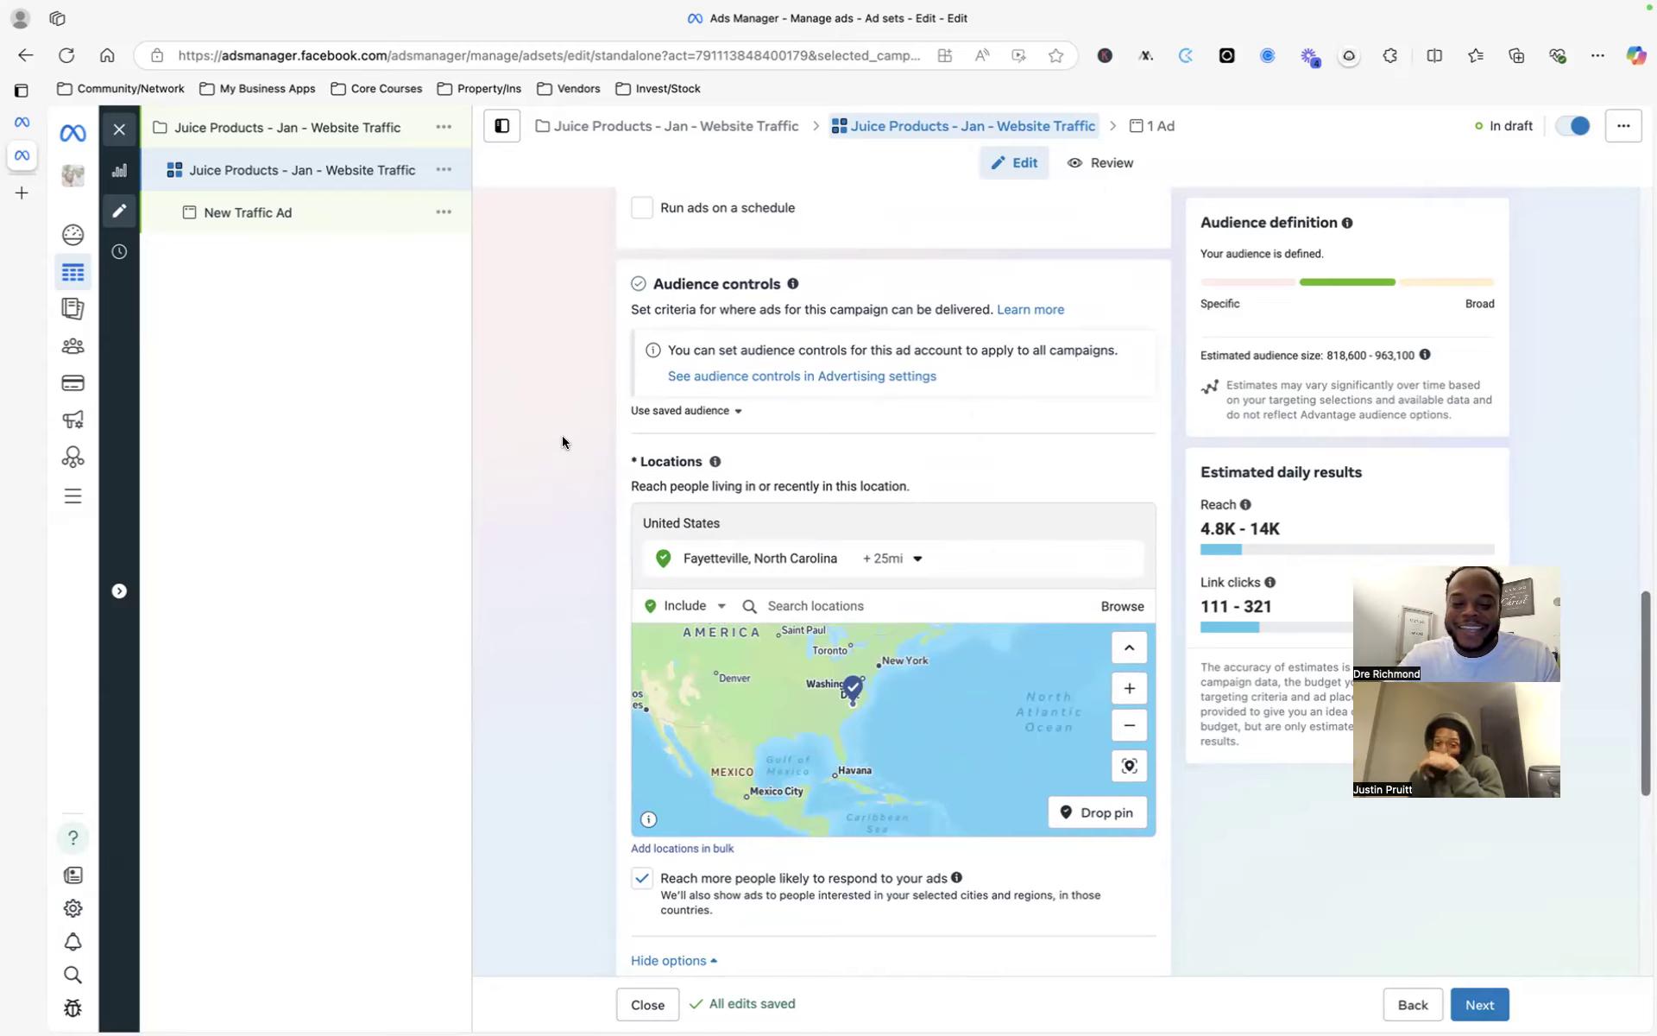
{"action": "scroll", "coordinate": [587, 453], "scroll_direction": "down", "scroll_amount": 3}
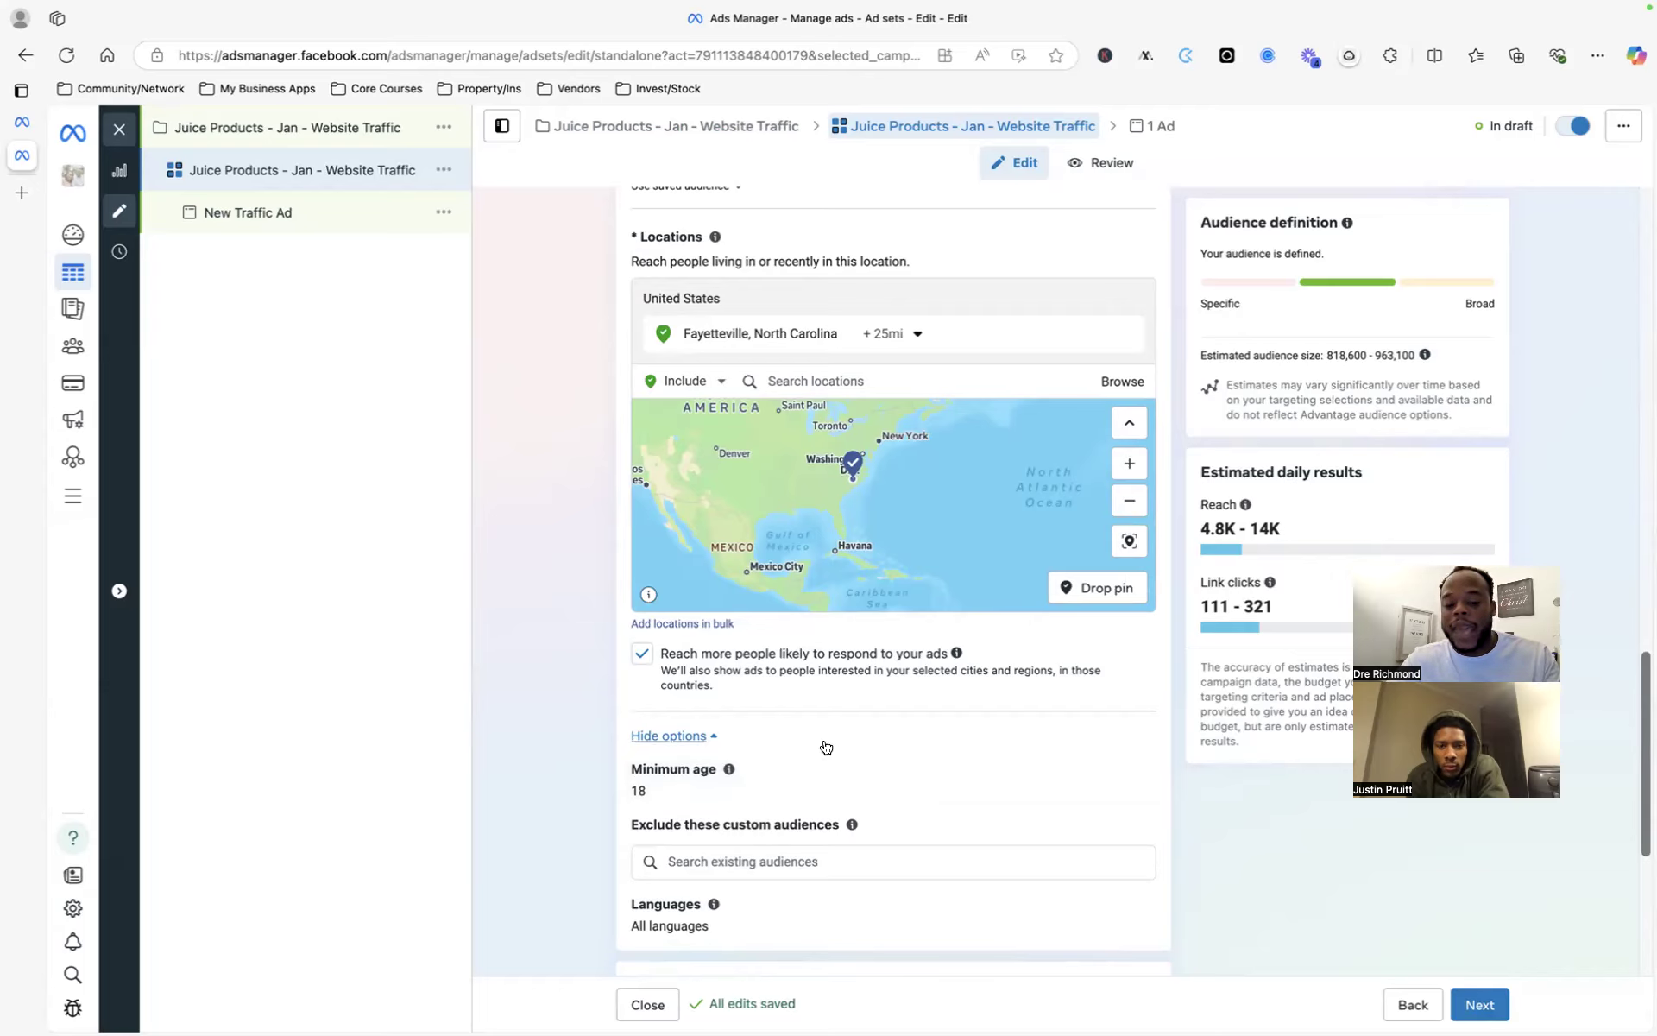
{"action": "scroll", "coordinate": [903, 757], "scroll_direction": "down", "scroll_amount": 5}
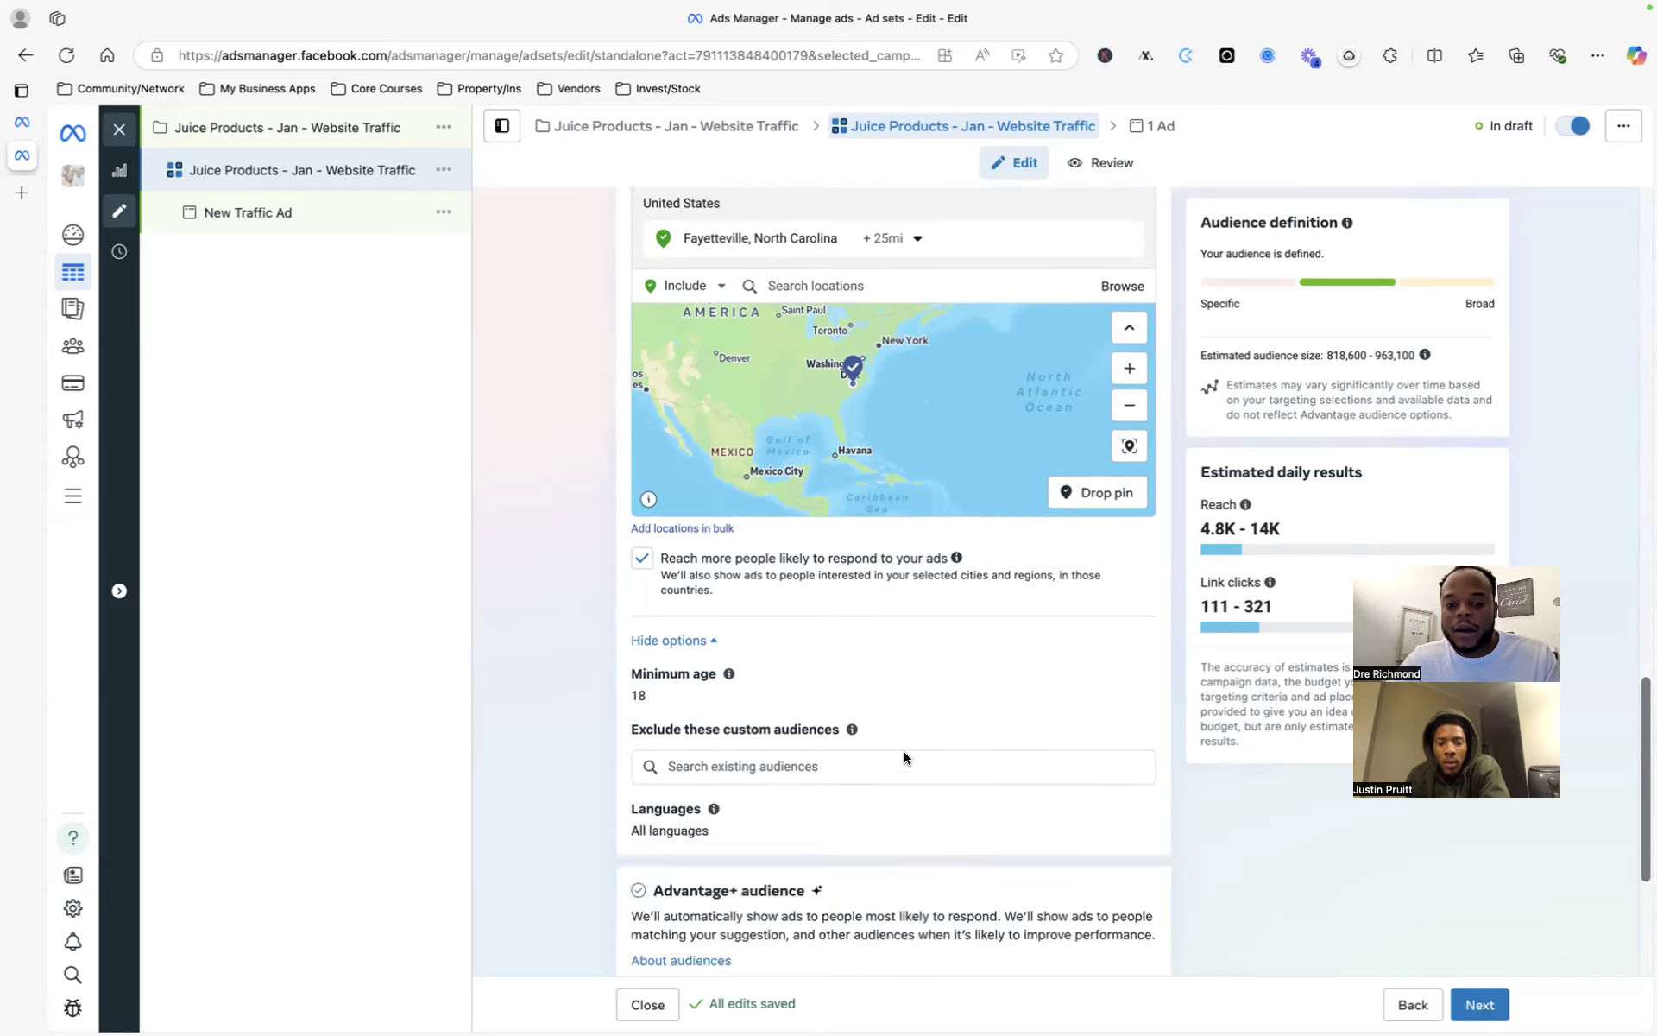
{"action": "scroll", "coordinate": [903, 757], "scroll_direction": "up", "scroll_amount": 3}
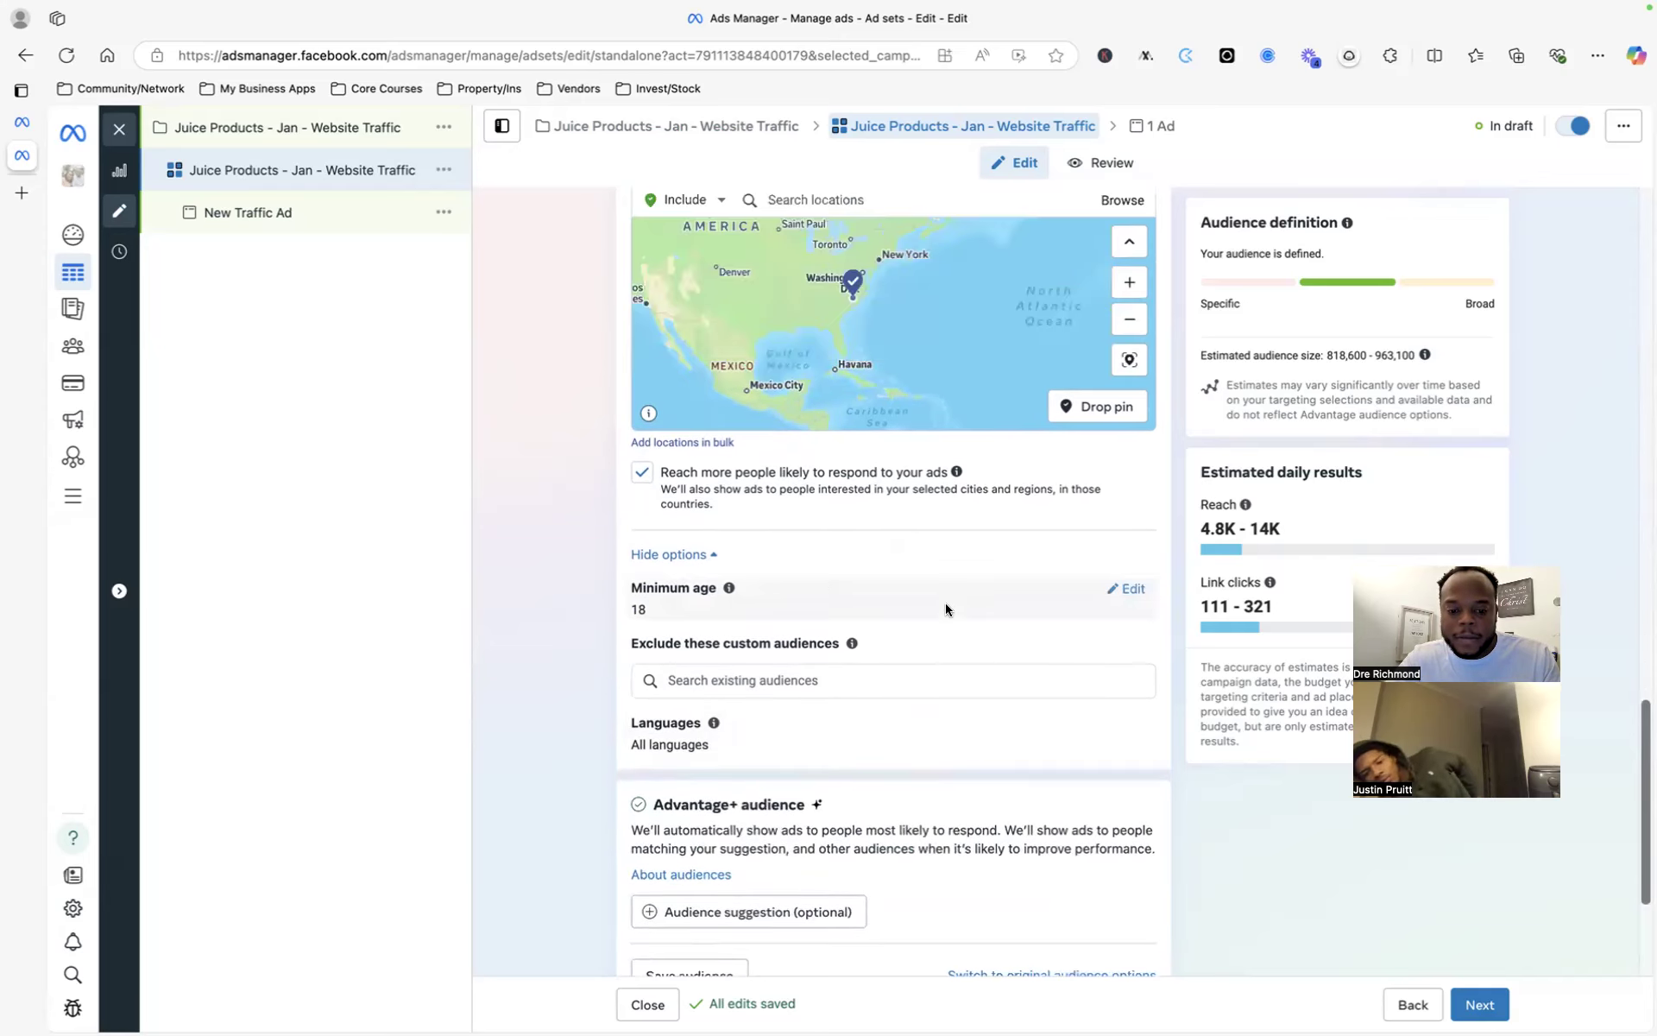
{"action": "scroll", "coordinate": [855, 675], "scroll_direction": "down", "scroll_amount": 1}
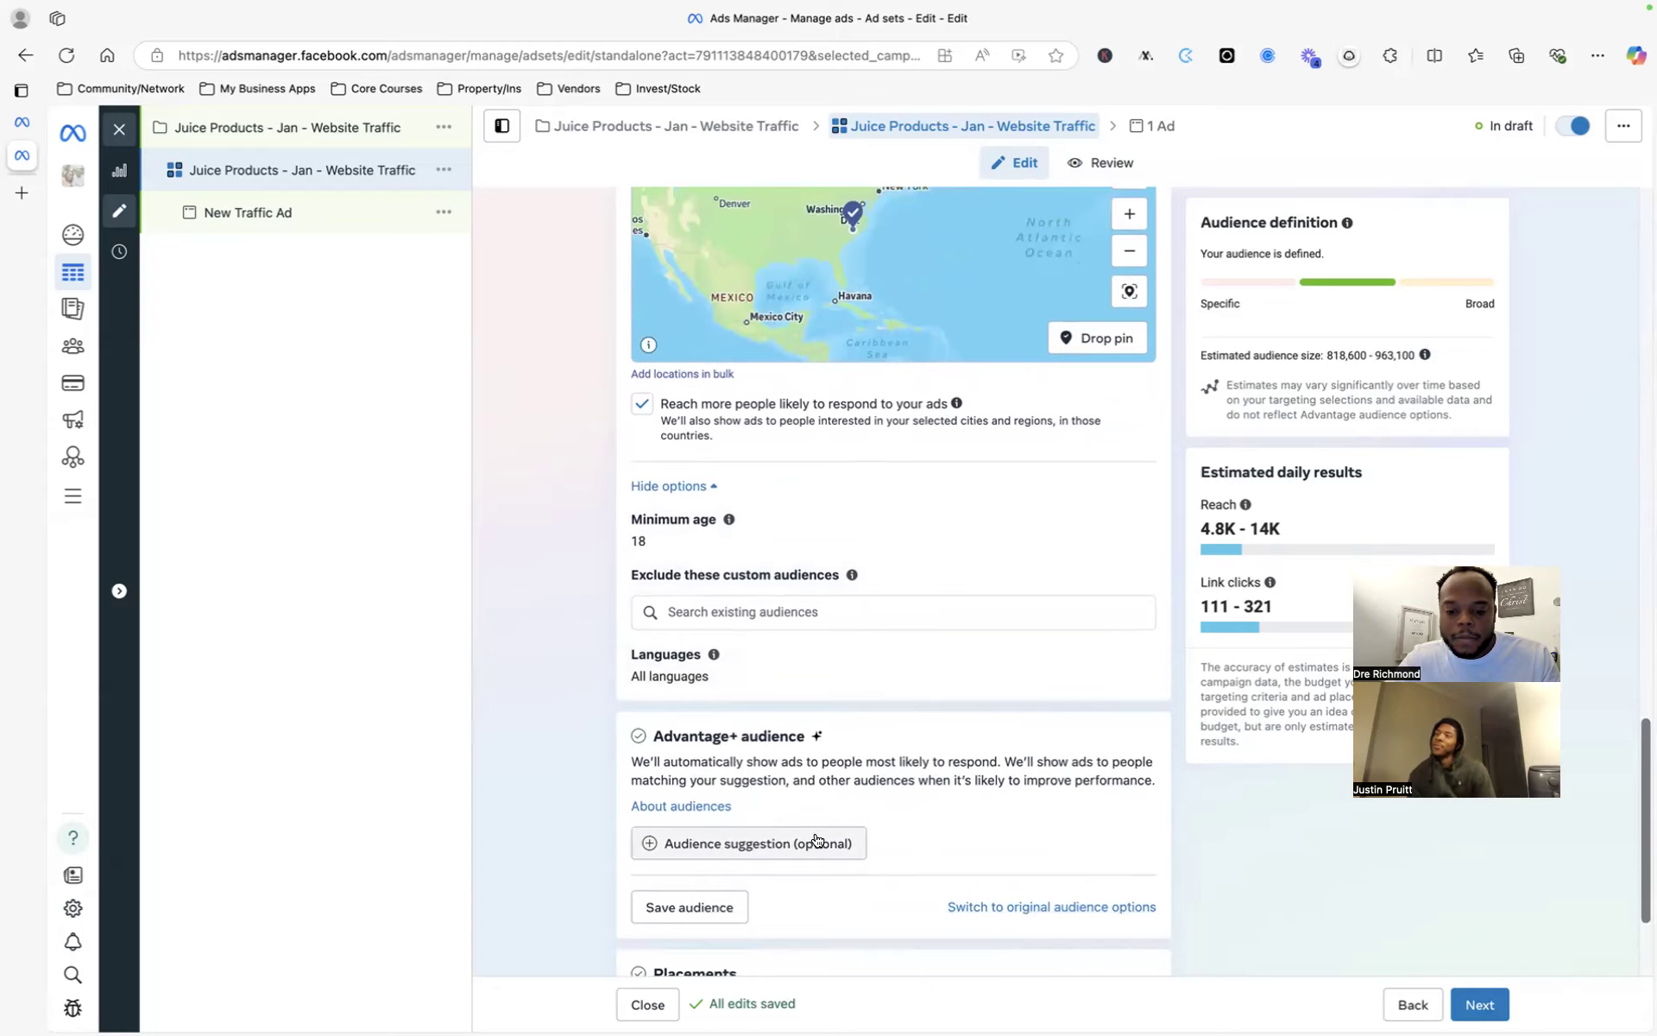
- Expand audience suggestions and search custom audiences for 'espn', finding no matches
{"action": "left_click", "coordinate": [740, 841]}
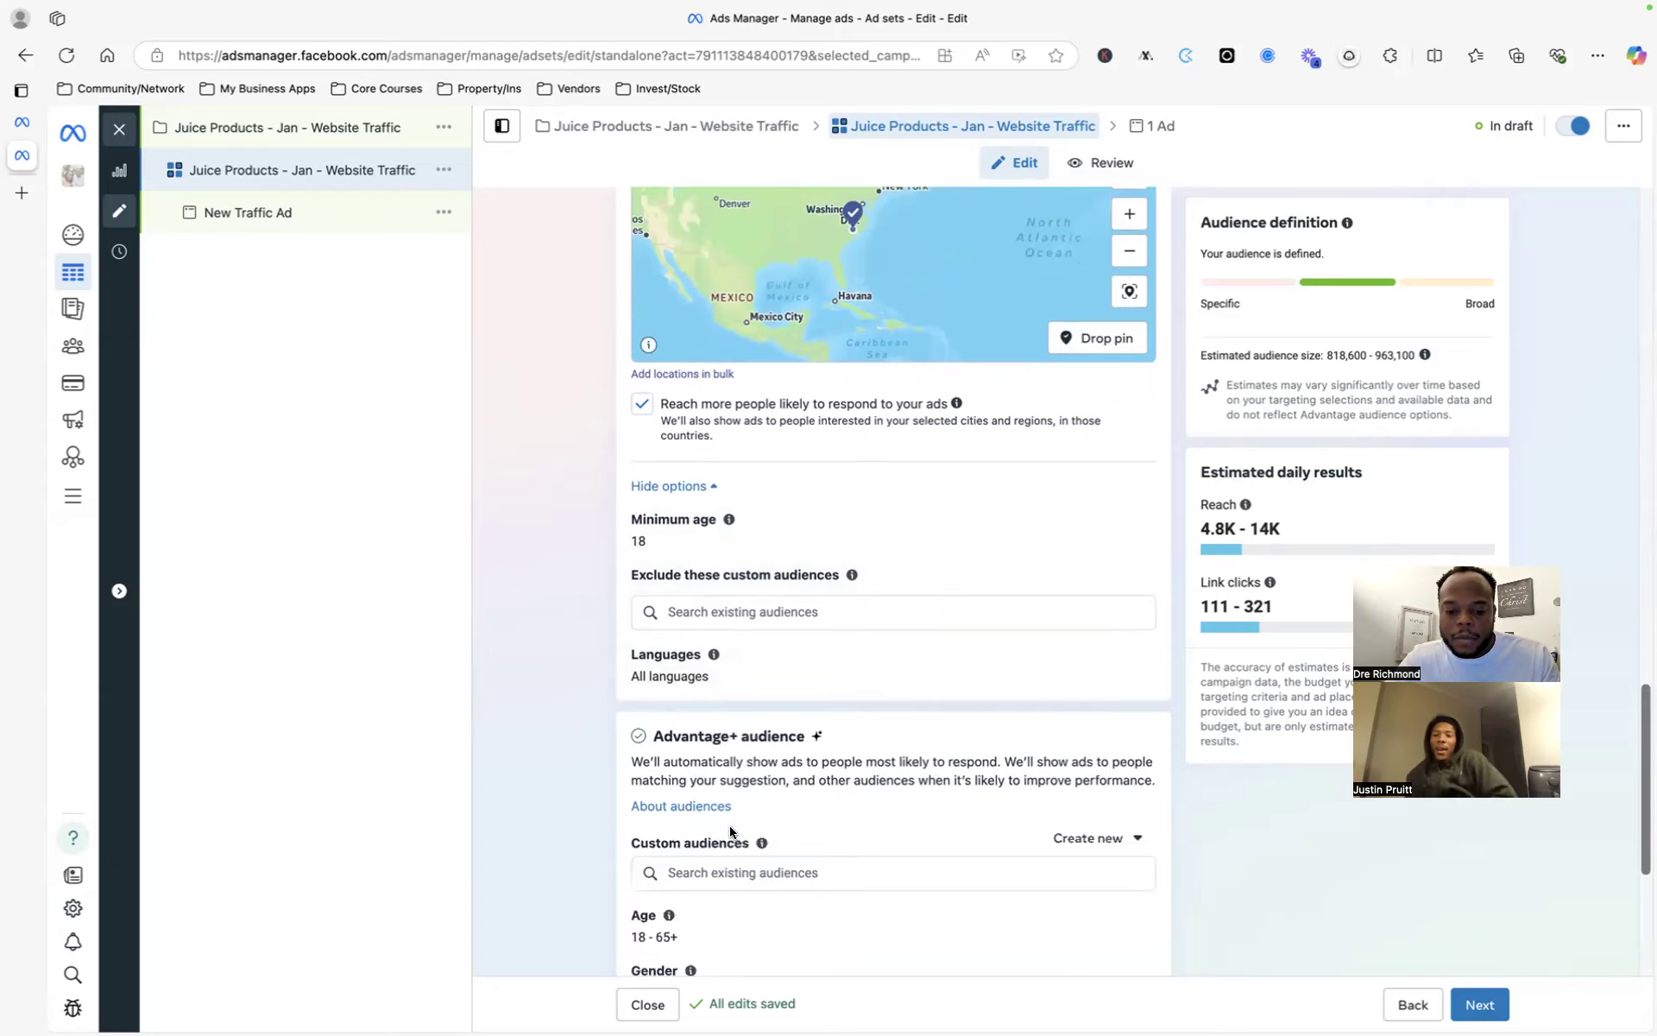
{"action": "scroll", "coordinate": [839, 812], "scroll_direction": "down", "scroll_amount": 5}
{"action": "left_click", "coordinate": [776, 502]}
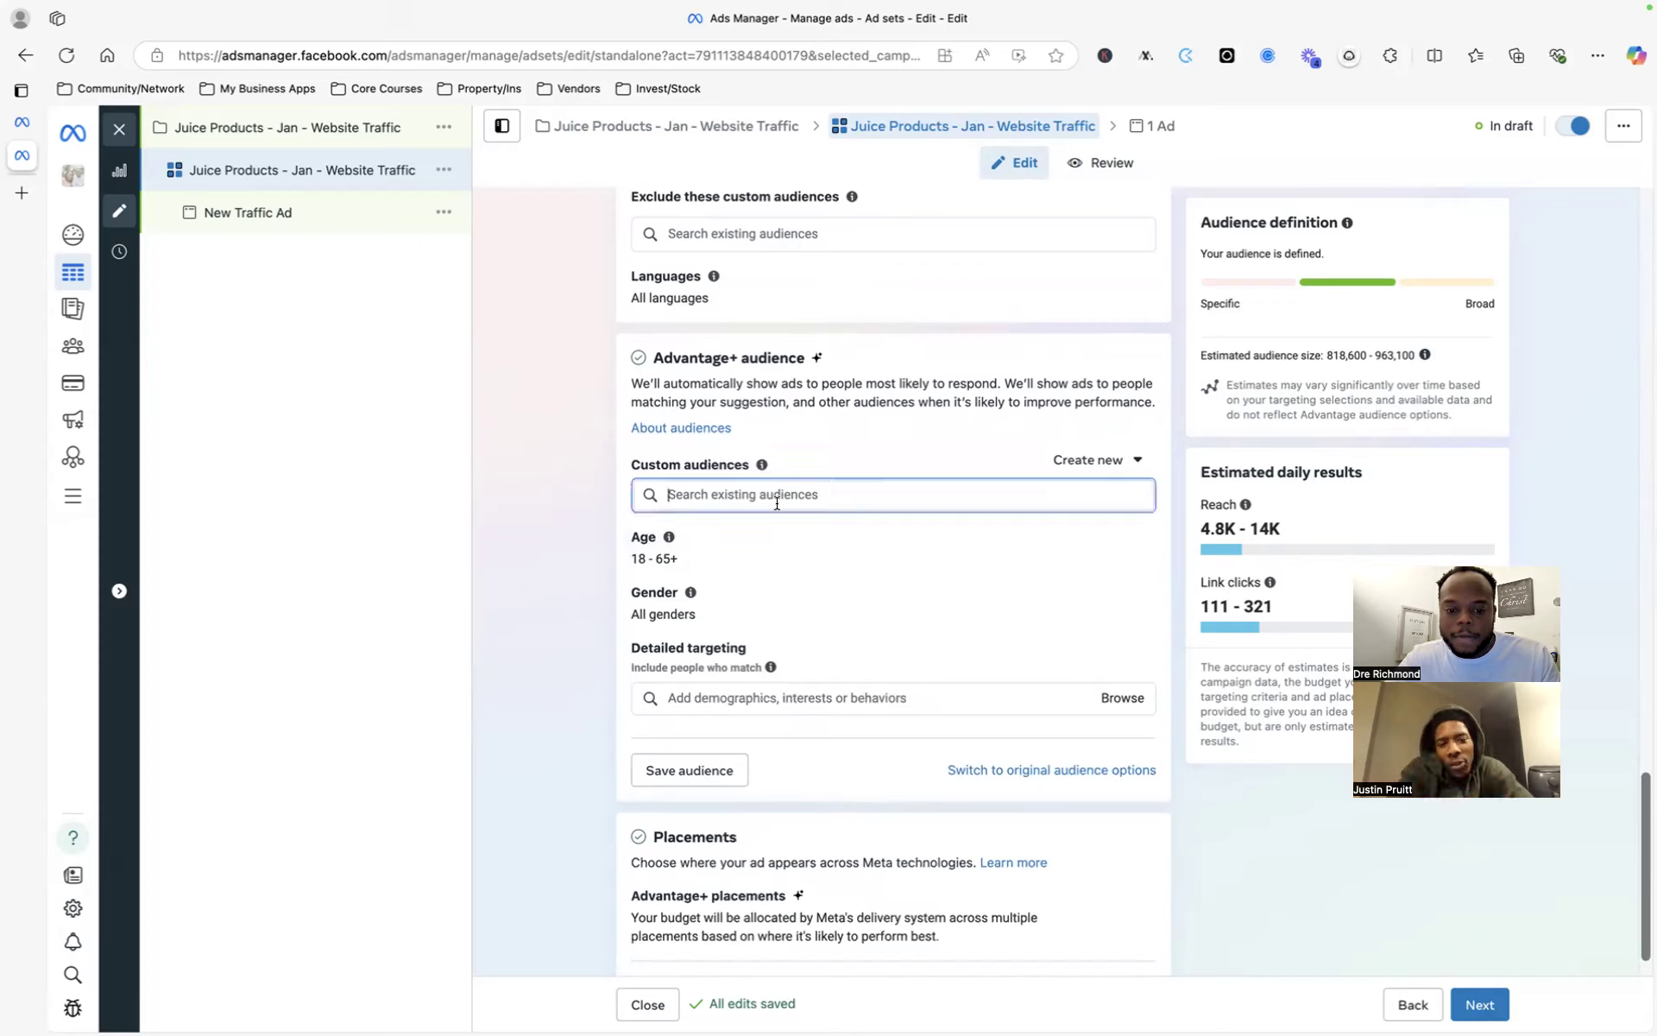
{"action": "left_click", "coordinate": [516, 540]}
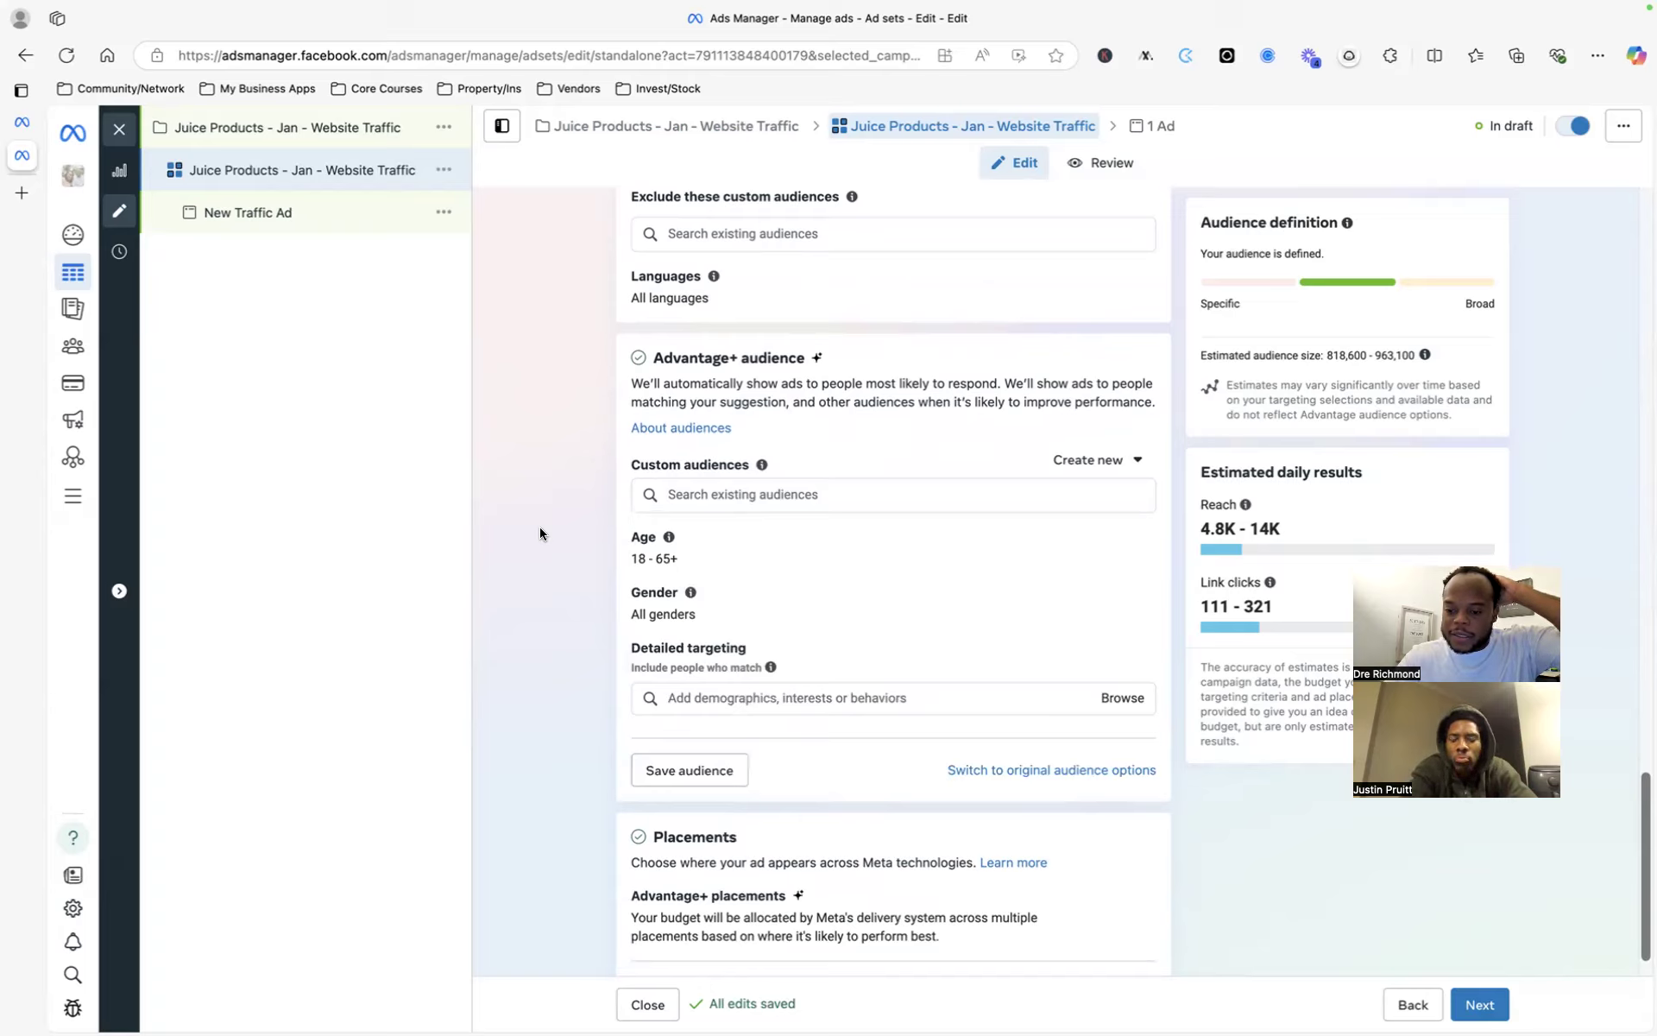
{"action": "left_click", "coordinate": [879, 496]}
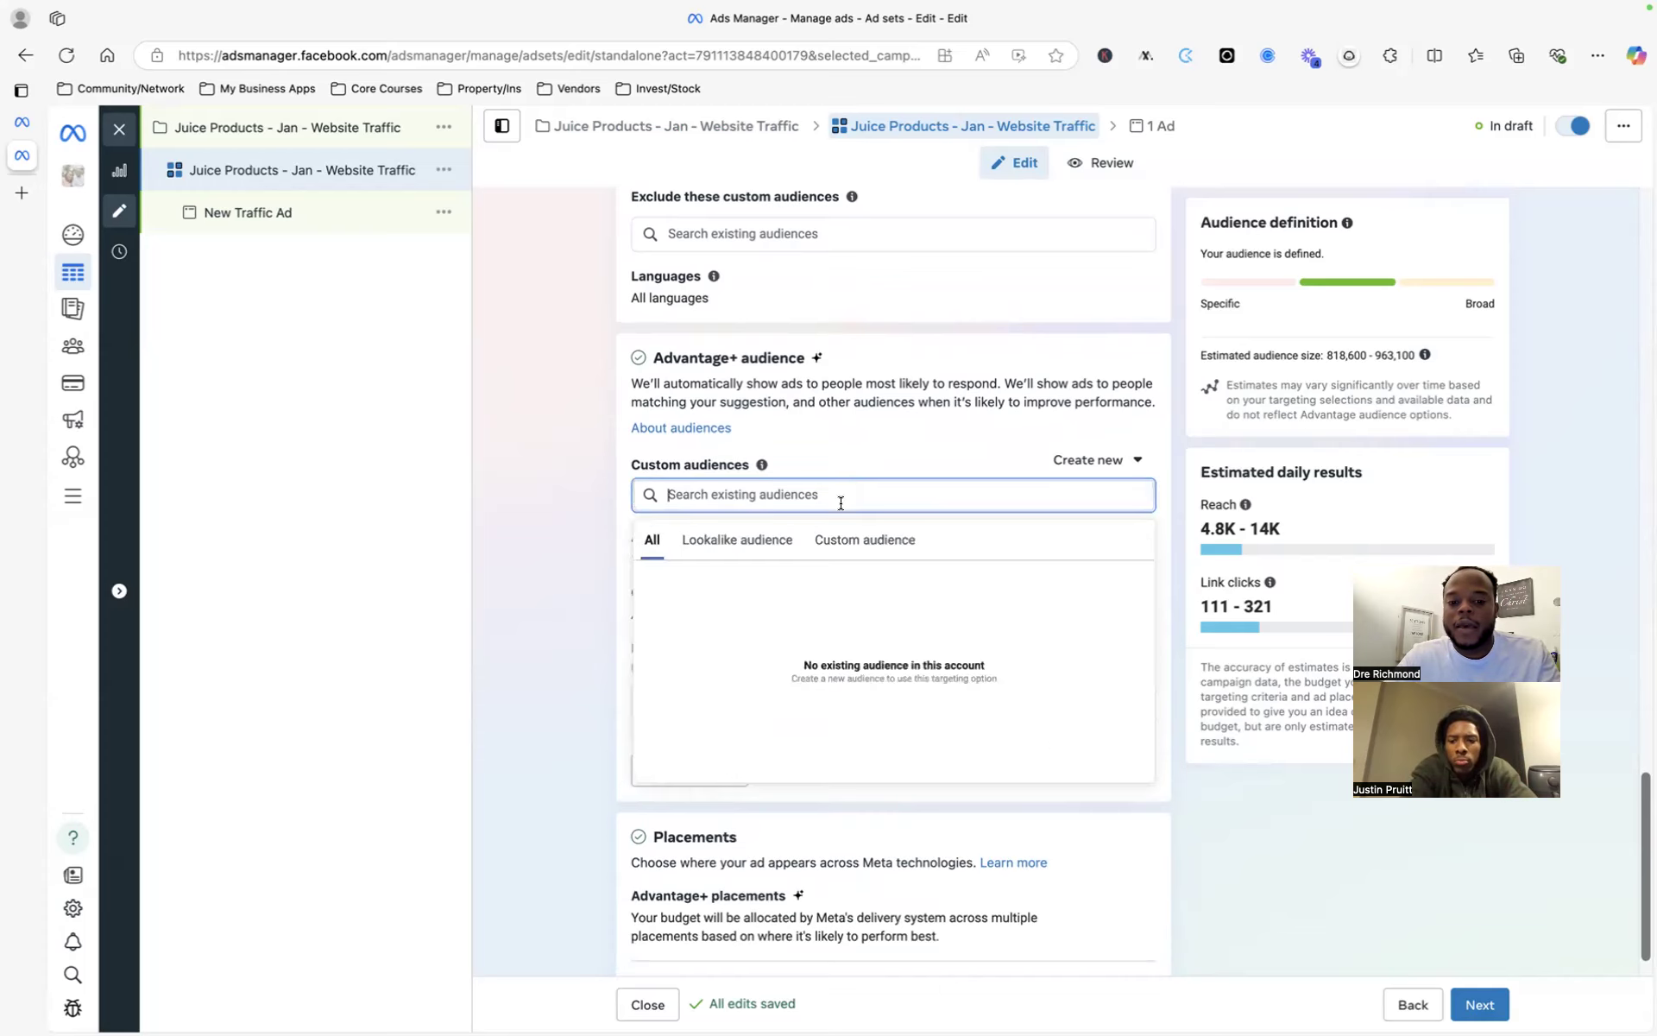
{"action": "type", "text": "skjn"}
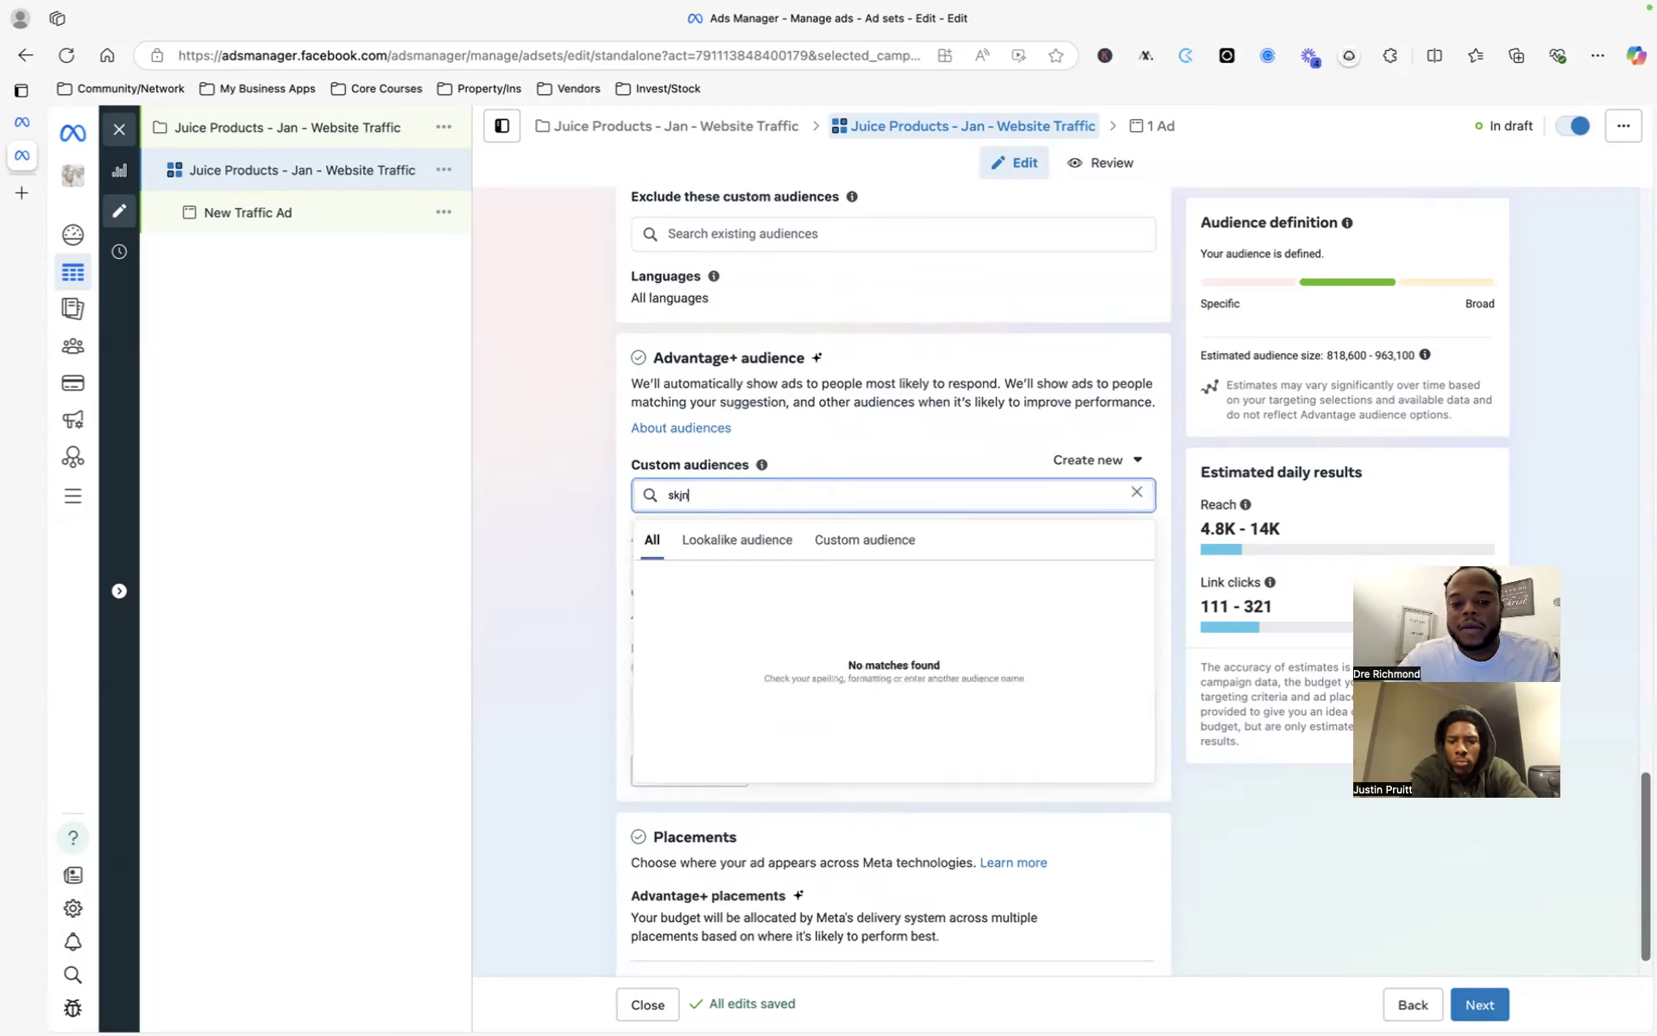
{"action": "key", "text": "BackSpace"}
{"action": "key", "text": "BackSpace"}
{"action": "key", "text": "BackSpace"}
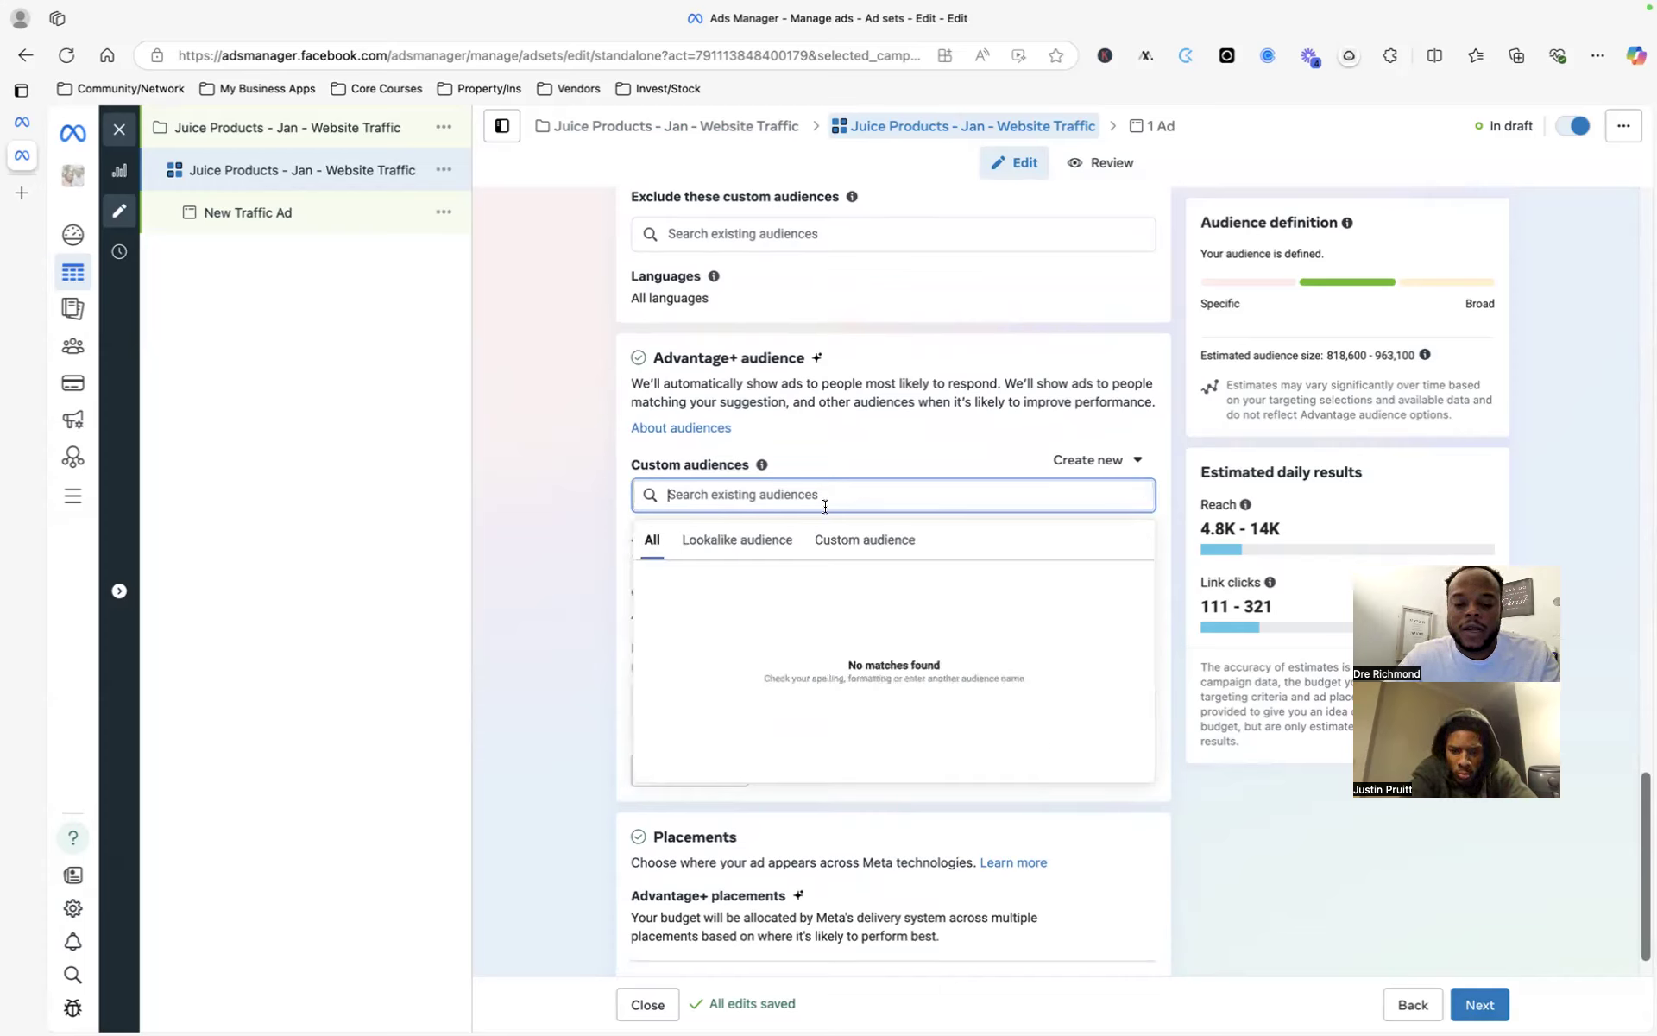
{"action": "left_click", "coordinate": [564, 528]}
{"action": "left_click", "coordinate": [723, 490]}
{"action": "type", "text": "espn"}
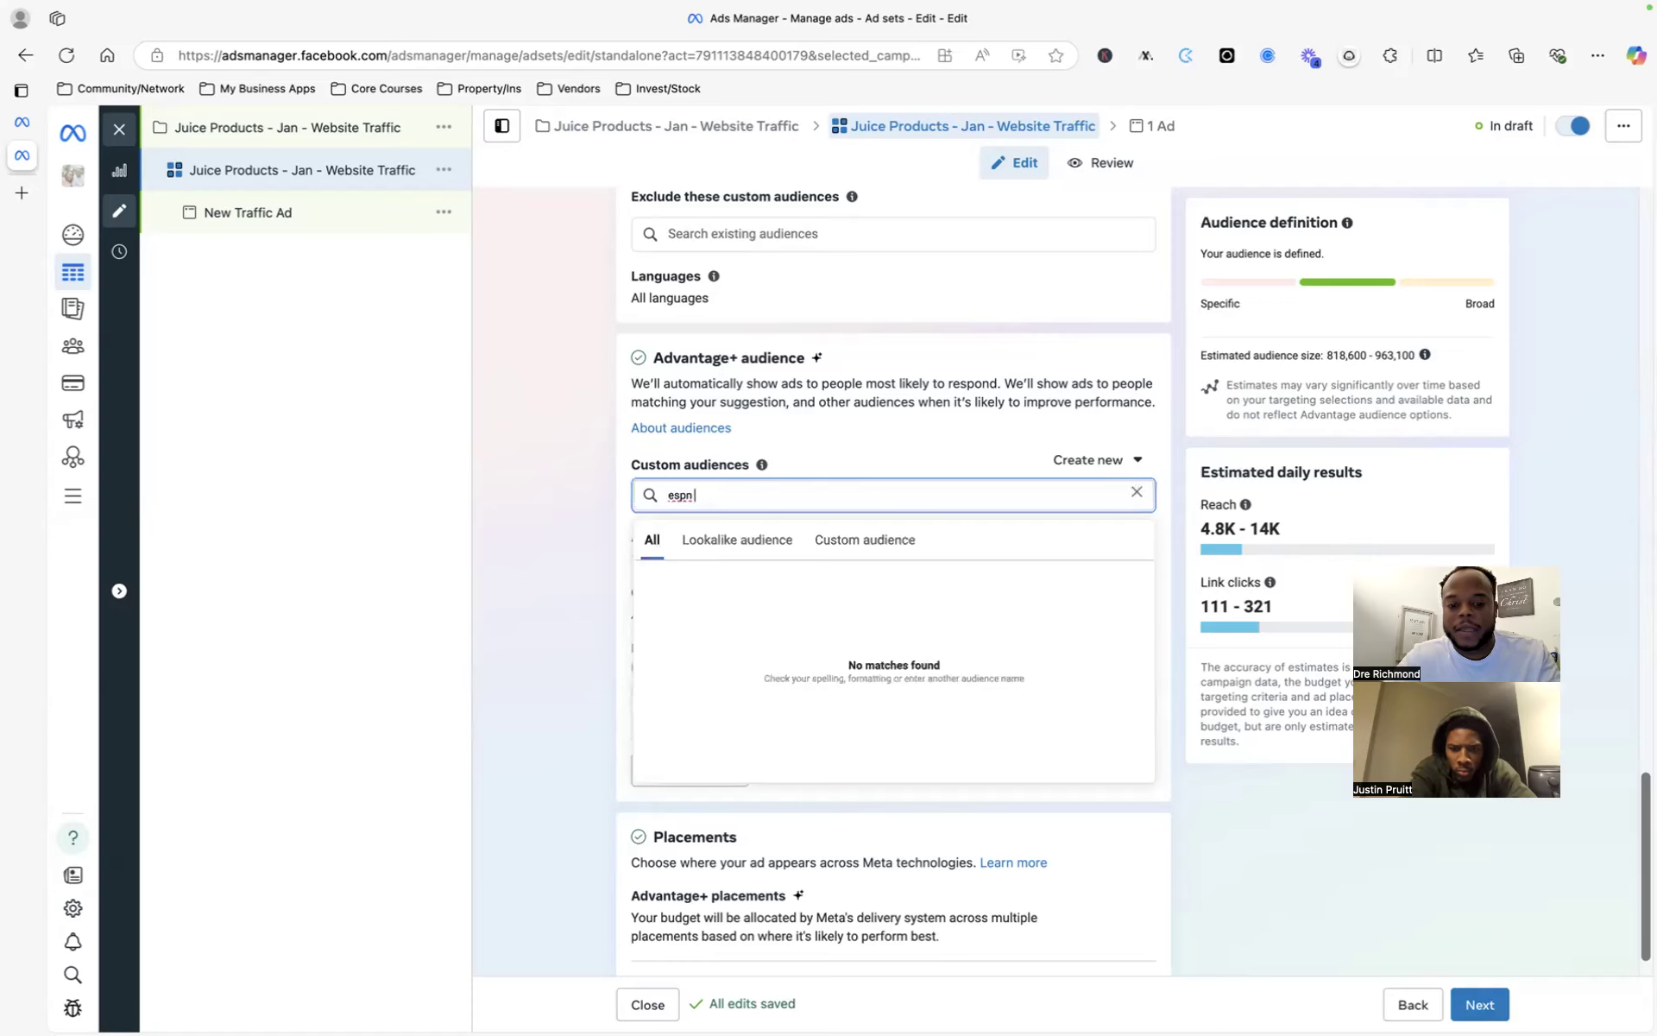
{"action": "left_click", "coordinate": [1136, 492]}
- Start creating a new custom audience from the Create new menu
{"action": "left_click", "coordinate": [1097, 463]}
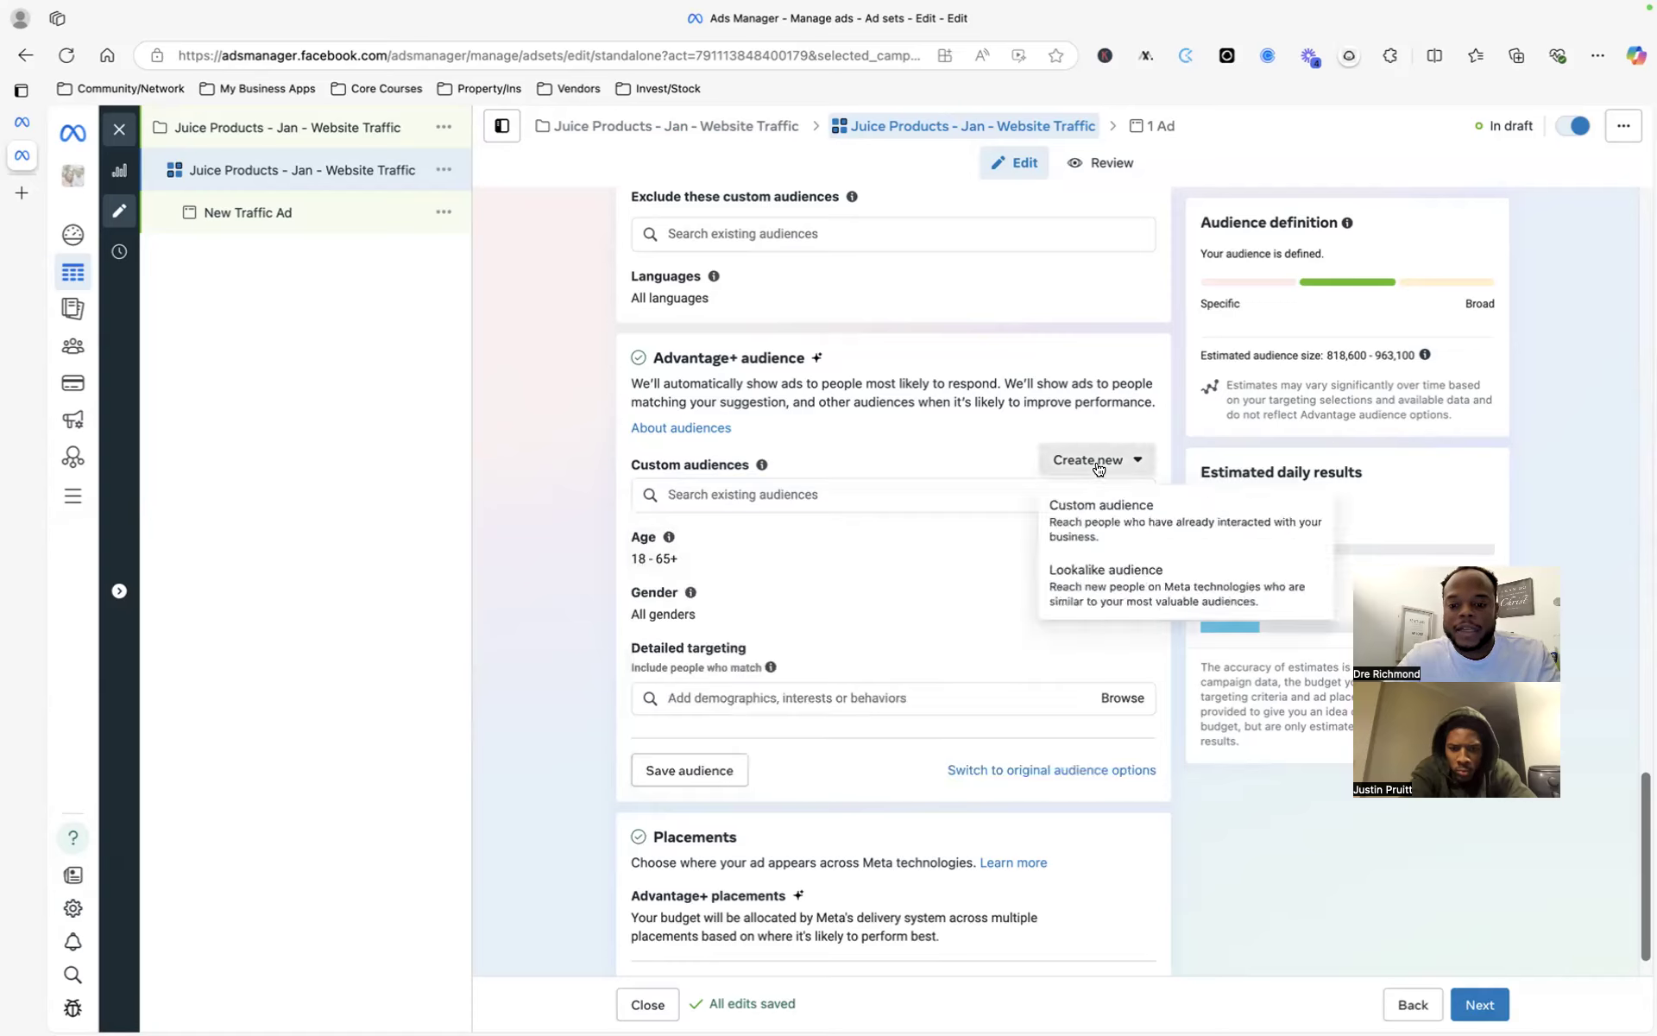
{"action": "left_click", "coordinate": [983, 442]}
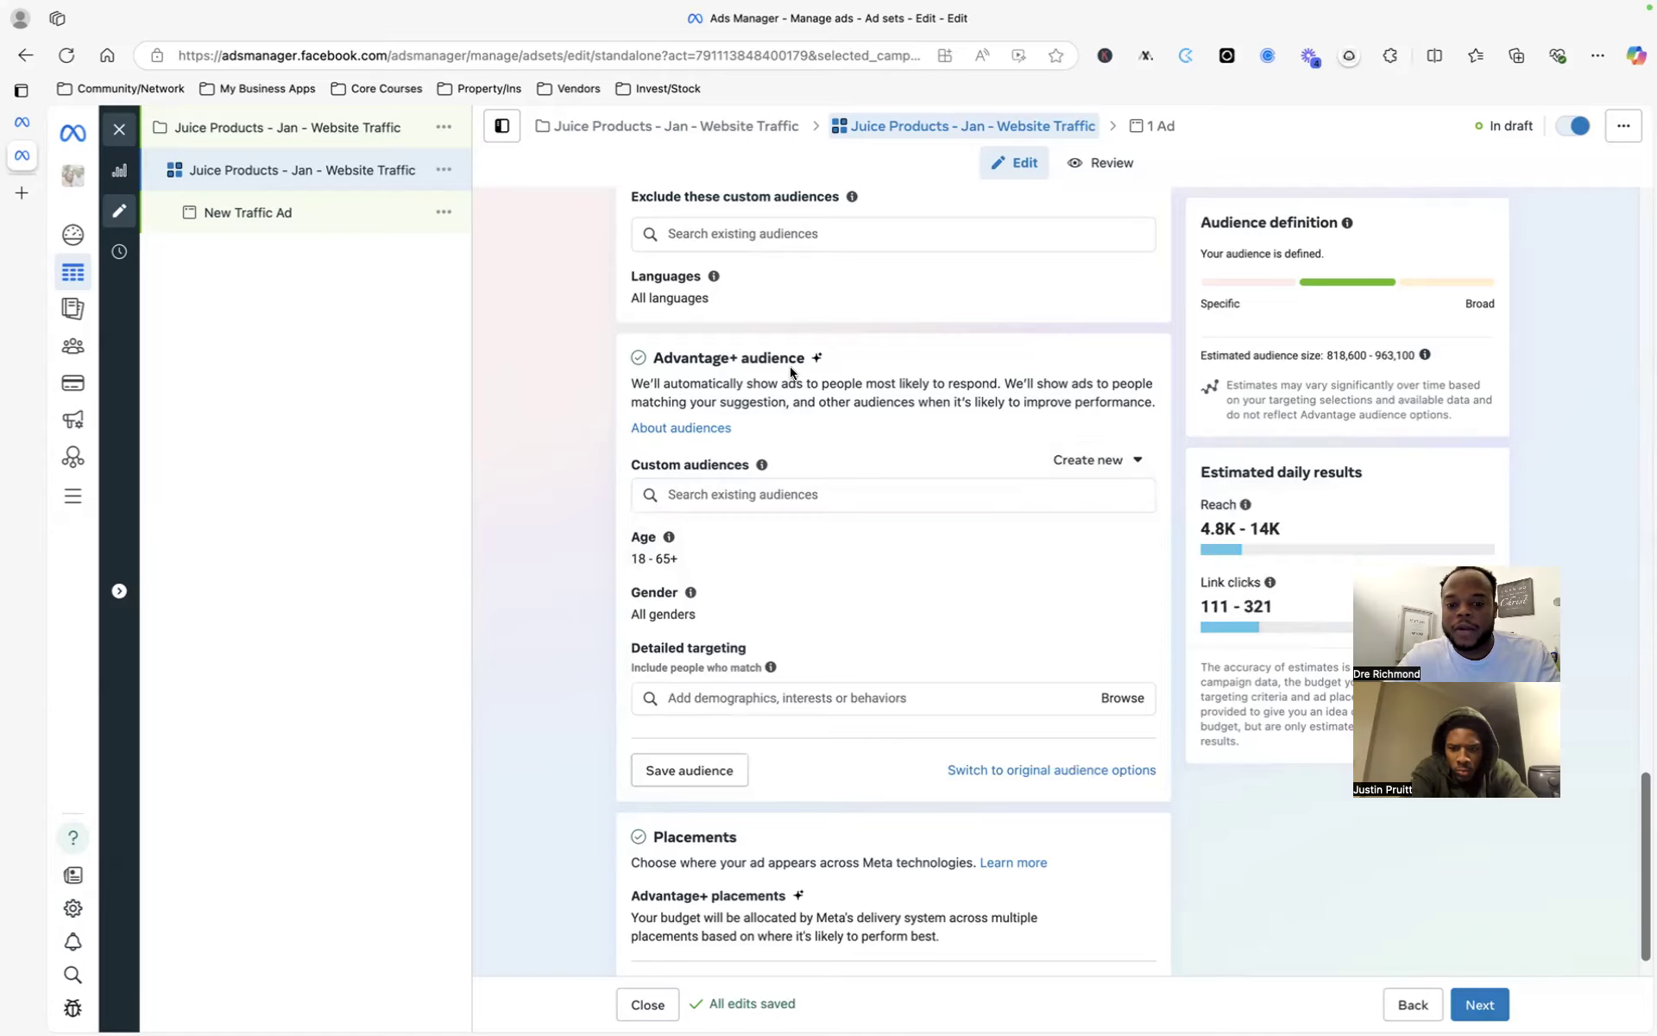
{"action": "left_click", "coordinate": [1114, 460]}
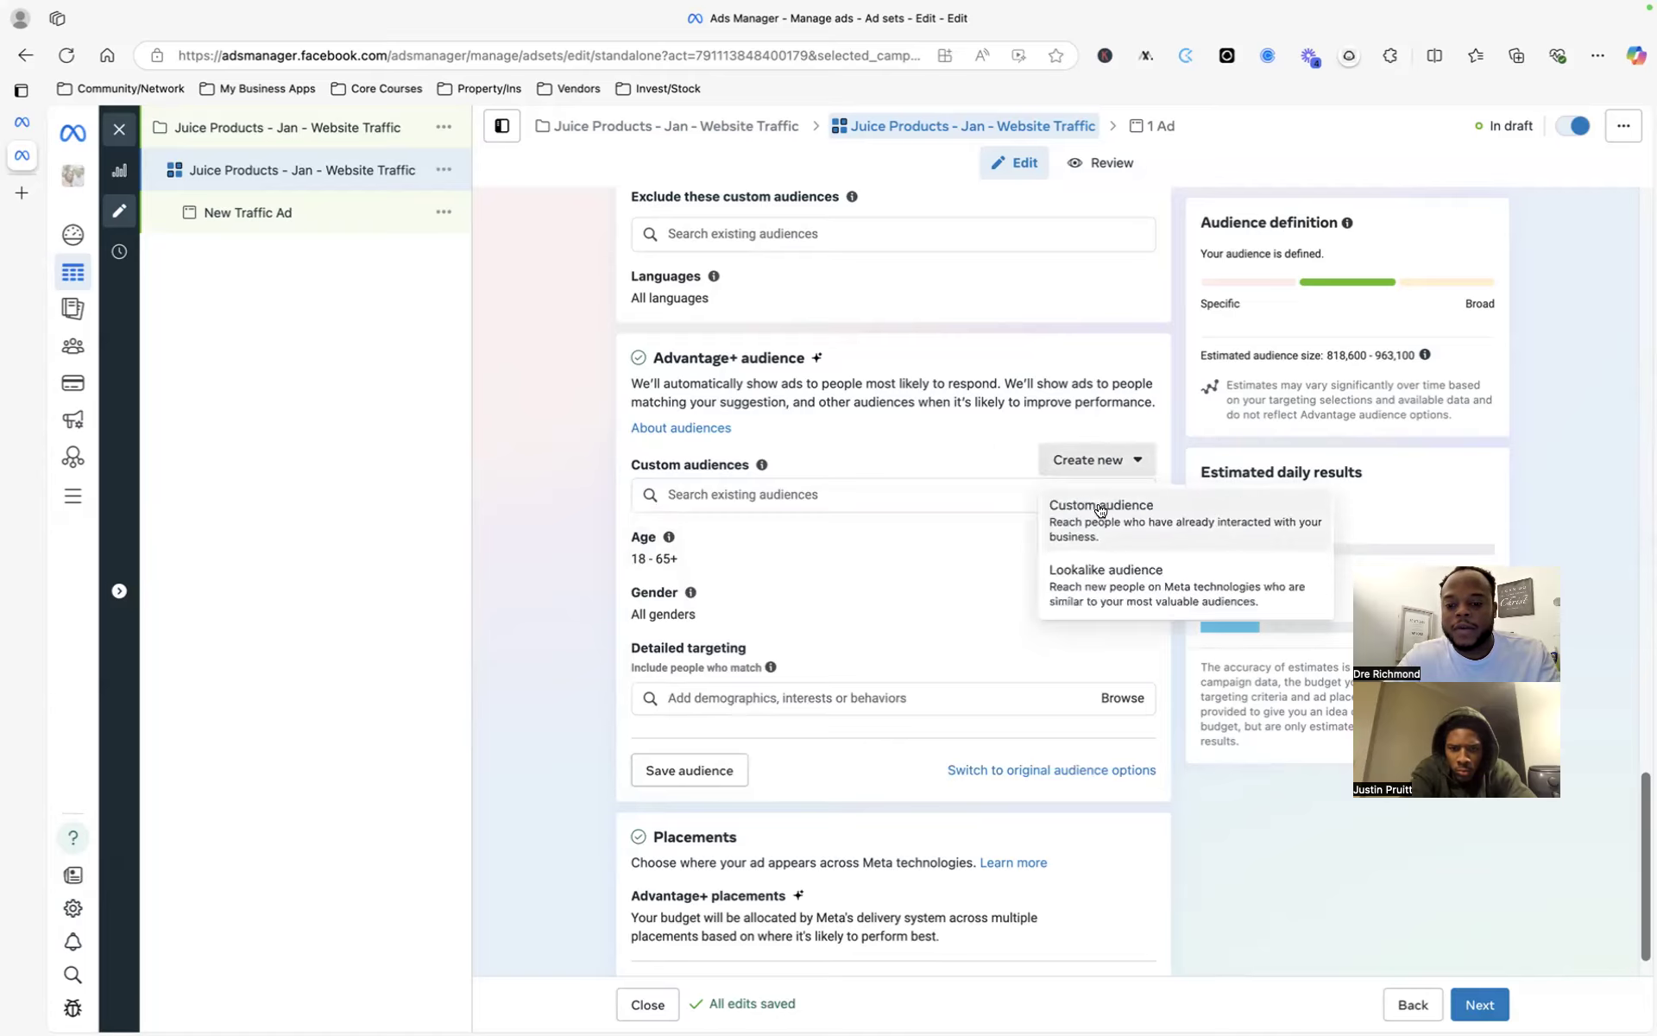
{"action": "left_click", "coordinate": [1097, 528]}
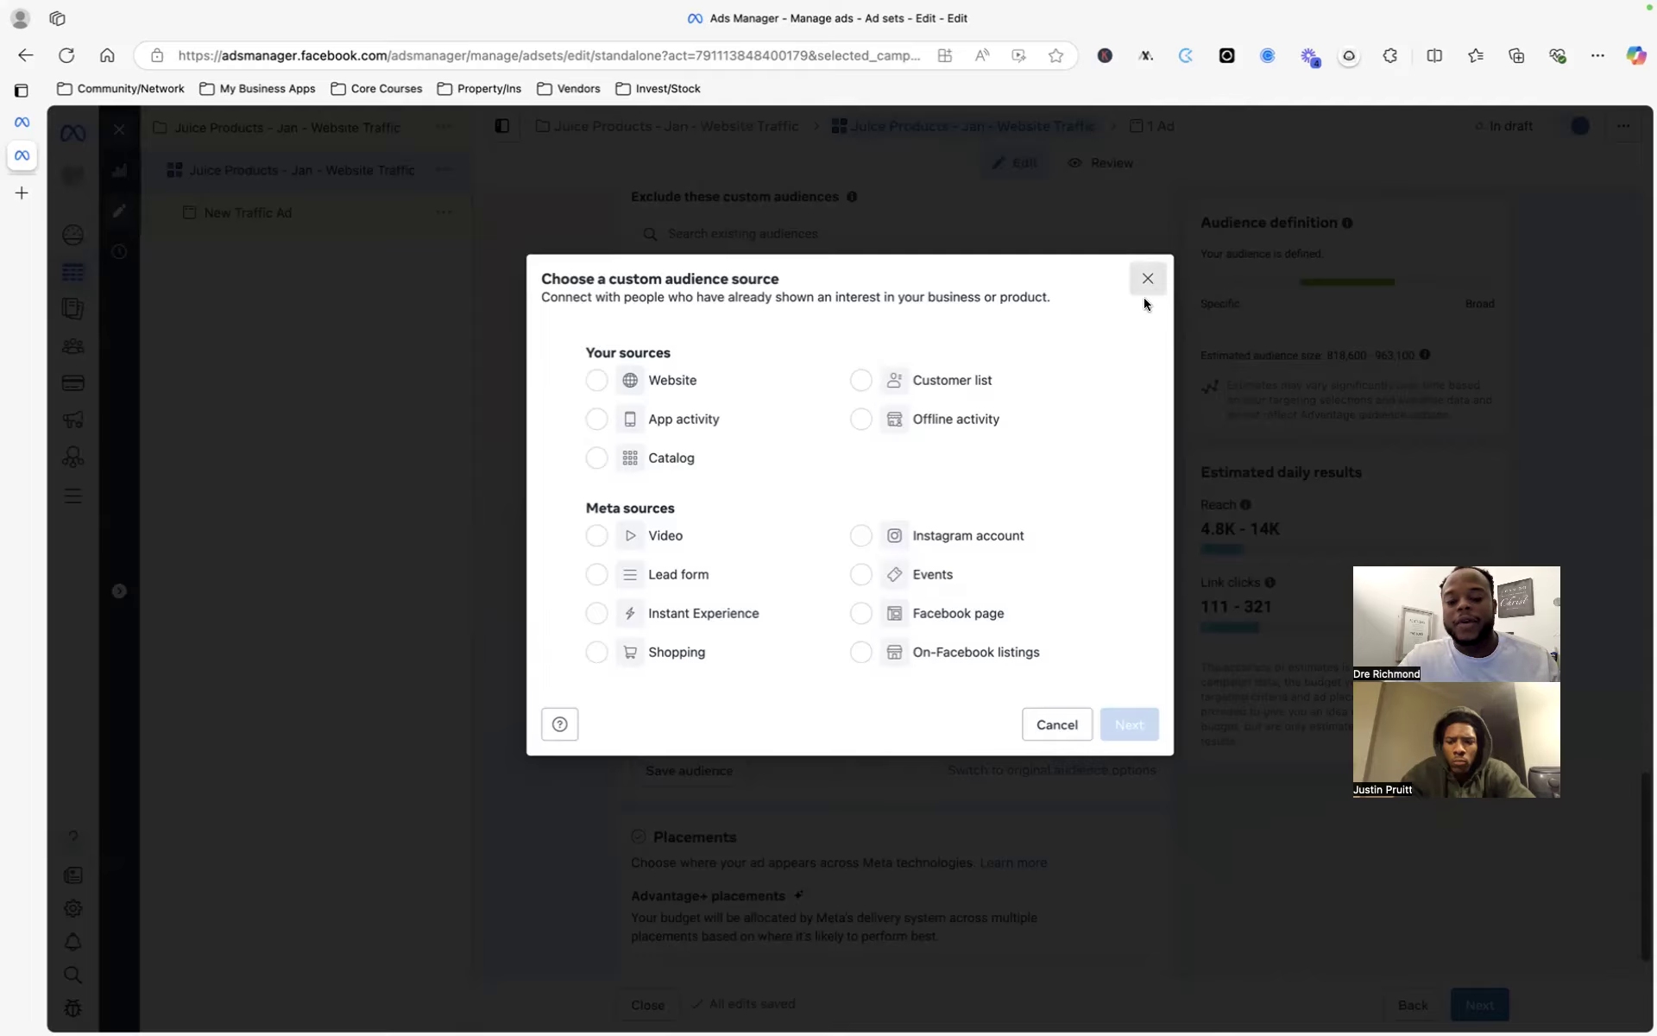
- Close the custom audience source chooser without selecting any source
{"action": "left_click", "coordinate": [1148, 292]}
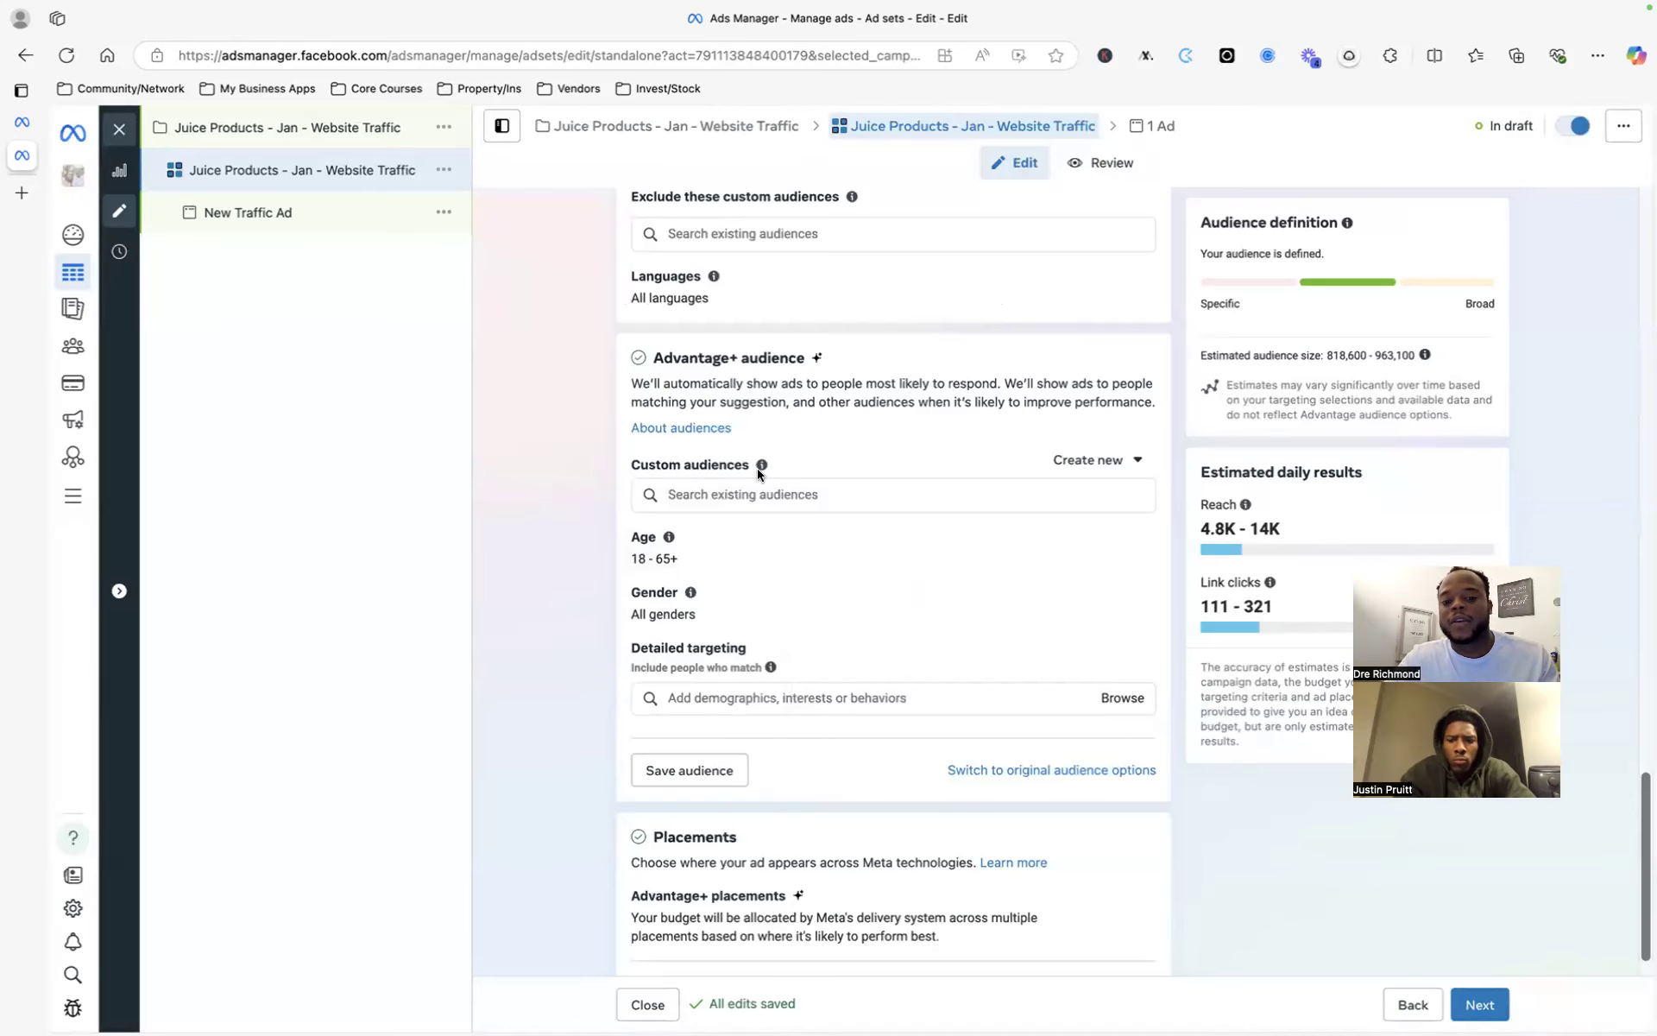
{"action": "left_click", "coordinate": [1050, 471]}
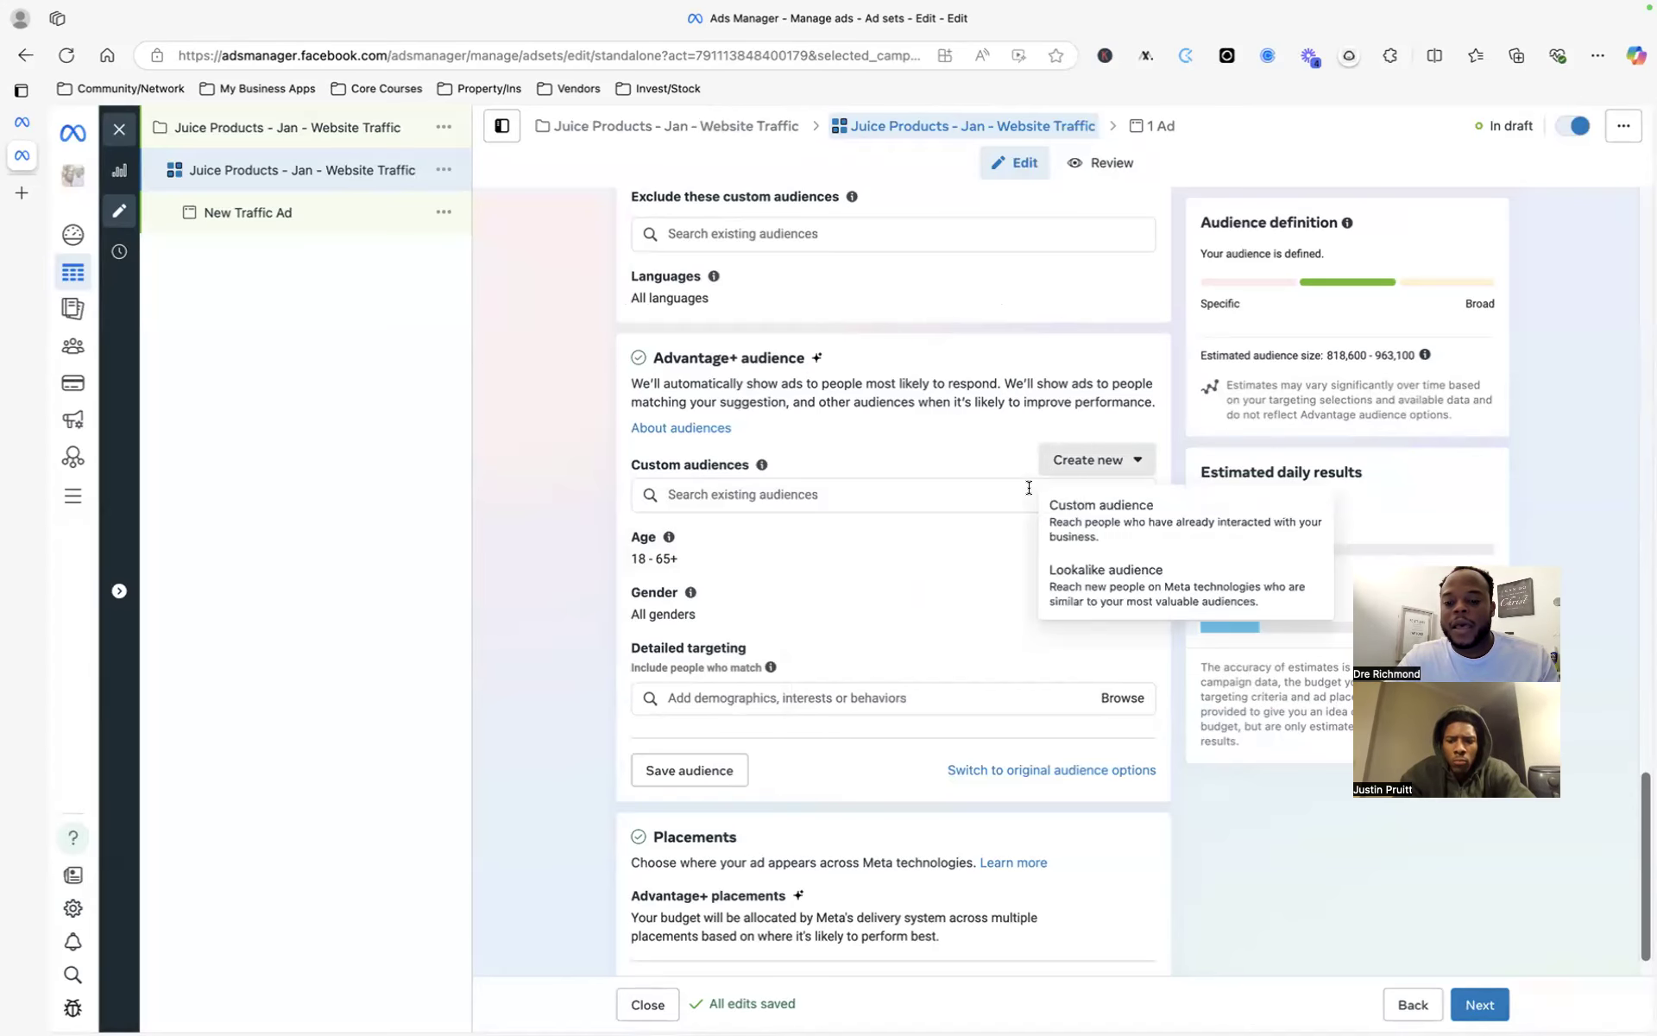
- Add ESPN as an employer in detailed targeting
{"action": "left_click", "coordinate": [936, 571]}
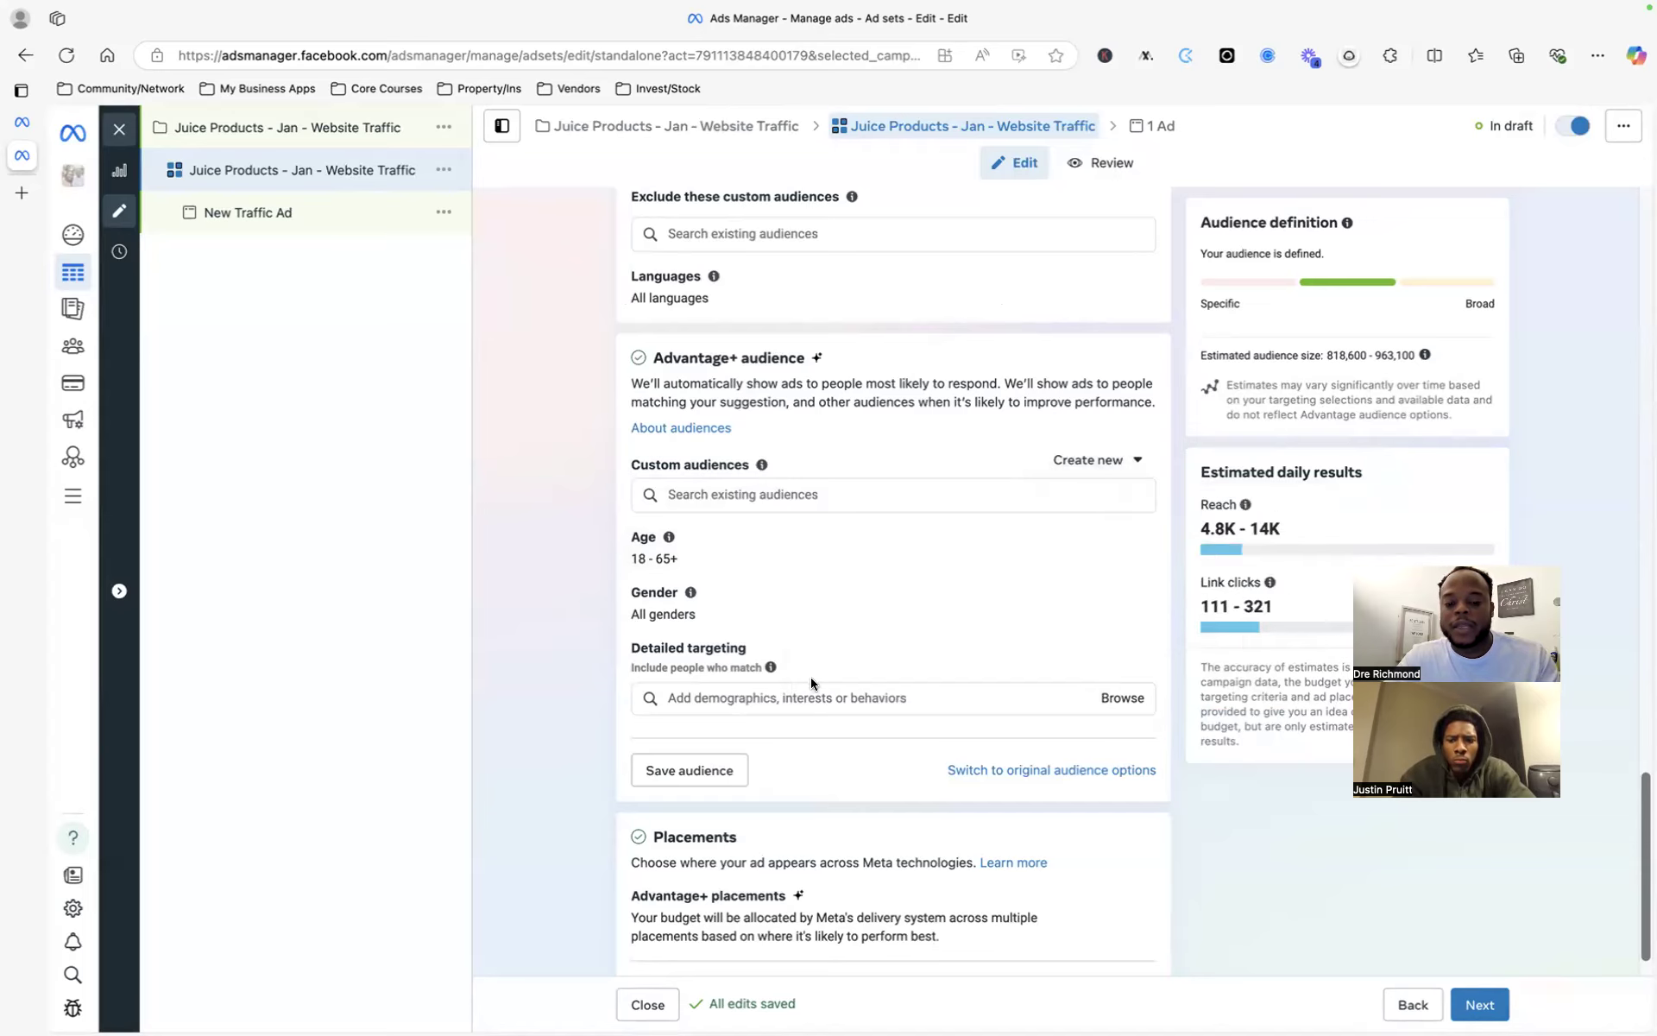
{"action": "scroll", "coordinate": [817, 671], "scroll_direction": "down", "scroll_amount": 1}
{"action": "left_click", "coordinate": [779, 646]}
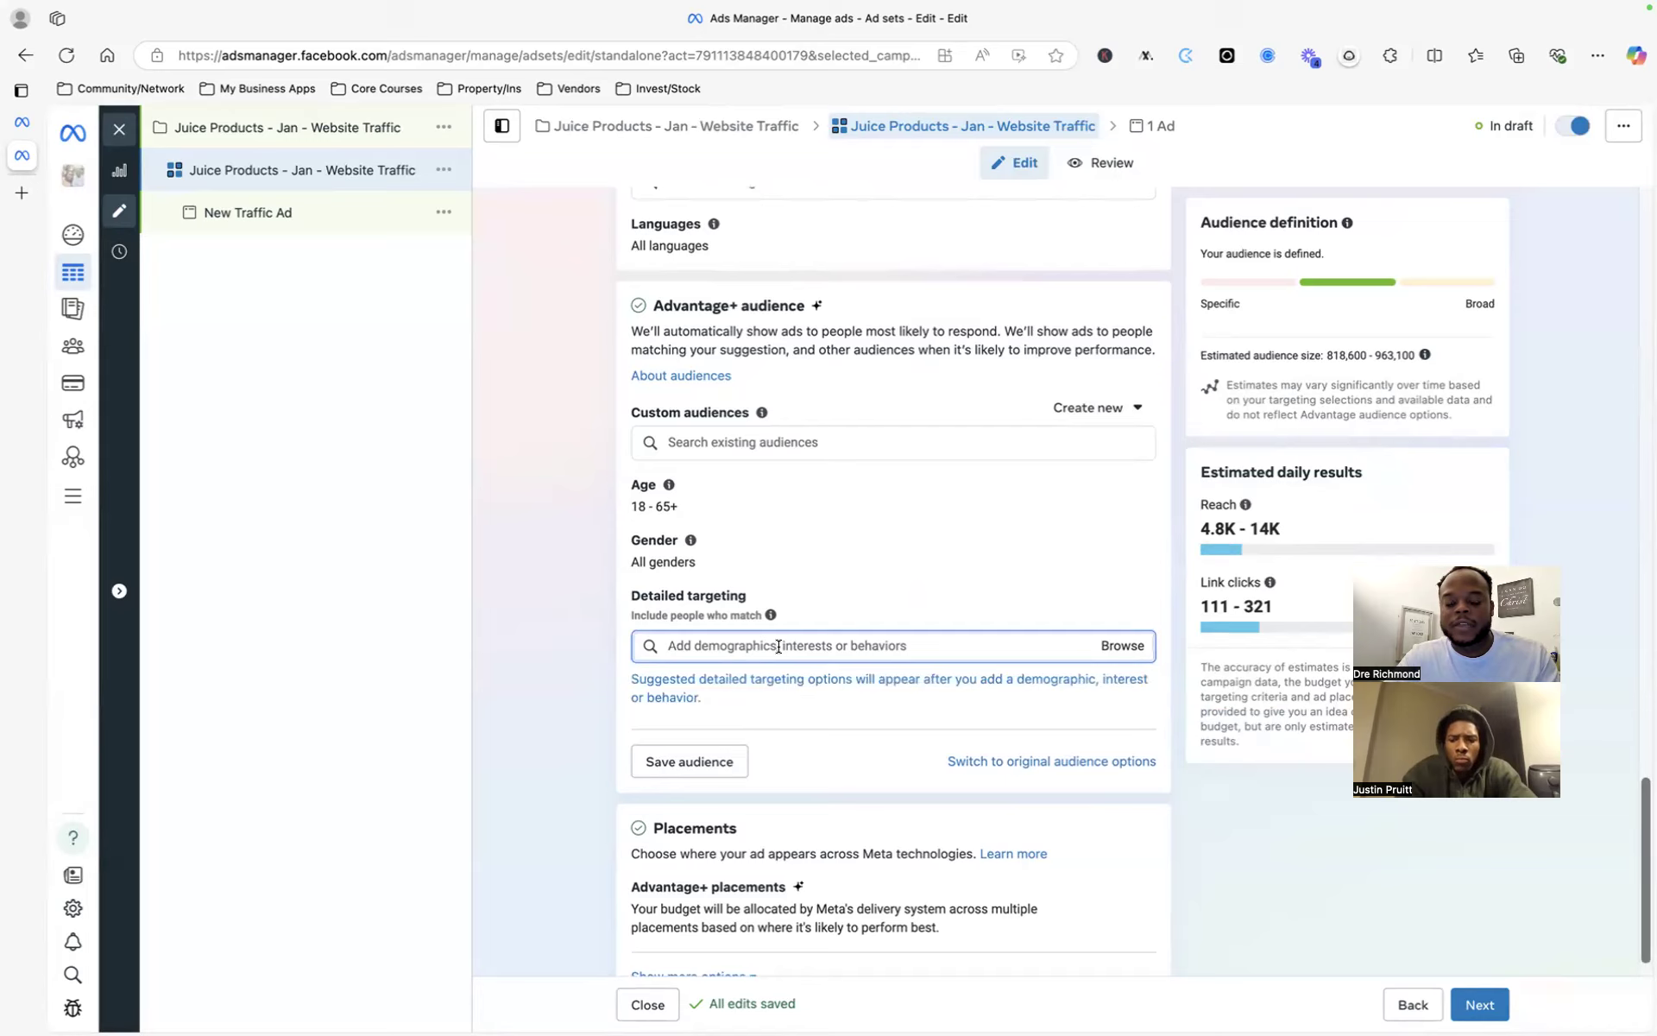
{"action": "type", "text": "s"}
{"action": "key", "text": "BackSpace"}
{"action": "type", "text": "espn"}
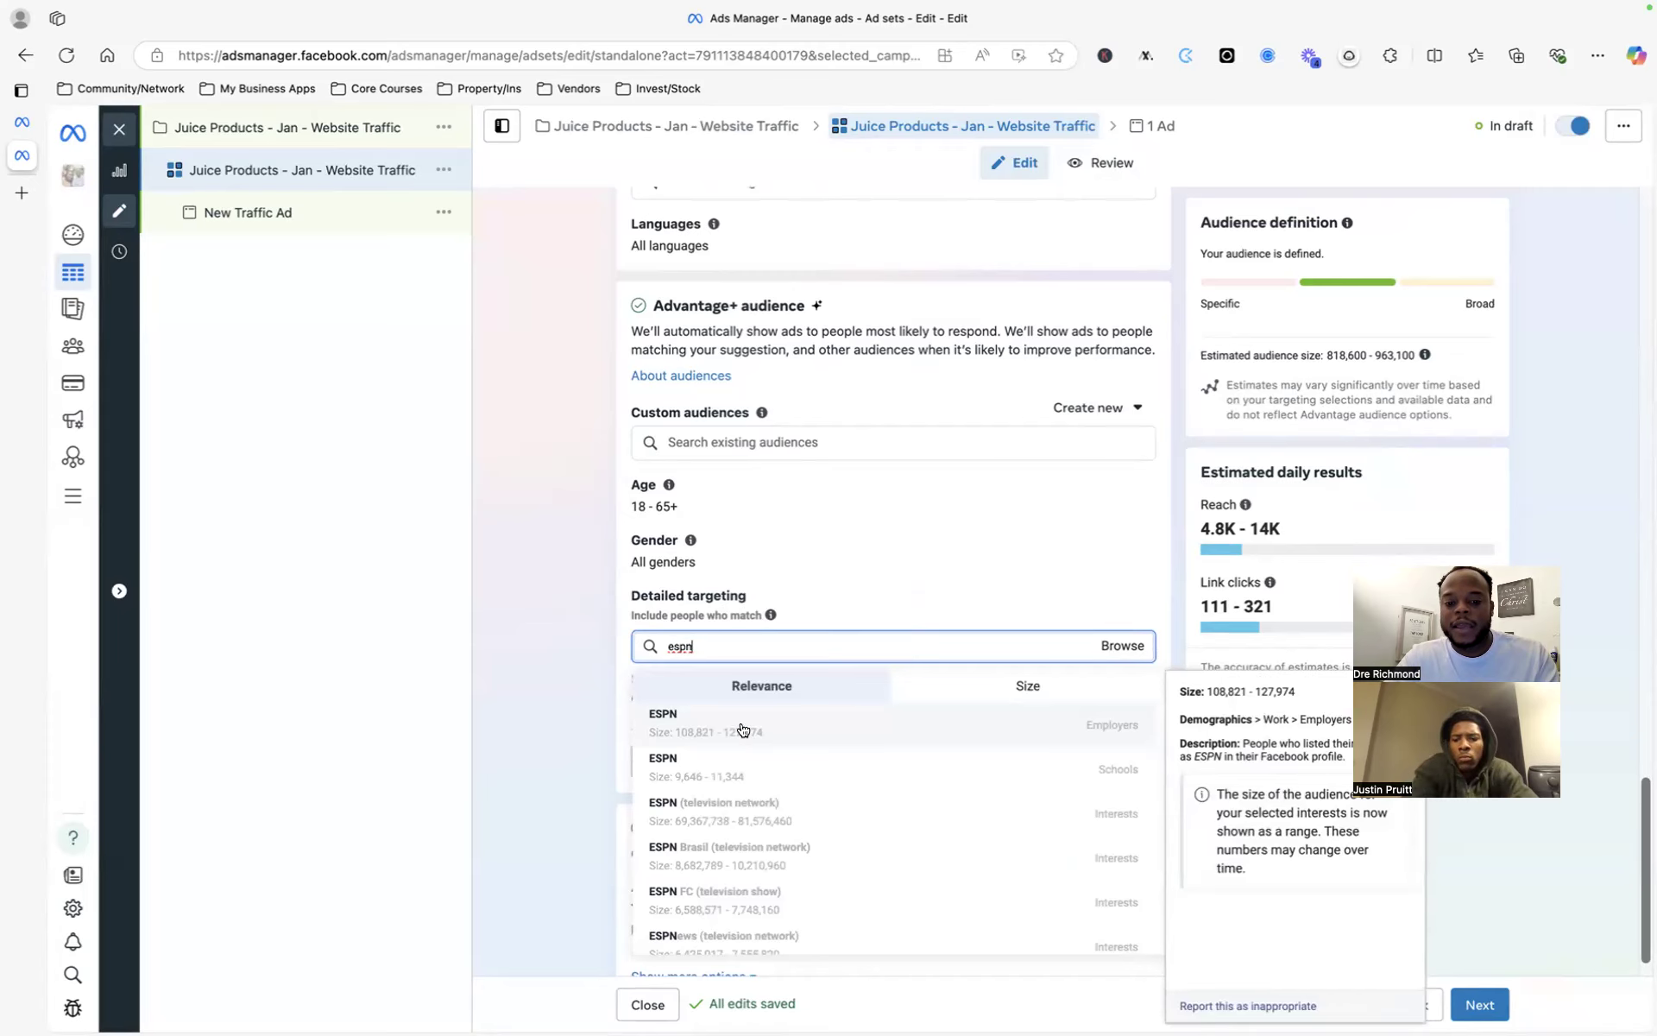
{"action": "left_click", "coordinate": [742, 729]}
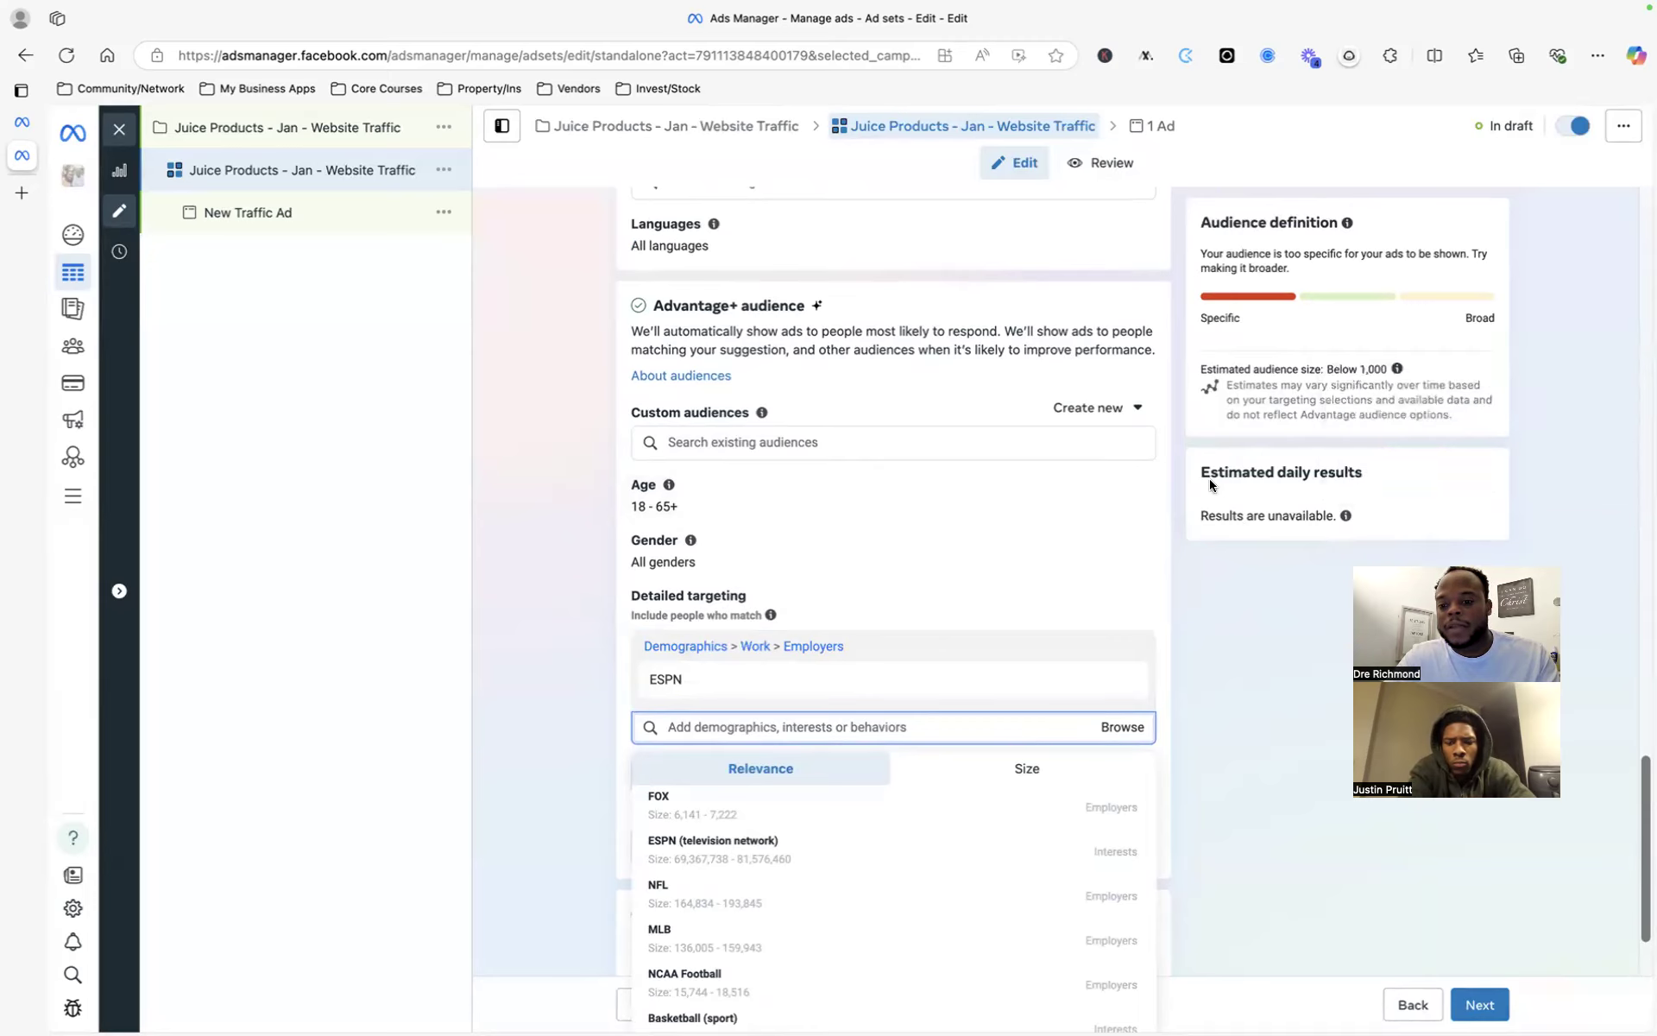
{"action": "triple_click", "coordinate": [1305, 477]}
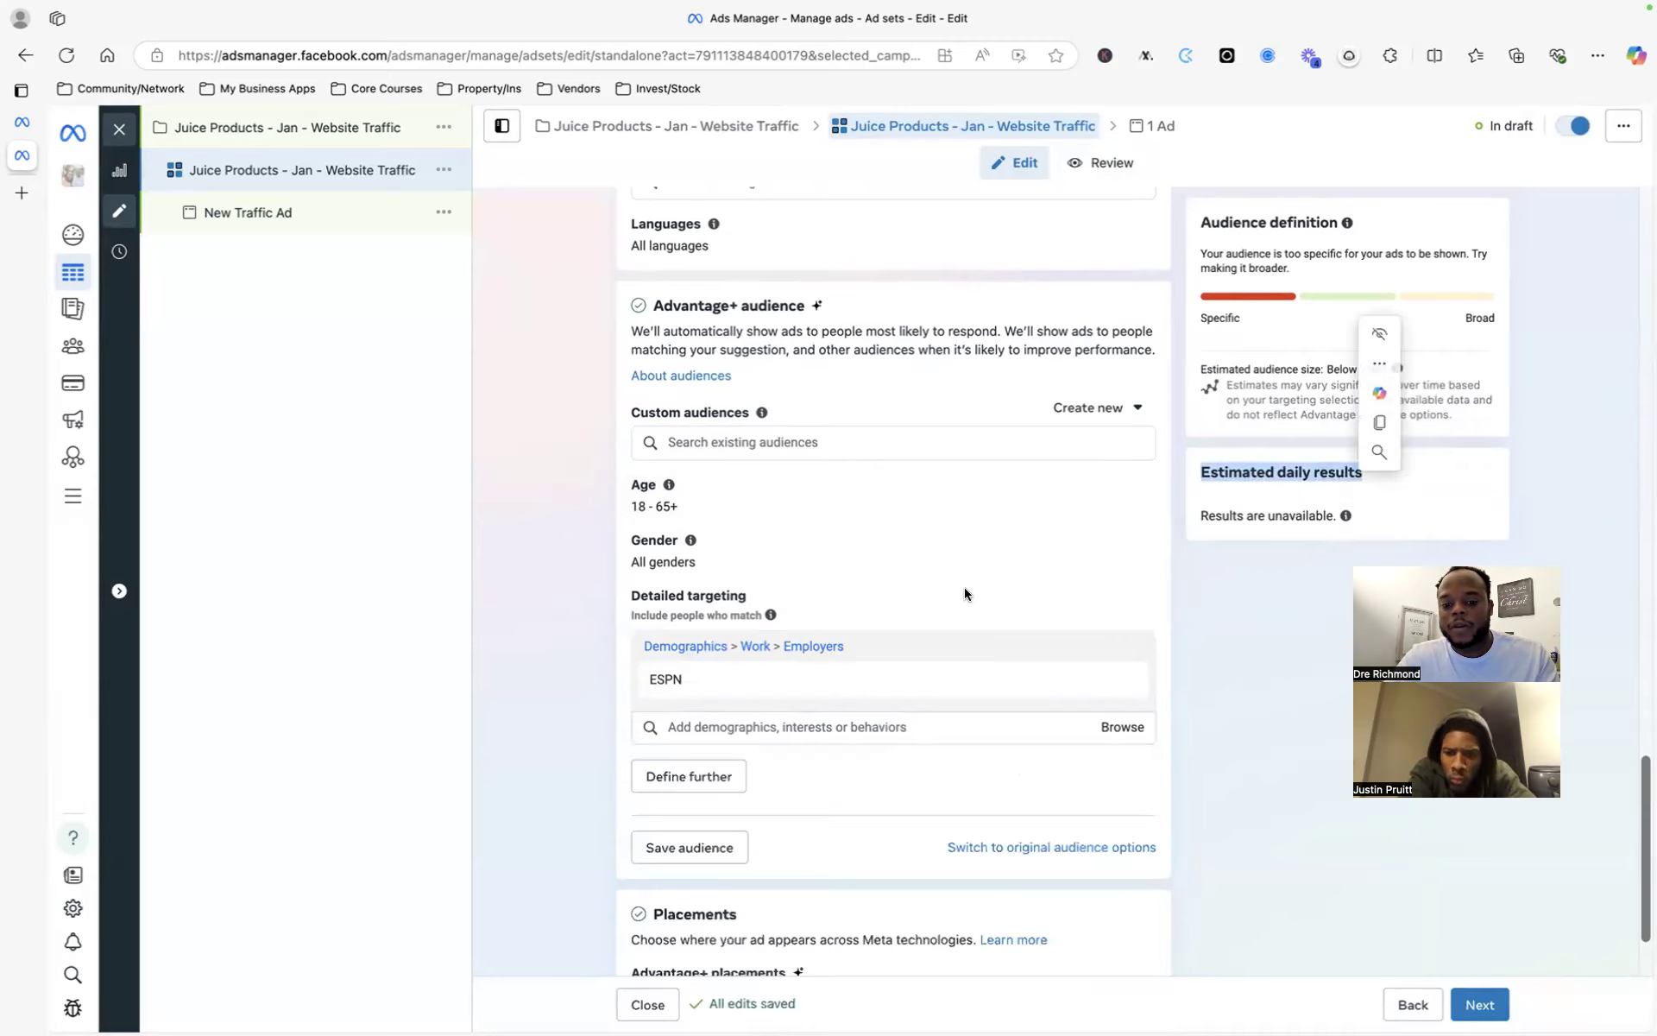
{"action": "left_click", "coordinate": [769, 697]}
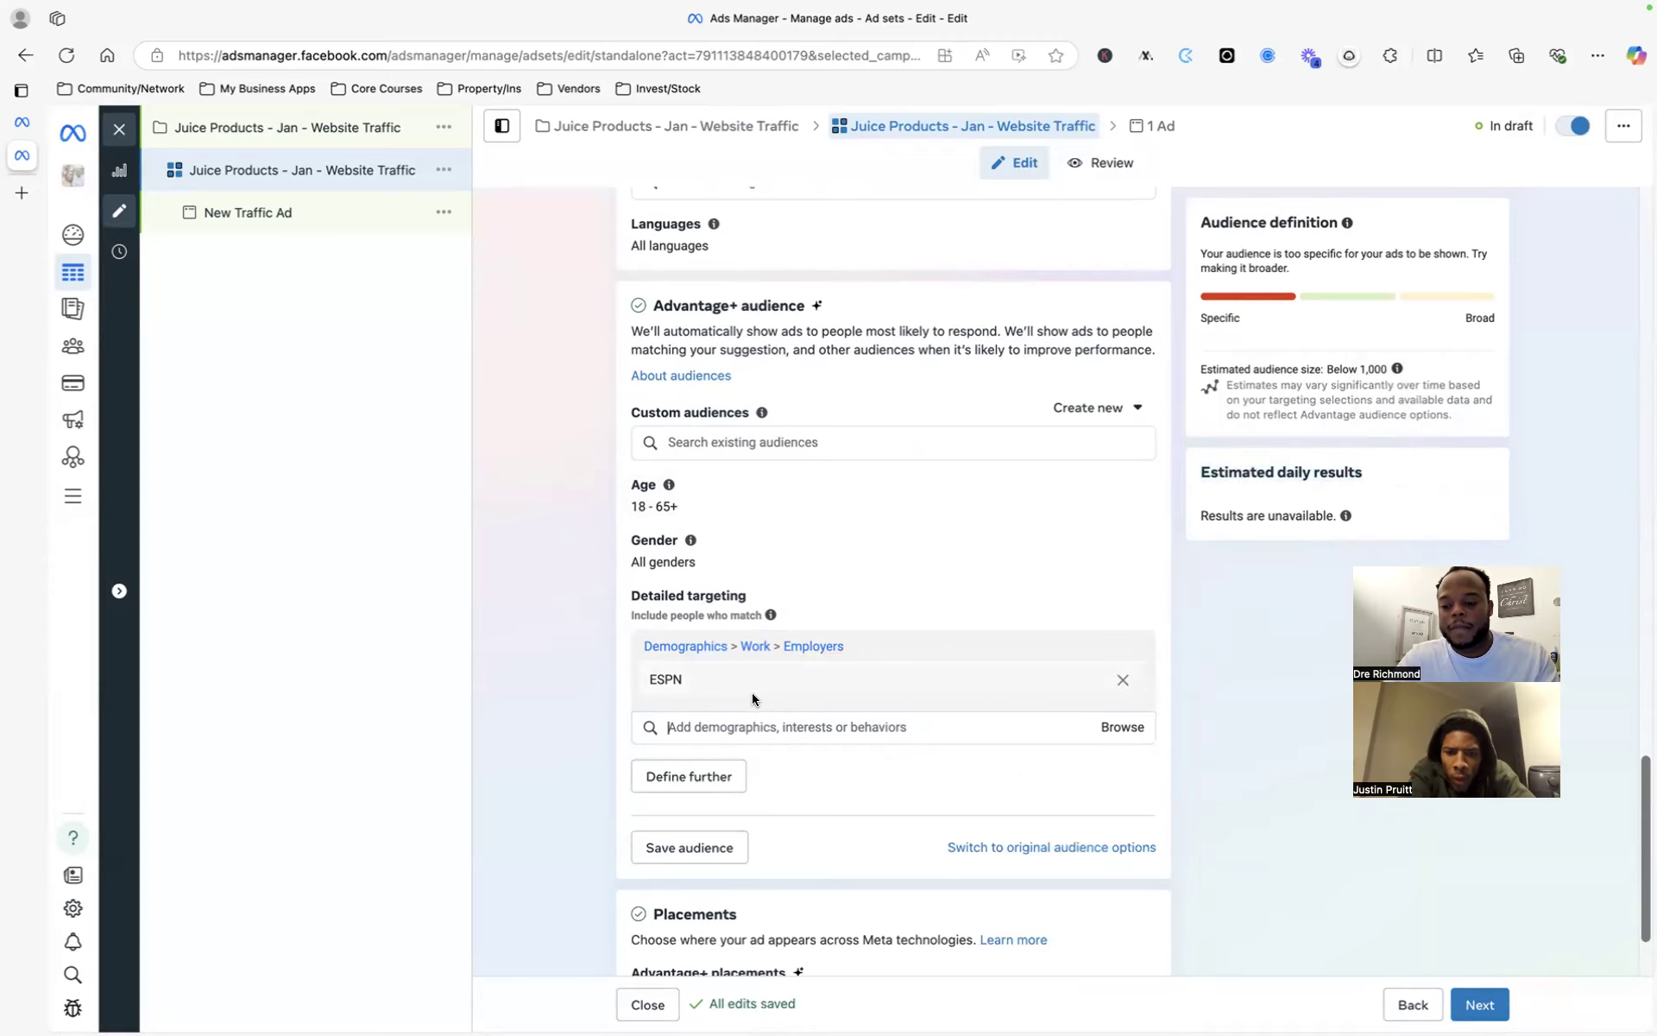
- Search detailed targeting for 'dba marketing pros', then clear it and search 'marketing'
{"action": "mouse_move", "coordinate": [752, 694]}
{"action": "left_click", "coordinate": [795, 725]}
{"action": "type", "text": "kjsdjkd"}
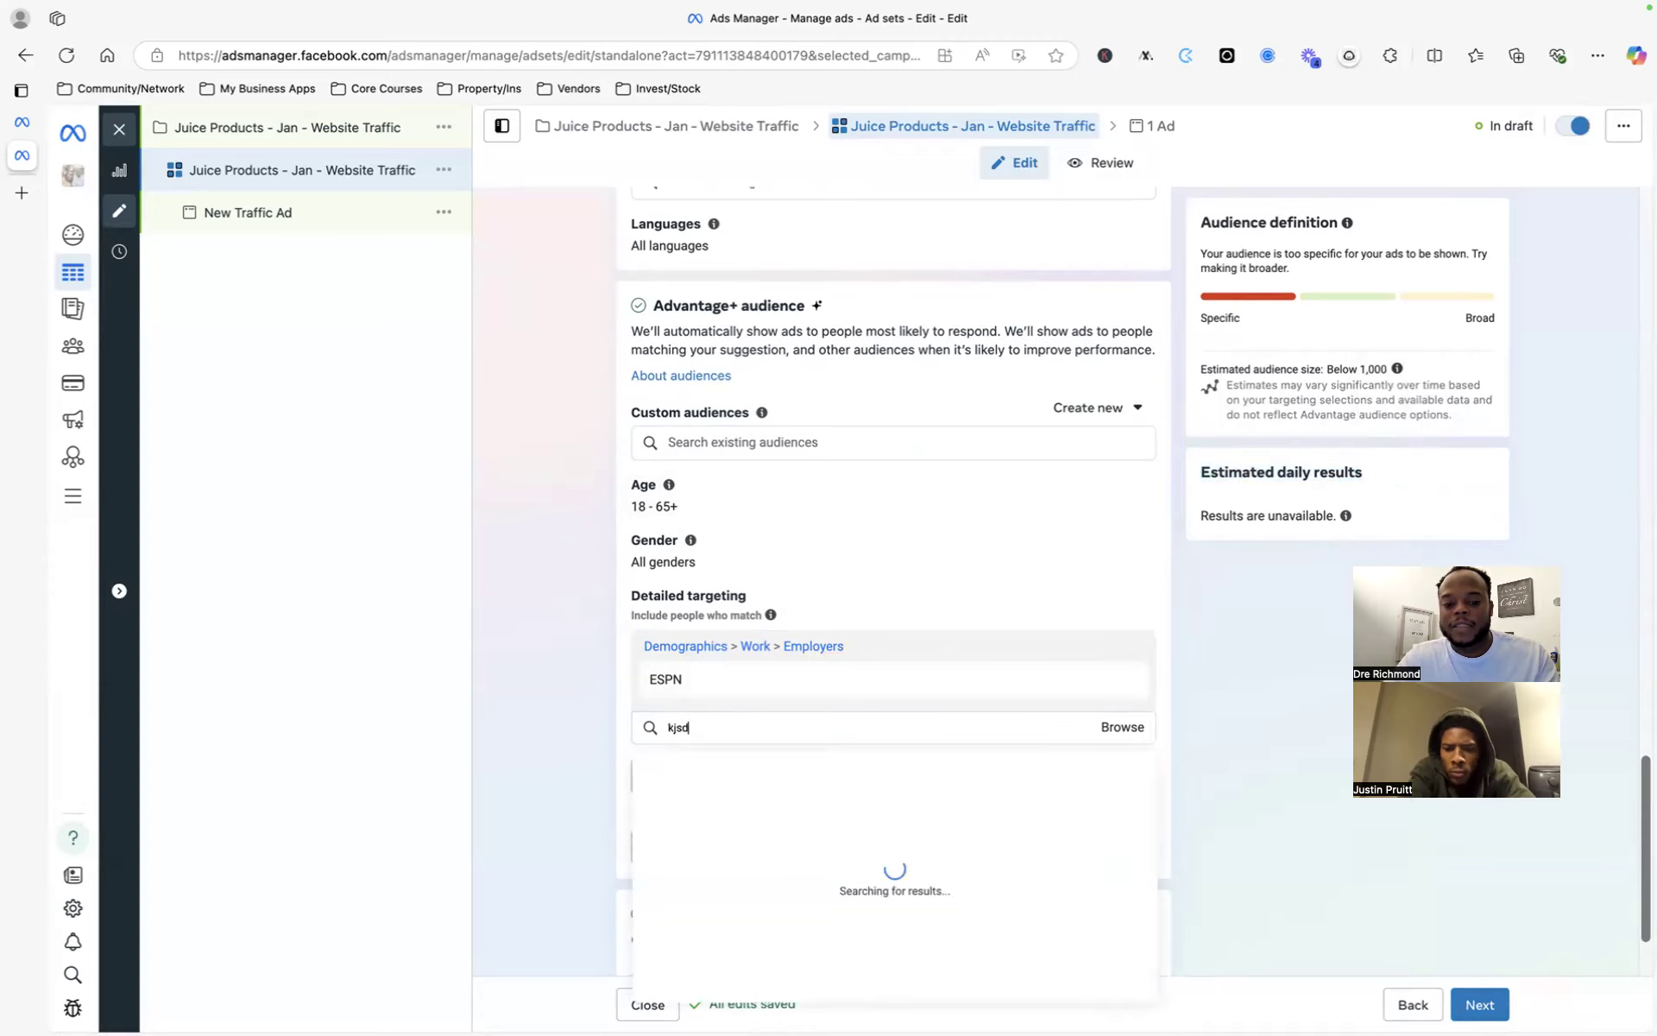
{"action": "key", "text": "BackSpace"}
{"action": "key", "text": "BackSpace"}
{"action": "key", "text": "BackSpace"}
{"action": "key", "text": "BackSpace"}
{"action": "key", "text": "BackSpace"}
{"action": "key", "text": "BackSpace"}
{"action": "key", "text": "BackSpace"}
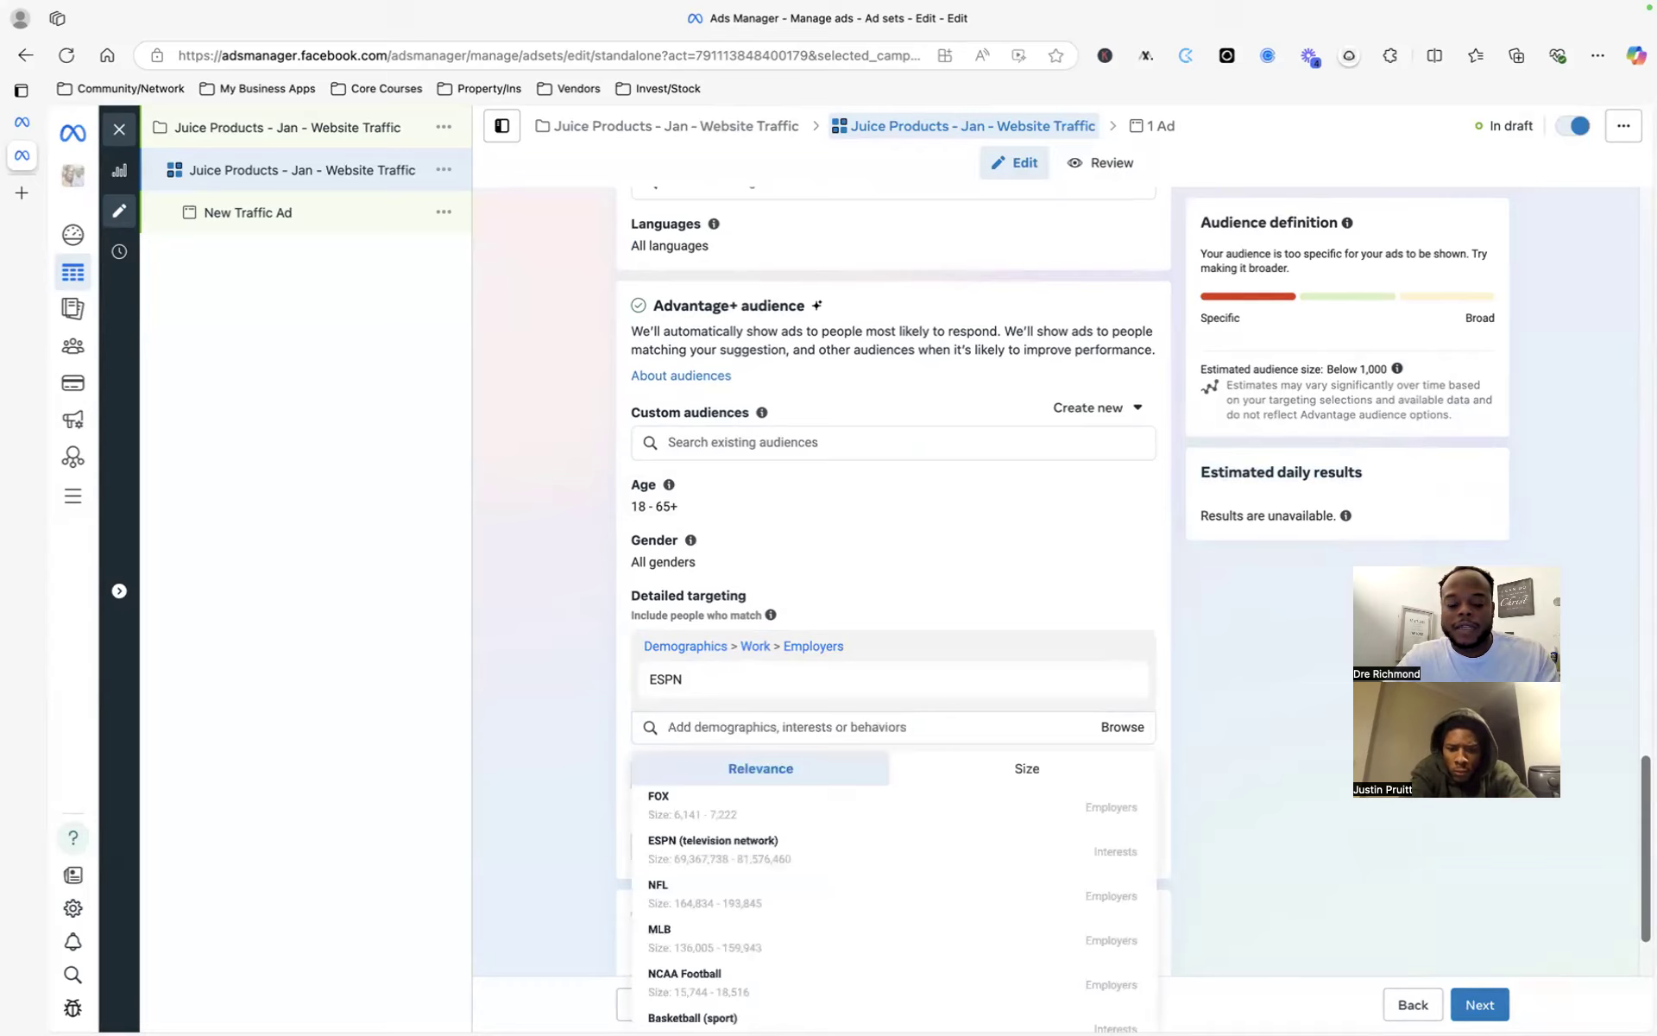
{"action": "type", "text": "dba marketng pros"}
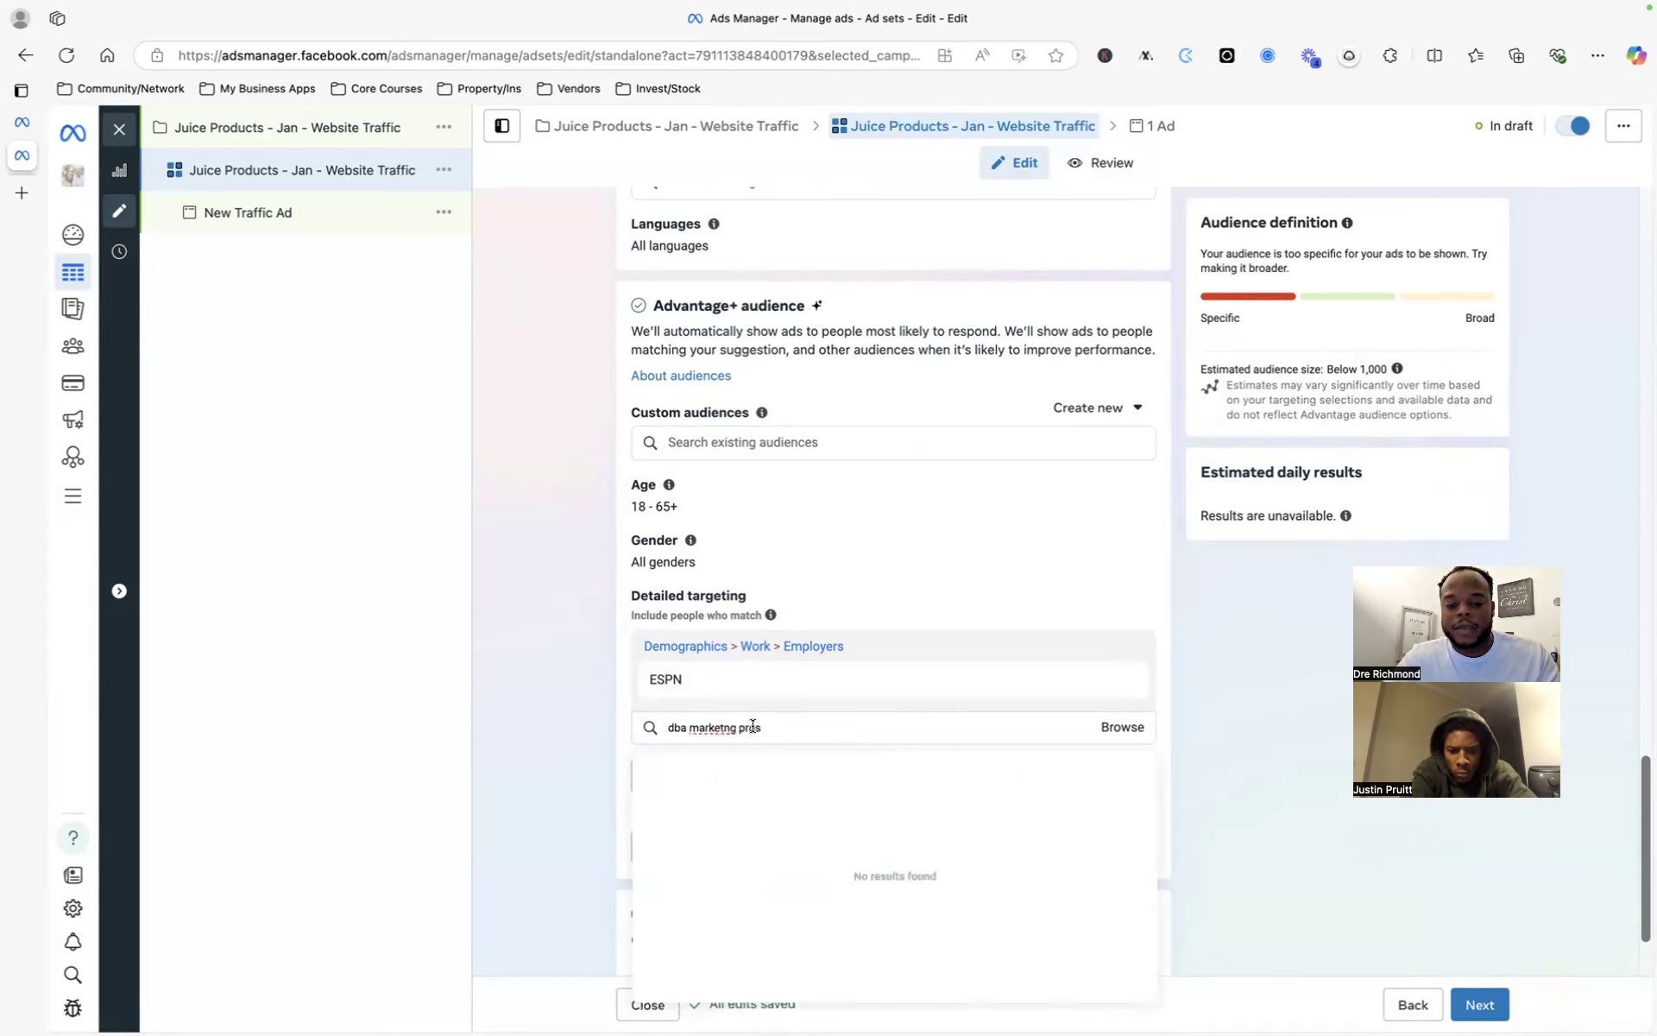
{"action": "left_click", "coordinate": [725, 728]}
{"action": "type", "text": "i"}
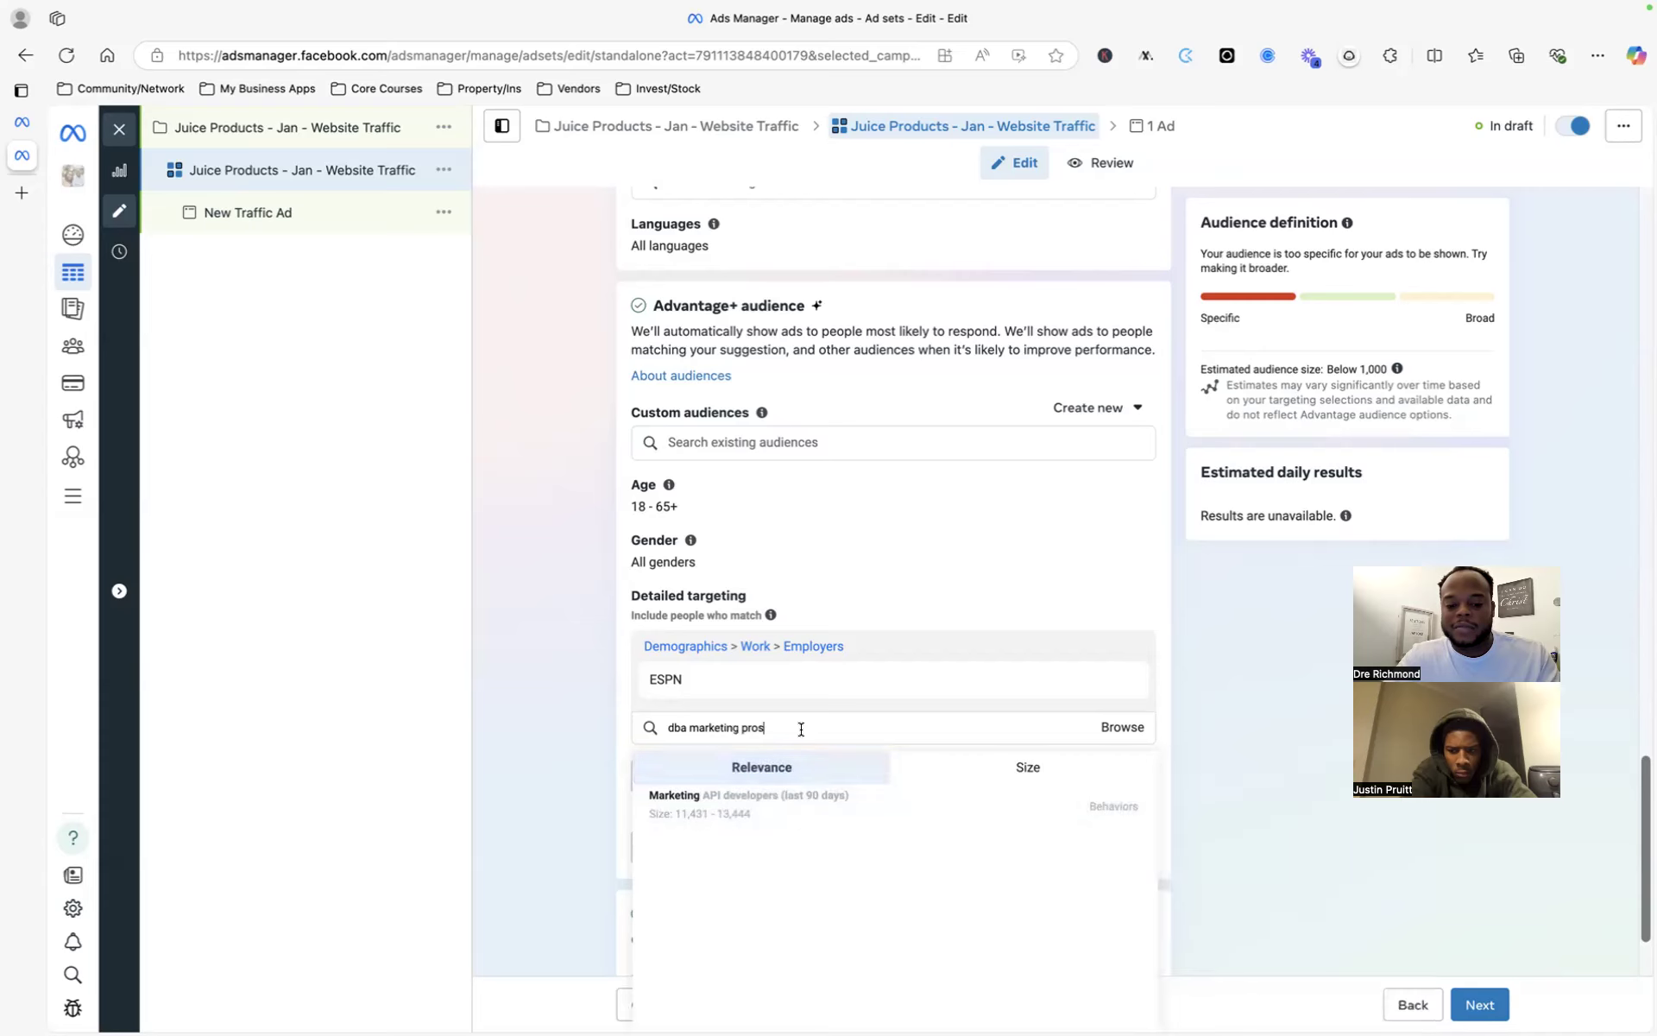
{"action": "left_click", "coordinate": [796, 727]}
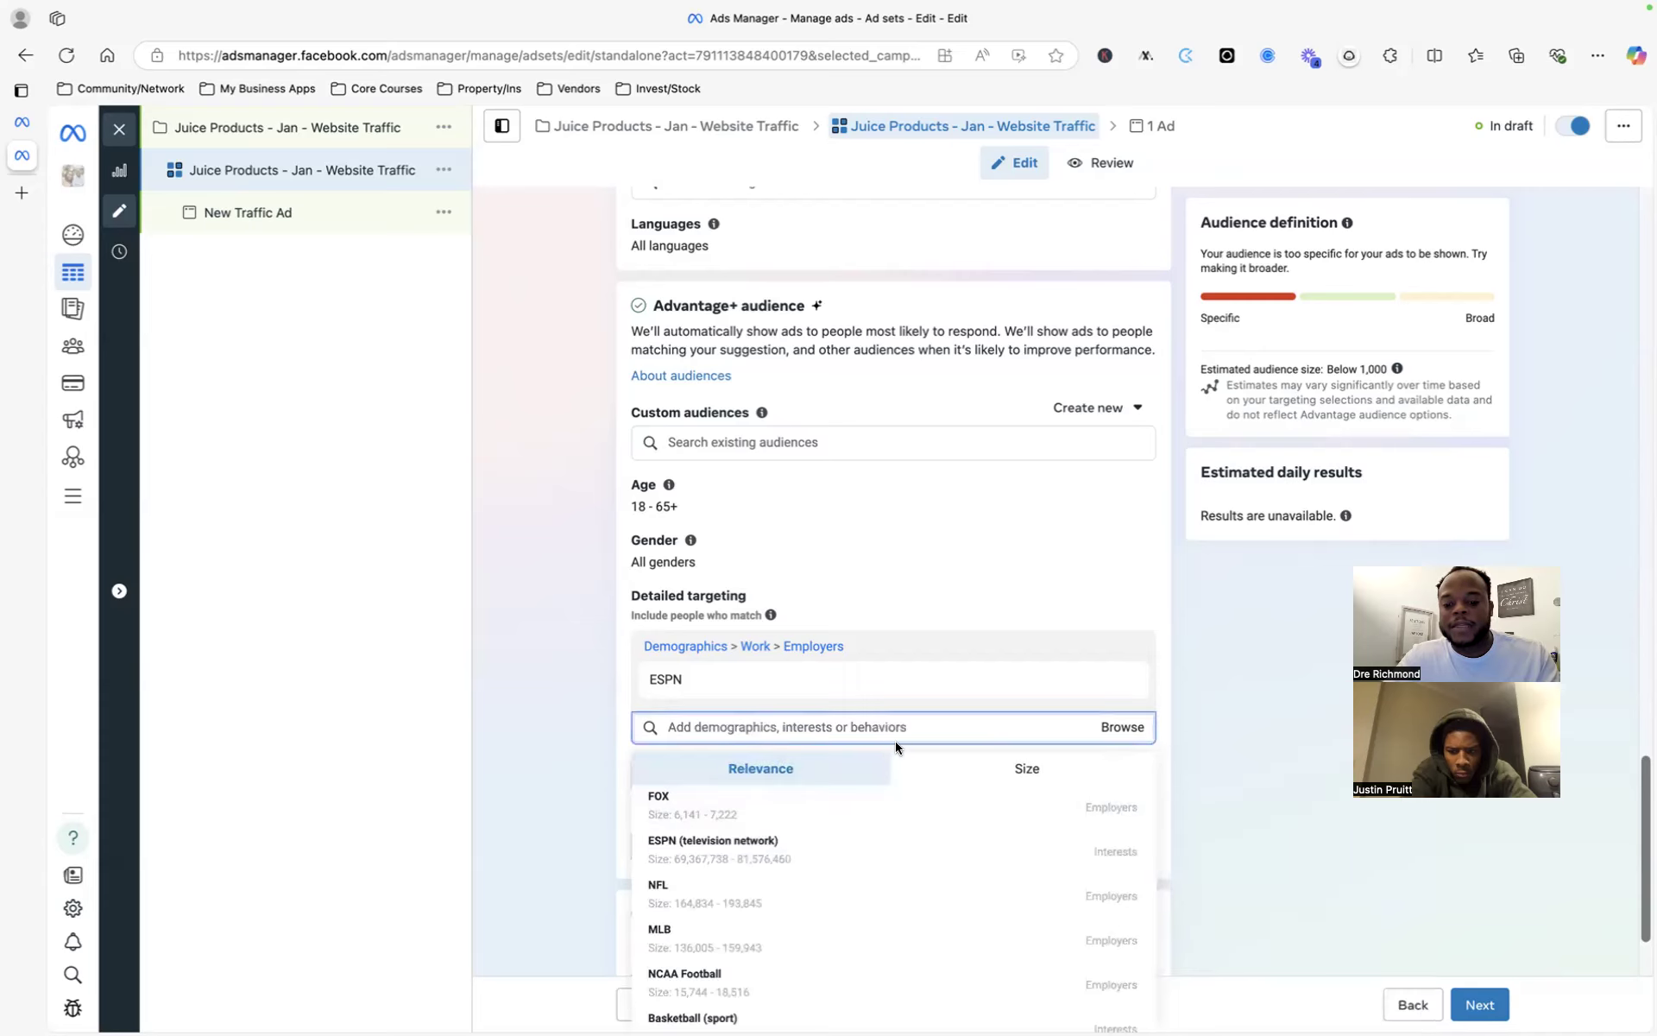
{"action": "type", "text": "marketing"}
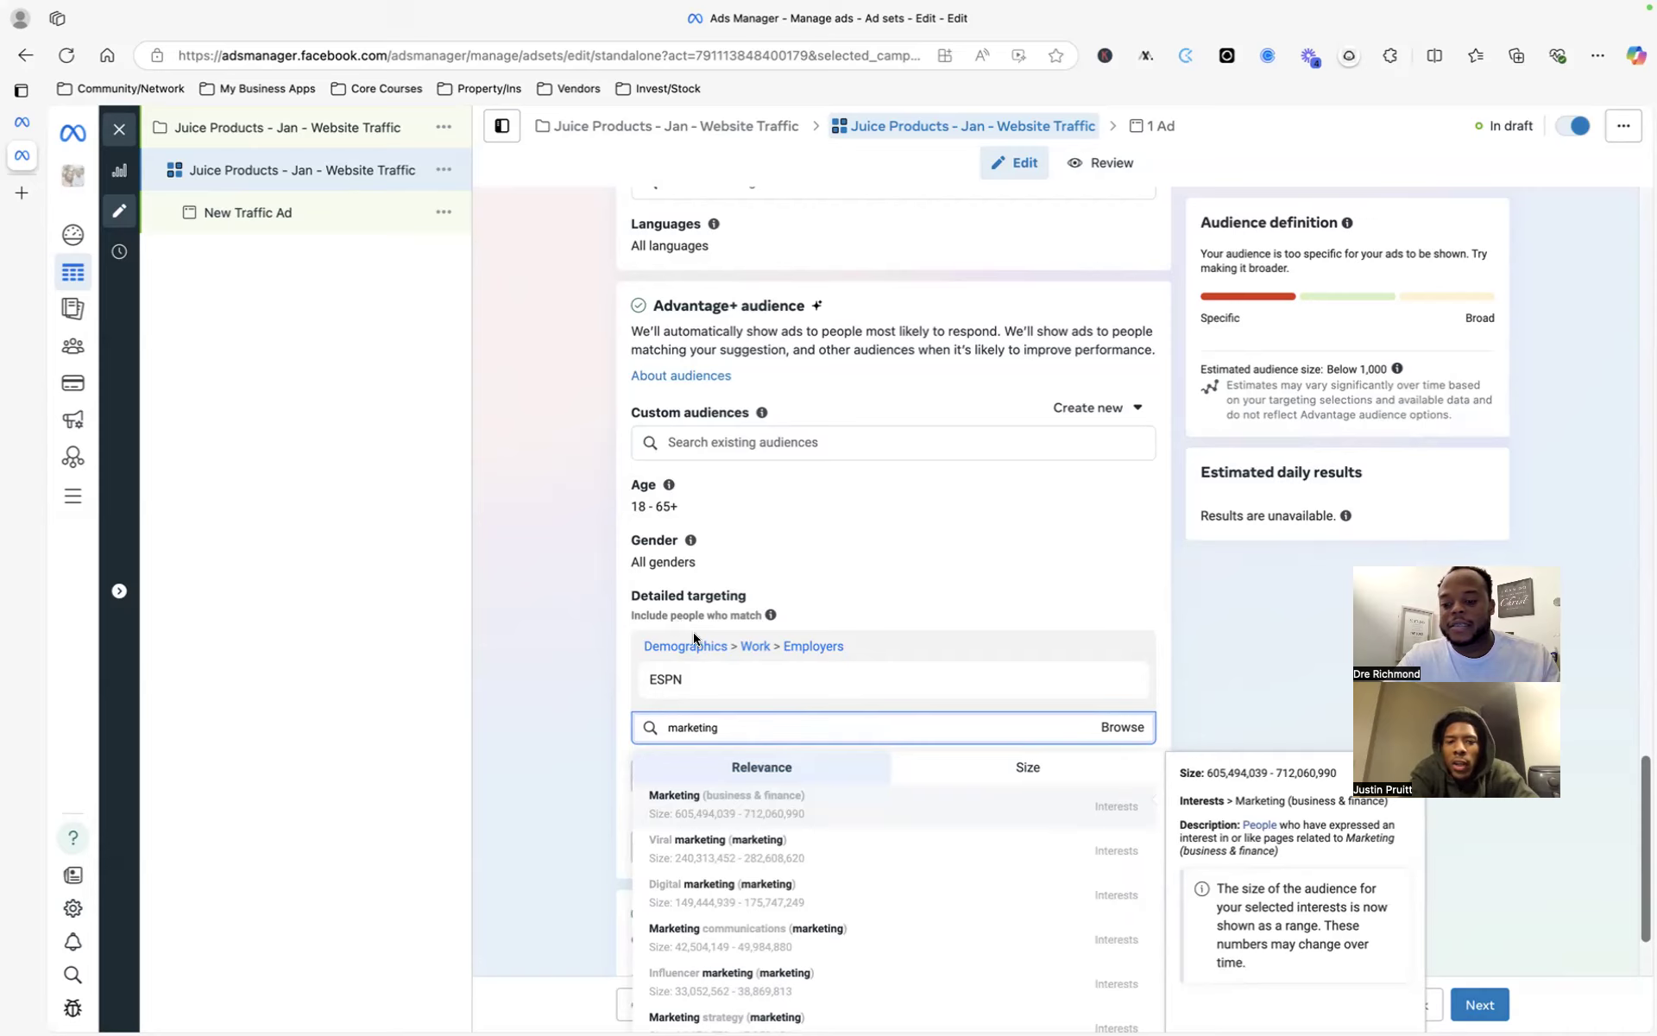
- Dismiss the 'marketing' suggestions without adding any, keeping only ESPN in detailed targeting
{"action": "left_click", "coordinate": [909, 557]}
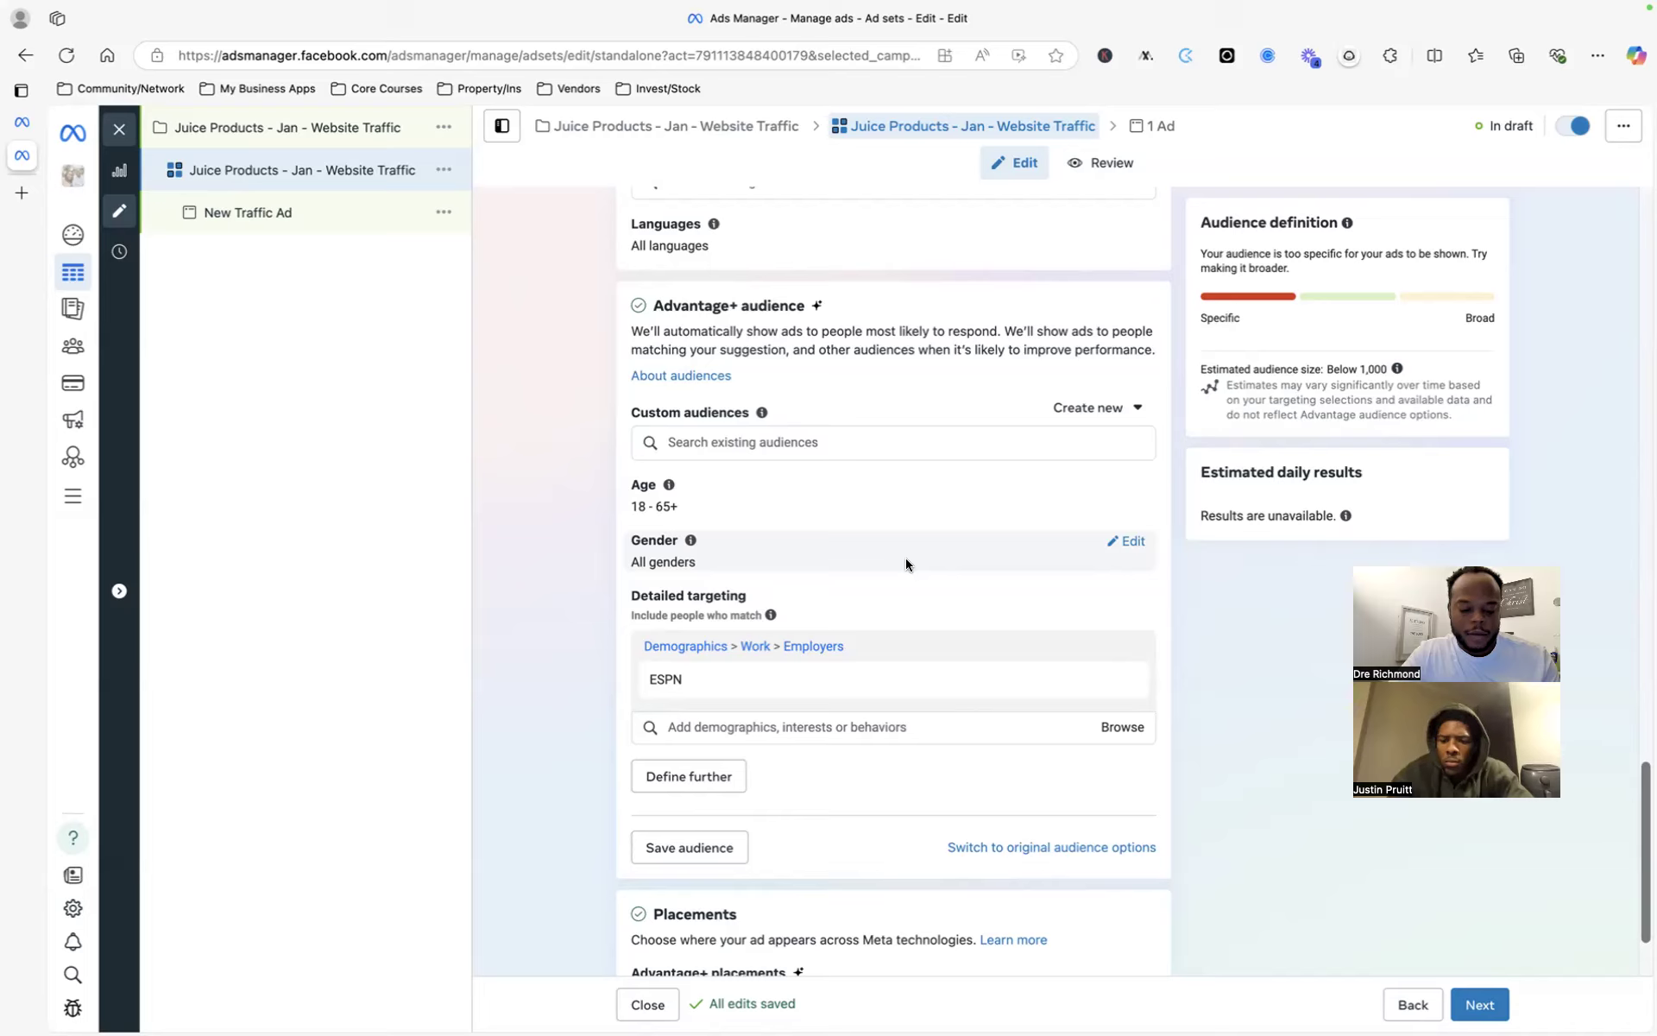
{"action": "mouse_move", "coordinate": [750, 682]}
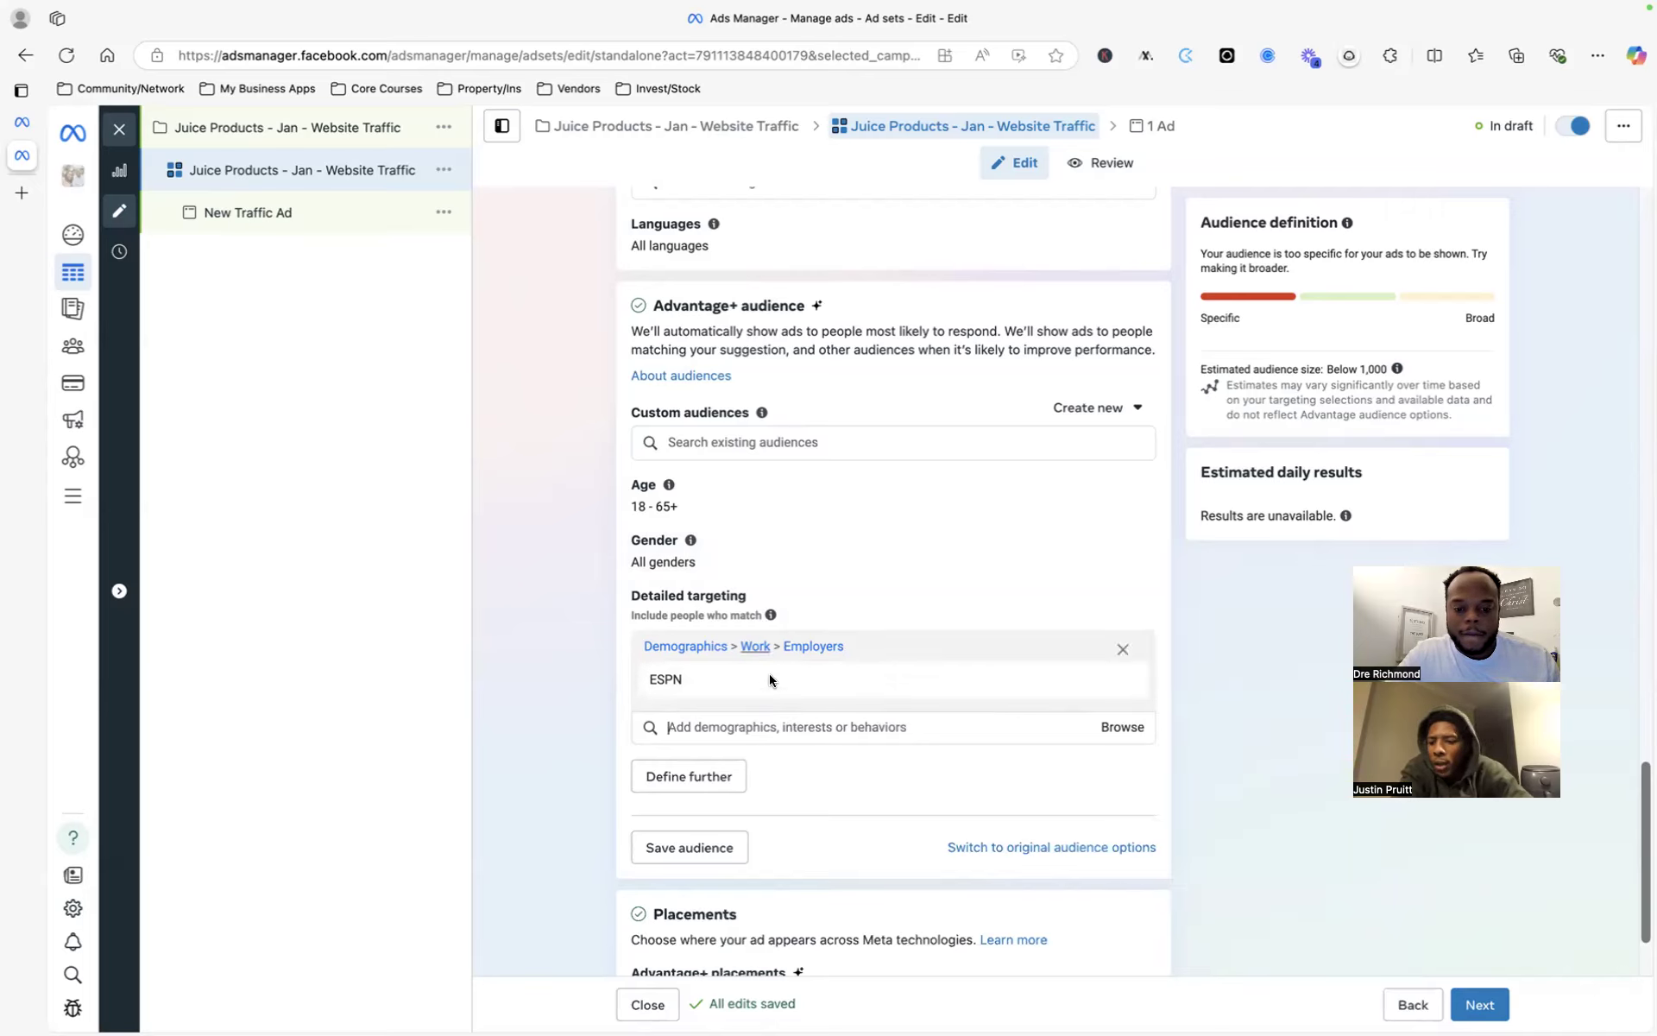
{"action": "scroll", "coordinate": [610, 709], "scroll_direction": "down", "scroll_amount": 2}
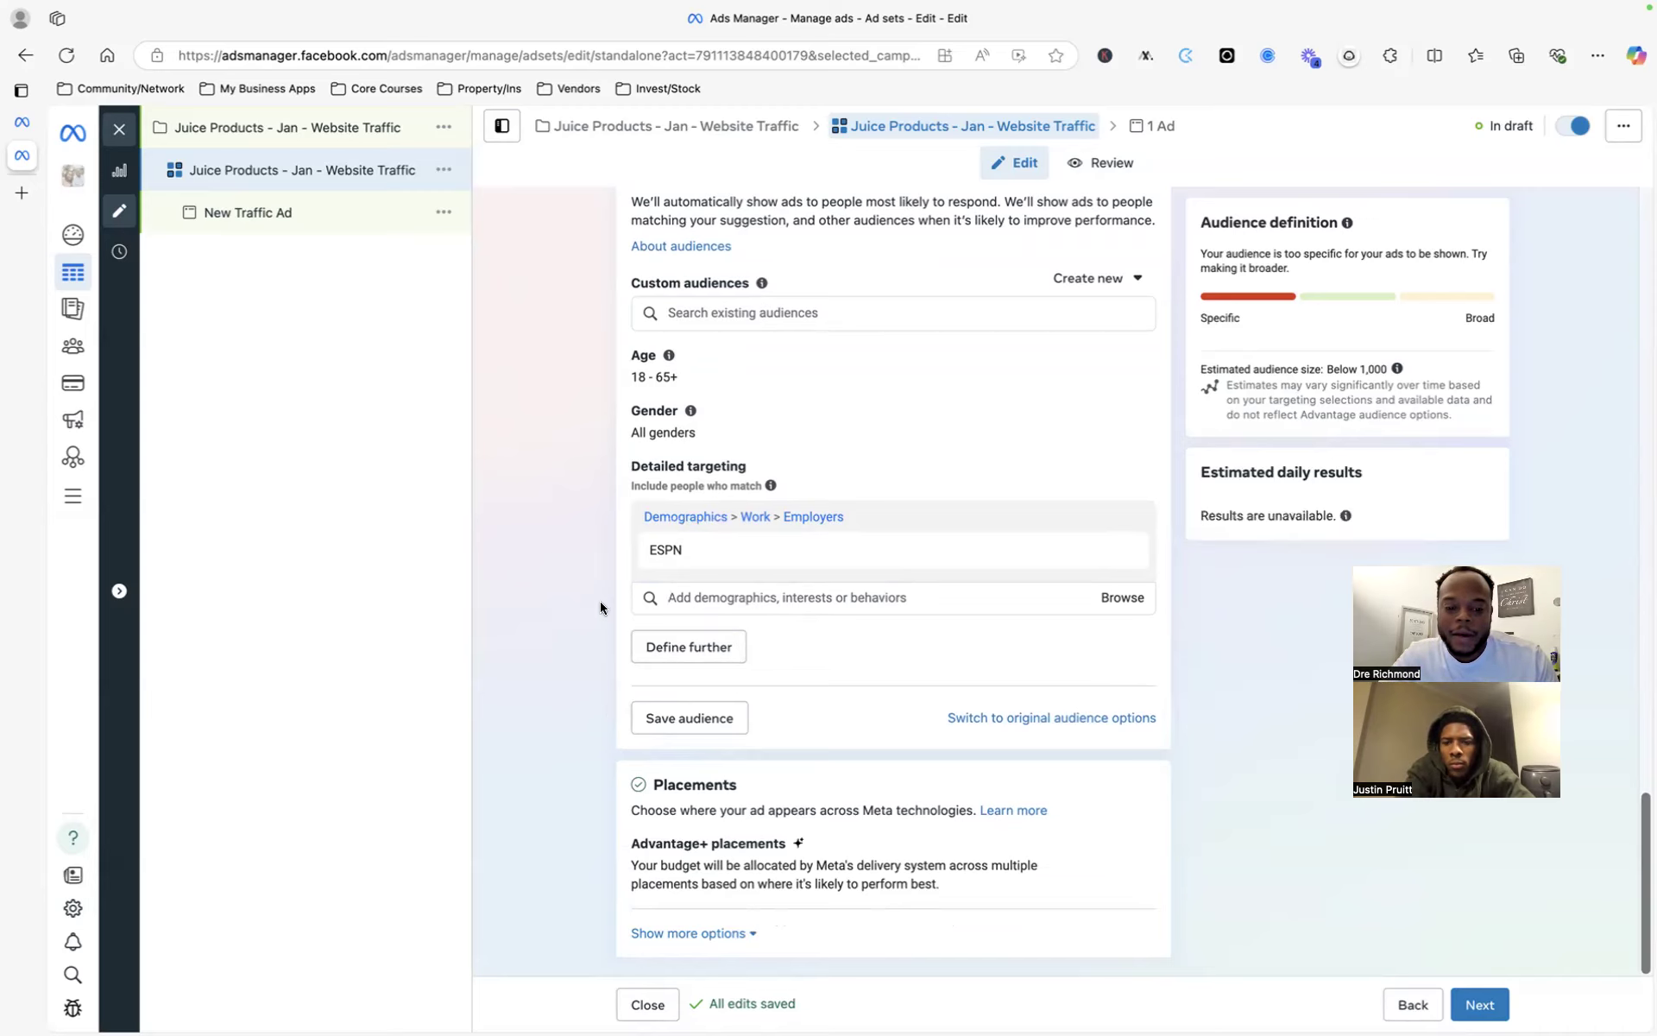
{"action": "mouse_move", "coordinate": [815, 549]}
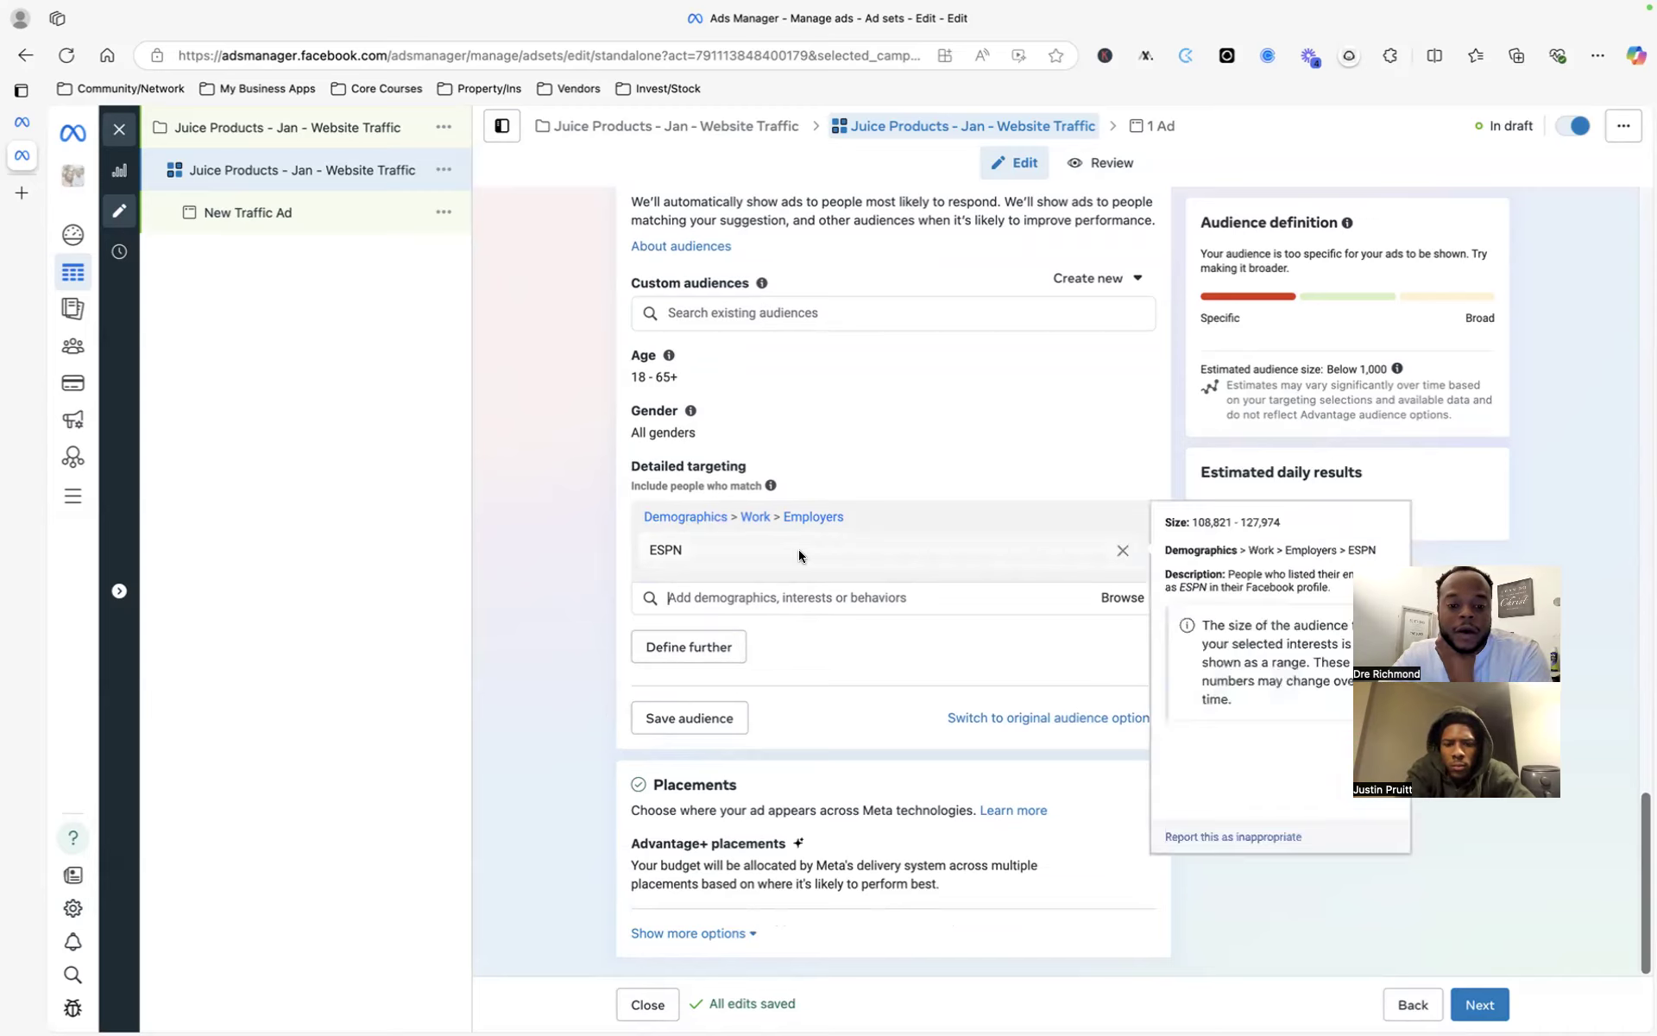
{"action": "scroll", "coordinate": [712, 471], "scroll_direction": "up", "scroll_amount": 3}
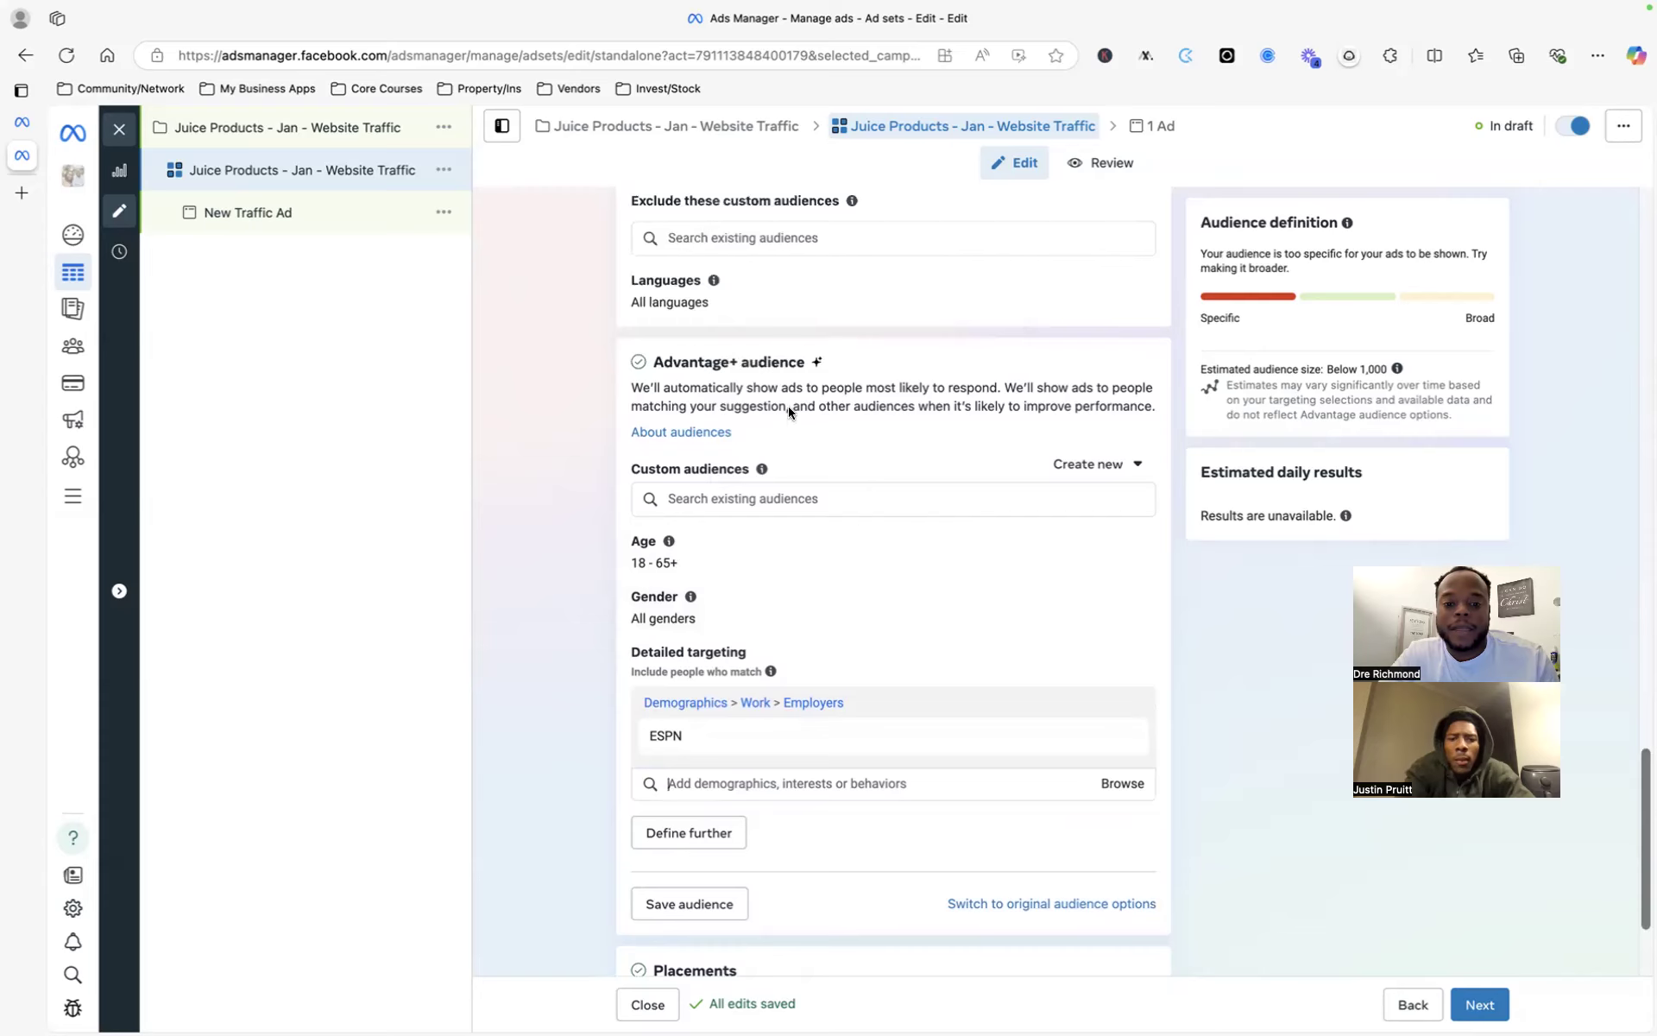
{"action": "scroll", "coordinate": [808, 453], "scroll_direction": "down", "scroll_amount": 1}
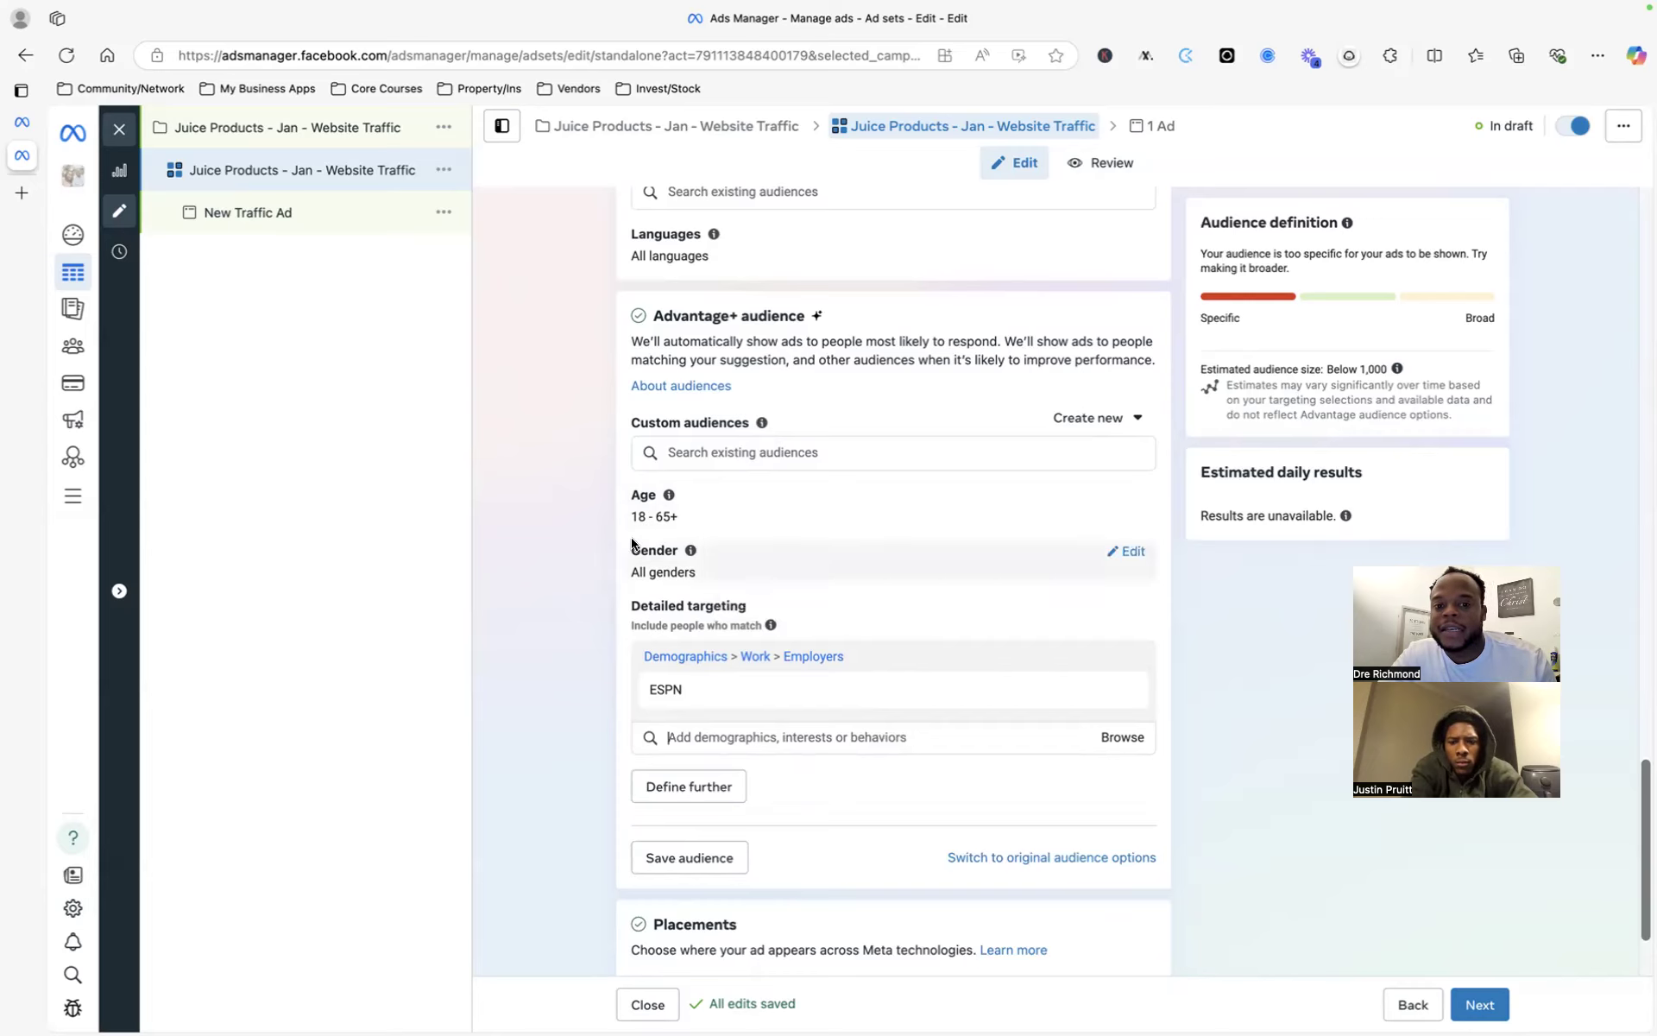
{"action": "scroll", "coordinate": [635, 496], "scroll_direction": "up", "scroll_amount": 5}
{"action": "scroll", "coordinate": [632, 510], "scroll_direction": "up", "scroll_amount": 3}
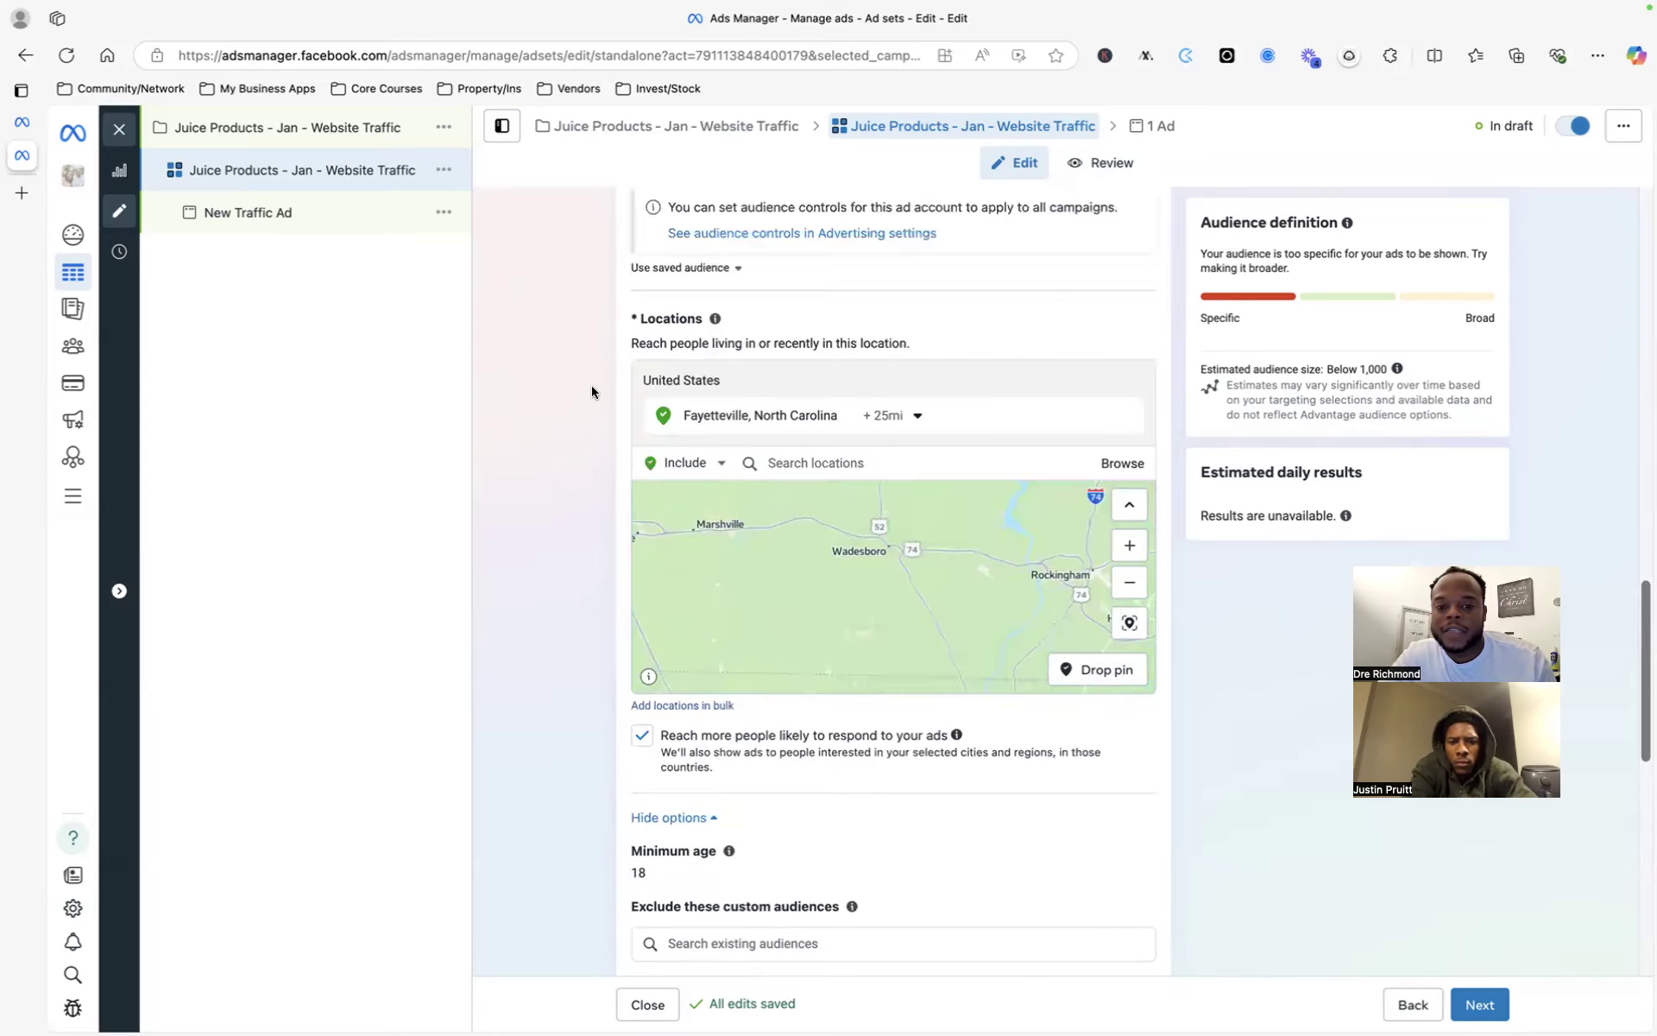
{"action": "scroll", "coordinate": [831, 338], "scroll_direction": "up", "scroll_amount": 4}
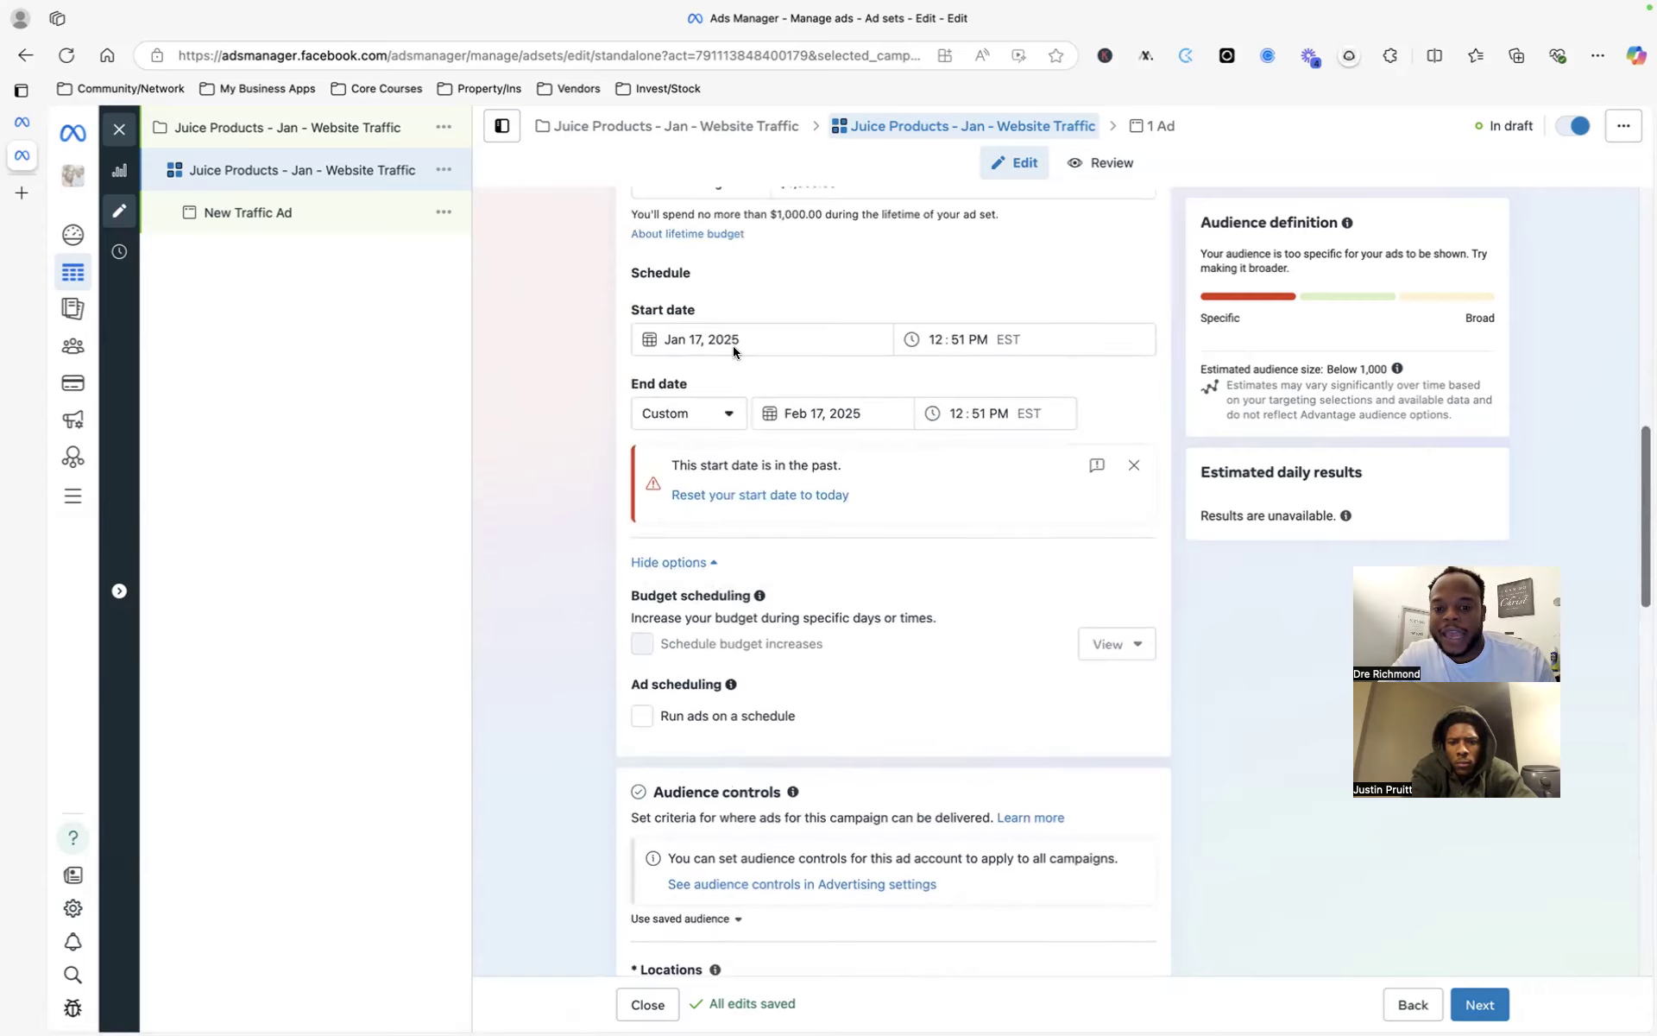
{"action": "scroll", "coordinate": [761, 422], "scroll_direction": "down", "scroll_amount": 5}
{"action": "scroll", "coordinate": [761, 422], "scroll_direction": "down", "scroll_amount": 7}
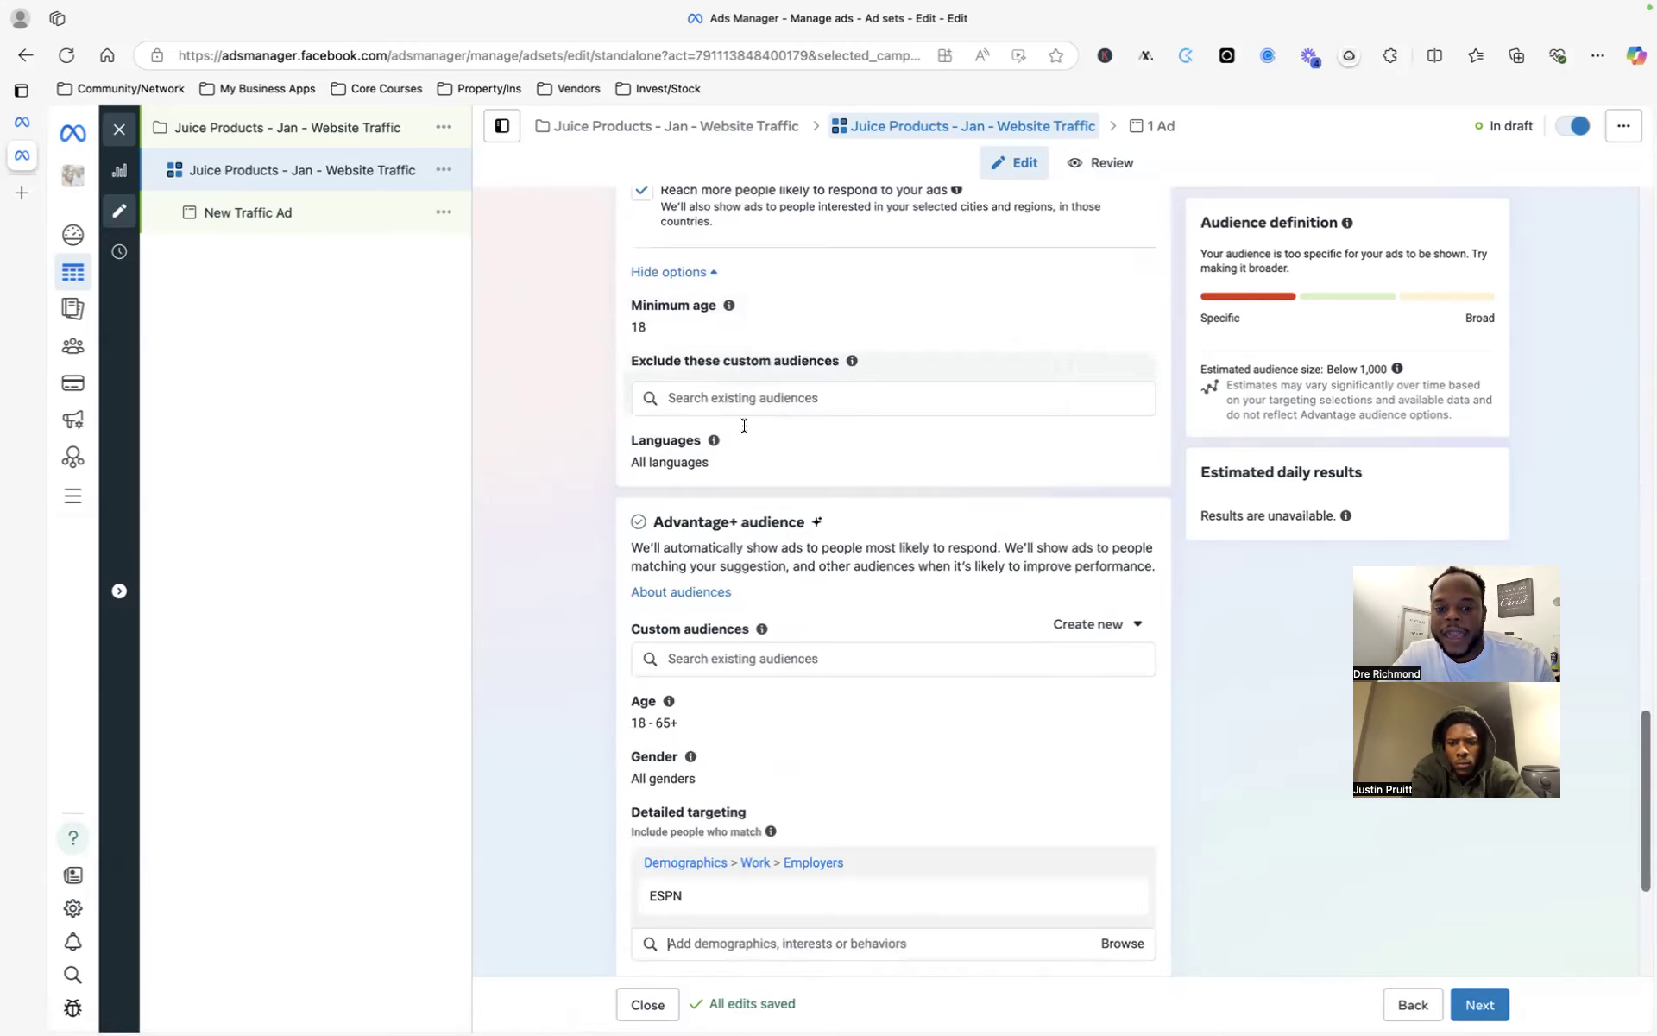
{"action": "scroll", "coordinate": [746, 228], "scroll_direction": "down", "scroll_amount": 1}
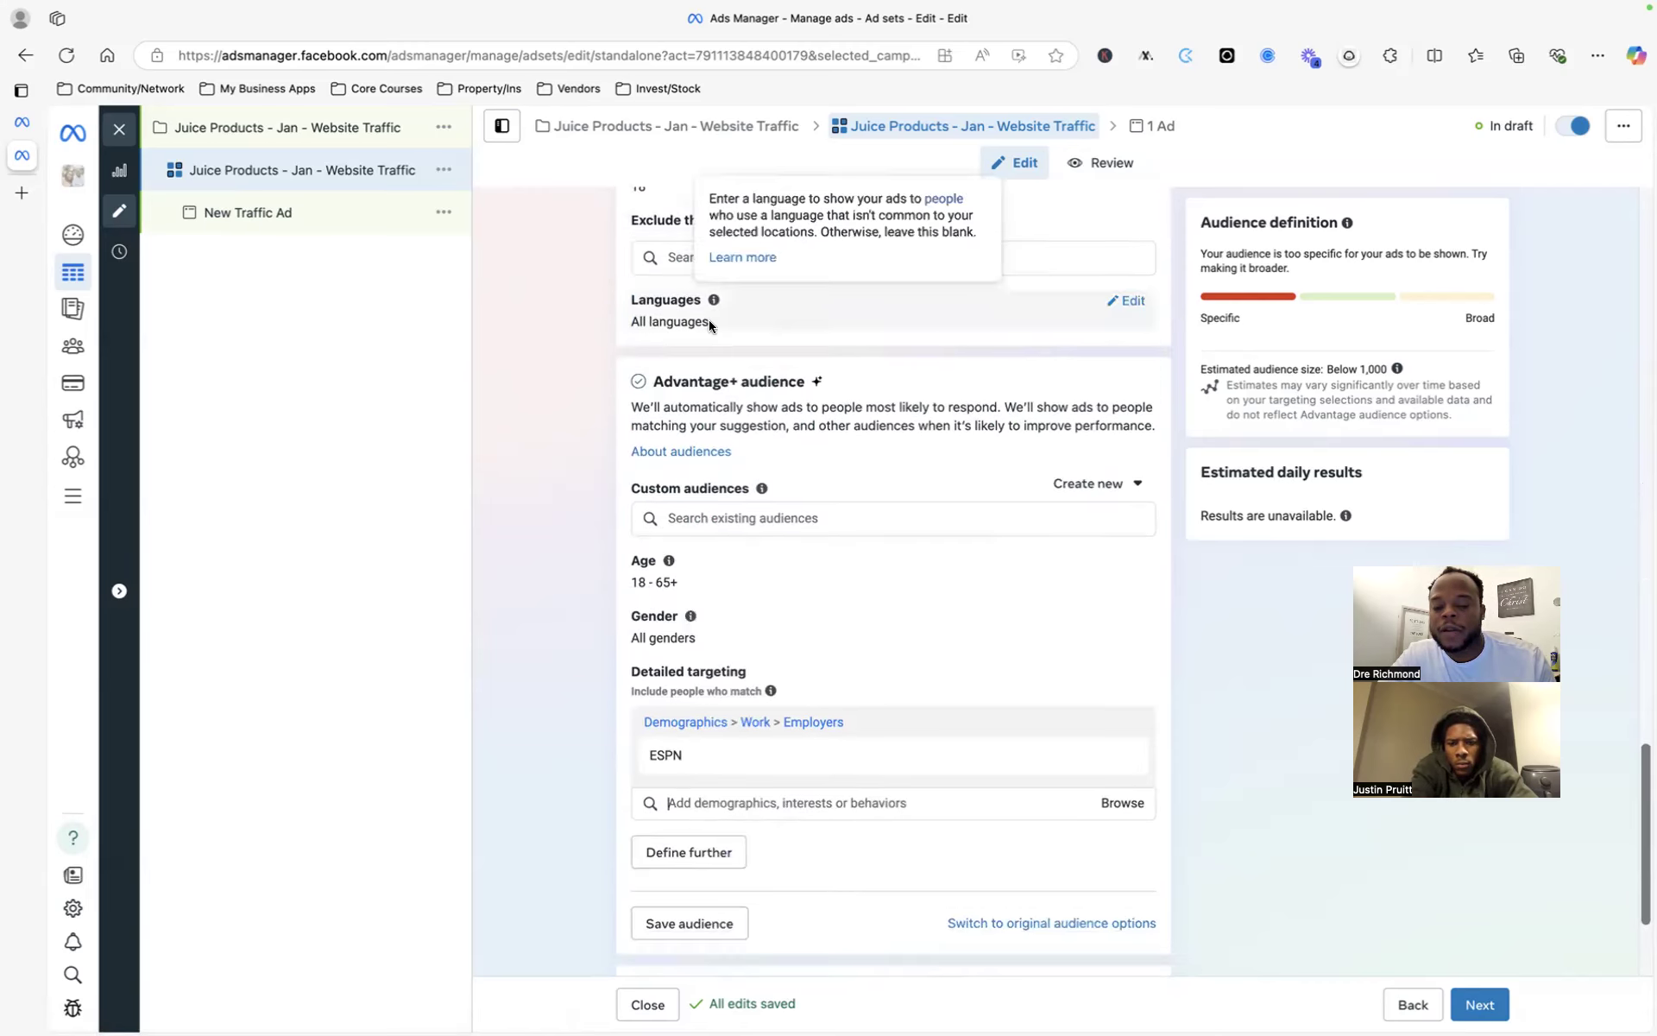
- Open the Languages setting and leave it with no language selected
{"action": "left_click", "coordinate": [1125, 301]}
{"action": "left_click", "coordinate": [825, 372]}
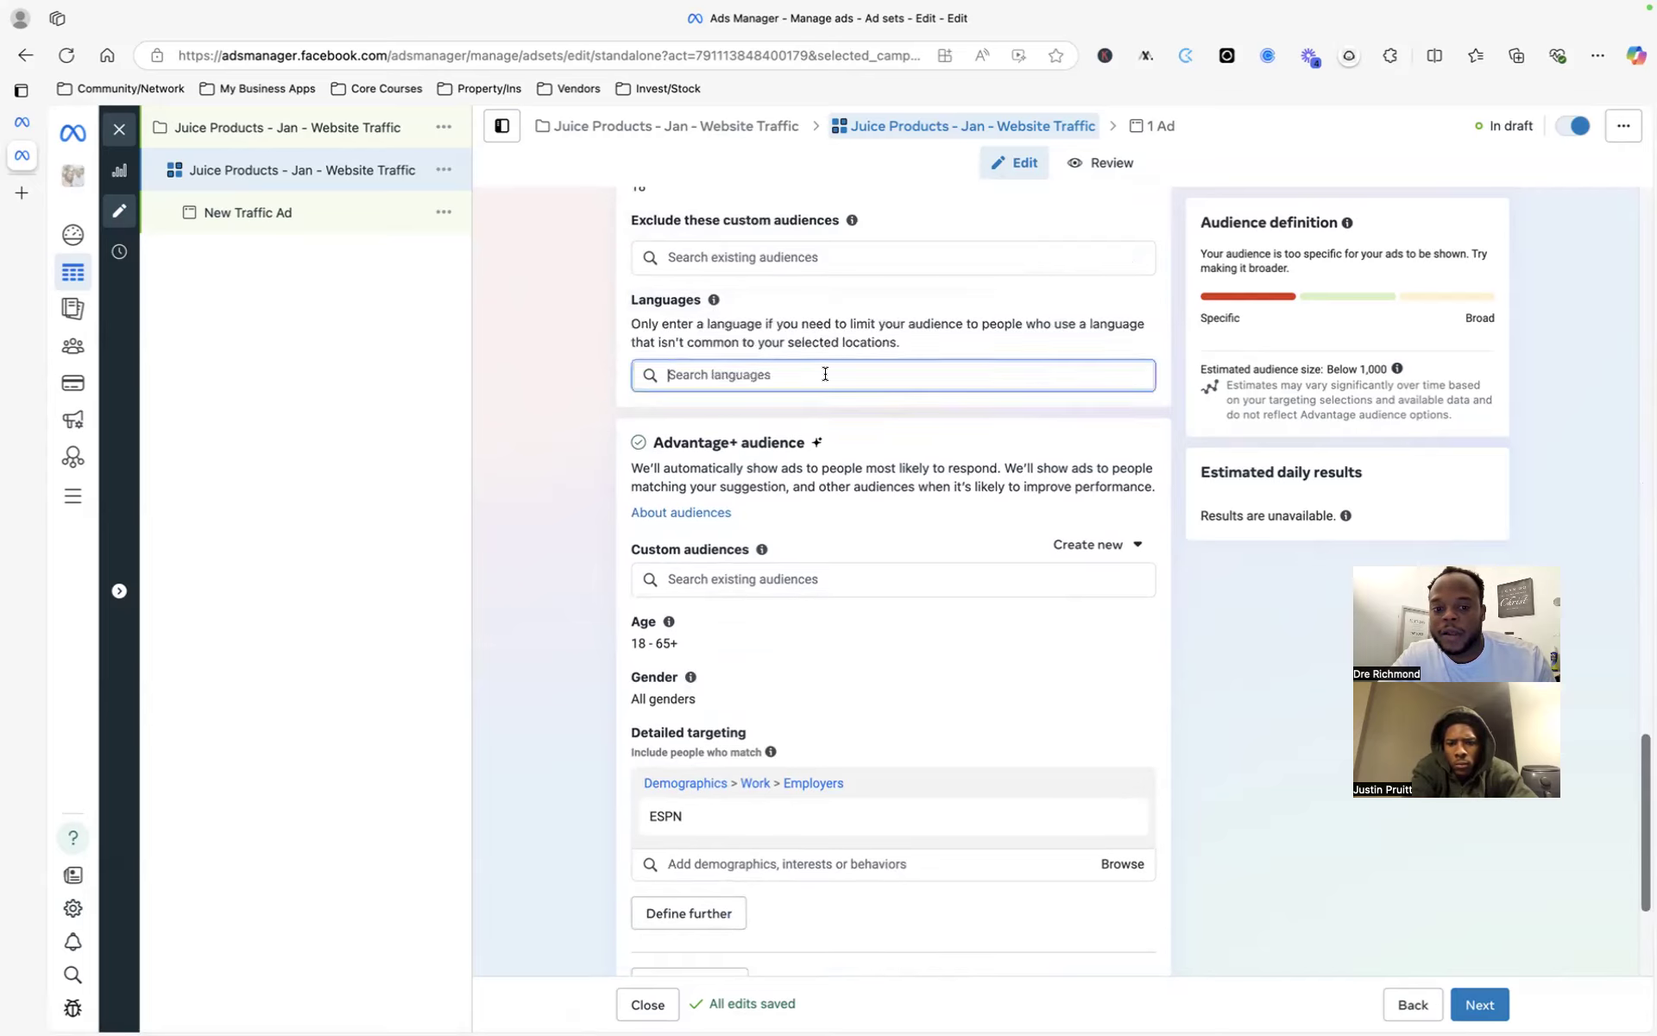
{"action": "left_click", "coordinate": [799, 594]}
{"action": "scroll", "coordinate": [840, 628], "scroll_direction": "down", "scroll_amount": 3}
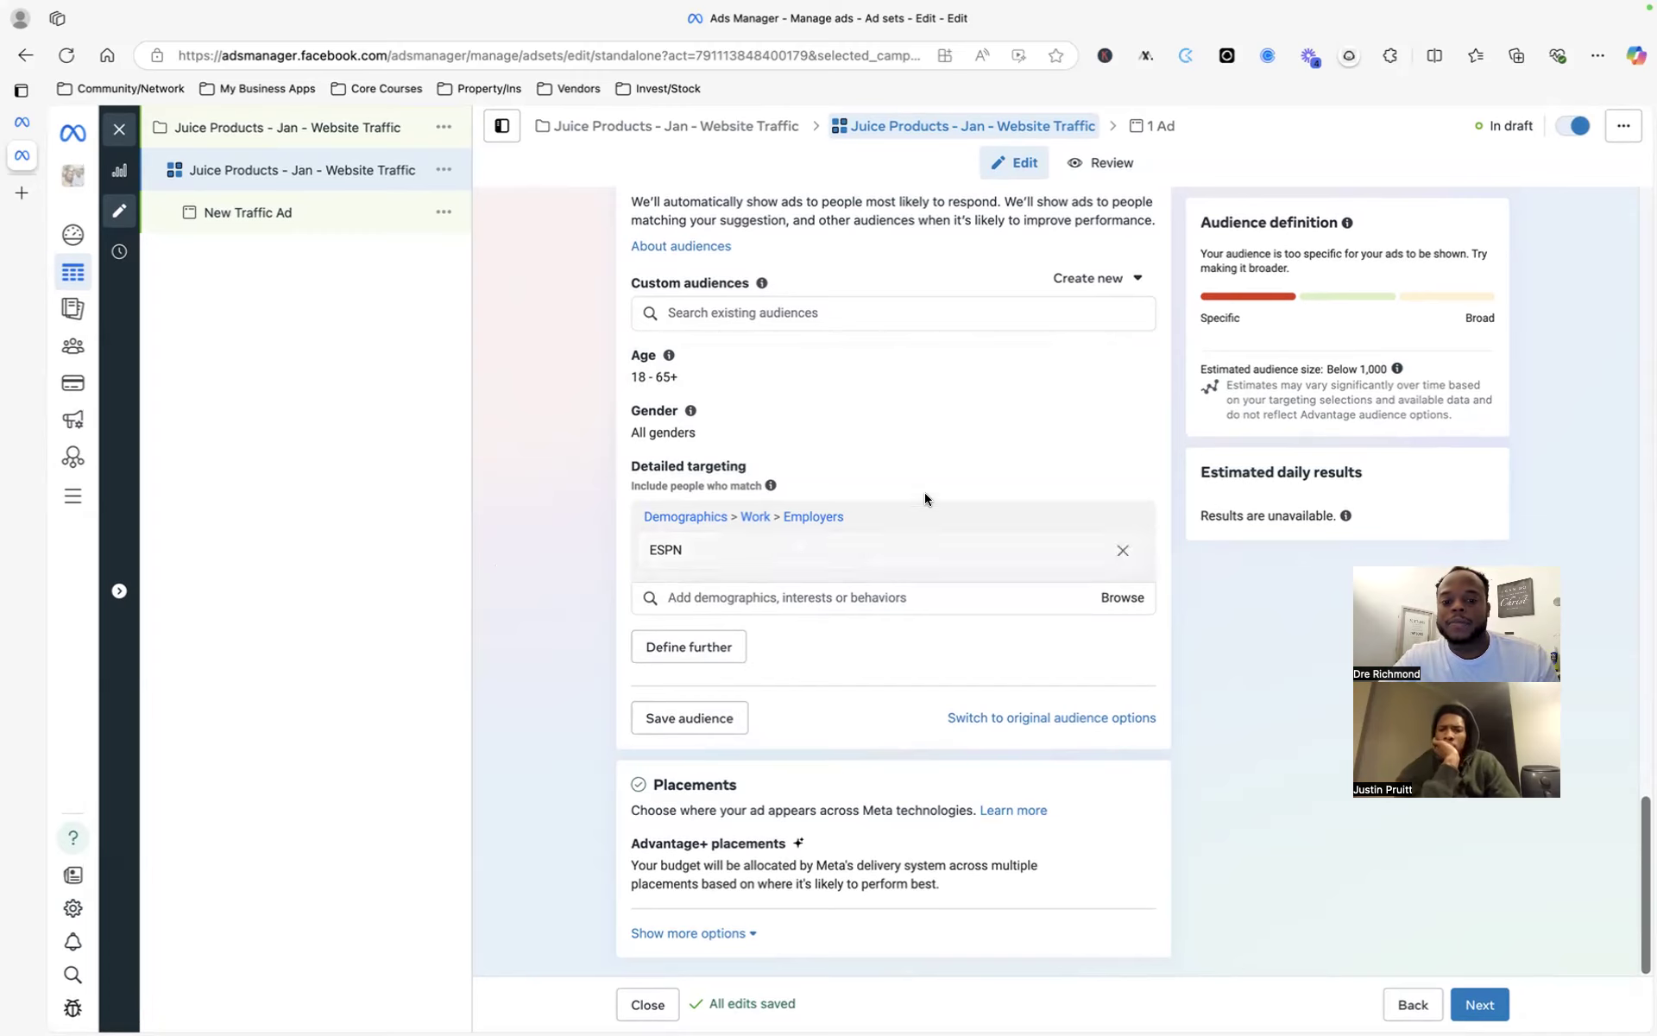
{"action": "scroll", "coordinate": [941, 492], "scroll_direction": "up", "scroll_amount": 3}
{"action": "scroll", "coordinate": [943, 494], "scroll_direction": "up", "scroll_amount": 5}
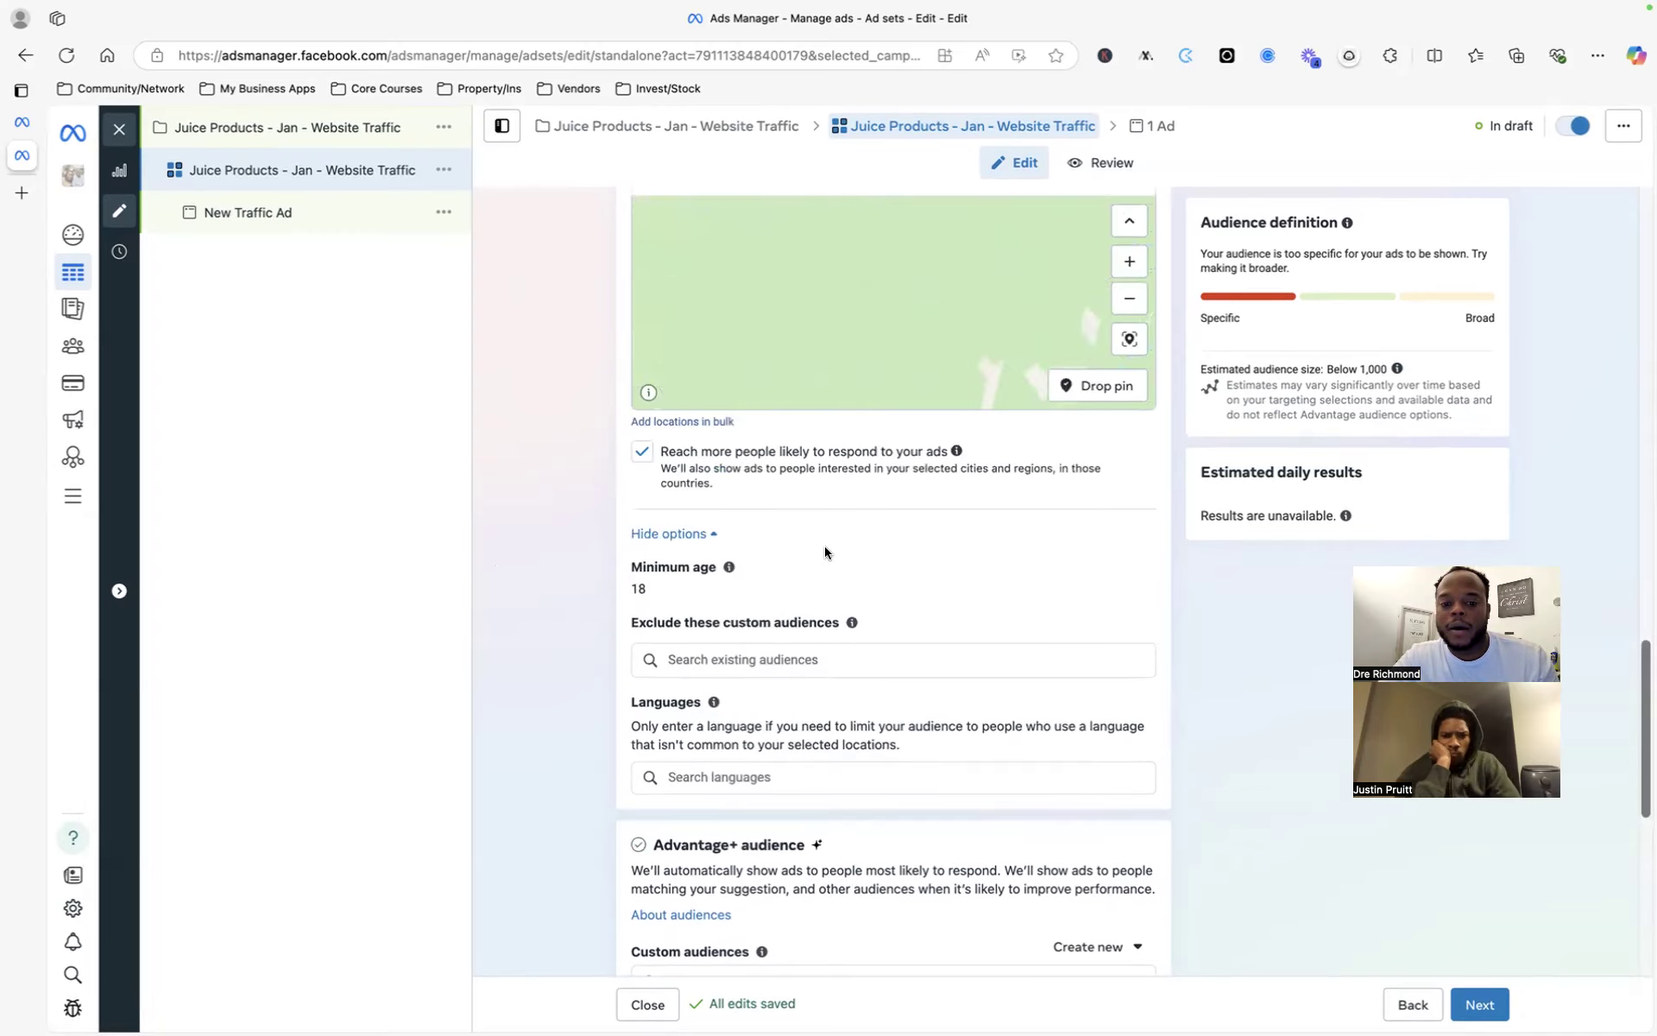
{"action": "scroll", "coordinate": [821, 573], "scroll_direction": "down", "scroll_amount": 6}
{"action": "scroll", "coordinate": [821, 573], "scroll_direction": "down", "scroll_amount": 1}
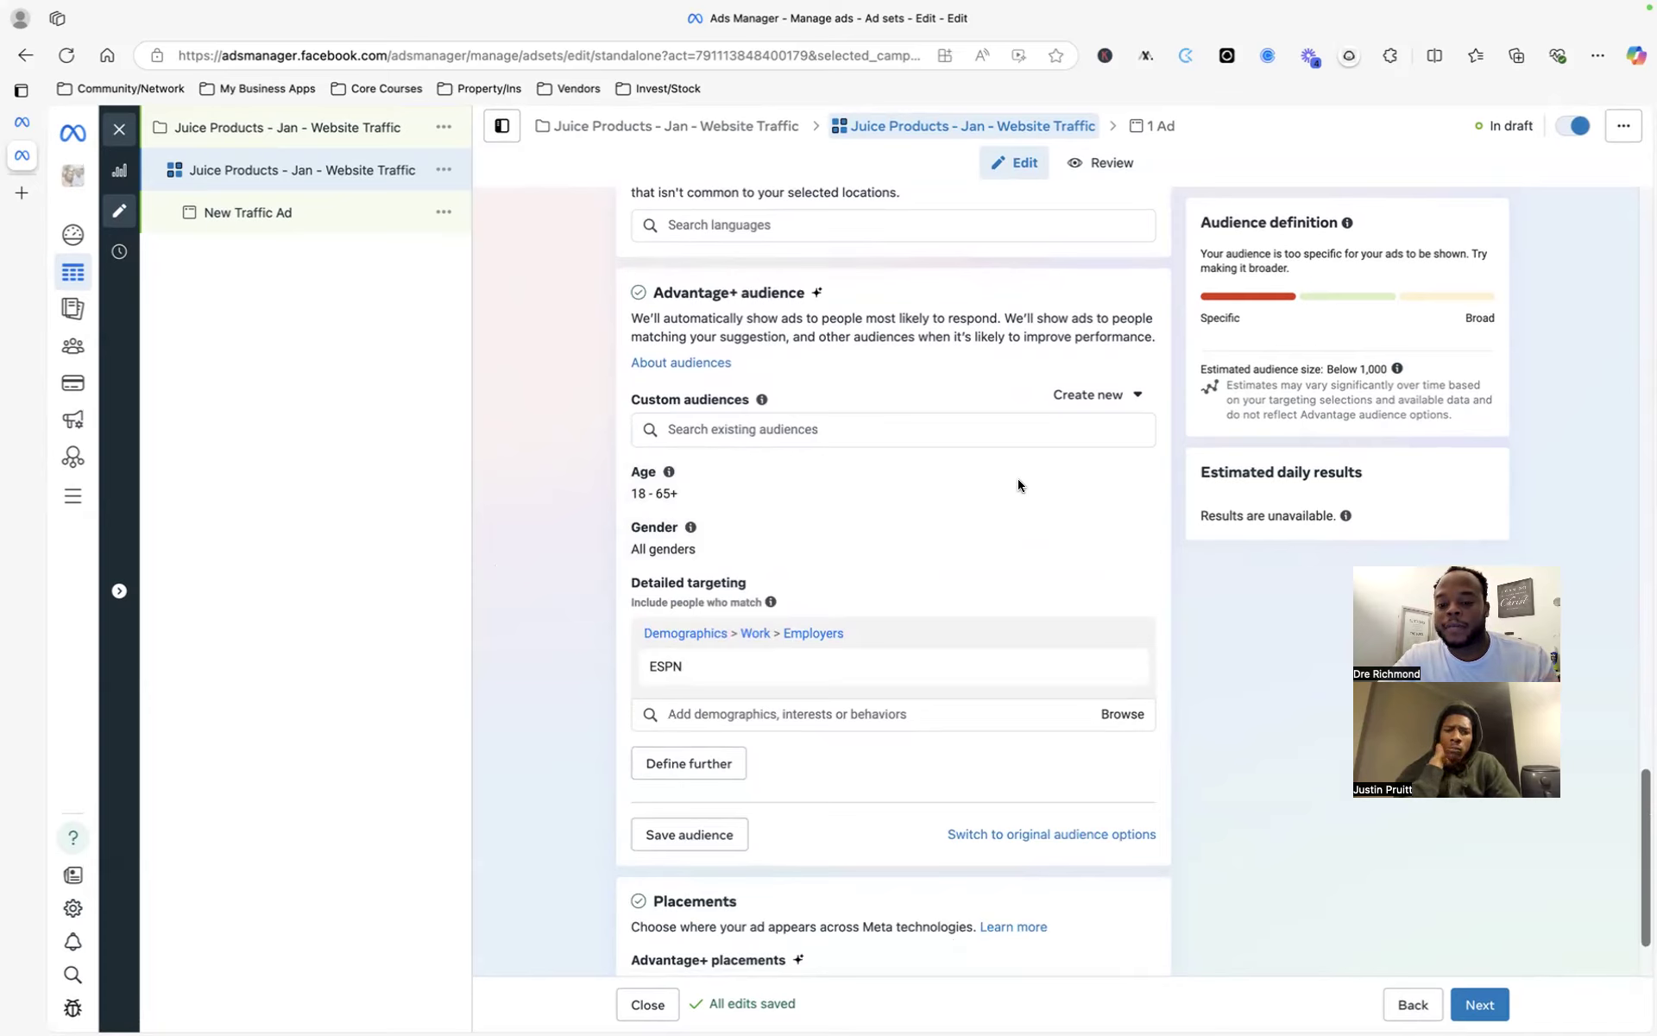
- Open Create new beside Custom audiences and pick Custom audience to list sources like Website and Customer list
{"action": "left_click", "coordinate": [1103, 405]}
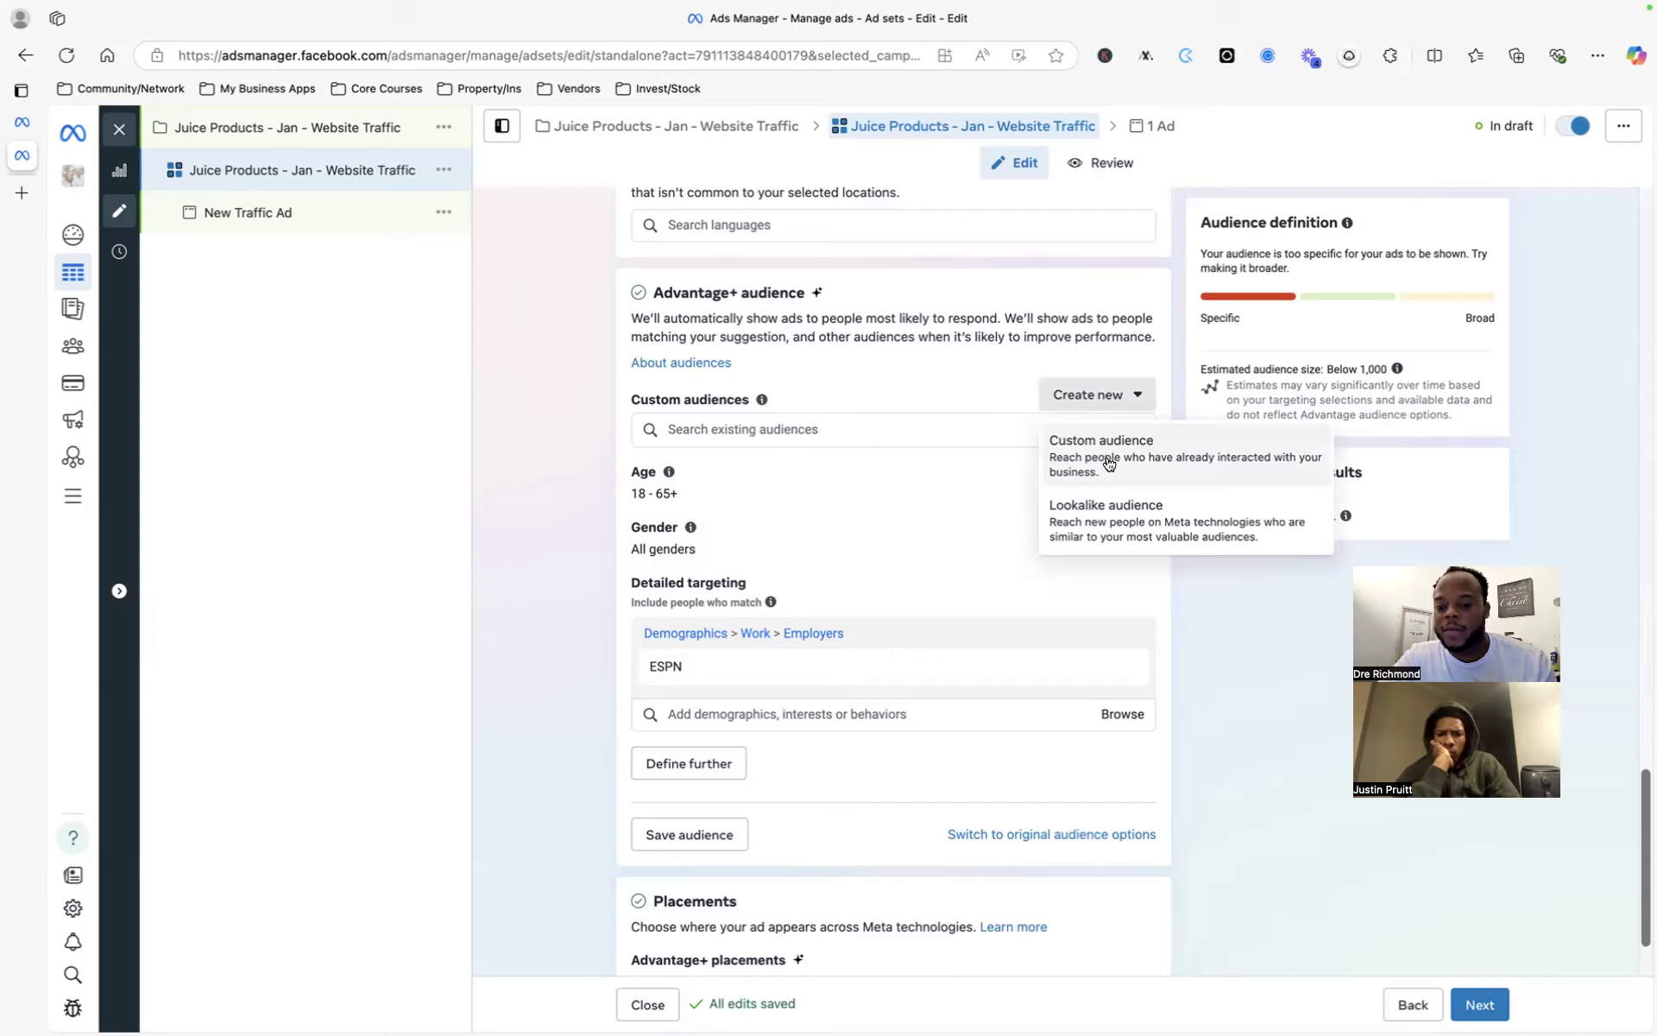
{"action": "left_click", "coordinate": [890, 361]}
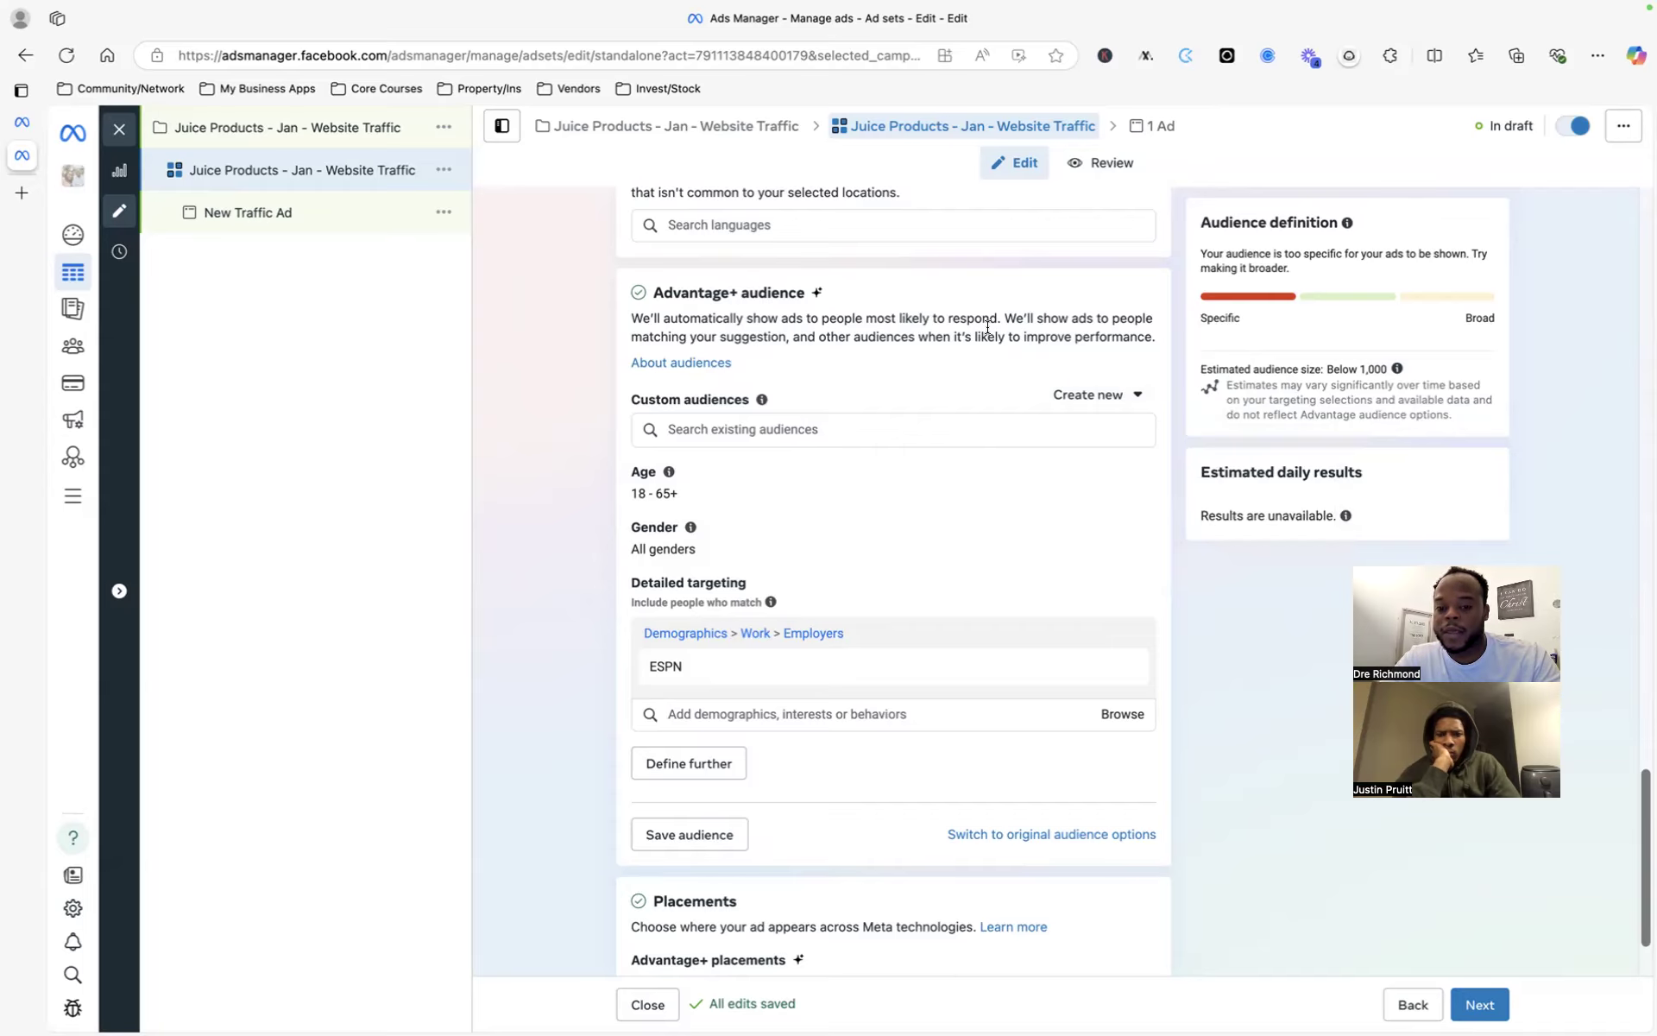
{"action": "scroll", "coordinate": [777, 363], "scroll_direction": "up", "scroll_amount": 1}
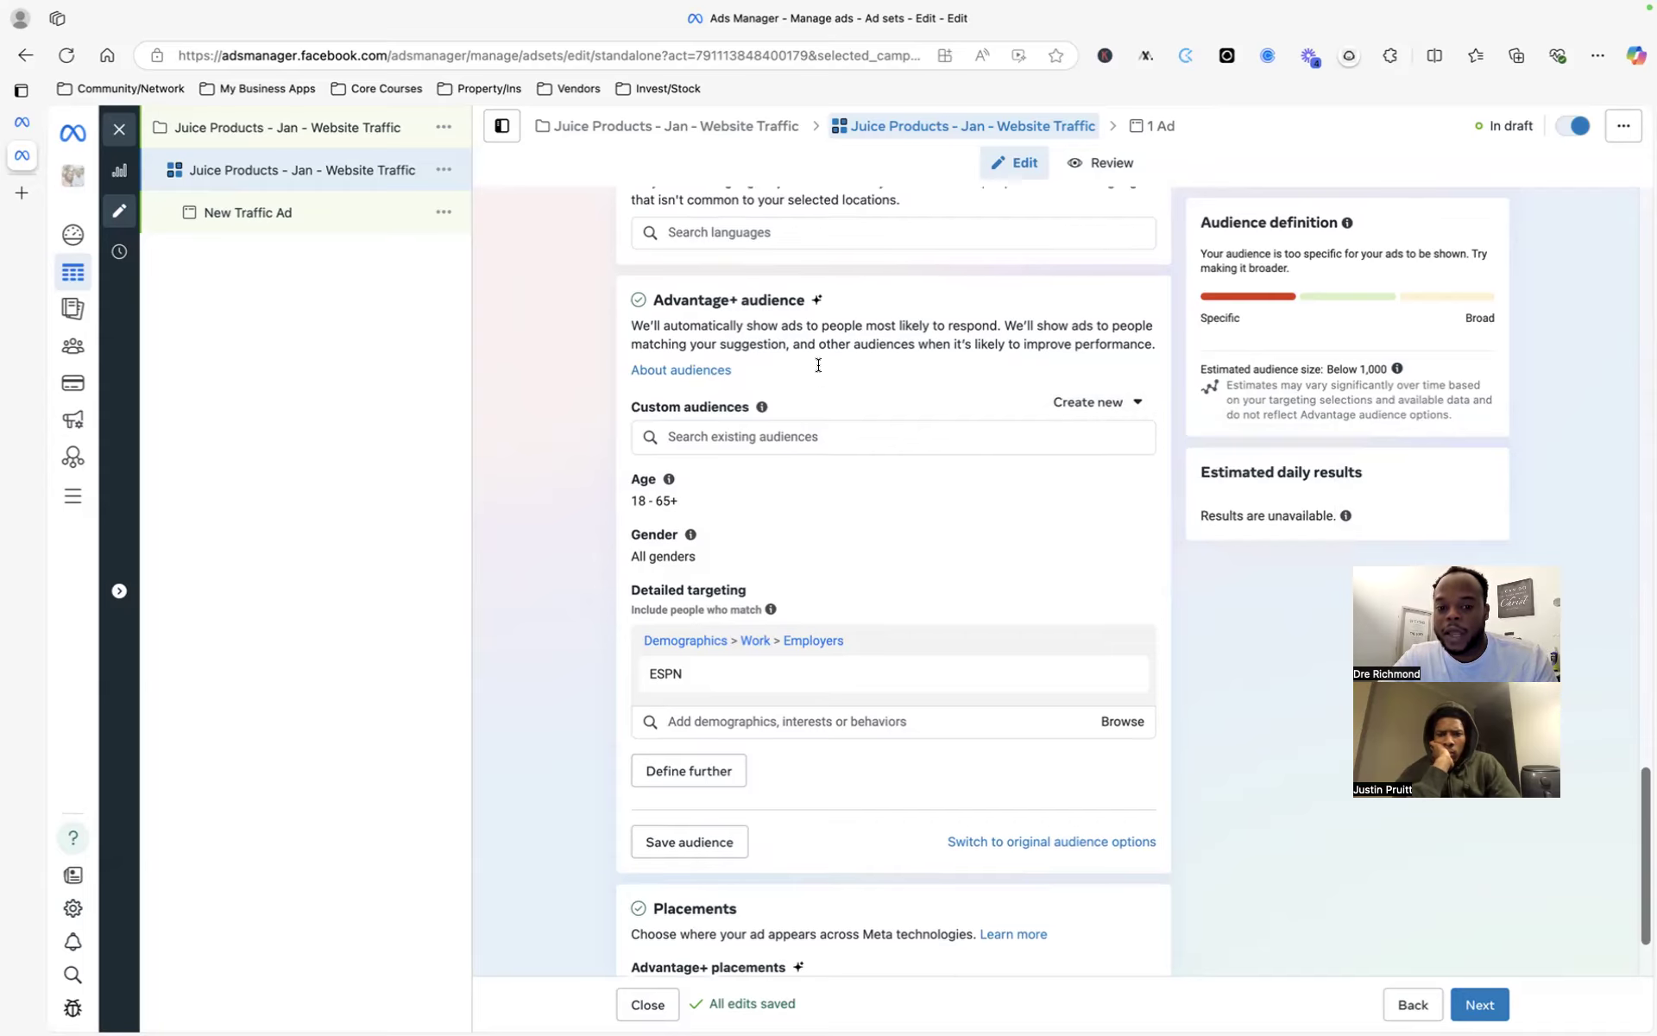
{"action": "left_click", "coordinate": [1105, 443]}
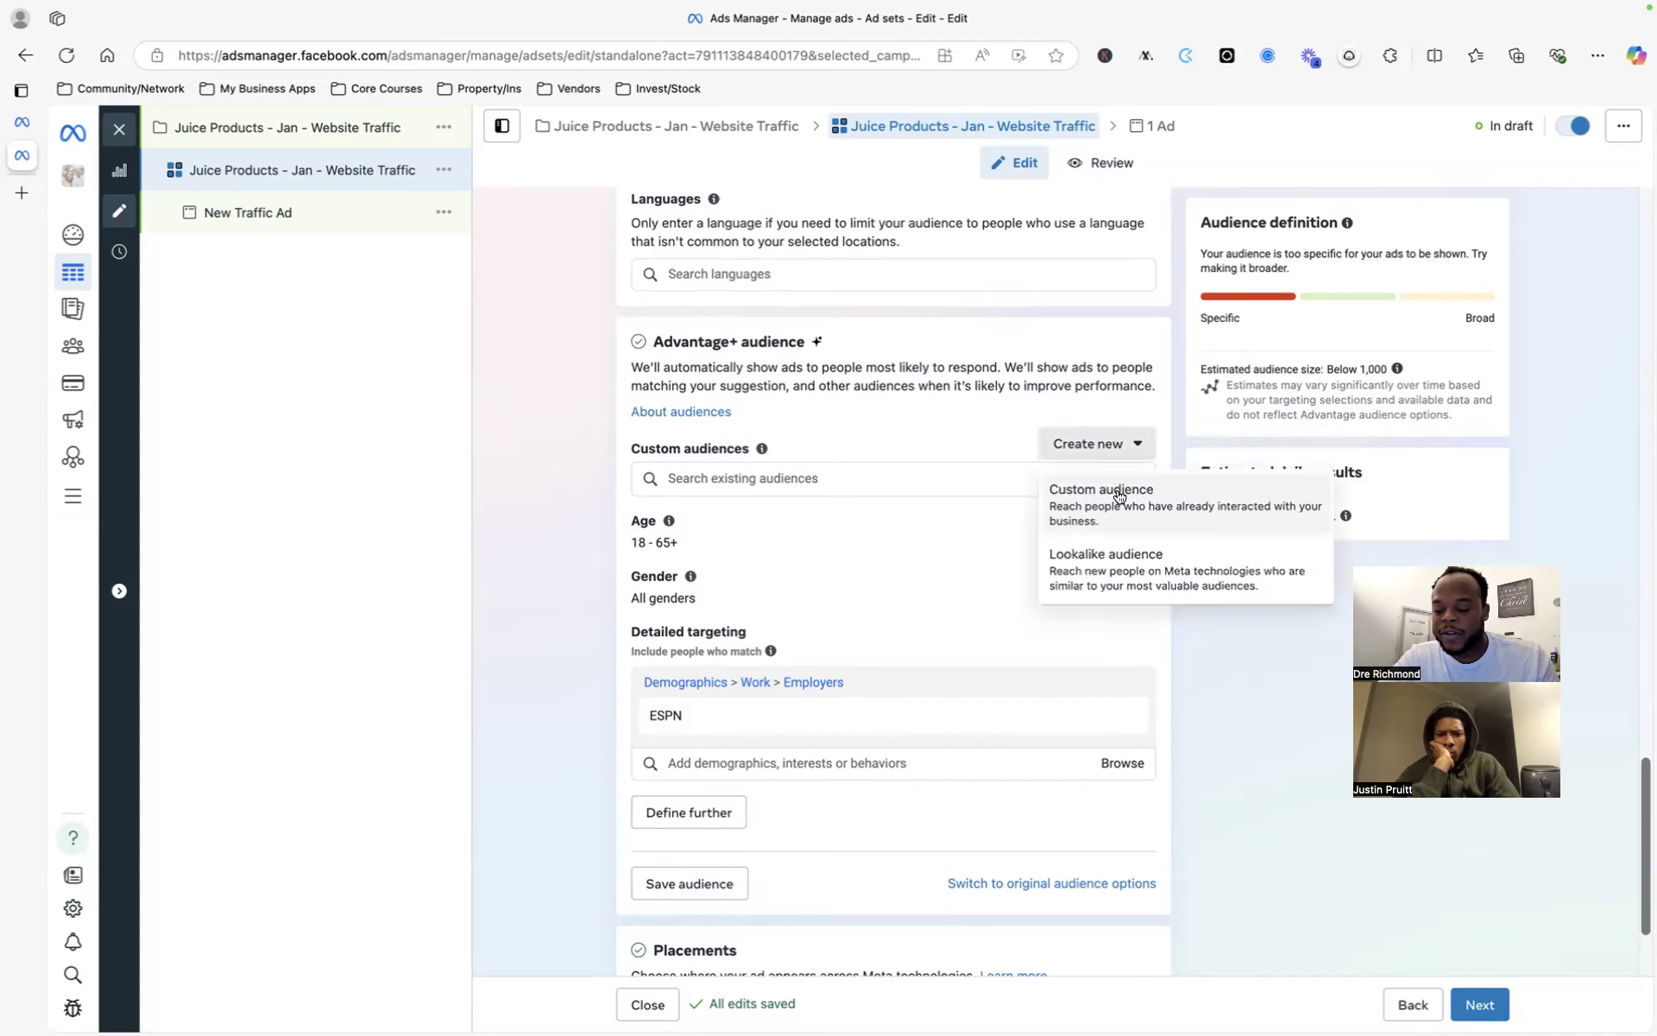
{"action": "left_click", "coordinate": [1119, 499]}
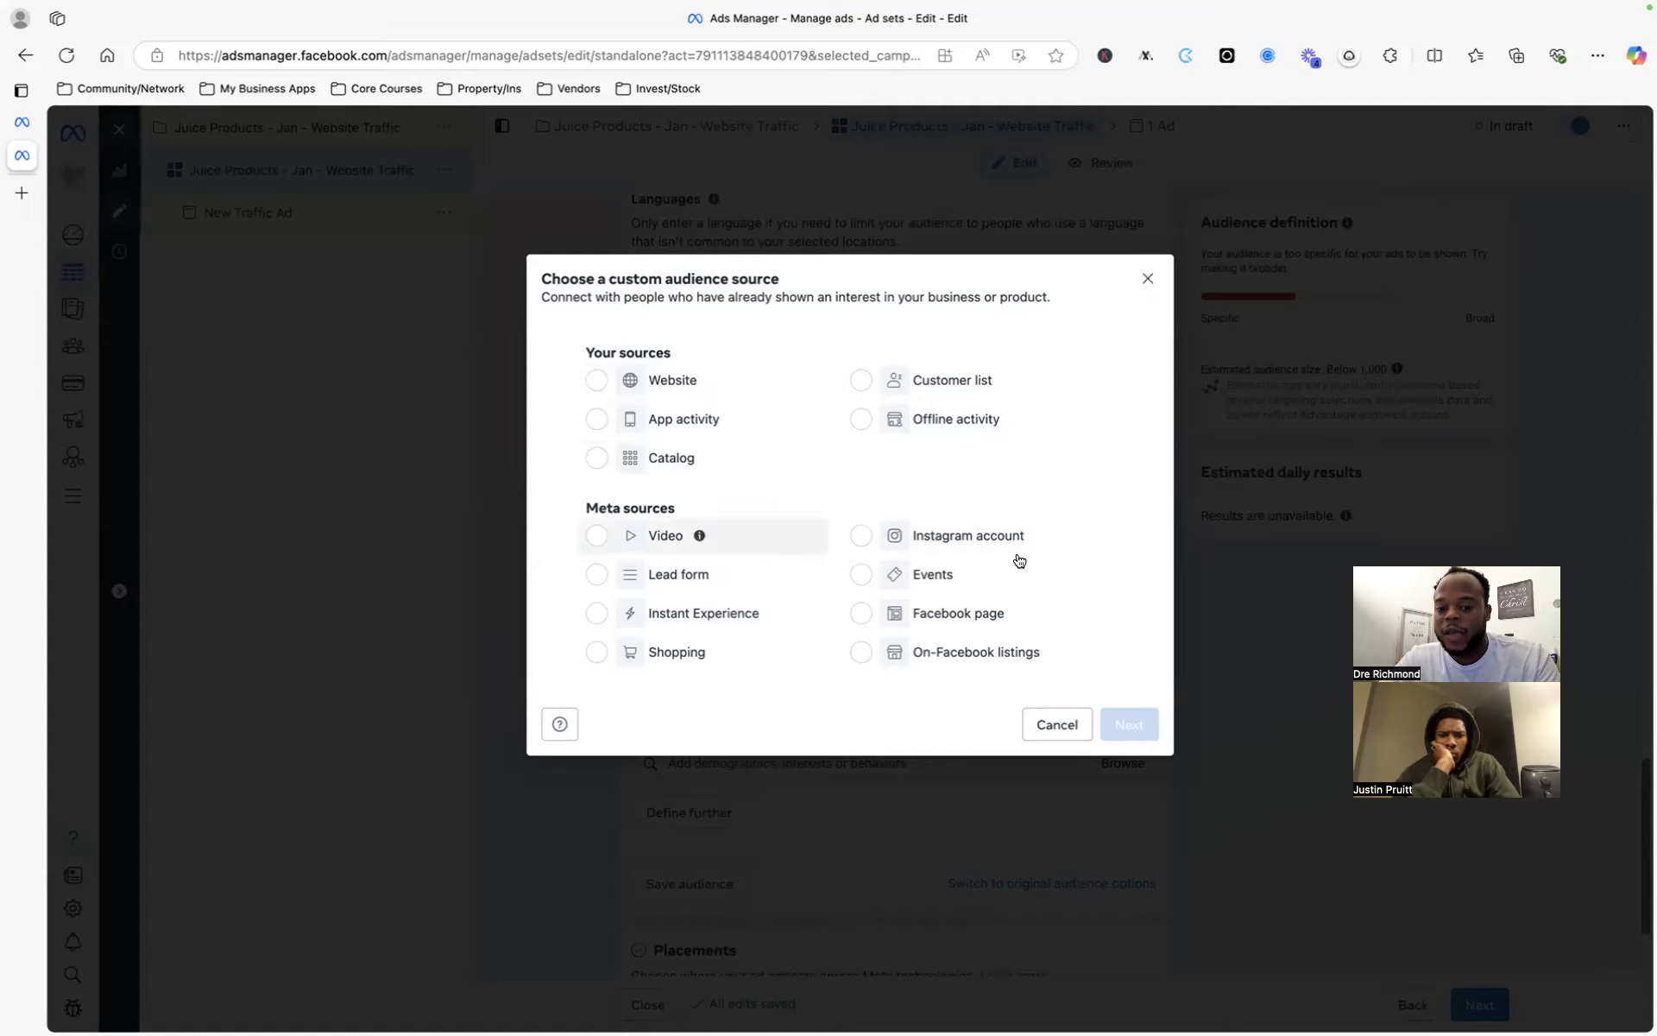
- Cancel the custom audience source dialog and bring back the Create new audience choices
{"action": "left_click", "coordinate": [1144, 279]}
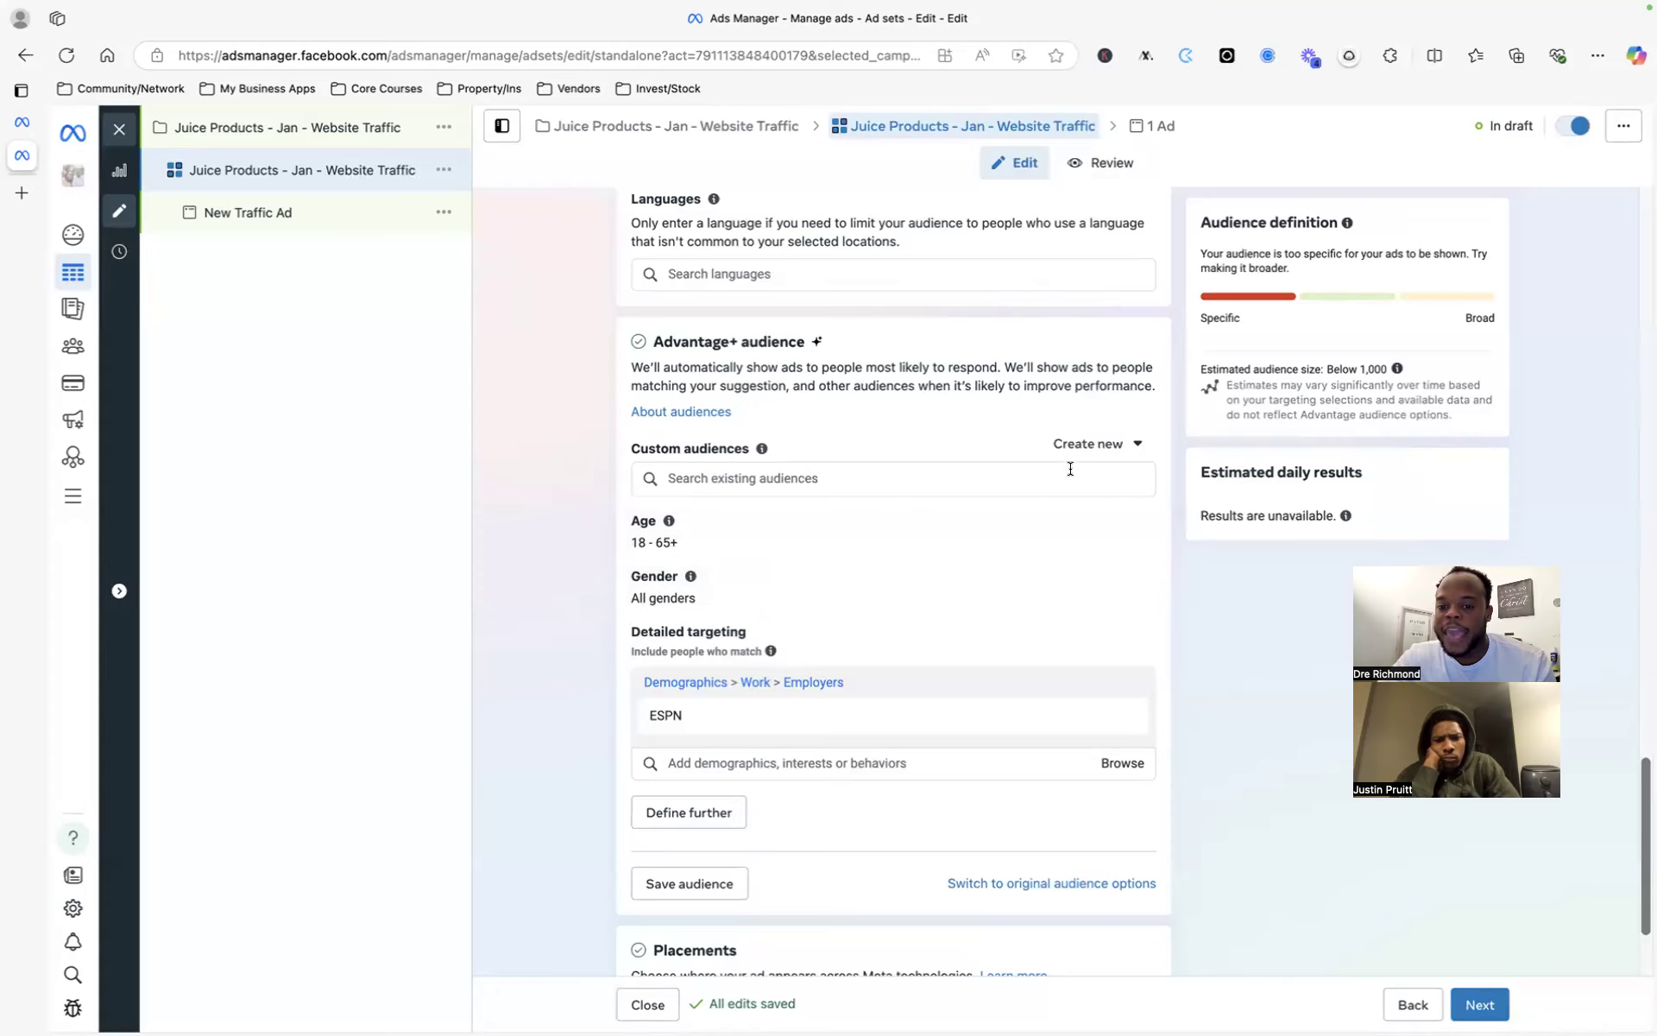
{"action": "left_click", "coordinate": [1090, 447]}
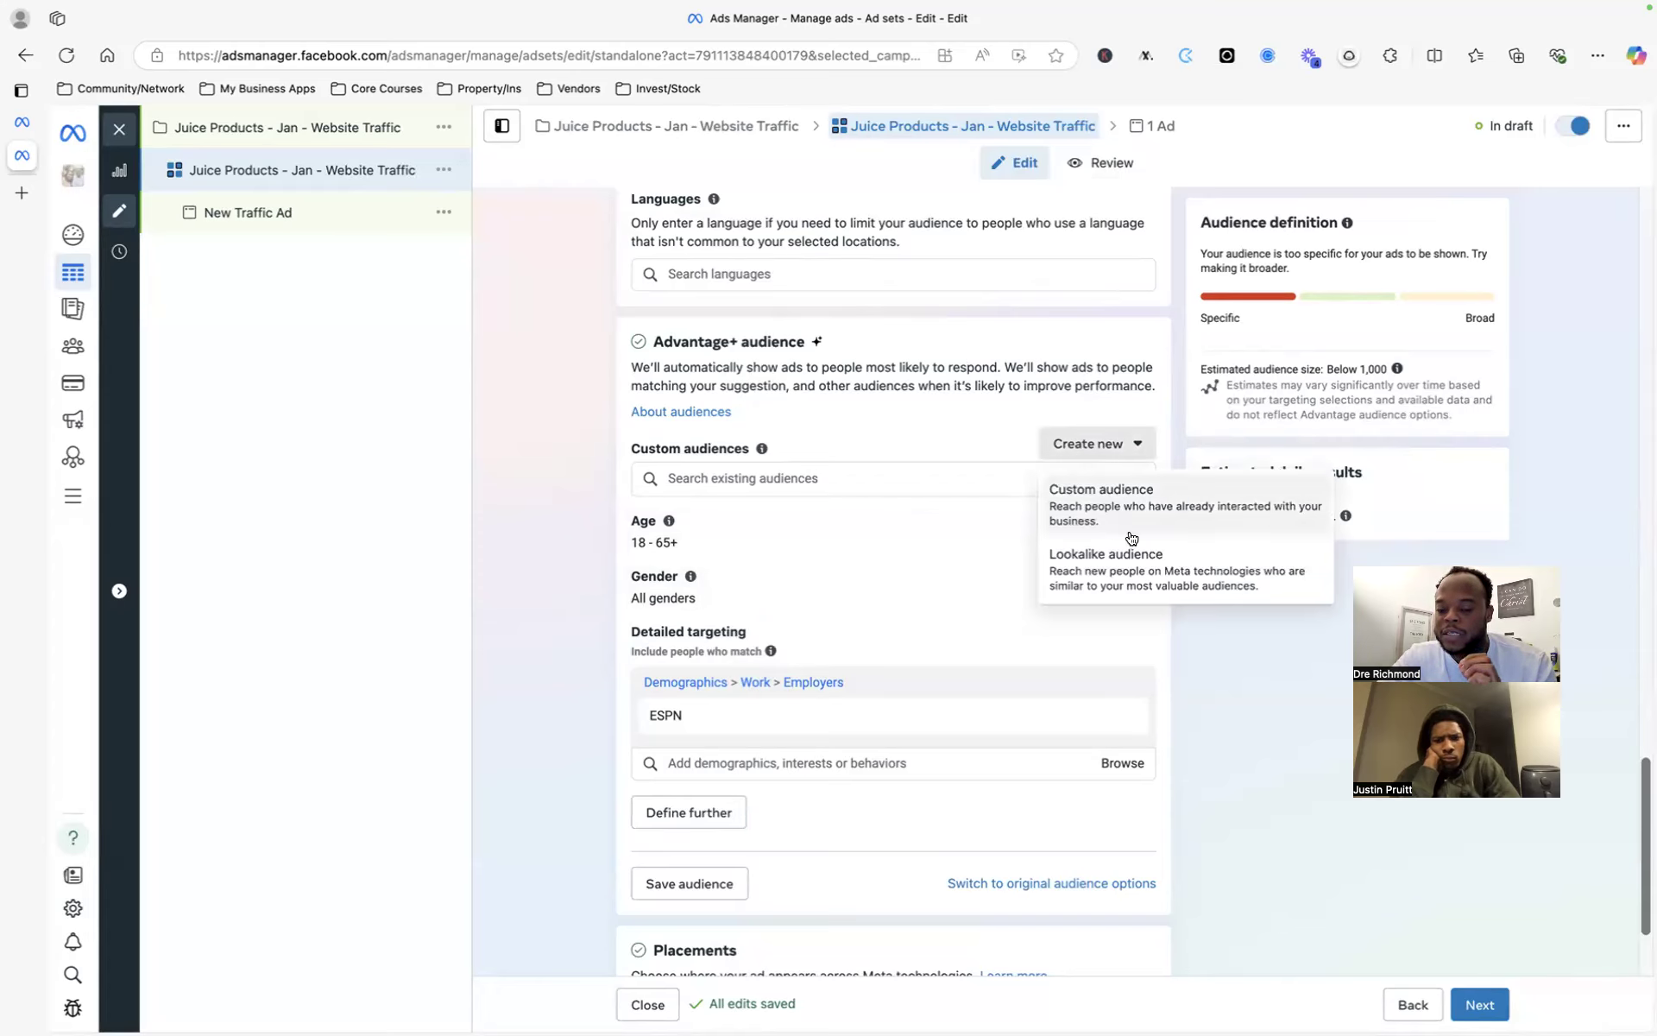
- Start a lookalike audience and view its possible sources, leaving the source empty at 1% size
{"action": "left_click", "coordinate": [1139, 575]}
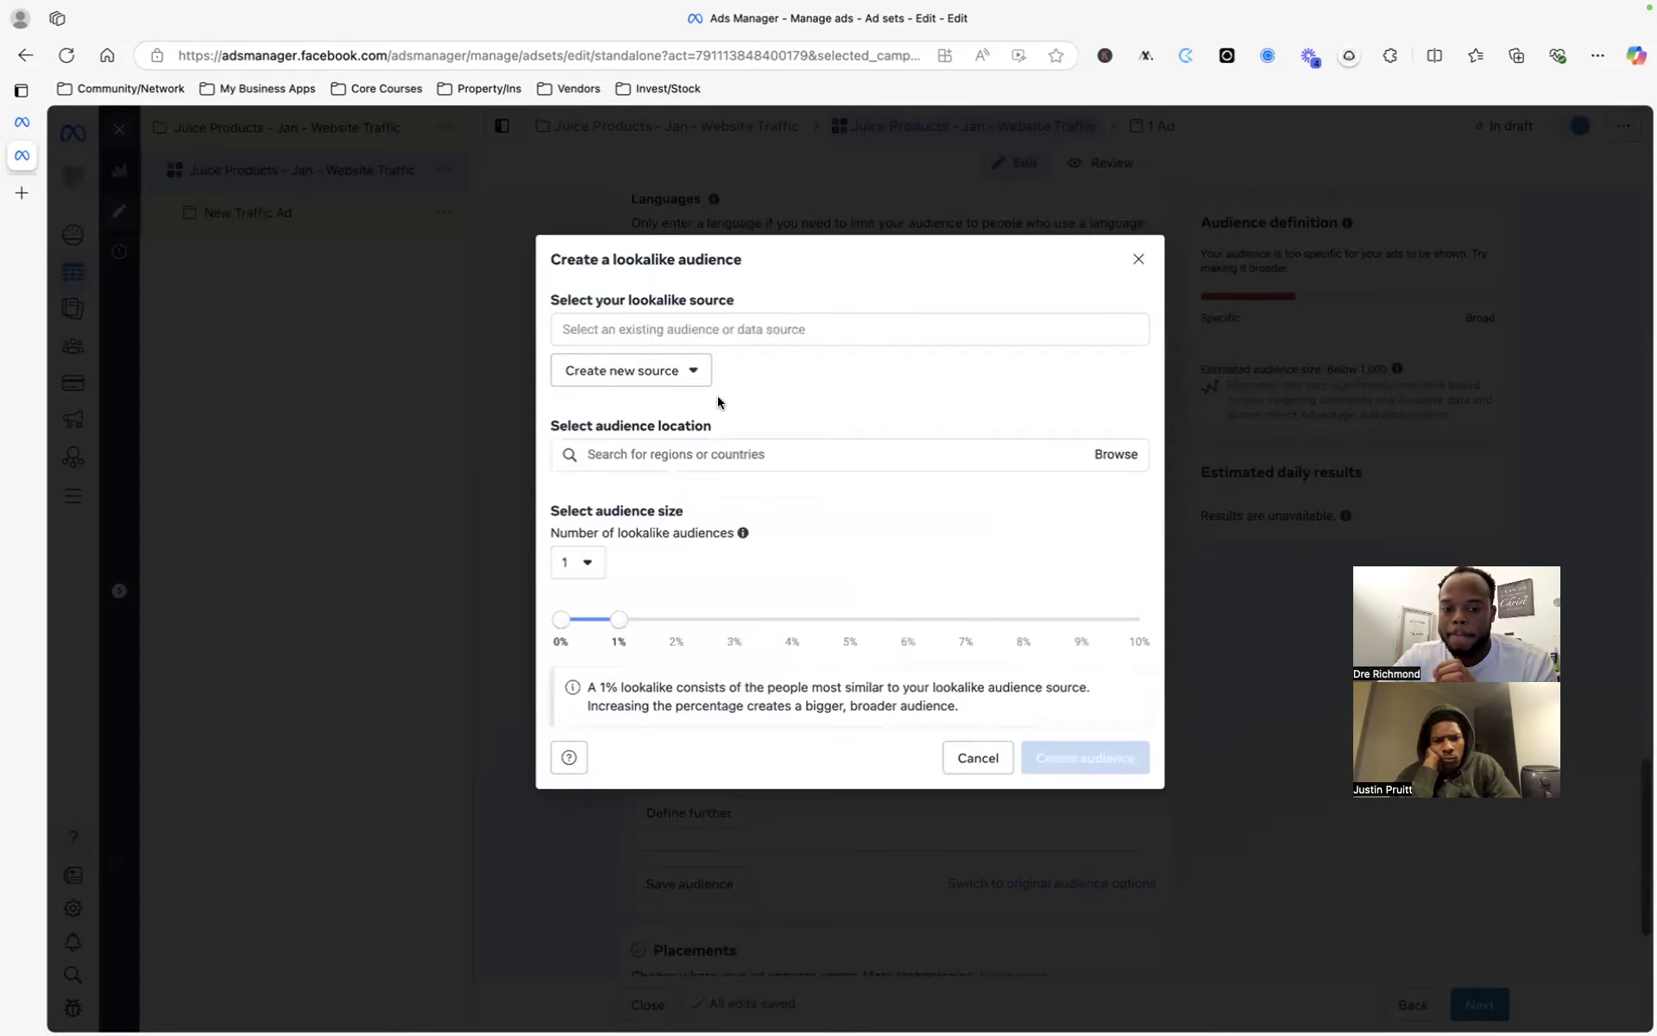
{"action": "left_click", "coordinate": [676, 330]}
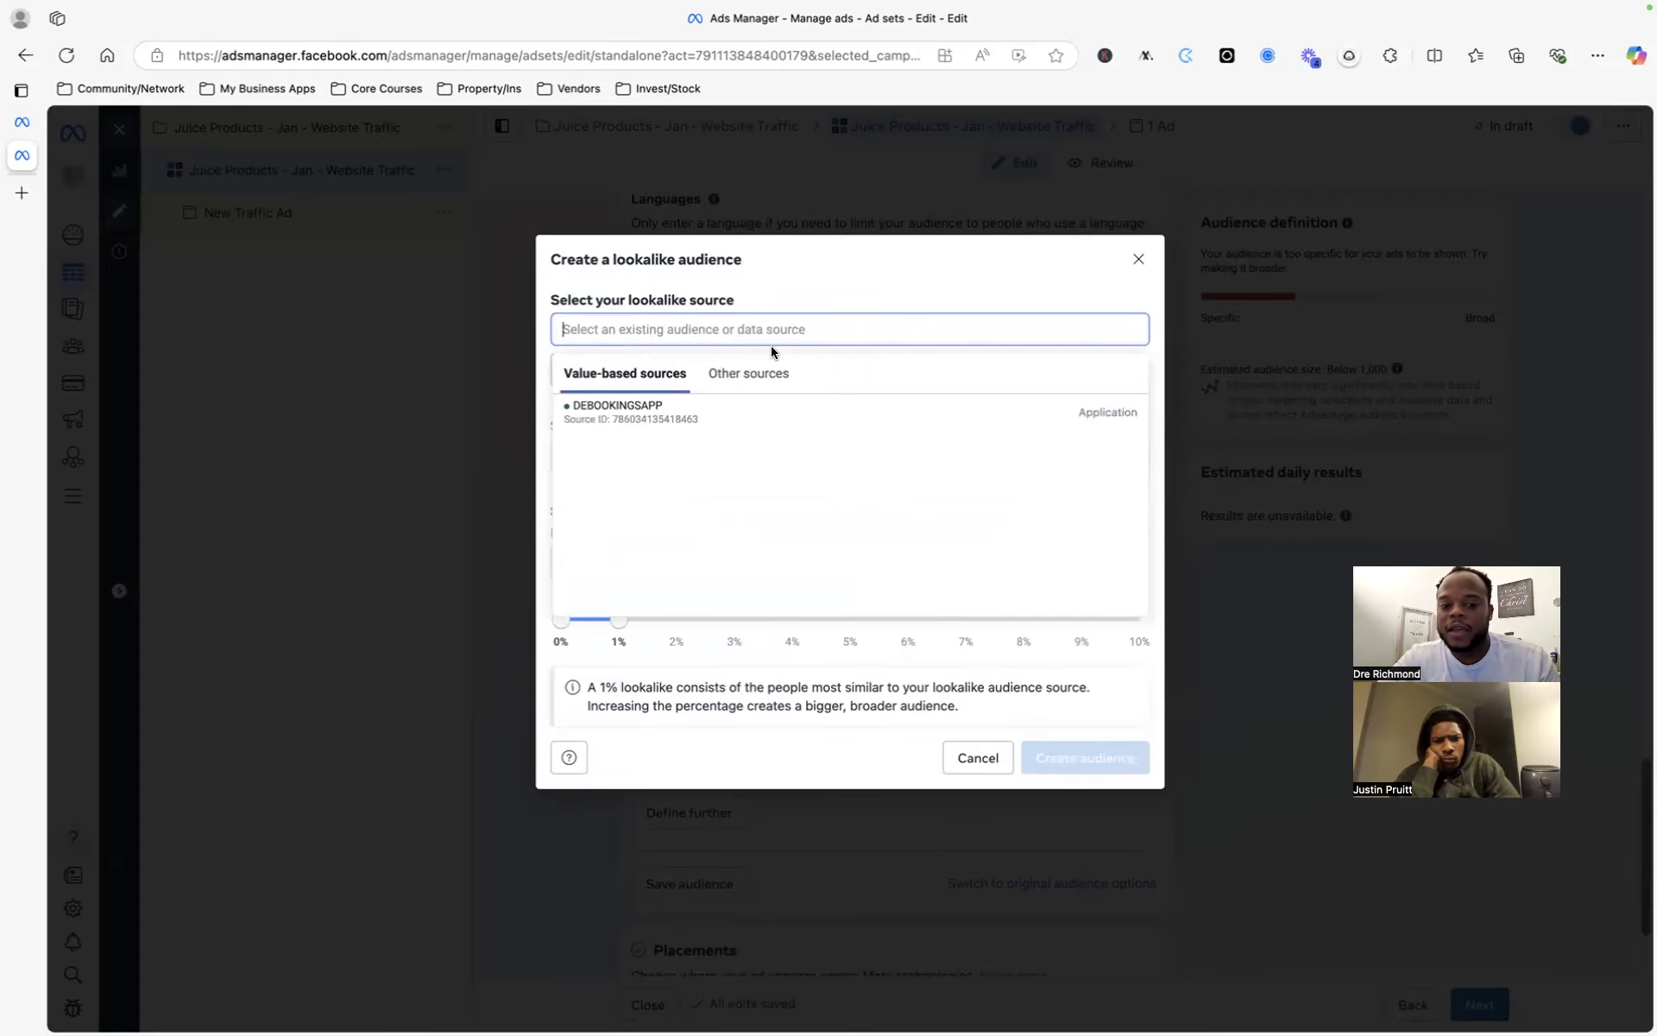
{"action": "left_click", "coordinate": [839, 288]}
{"action": "left_click", "coordinate": [801, 334]}
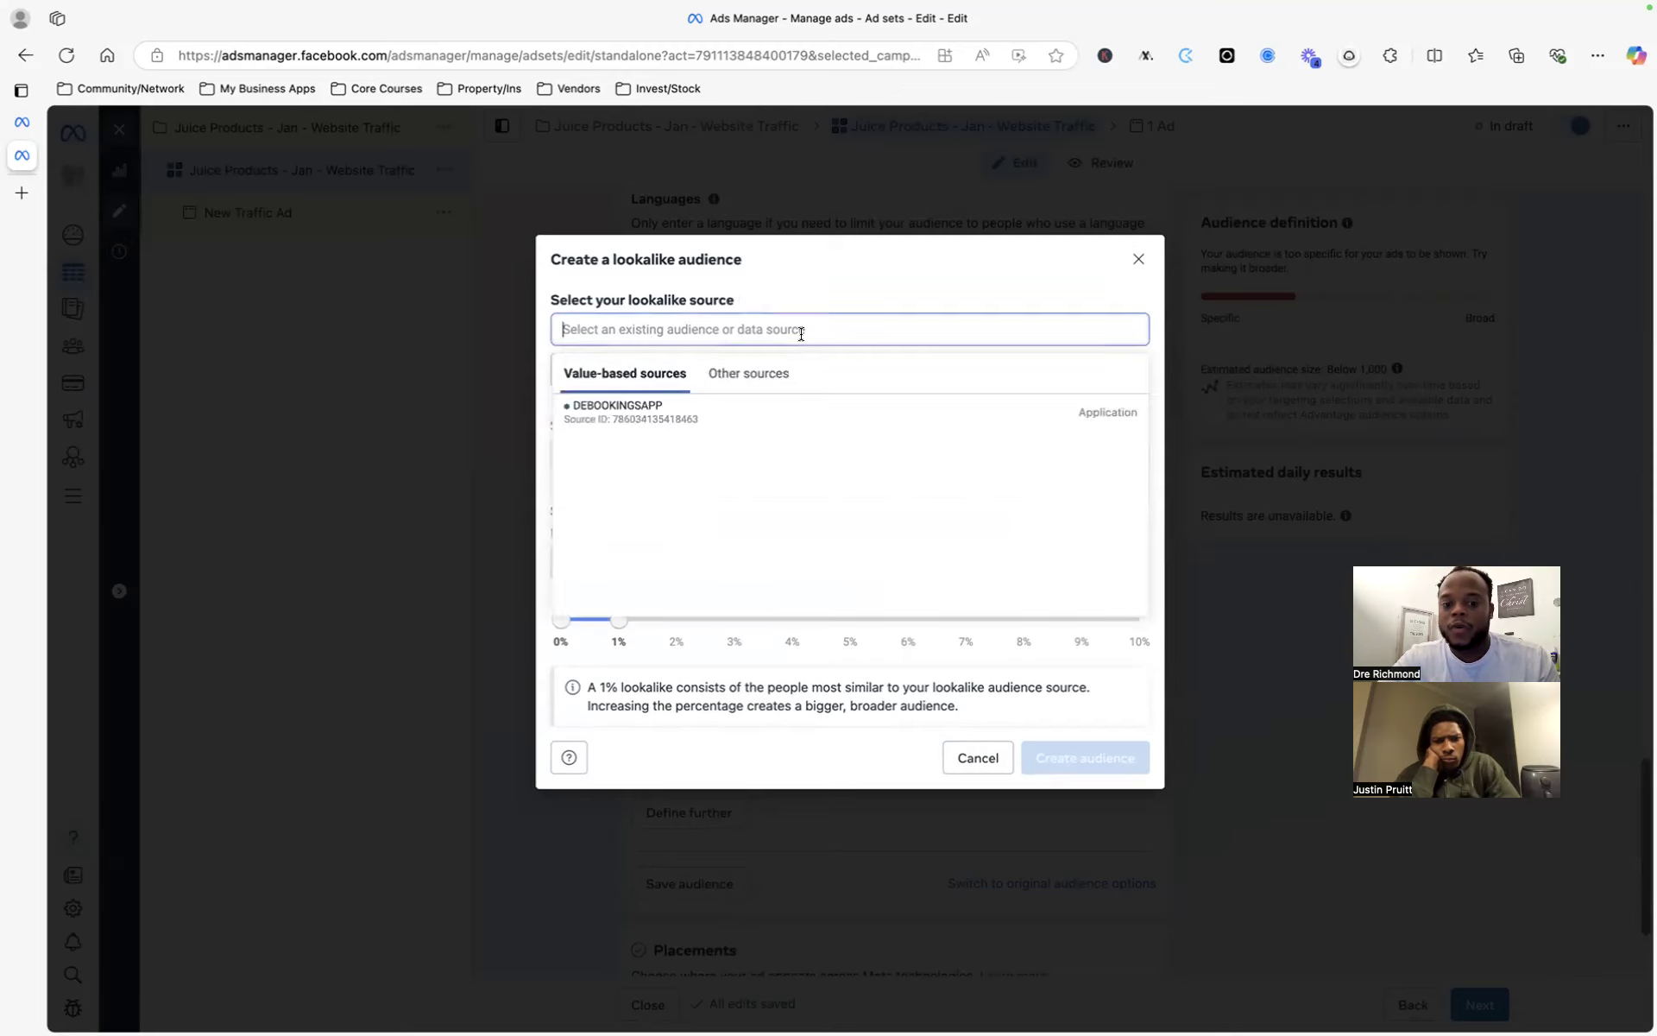
{"action": "left_click", "coordinate": [880, 279]}
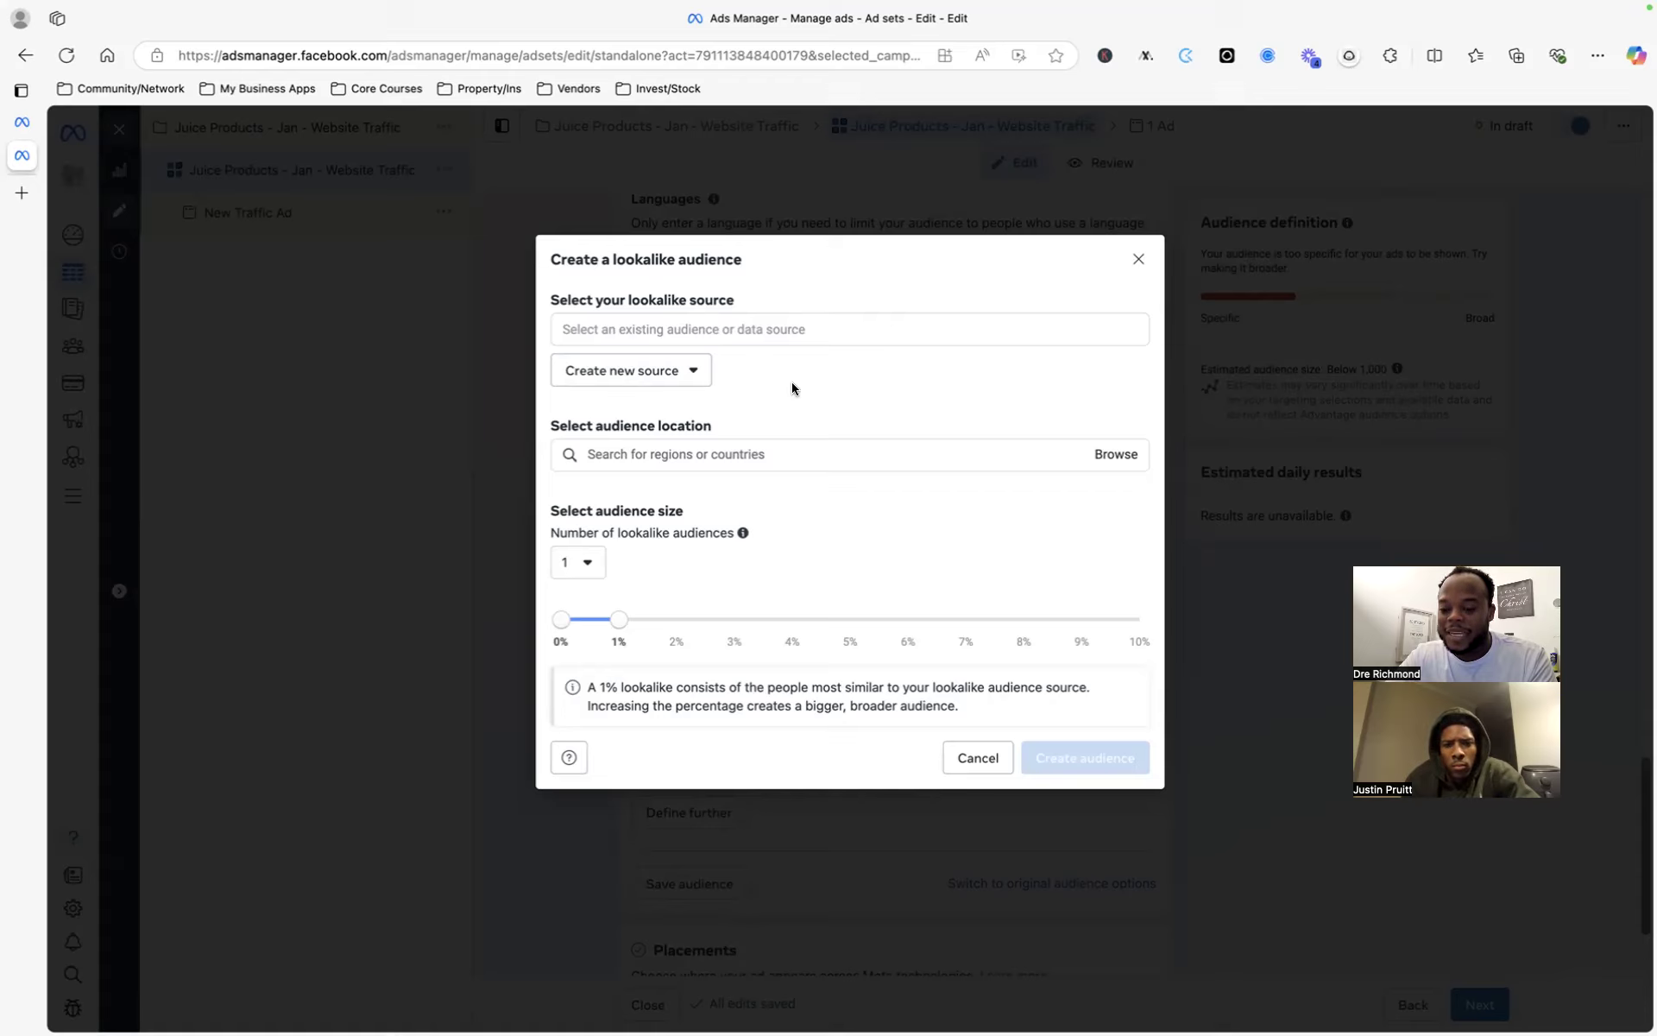
{"action": "left_click", "coordinate": [661, 329]}
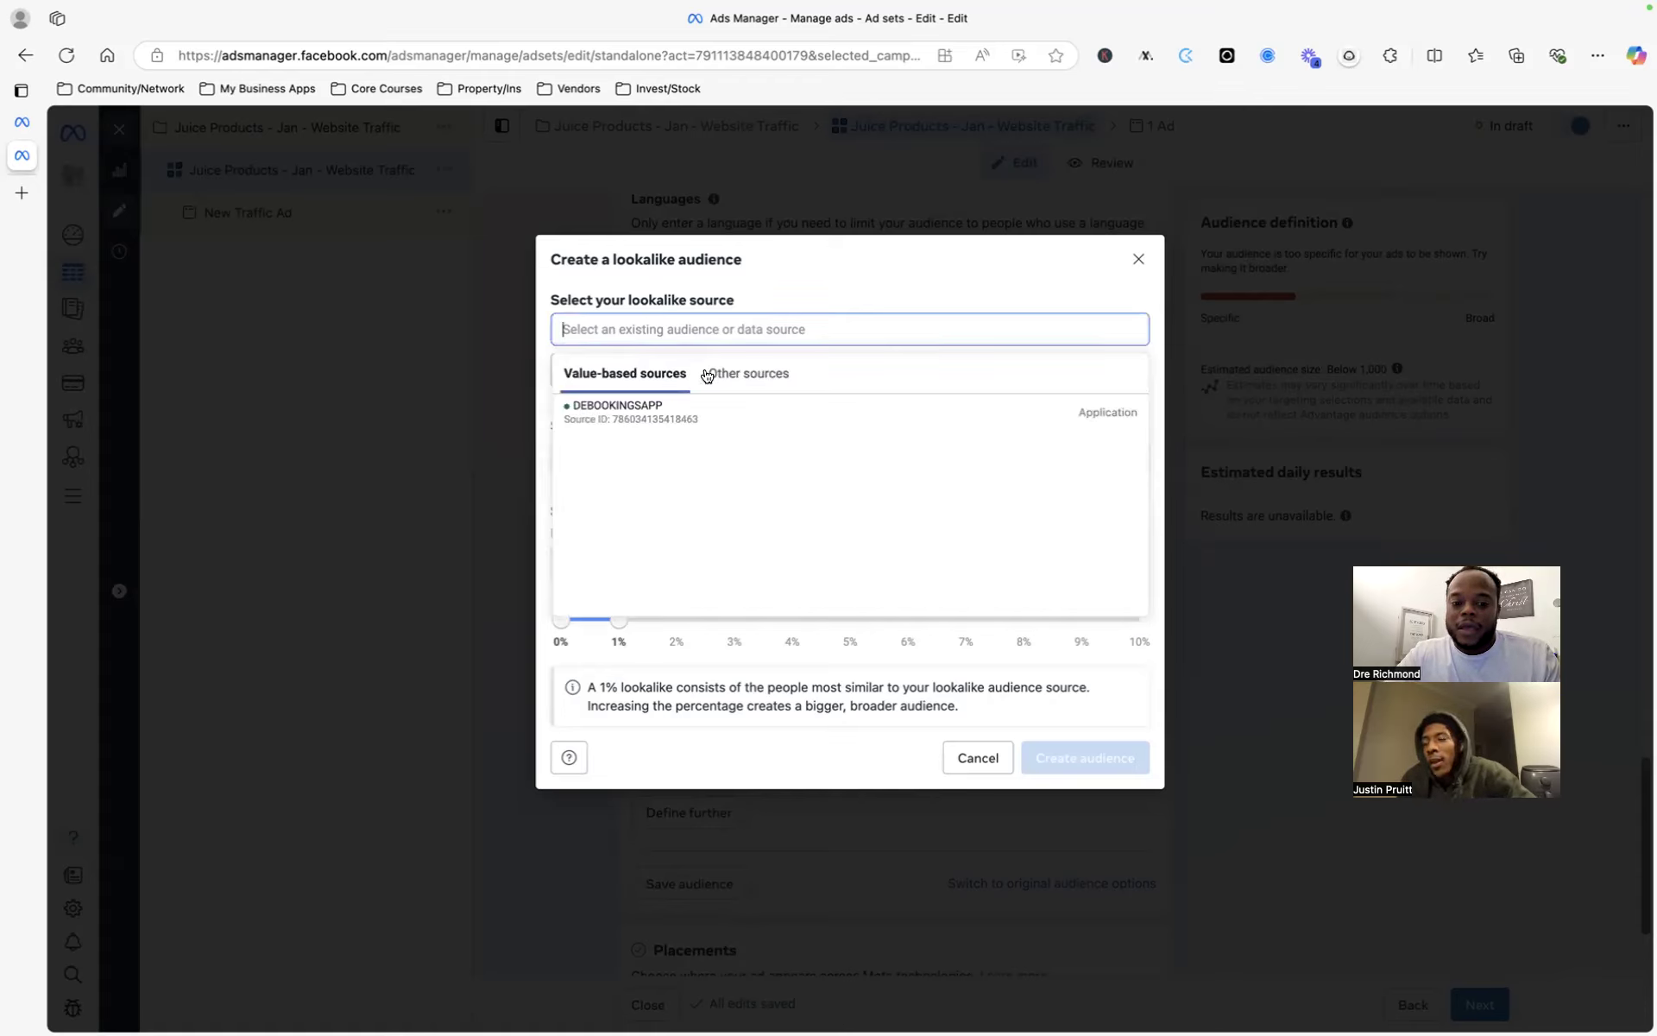
{"action": "left_click", "coordinate": [851, 257]}
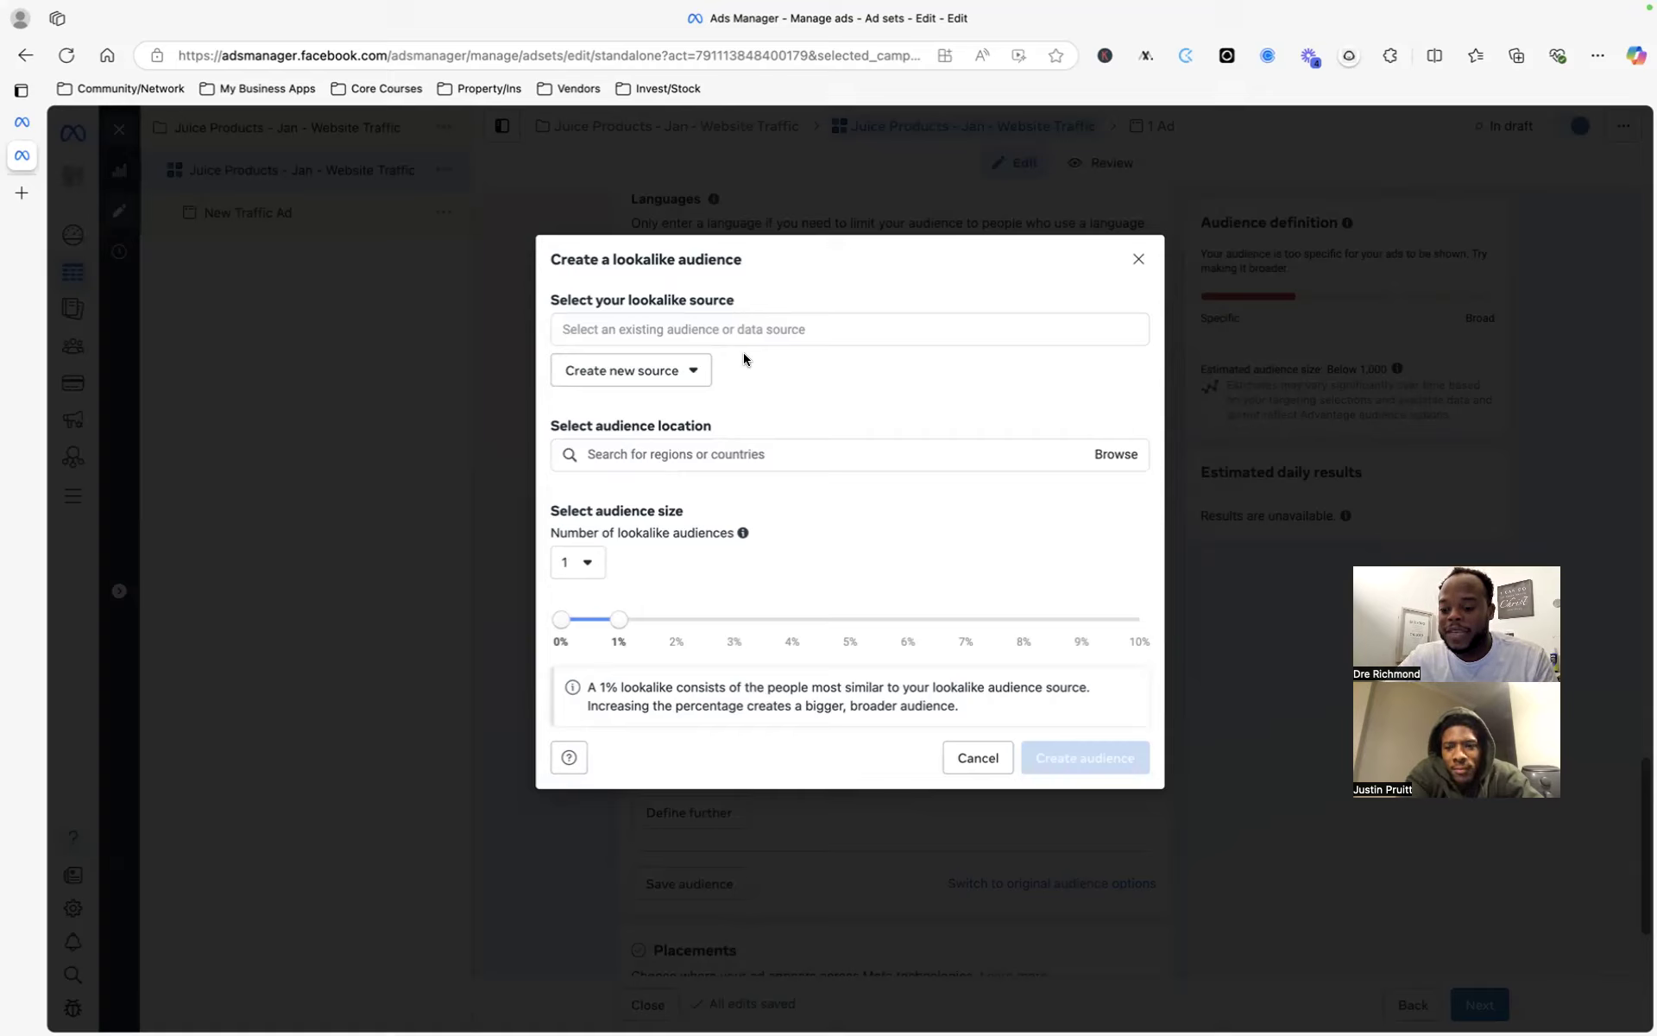
{"action": "left_click", "coordinate": [692, 369]}
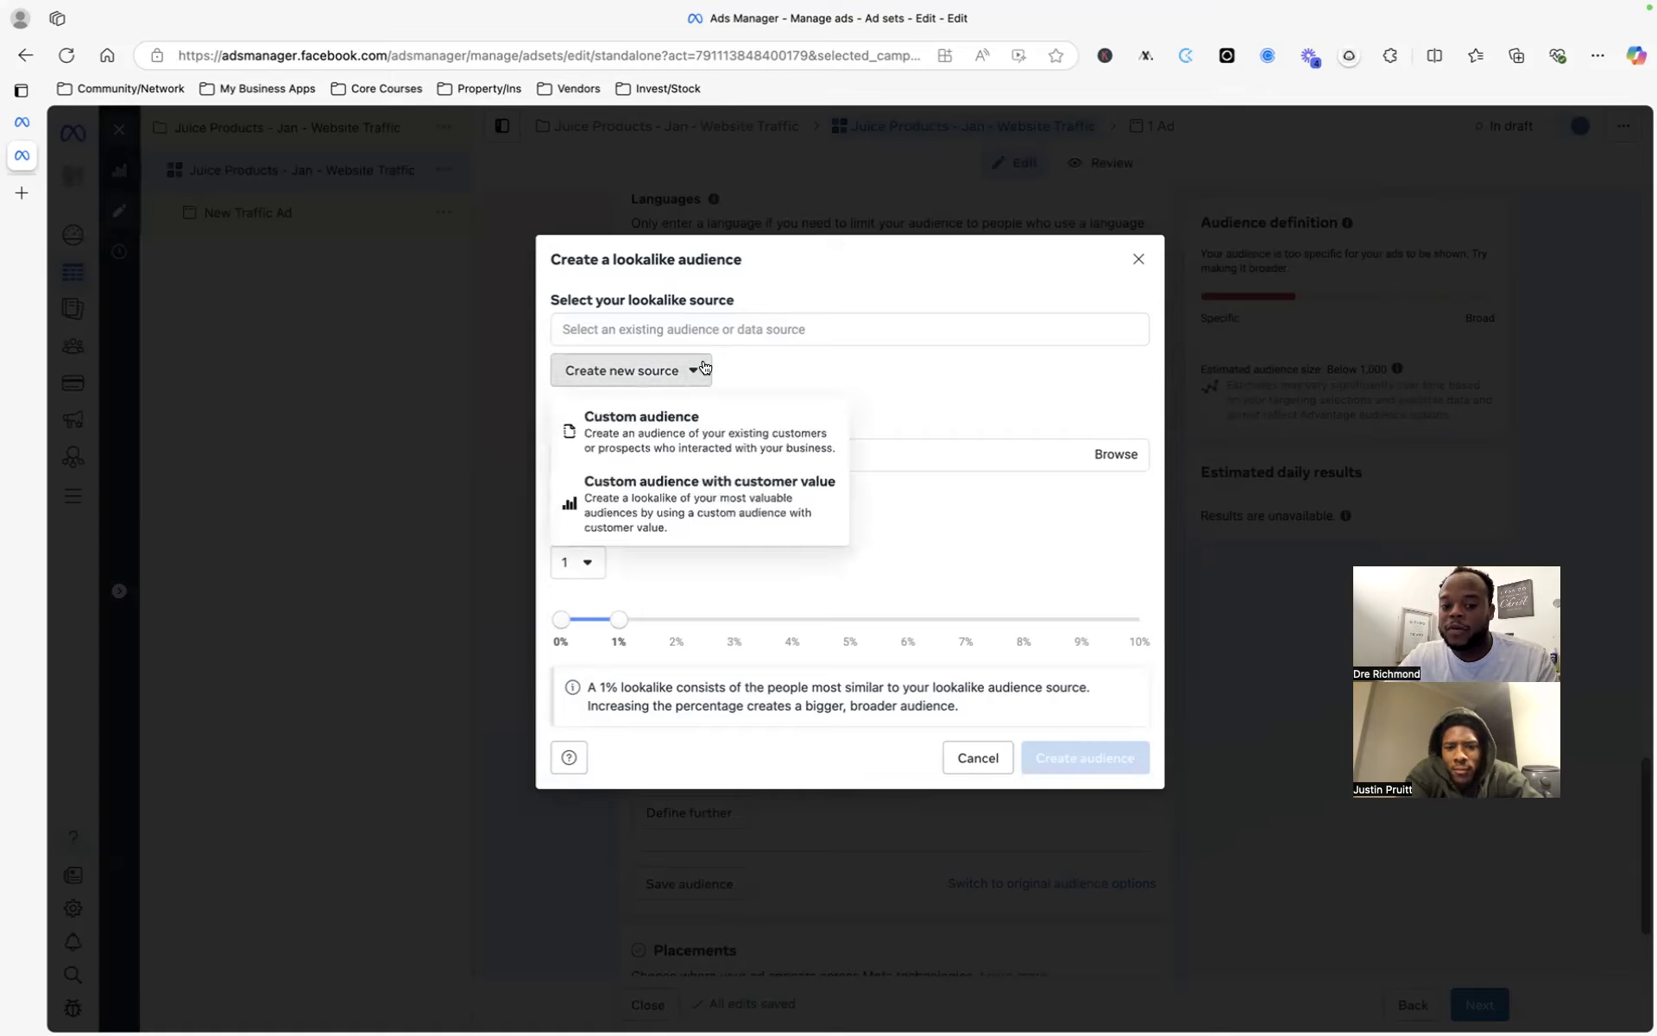
{"action": "left_click", "coordinate": [1002, 407]}
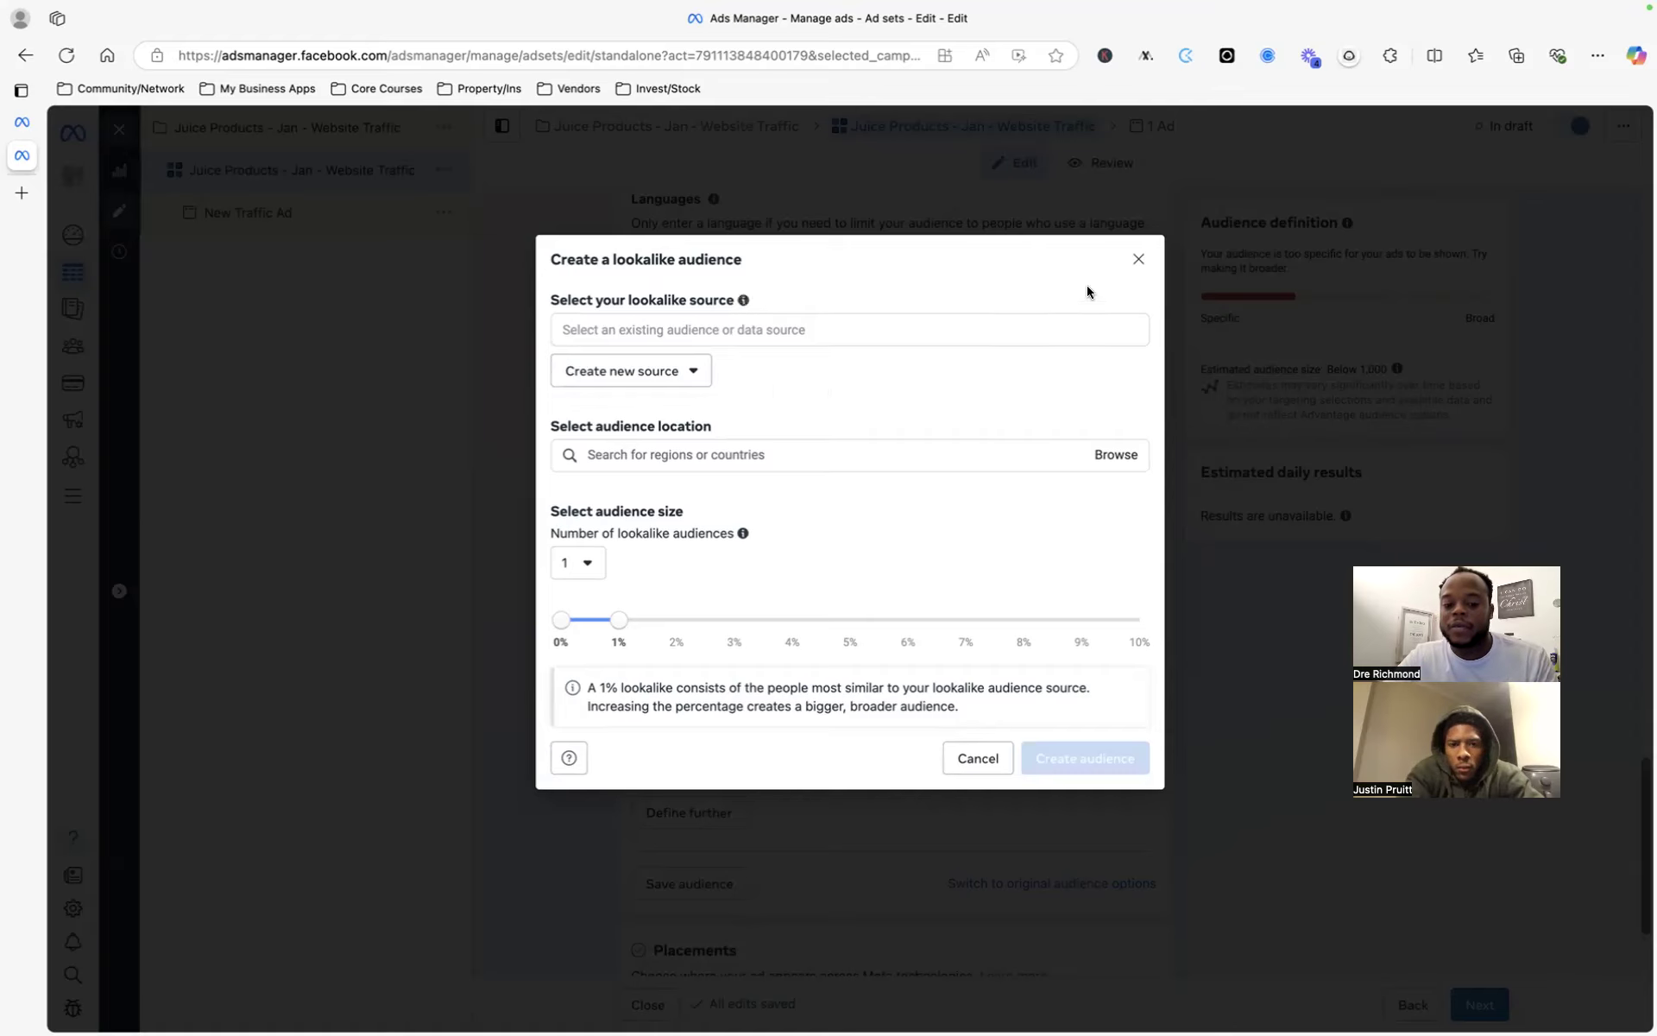
{"action": "left_click", "coordinate": [677, 370]}
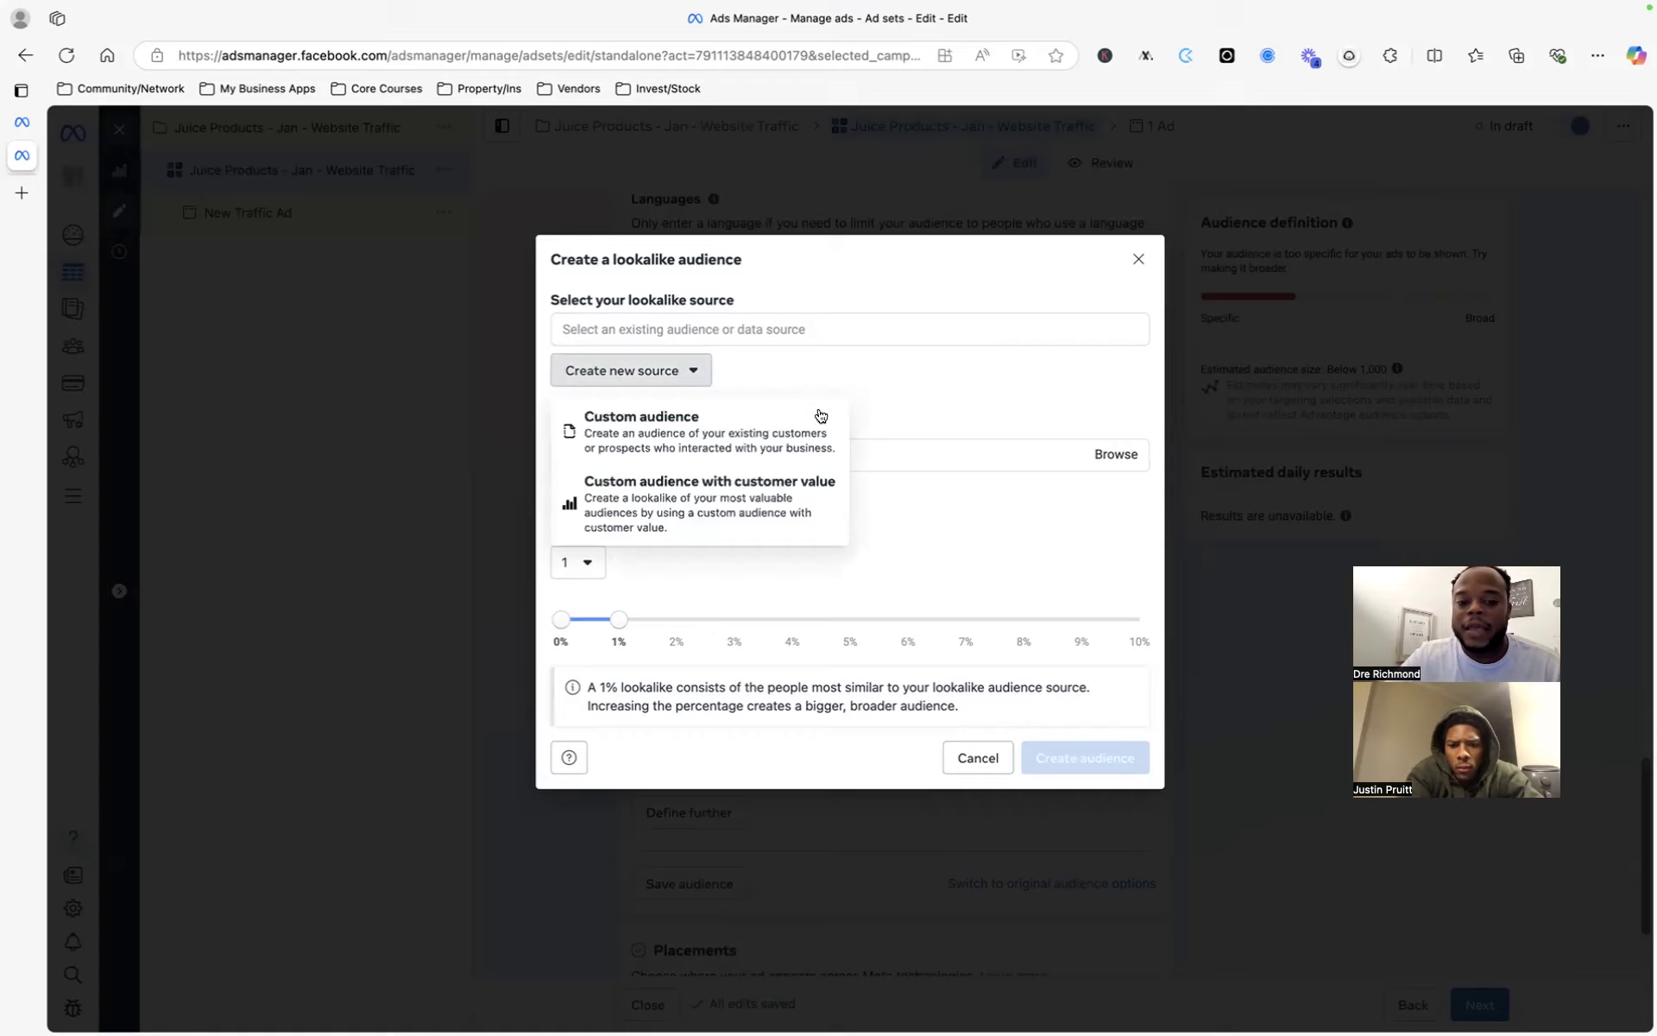
{"action": "left_click", "coordinate": [919, 386]}
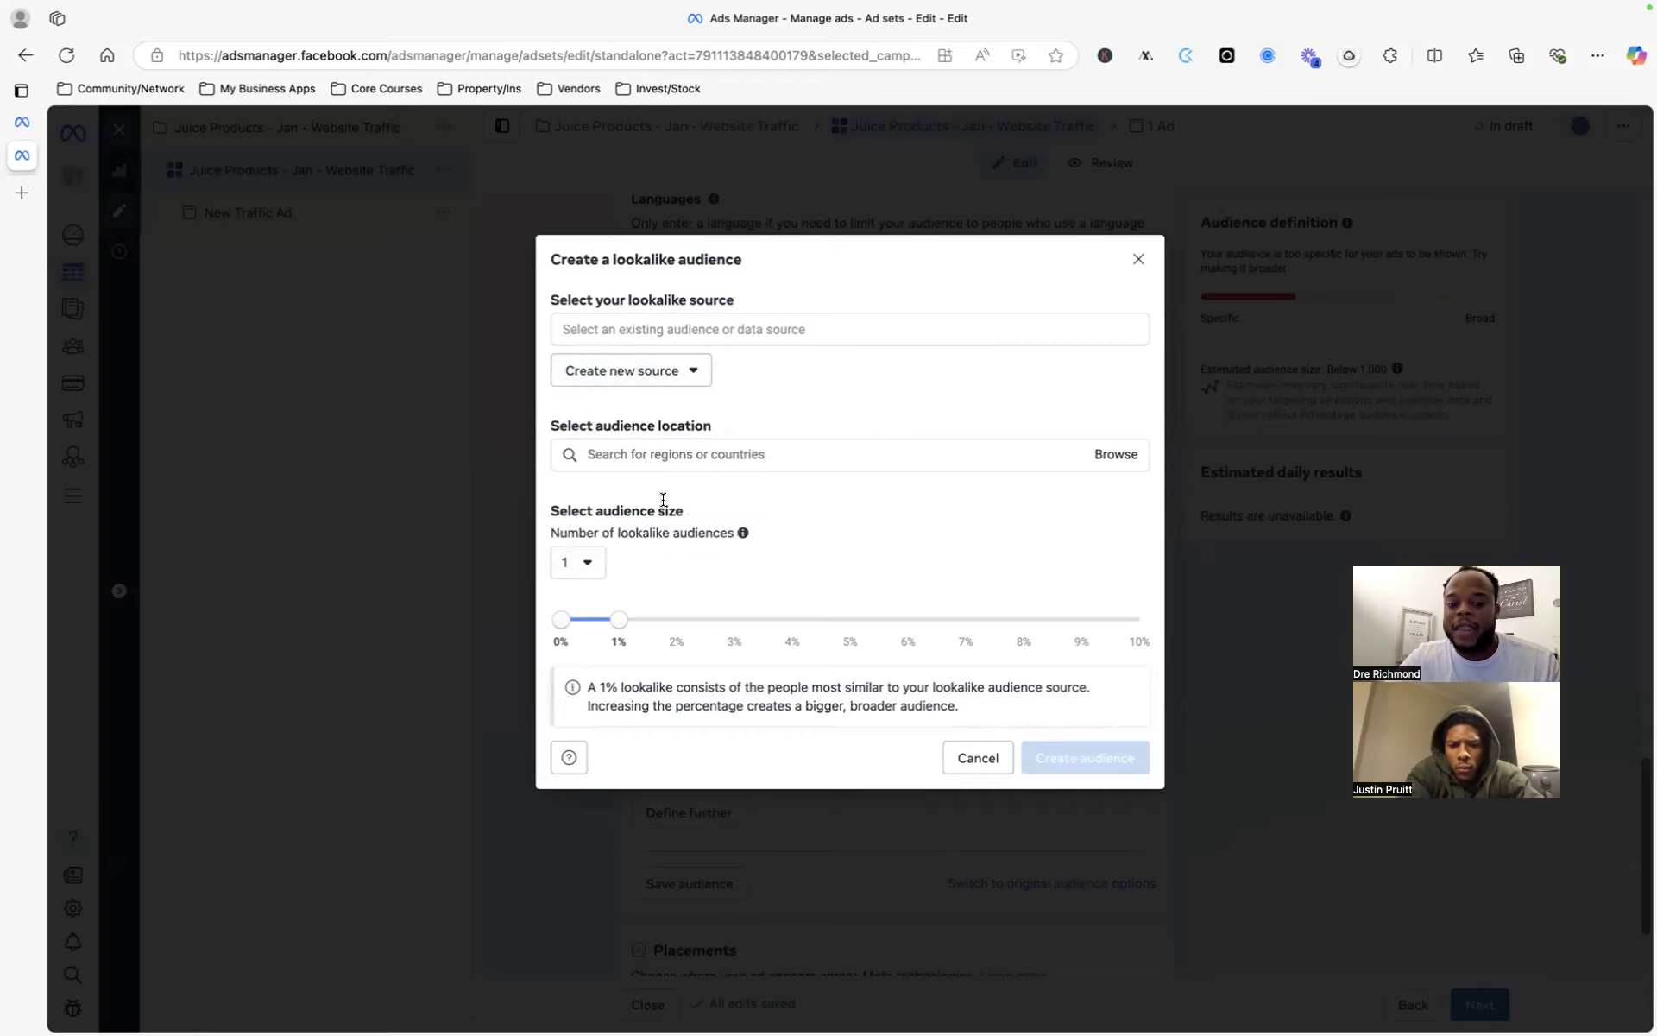
{"action": "left_click", "coordinate": [664, 453]}
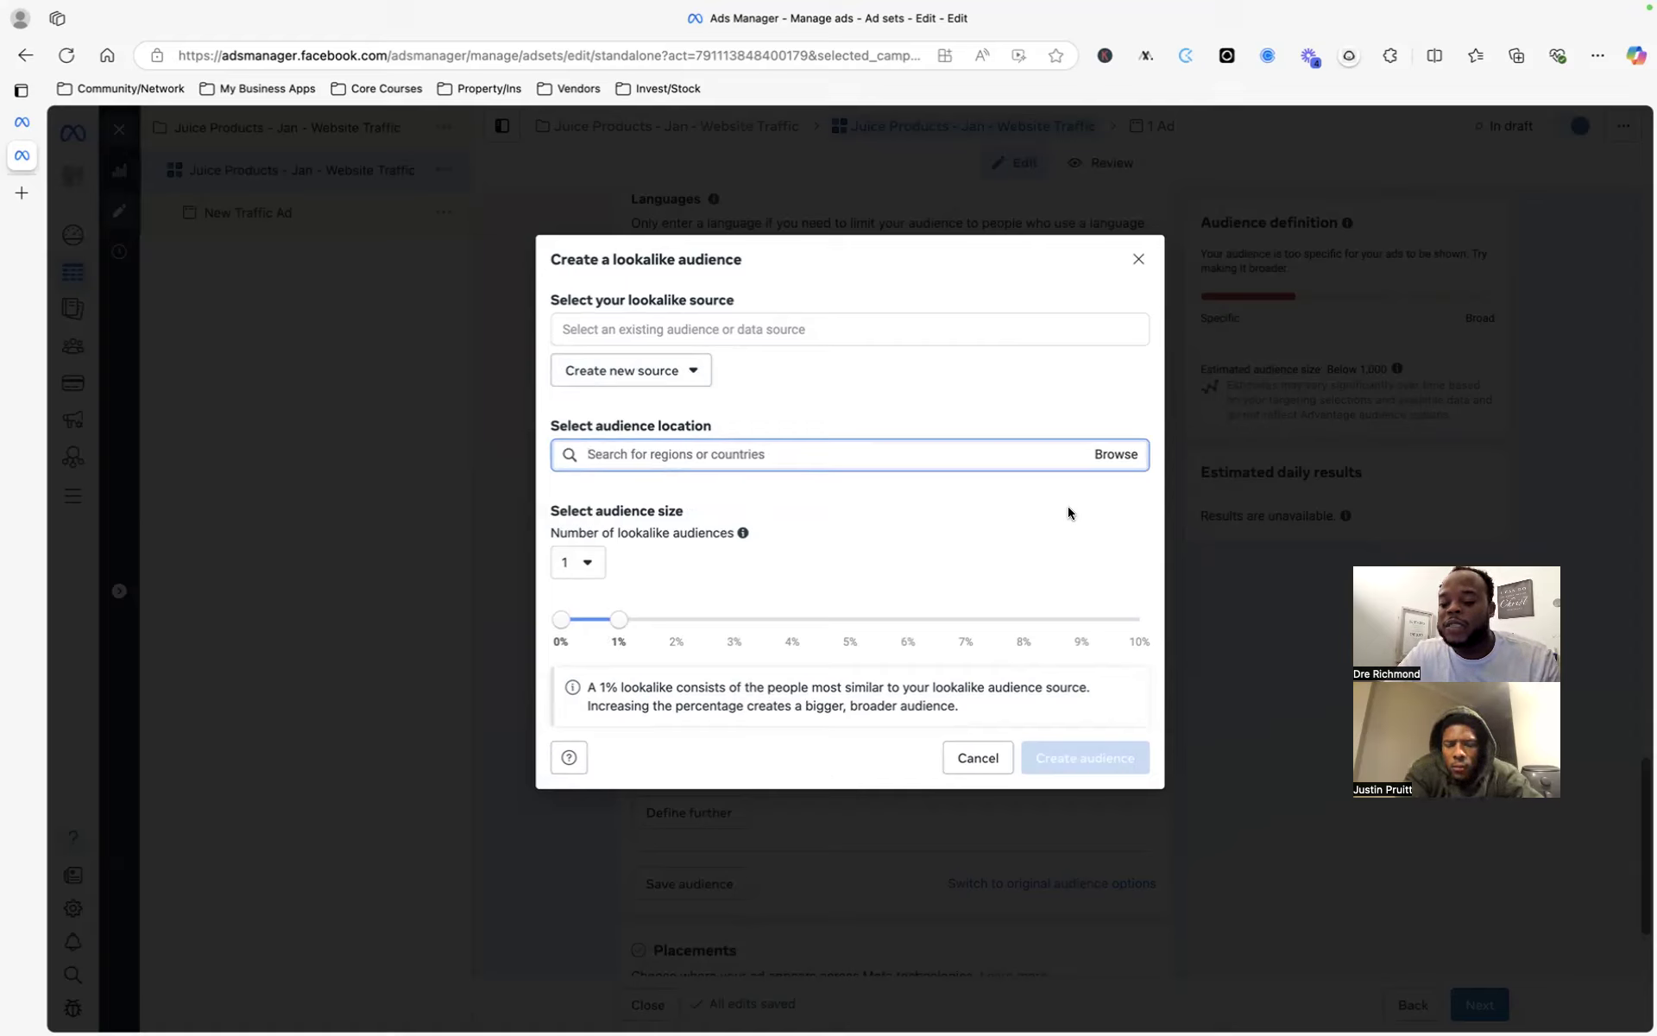
- Close the lookalike audience window without creating one
{"action": "left_click", "coordinate": [1137, 260]}
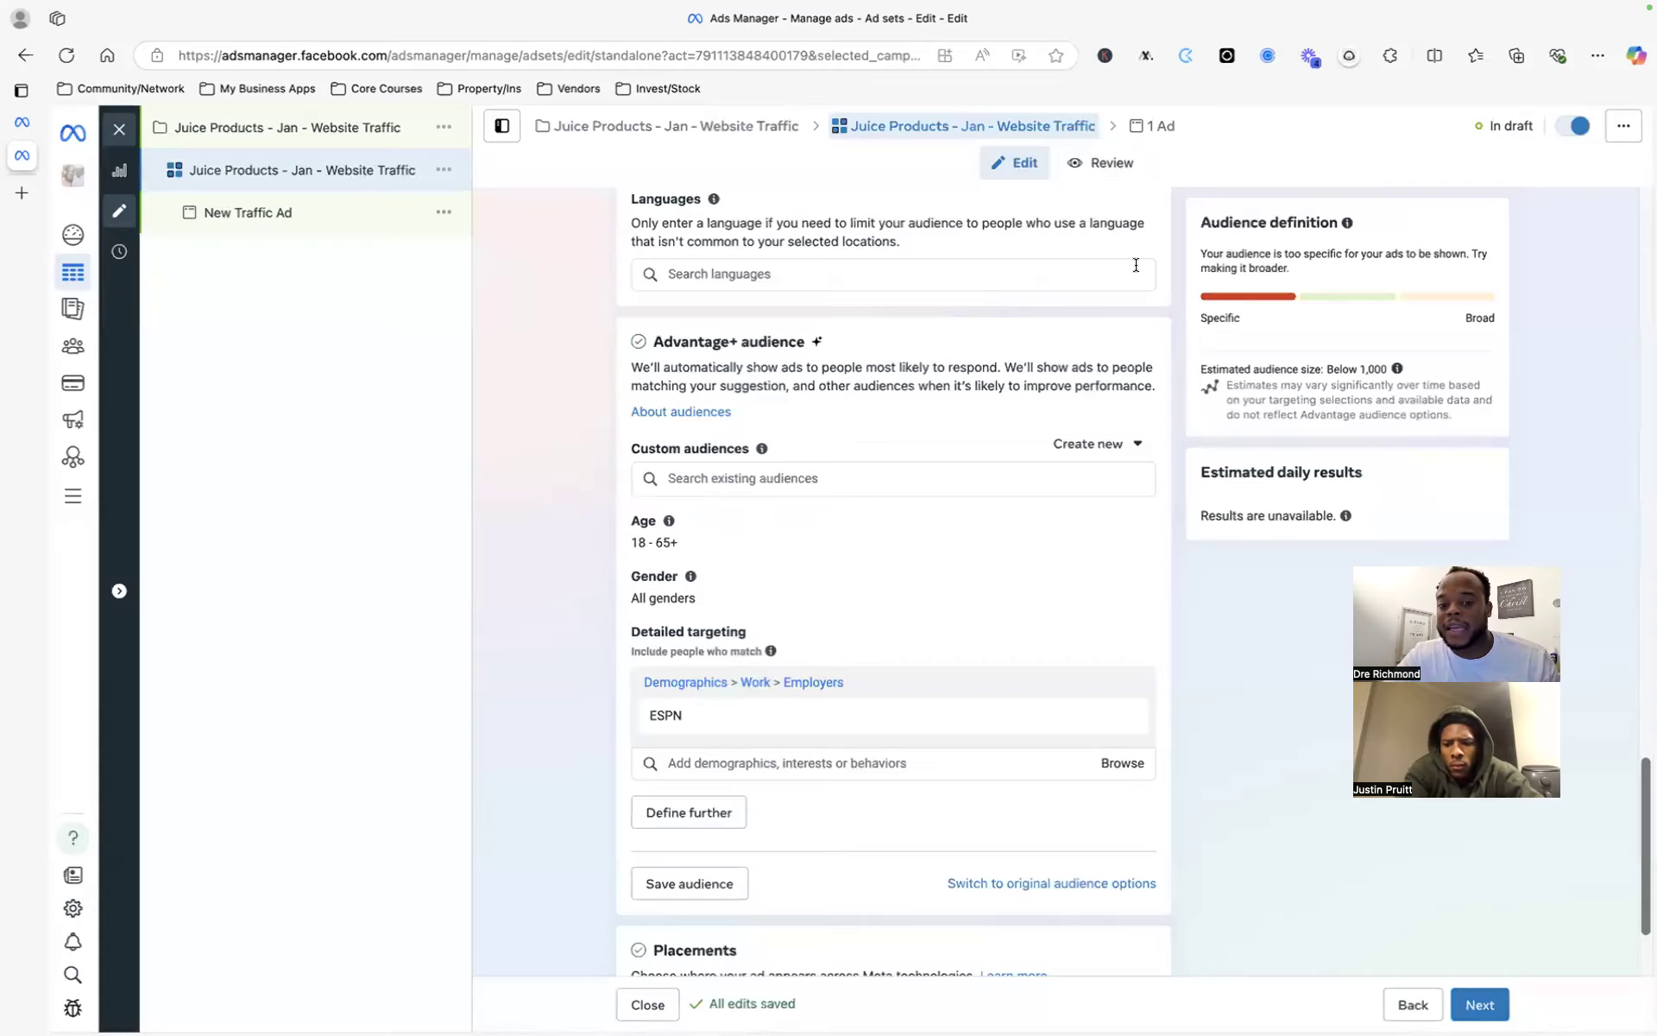
{"action": "scroll", "coordinate": [1133, 545], "scroll_direction": "down", "scroll_amount": 3}
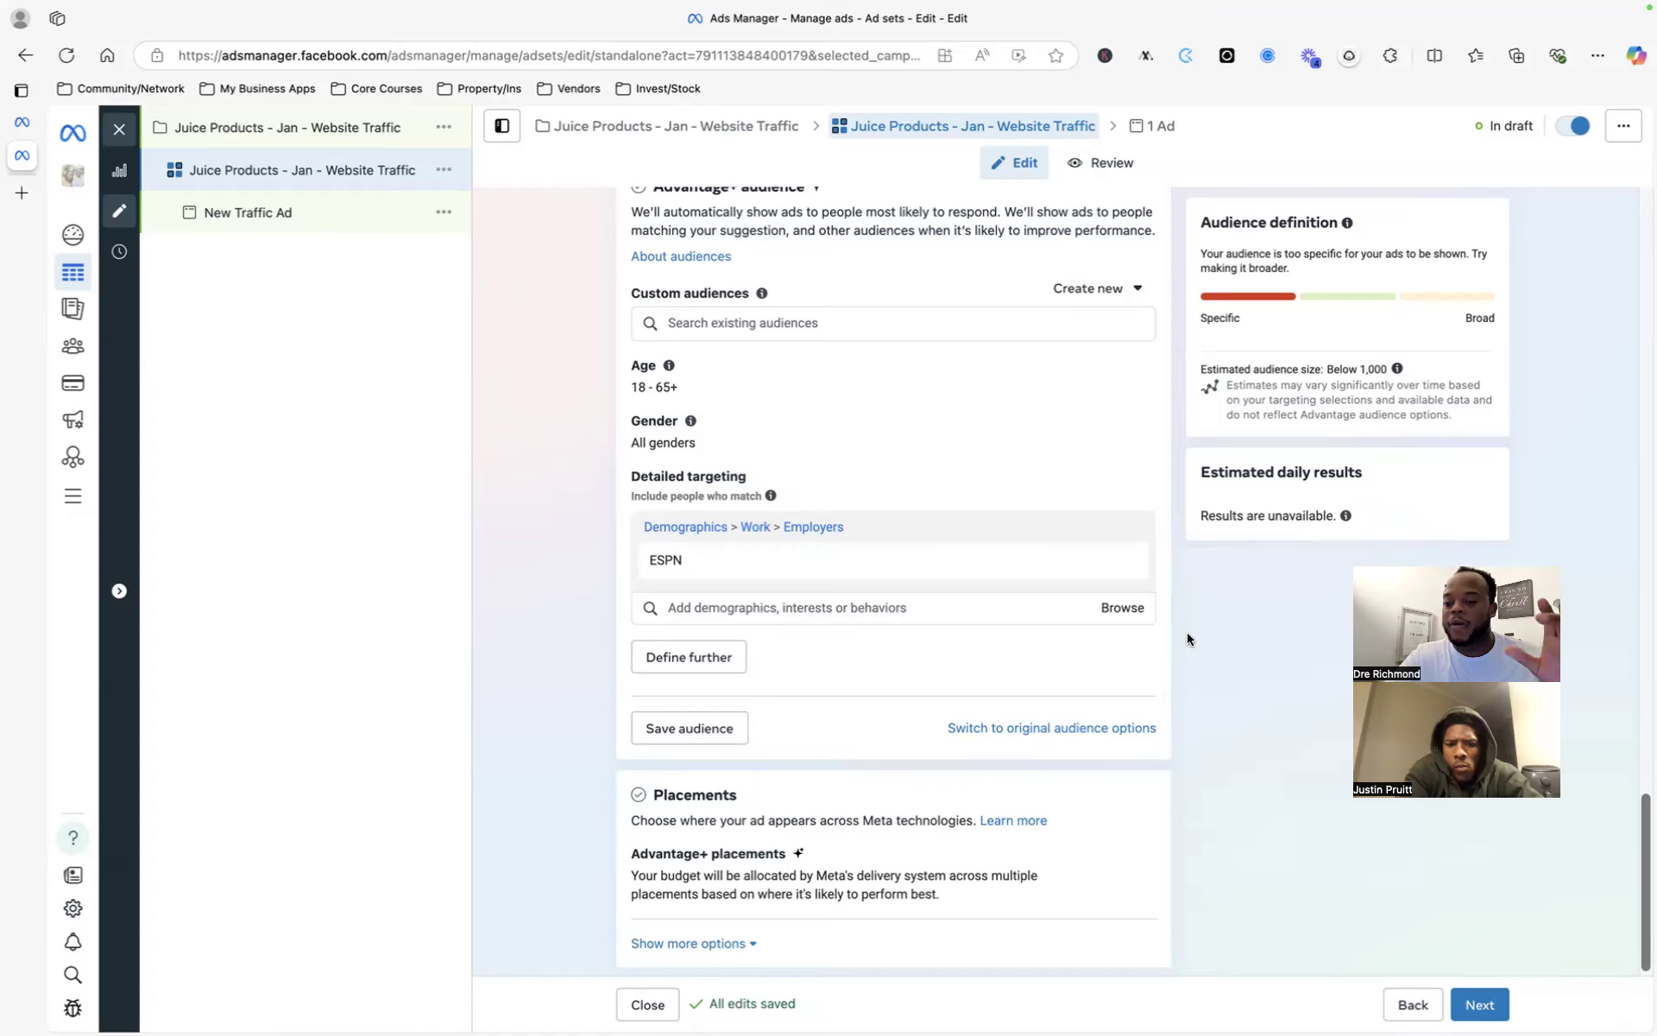
{"action": "scroll", "coordinate": [1133, 511], "scroll_direction": "up", "scroll_amount": 5}
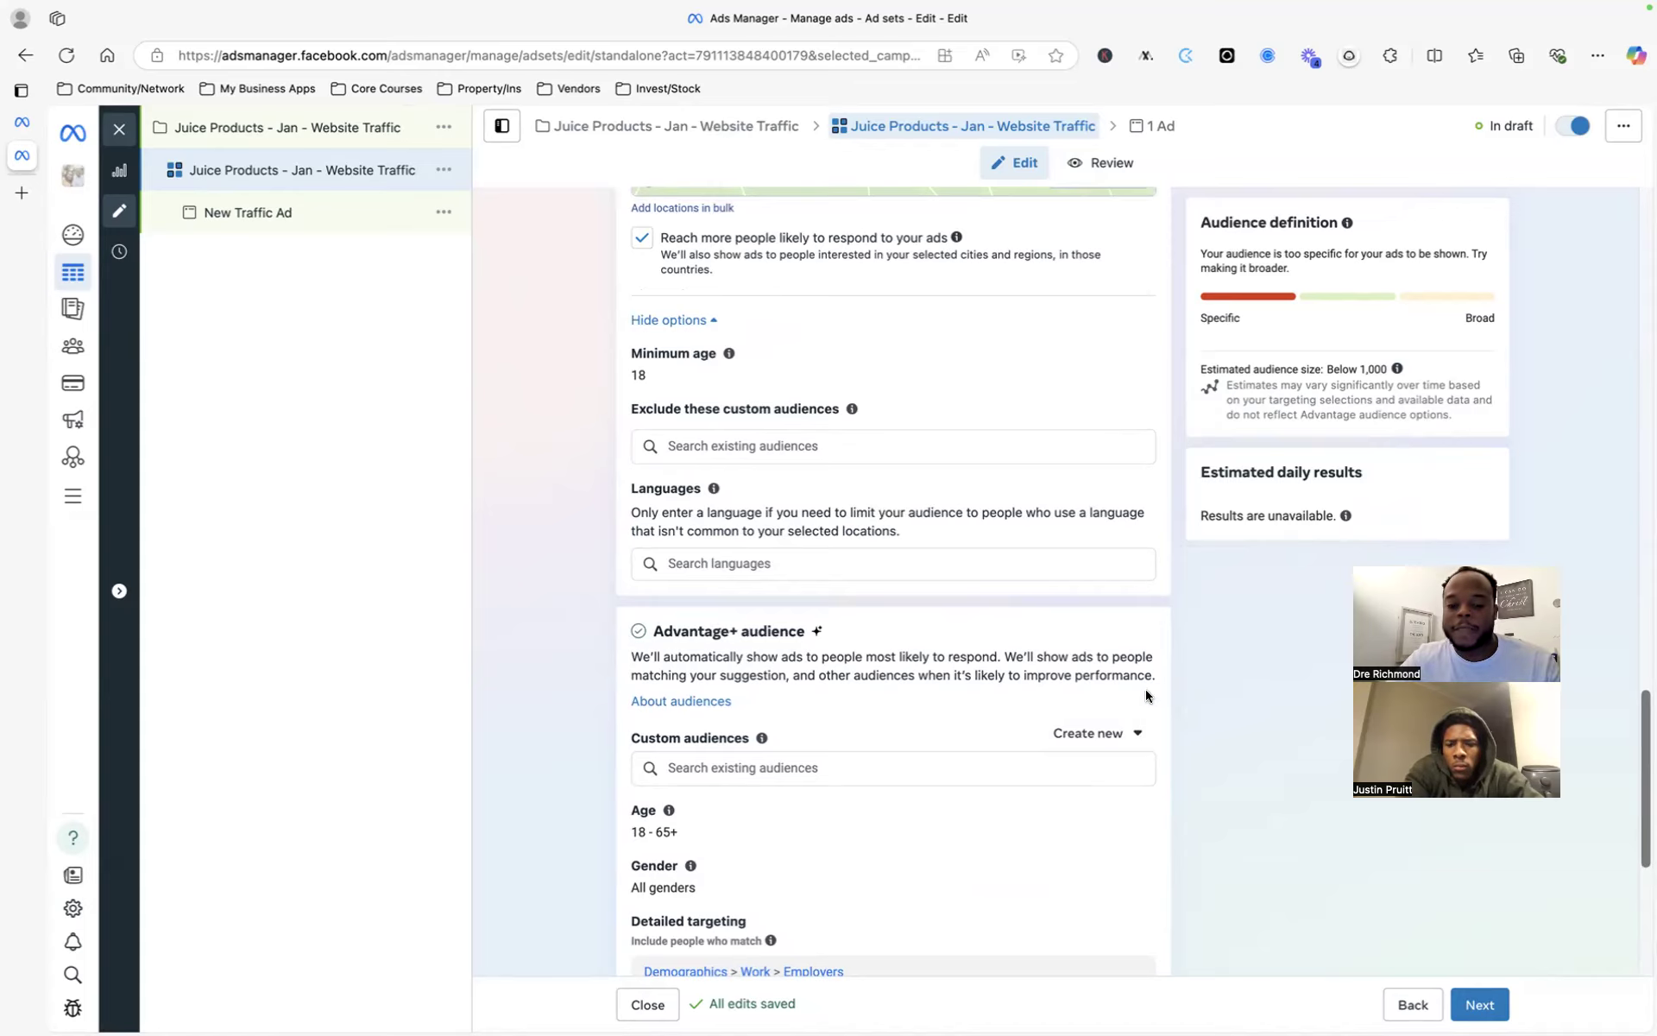
- Remove ESPN from detailed targeting so the audience is defined at 818,600–963,100
{"action": "scroll", "coordinate": [1146, 689], "scroll_direction": "down", "scroll_amount": 5}
{"action": "scroll", "coordinate": [1153, 637], "scroll_direction": "down", "scroll_amount": 1}
{"action": "mouse_move", "coordinate": [673, 380]}
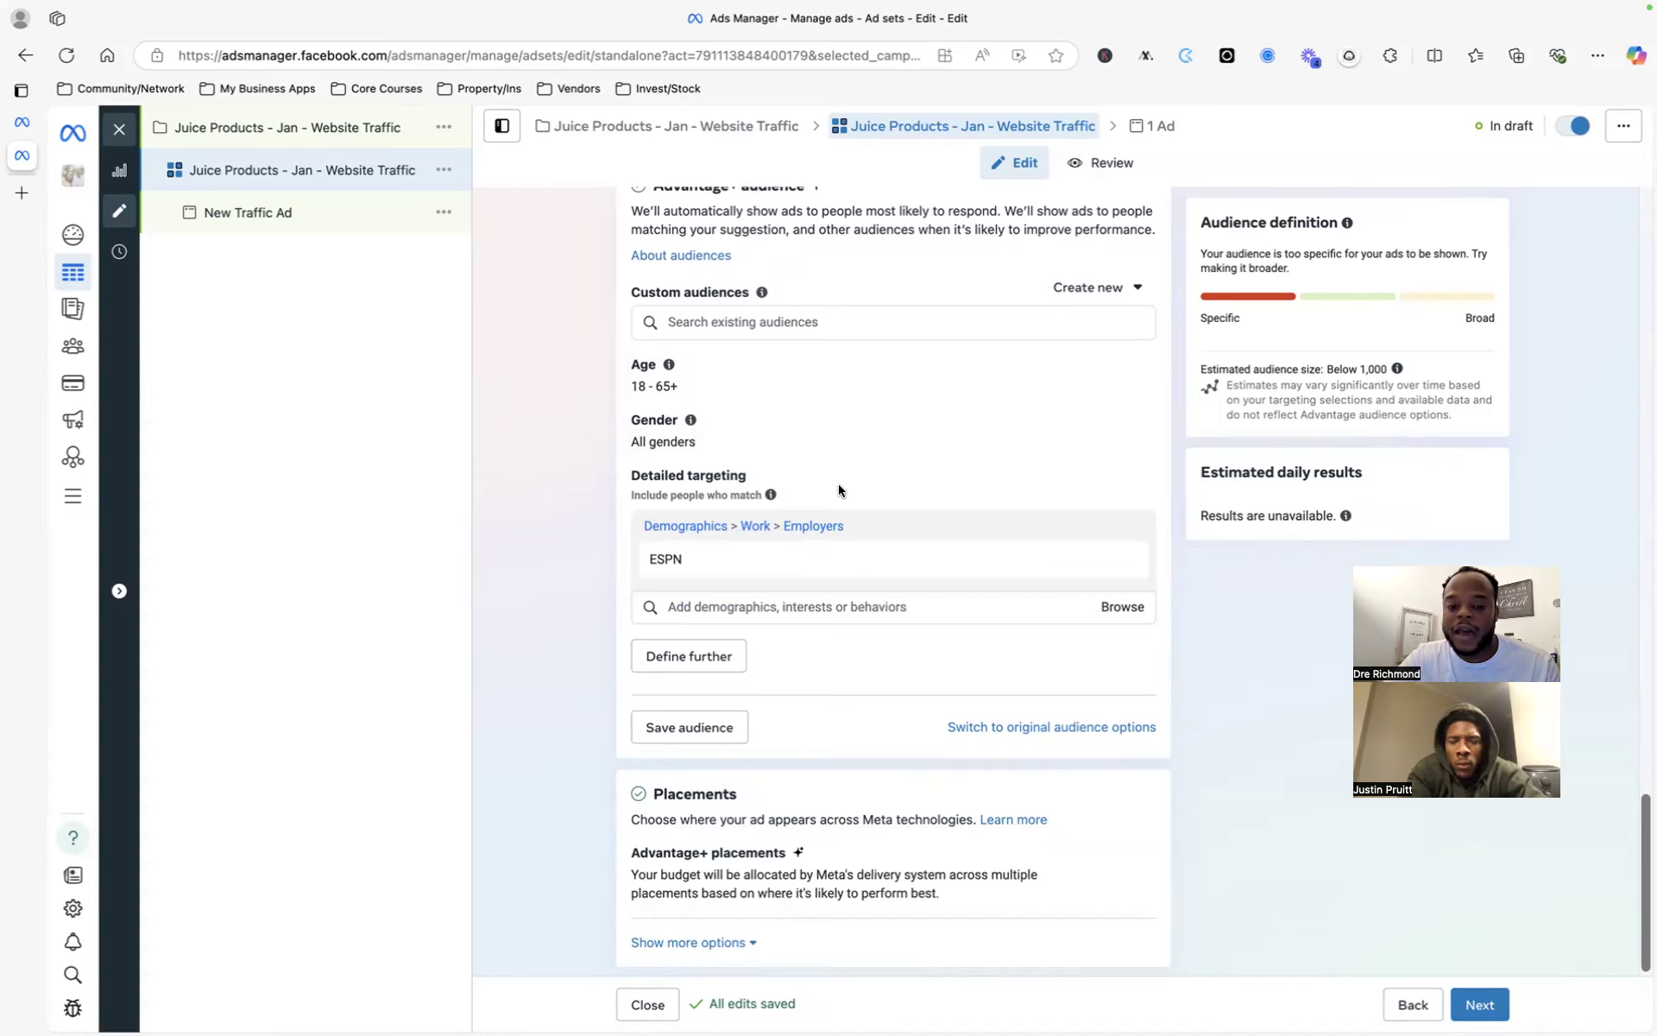
{"action": "scroll", "coordinate": [829, 485], "scroll_direction": "down", "scroll_amount": 1}
{"action": "mouse_move", "coordinate": [915, 552]}
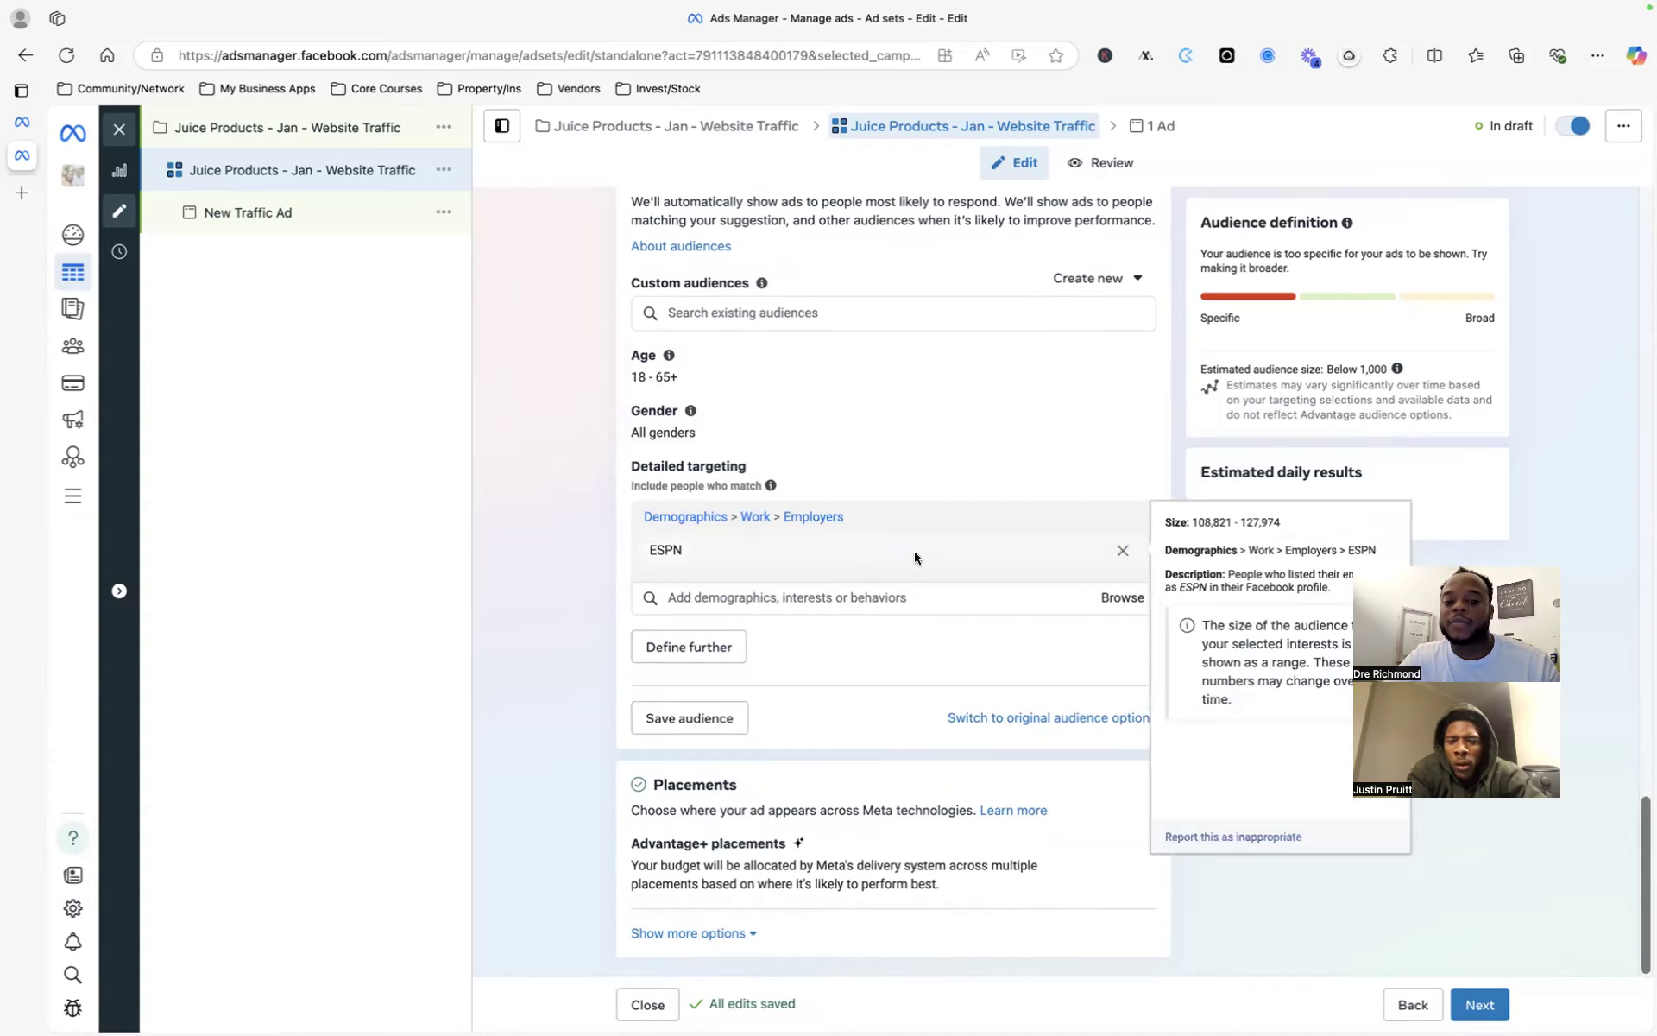
{"action": "left_click", "coordinate": [1123, 554]}
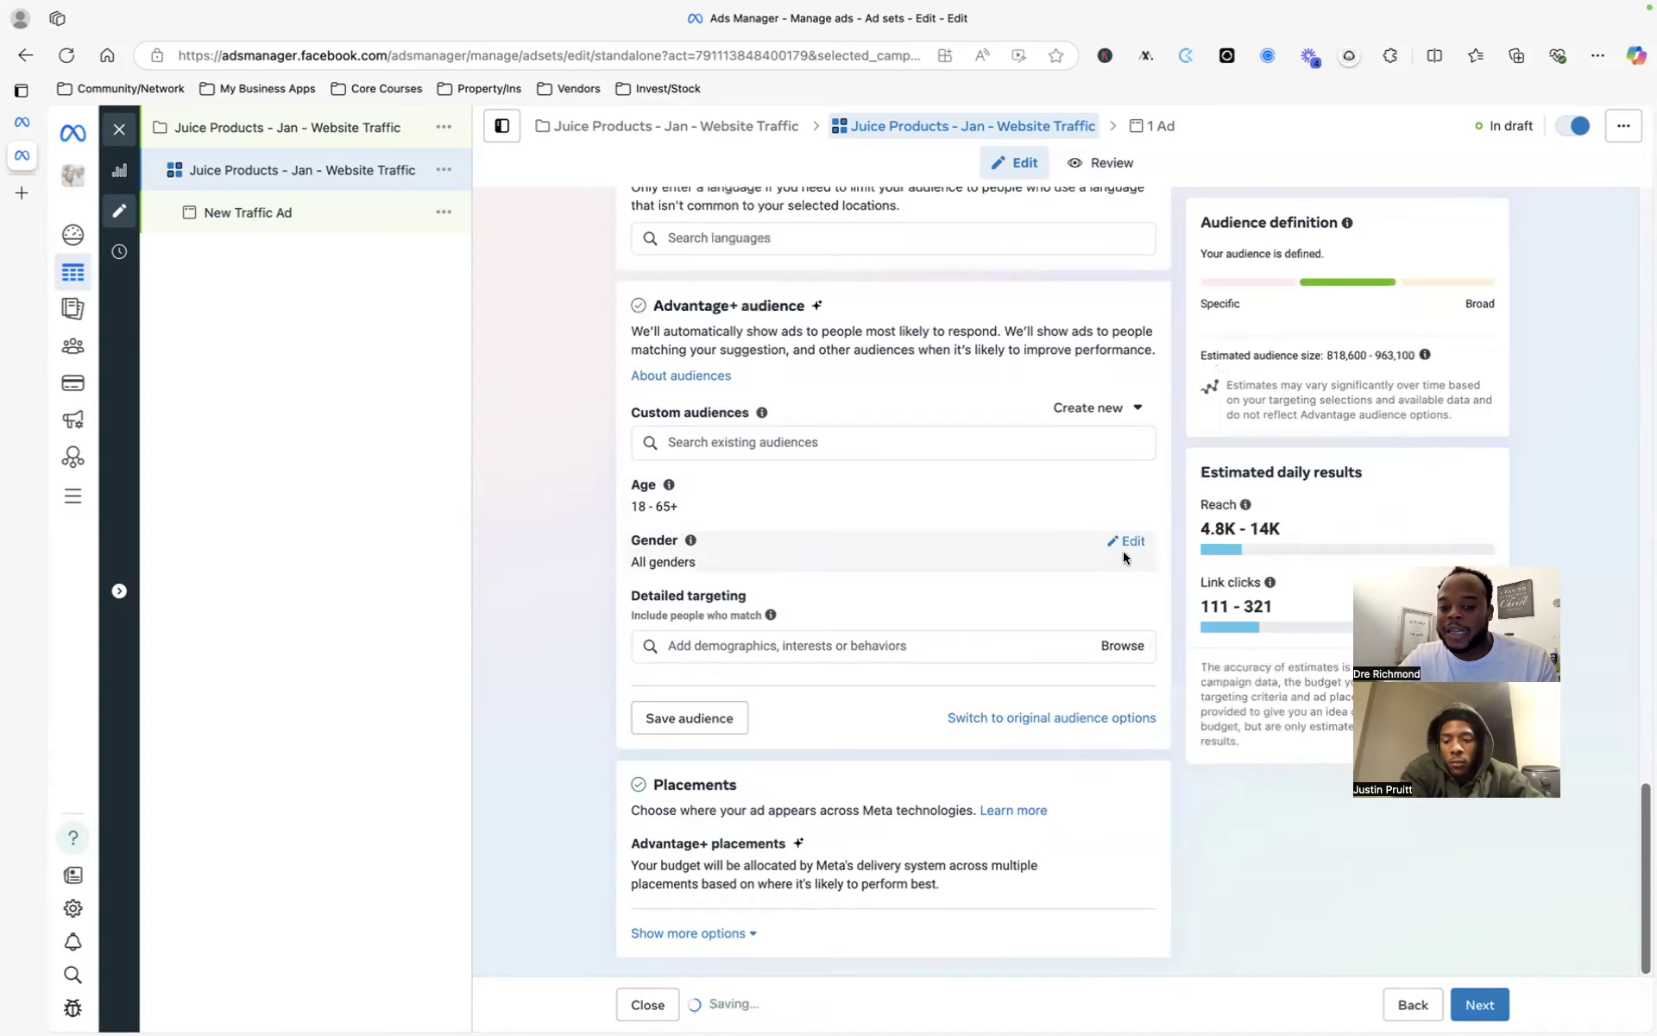
{"action": "left_click", "coordinate": [1036, 646]}
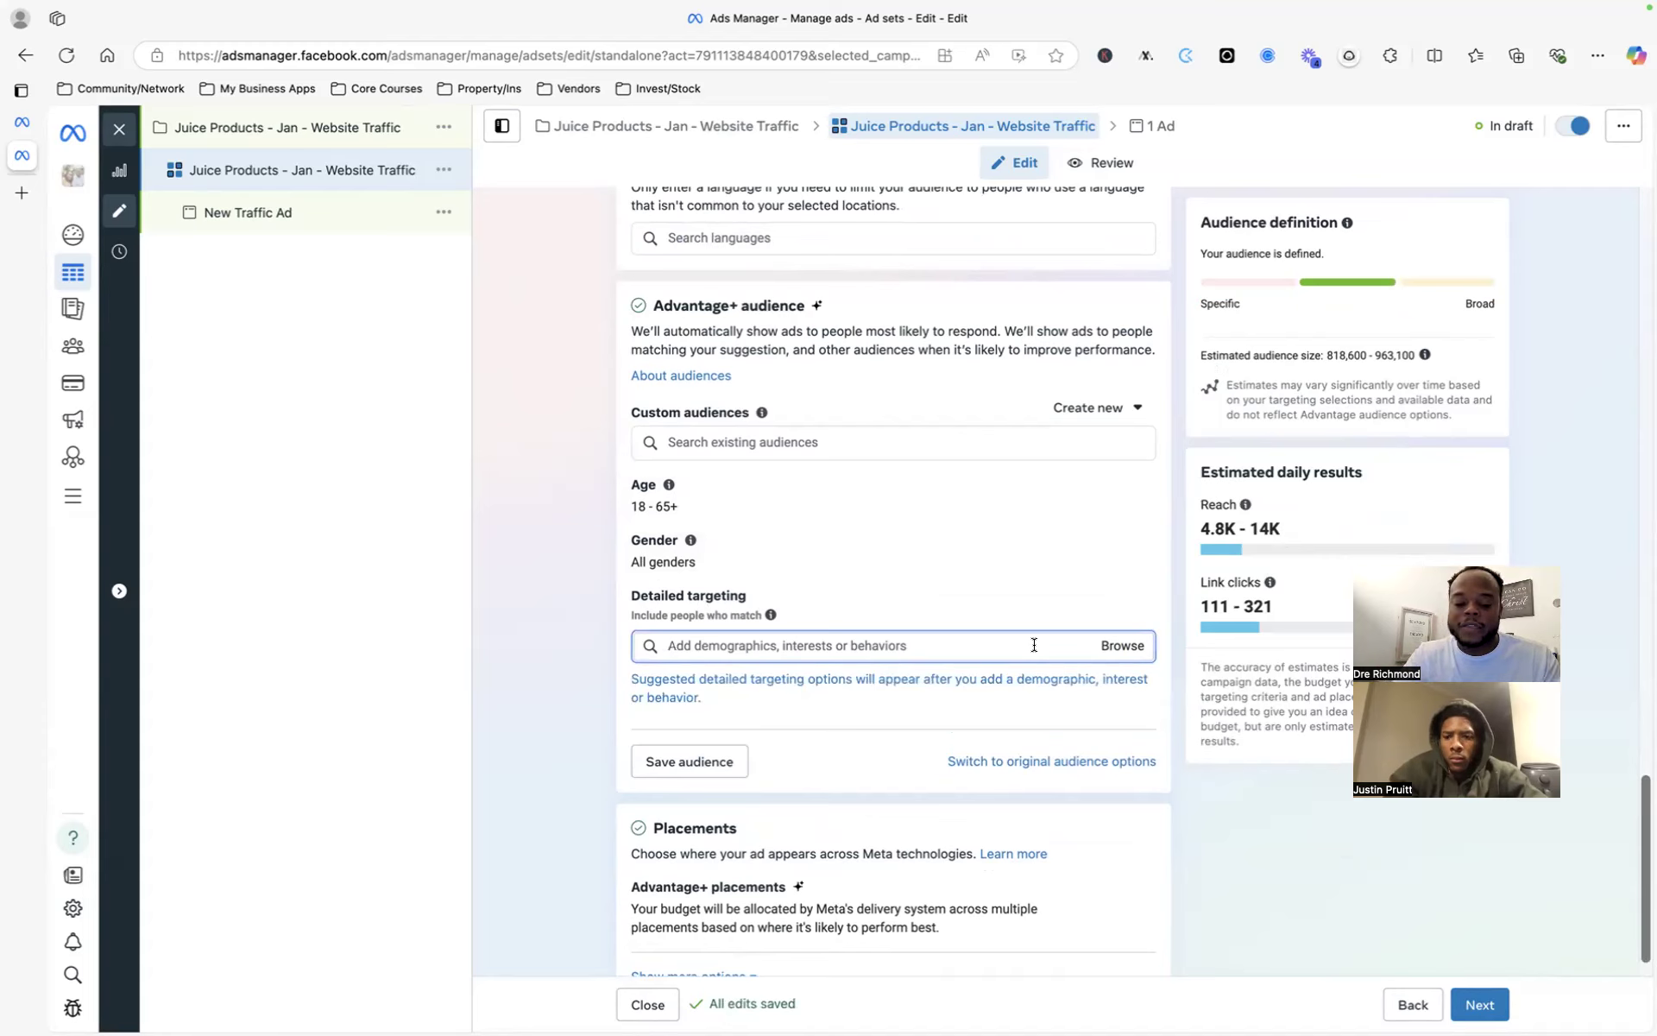
{"action": "type", "text": "News a"}
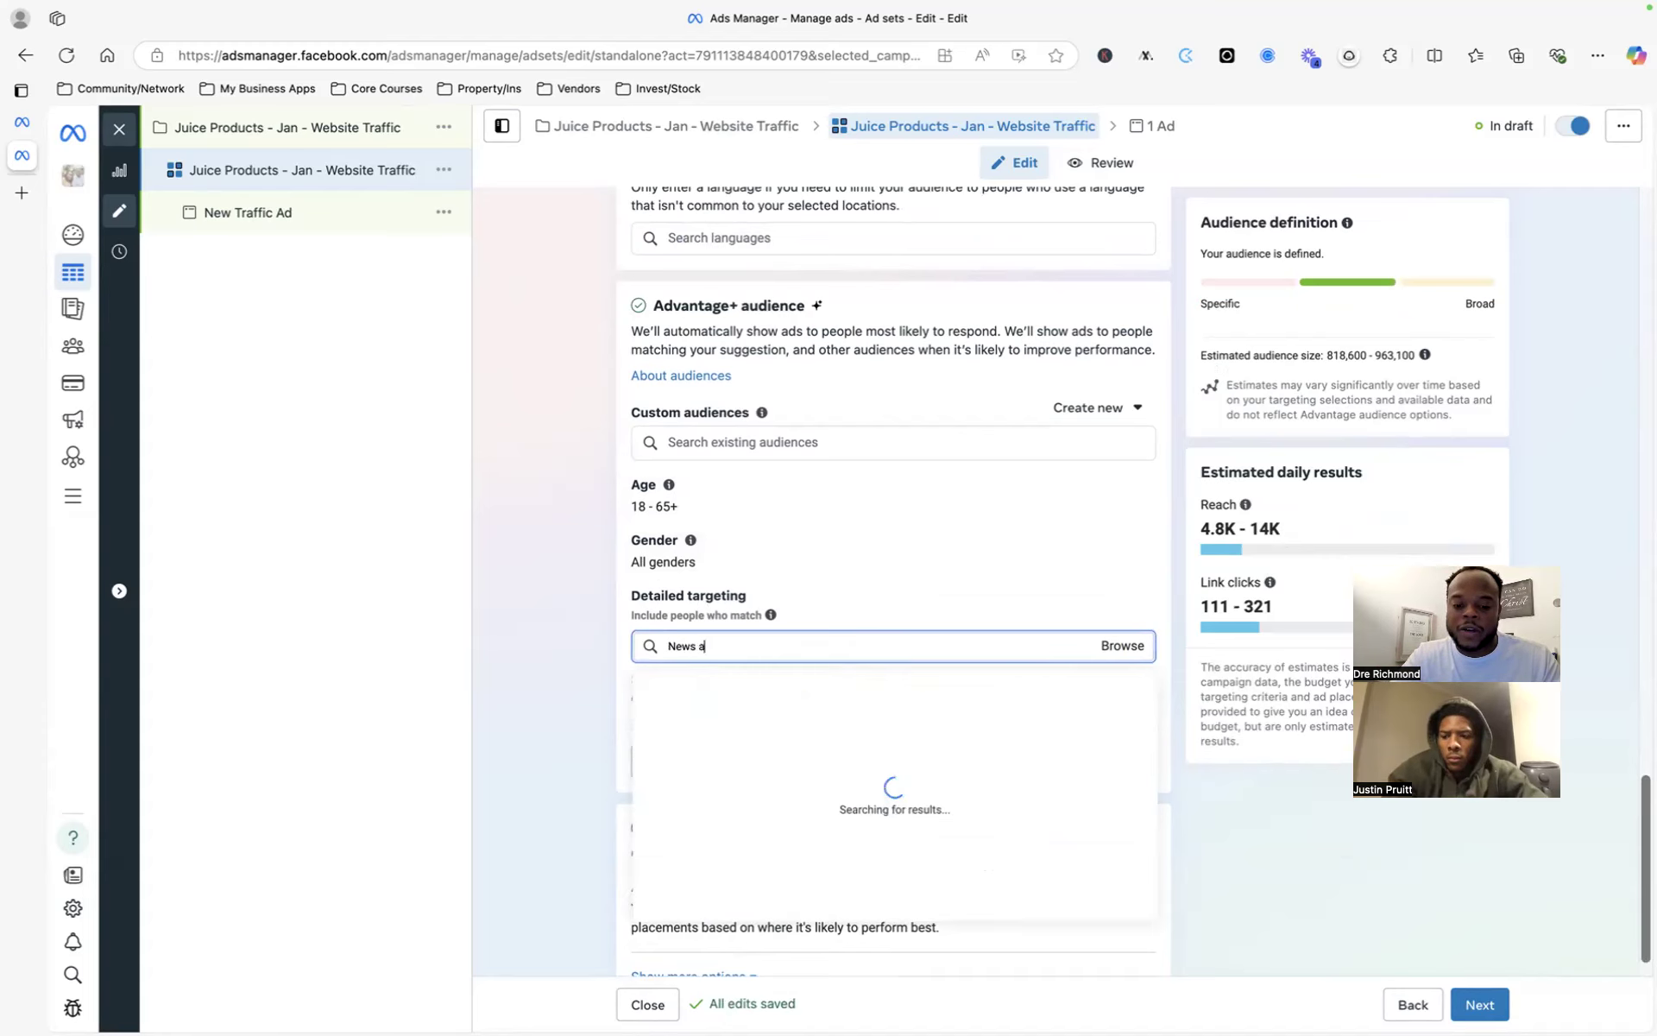
{"action": "type", "text": "nd ob"}
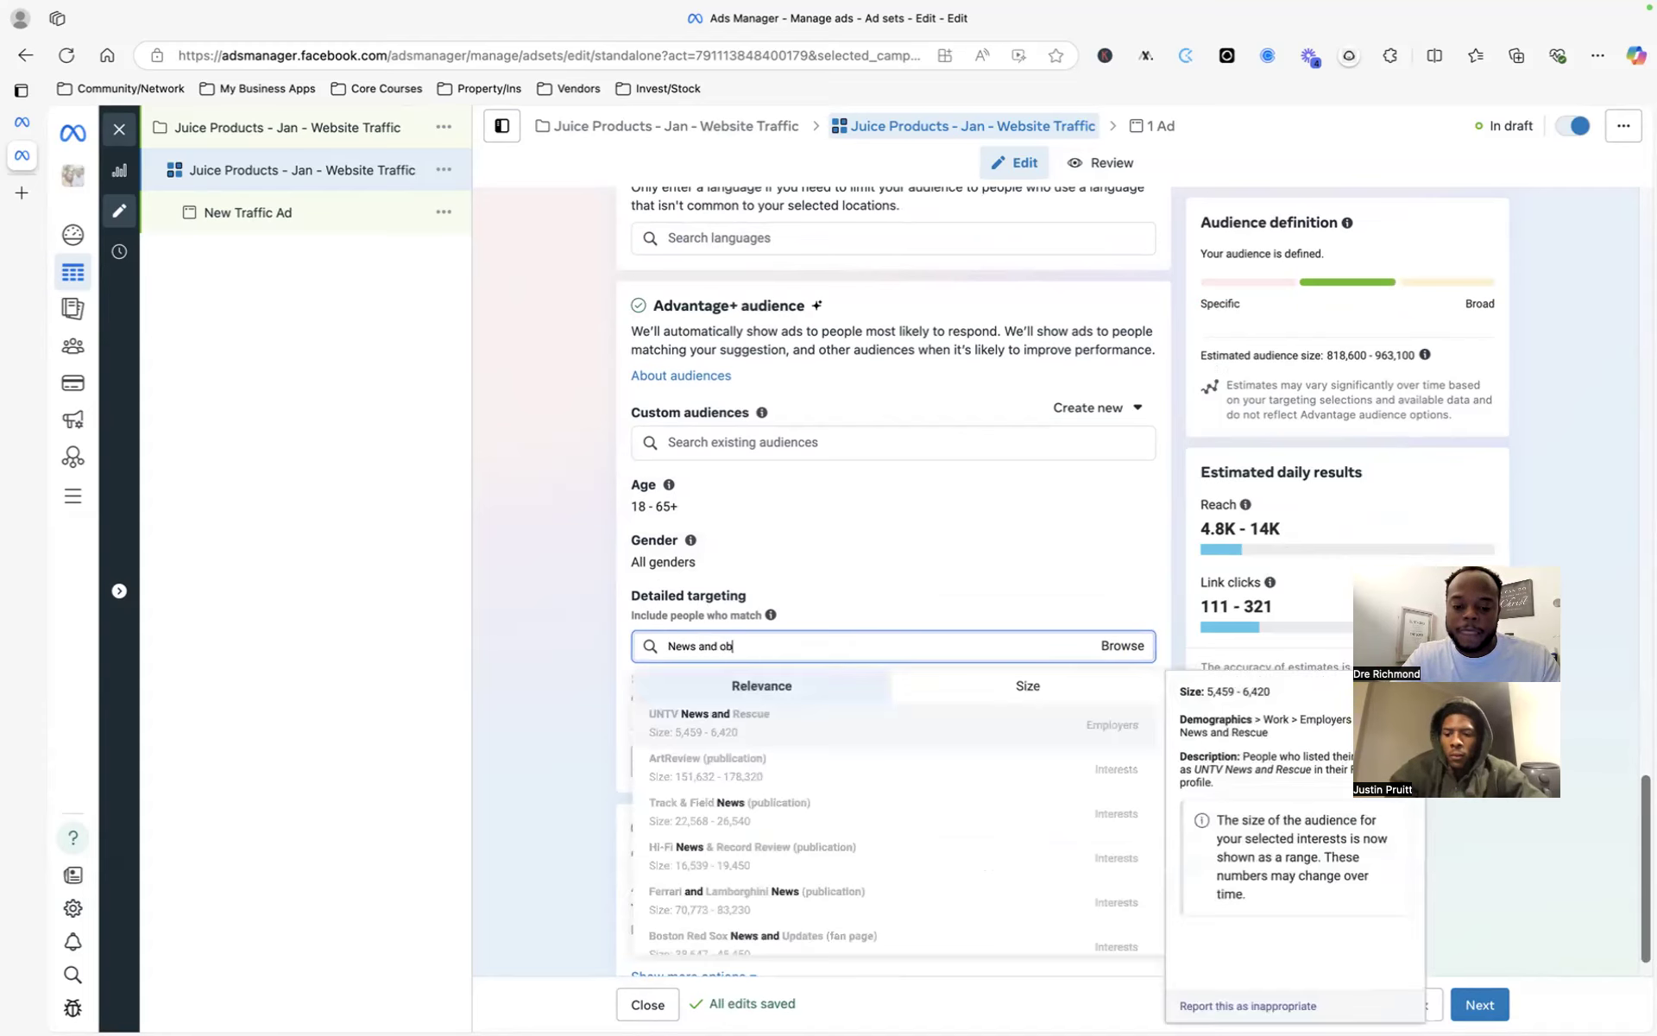
{"action": "type", "text": "server"}
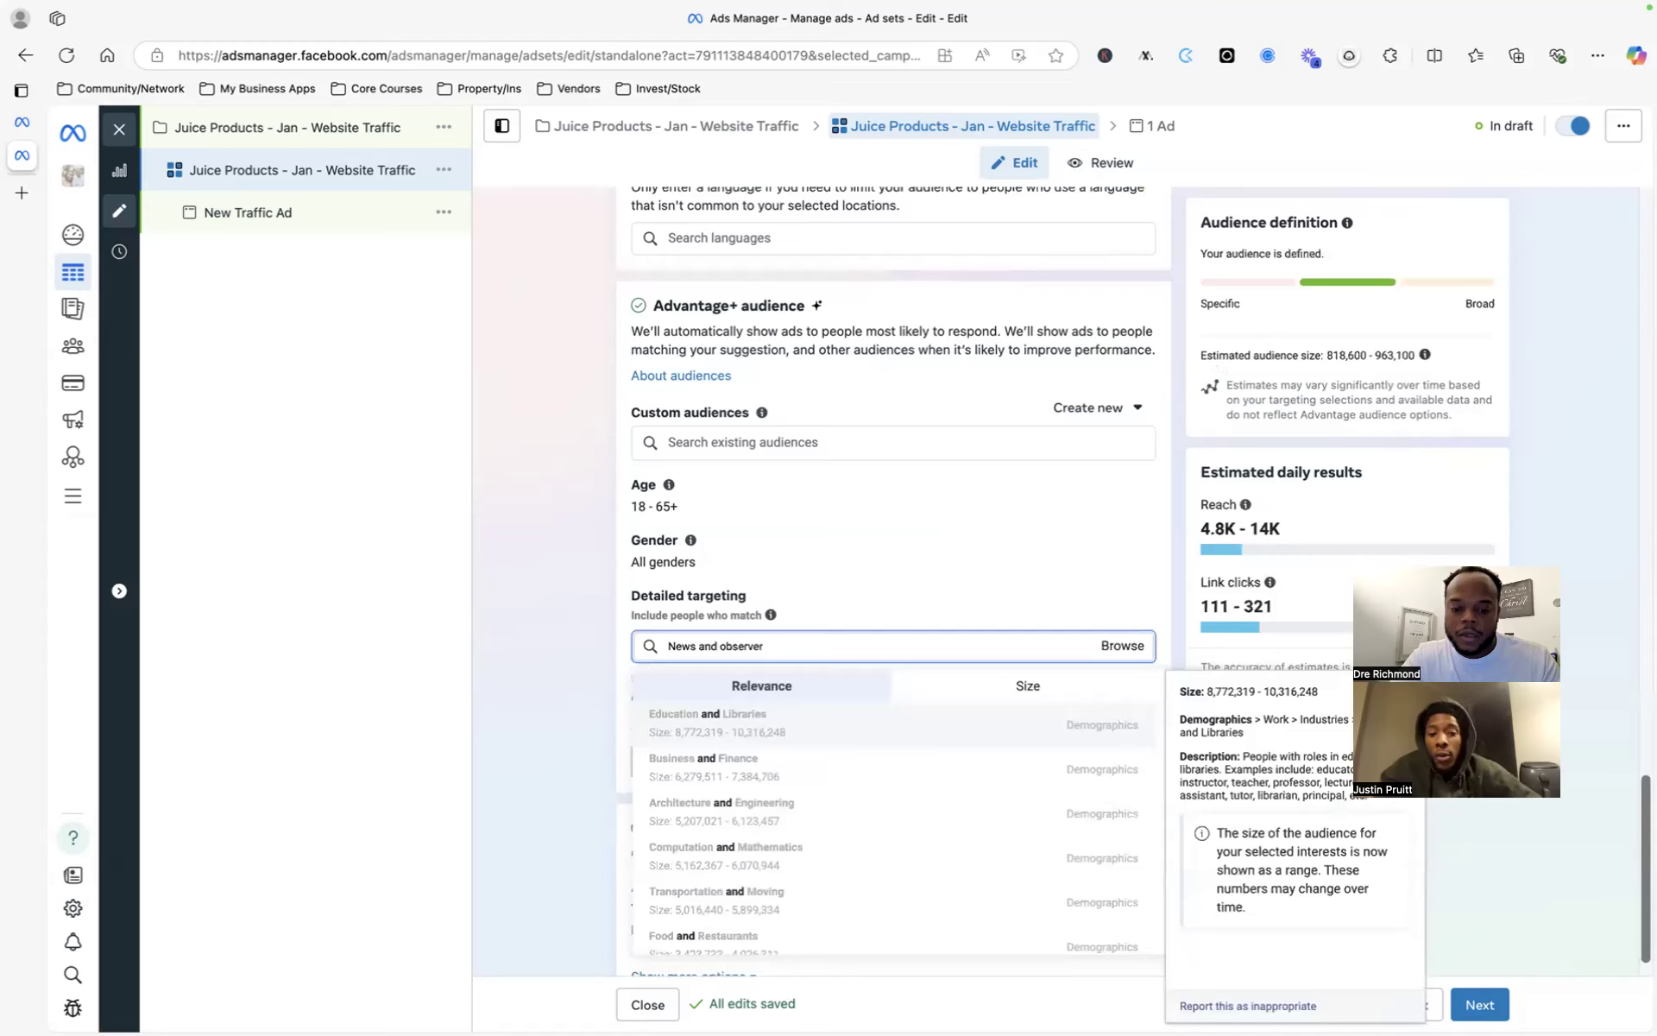
{"action": "key", "text": "ctrl+a"}
{"action": "key", "text": "BackSpace"}
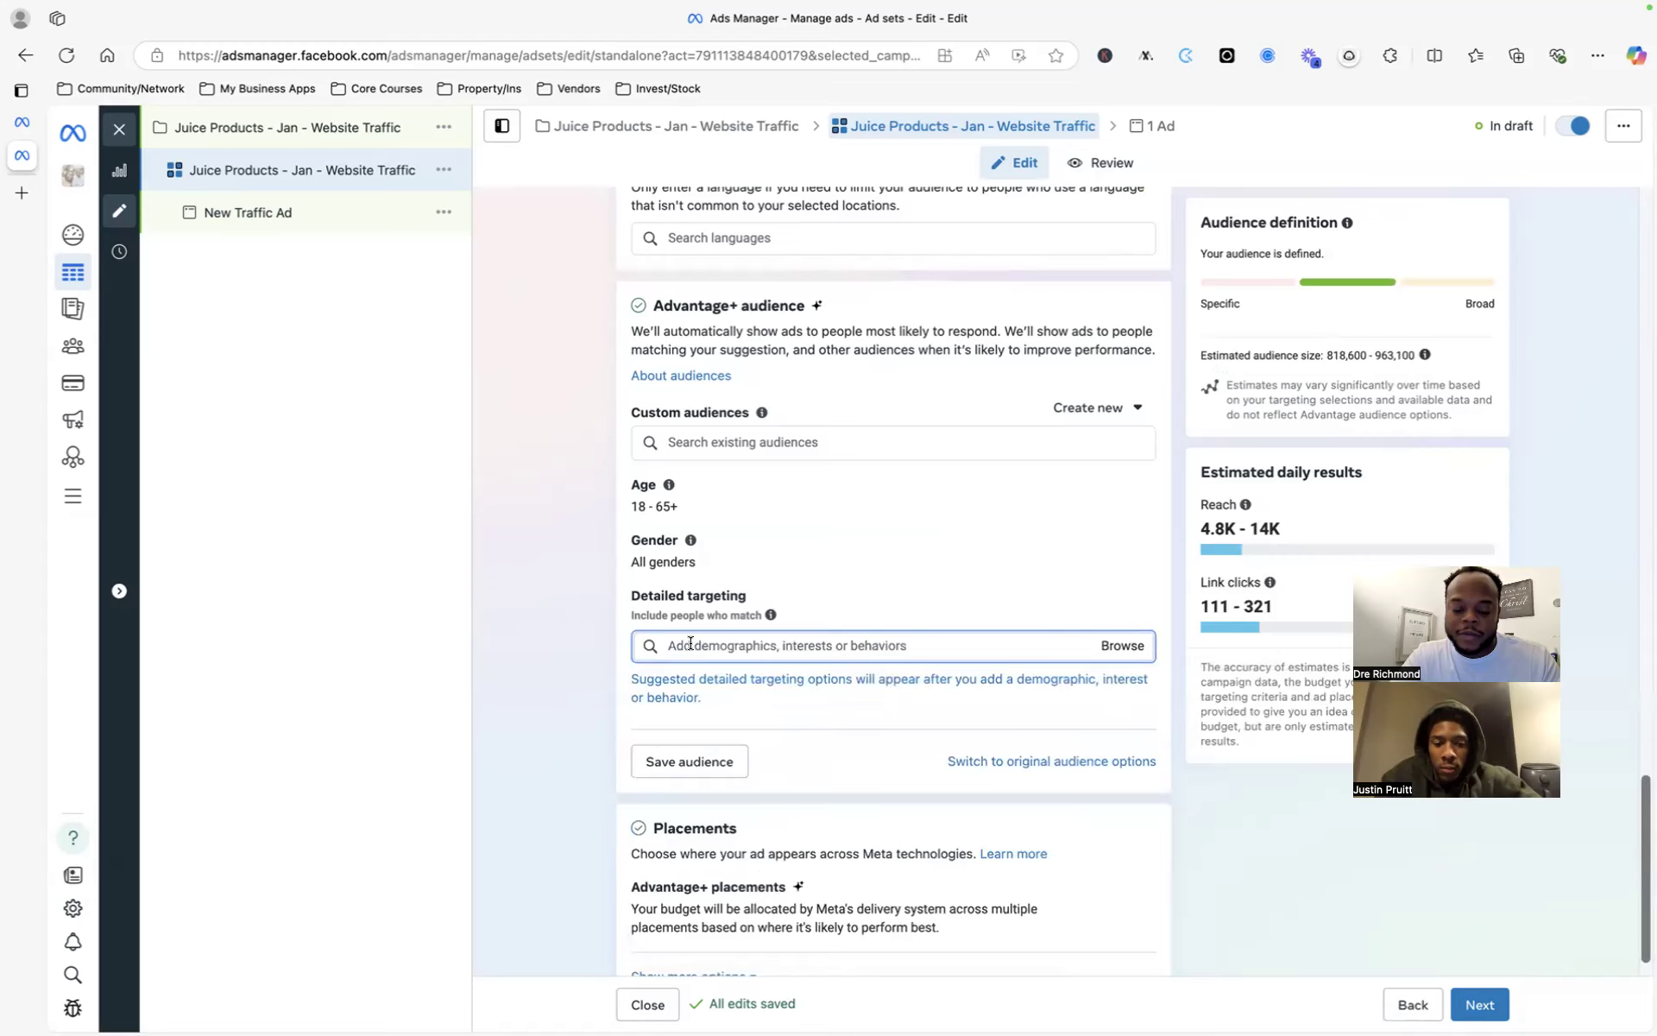
{"action": "type", "text": "Fay"}
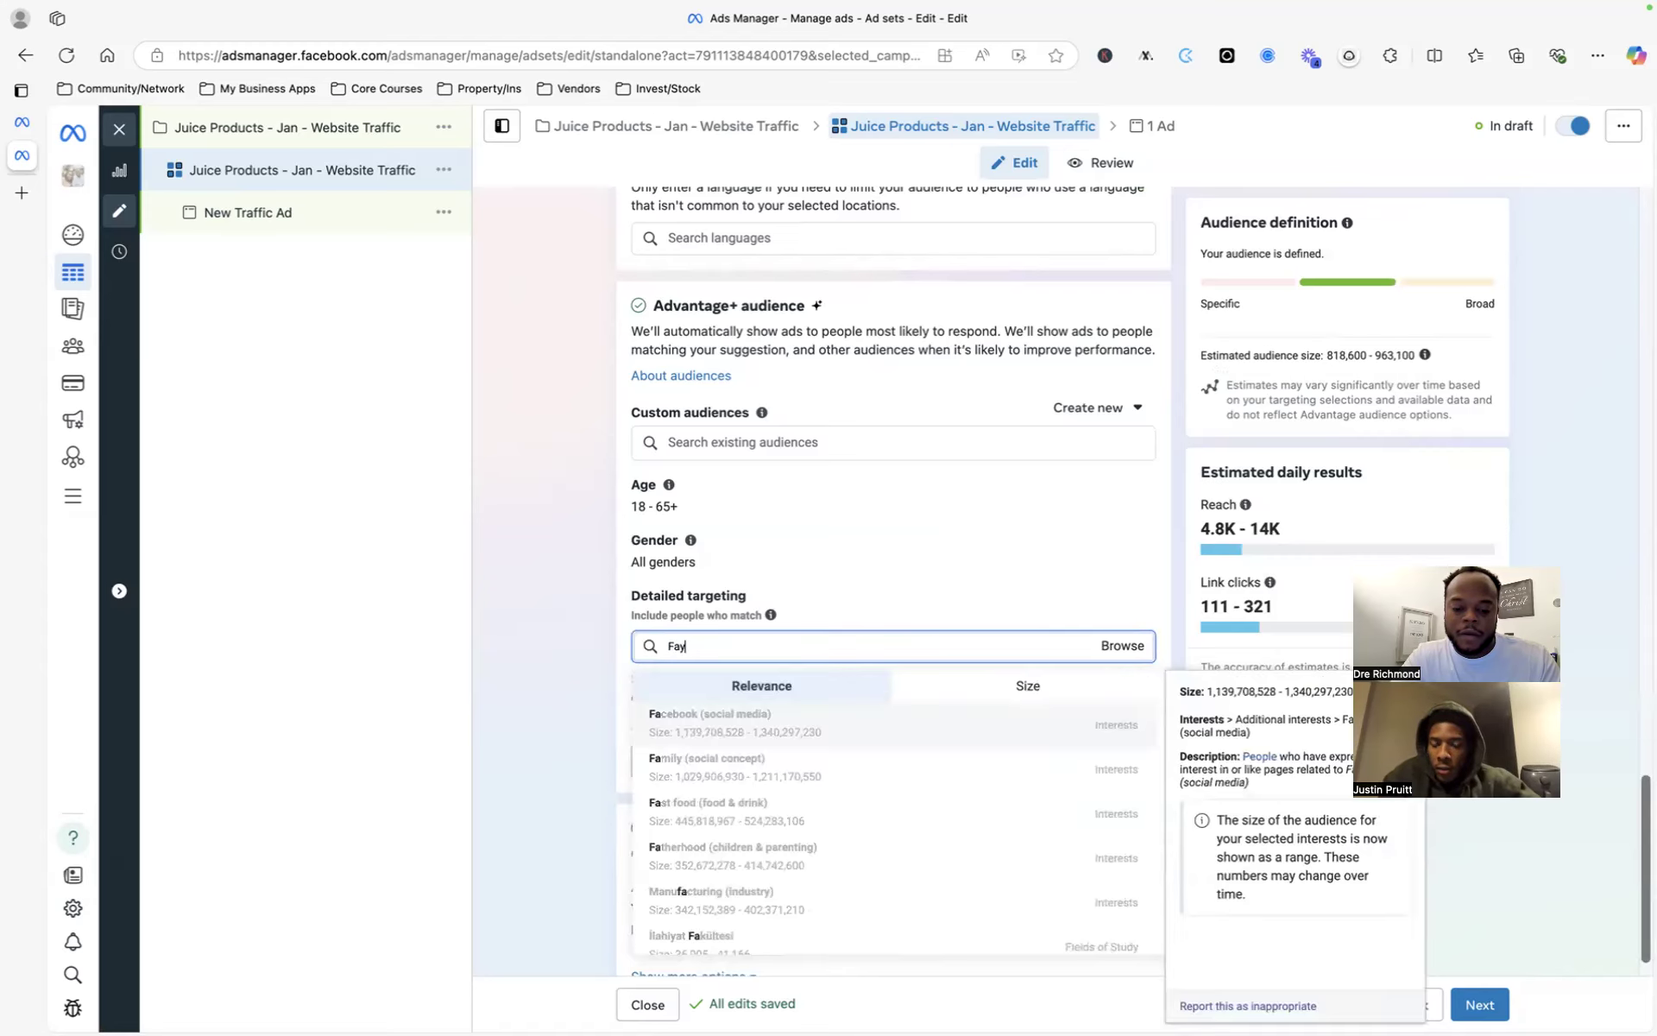
{"action": "type", "text": "etteville o"}
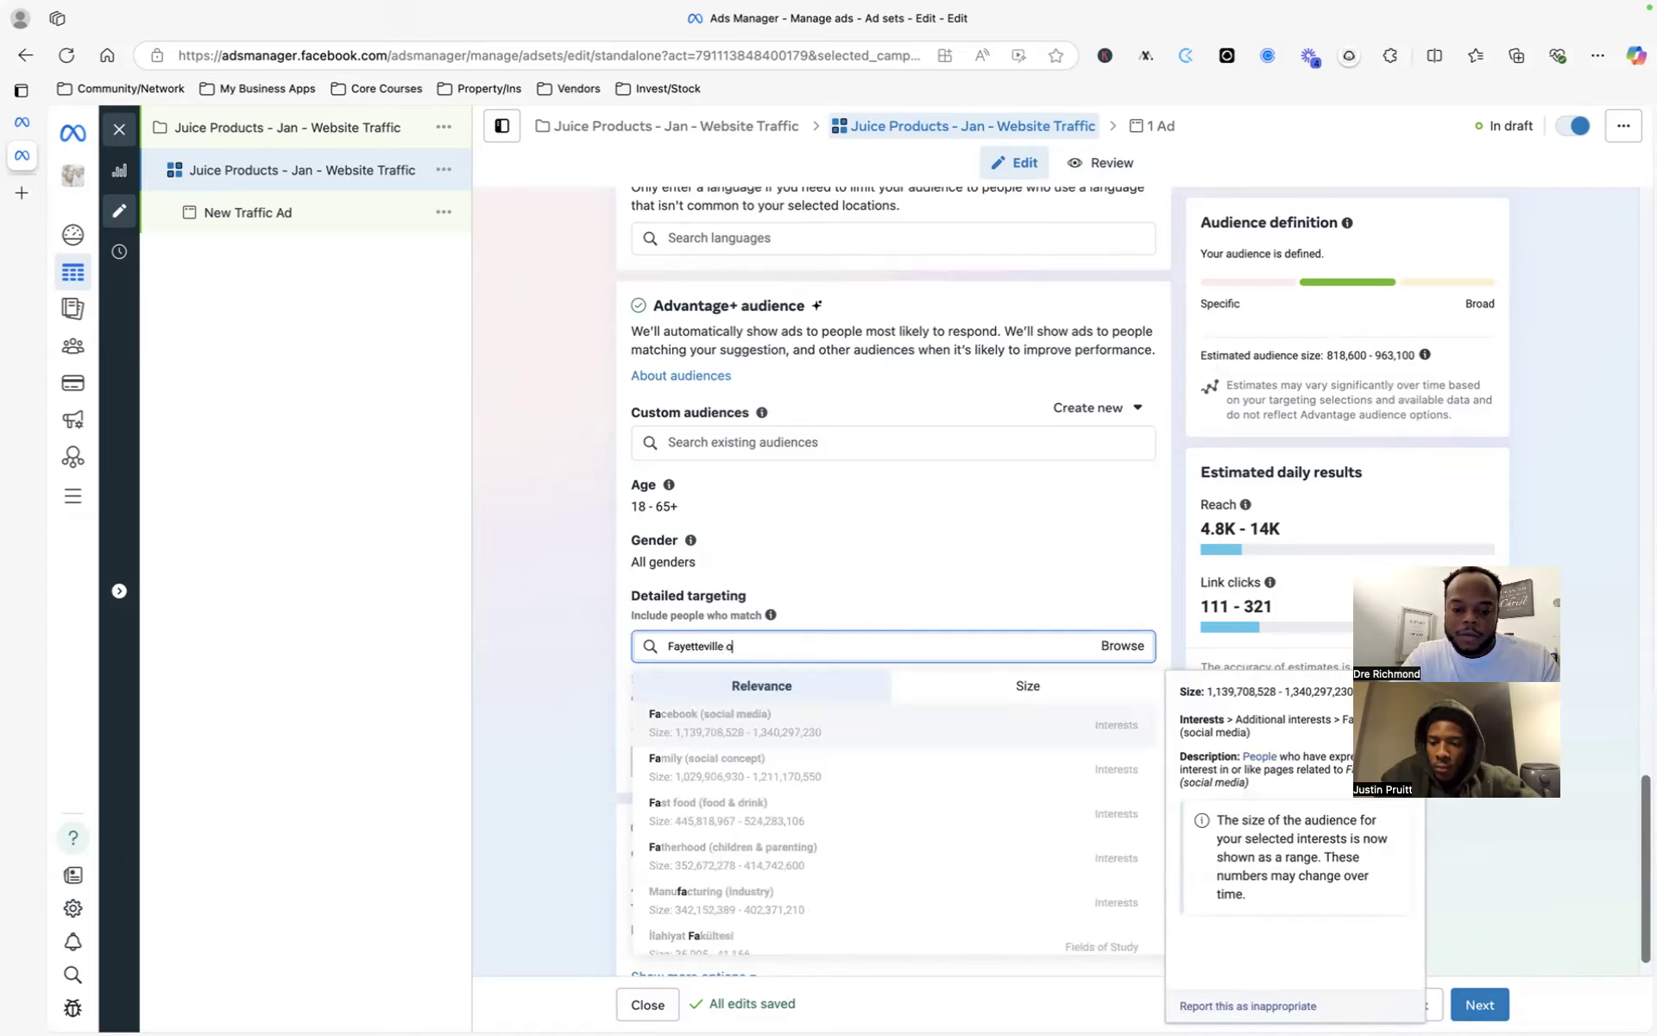
{"action": "type", "text": "bserver"}
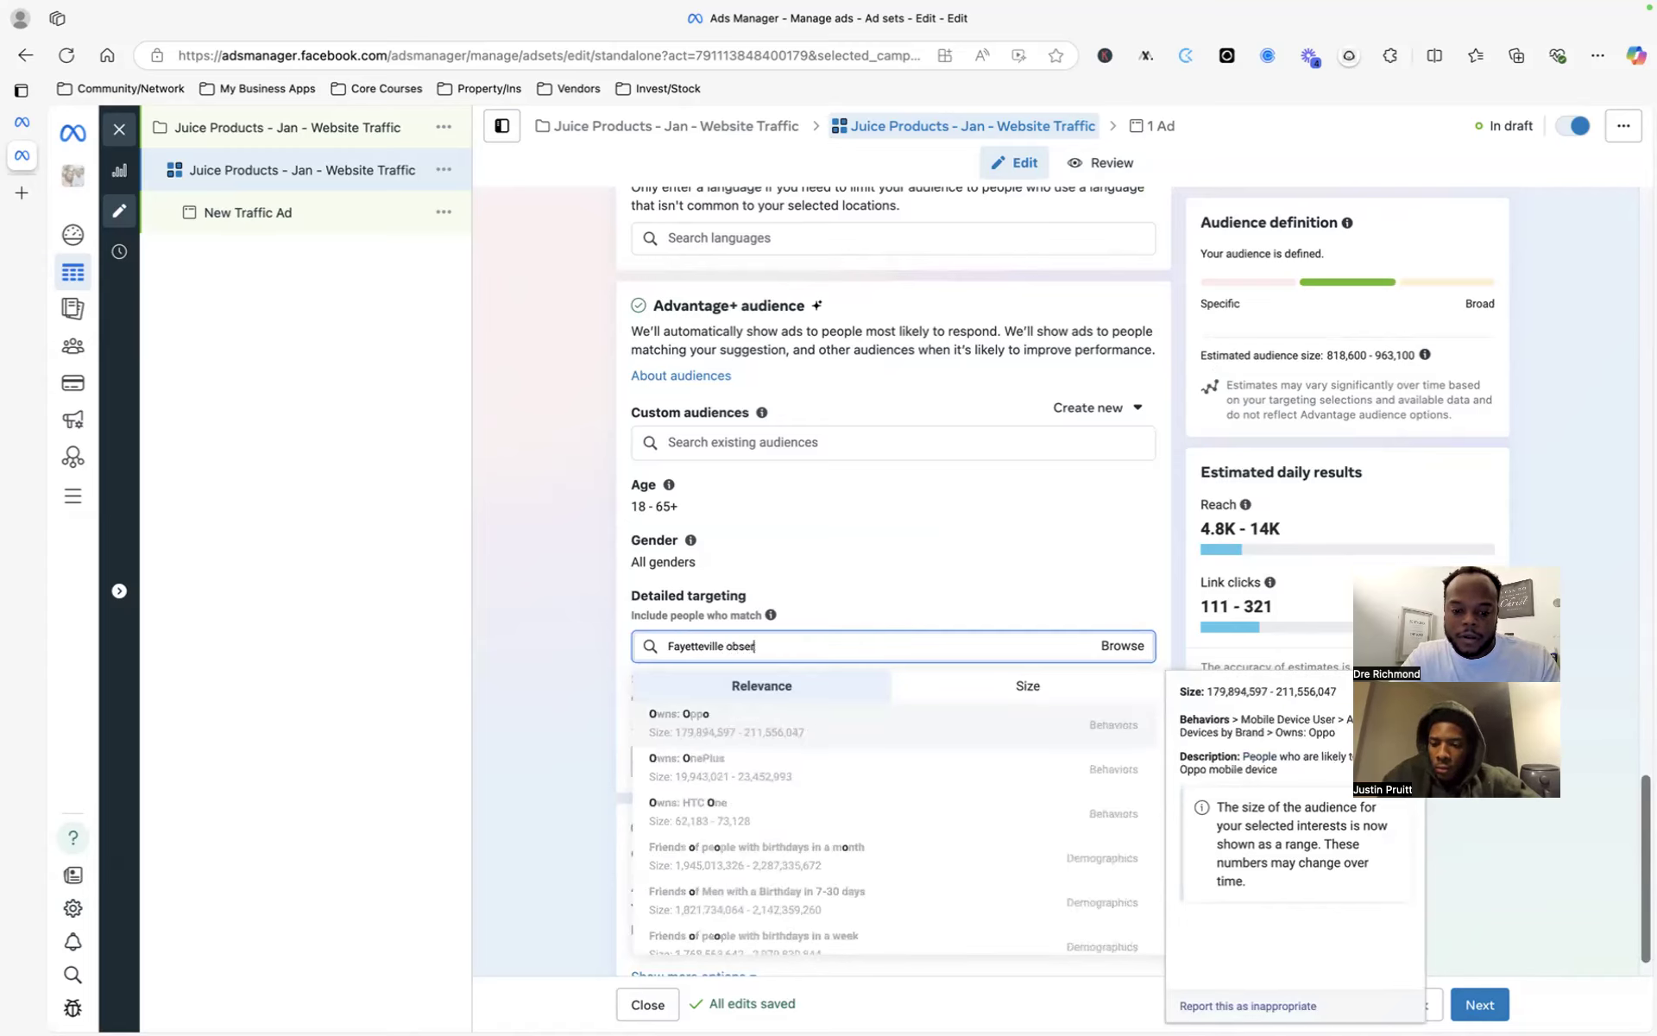
{"action": "key", "text": "BackSpace"}
{"action": "key", "text": "BackSpace"}
{"action": "key", "text": "BackSpace"}
{"action": "key", "text": "BackSpace"}
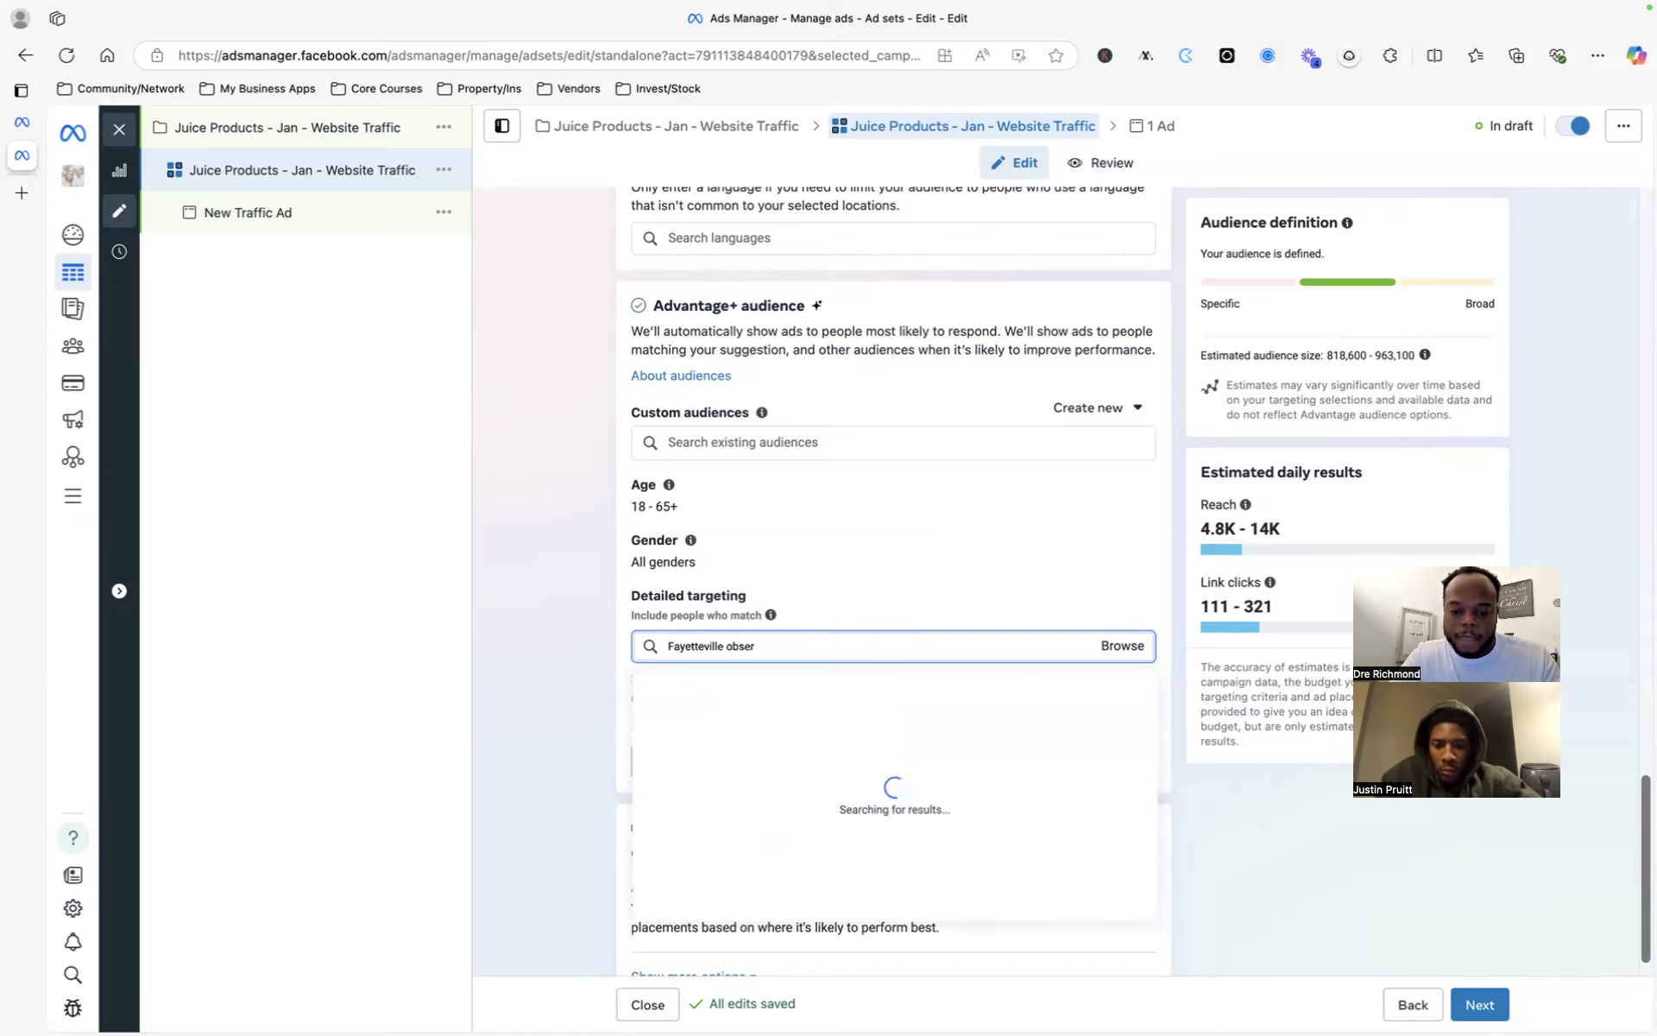
{"action": "key", "text": "BackSpace"}
{"action": "key", "text": "BackSpace"}
{"action": "key", "text": "BackSpace"}
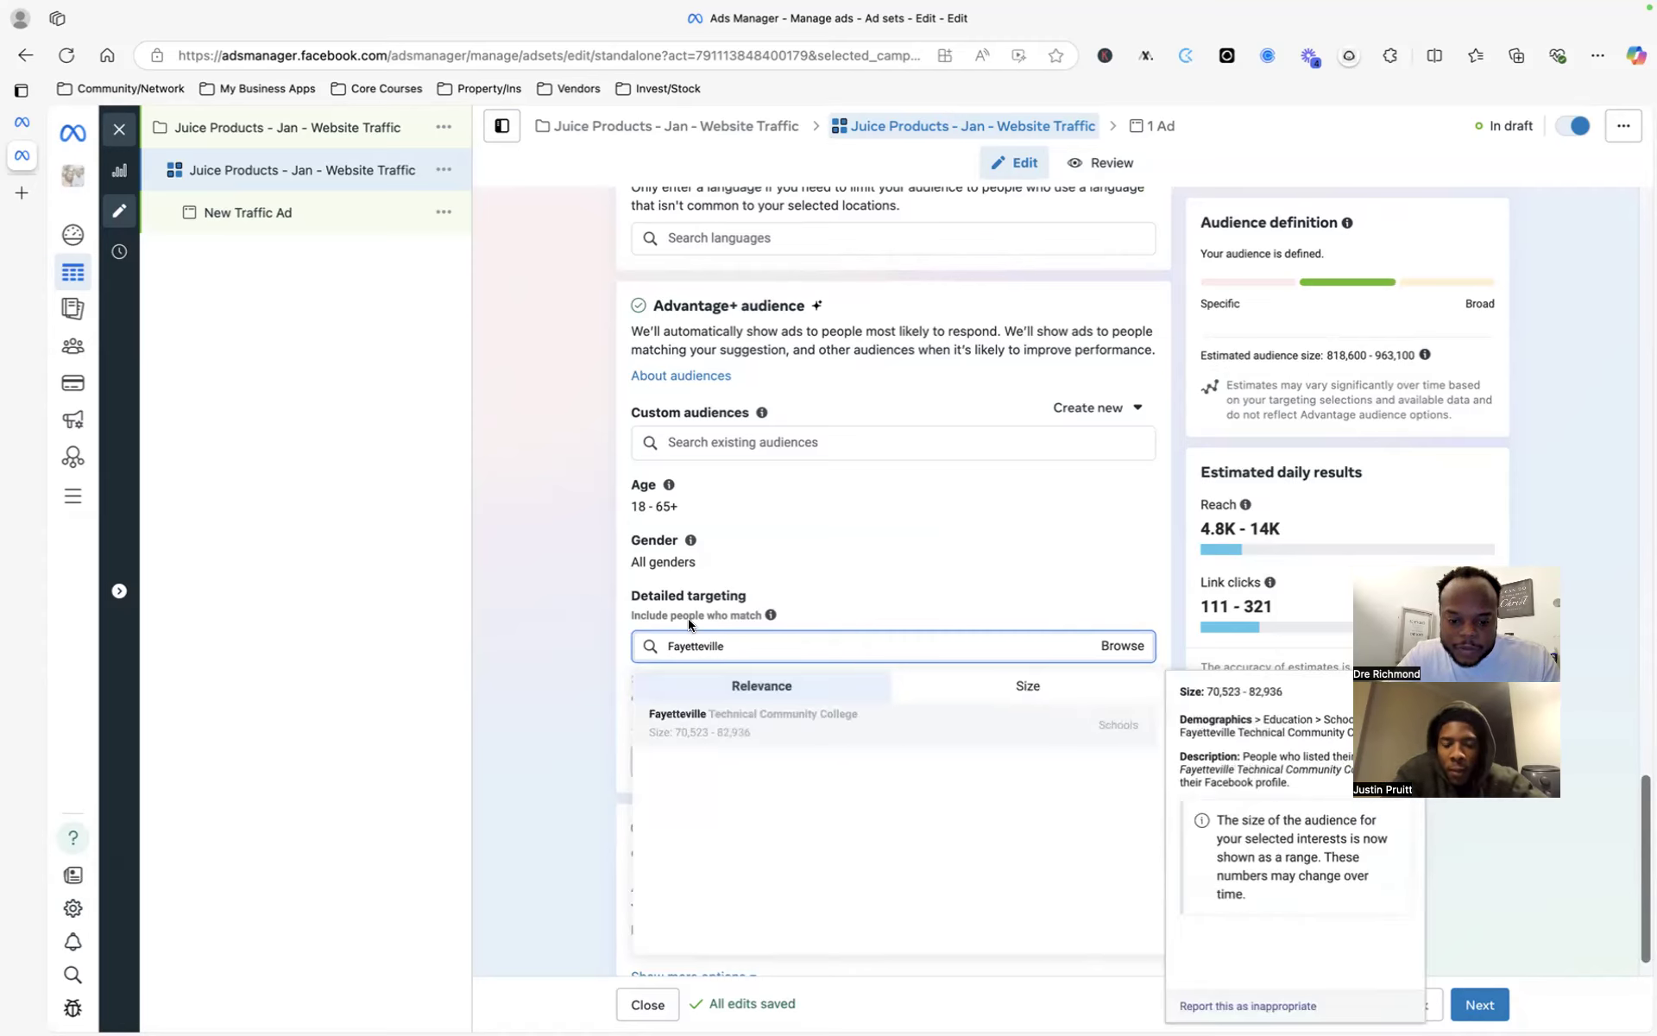
{"action": "left_click", "coordinate": [900, 688]}
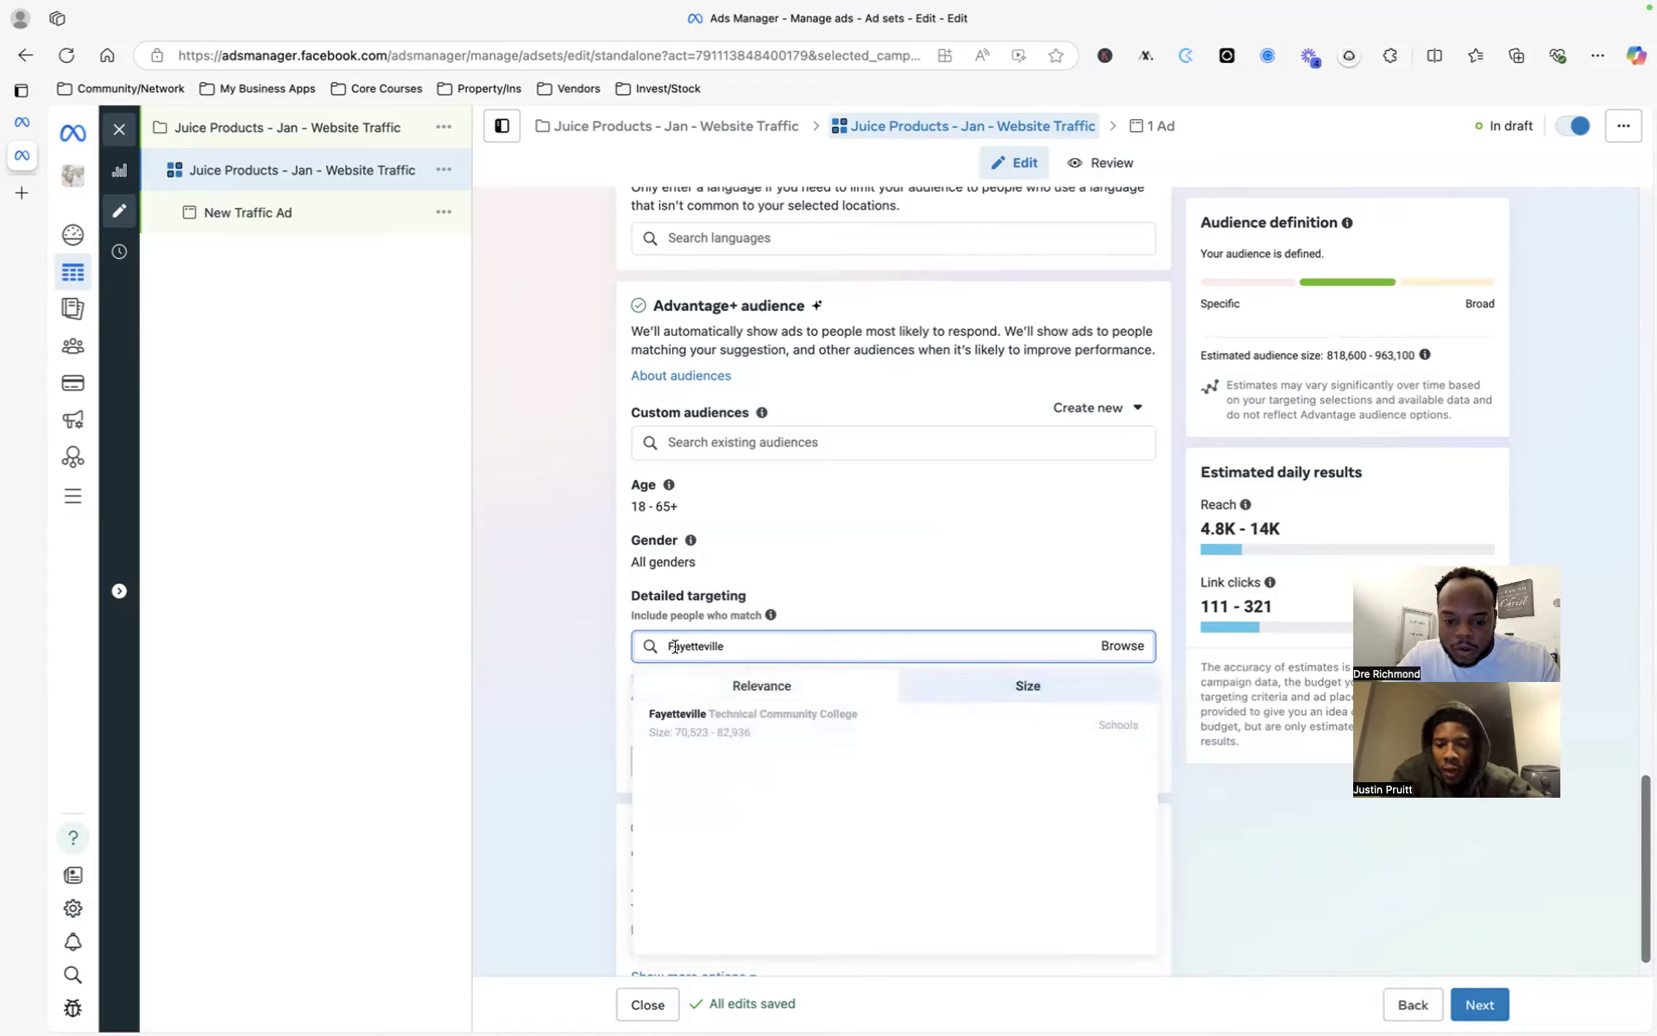
{"action": "key", "text": "ctrl+a"}
{"action": "key", "text": "BackSpace"}
{"action": "type", "text": "the fay"}
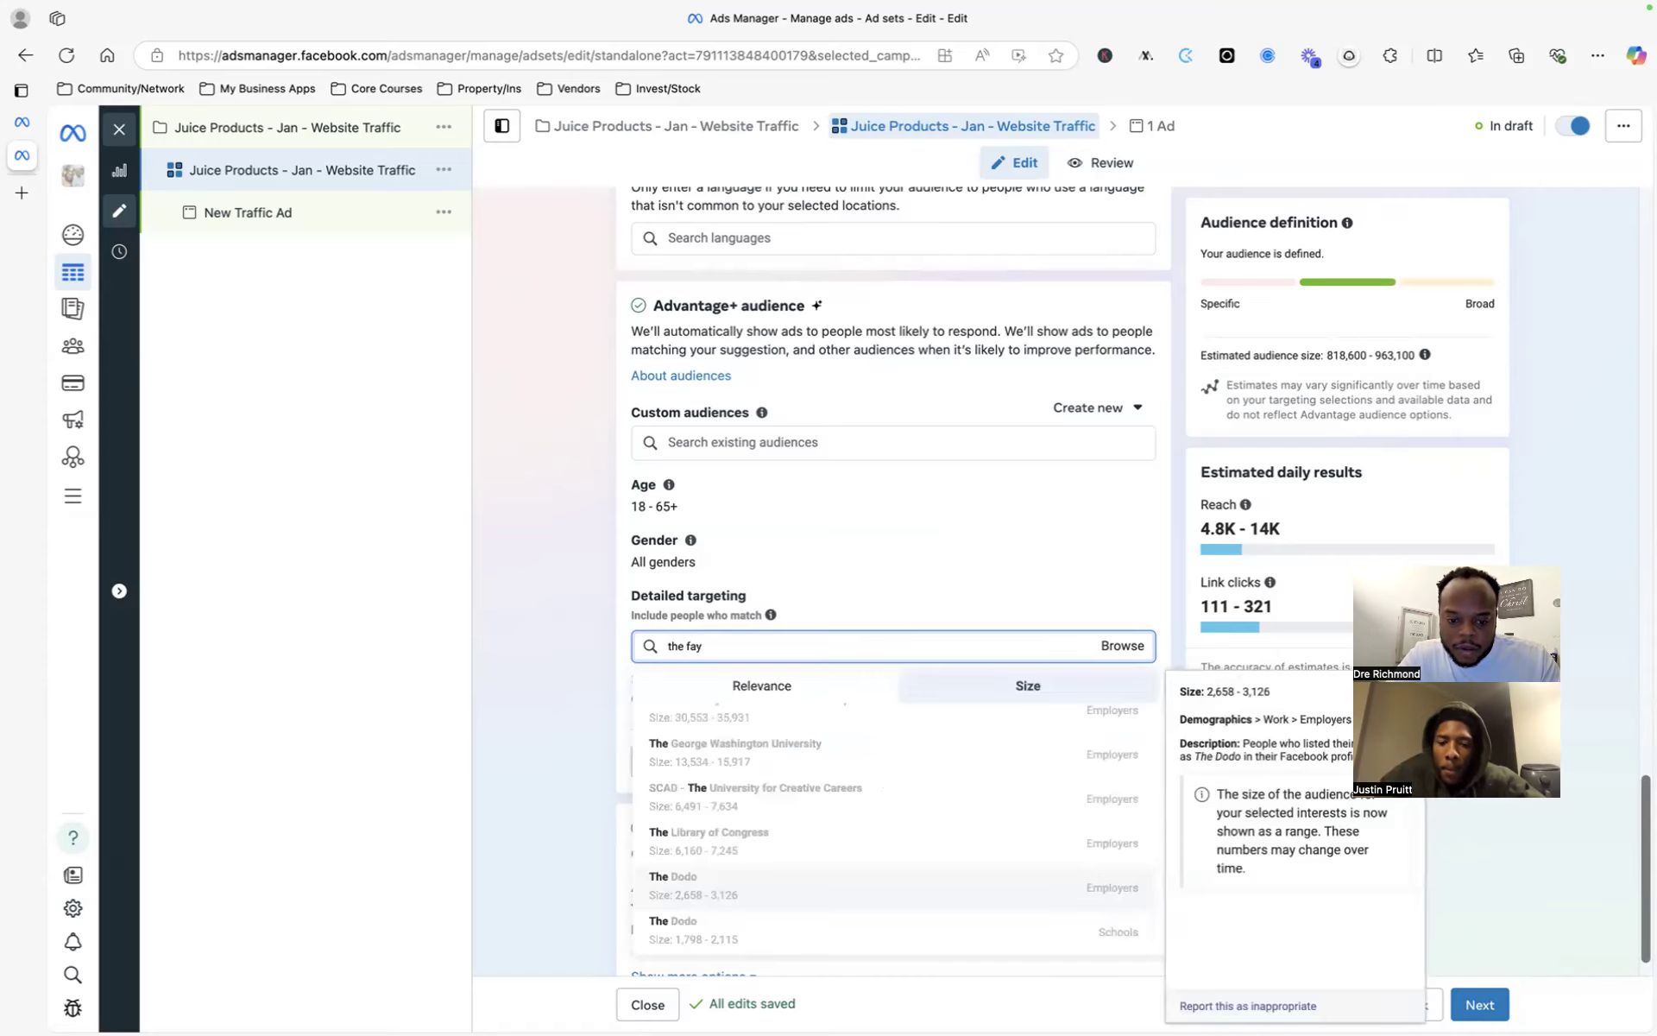
{"action": "type", "text": "ett"}
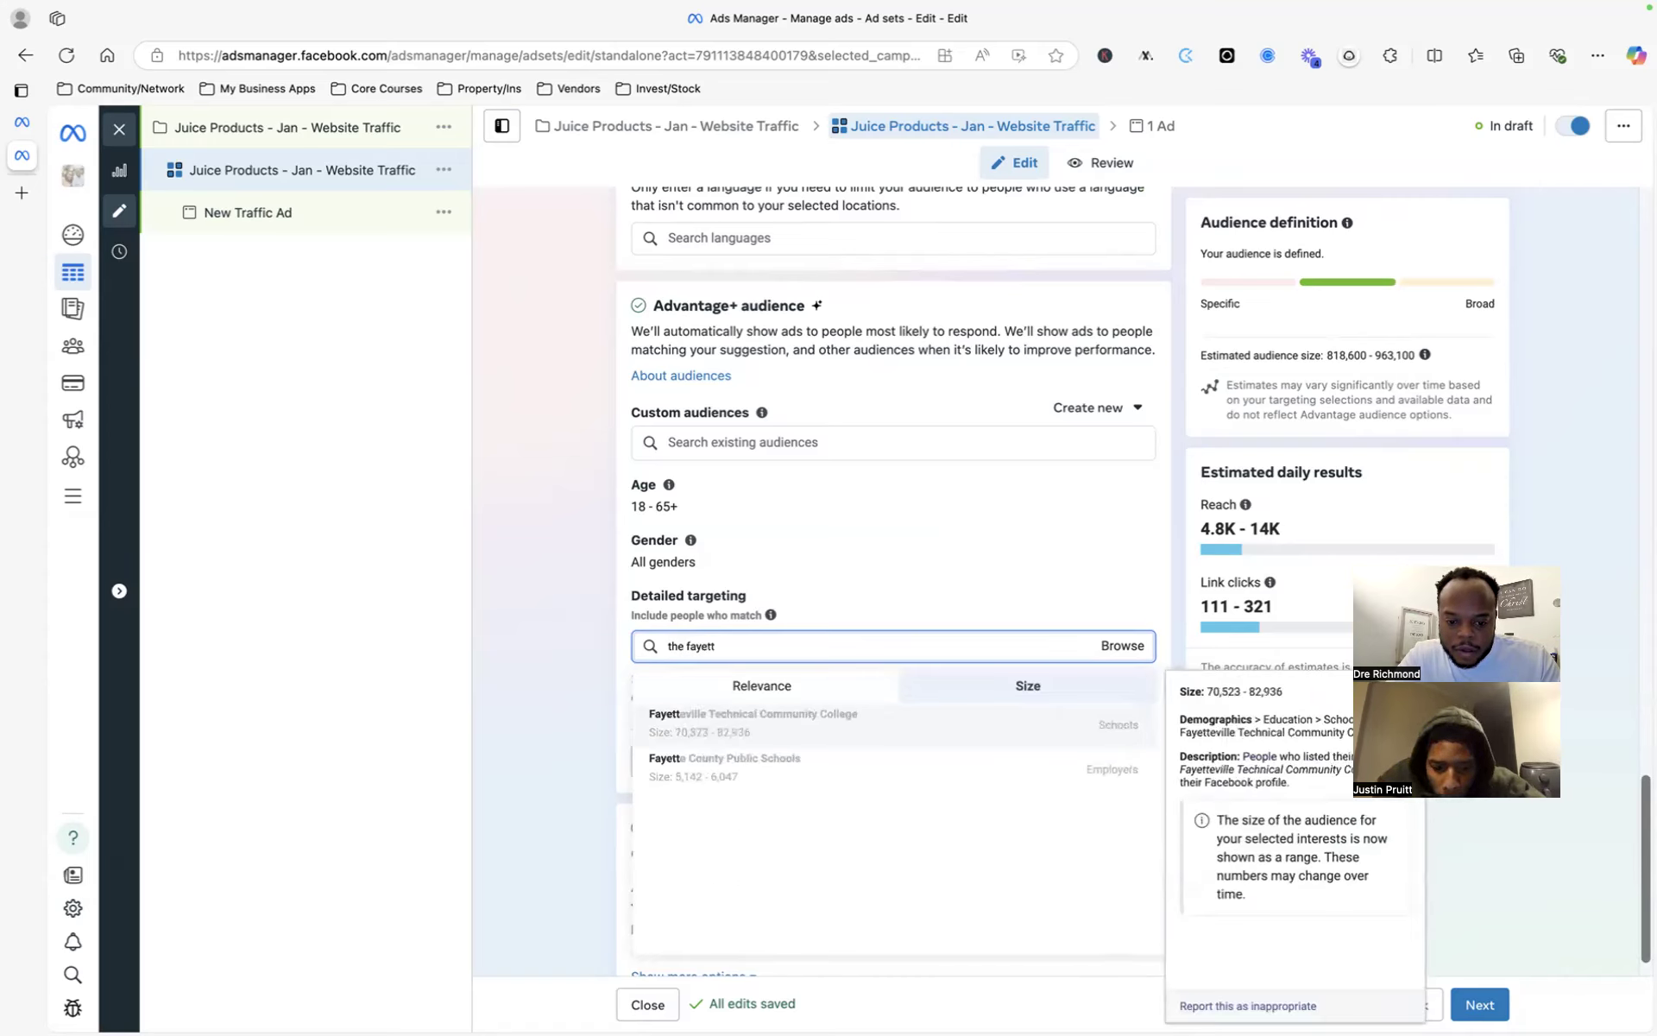
{"action": "type", "text": "e"}
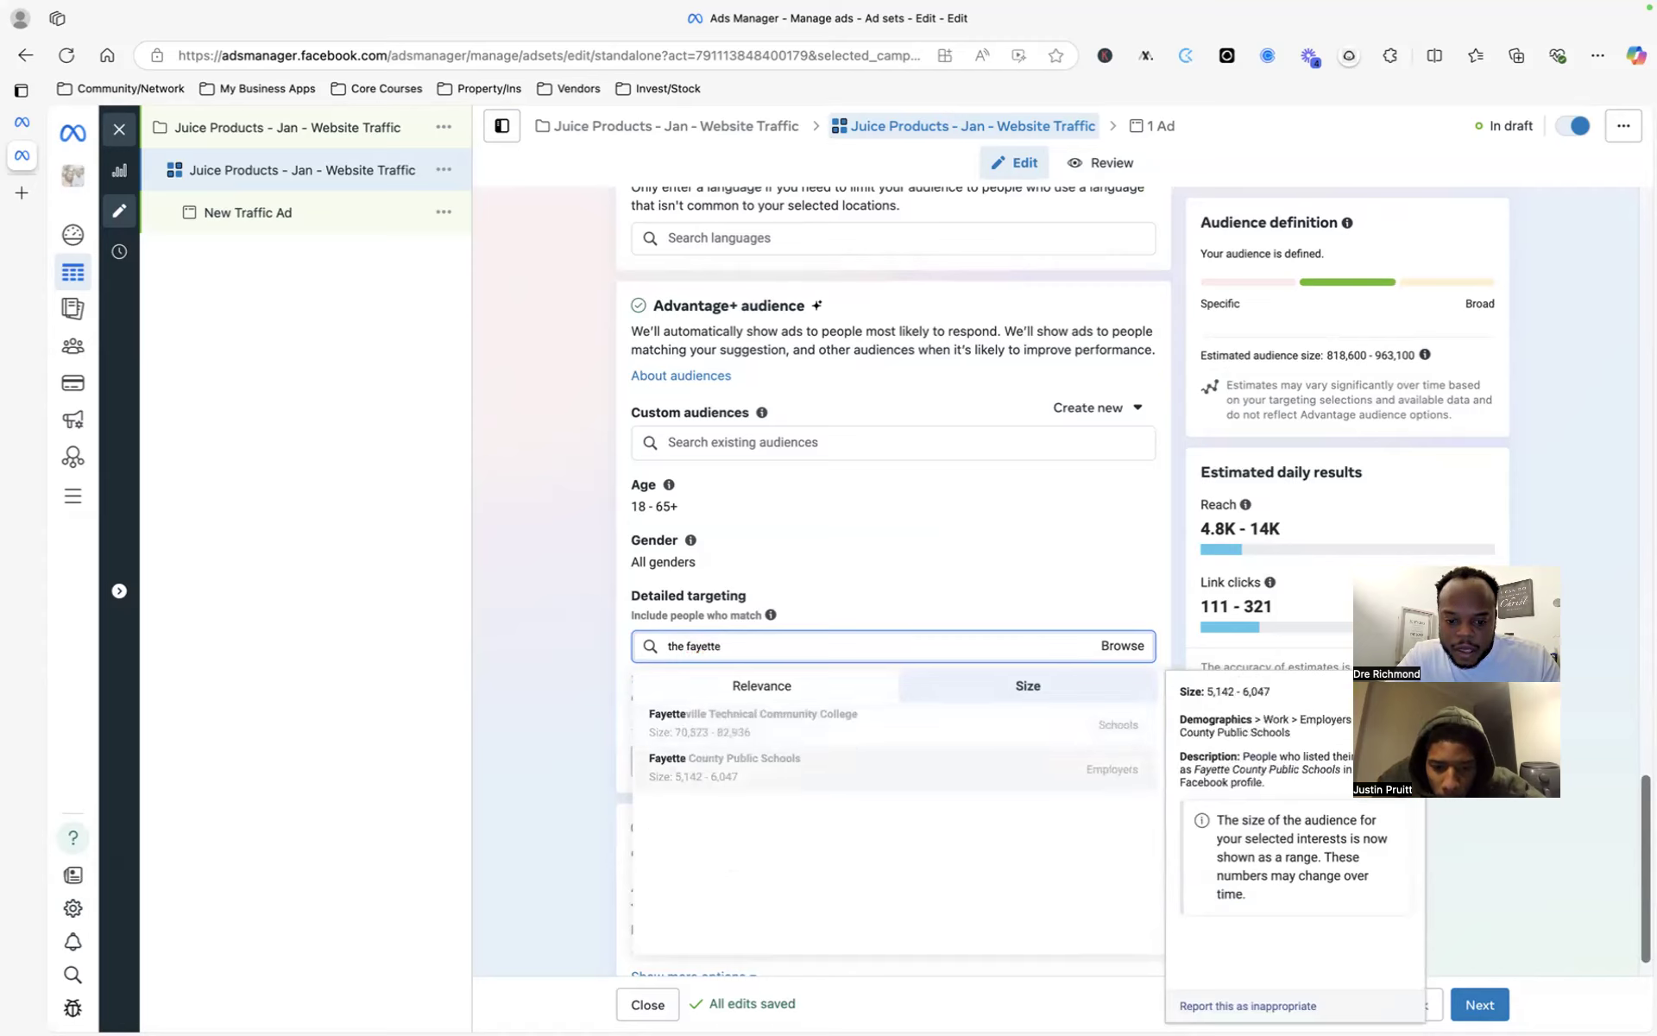
{"action": "left_click", "coordinate": [831, 597]}
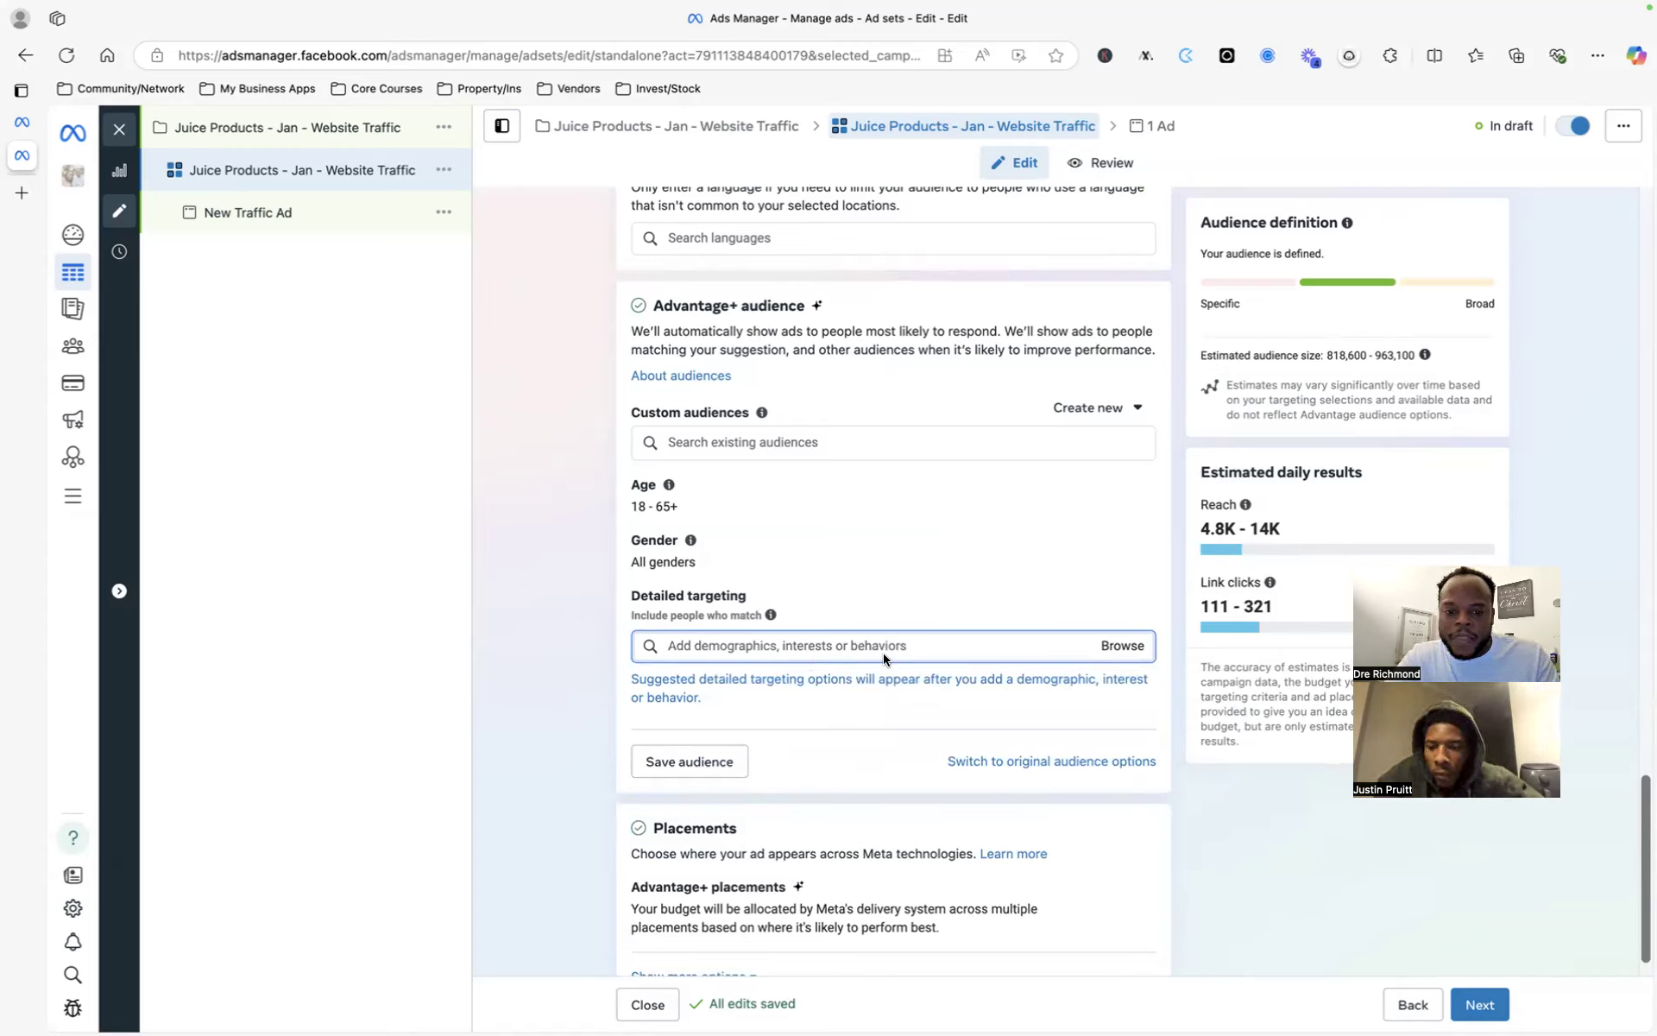
- Search 'the' in detailed targeting, then dismiss the suggestions and new-audience options
{"action": "type", "text": "the"}
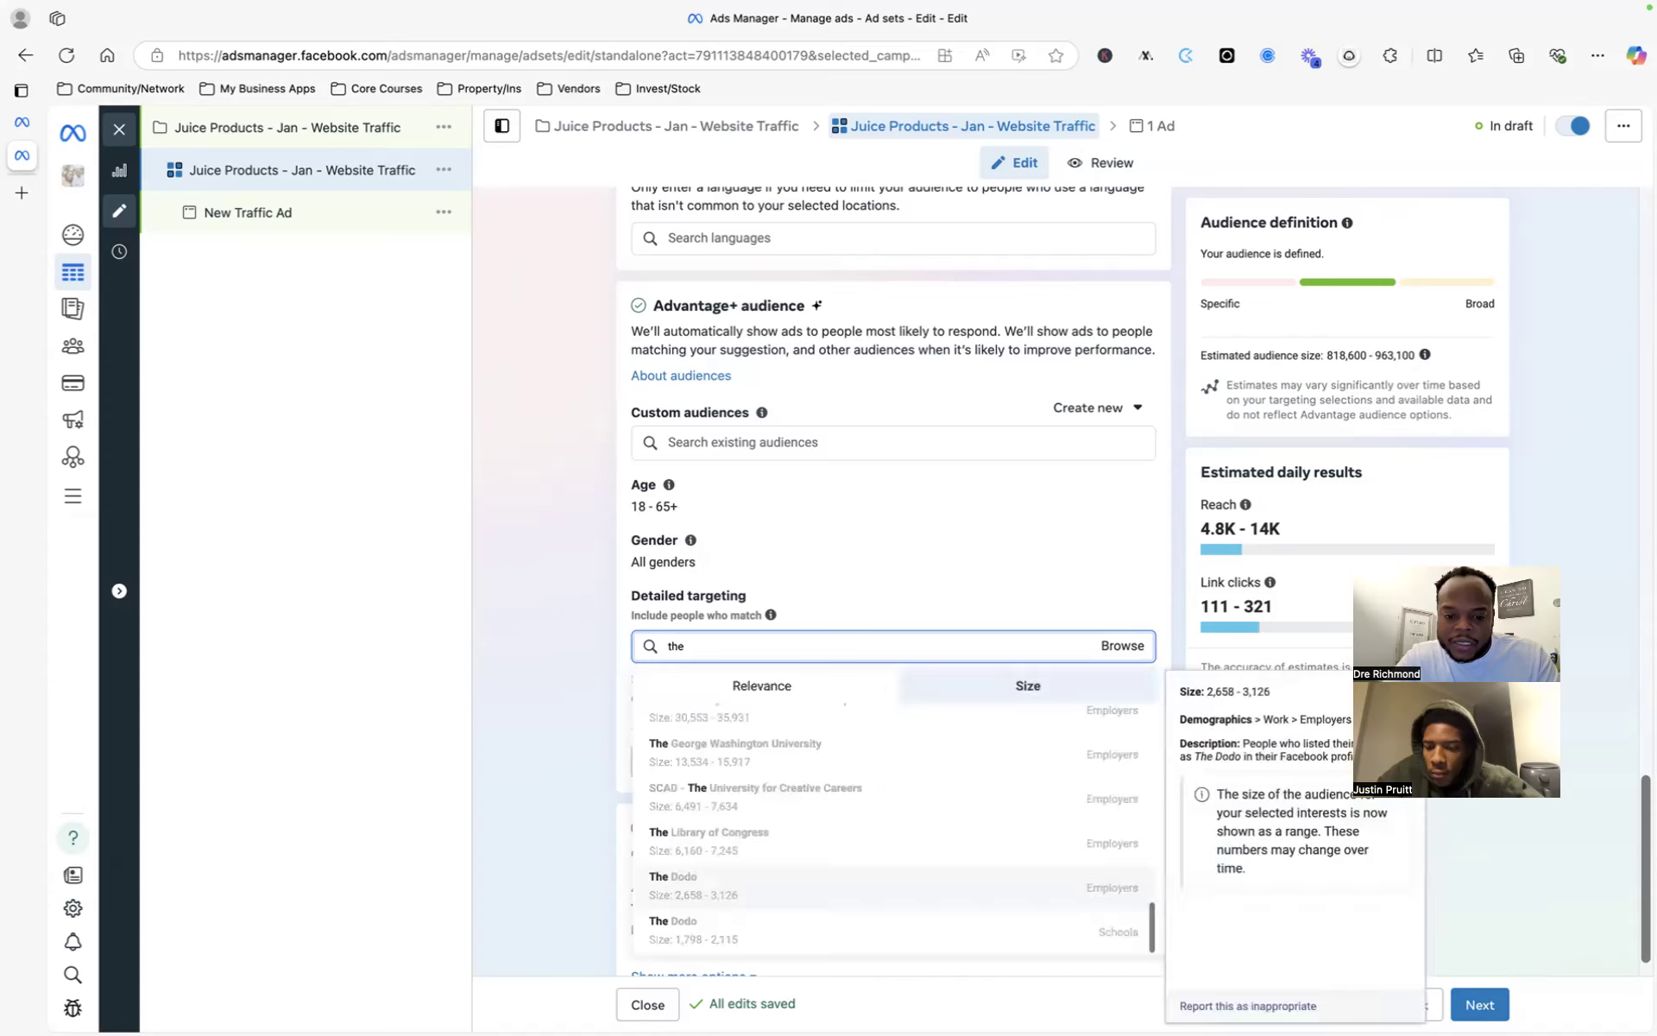
{"action": "left_click", "coordinate": [936, 569]}
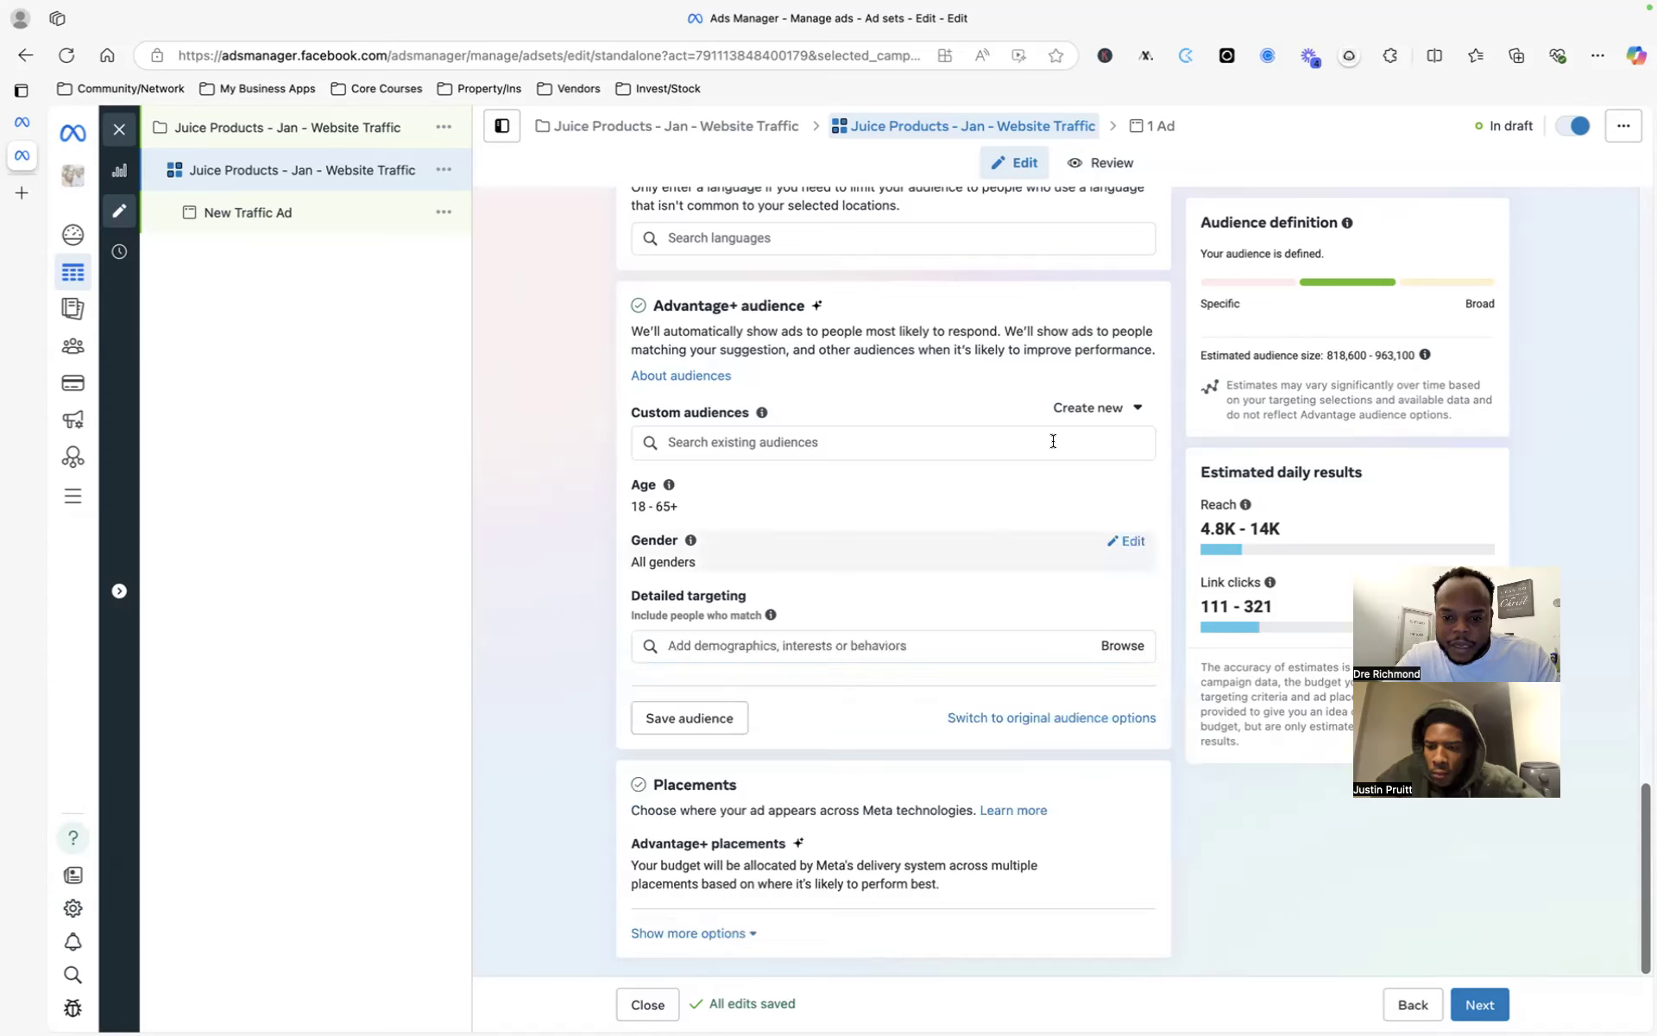
{"action": "left_click", "coordinate": [1082, 422]}
{"action": "left_click", "coordinate": [883, 504]}
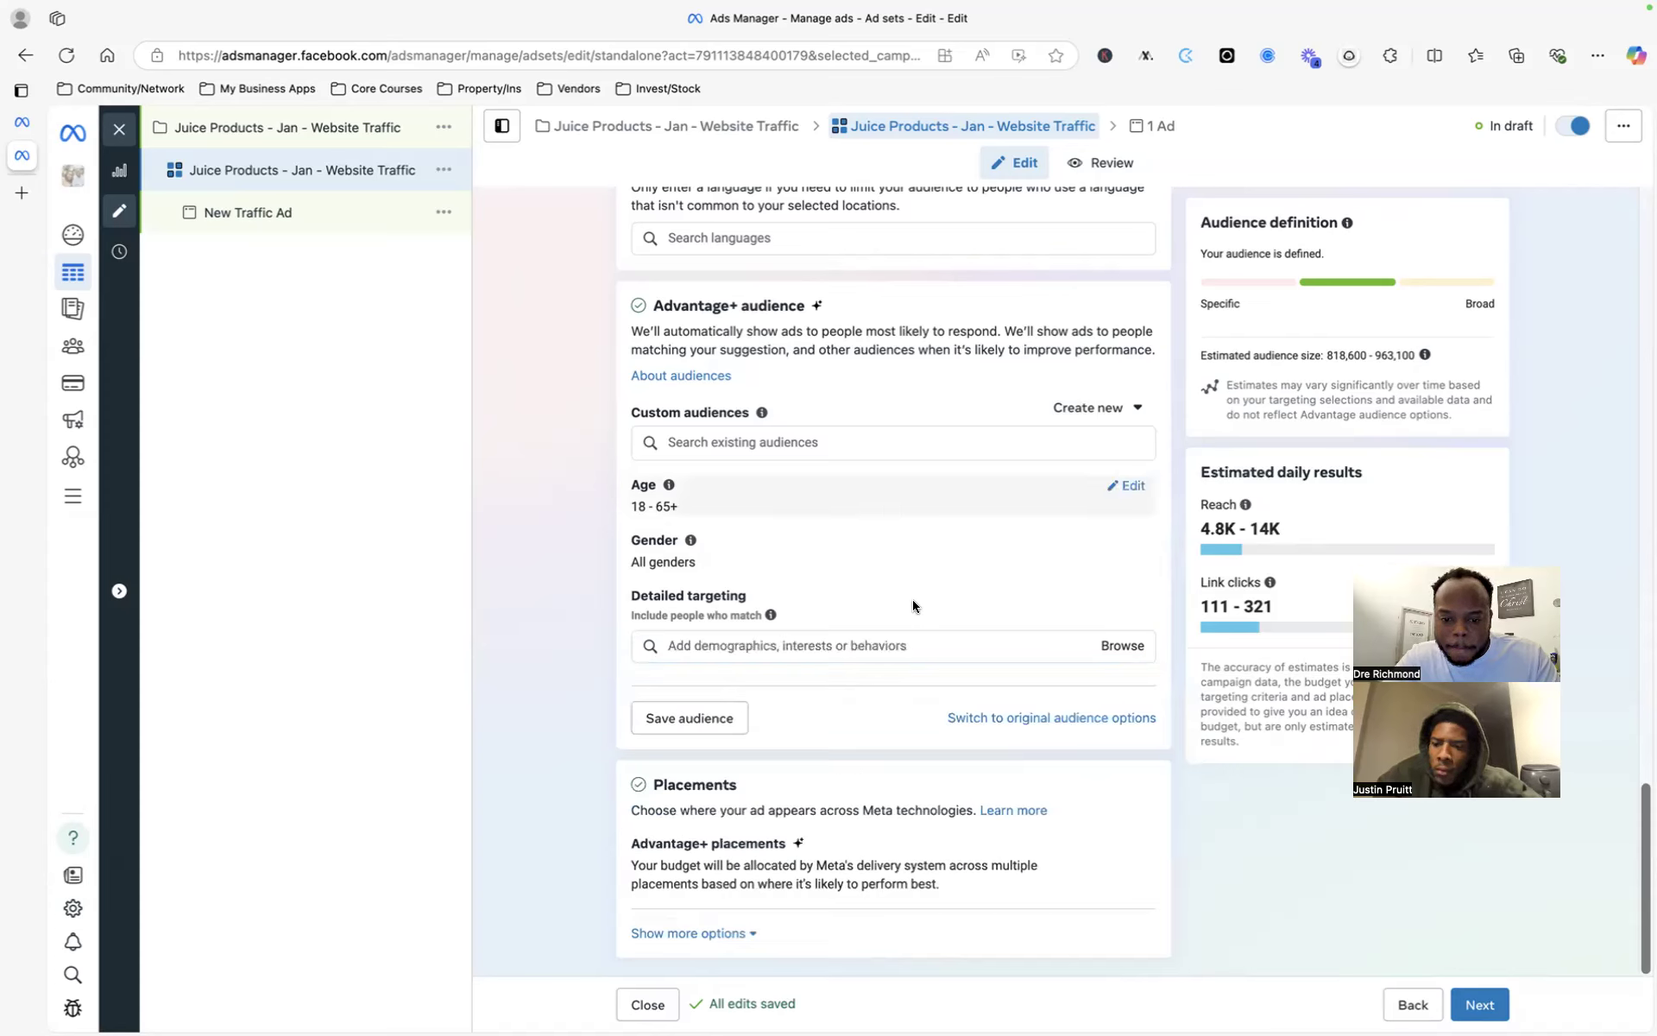
- Browse the detailed targeting categories, expand Demographics, then close the browse list
{"action": "left_click", "coordinate": [1112, 646]}
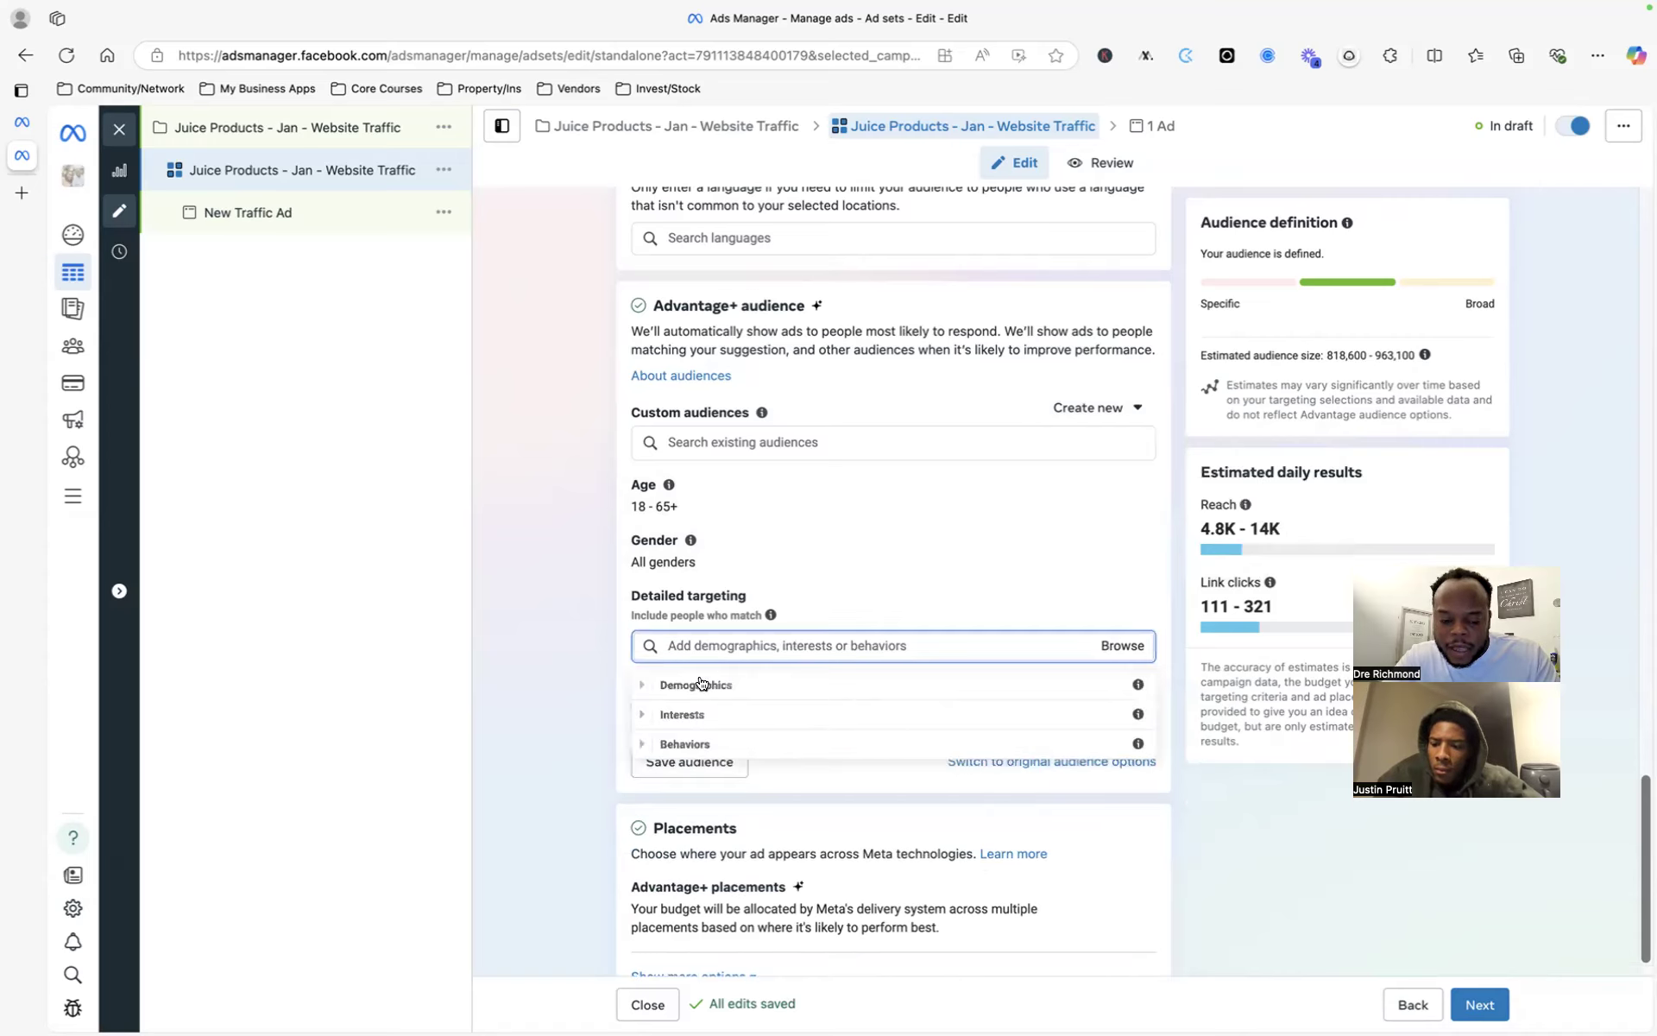
{"action": "left_click", "coordinate": [639, 685]}
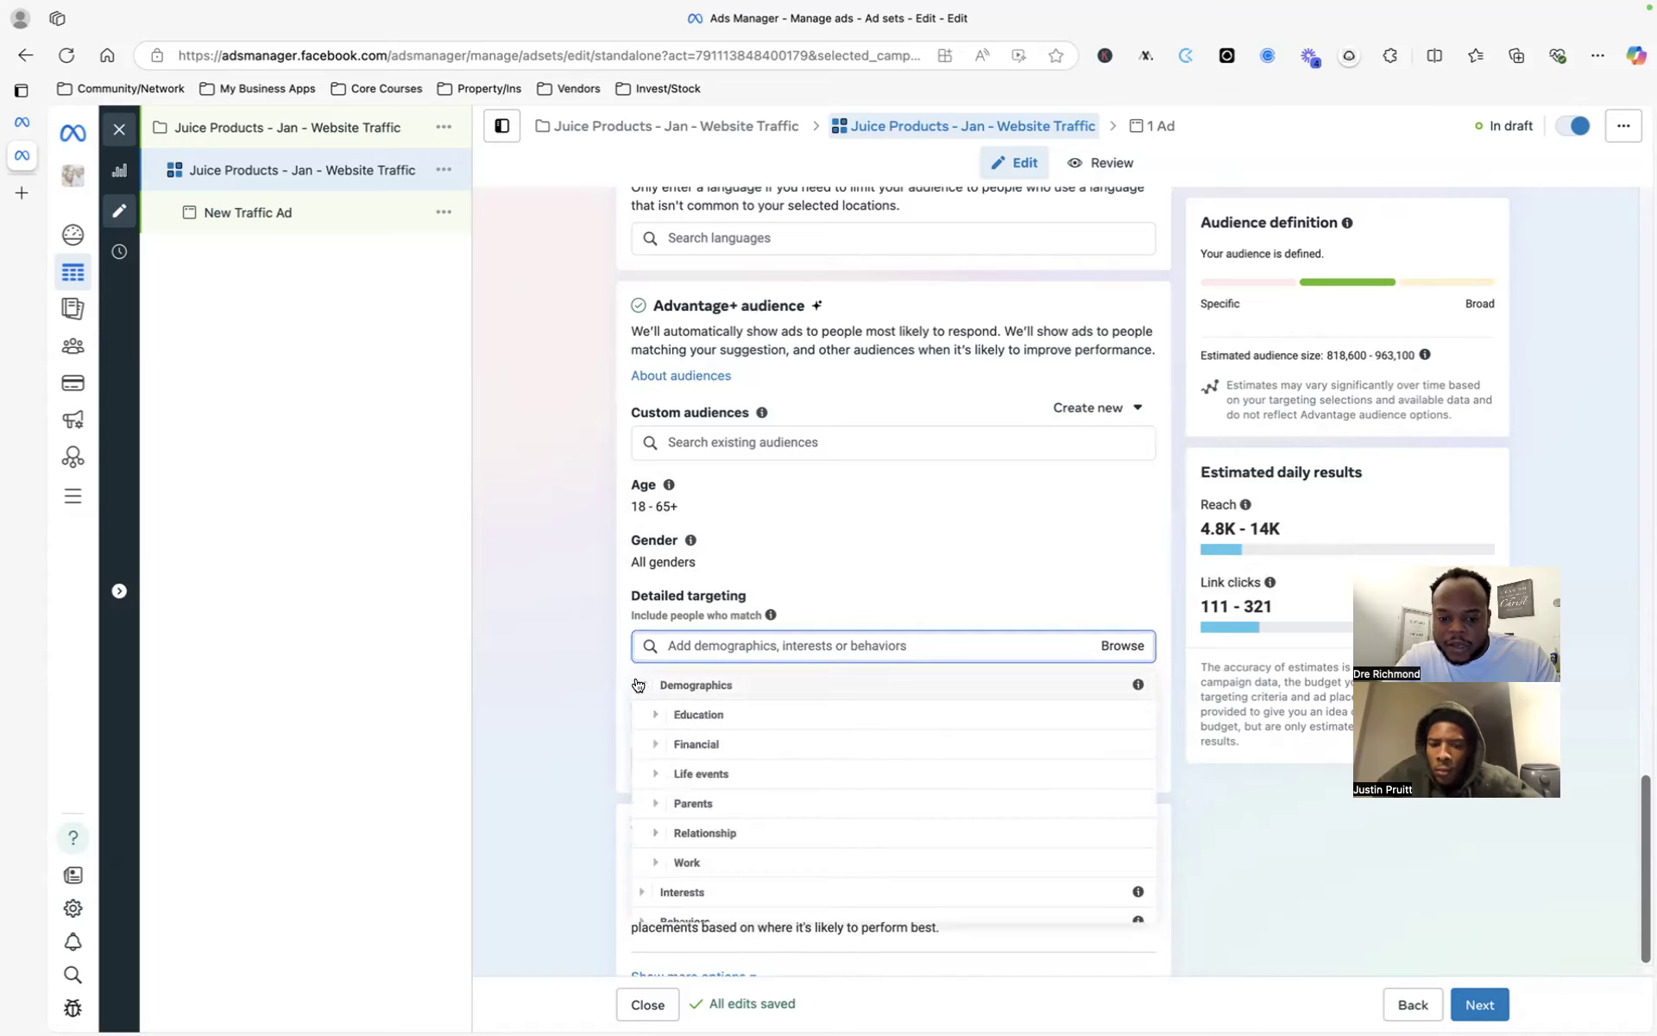
{"action": "left_click", "coordinate": [638, 685]}
{"action": "left_click", "coordinate": [914, 600]}
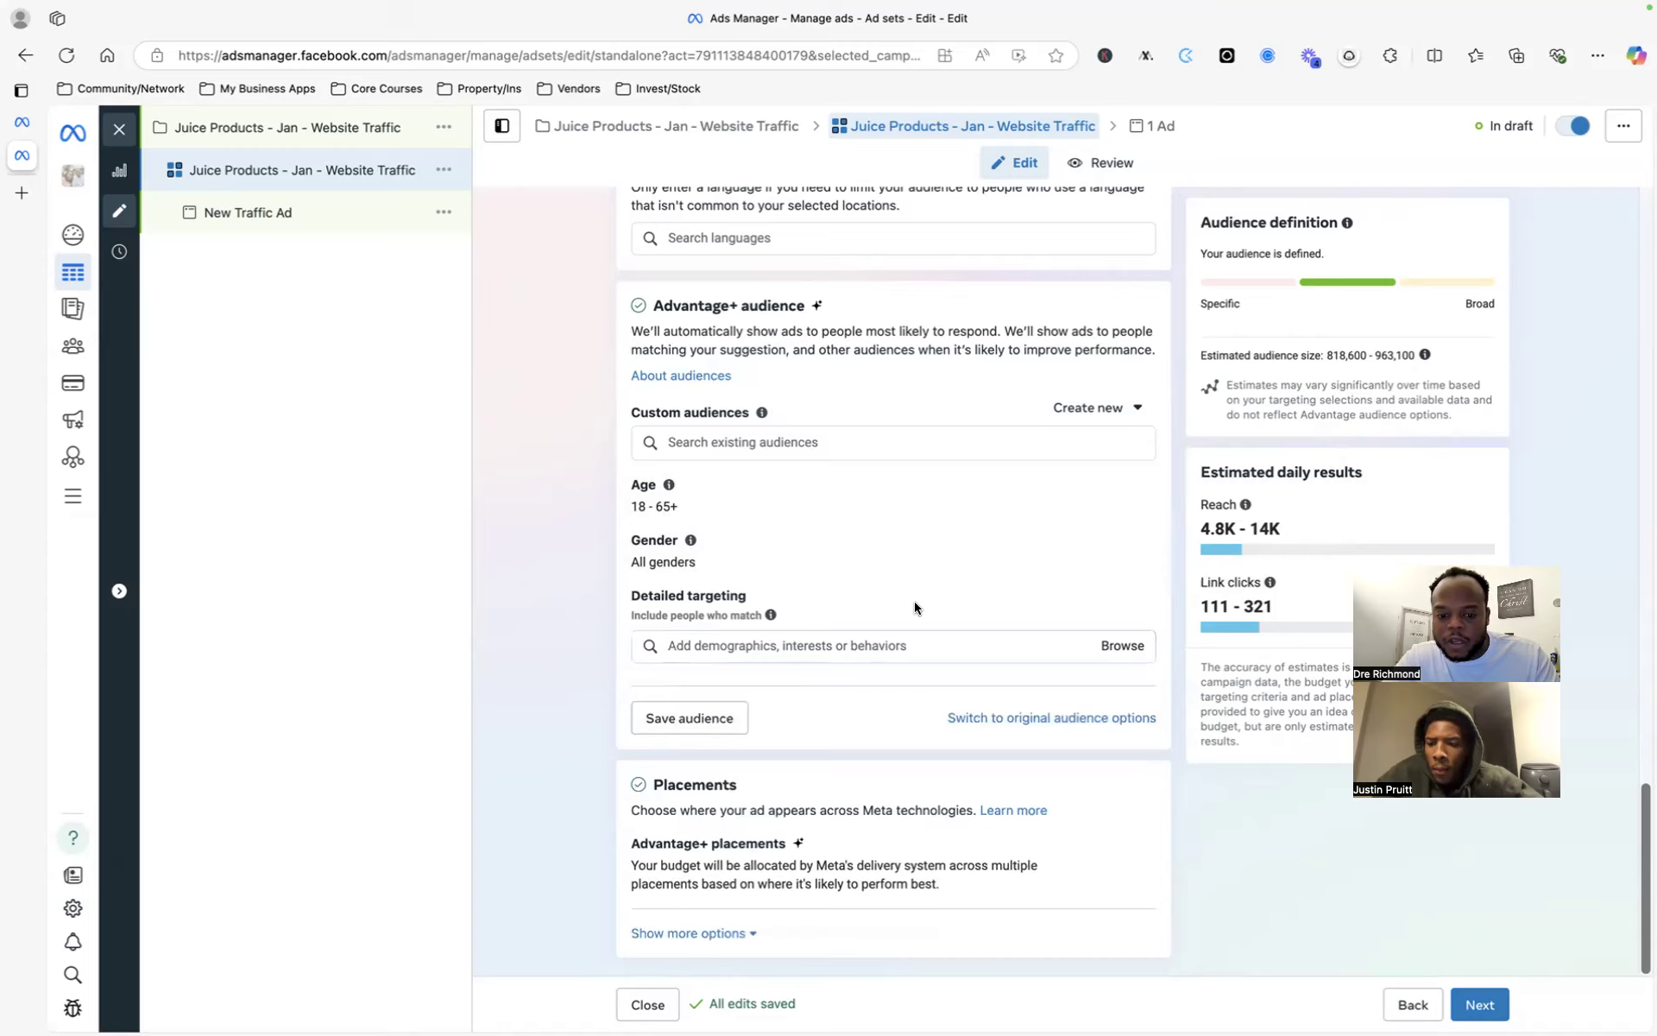
- Check for existing custom audiences and return to an empty Detailed targeting field
{"action": "left_click", "coordinate": [847, 649]}
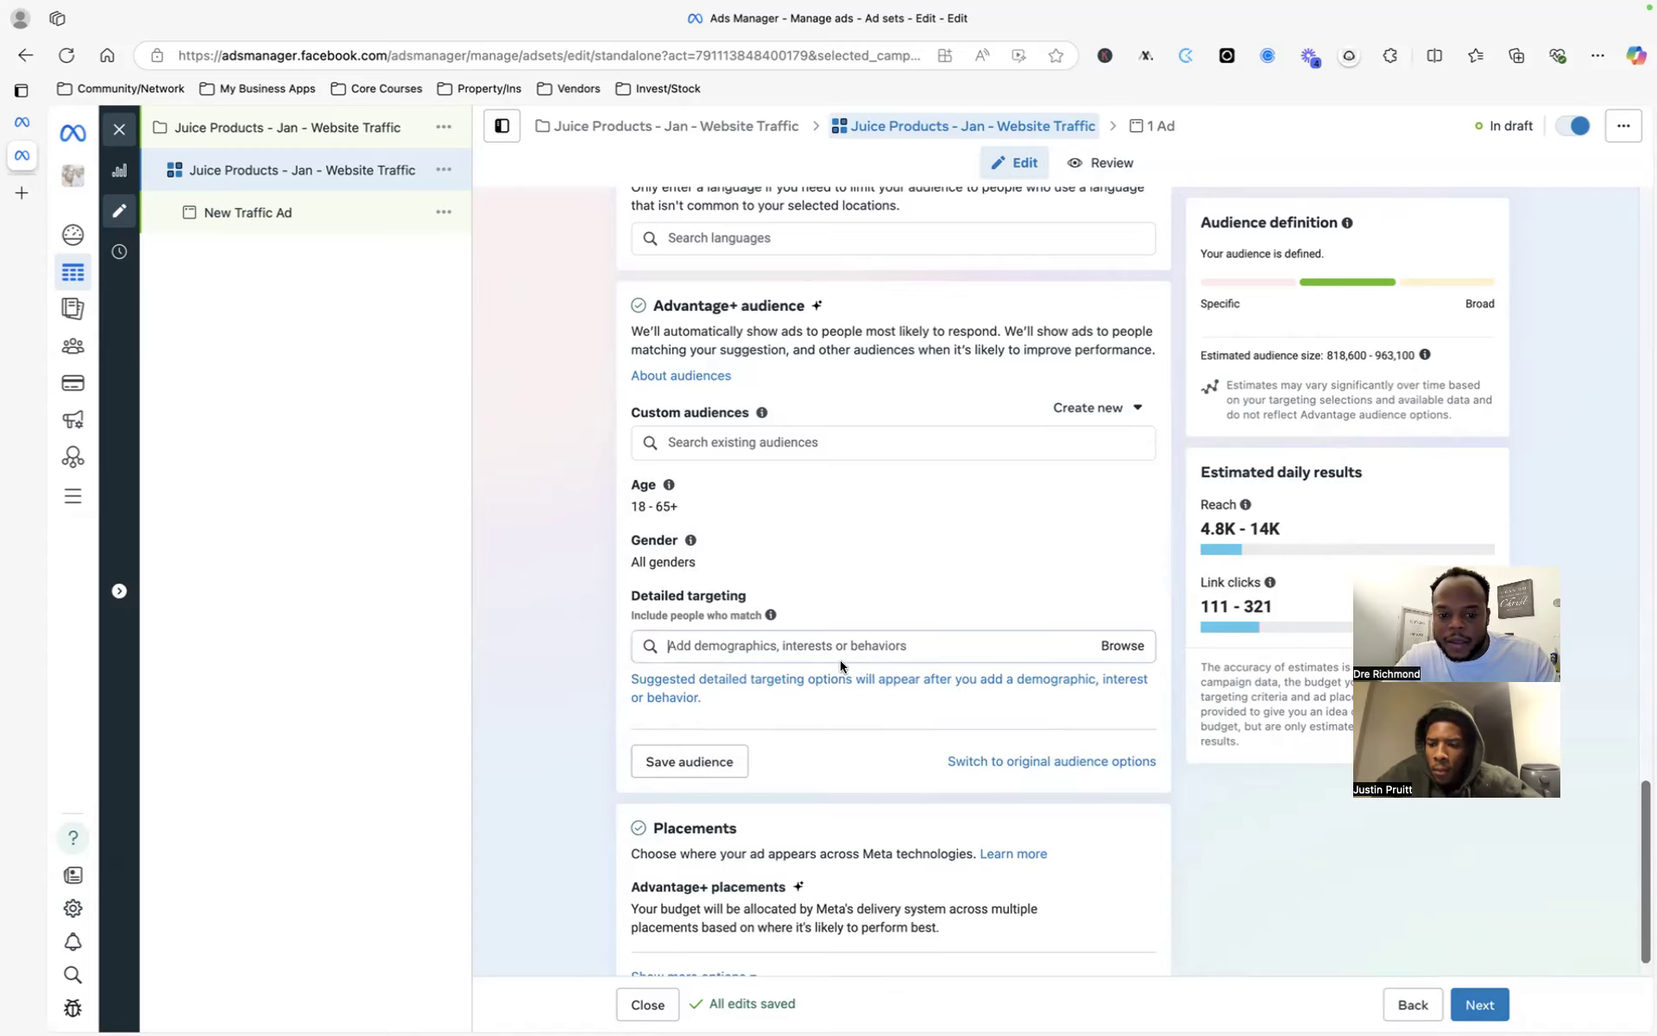
{"action": "left_click", "coordinate": [749, 441]}
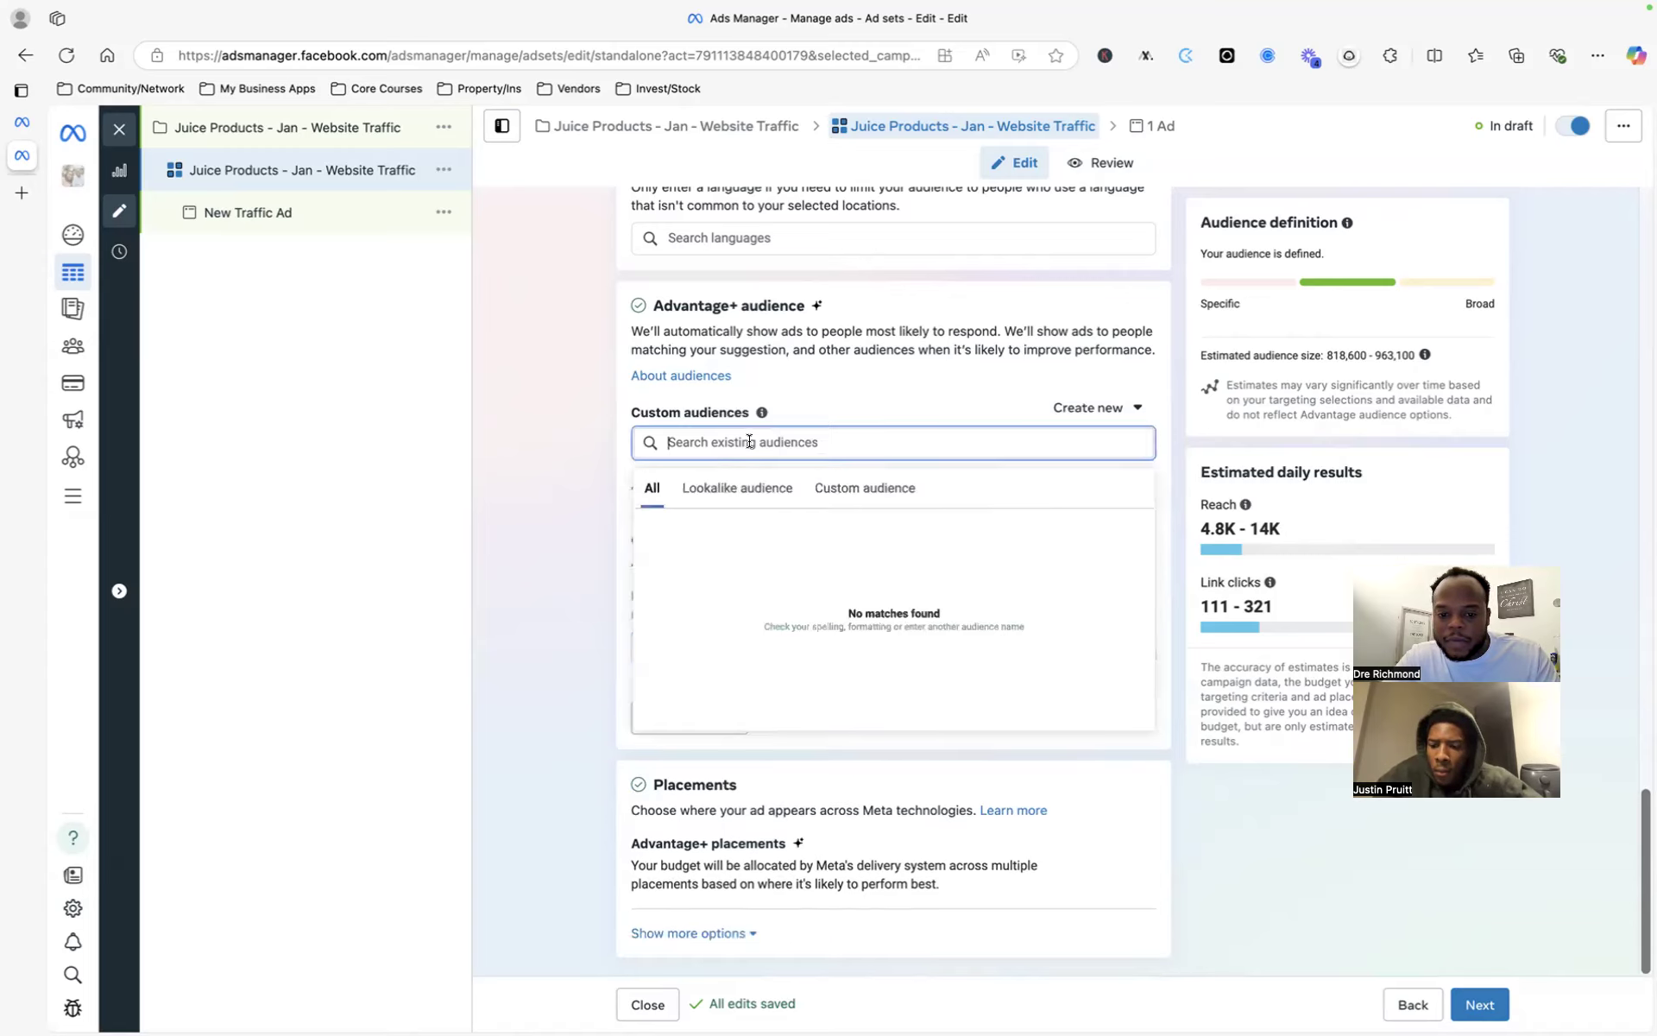
{"action": "left_click", "coordinate": [990, 399]}
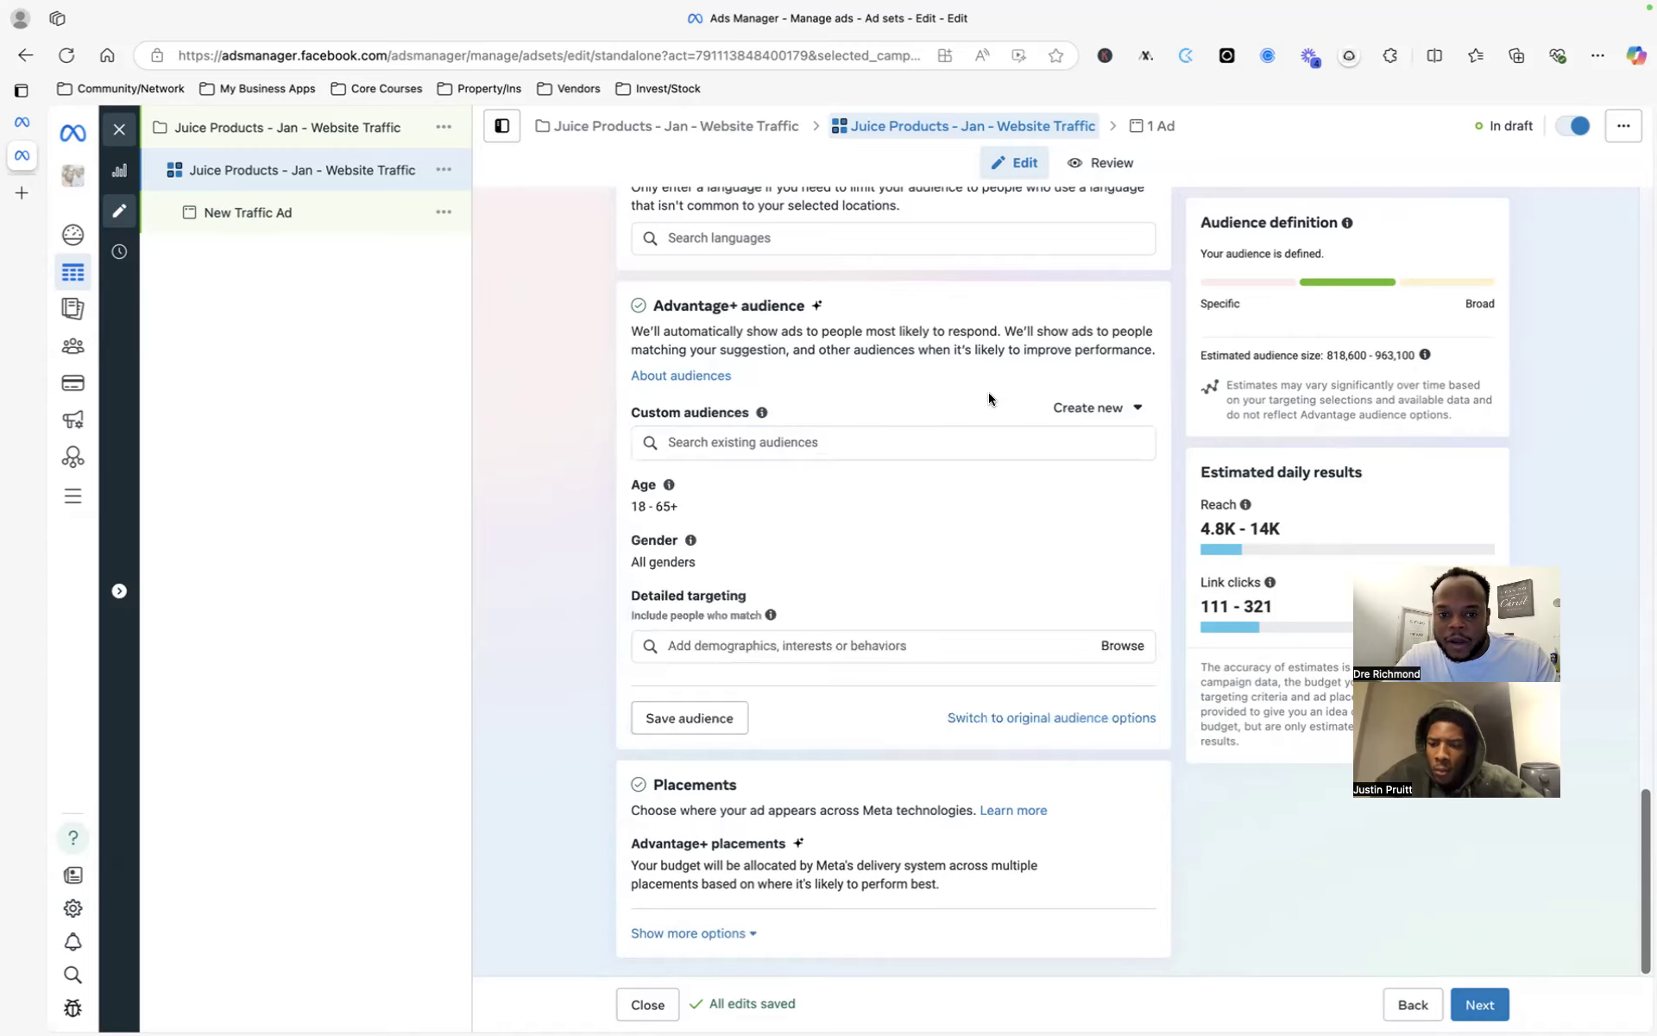
{"action": "left_click", "coordinate": [887, 647]}
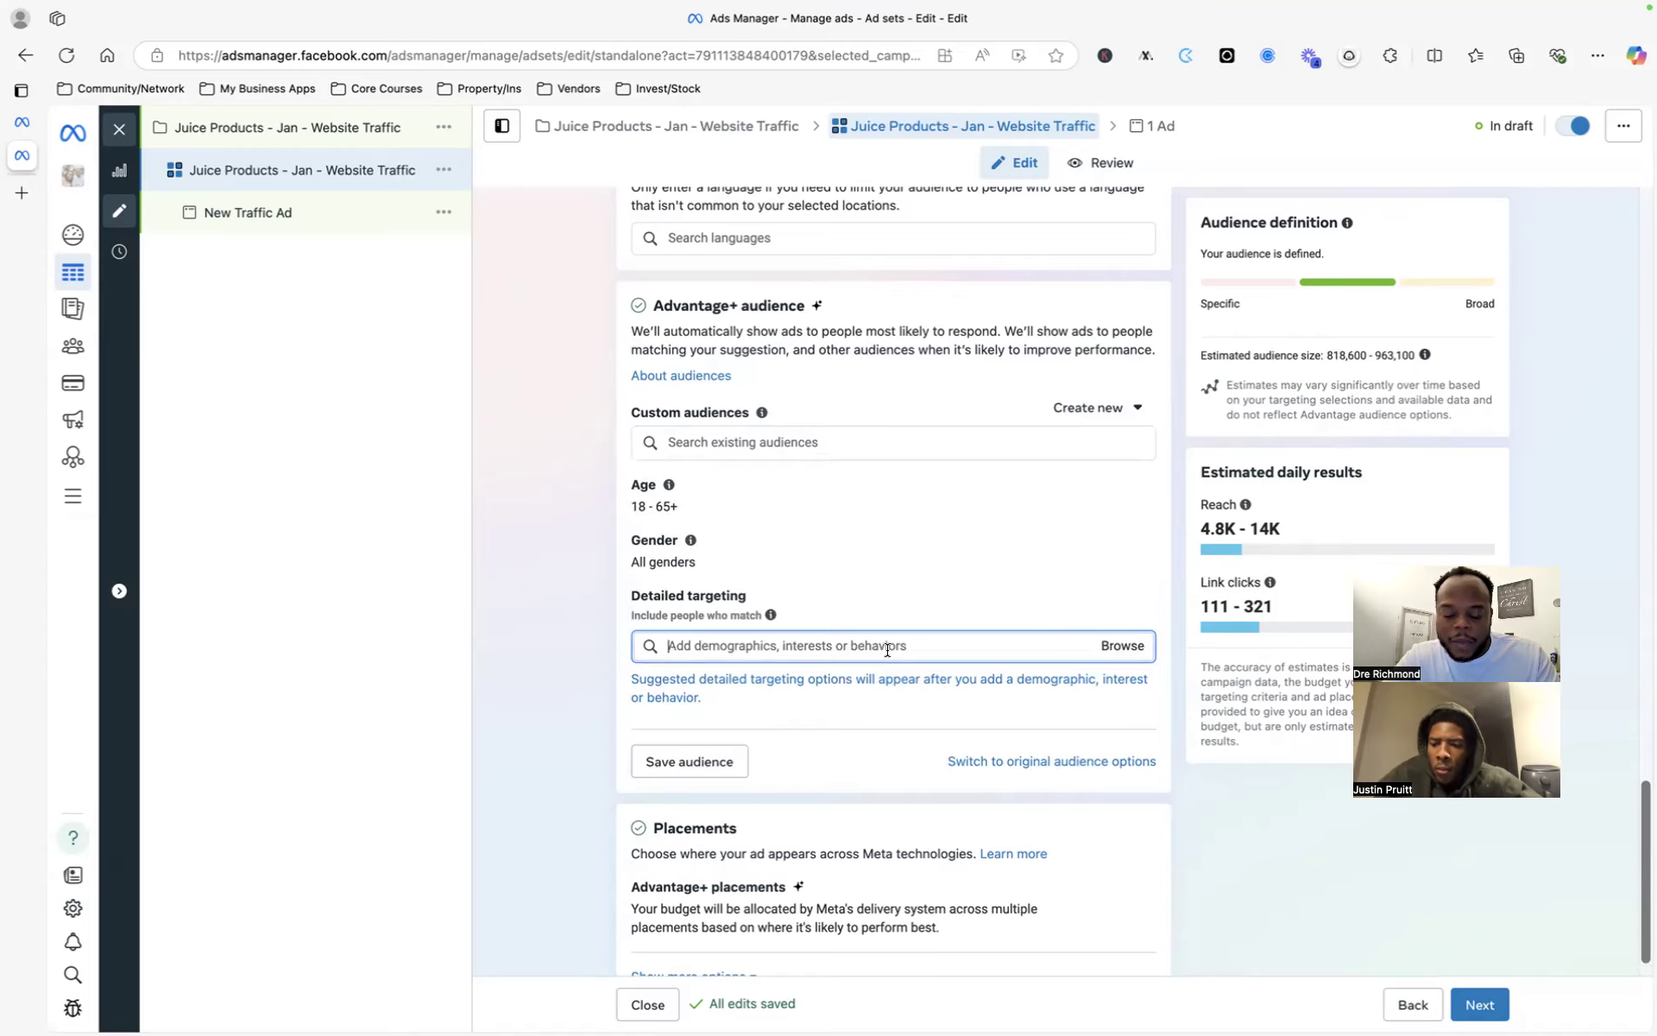
{"action": "type", "text": "facebook"}
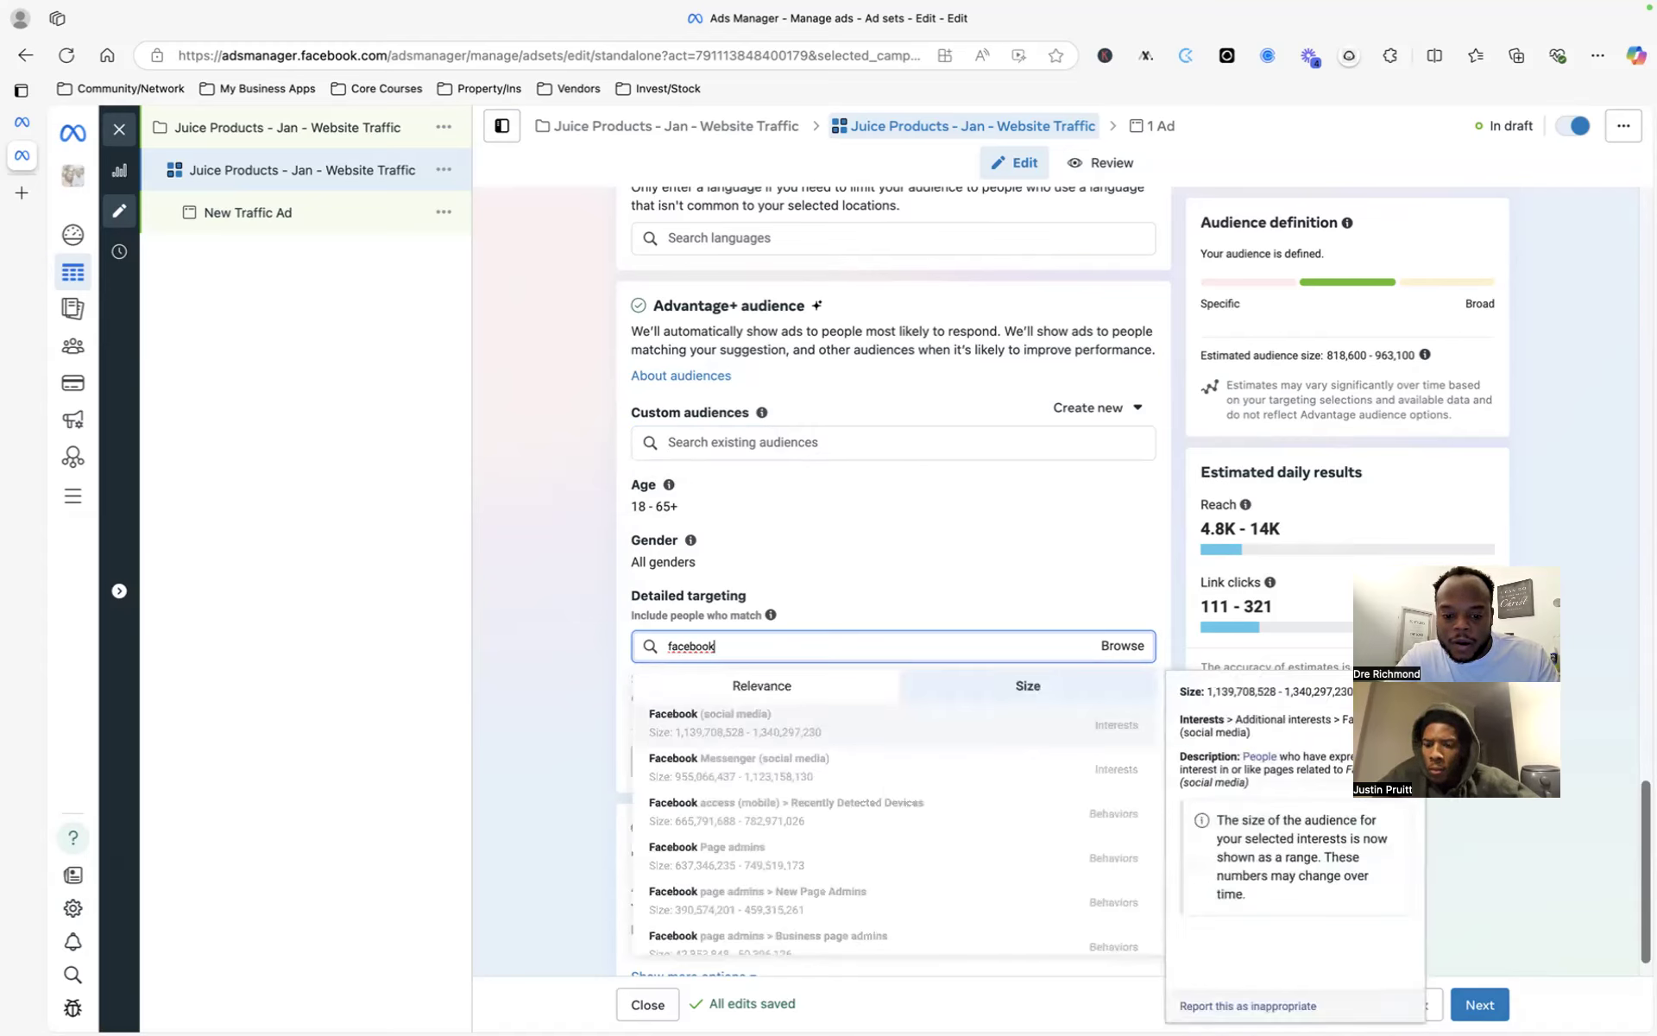
{"action": "key", "text": "BackSpace"}
{"action": "key", "text": "BackSpace"}
{"action": "key", "text": "BackSpace"}
{"action": "key", "text": "BackSpace"}
{"action": "key", "text": "BackSpace"}
{"action": "key", "text": "BackSpace"}
{"action": "type", "text": "yett"}
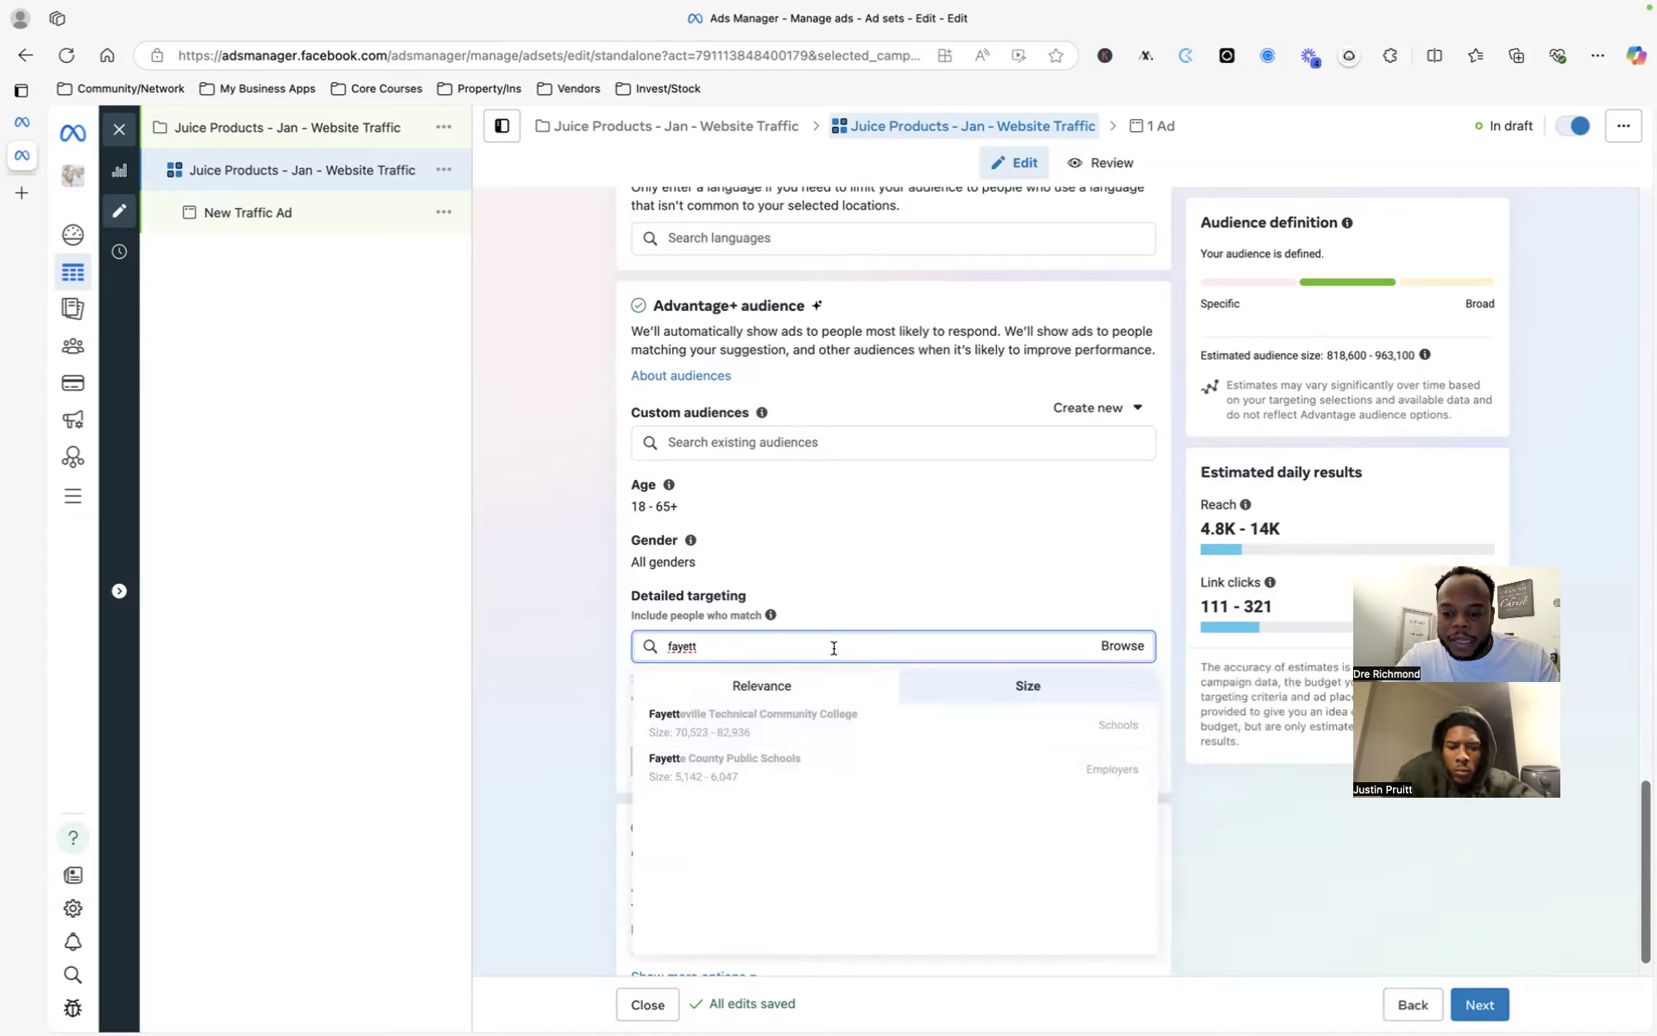
{"action": "type", "text": "evillie"}
{"action": "key", "text": "super+a"}
{"action": "left_click", "coordinate": [799, 653]}
{"action": "key", "text": "BackSpace"}
{"action": "type", "text": "faye"}
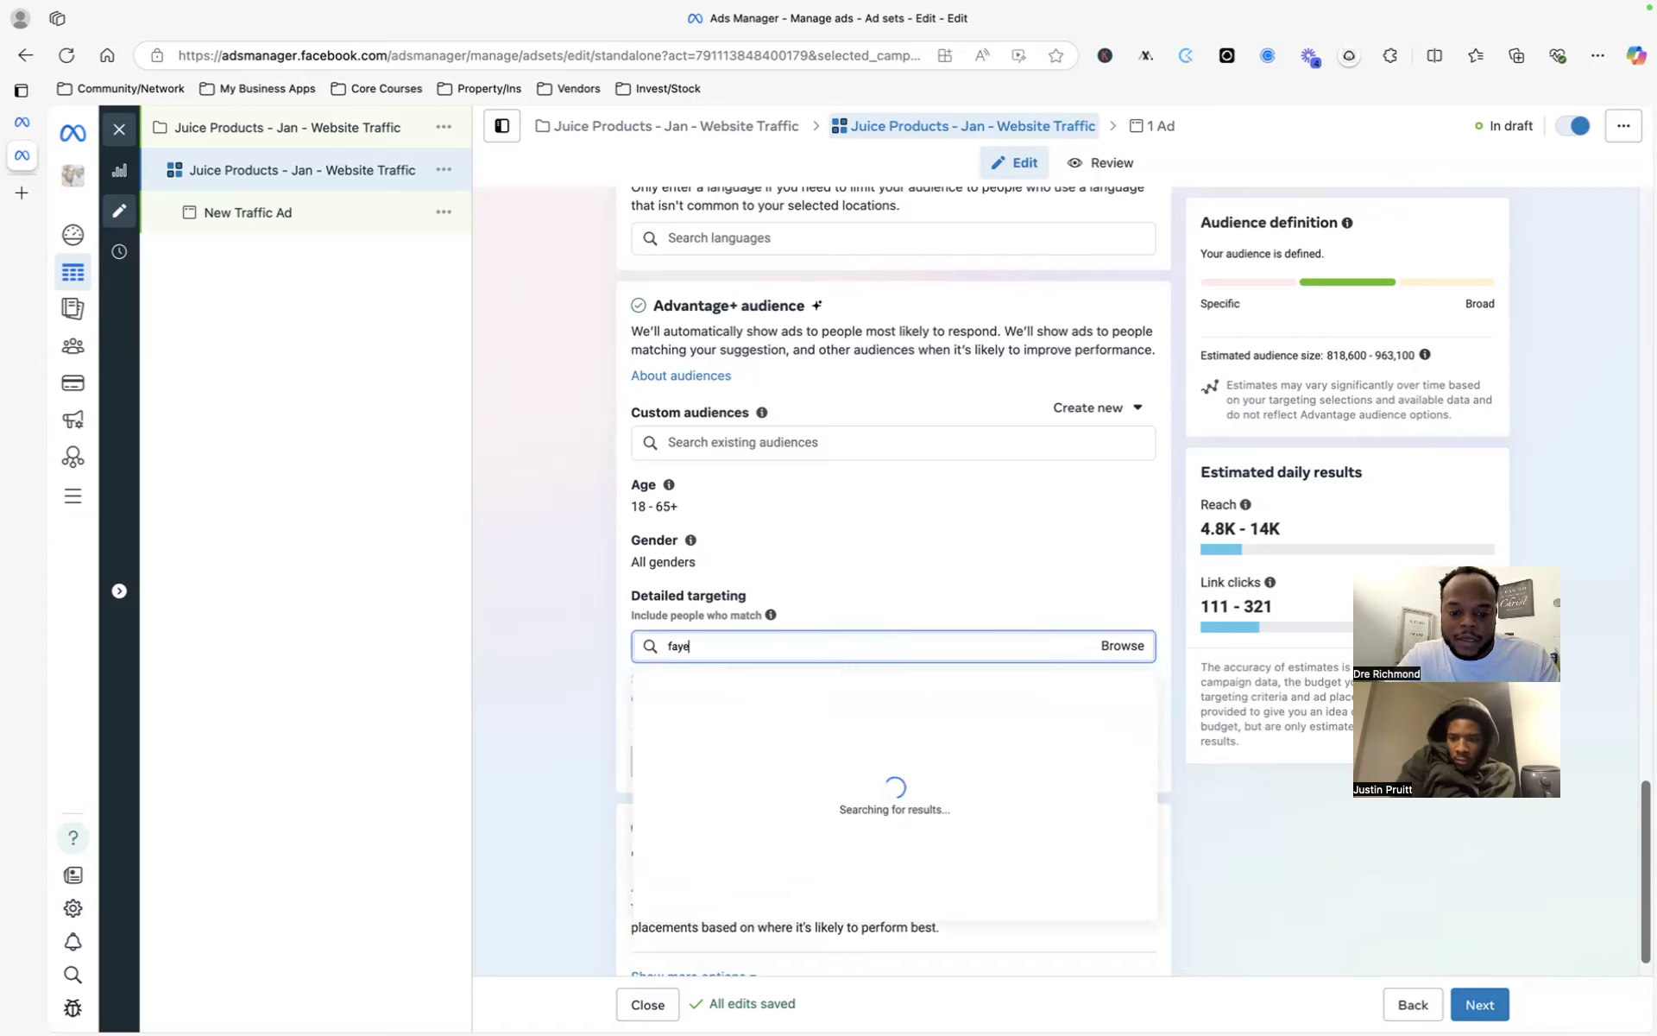
{"action": "type", "text": "tteville"}
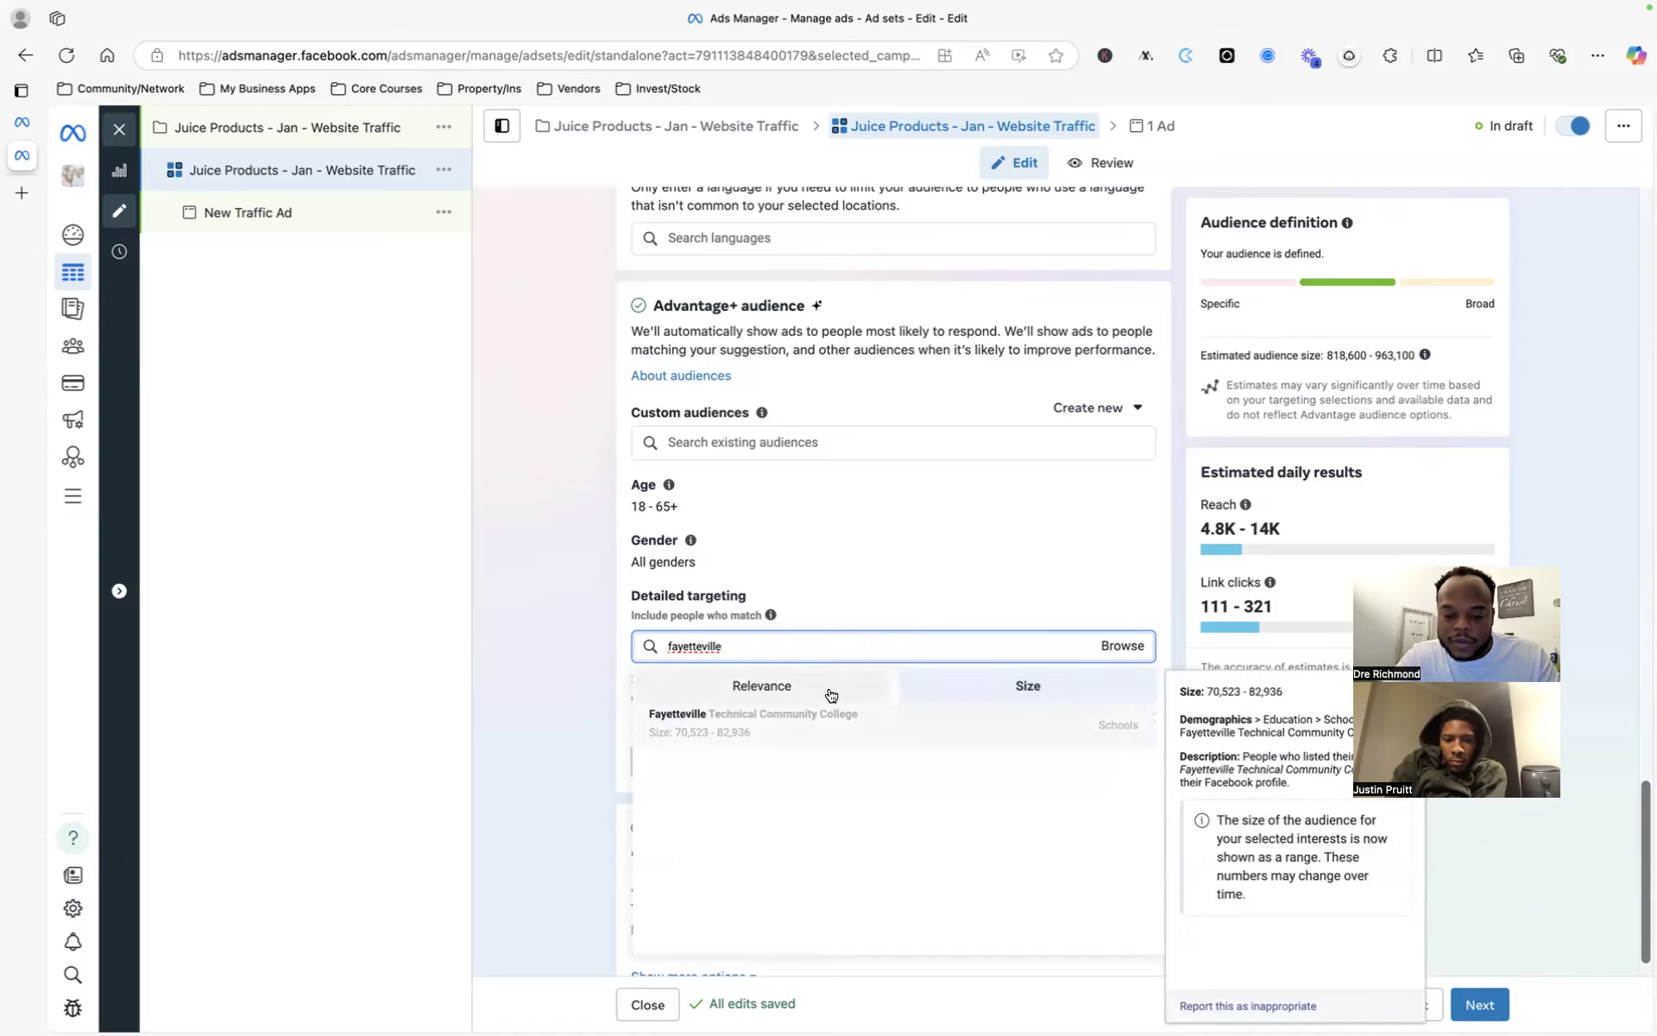
{"action": "type", "text": " state"}
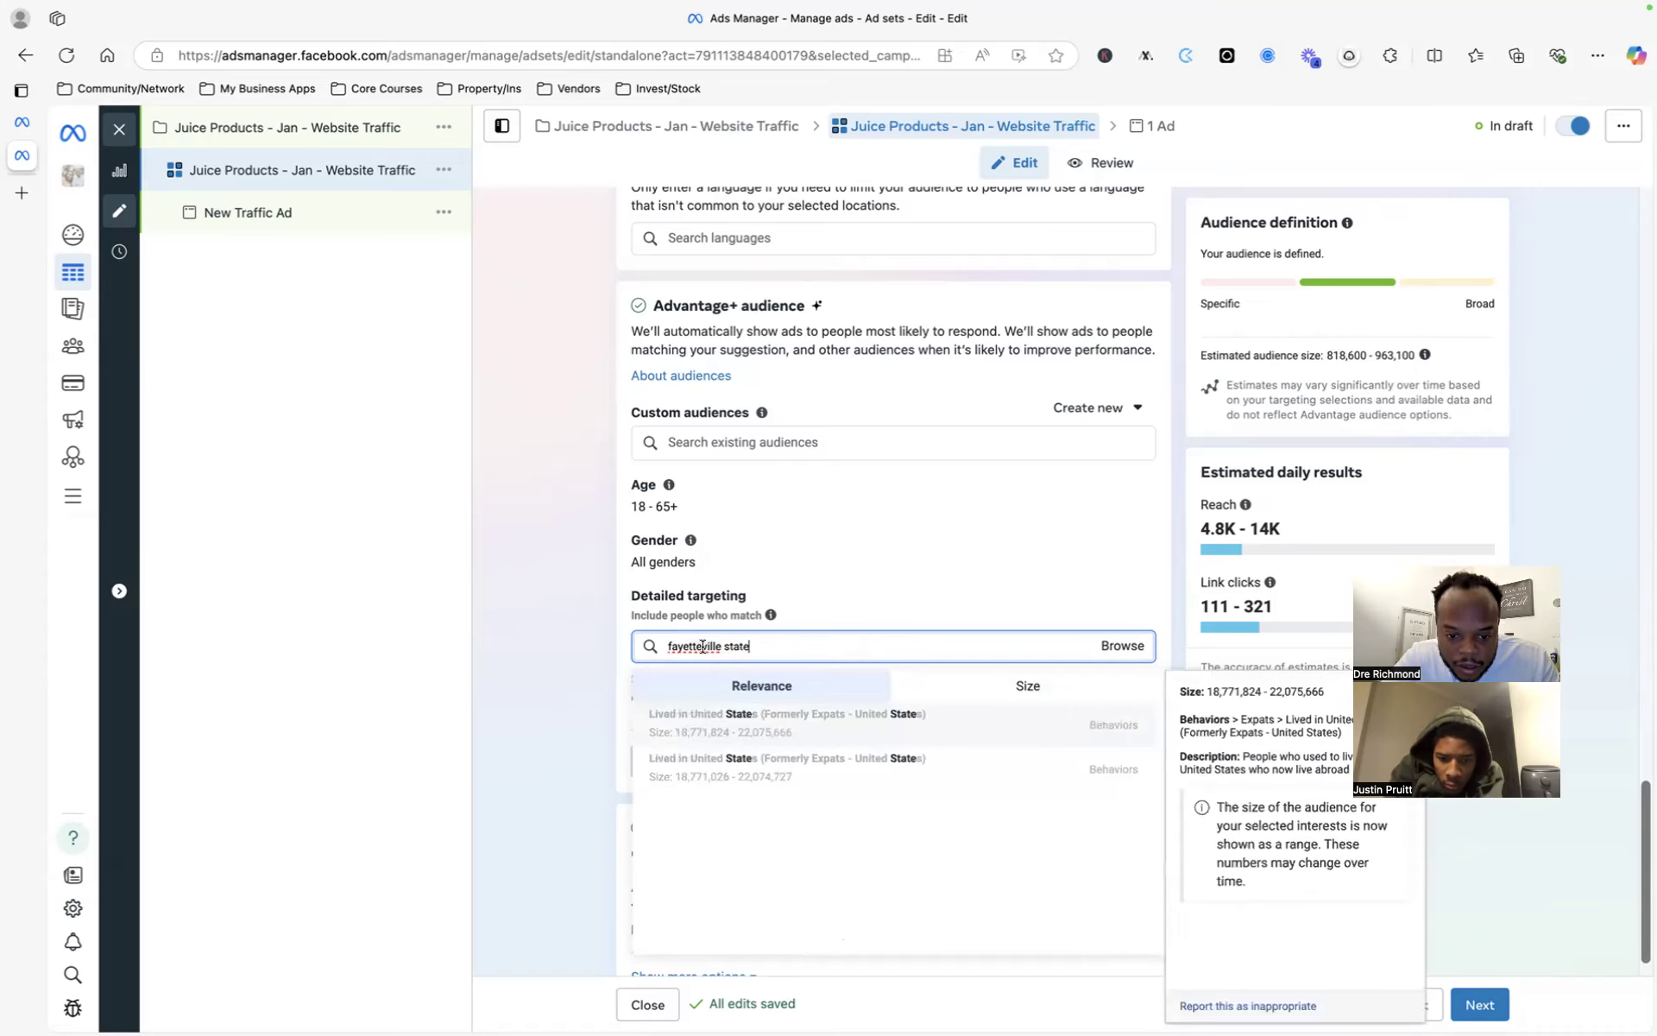
{"action": "left_click", "coordinate": [948, 695]}
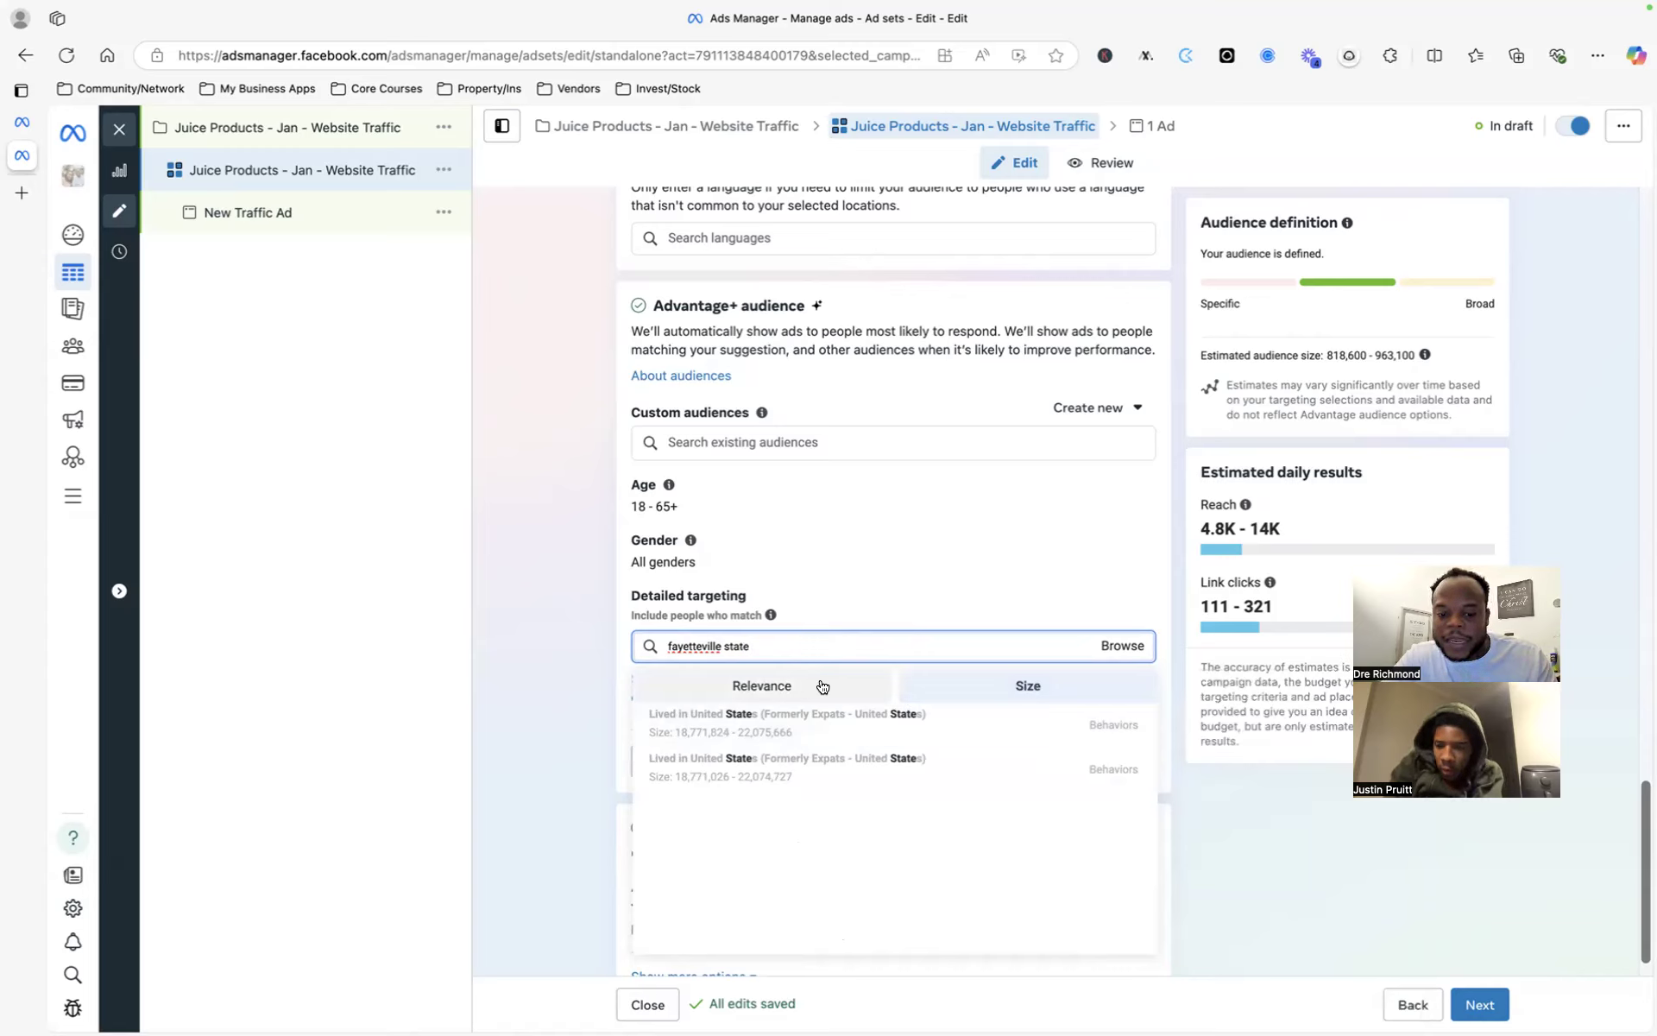
{"action": "left_click", "coordinate": [824, 646]}
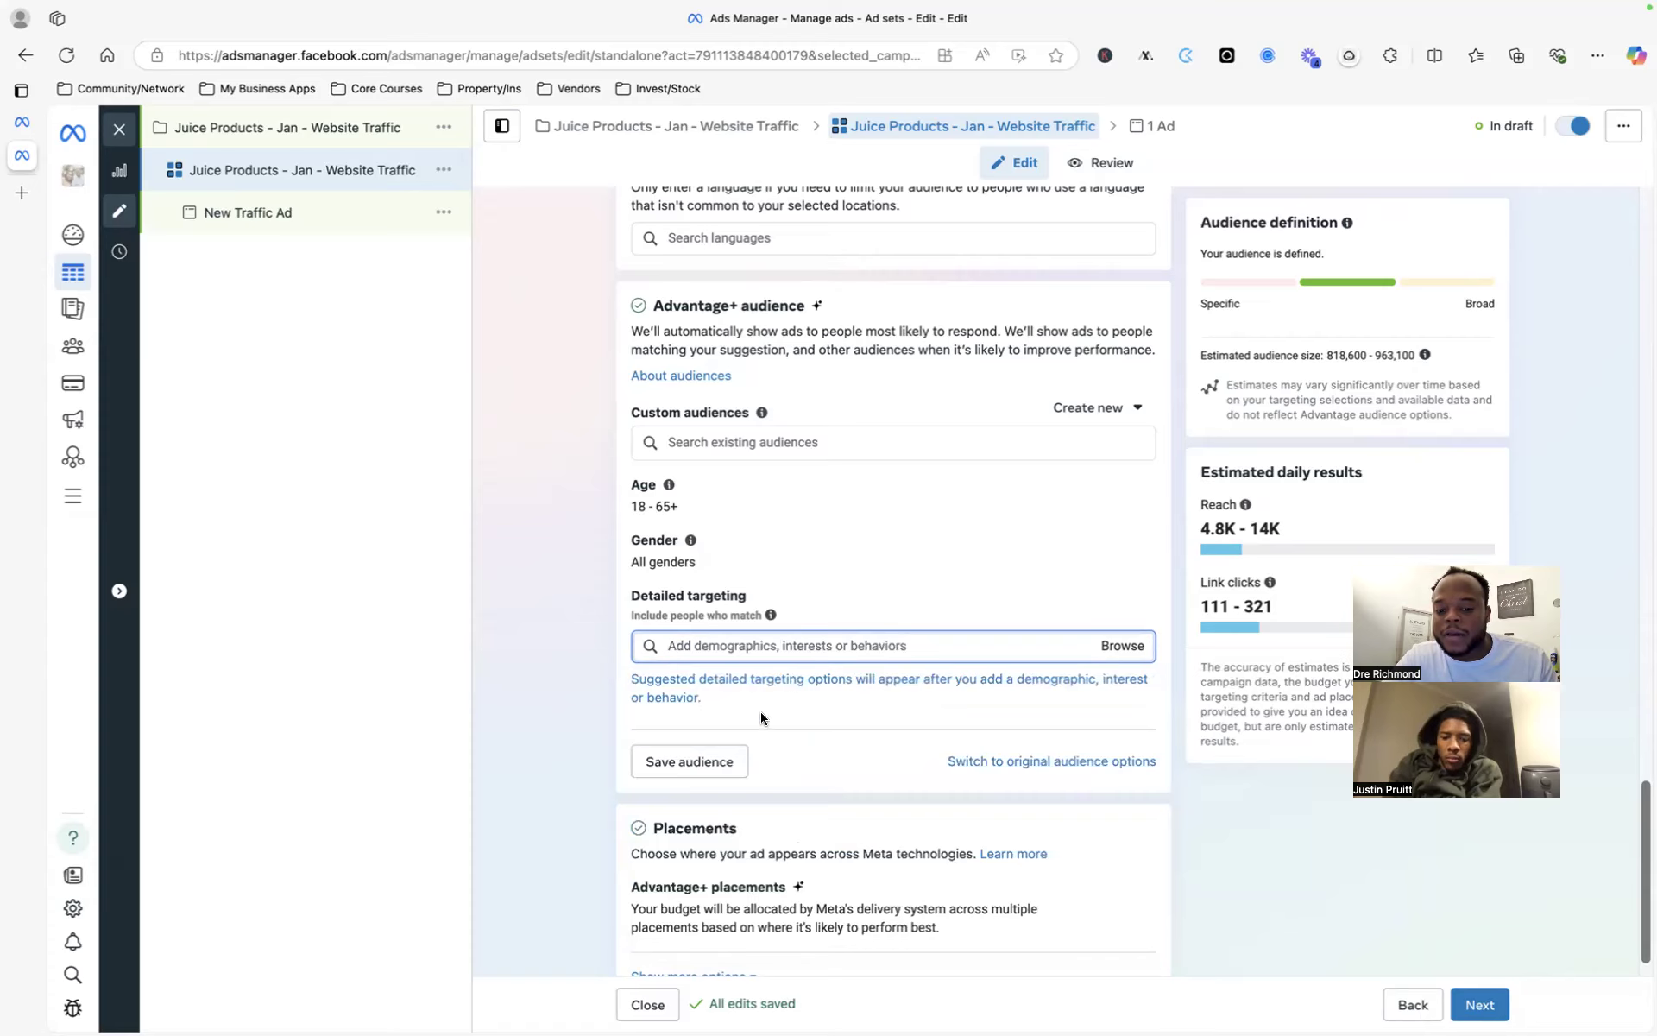
- Switch to original audience options, keeping the original audience instead of Advantage+
{"action": "left_click", "coordinate": [984, 759]}
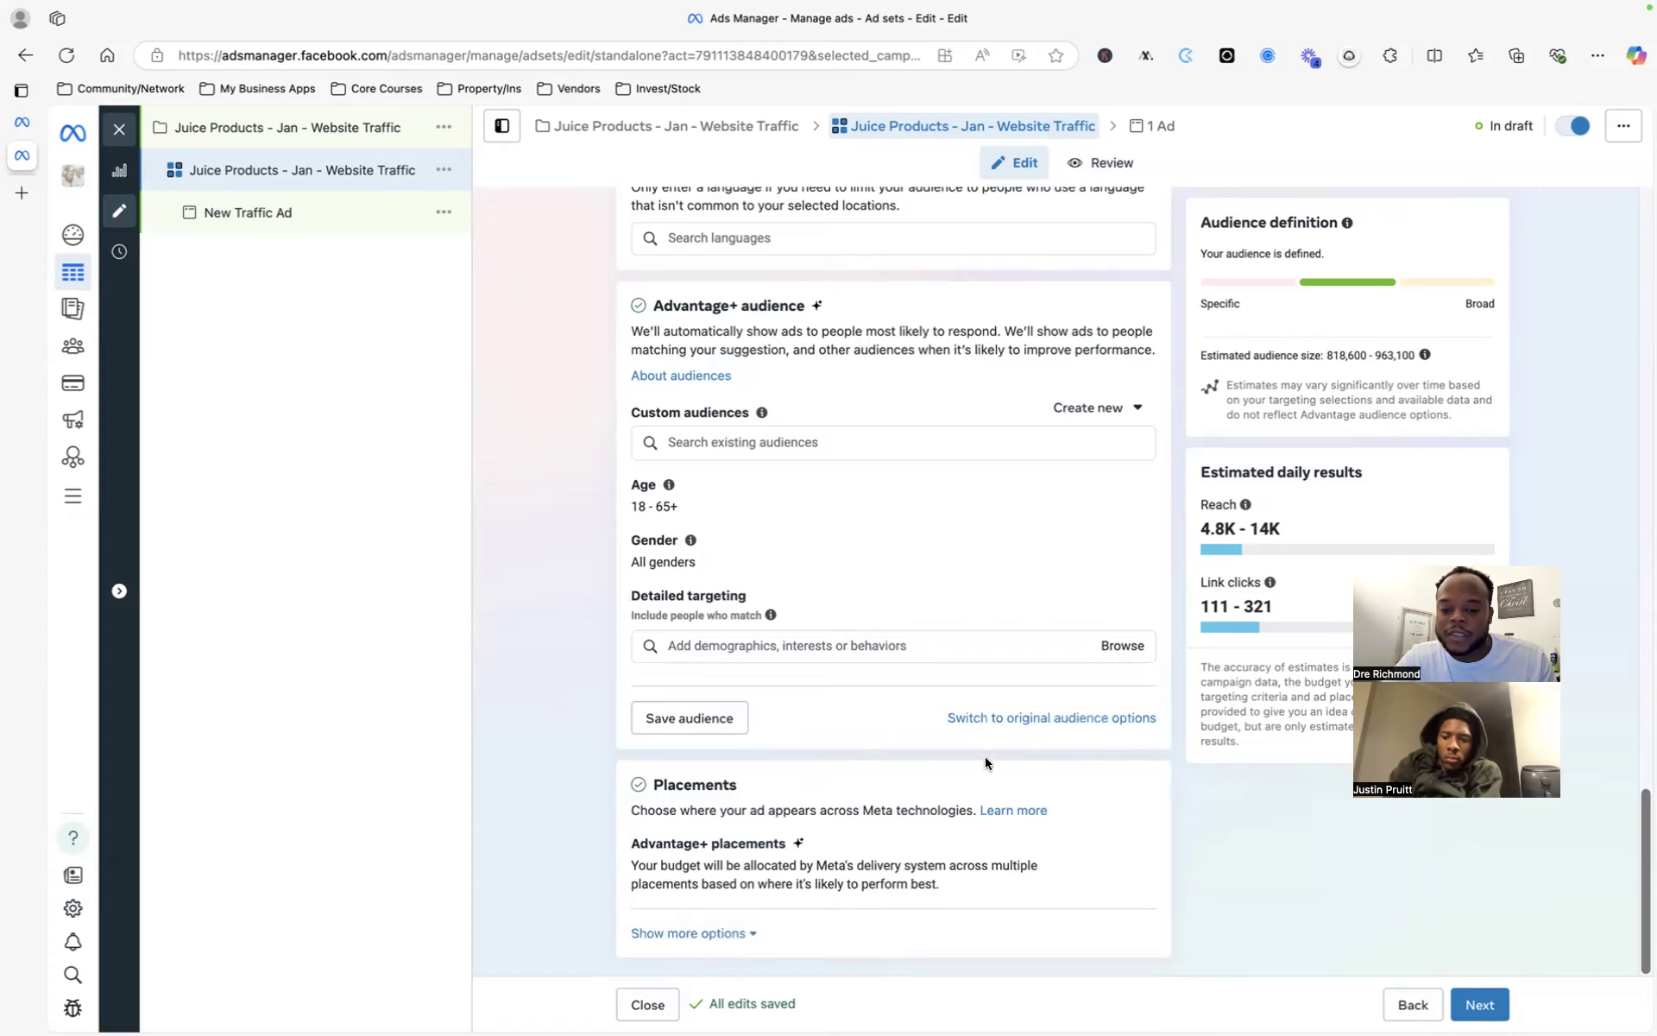
{"action": "left_click", "coordinate": [993, 718]}
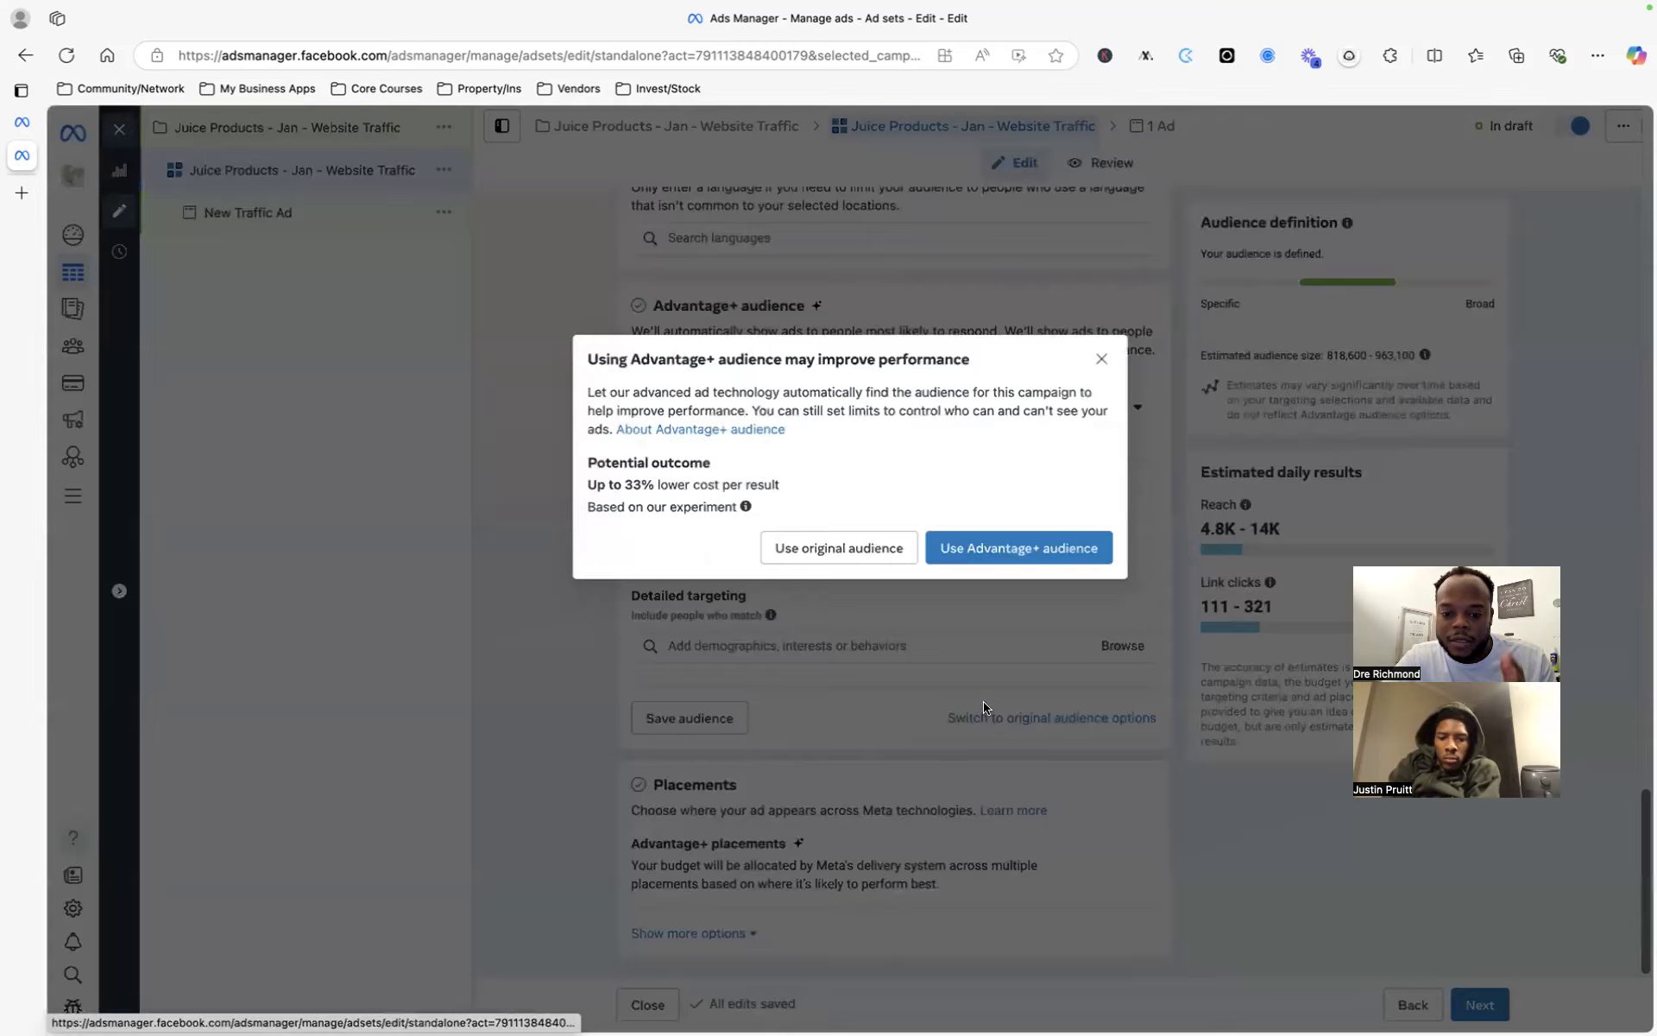
{"action": "left_click", "coordinate": [875, 548]}
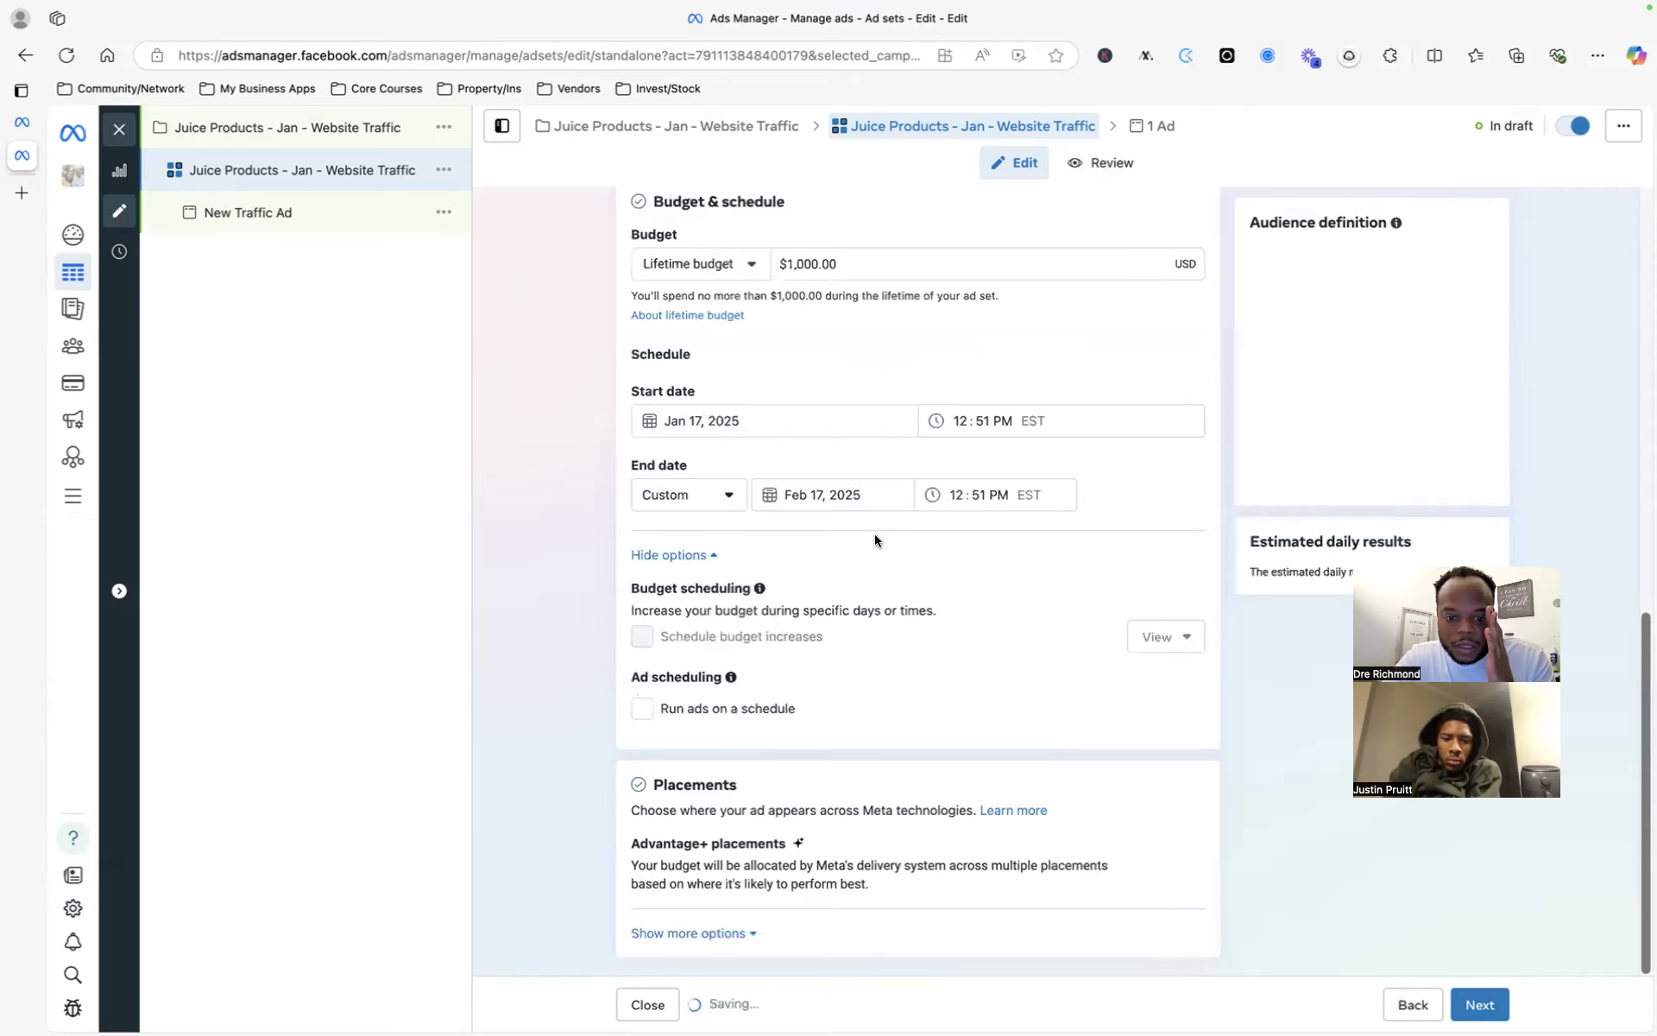
- Review the Audience section, checking custom audiences and confirming Fayetteville, North Carolina +25mi
{"action": "scroll", "coordinate": [908, 599], "scroll_direction": "down", "scroll_amount": 1}
{"action": "scroll", "coordinate": [907, 604], "scroll_direction": "down", "scroll_amount": 5}
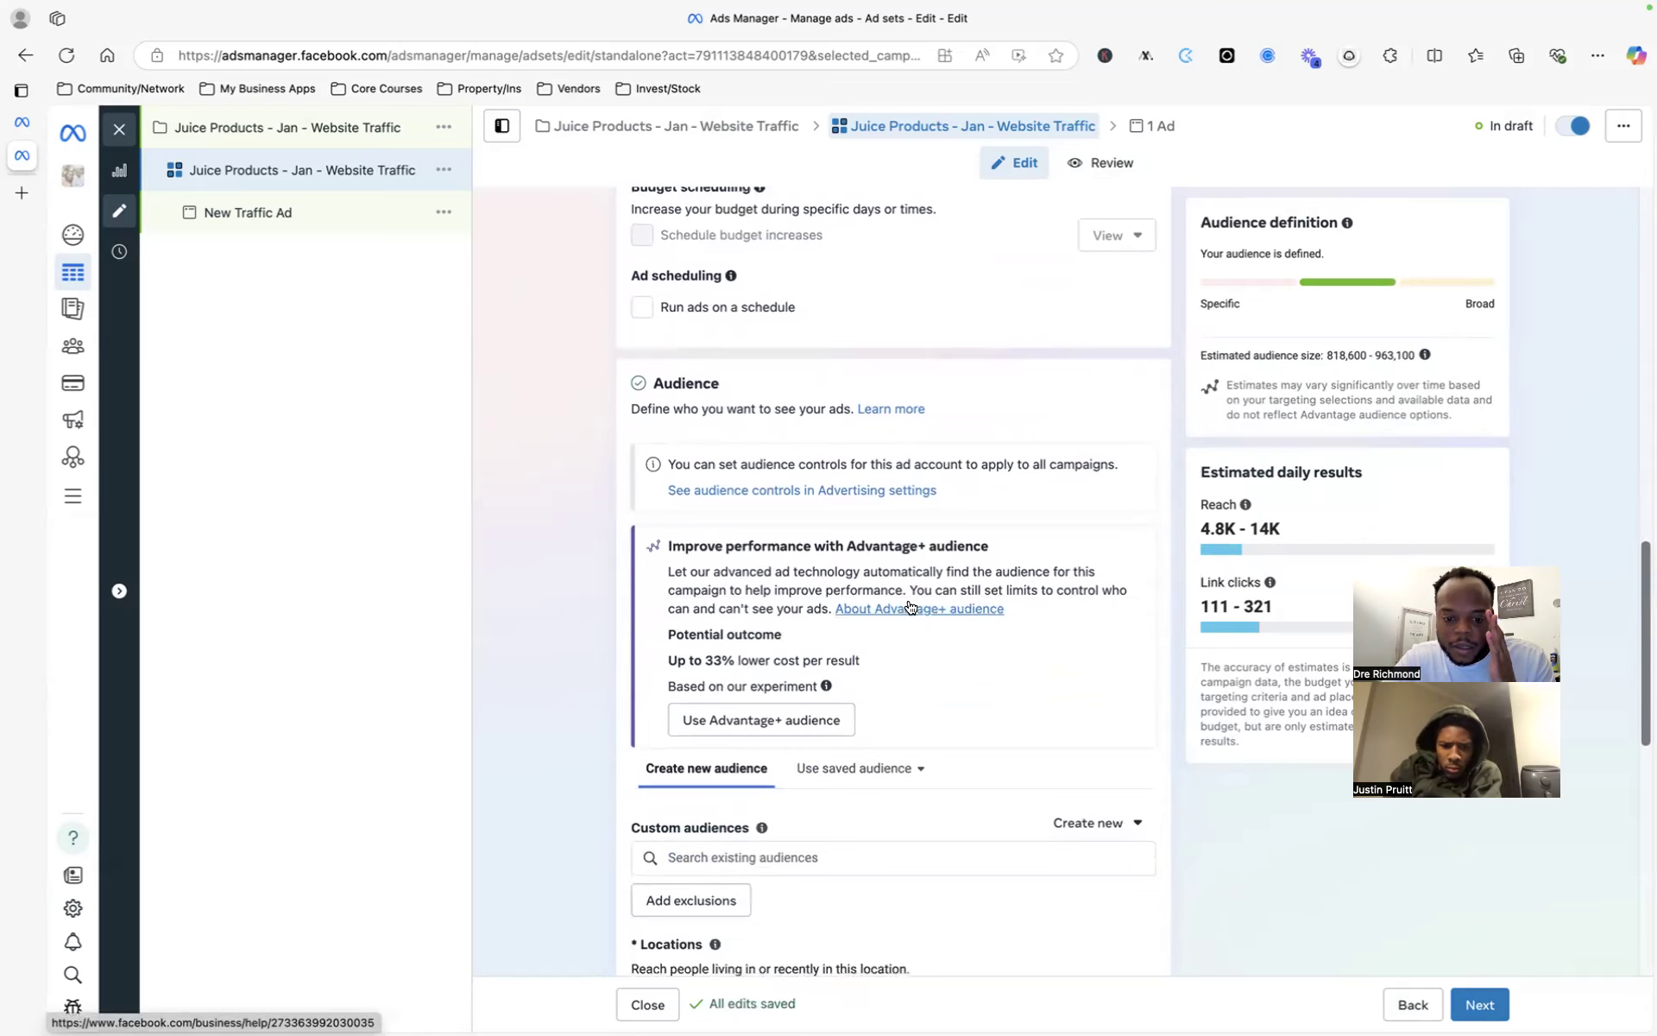
{"action": "scroll", "coordinate": [910, 607], "scroll_direction": "down", "scroll_amount": 3}
{"action": "left_click", "coordinate": [807, 561]}
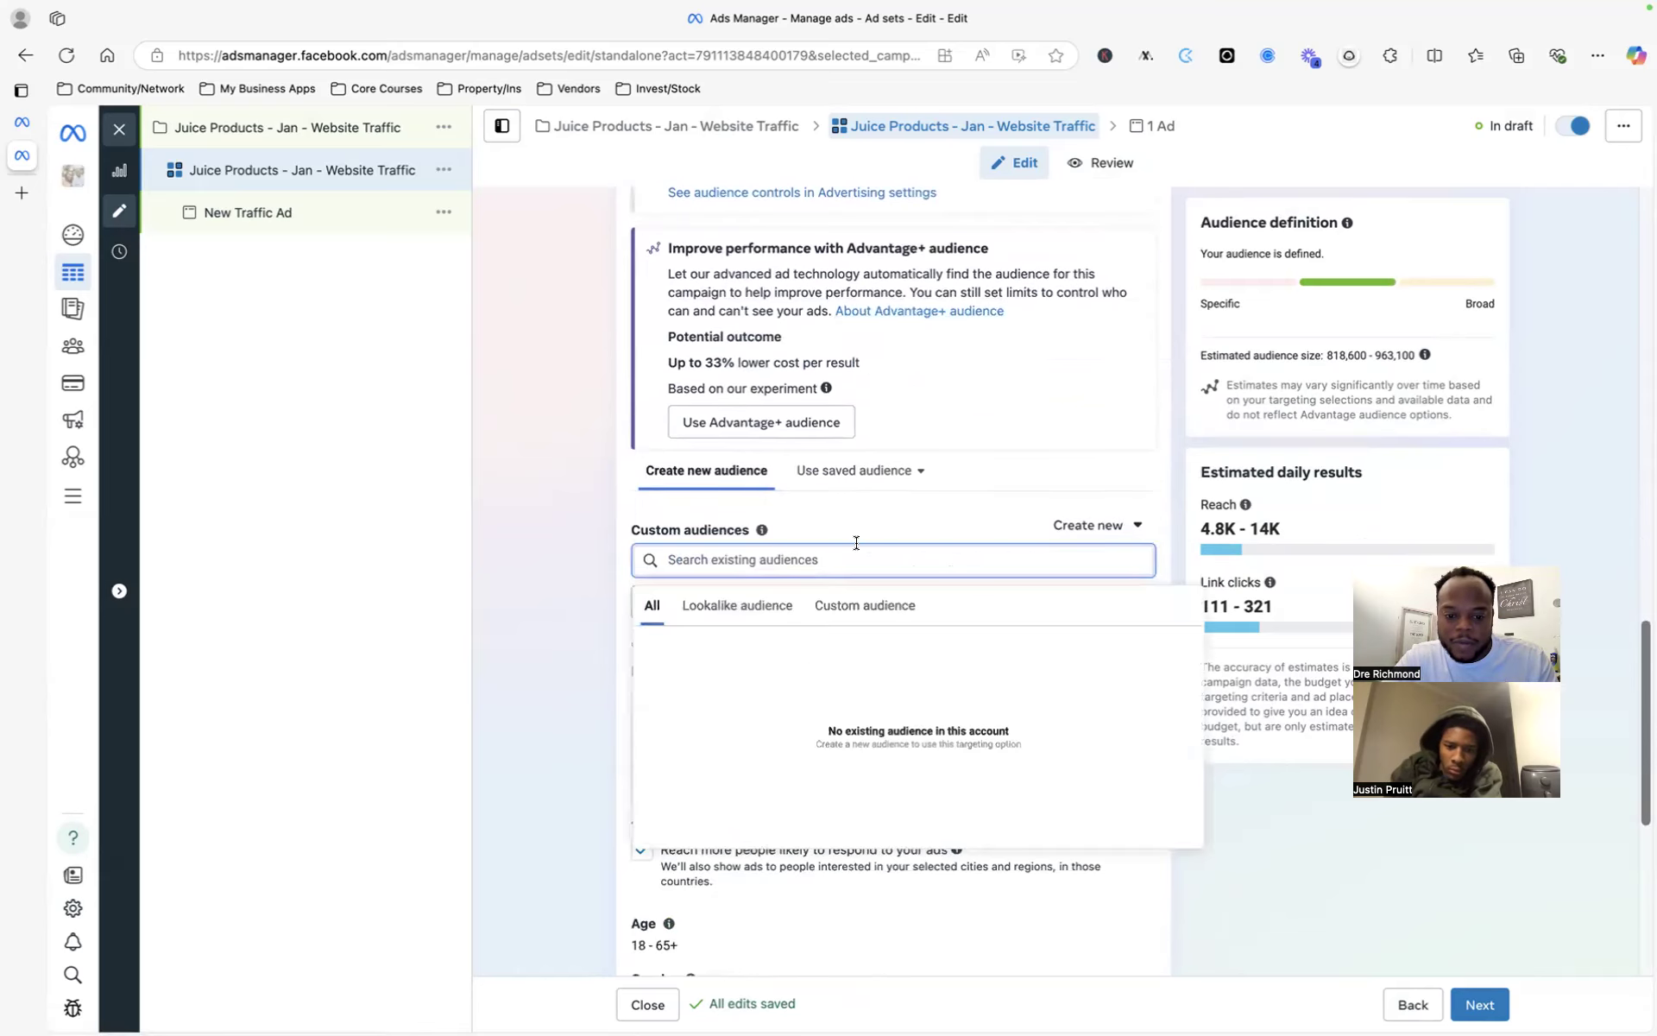
{"action": "scroll", "coordinate": [589, 621], "scroll_direction": "down", "scroll_amount": 4}
{"action": "left_click", "coordinate": [589, 621]}
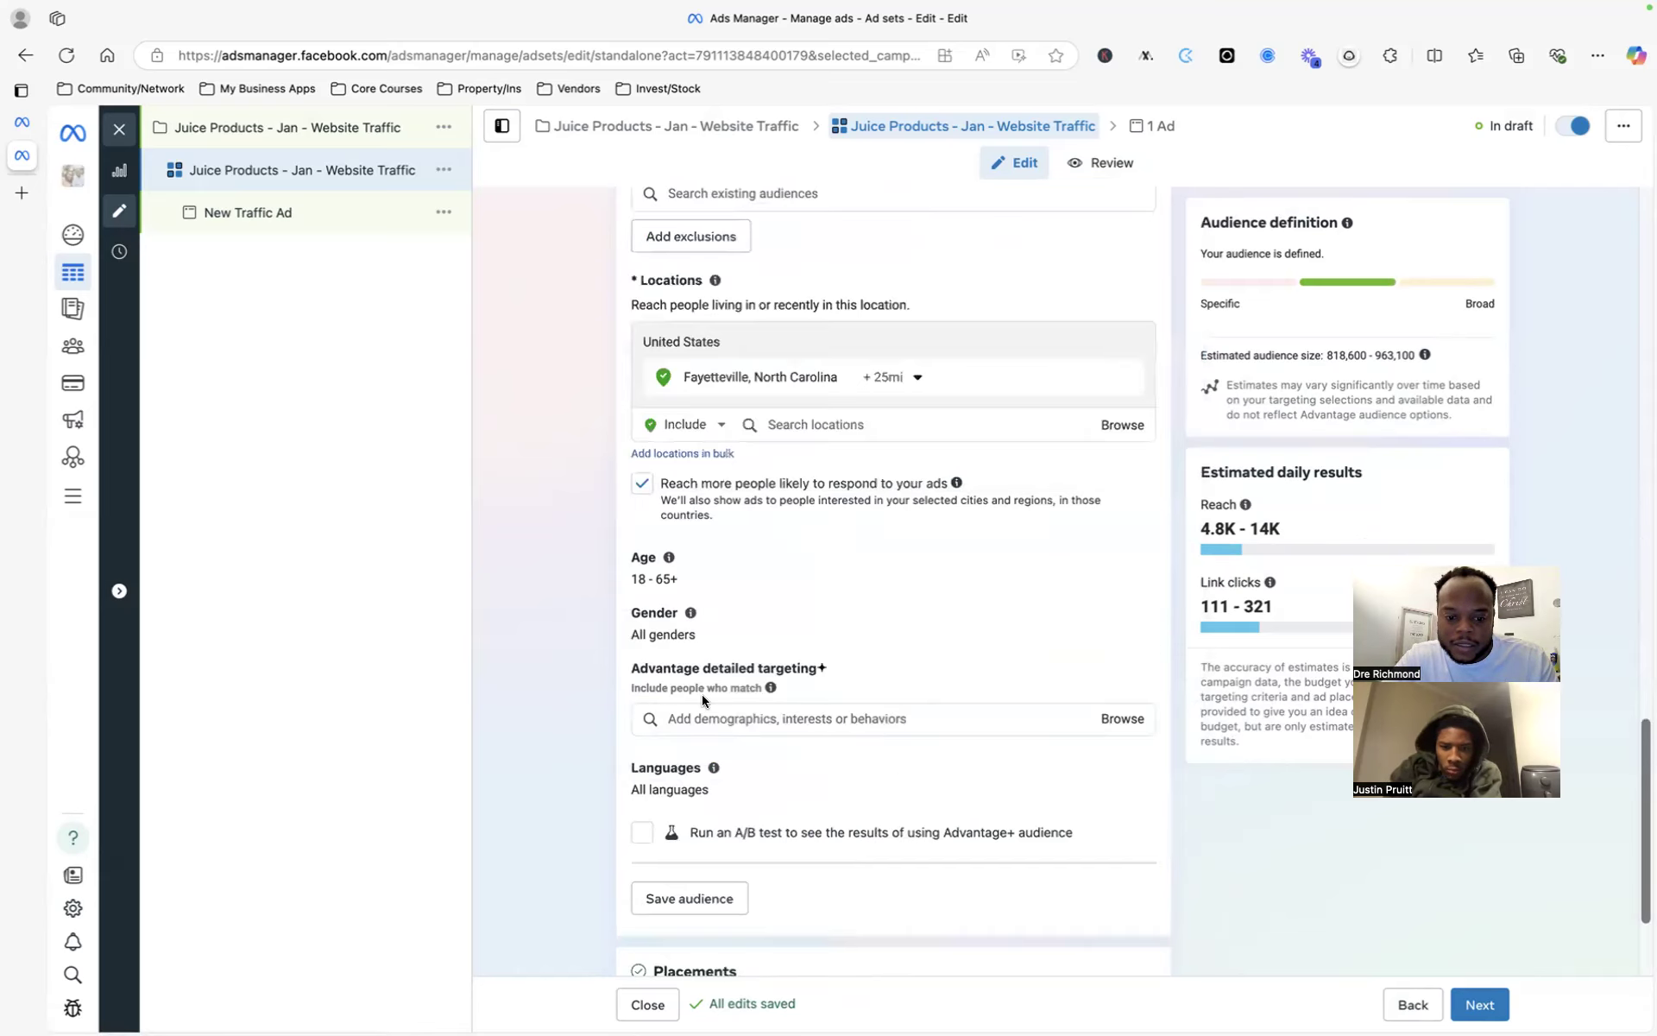
{"action": "scroll", "coordinate": [715, 714], "scroll_direction": "up", "scroll_amount": 1}
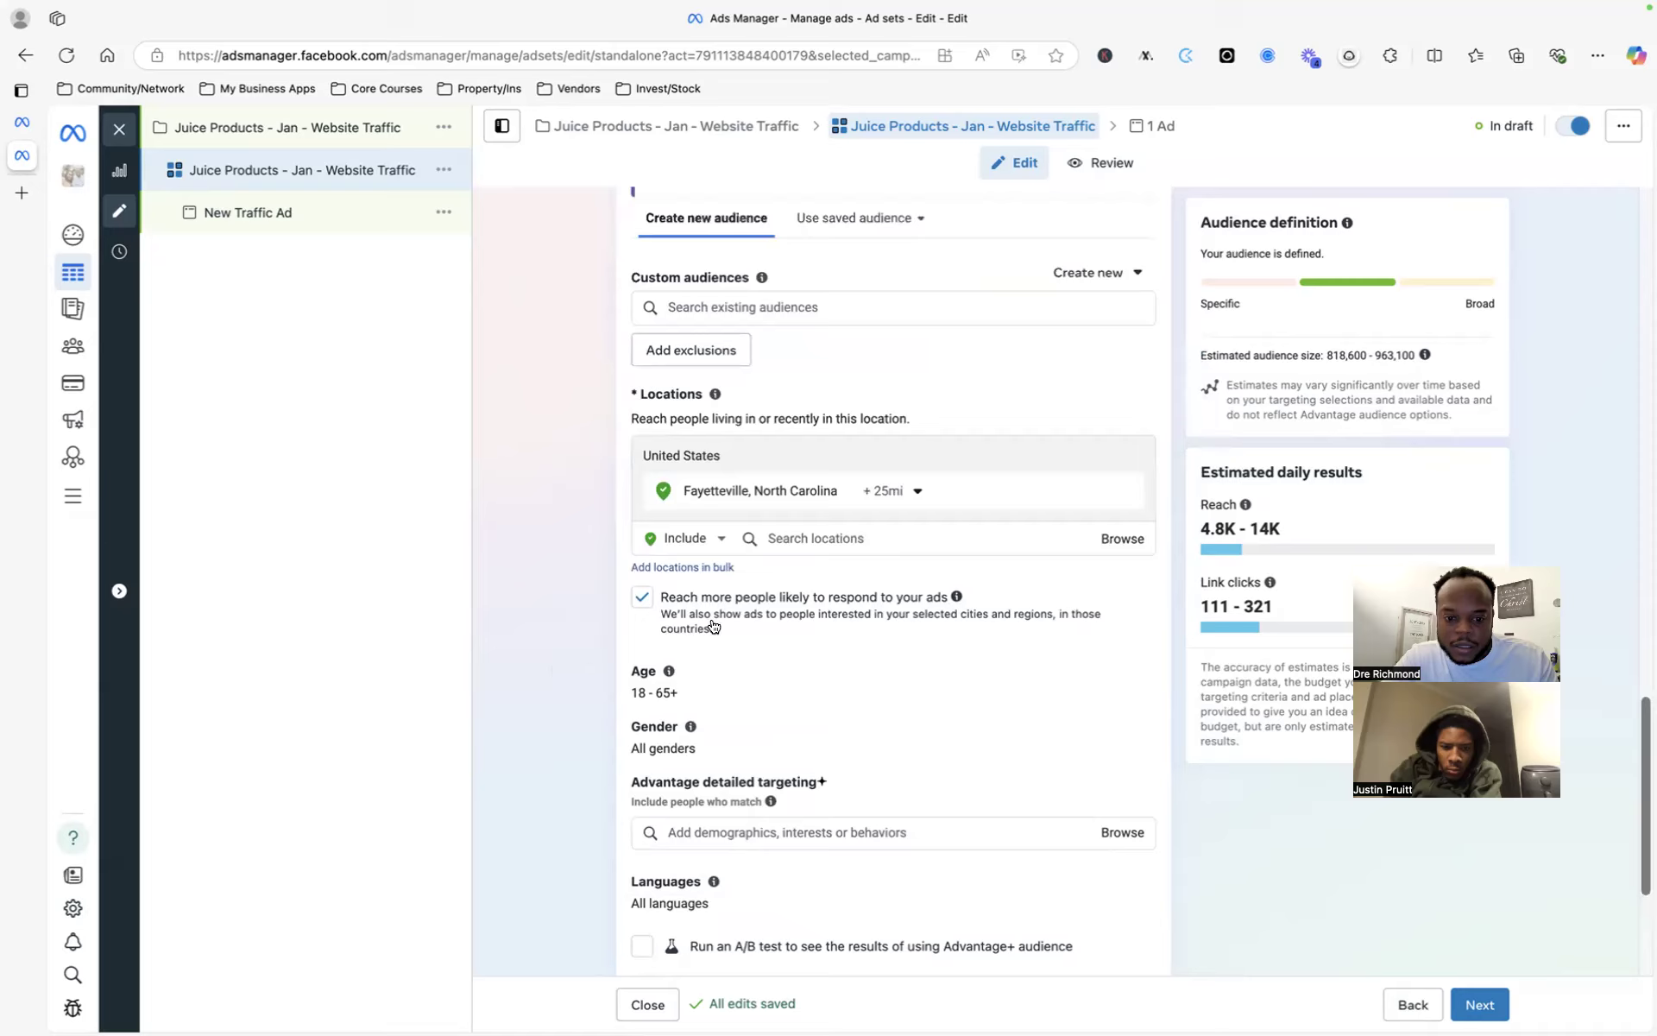
{"action": "scroll", "coordinate": [867, 630], "scroll_direction": "up", "scroll_amount": 1}
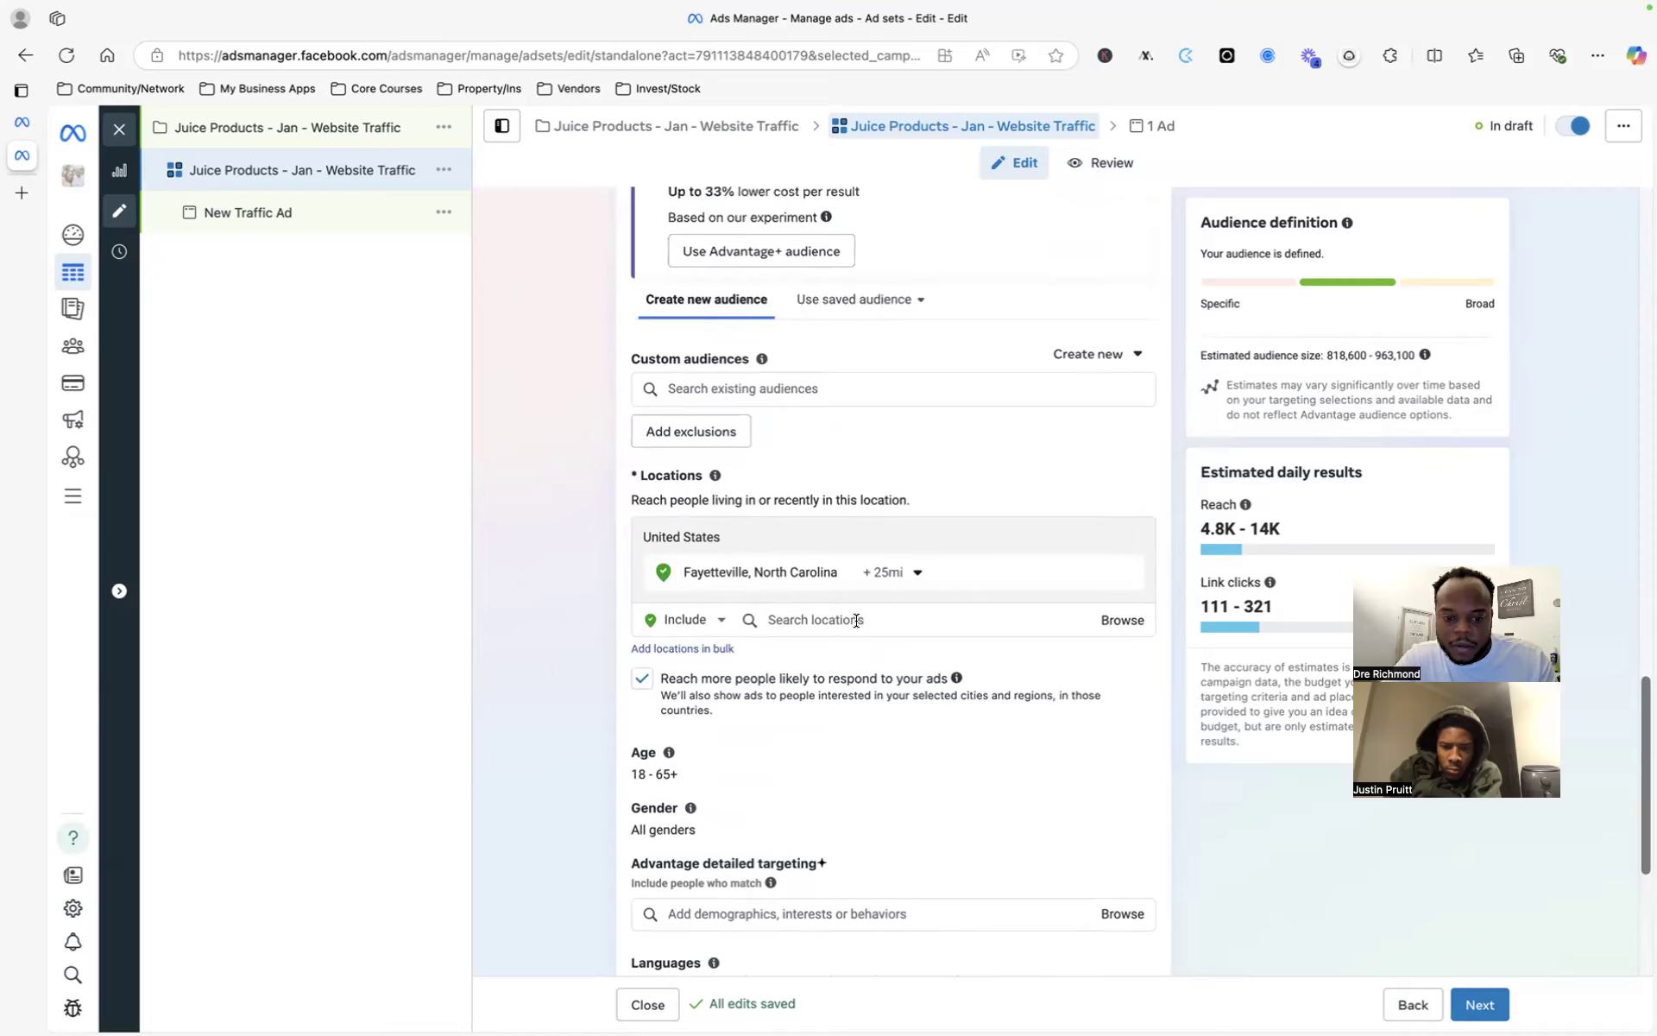
{"action": "scroll", "coordinate": [859, 647], "scroll_direction": "down", "scroll_amount": 3}
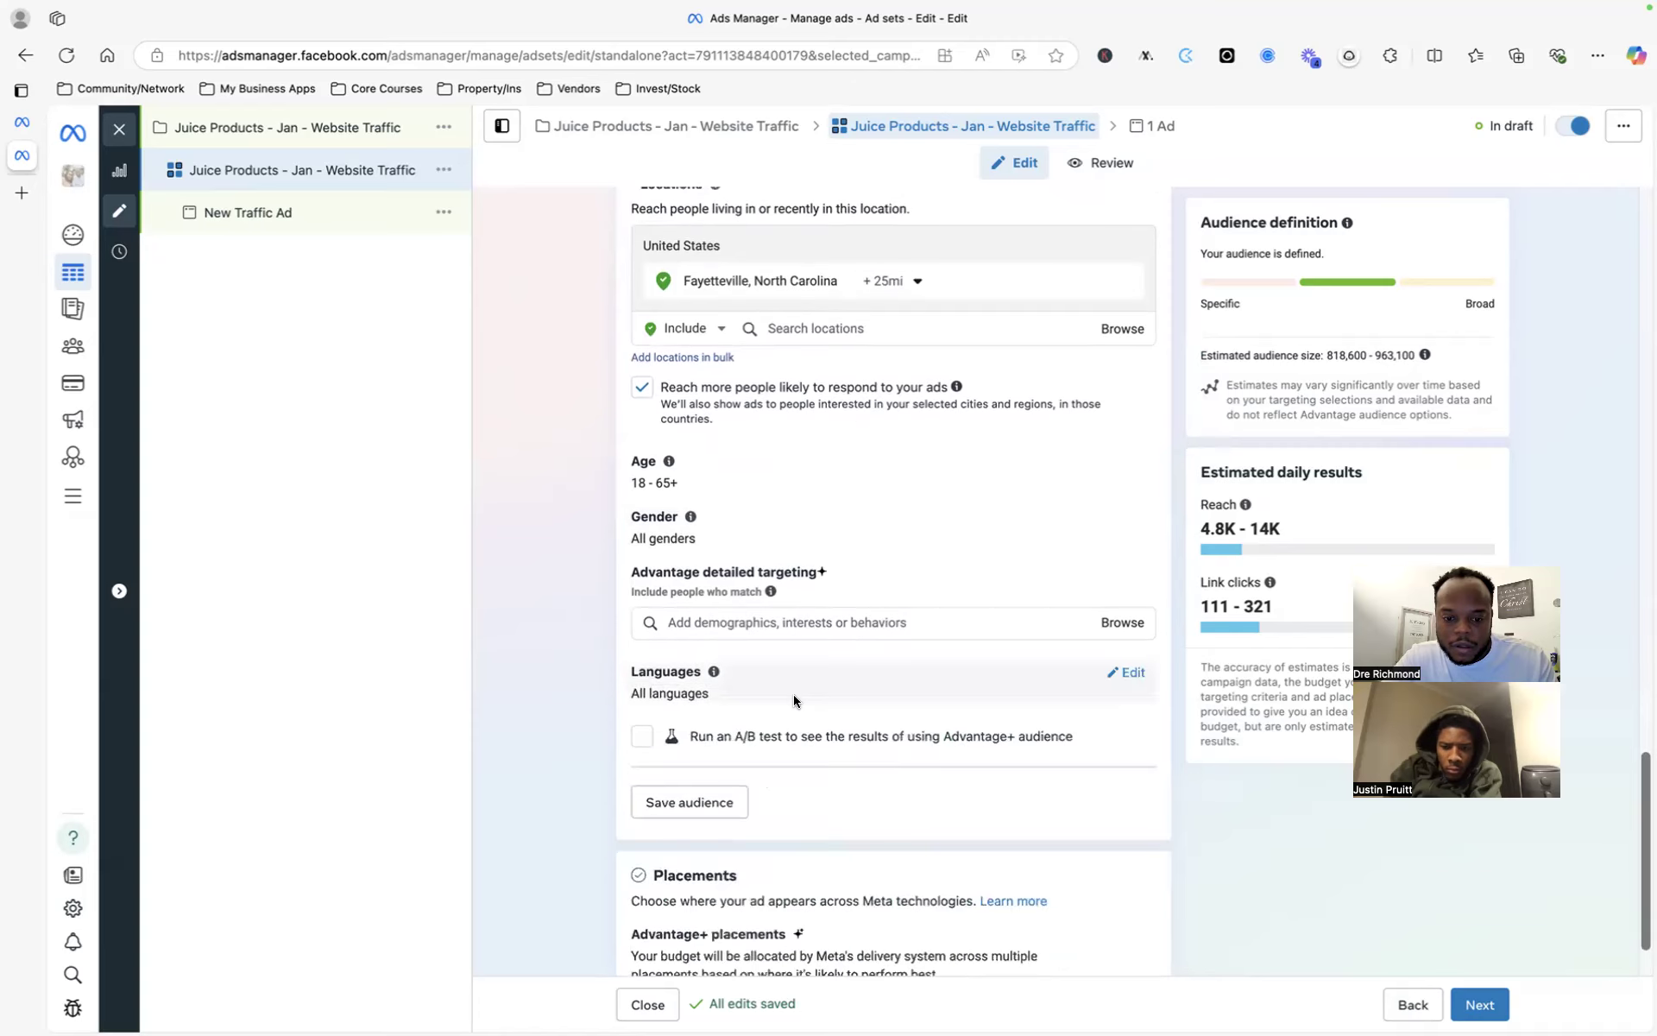
{"action": "left_click", "coordinate": [766, 625]}
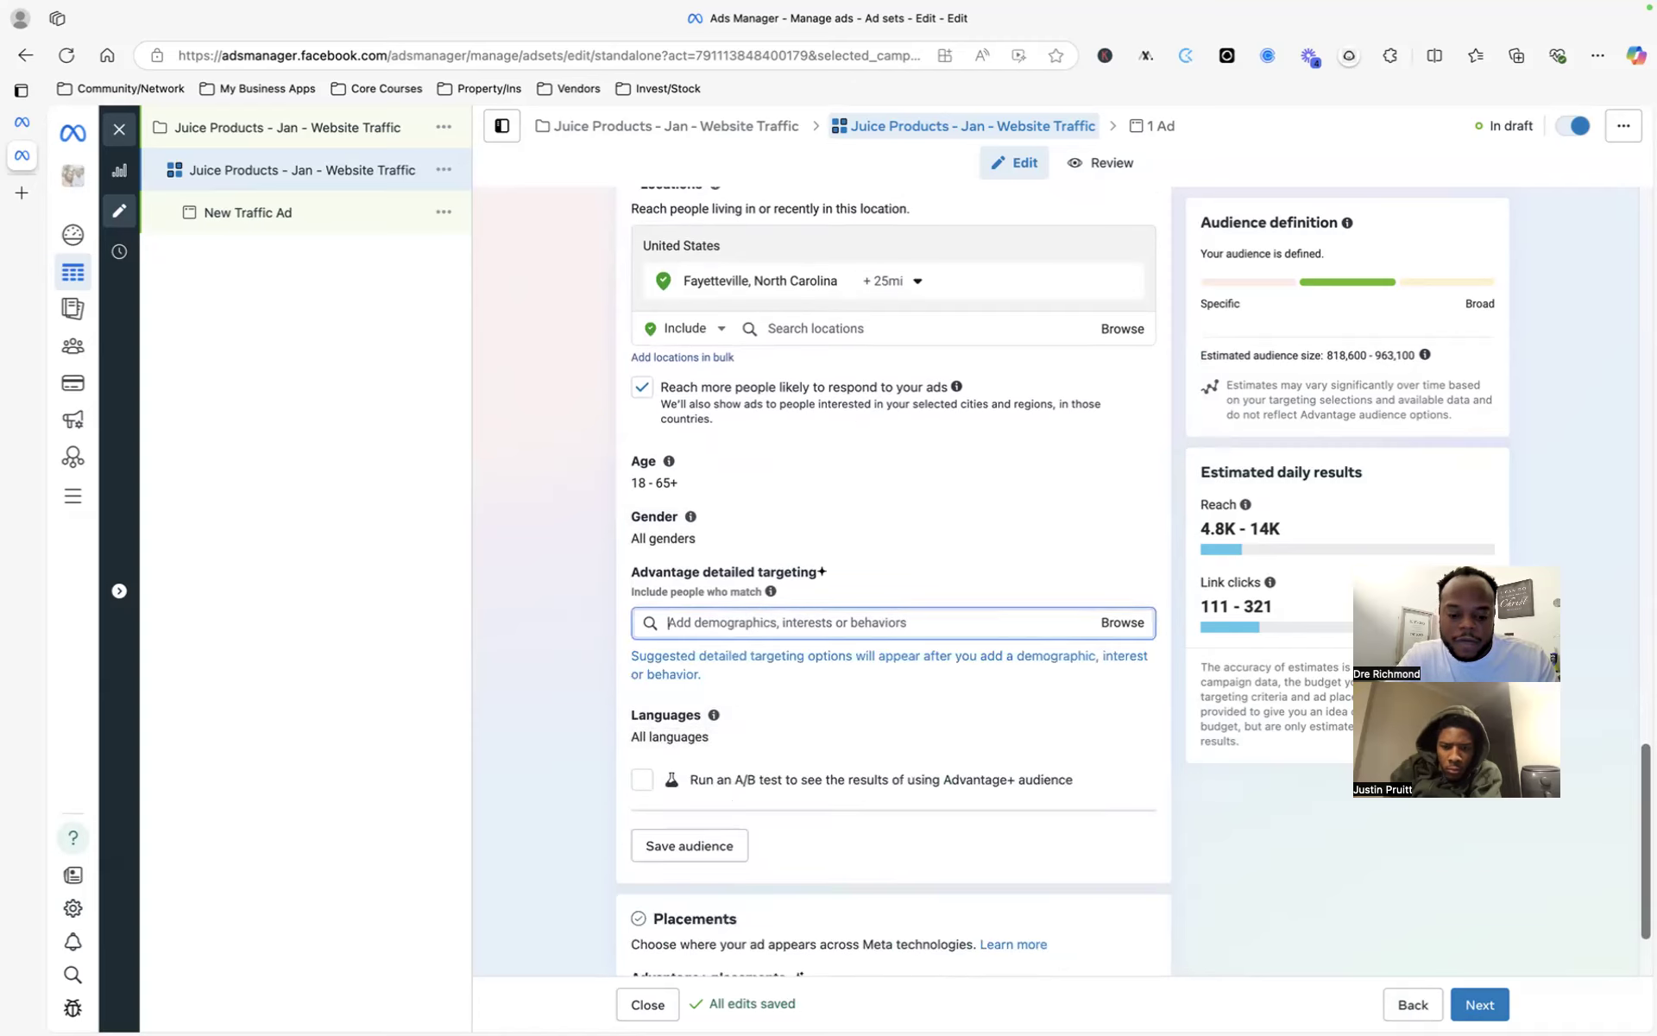
{"action": "type", "text": "fayettevi"}
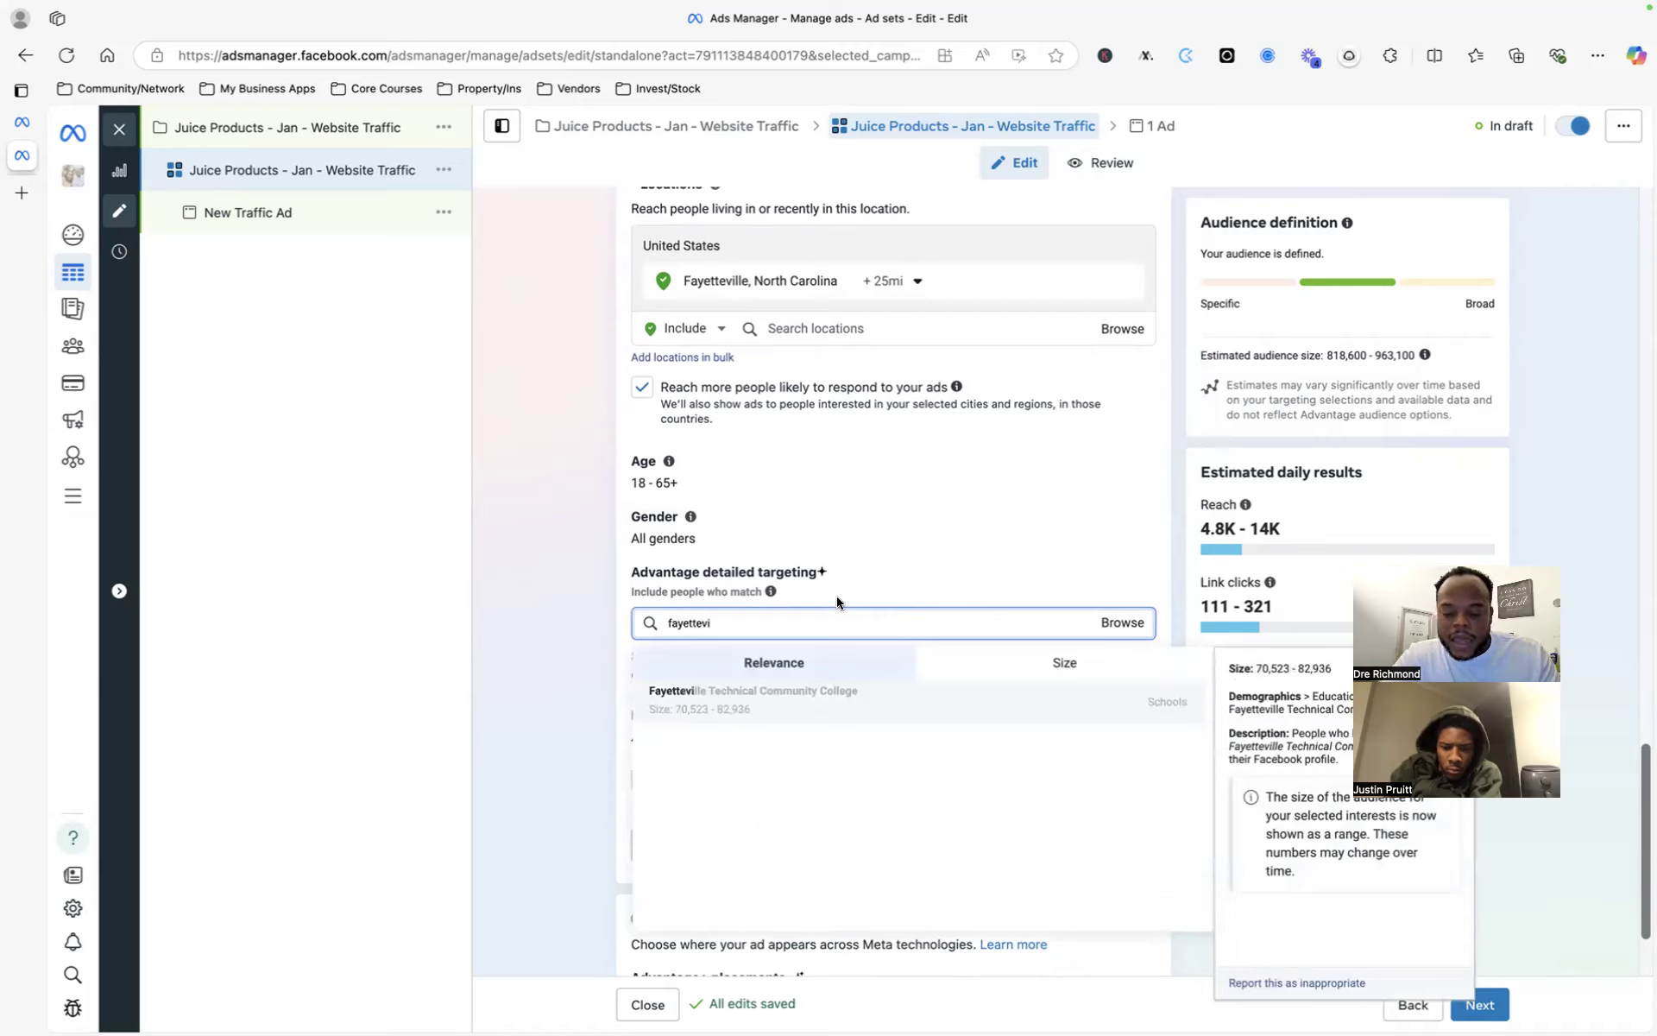
{"action": "key", "text": "BackSpace"}
{"action": "key", "text": "BackSpace"}
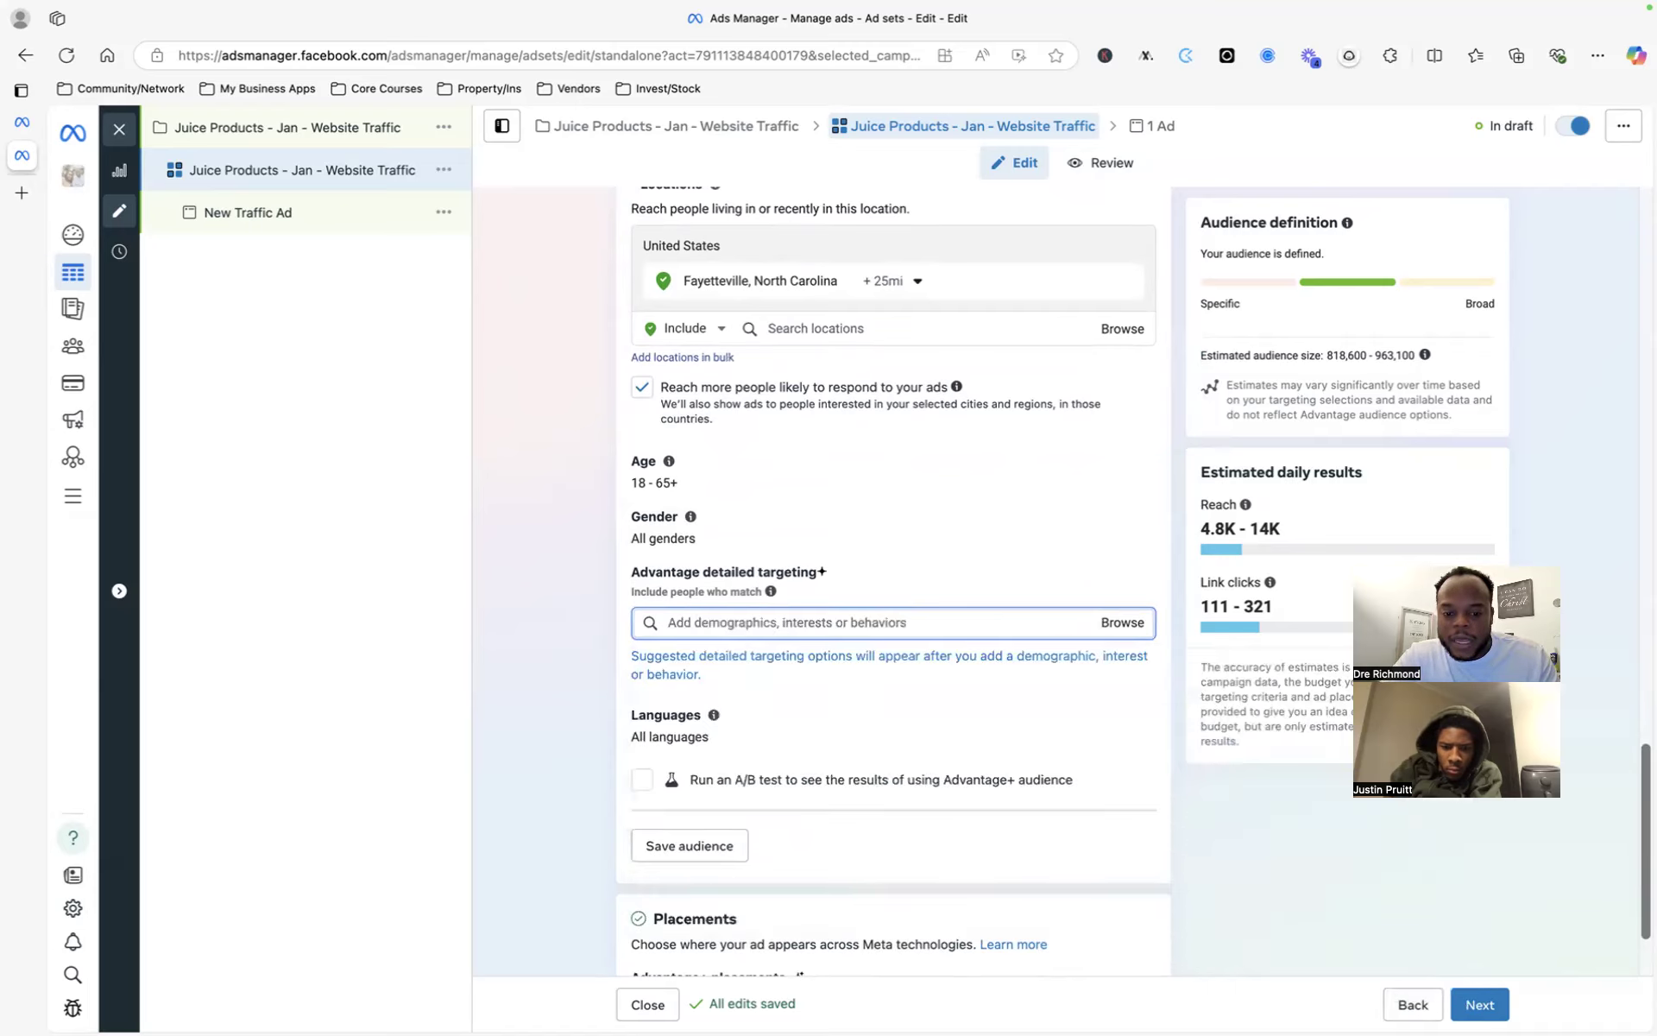
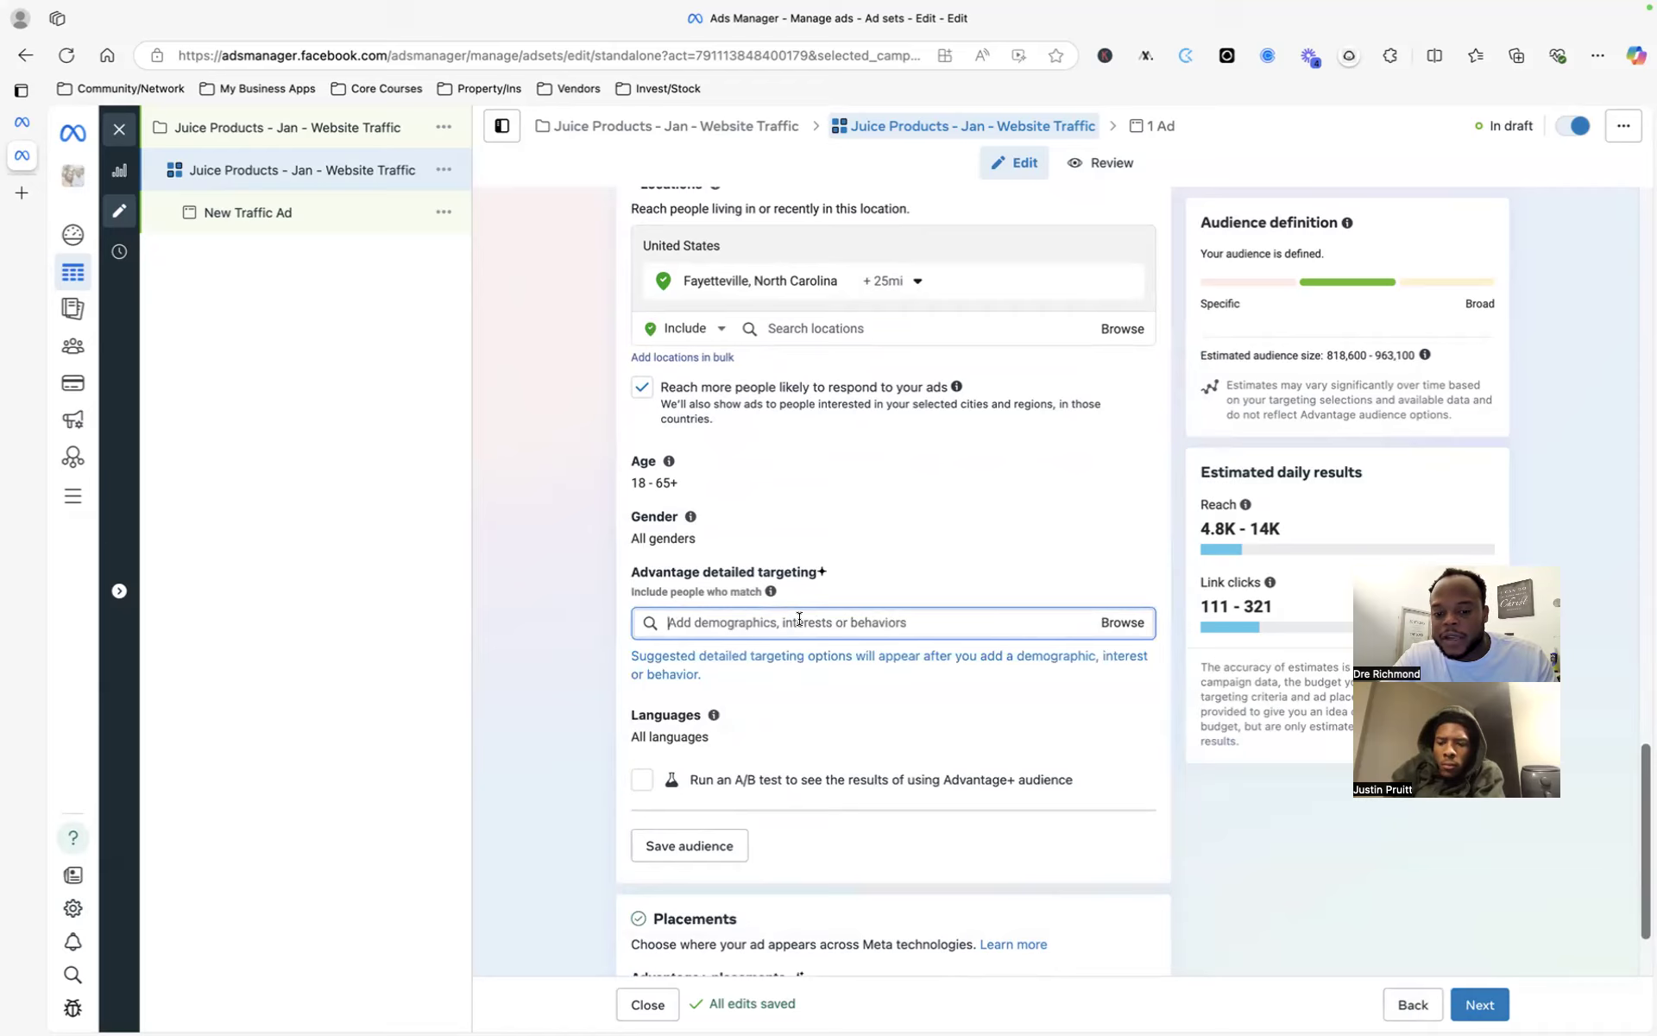
- Expand the Placements extra options to show the Brand safety and suitability settings
{"action": "left_click", "coordinate": [583, 542]}
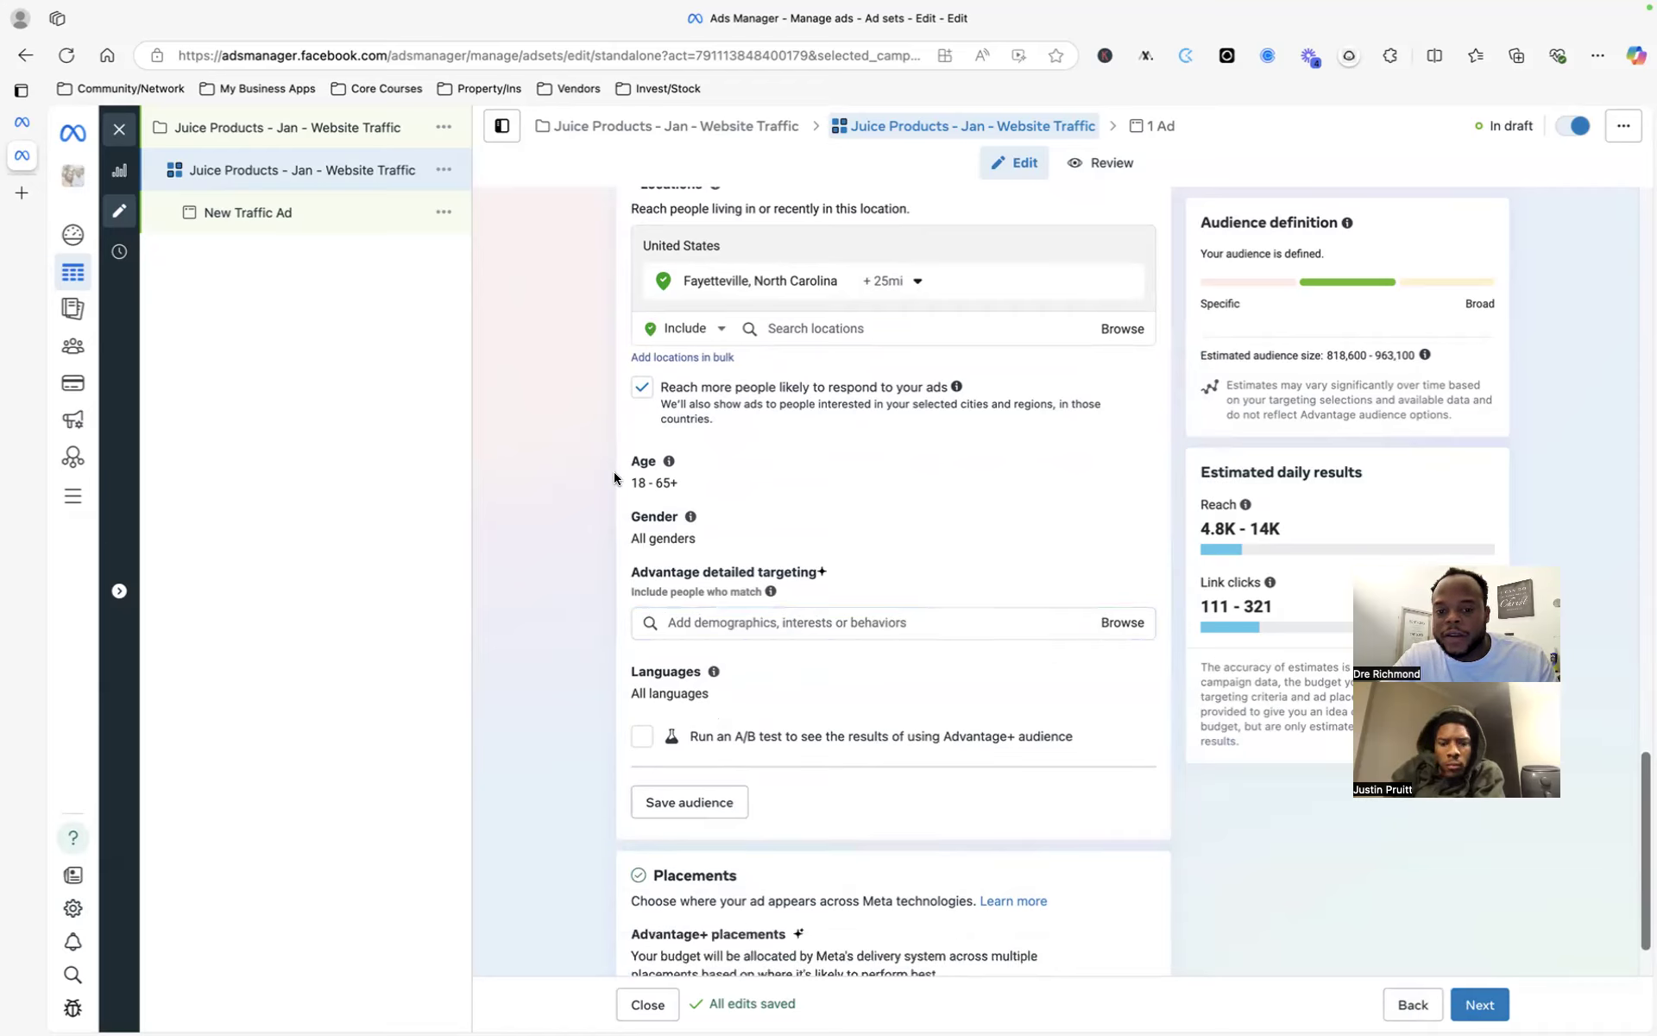
{"action": "scroll", "coordinate": [614, 477], "scroll_direction": "down", "scroll_amount": 1}
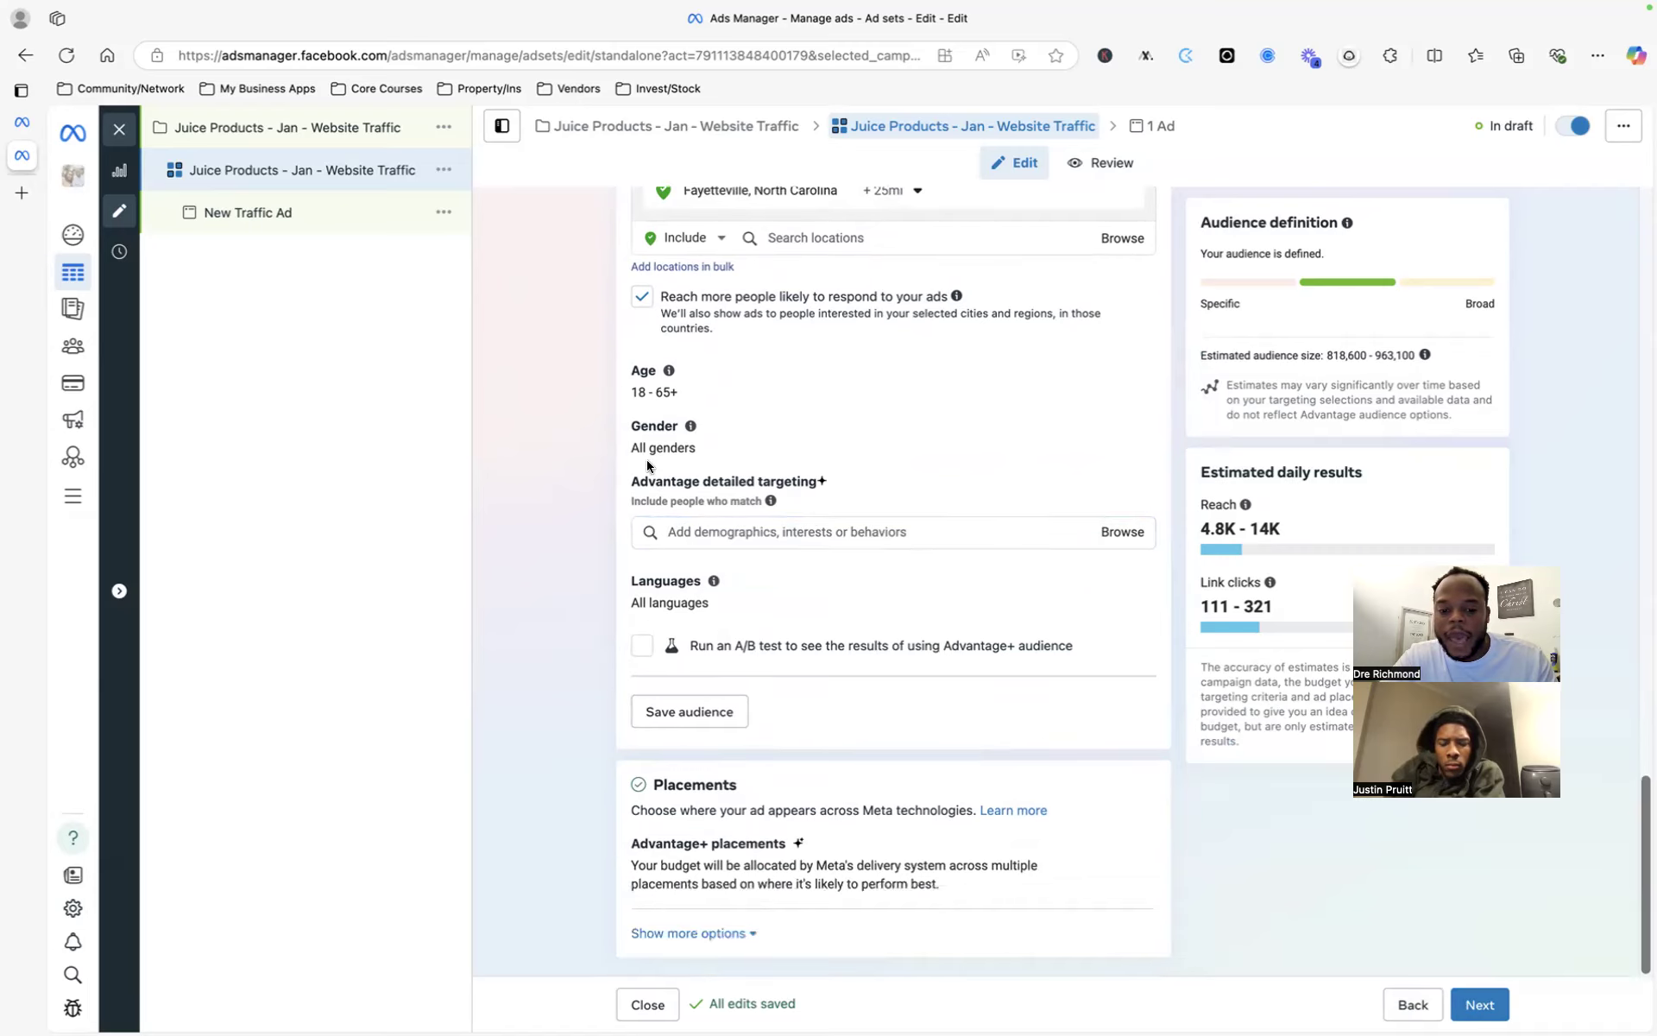
{"action": "left_click", "coordinate": [734, 932]}
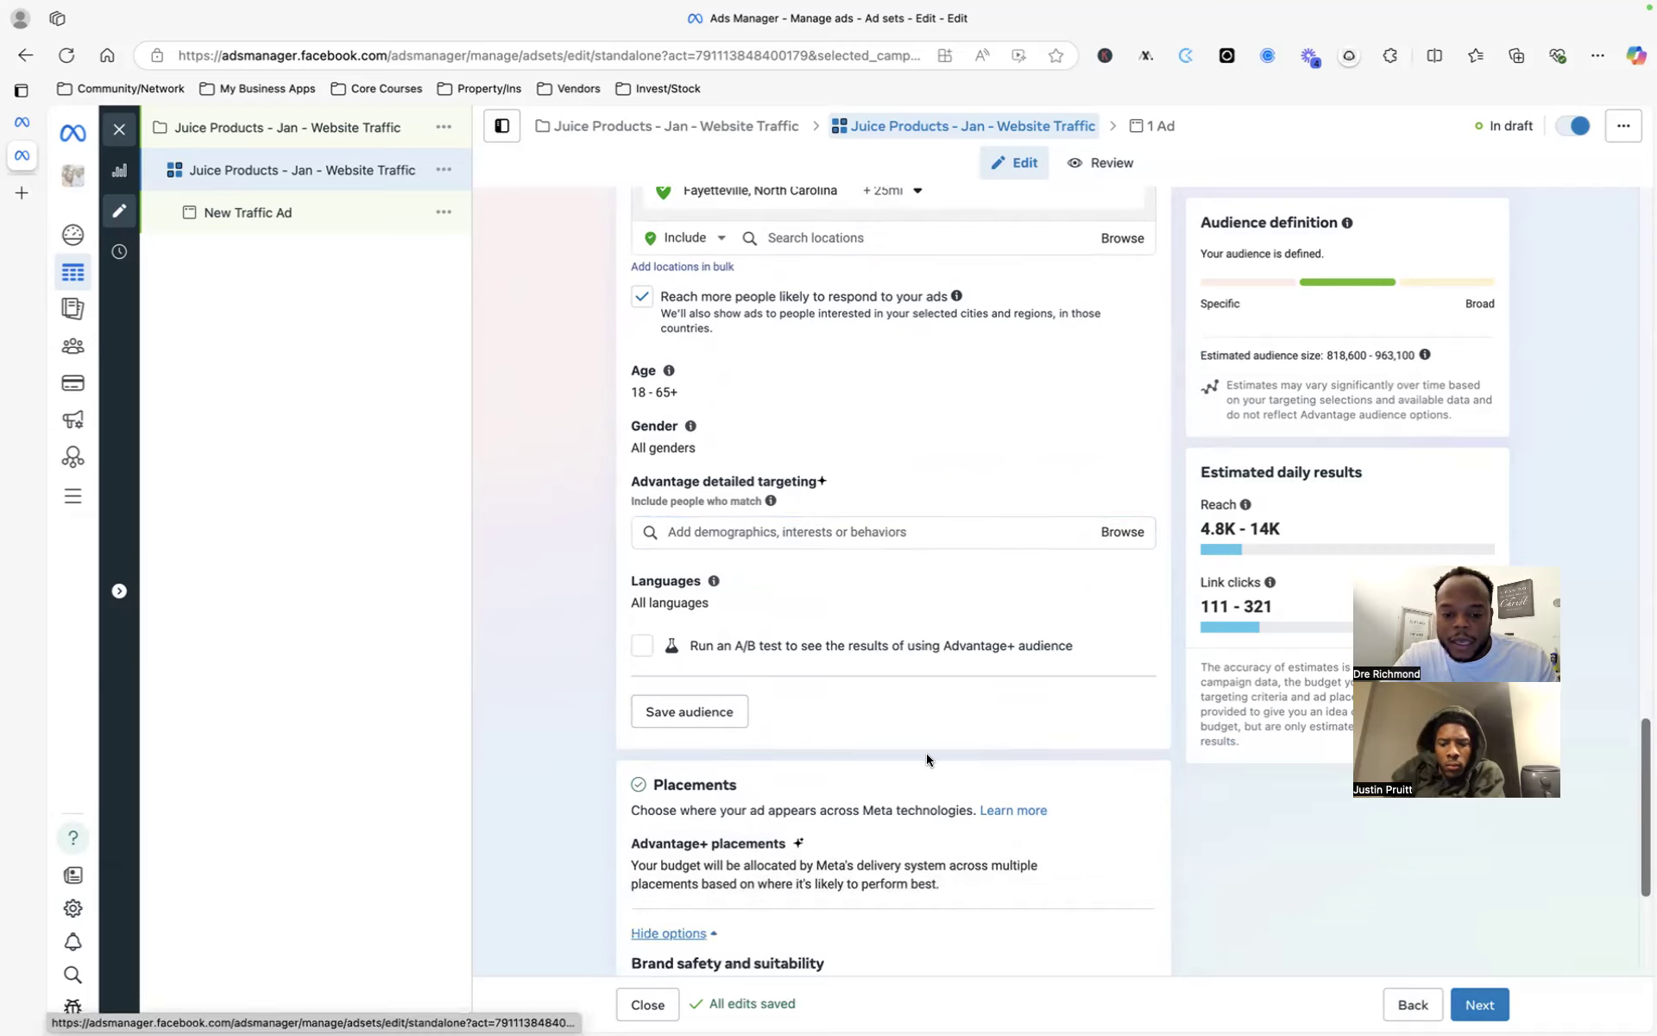
- Collapse the extra placement options again with Hide options
{"action": "scroll", "coordinate": [926, 759], "scroll_direction": "down", "scroll_amount": 4}
{"action": "scroll", "coordinate": [926, 759], "scroll_direction": "up", "scroll_amount": 2}
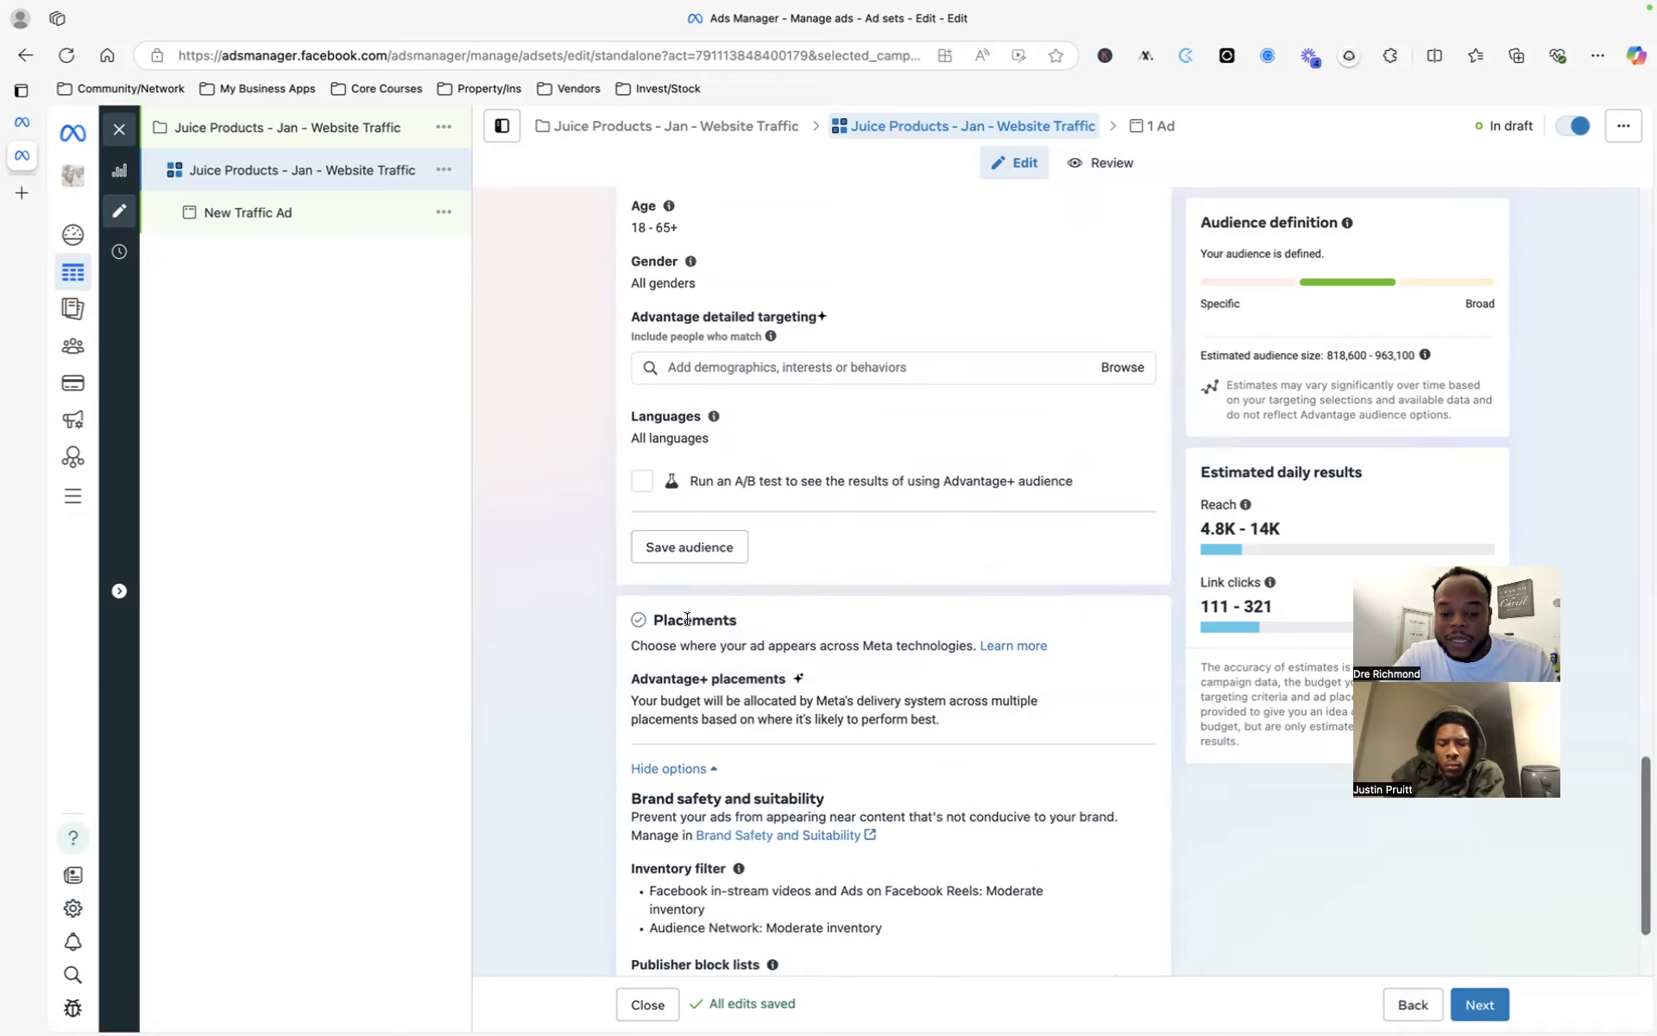
{"action": "scroll", "coordinate": [714, 637], "scroll_direction": "down", "scroll_amount": 2}
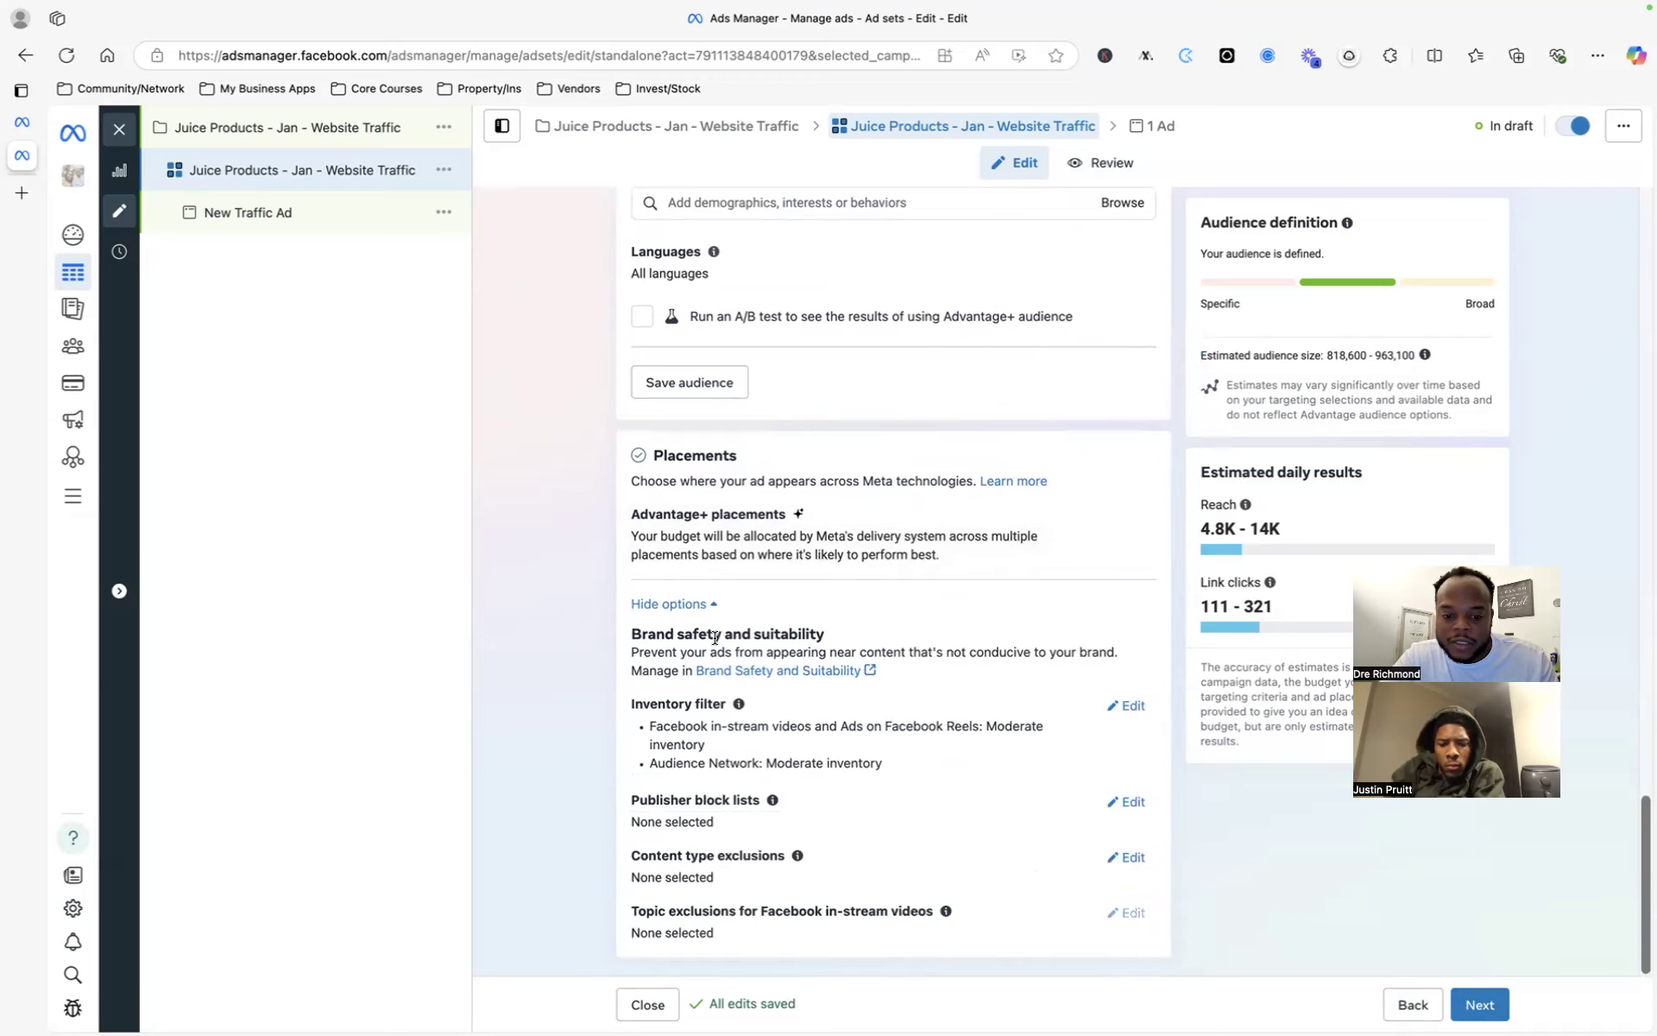
{"action": "left_click", "coordinate": [669, 607]}
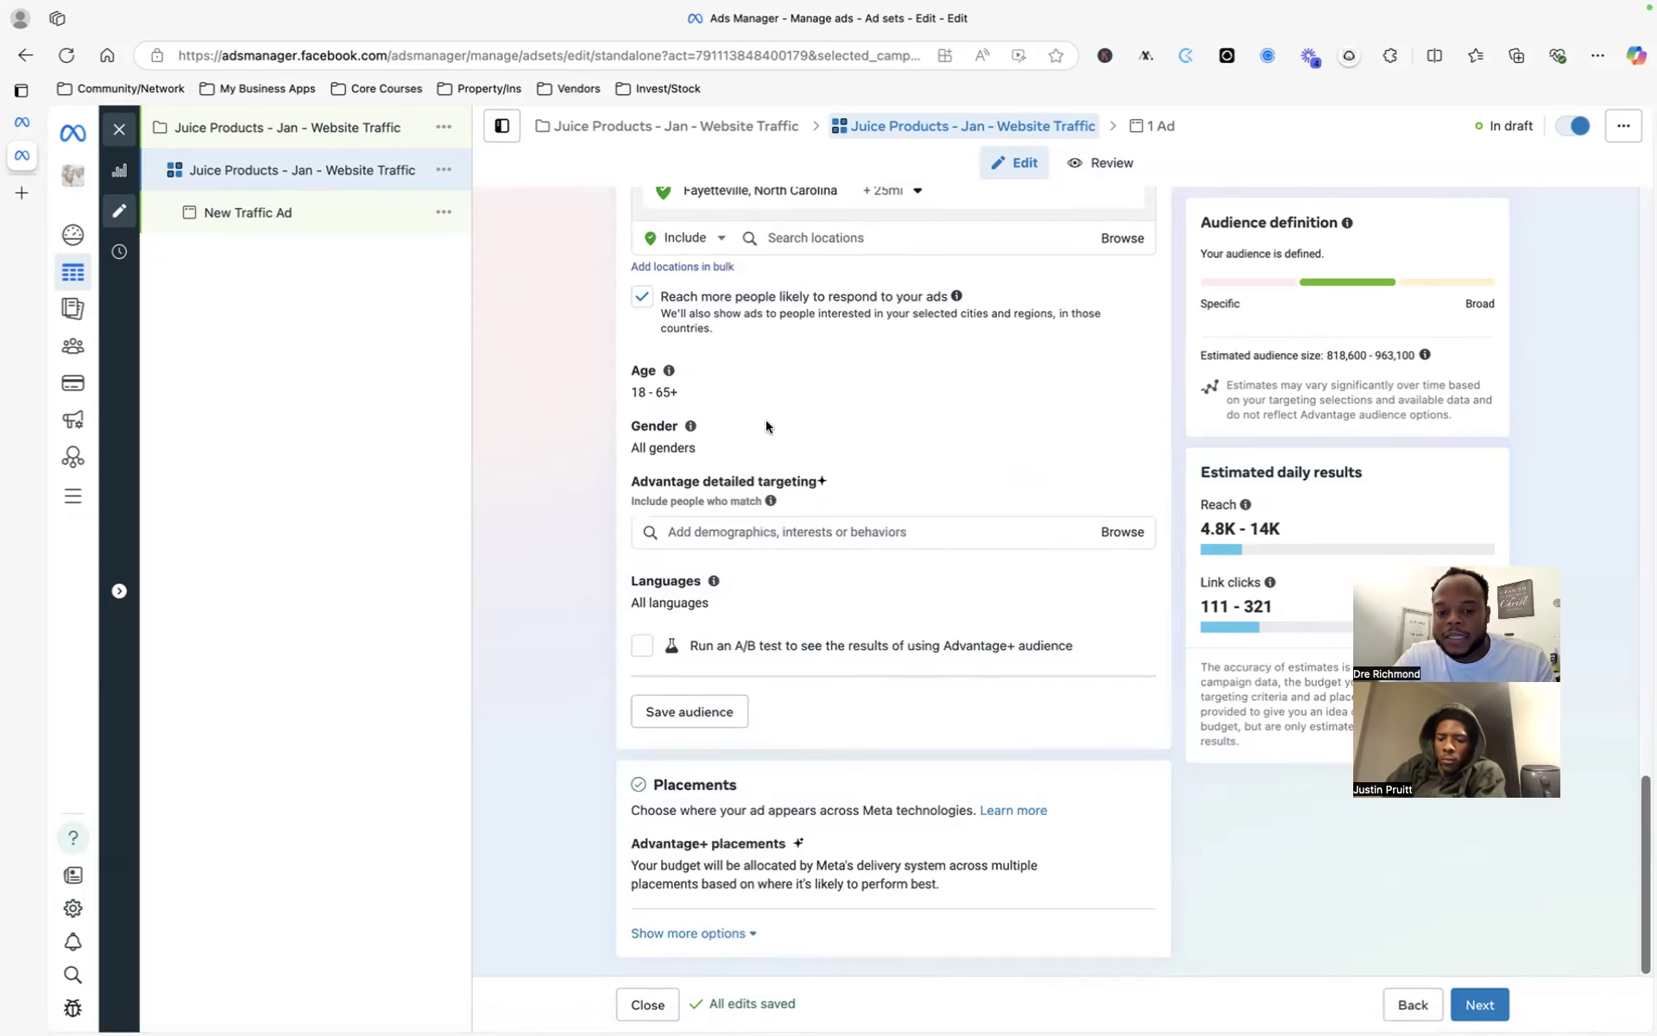
{"action": "scroll", "coordinate": [673, 414], "scroll_direction": "up", "scroll_amount": 7}
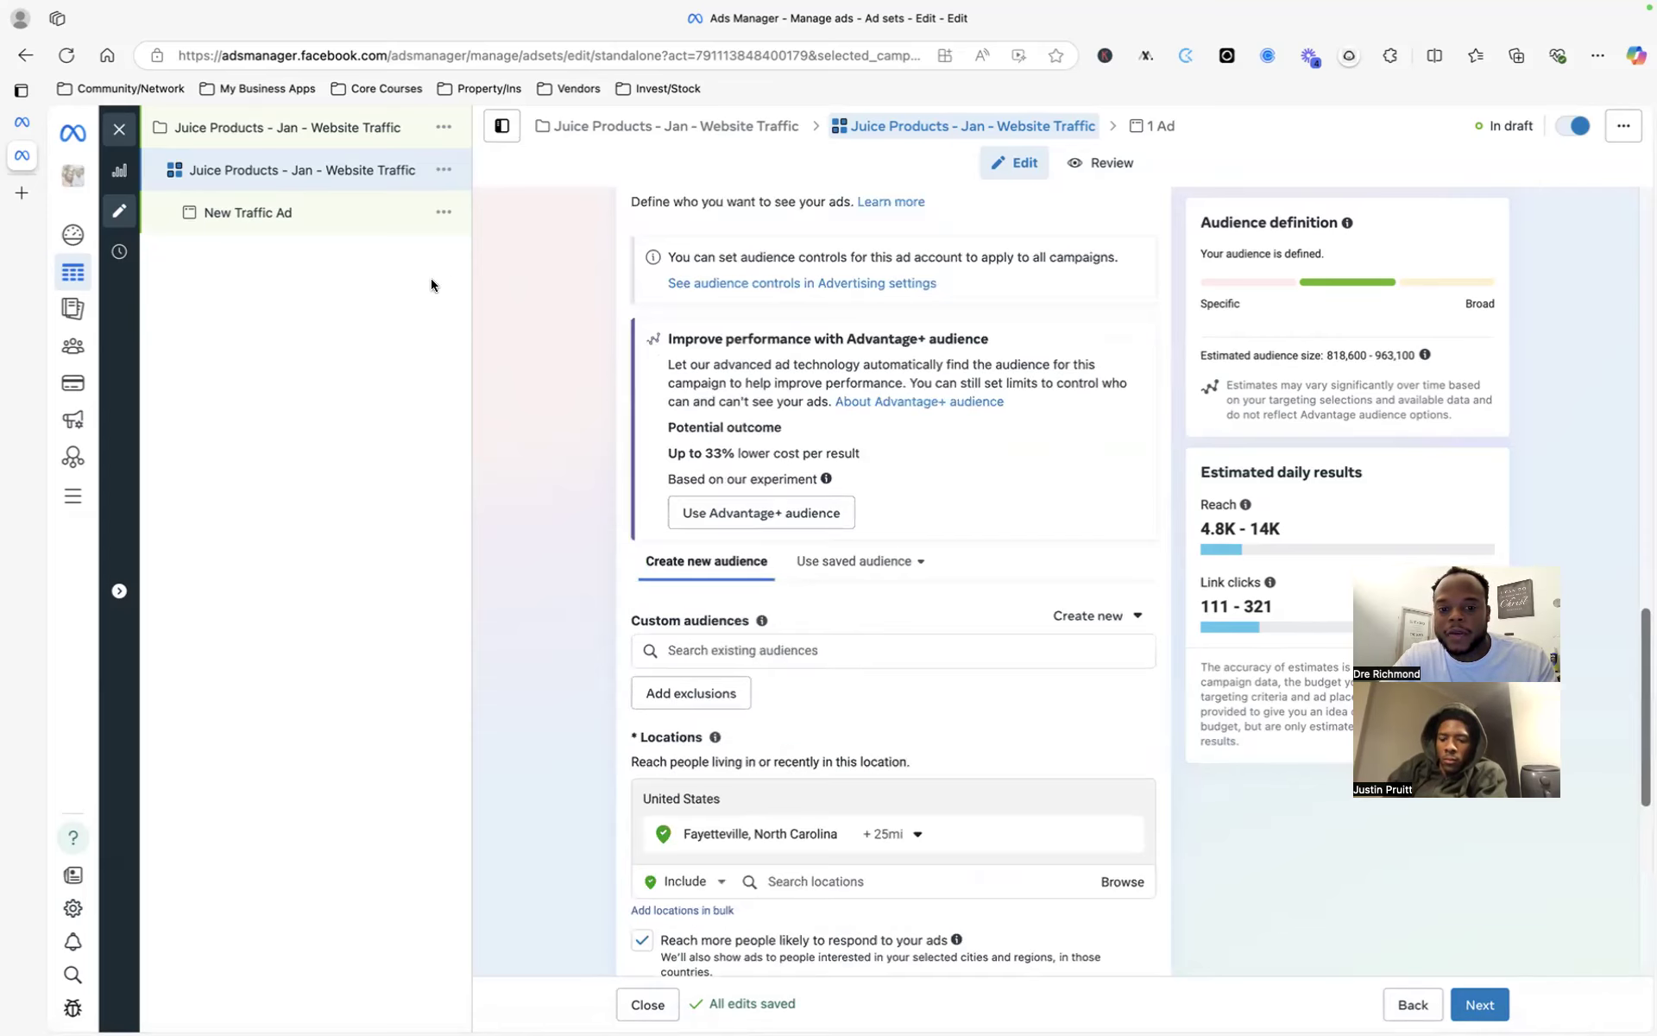
{"action": "scroll", "coordinate": [673, 451], "scroll_direction": "up", "scroll_amount": 7}
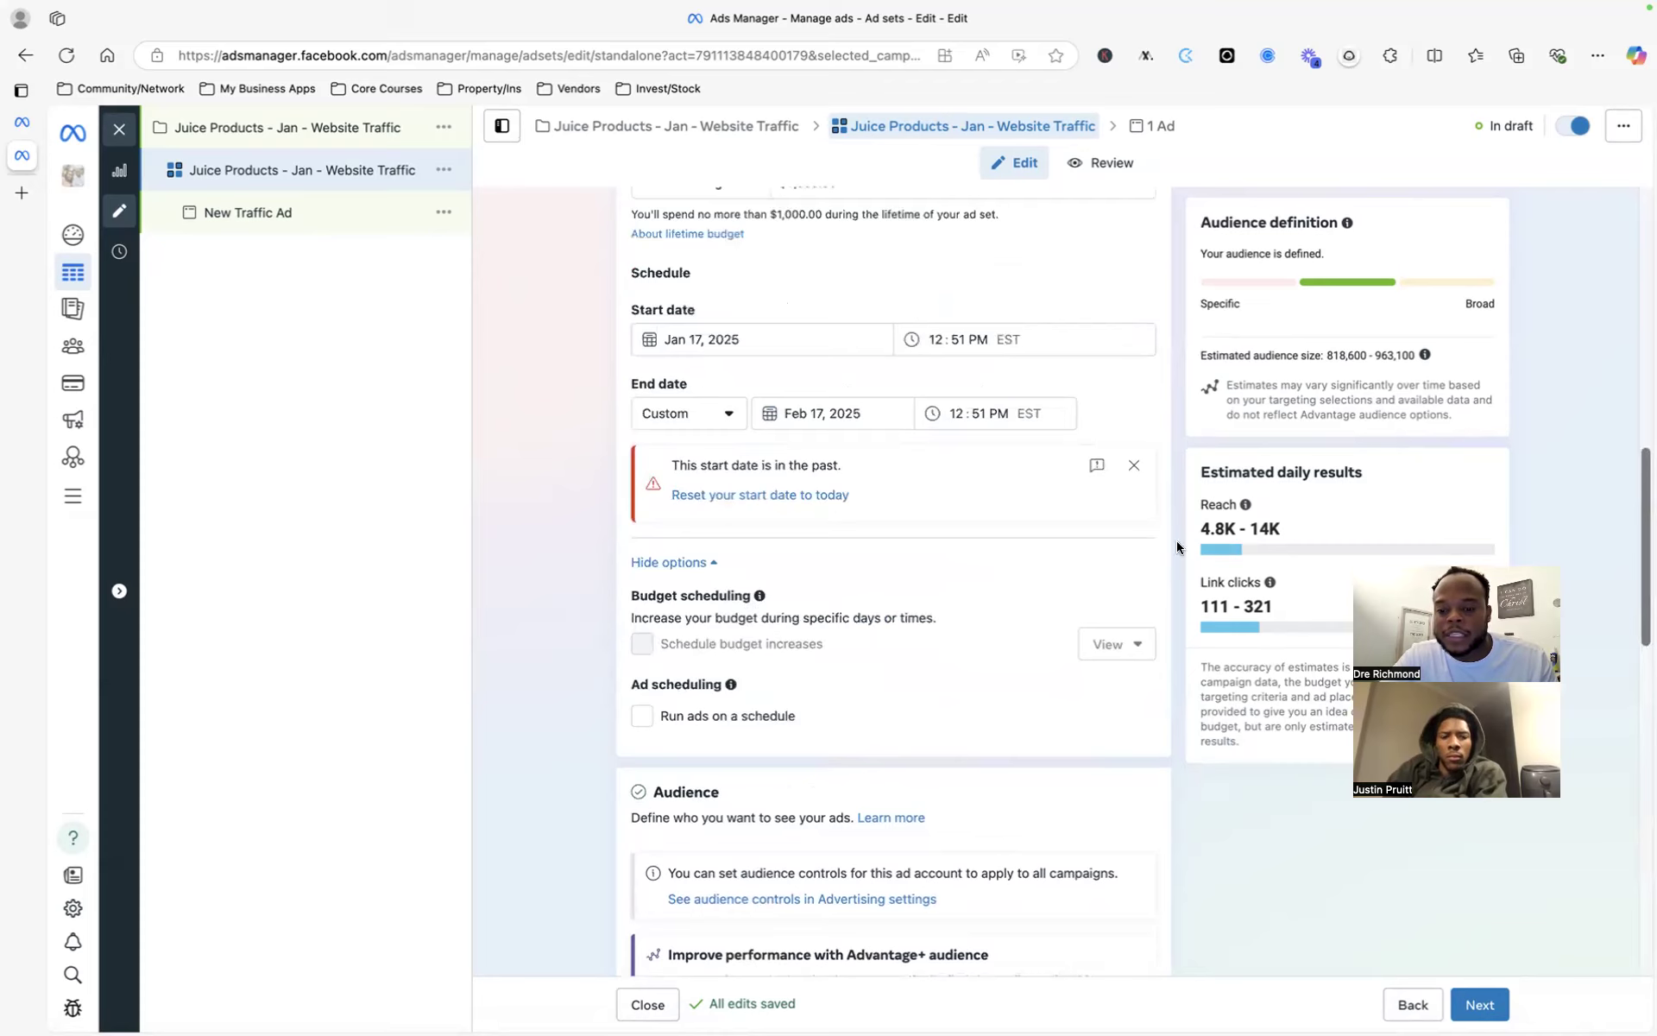
- Select the whole ad set name 'Juice Products - Jan - Website Traffic' to copy it
{"action": "left_click_drag", "start_coordinate": [1207, 517], "coordinate": [1270, 681]}
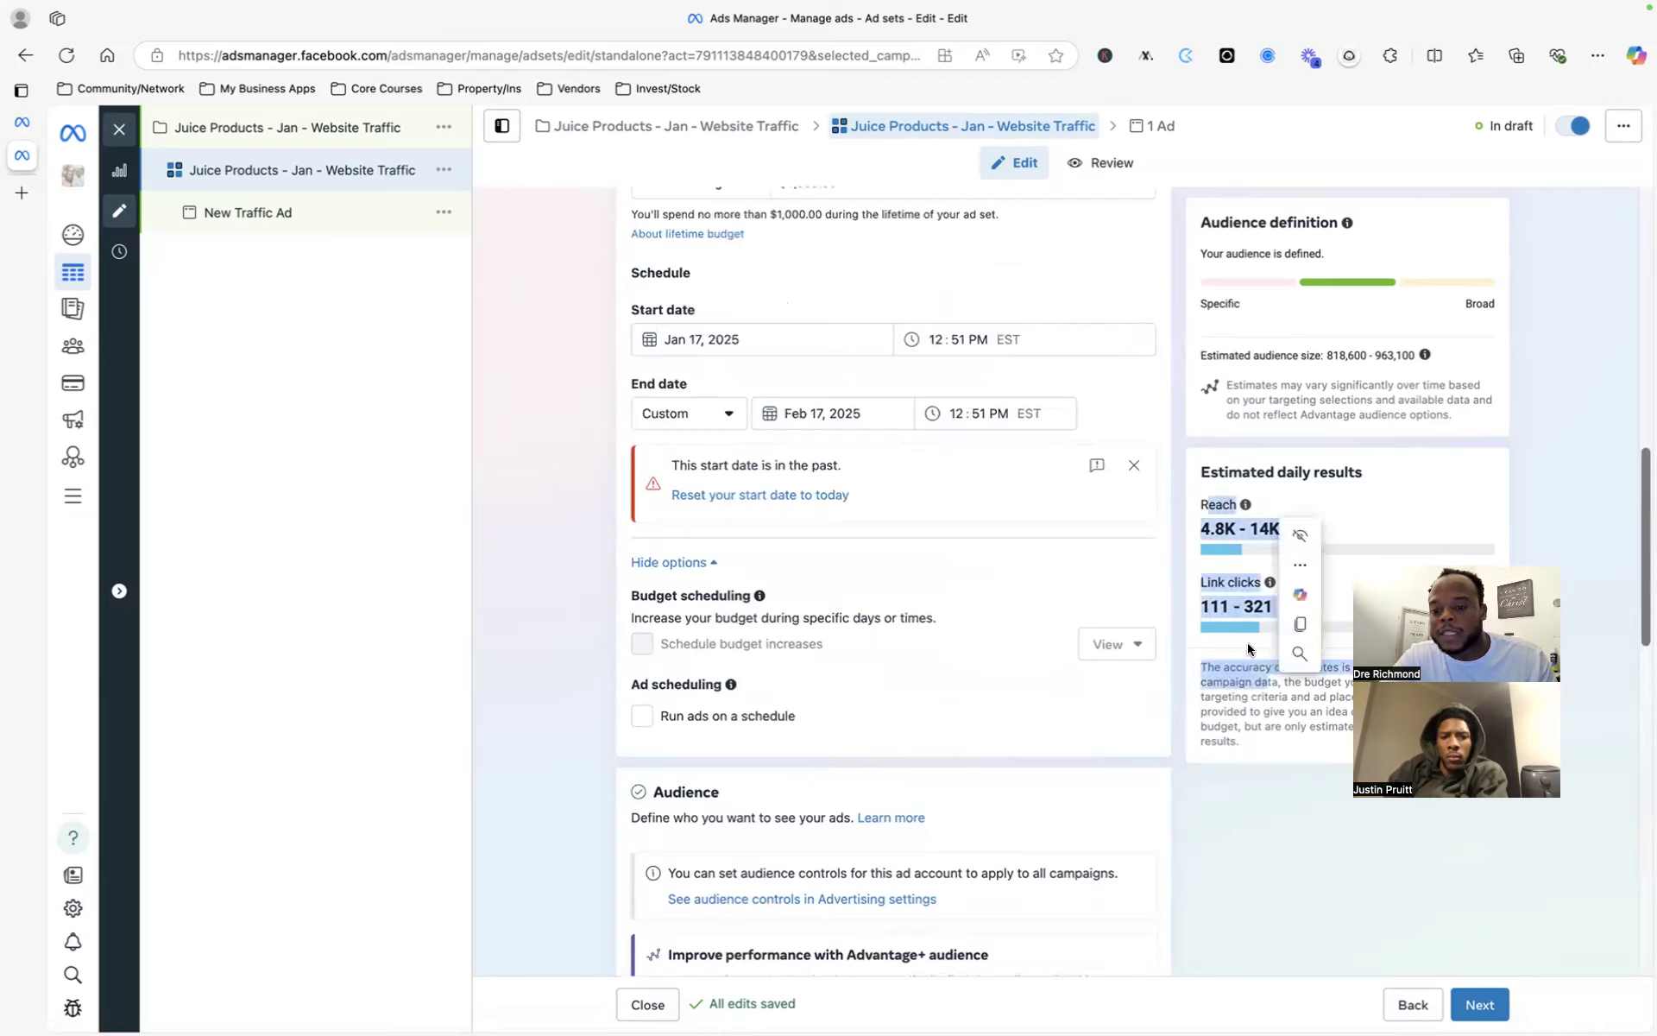
{"action": "left_click", "coordinate": [460, 319]}
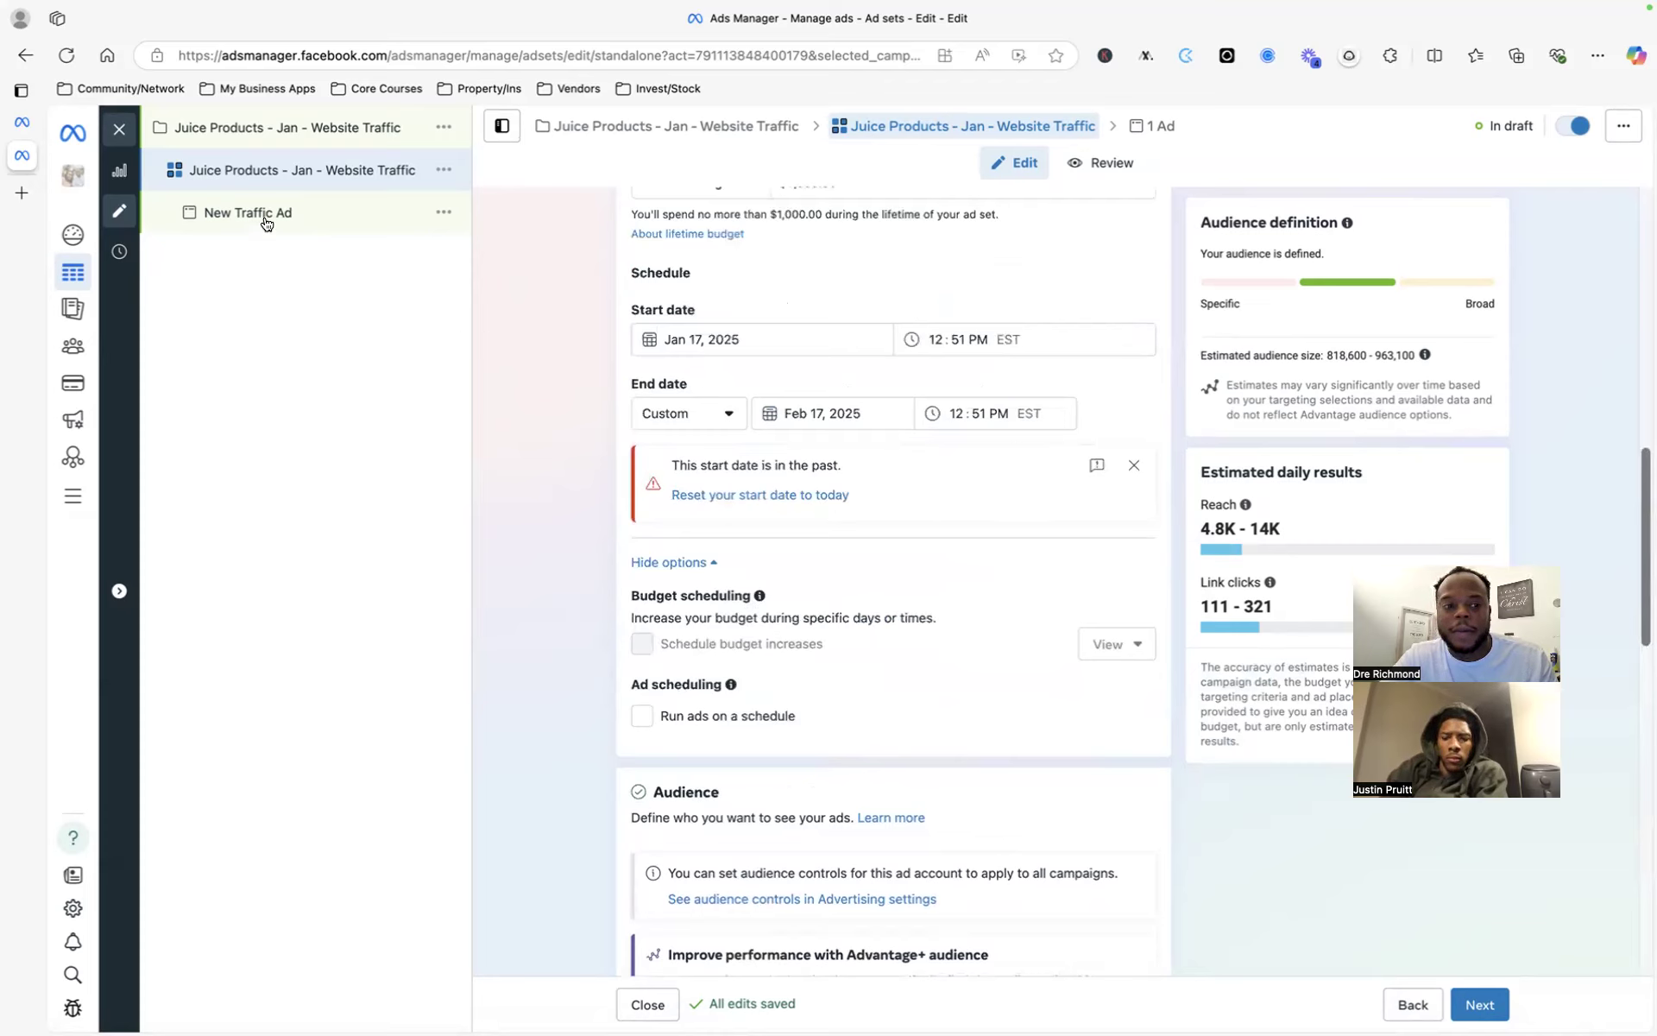
{"action": "scroll", "coordinate": [713, 329], "scroll_direction": "up", "scroll_amount": 8}
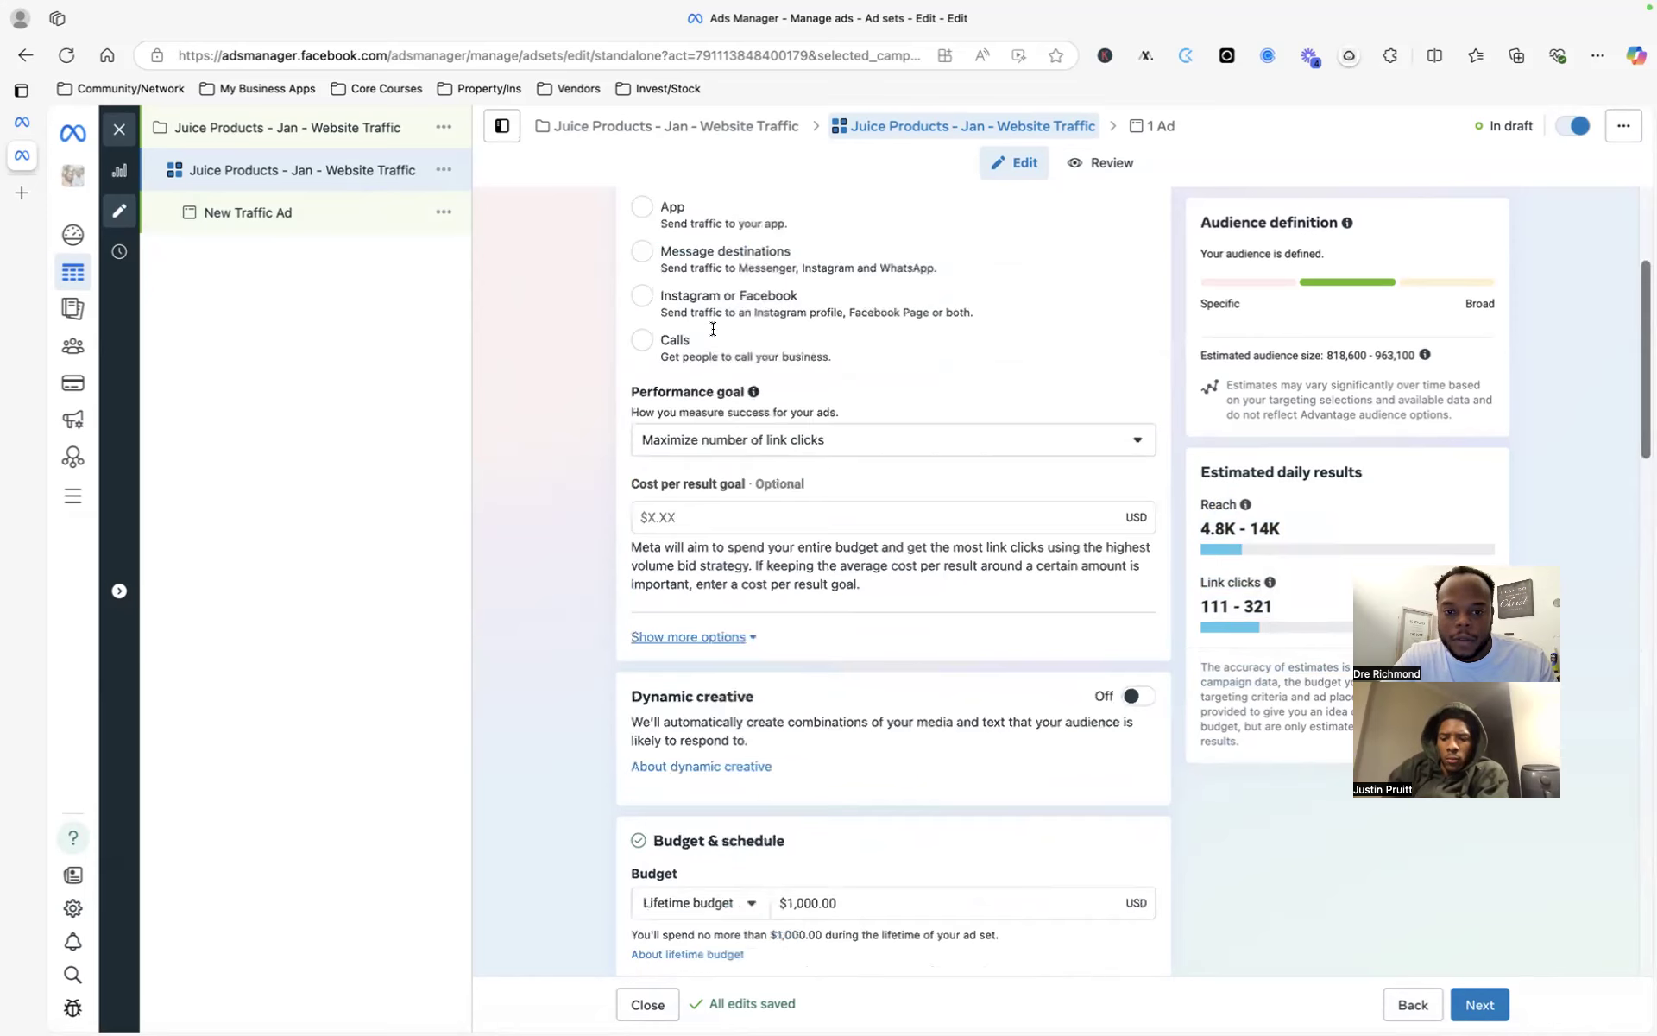
{"action": "scroll", "coordinate": [713, 329], "scroll_direction": "up", "scroll_amount": 3}
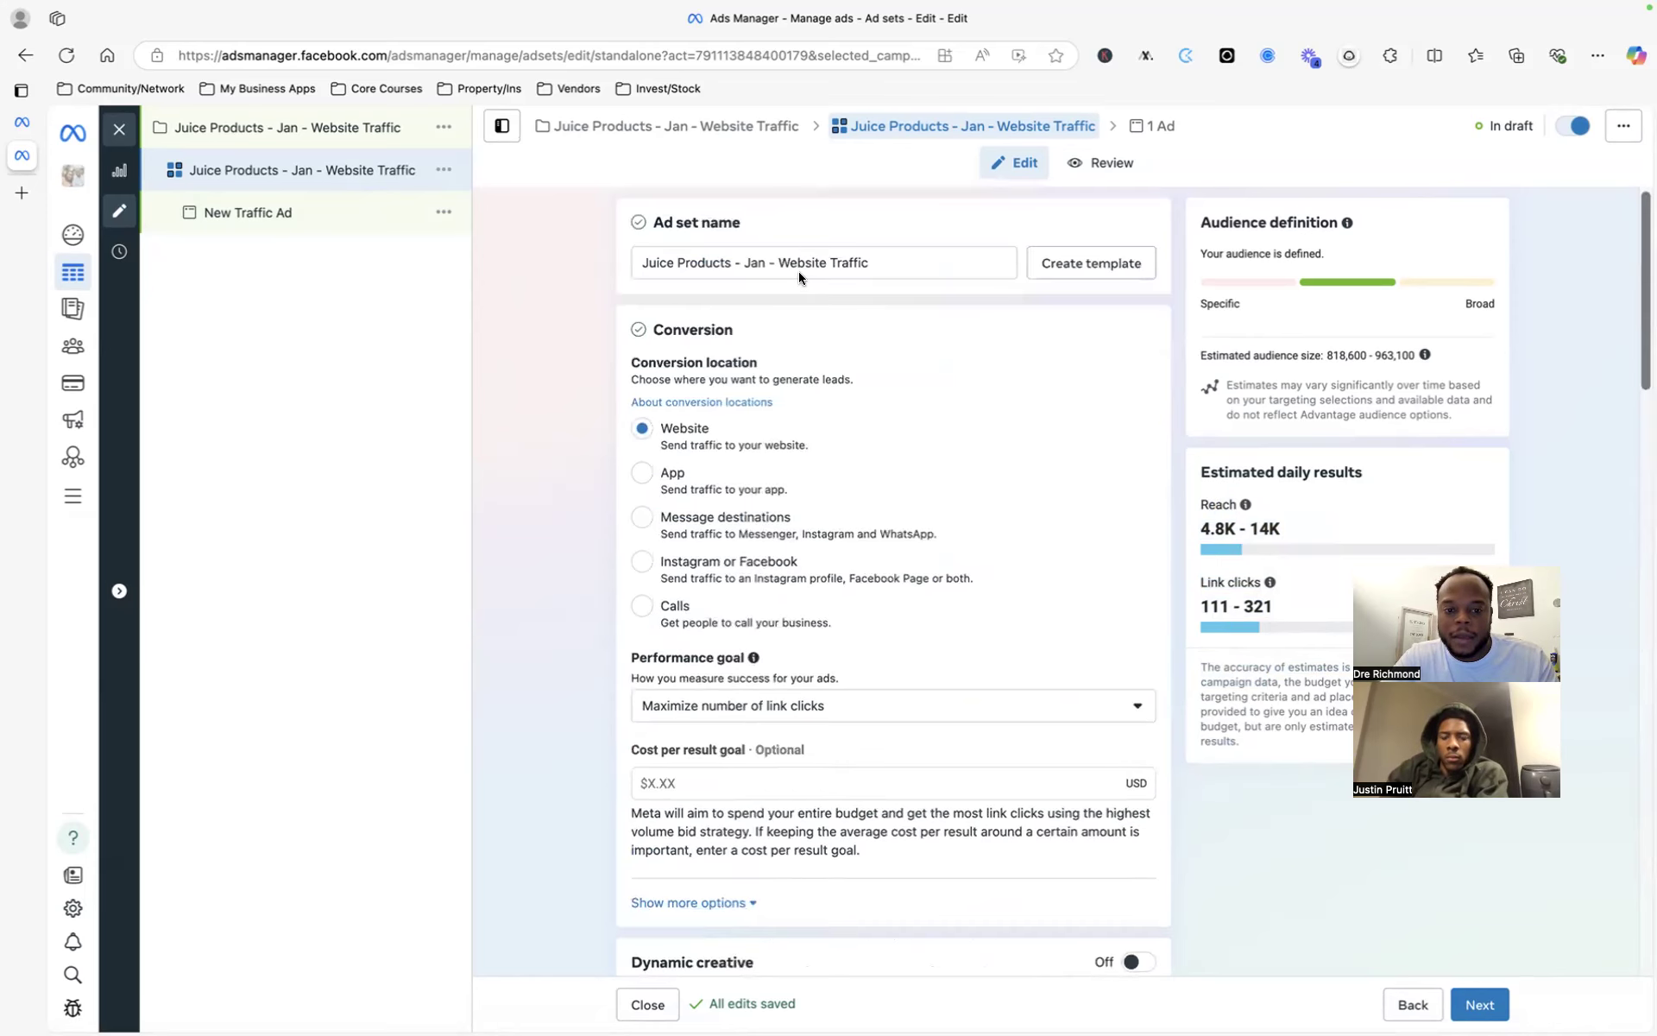
{"action": "triple_click", "coordinate": [799, 265]}
{"action": "key", "text": "super+c"}
- Rename New Traffic Ad by pasting 'Juice Products - Jan - Website Traffic' into its name
{"action": "left_click", "coordinate": [320, 226]}
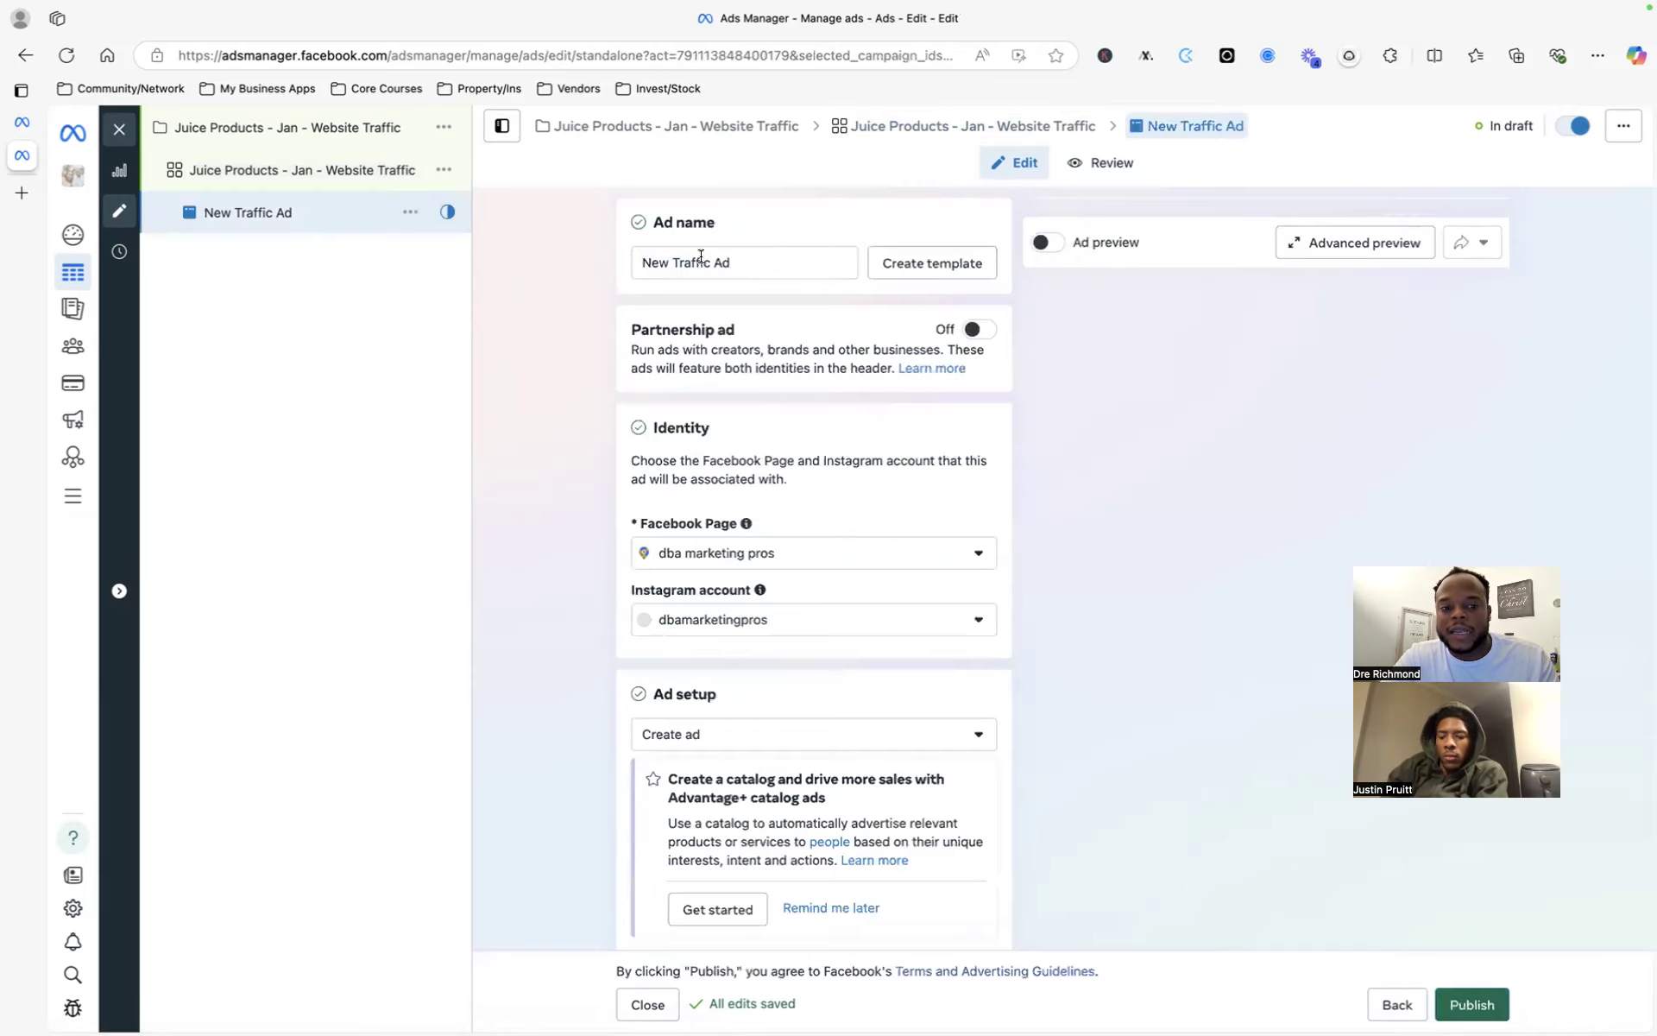
{"action": "triple_click", "coordinate": [701, 258]}
{"action": "key", "text": "super+v"}
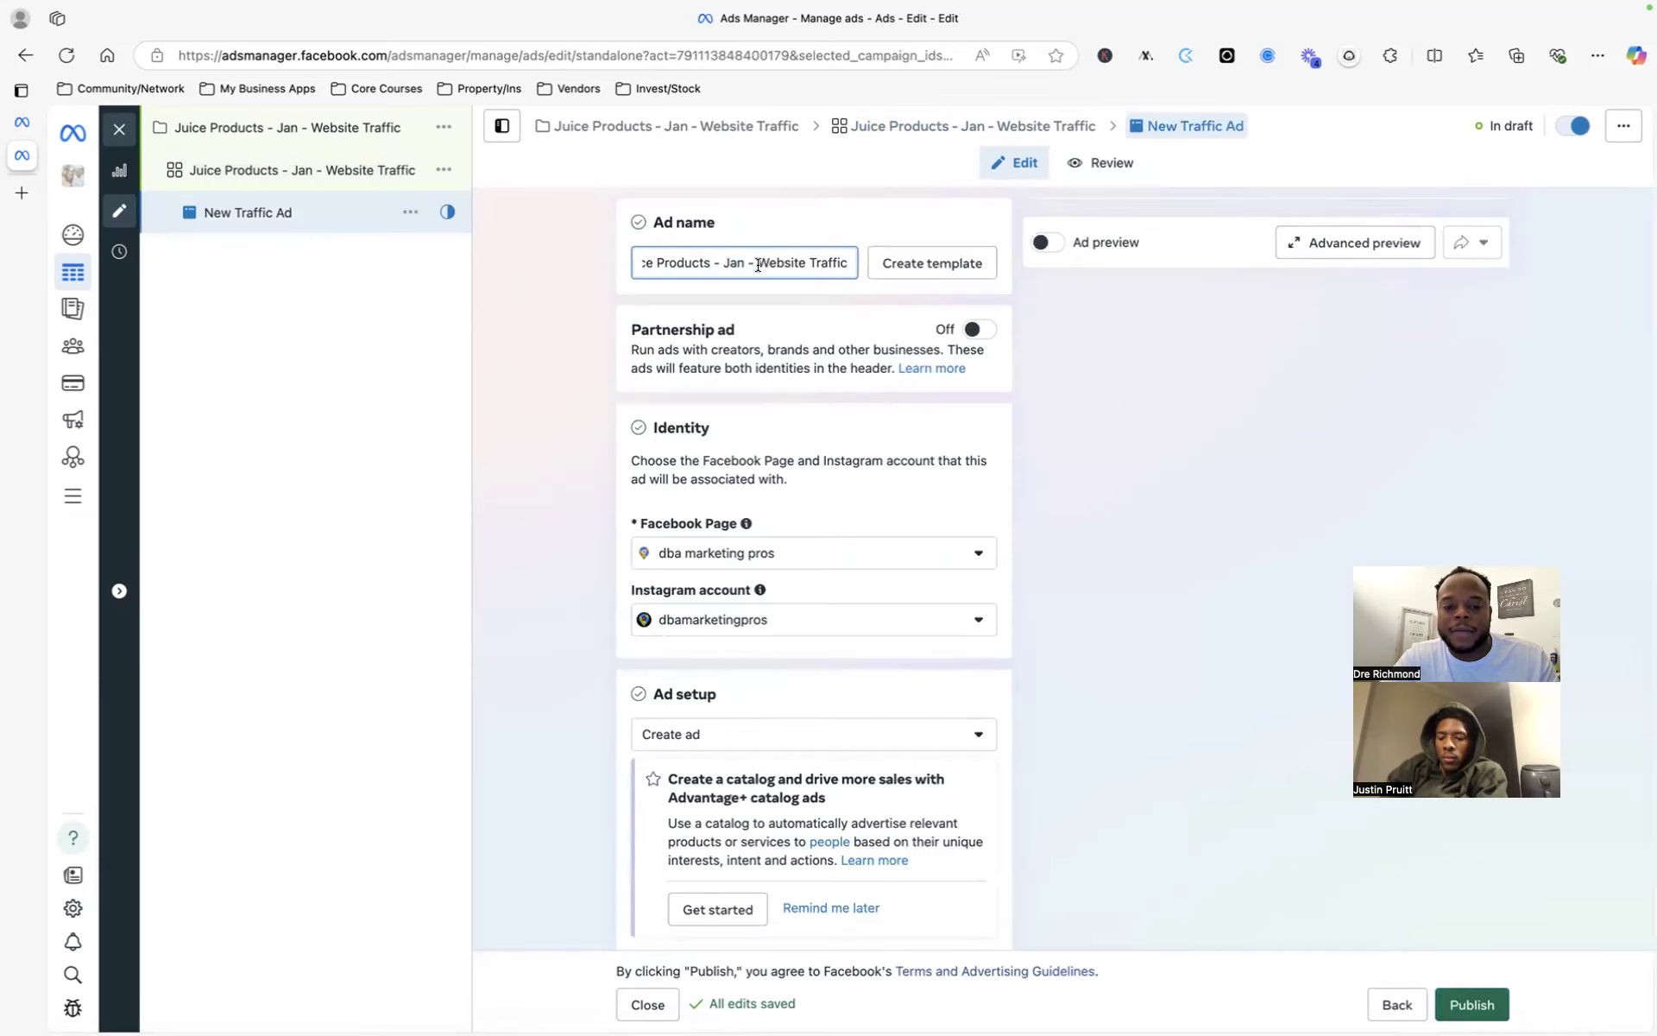
{"action": "left_click_drag", "start_coordinate": [596, 269], "coordinate": [769, 261]}
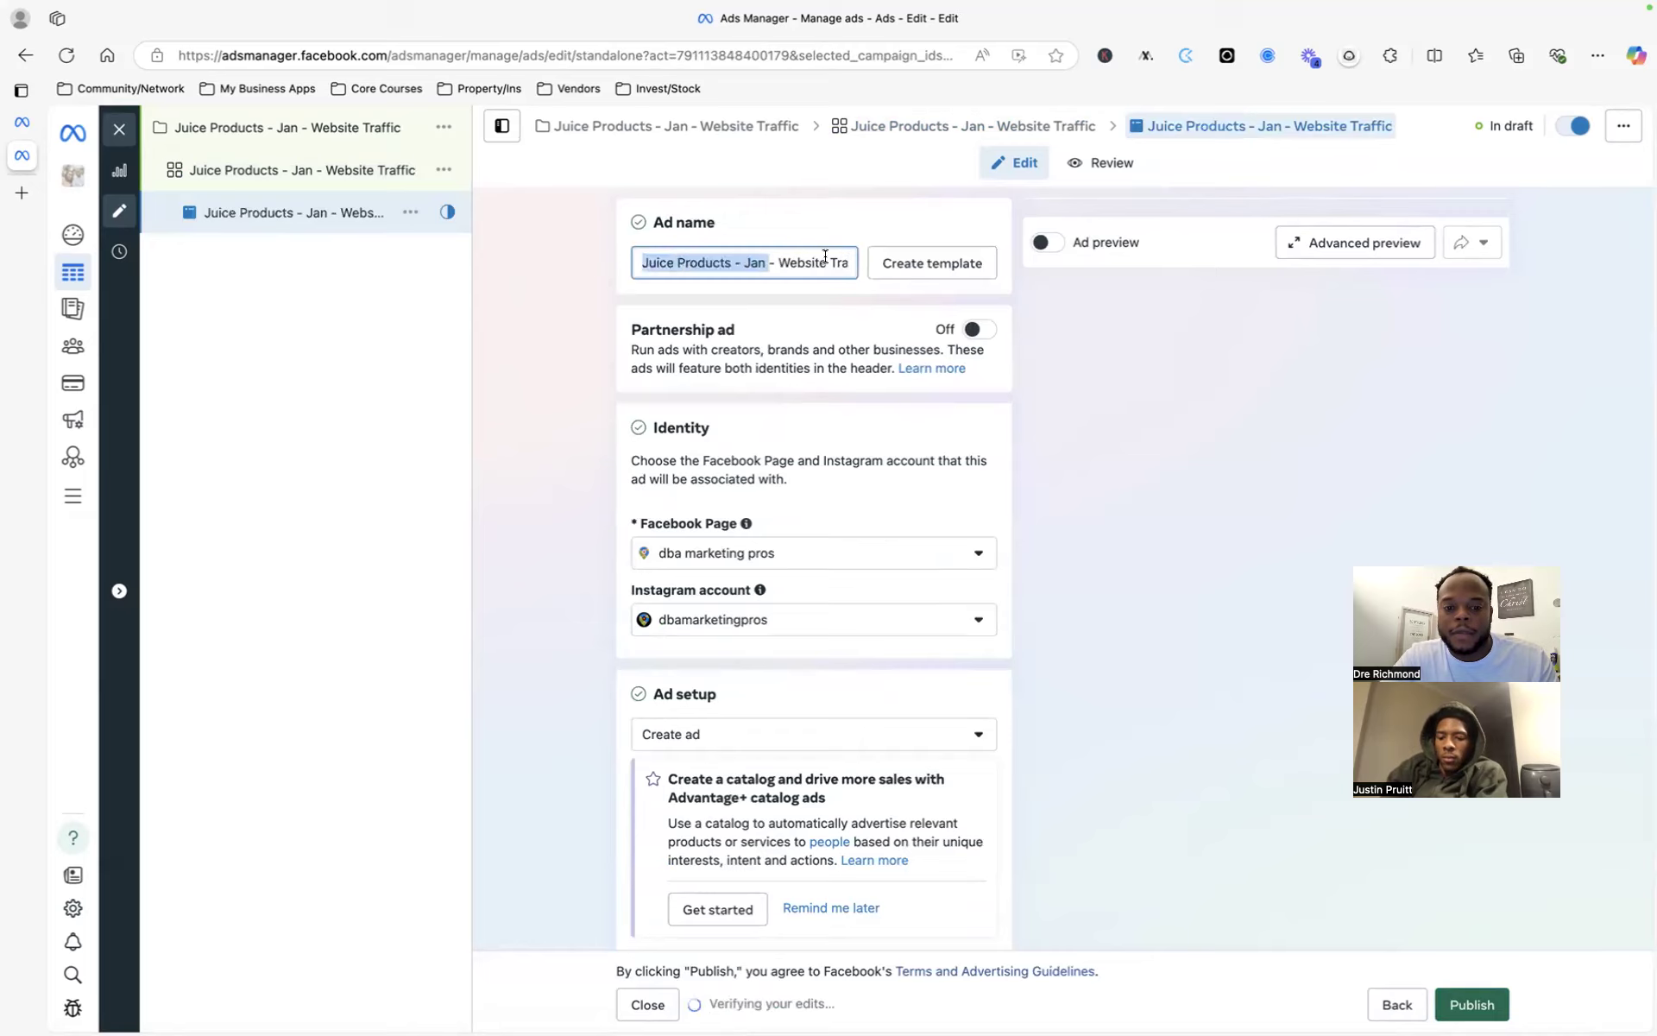
{"action": "left_click", "coordinate": [778, 262]}
{"action": "left_click", "coordinate": [584, 328]}
- Check the Facebook Page and Instagram account lists, keeping the dba marketing pros identity
{"action": "scroll", "coordinate": [586, 338], "scroll_direction": "down", "scroll_amount": 3}
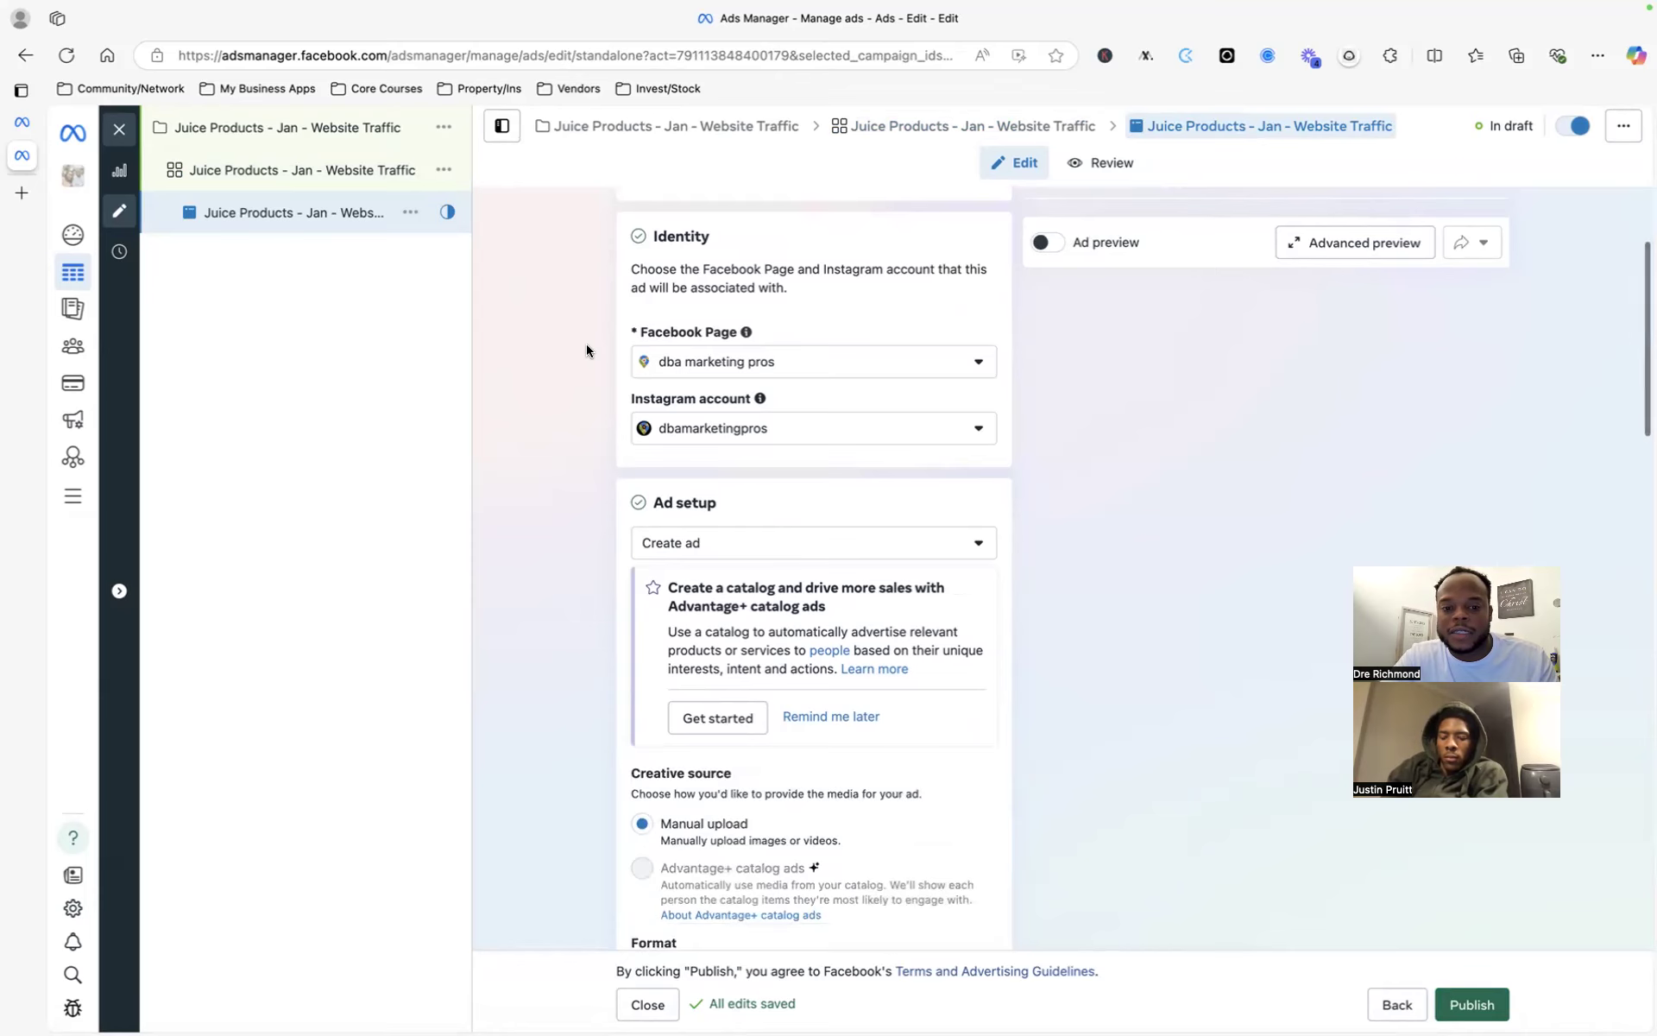
{"action": "scroll", "coordinate": [1003, 392], "scroll_direction": "up", "scroll_amount": 3}
{"action": "scroll", "coordinate": [904, 375], "scroll_direction": "down", "scroll_amount": 3}
{"action": "scroll", "coordinate": [905, 374], "scroll_direction": "up", "scroll_amount": 3}
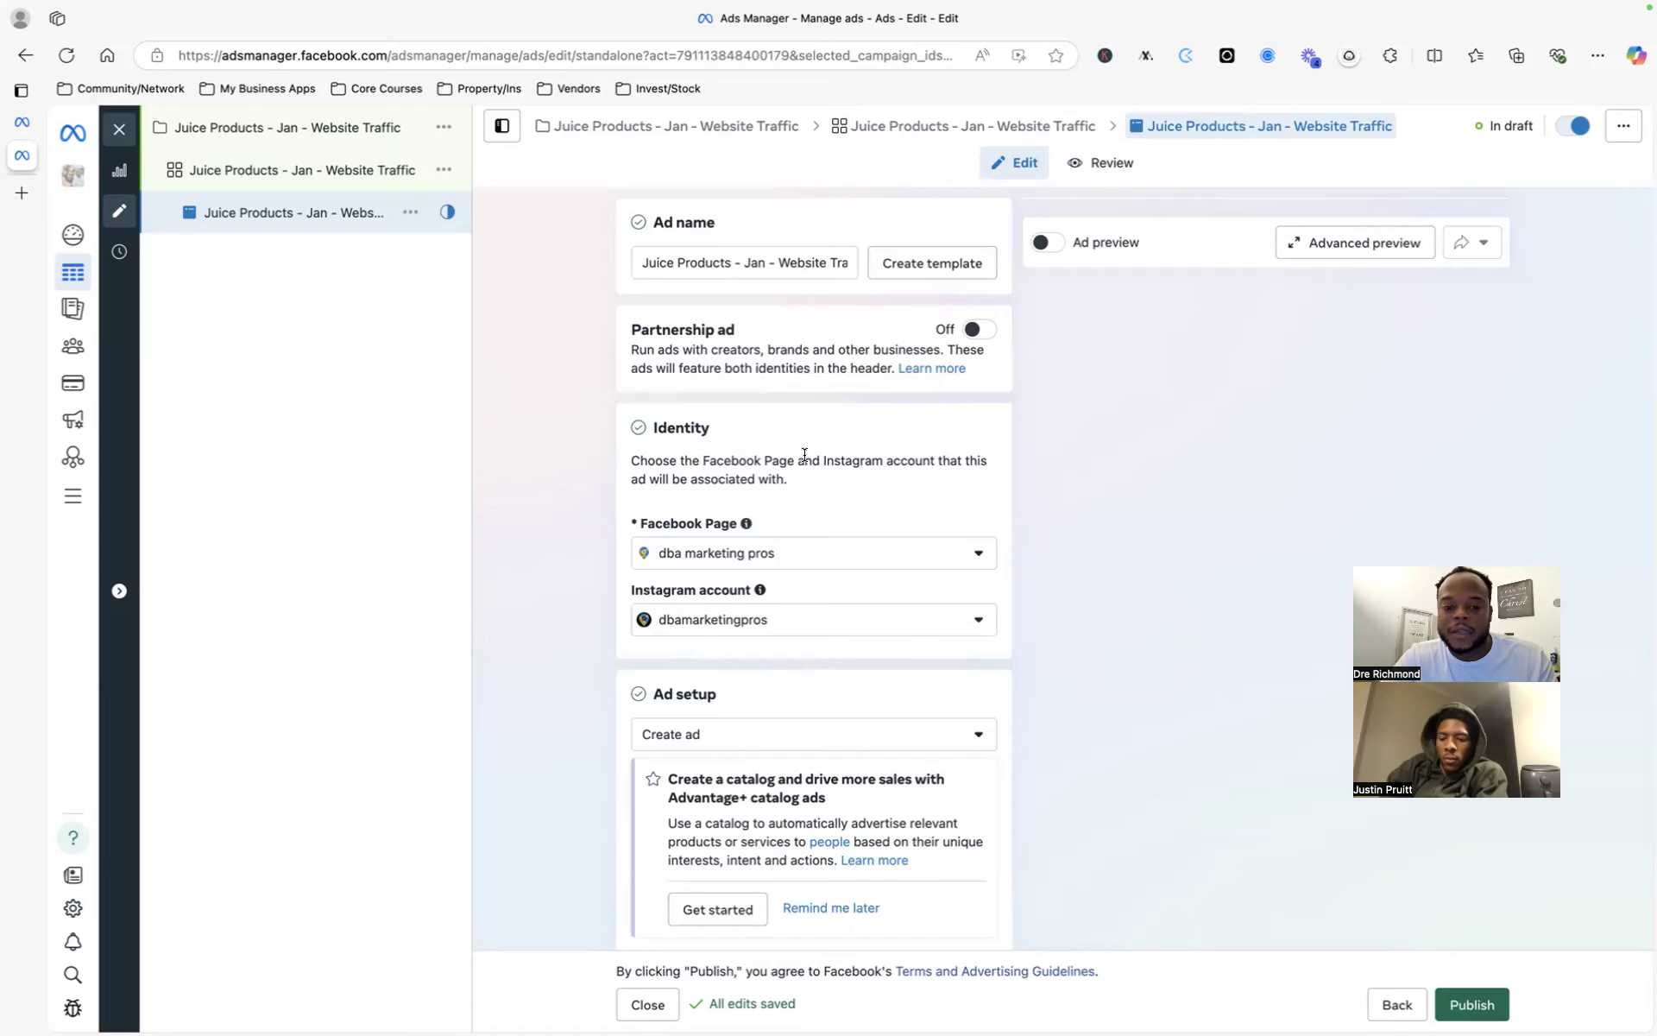
{"action": "scroll", "coordinate": [832, 544], "scroll_direction": "down", "scroll_amount": 2}
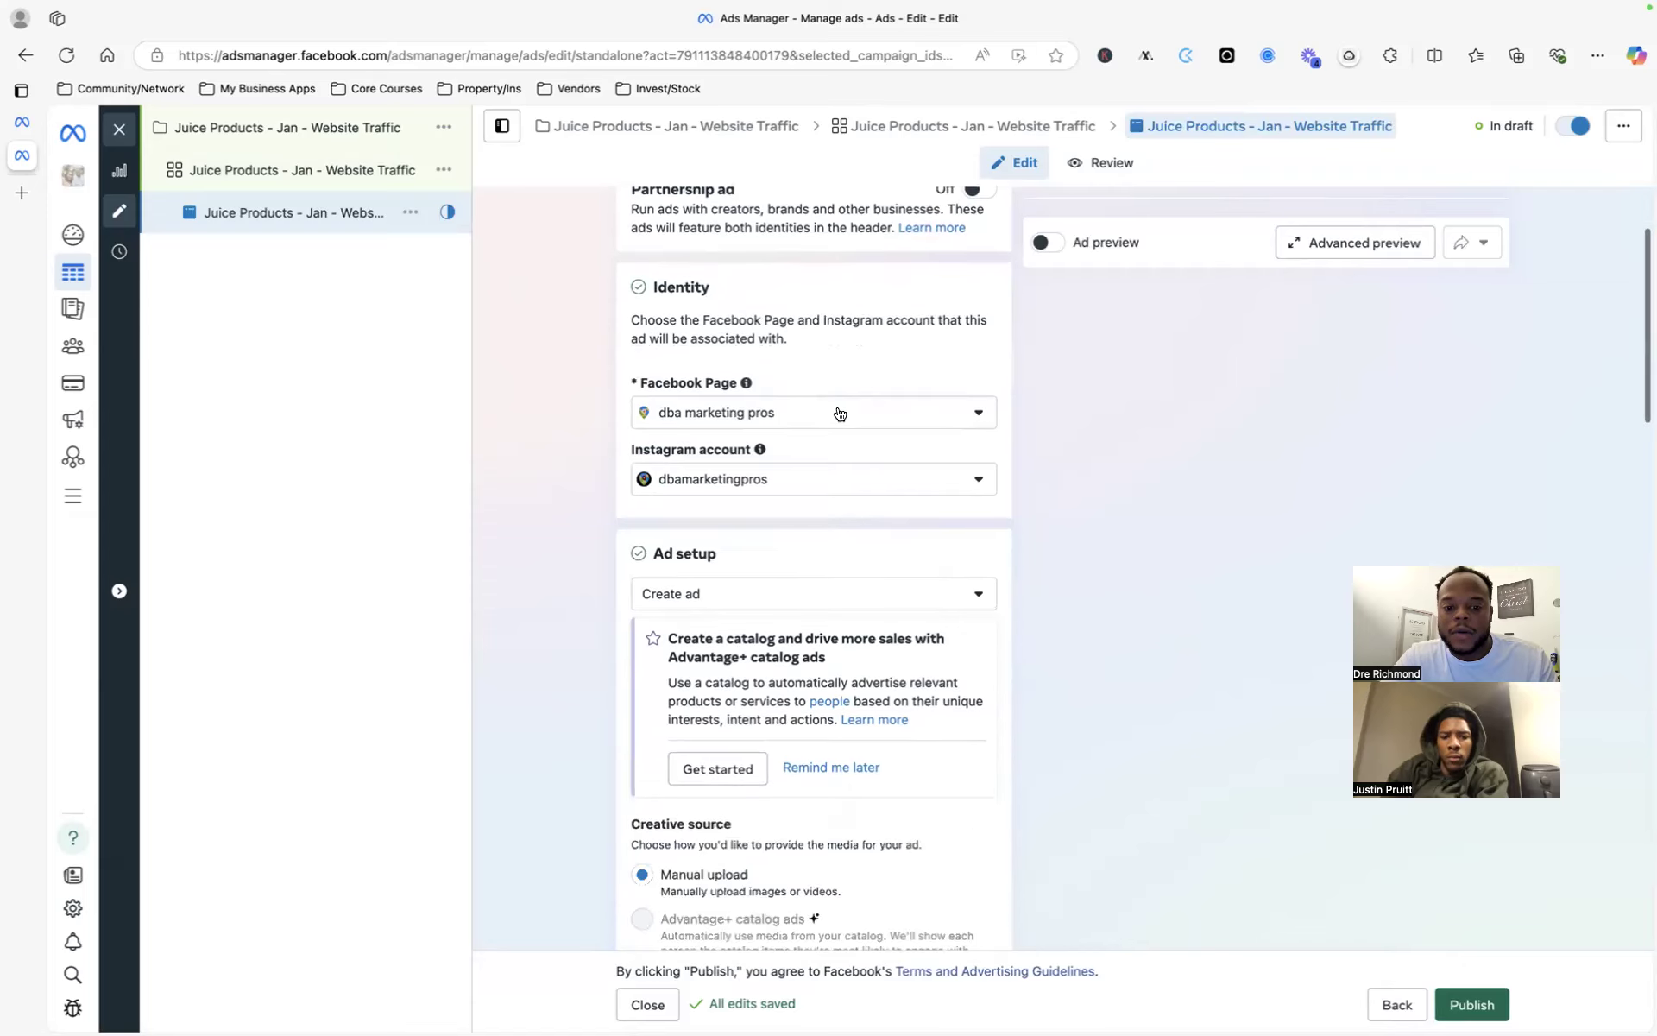
{"action": "left_click", "coordinate": [839, 414]}
{"action": "left_click", "coordinate": [866, 376]}
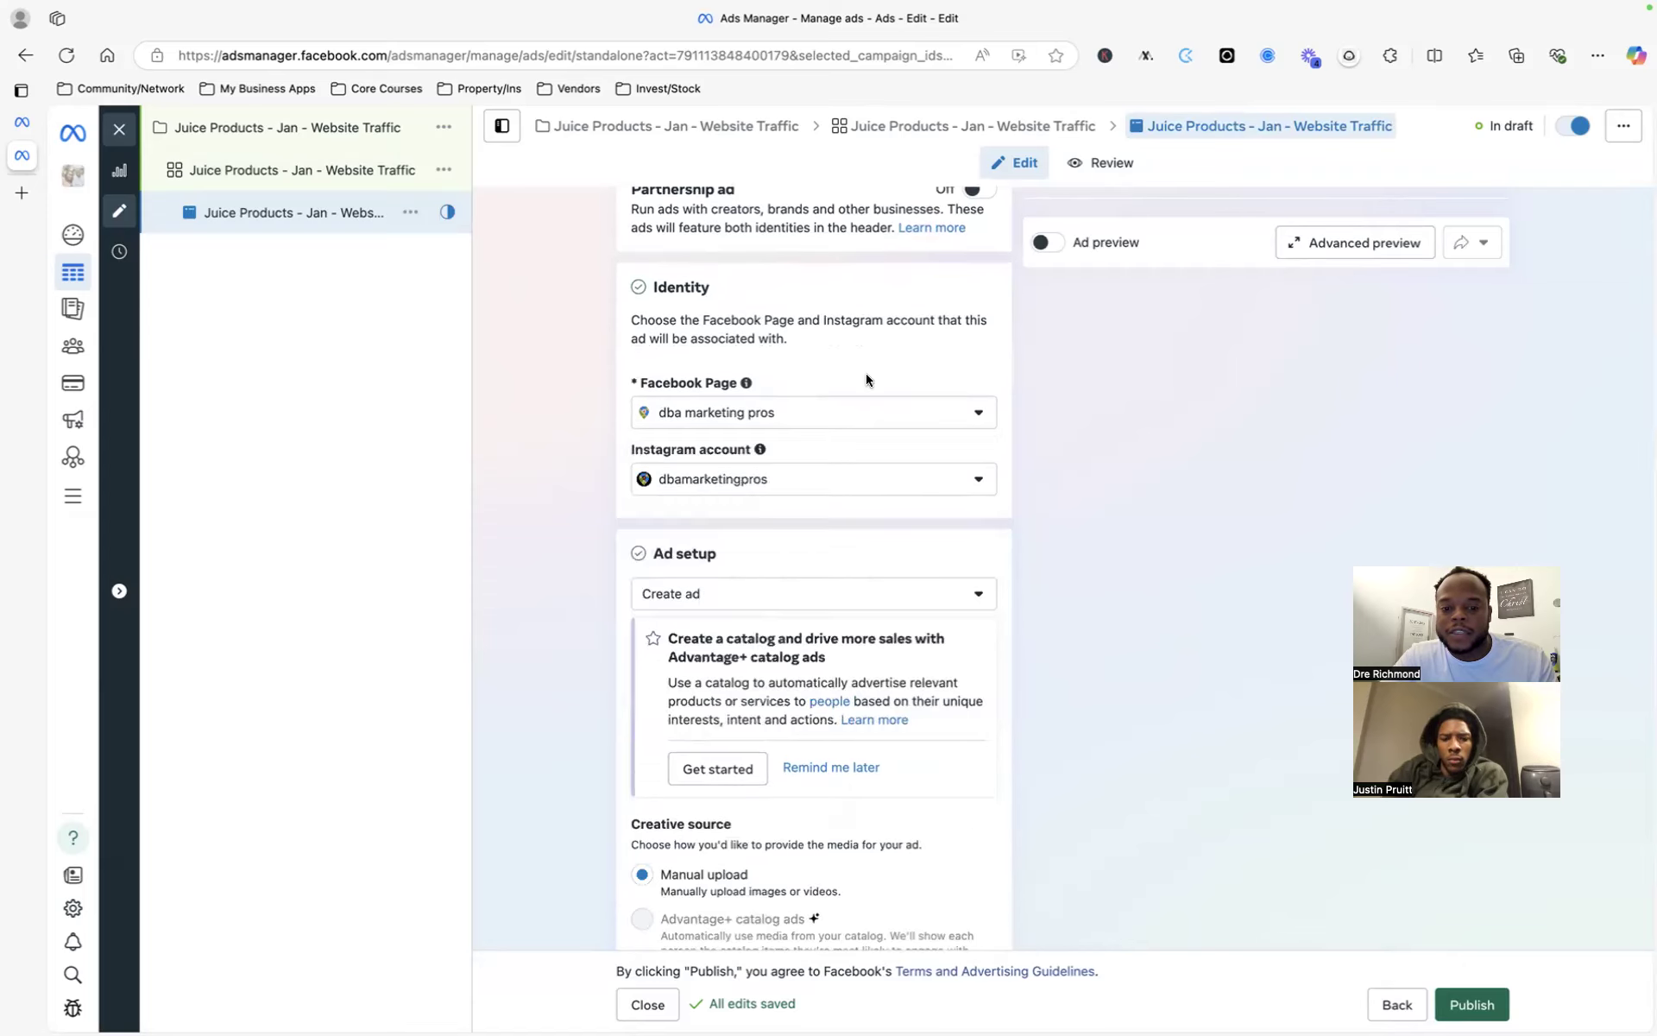
{"action": "scroll", "coordinate": [888, 540], "scroll_direction": "down", "scroll_amount": 2}
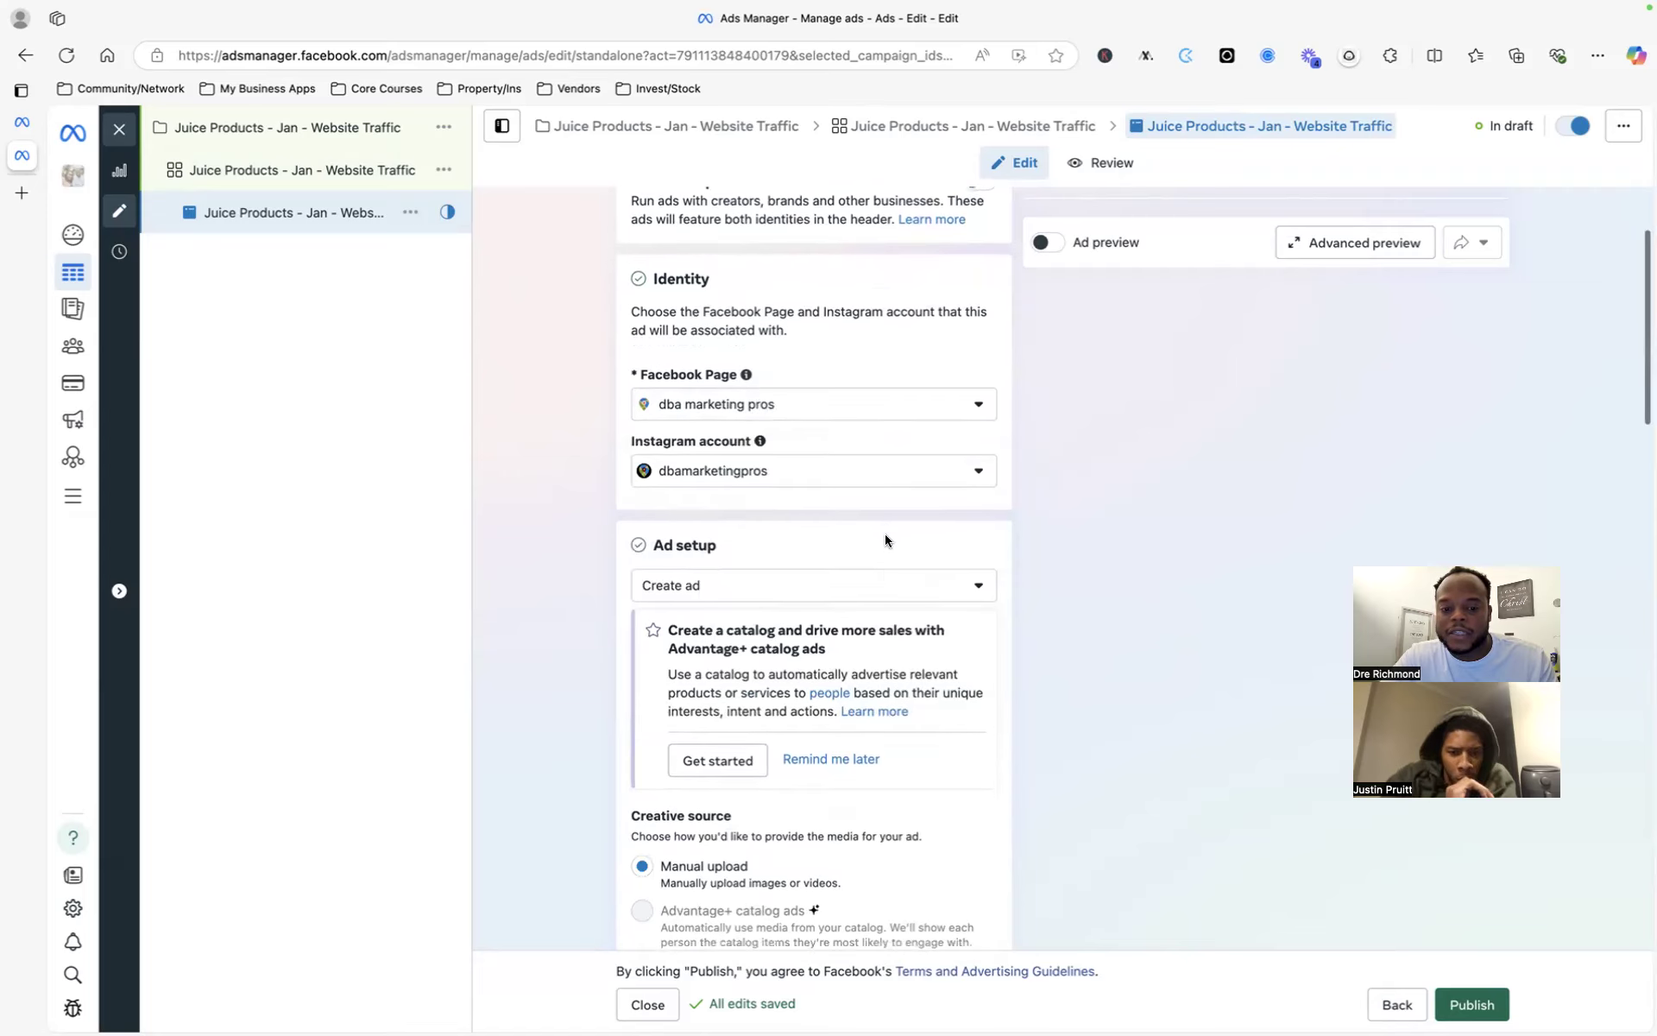
{"action": "left_click", "coordinate": [872, 362]}
{"action": "left_click", "coordinate": [873, 362]}
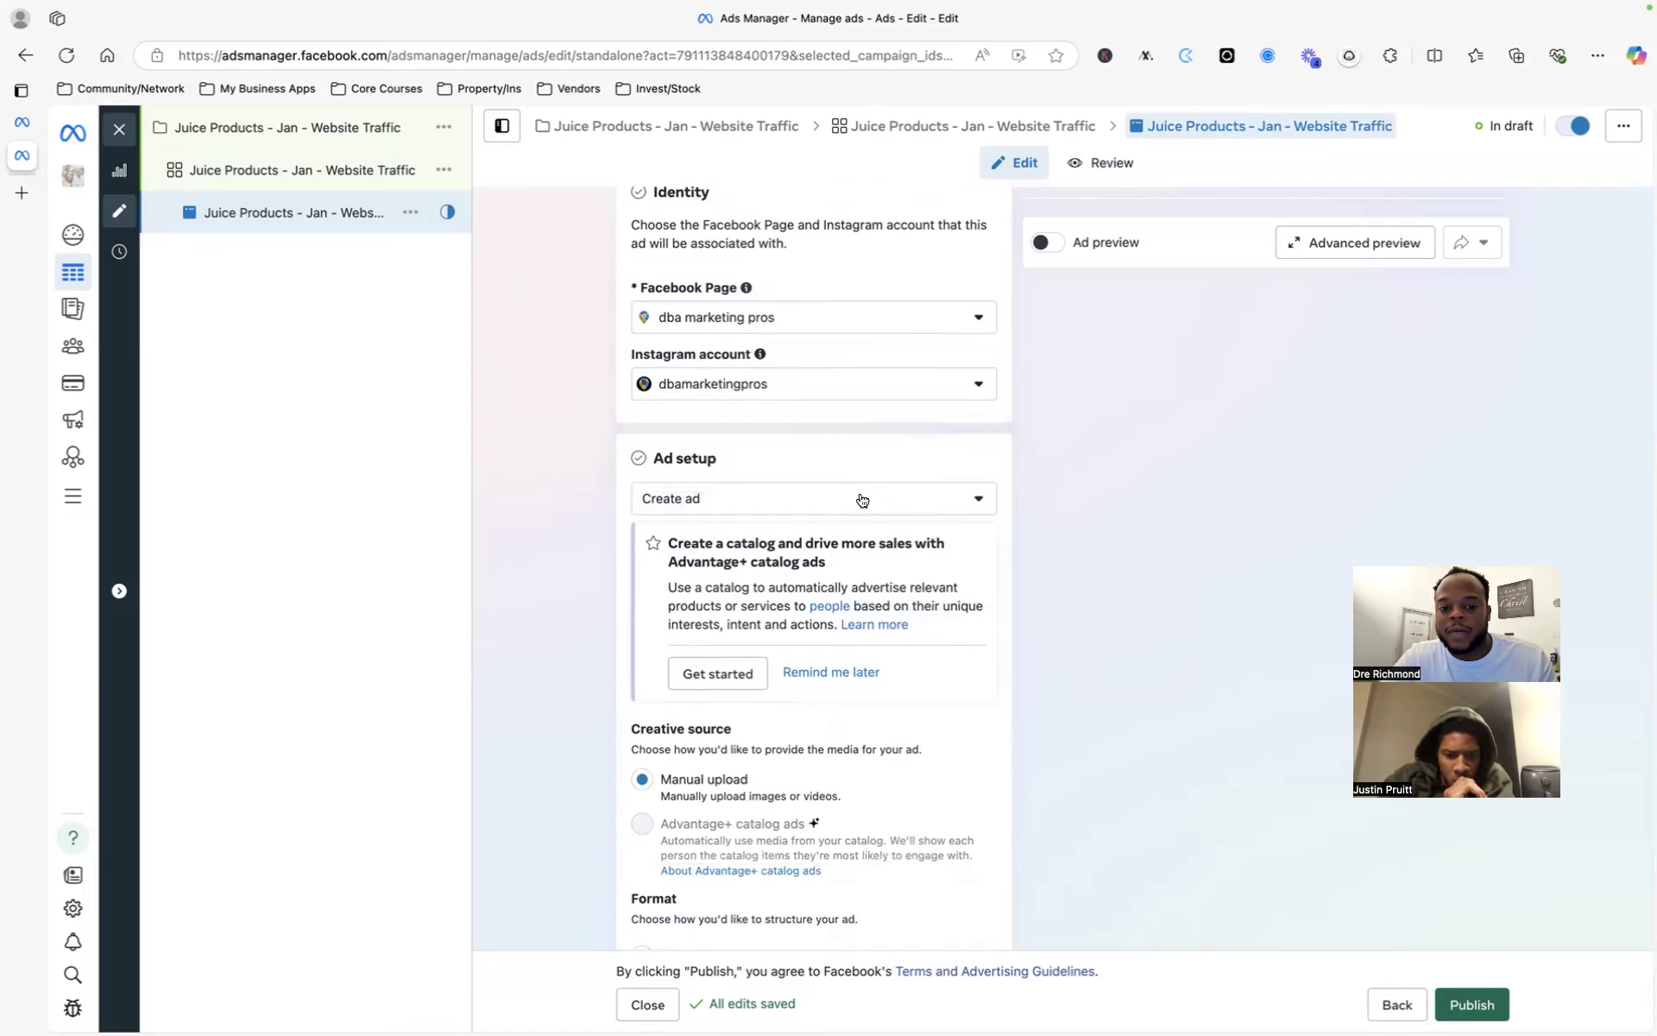
- Scroll further down the ad editing form
{"action": "scroll", "coordinate": [861, 500], "scroll_direction": "down", "scroll_amount": 5}
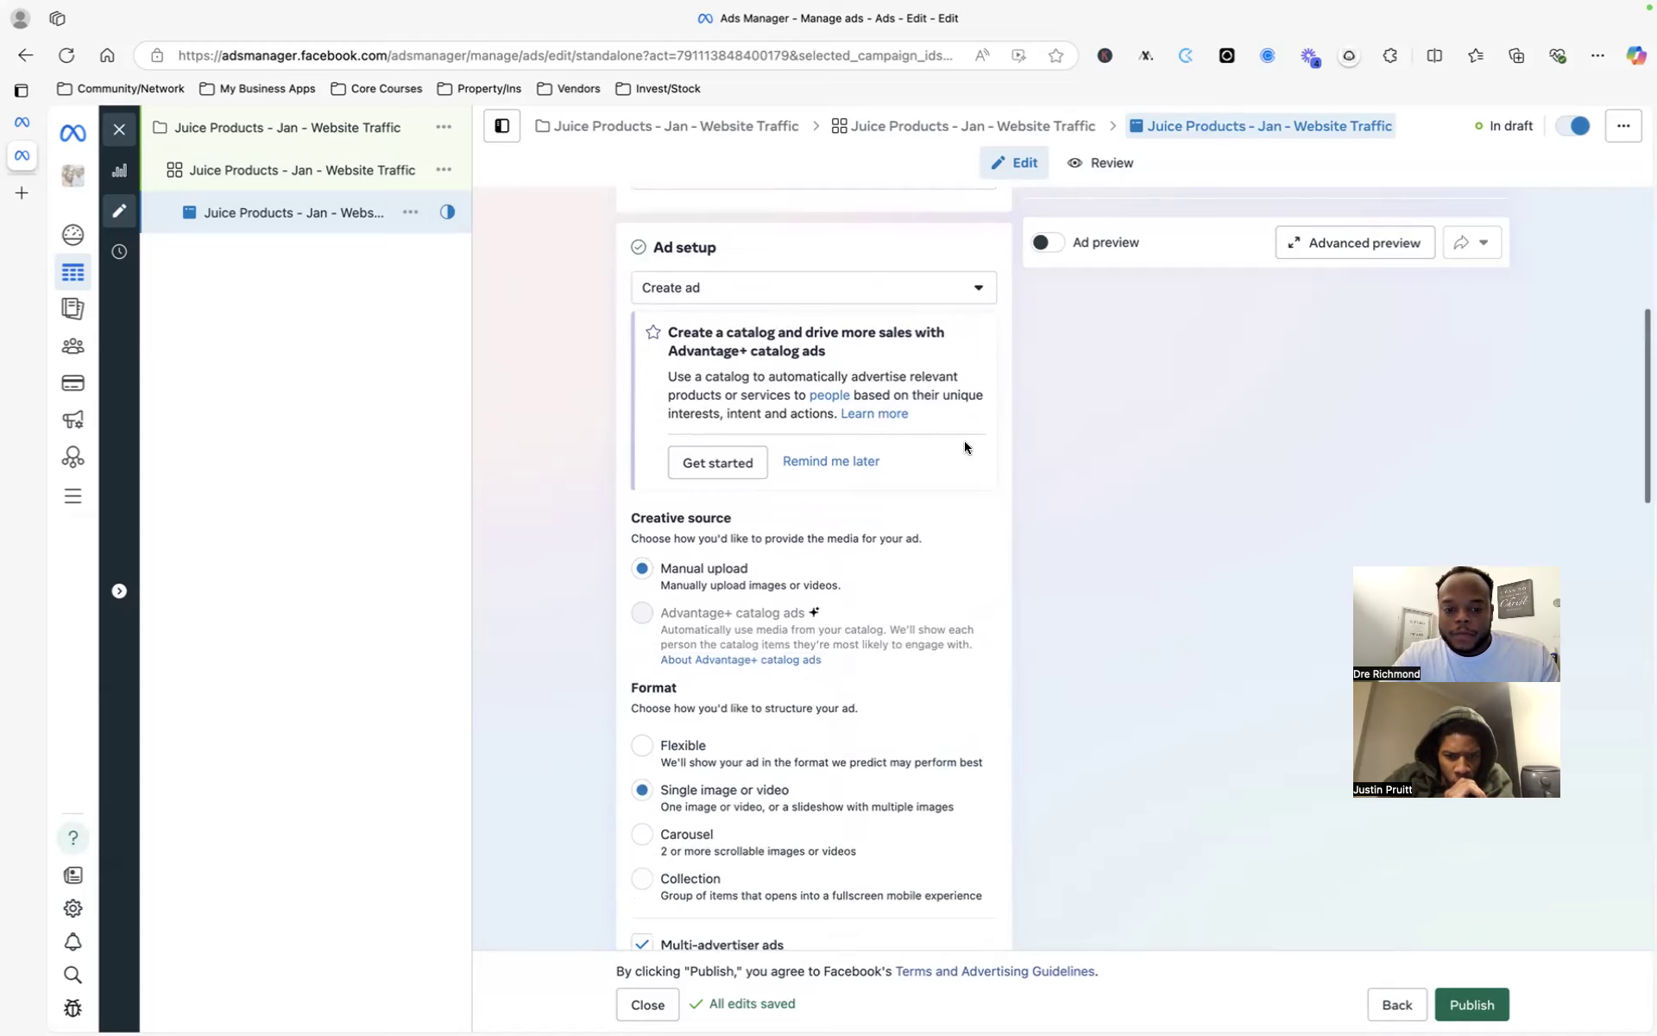
{"action": "scroll", "coordinate": [965, 447], "scroll_direction": "down", "scroll_amount": 1}
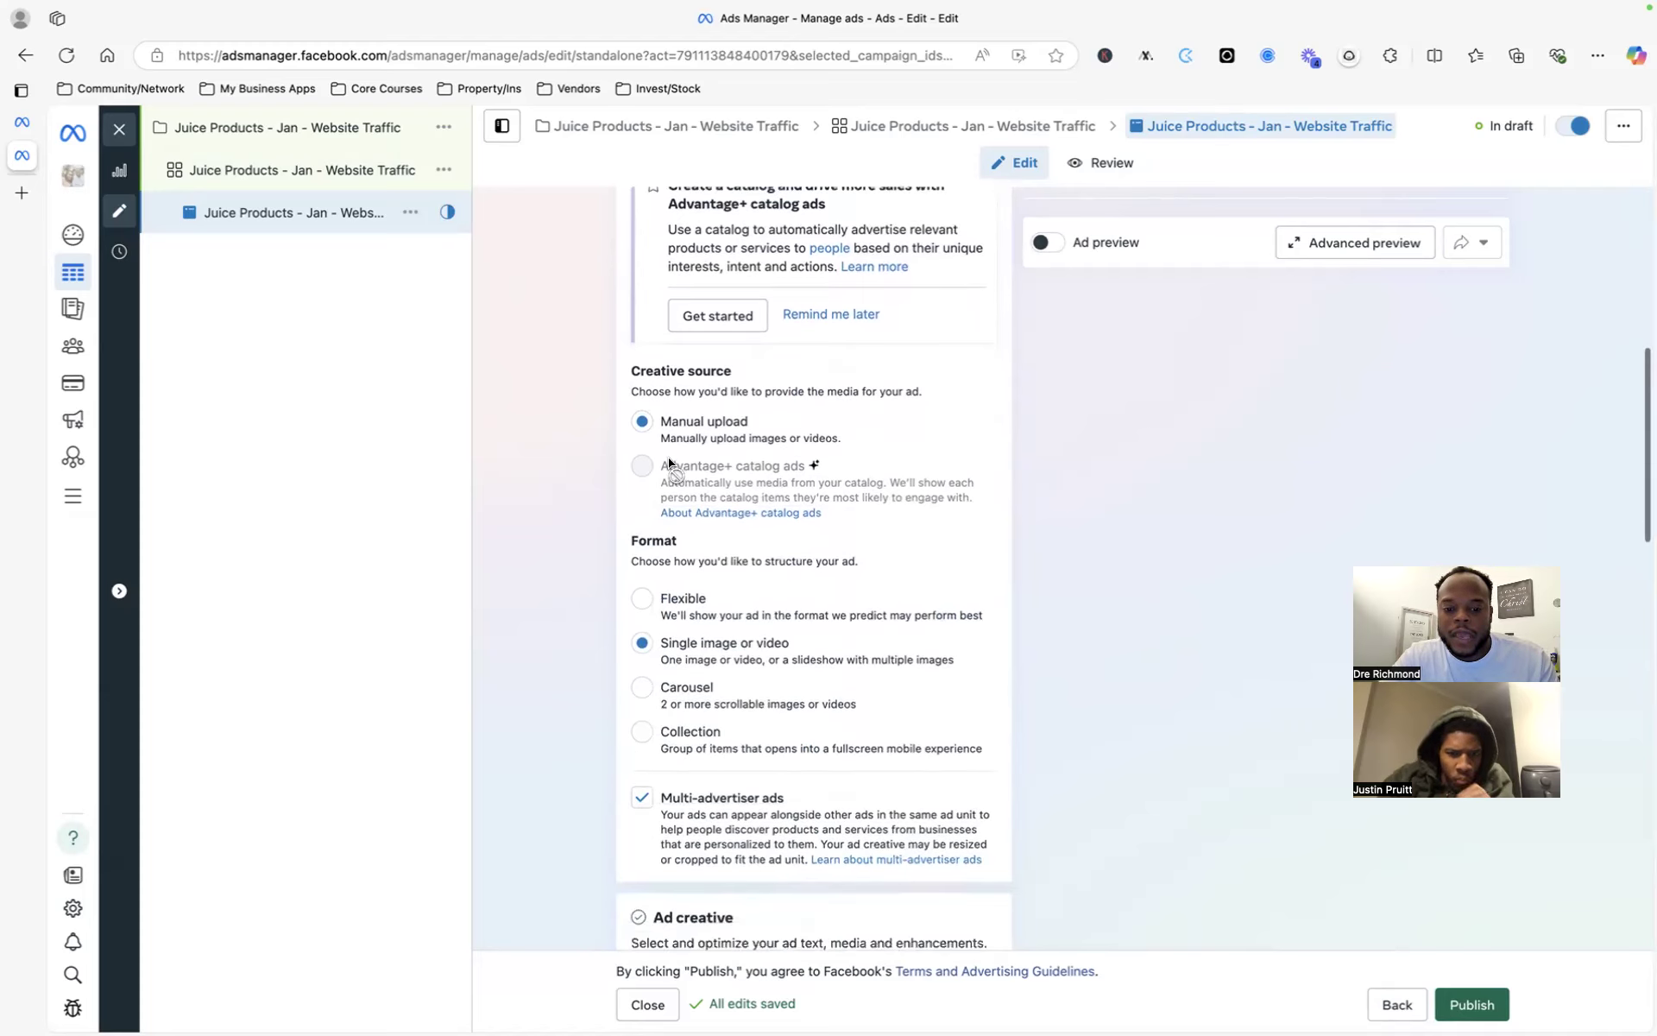
{"action": "mouse_move", "coordinate": [677, 463]}
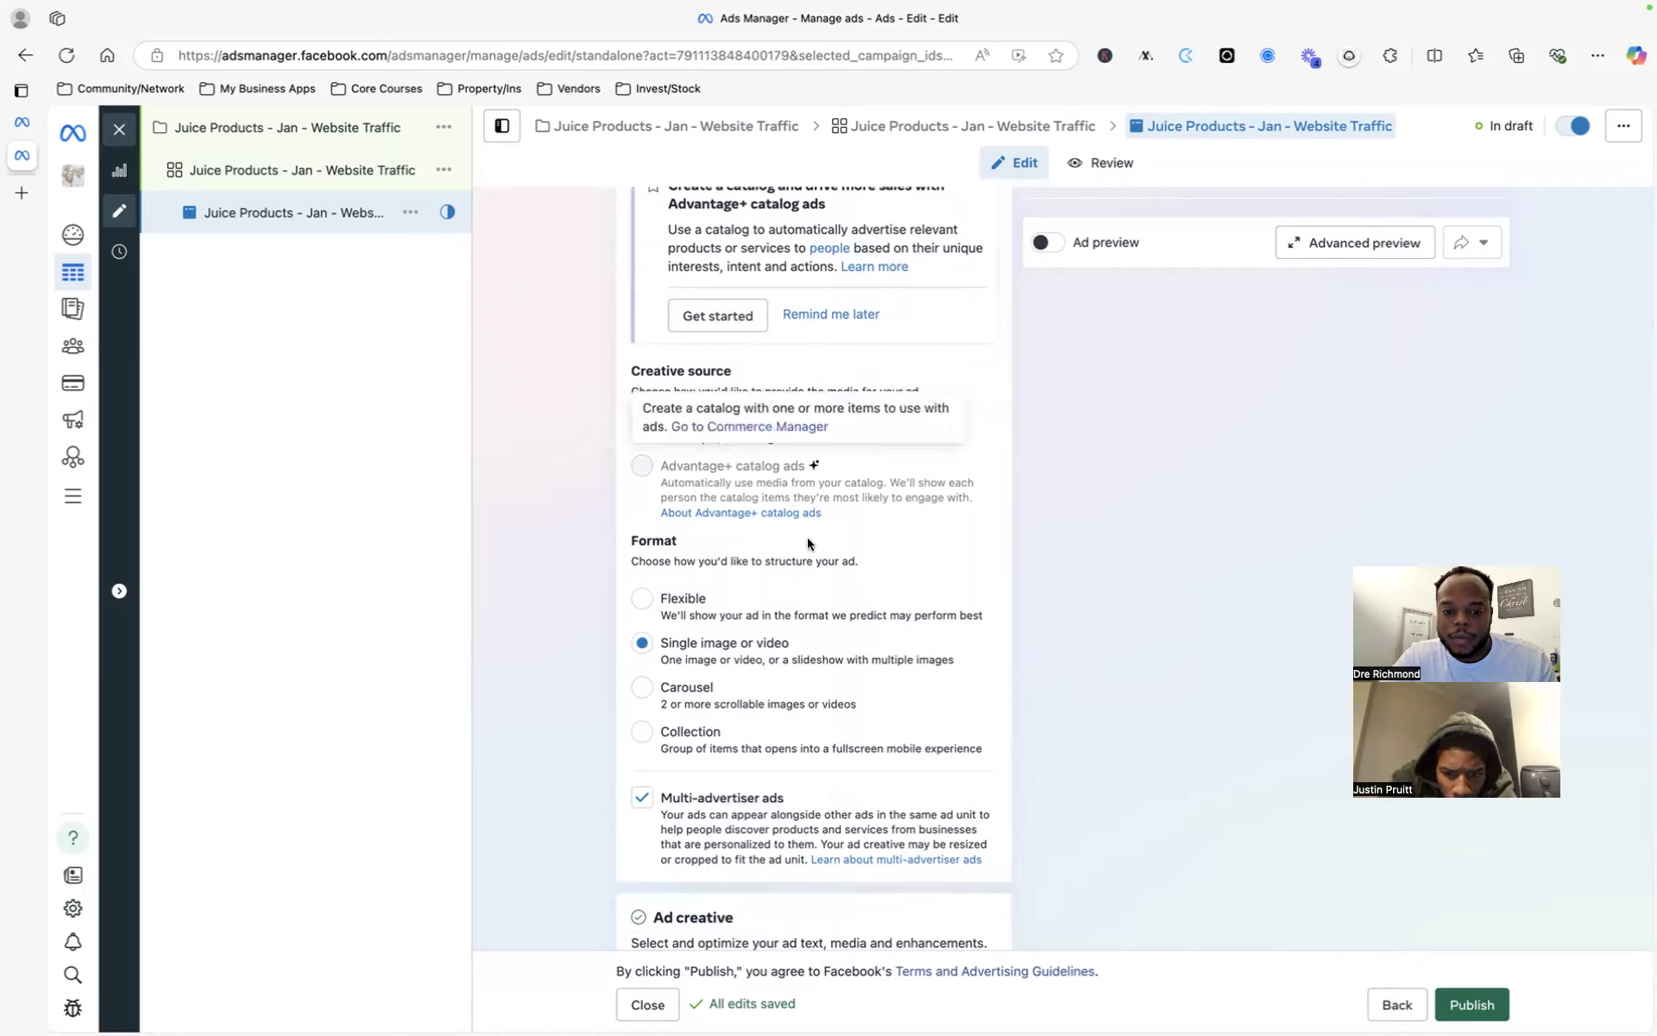
{"action": "scroll", "coordinate": [1008, 542], "scroll_direction": "down", "scroll_amount": 2}
{"action": "scroll", "coordinate": [1007, 542], "scroll_direction": "down", "scroll_amount": 2}
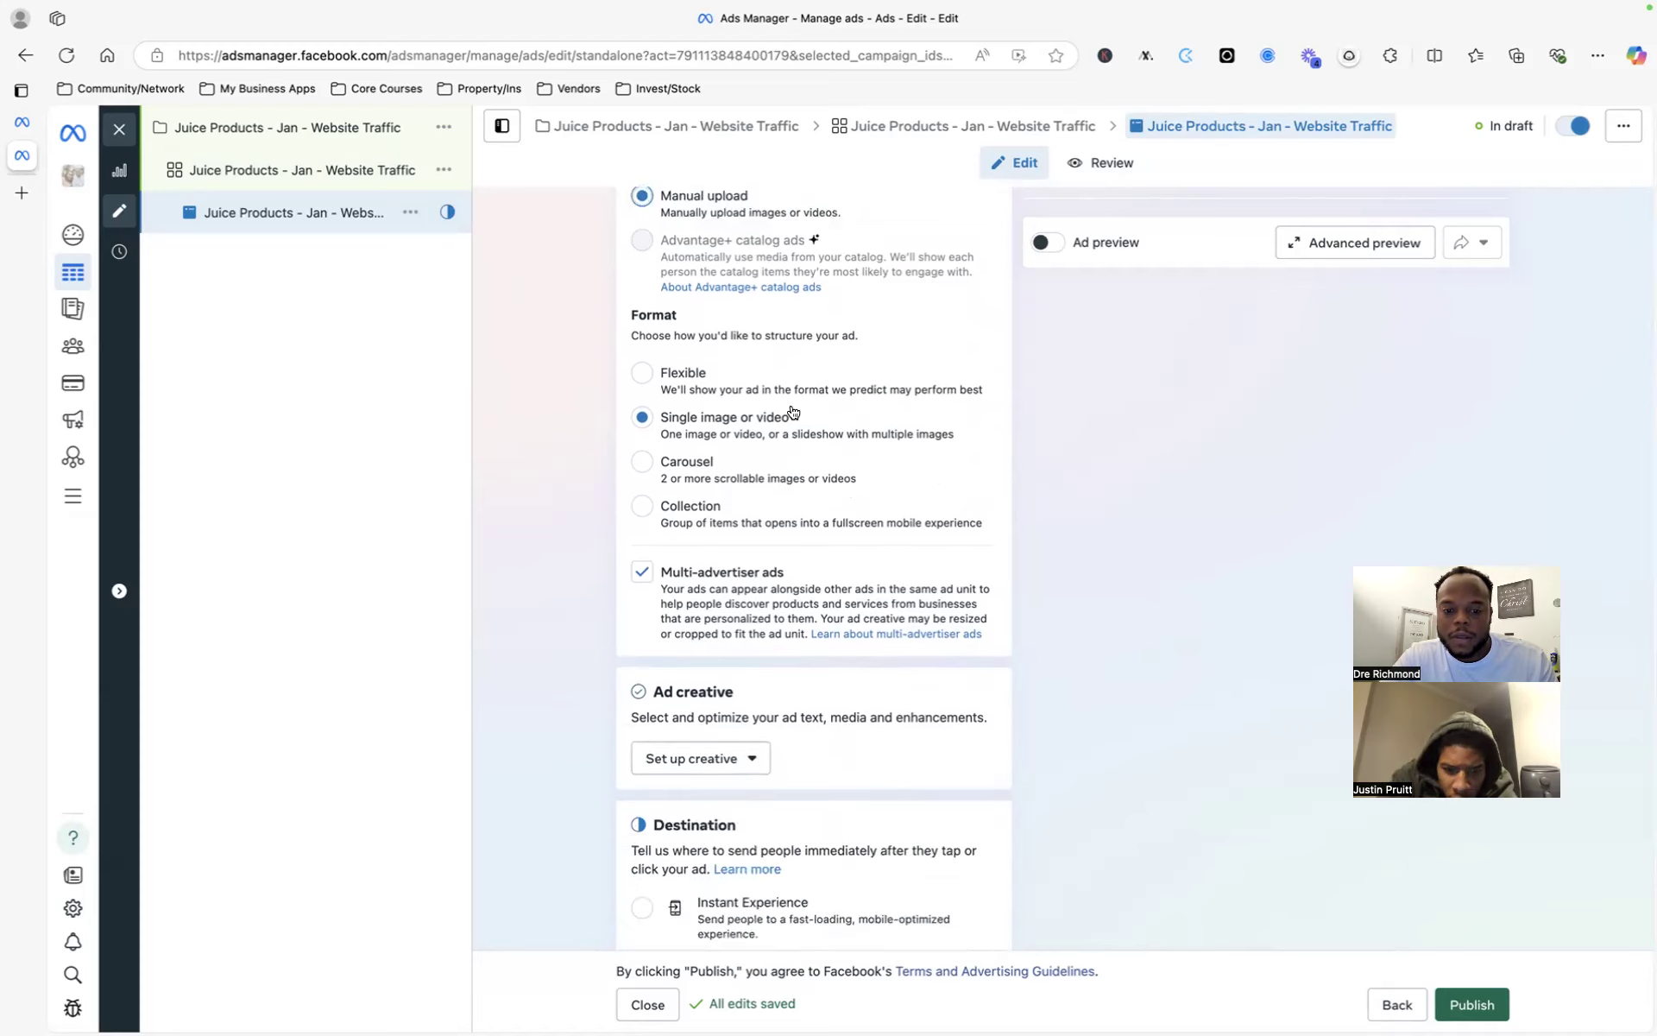
{"action": "left_click", "coordinate": [651, 467]}
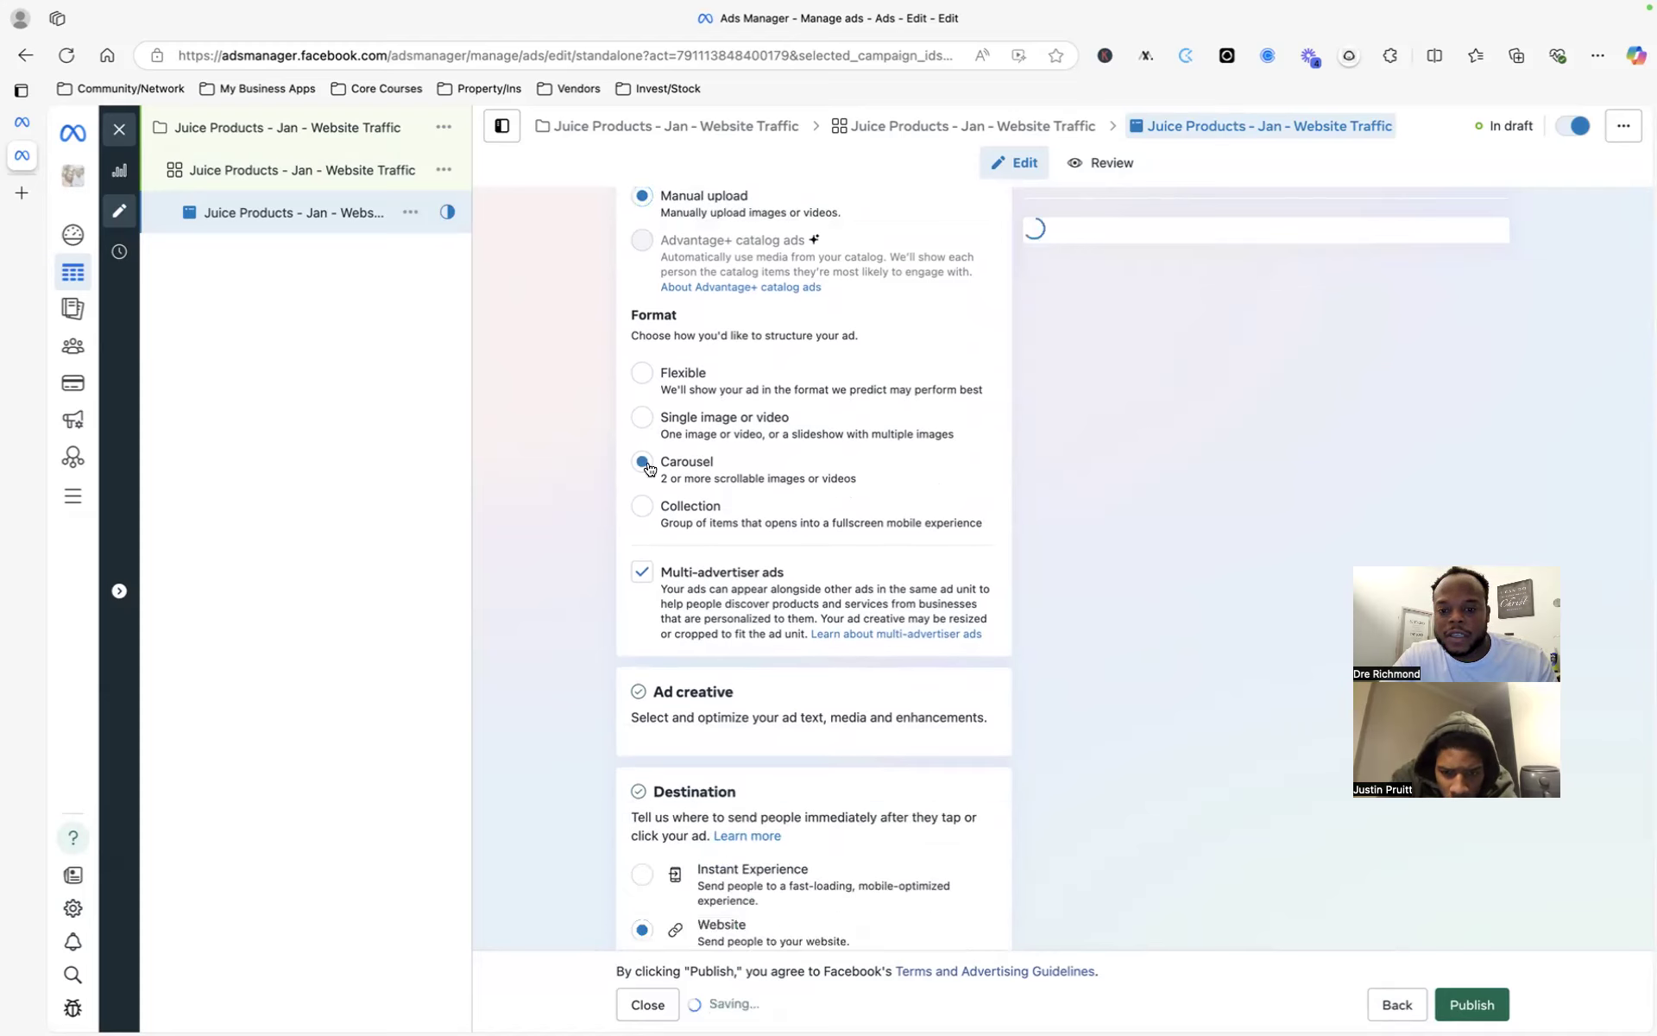
{"action": "left_click", "coordinate": [1060, 245]}
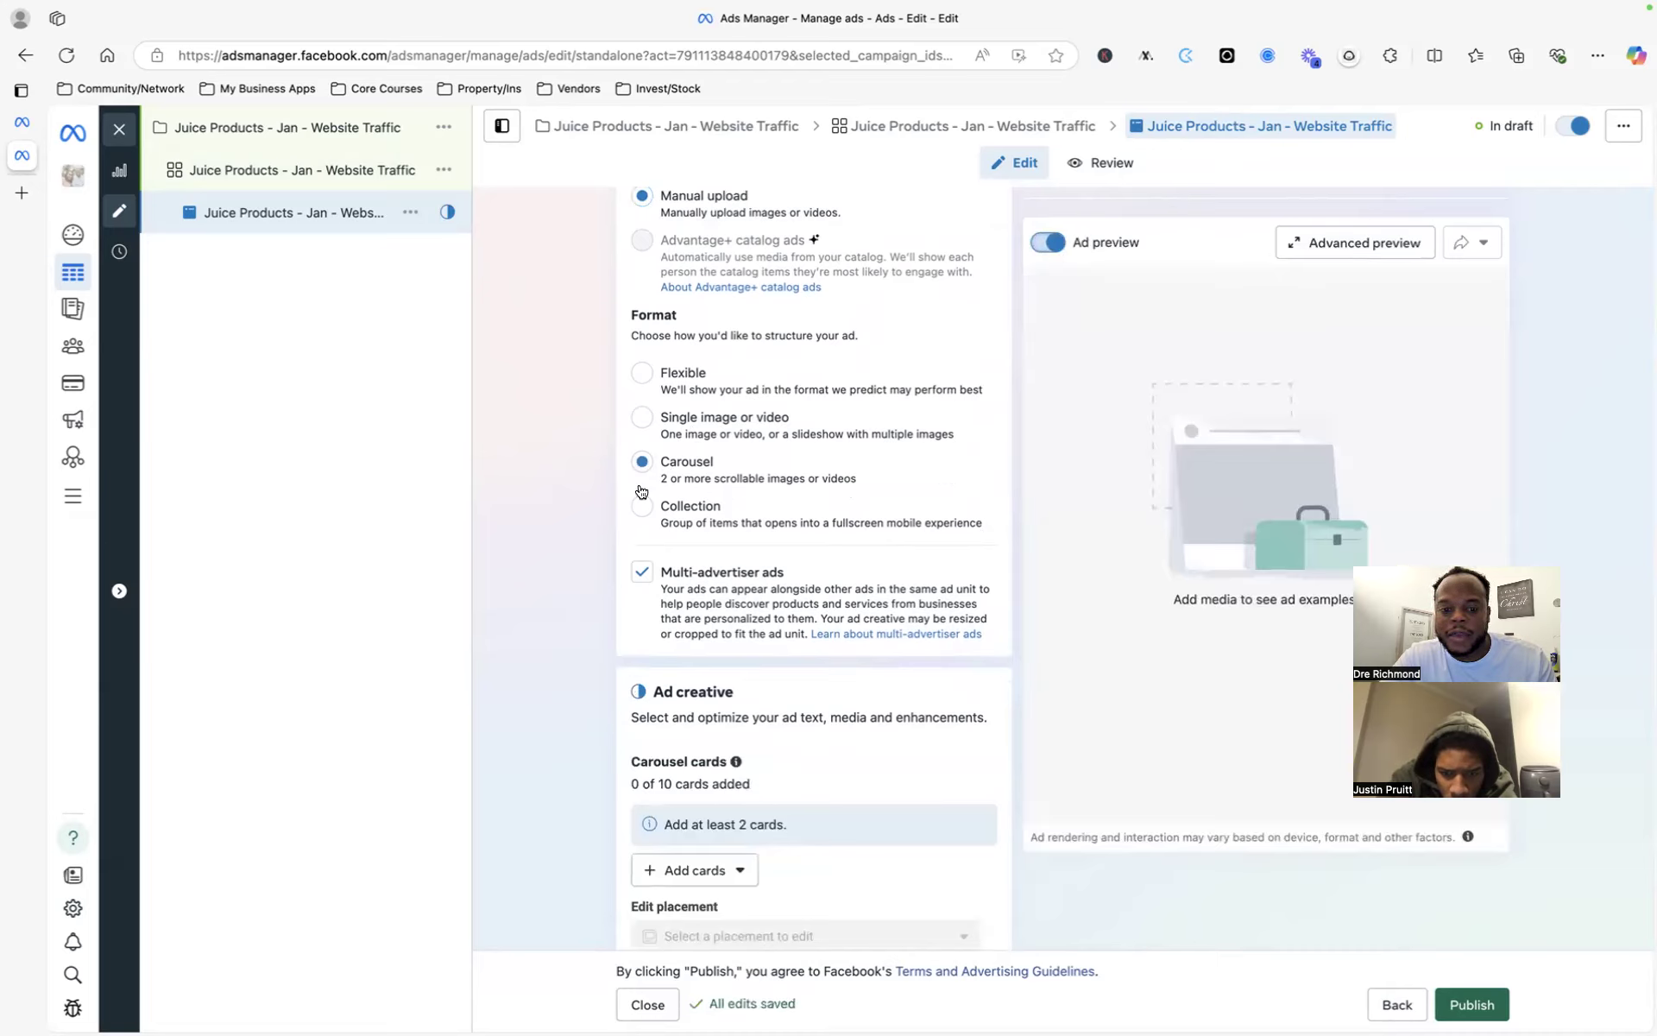
{"action": "left_click", "coordinate": [646, 388]}
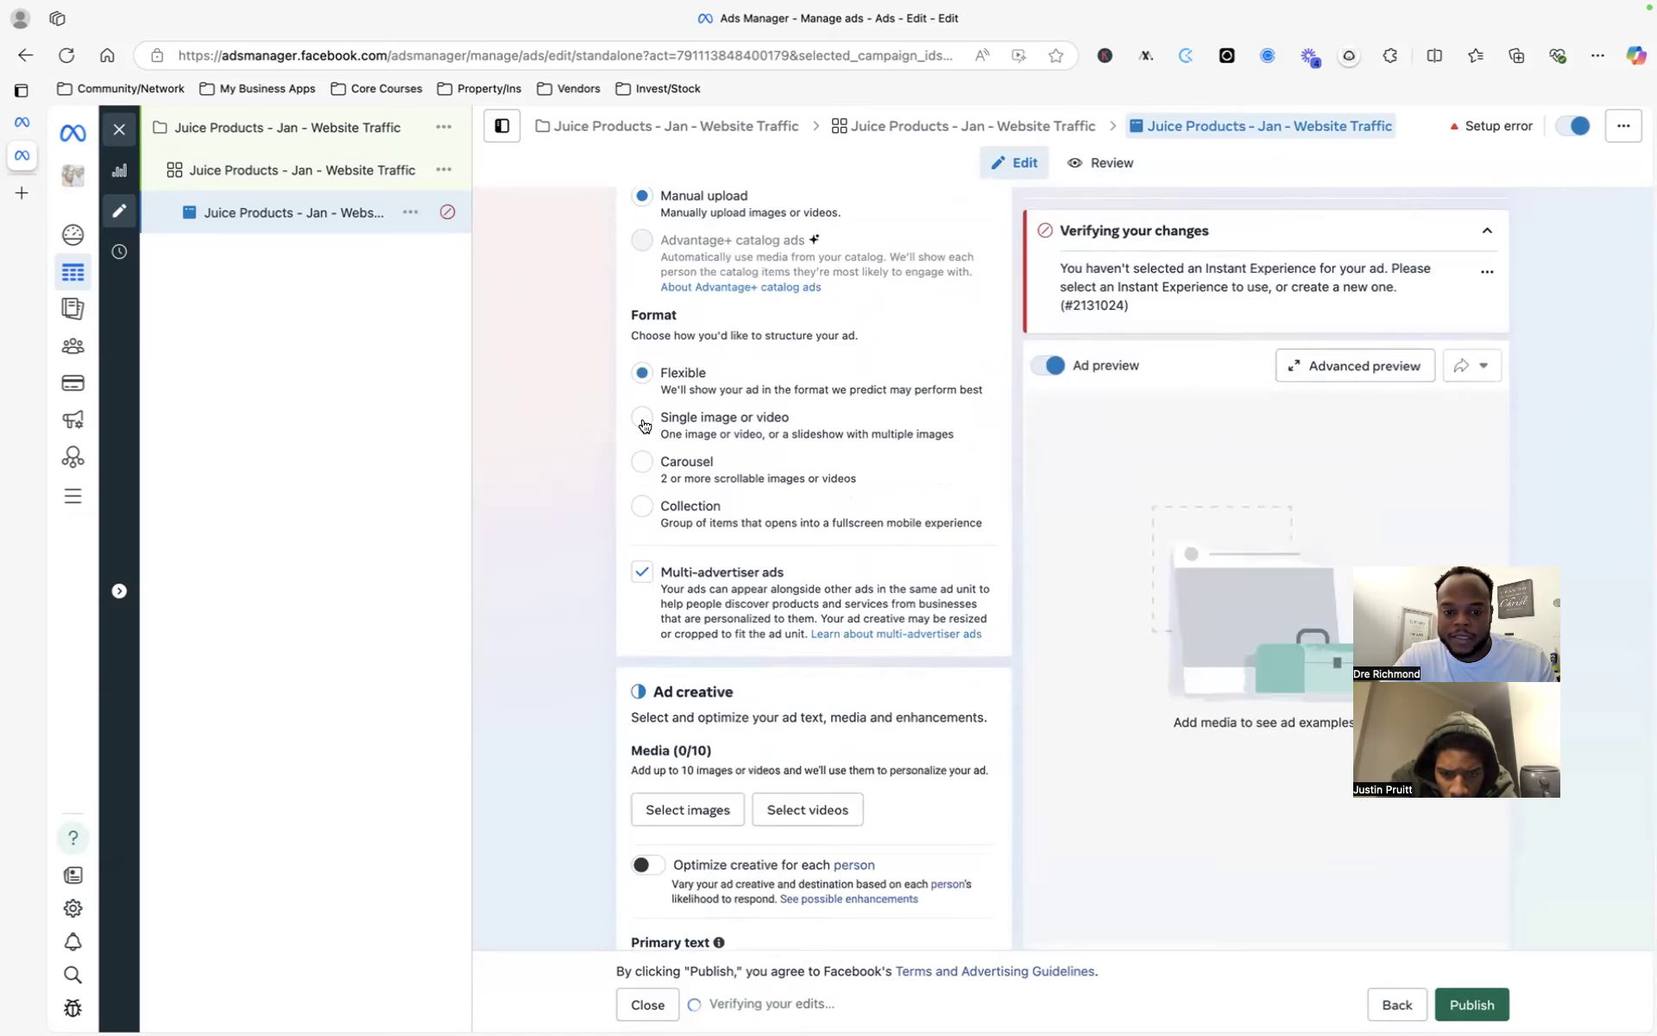
{"action": "left_click", "coordinate": [660, 504]}
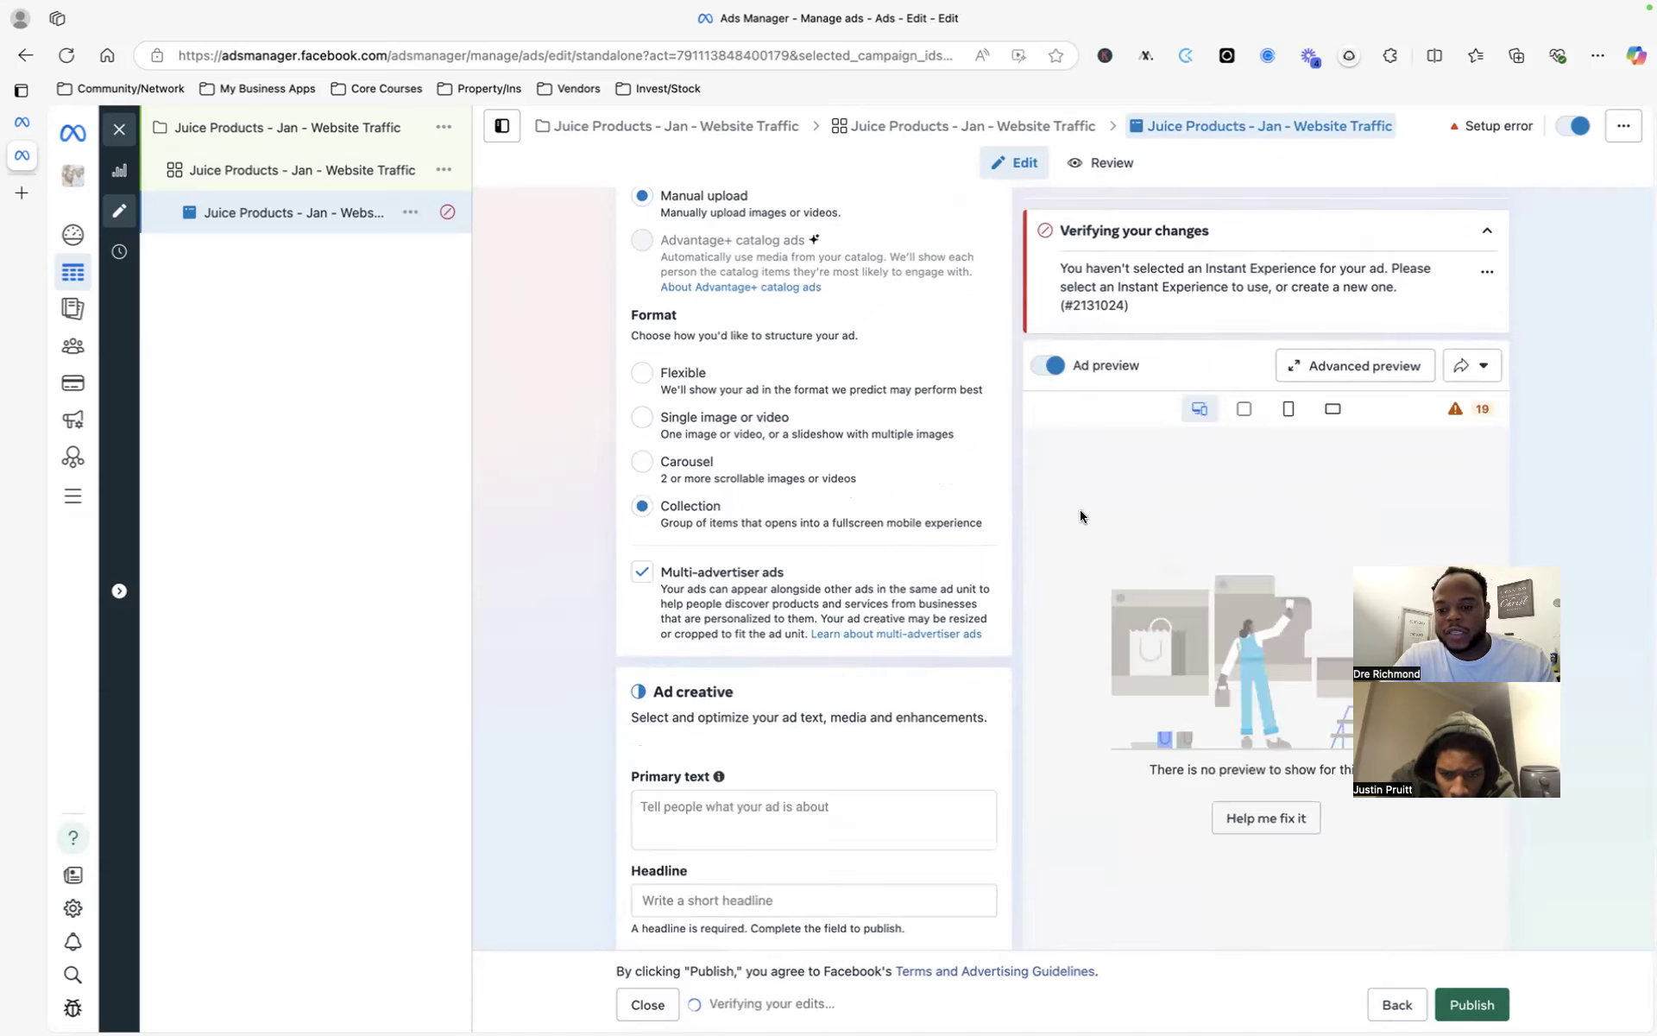
{"action": "left_click", "coordinate": [1200, 406]}
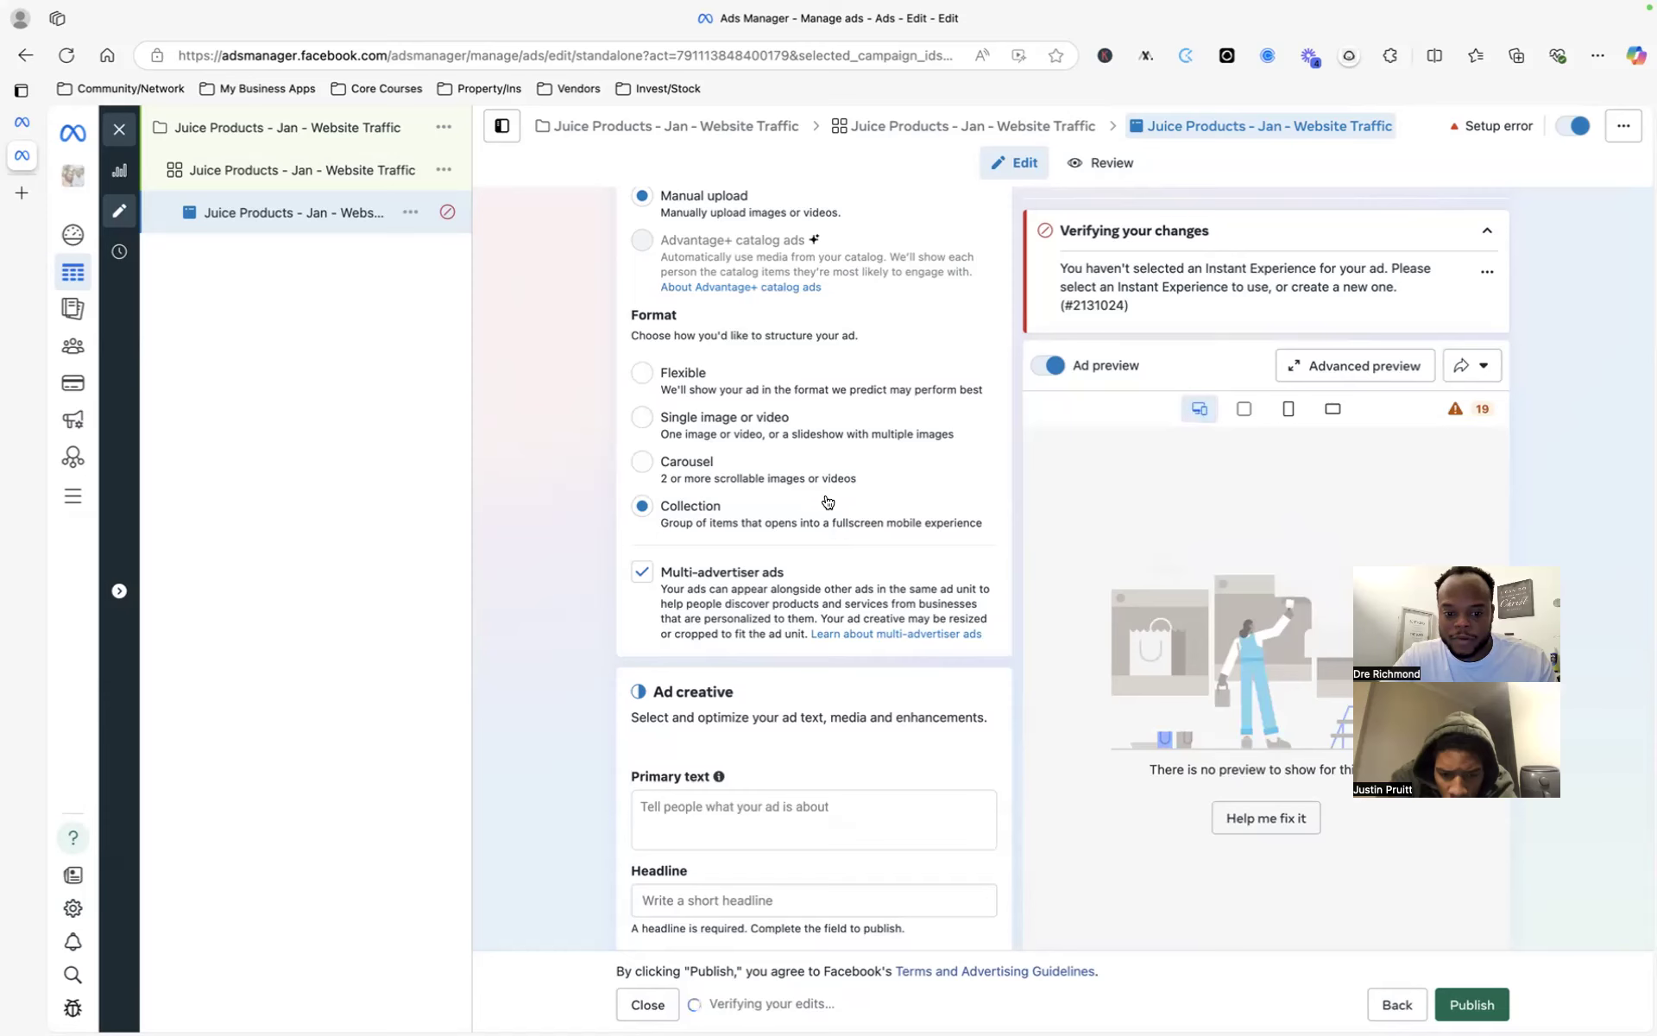
{"action": "scroll", "coordinate": [753, 663], "scroll_direction": "down", "scroll_amount": 1}
{"action": "scroll", "coordinate": [740, 472], "scroll_direction": "up", "scroll_amount": 2}
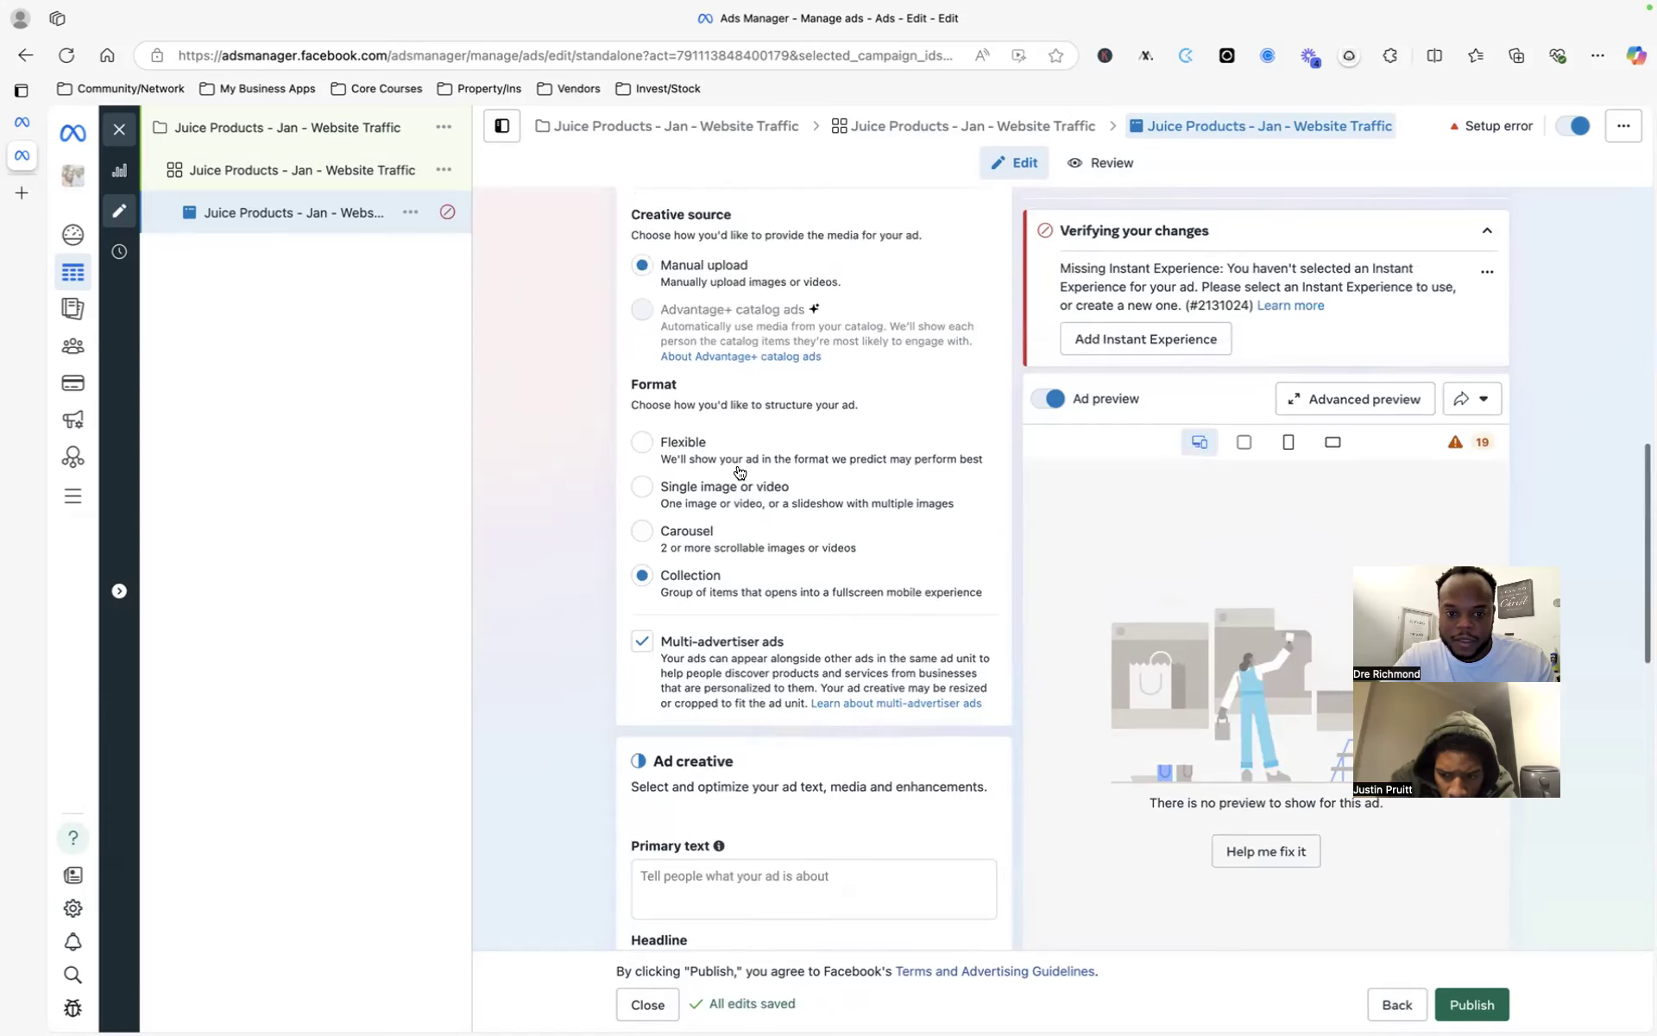
{"action": "scroll", "coordinate": [744, 535], "scroll_direction": "up", "scroll_amount": 1}
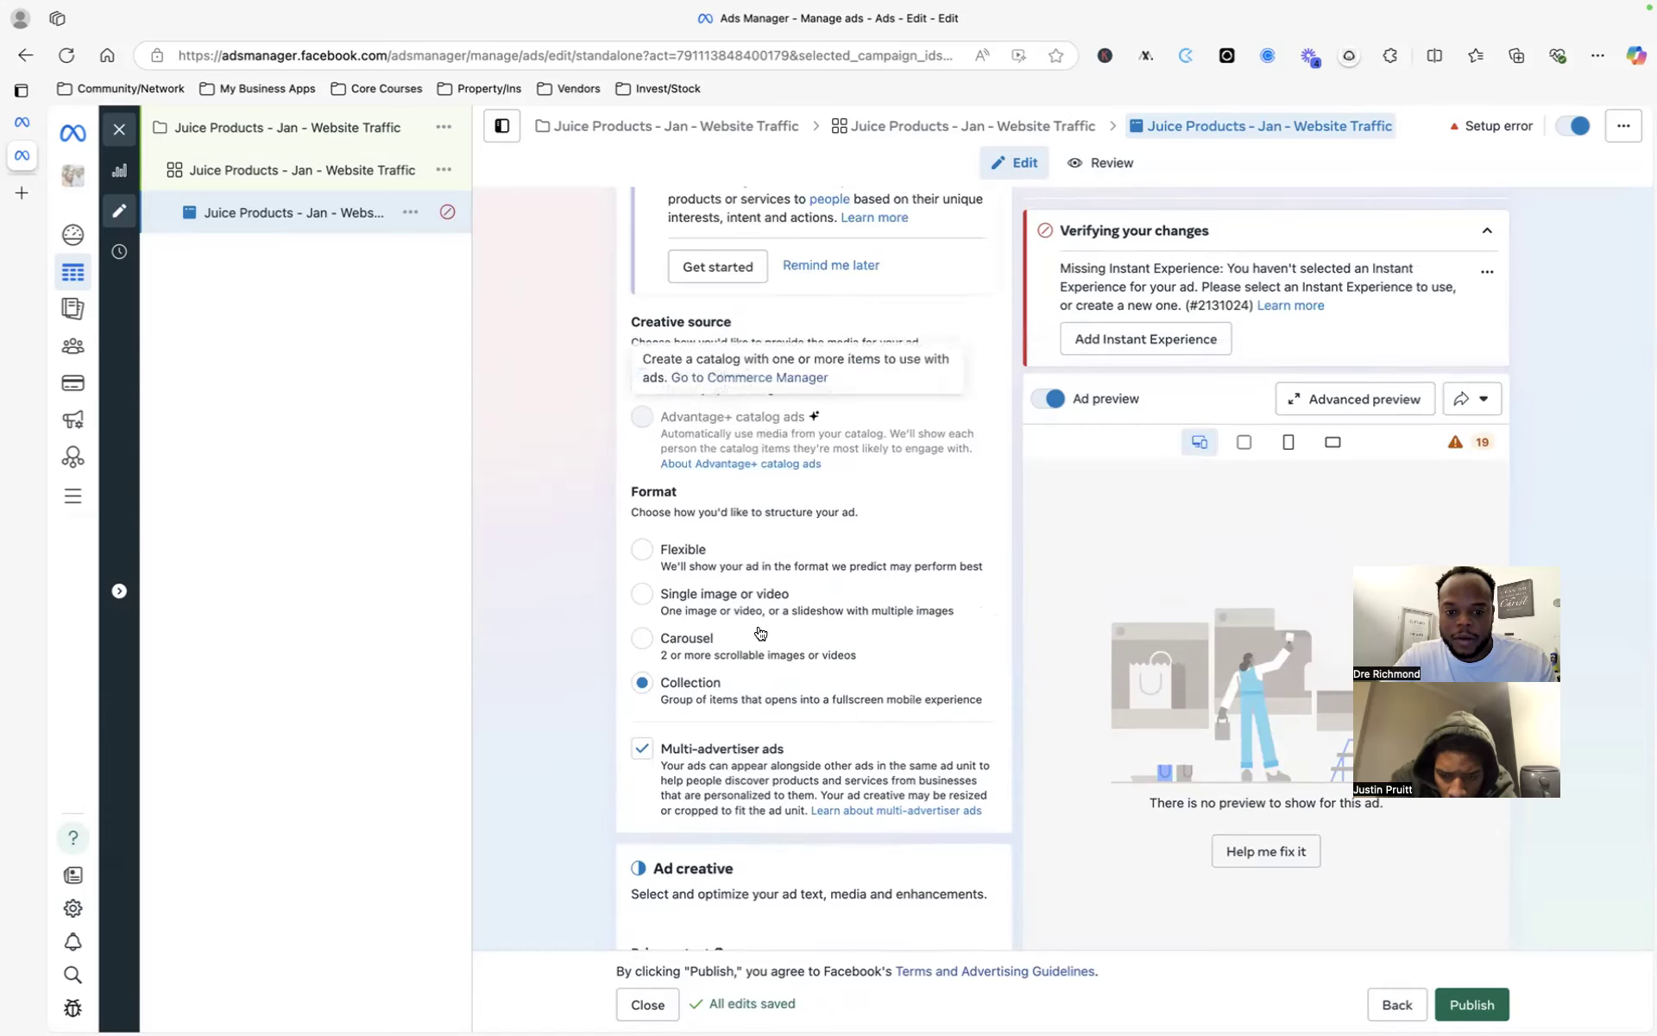
{"action": "scroll", "coordinate": [792, 685], "scroll_direction": "down", "scroll_amount": 3}
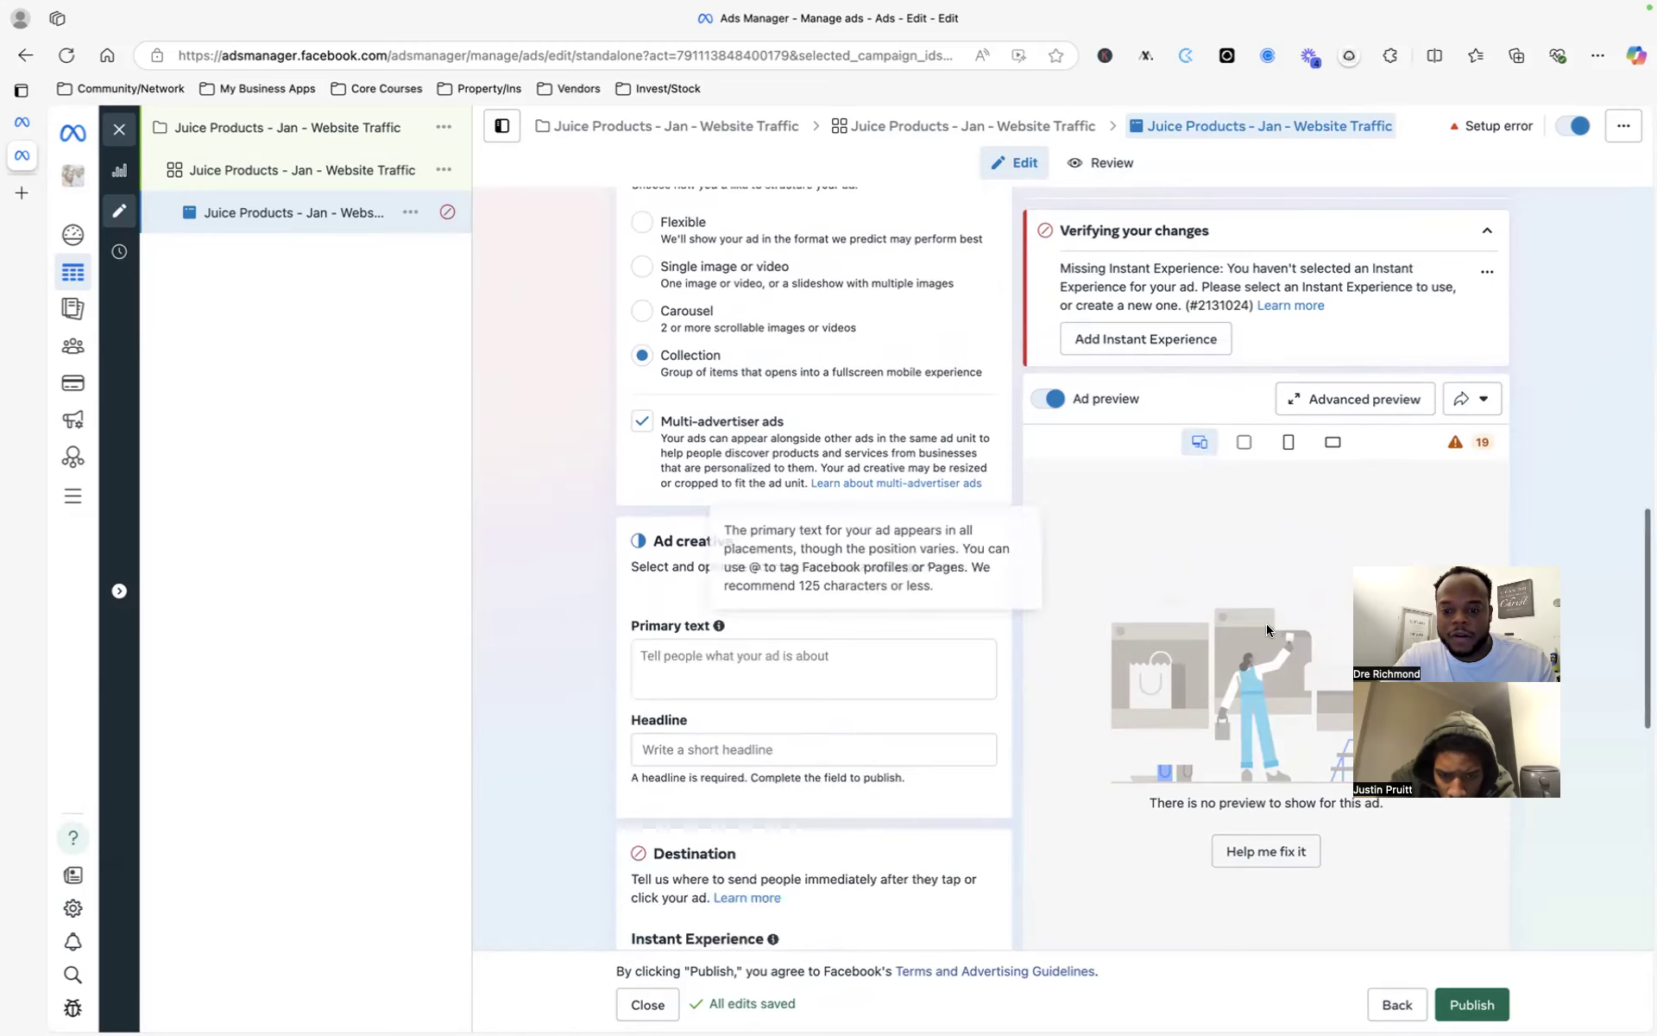
{"action": "scroll", "coordinate": [791, 348], "scroll_direction": "down", "scroll_amount": 4}
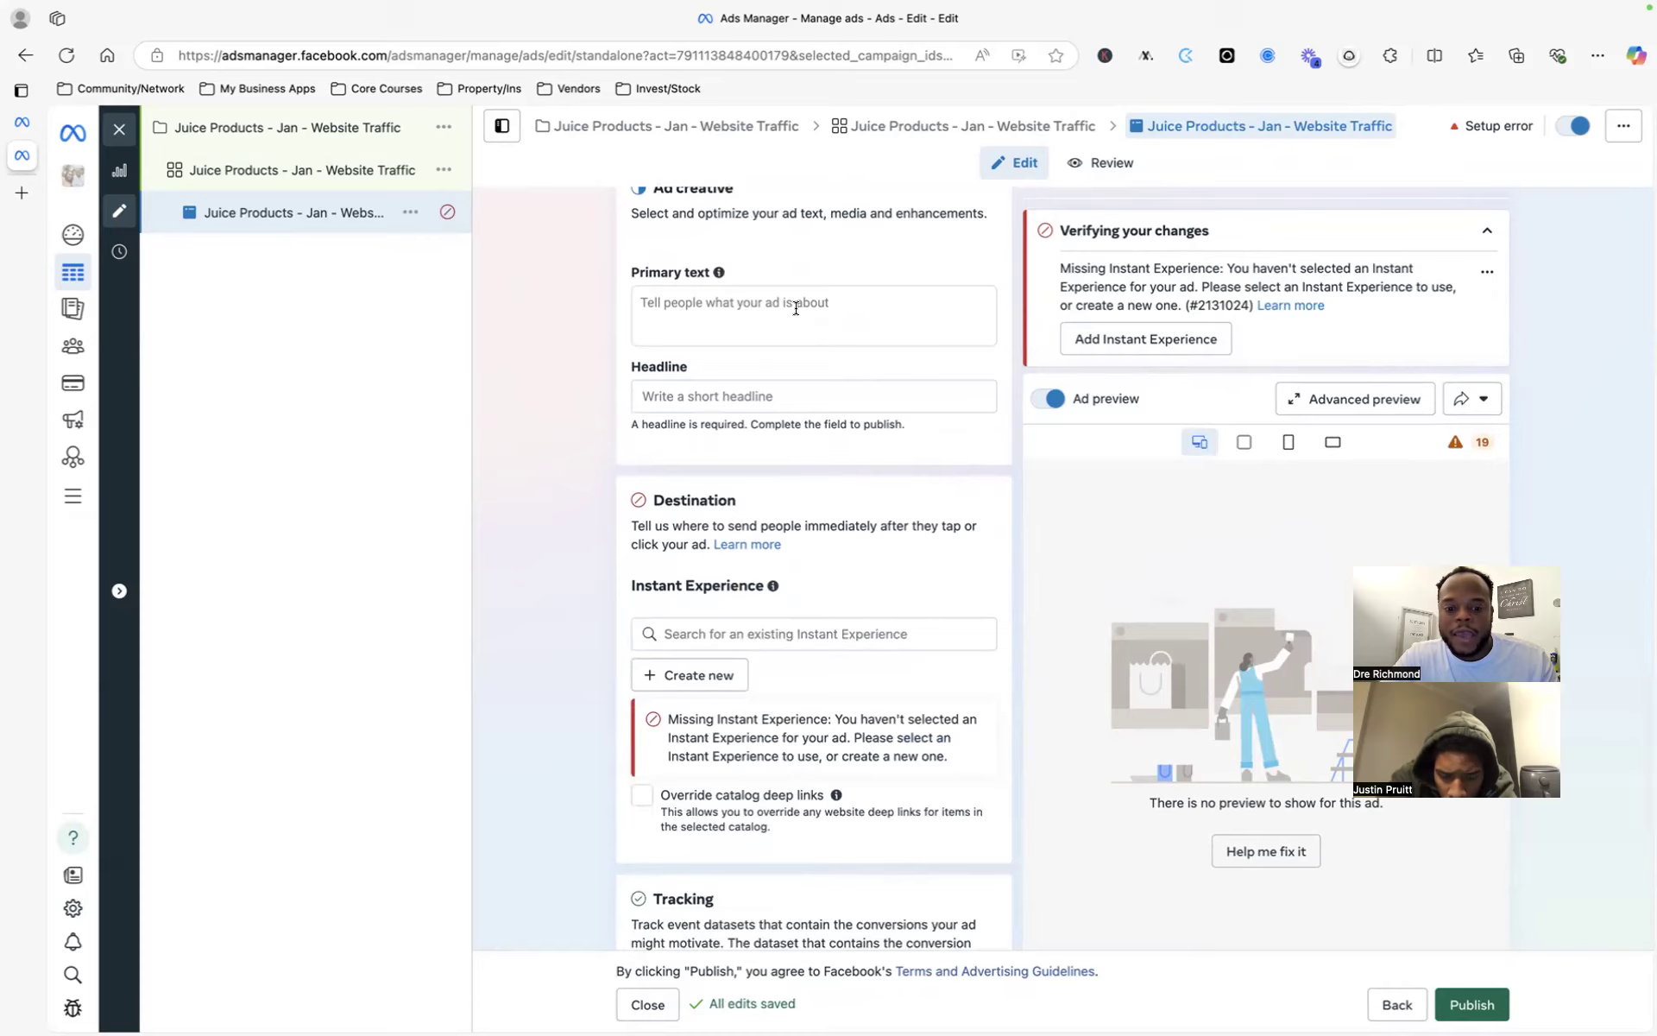
- Enter 'Get you hair back !' as the ad's primary text
{"action": "left_click", "coordinate": [795, 308]}
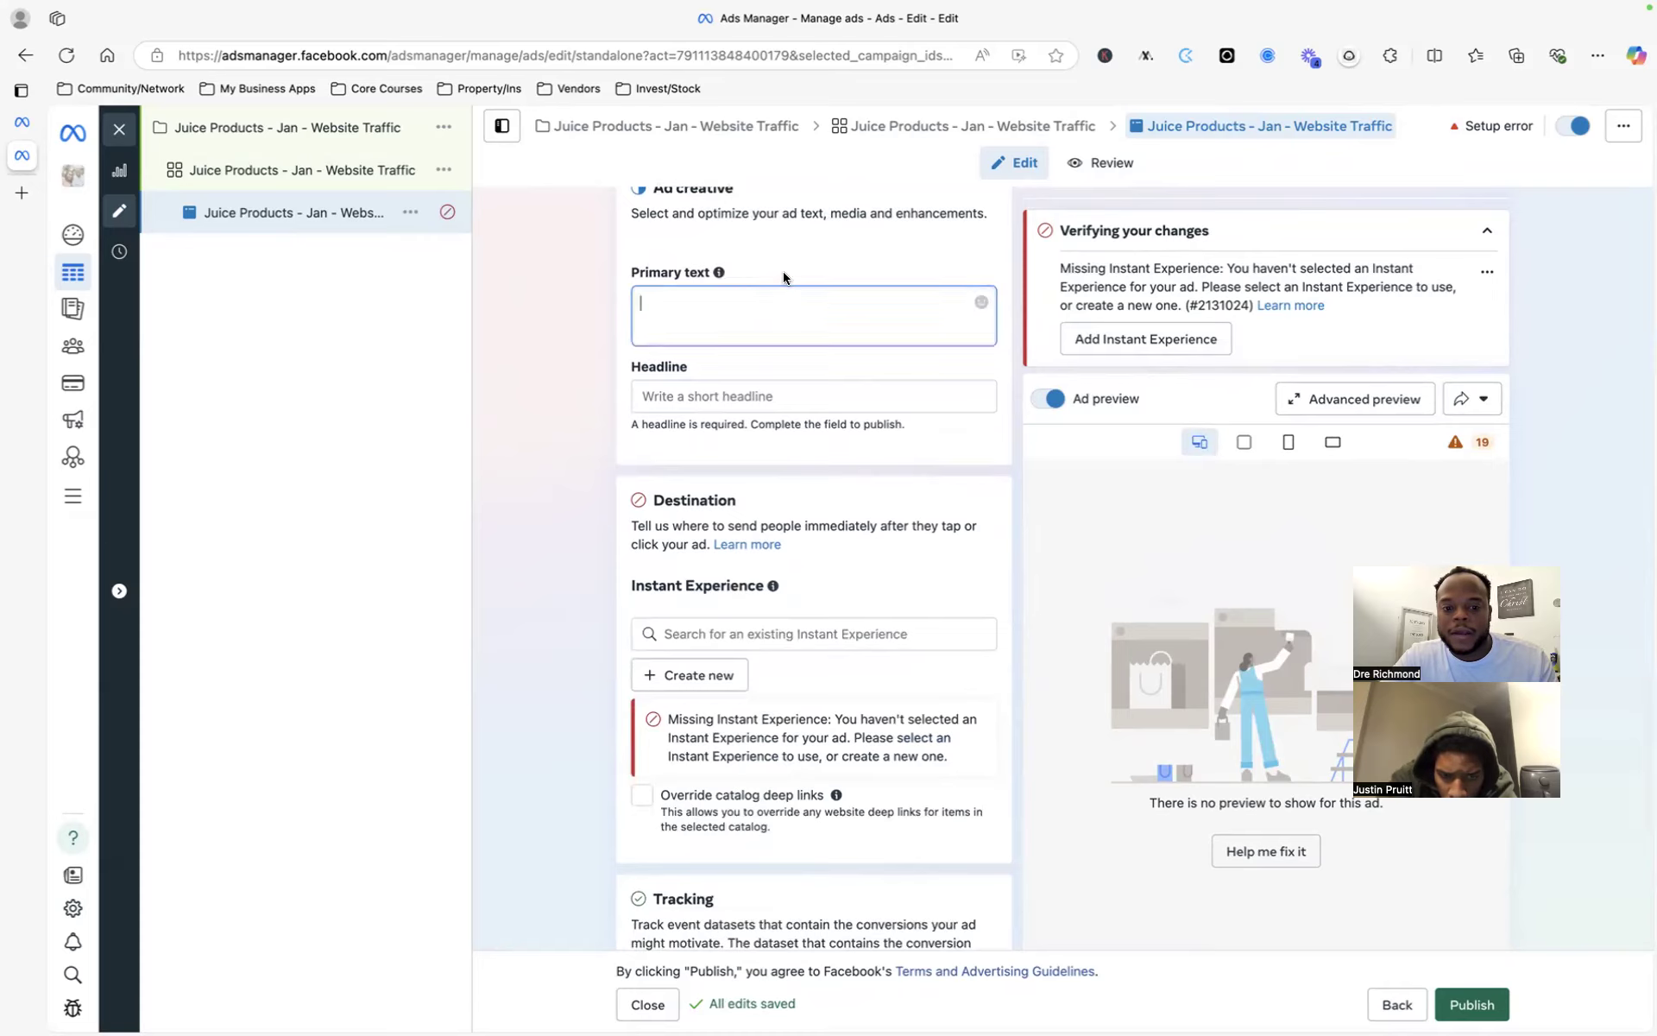
{"action": "scroll", "coordinate": [782, 294], "scroll_direction": "up", "scroll_amount": 1}
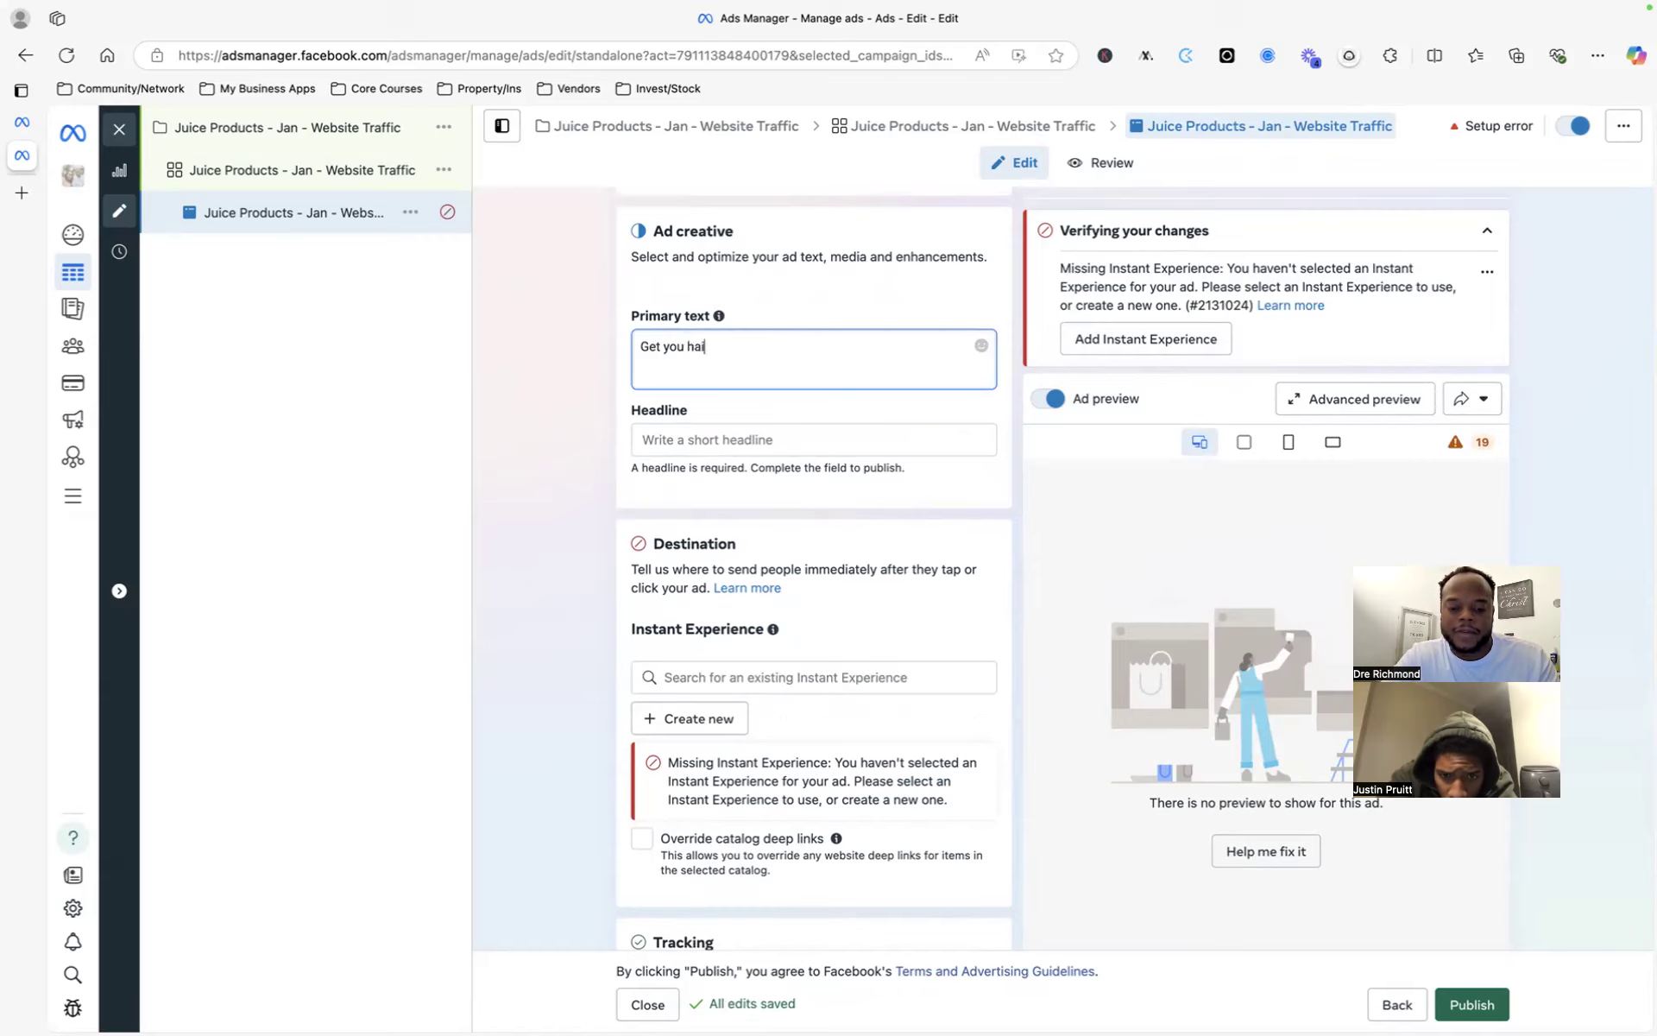
{"action": "type", "text": "back !"}
{"action": "left_click", "coordinate": [699, 436]}
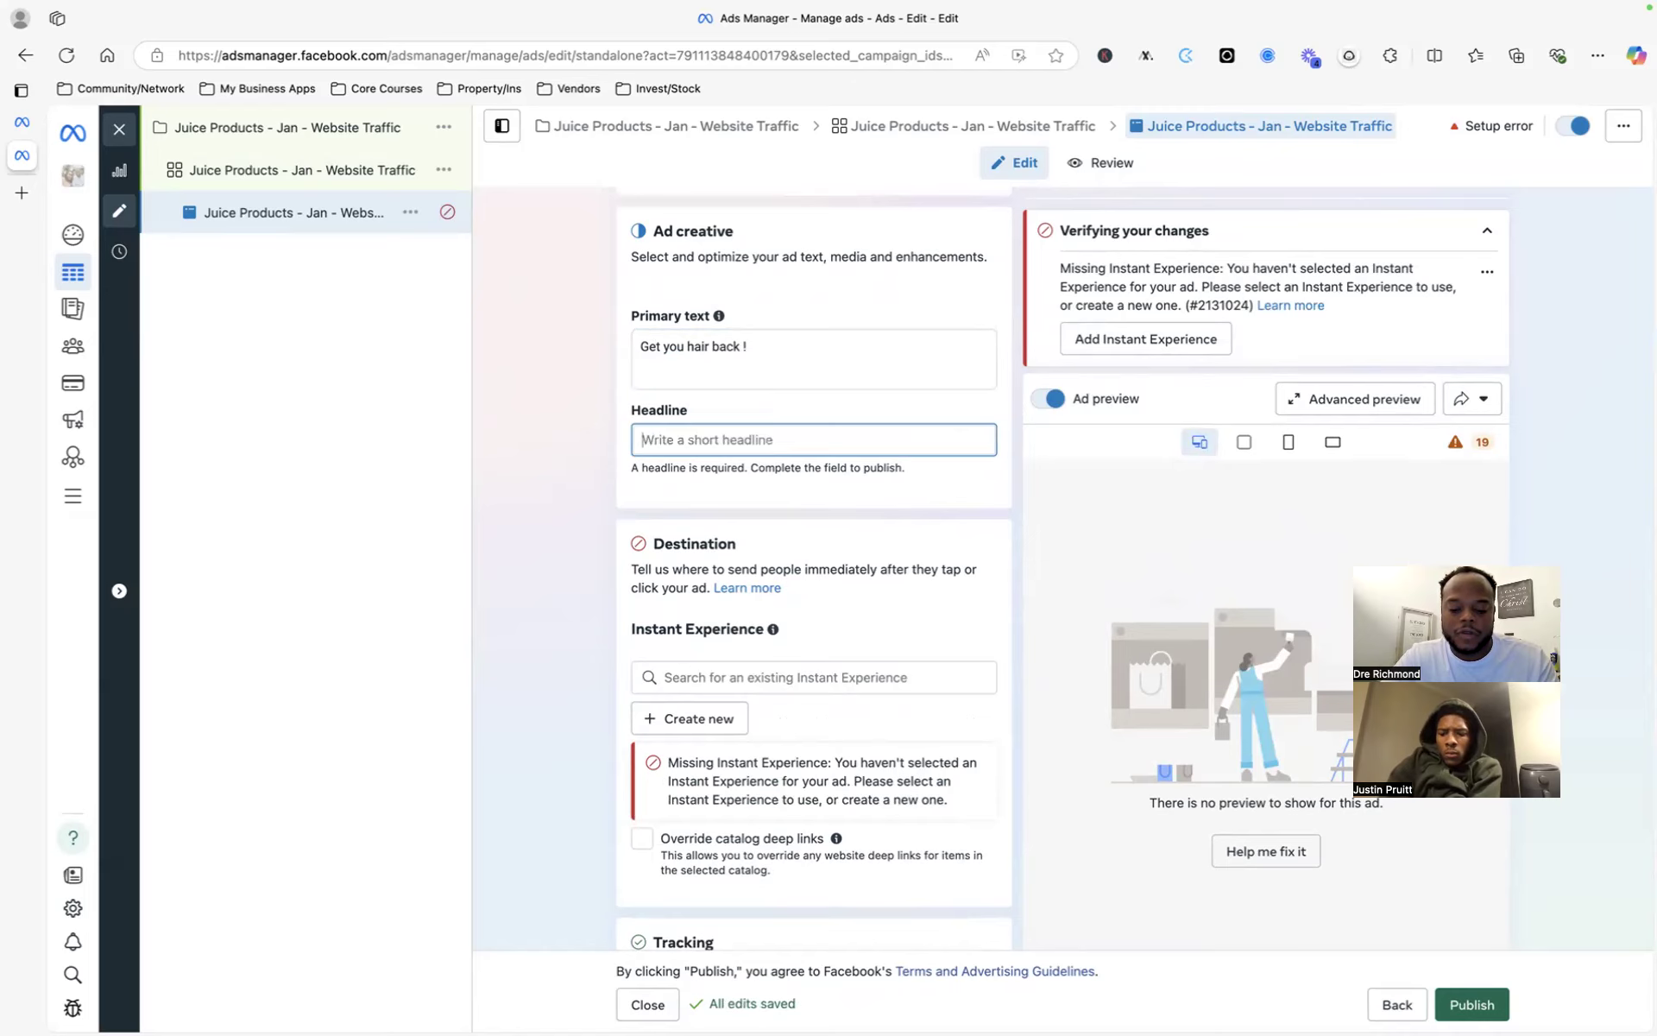
- Enter 'Juice Products' as the headline, correcting the typo
{"action": "type", "text": "Juice Proiduce "}
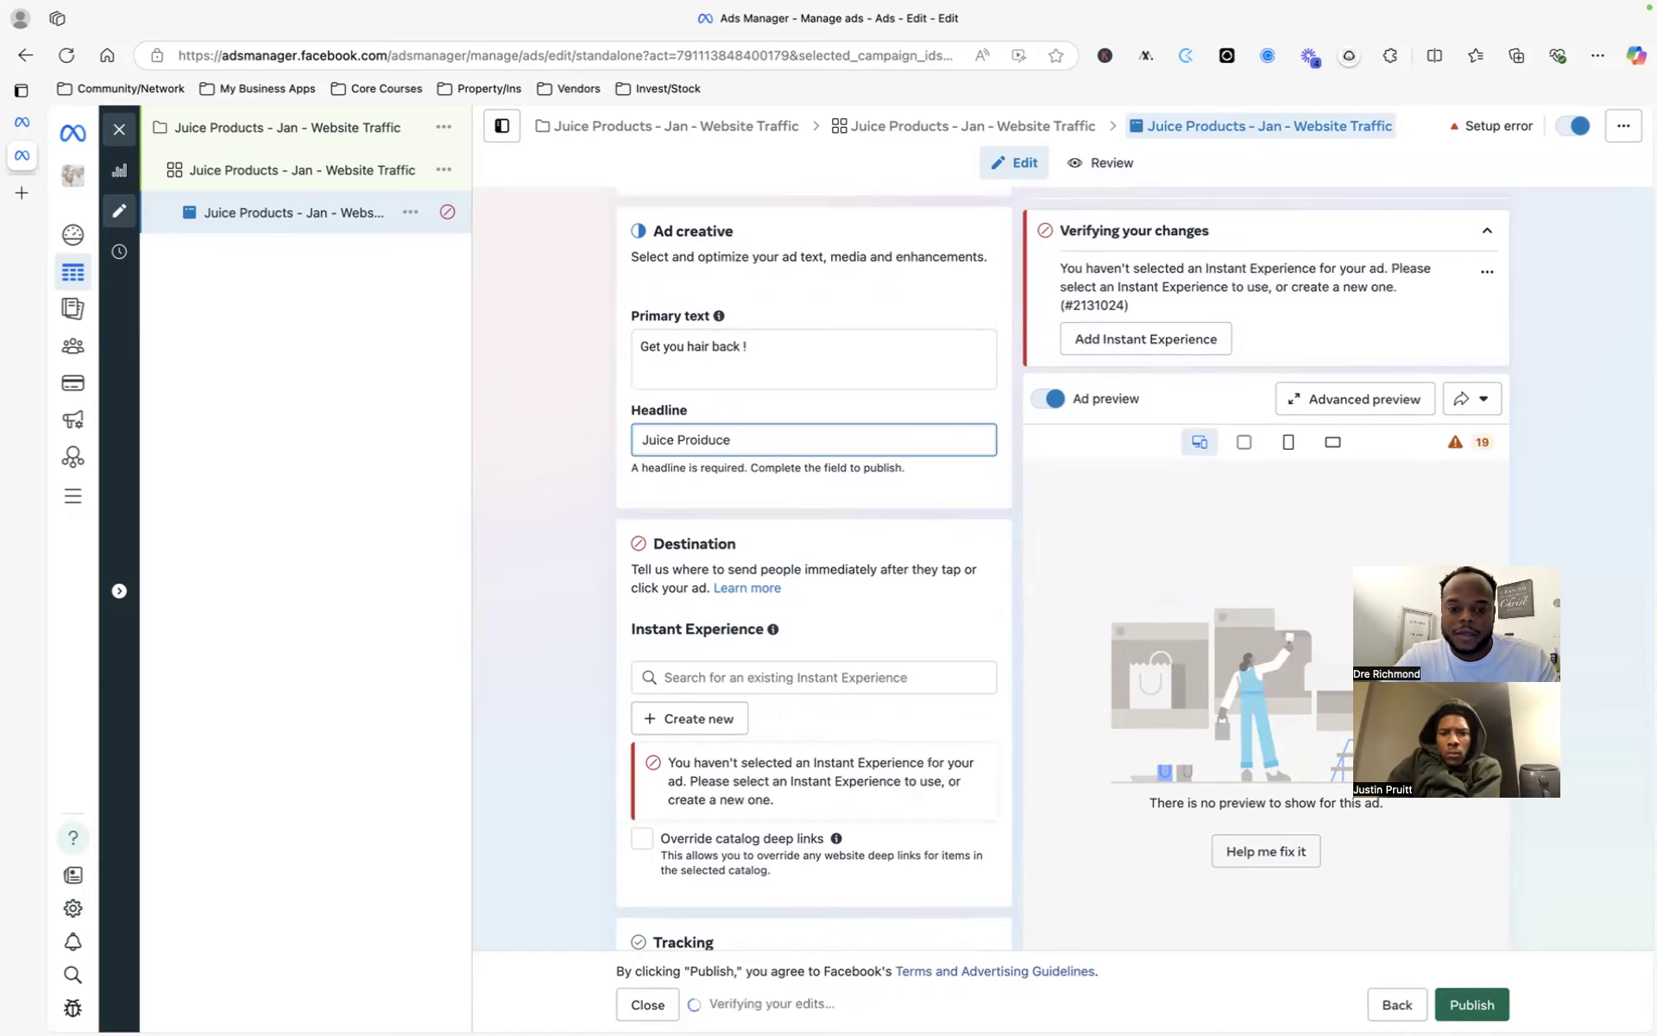
{"action": "type", "text": "ducts"}
{"action": "scroll", "coordinate": [579, 394], "scroll_direction": "up", "scroll_amount": 8}
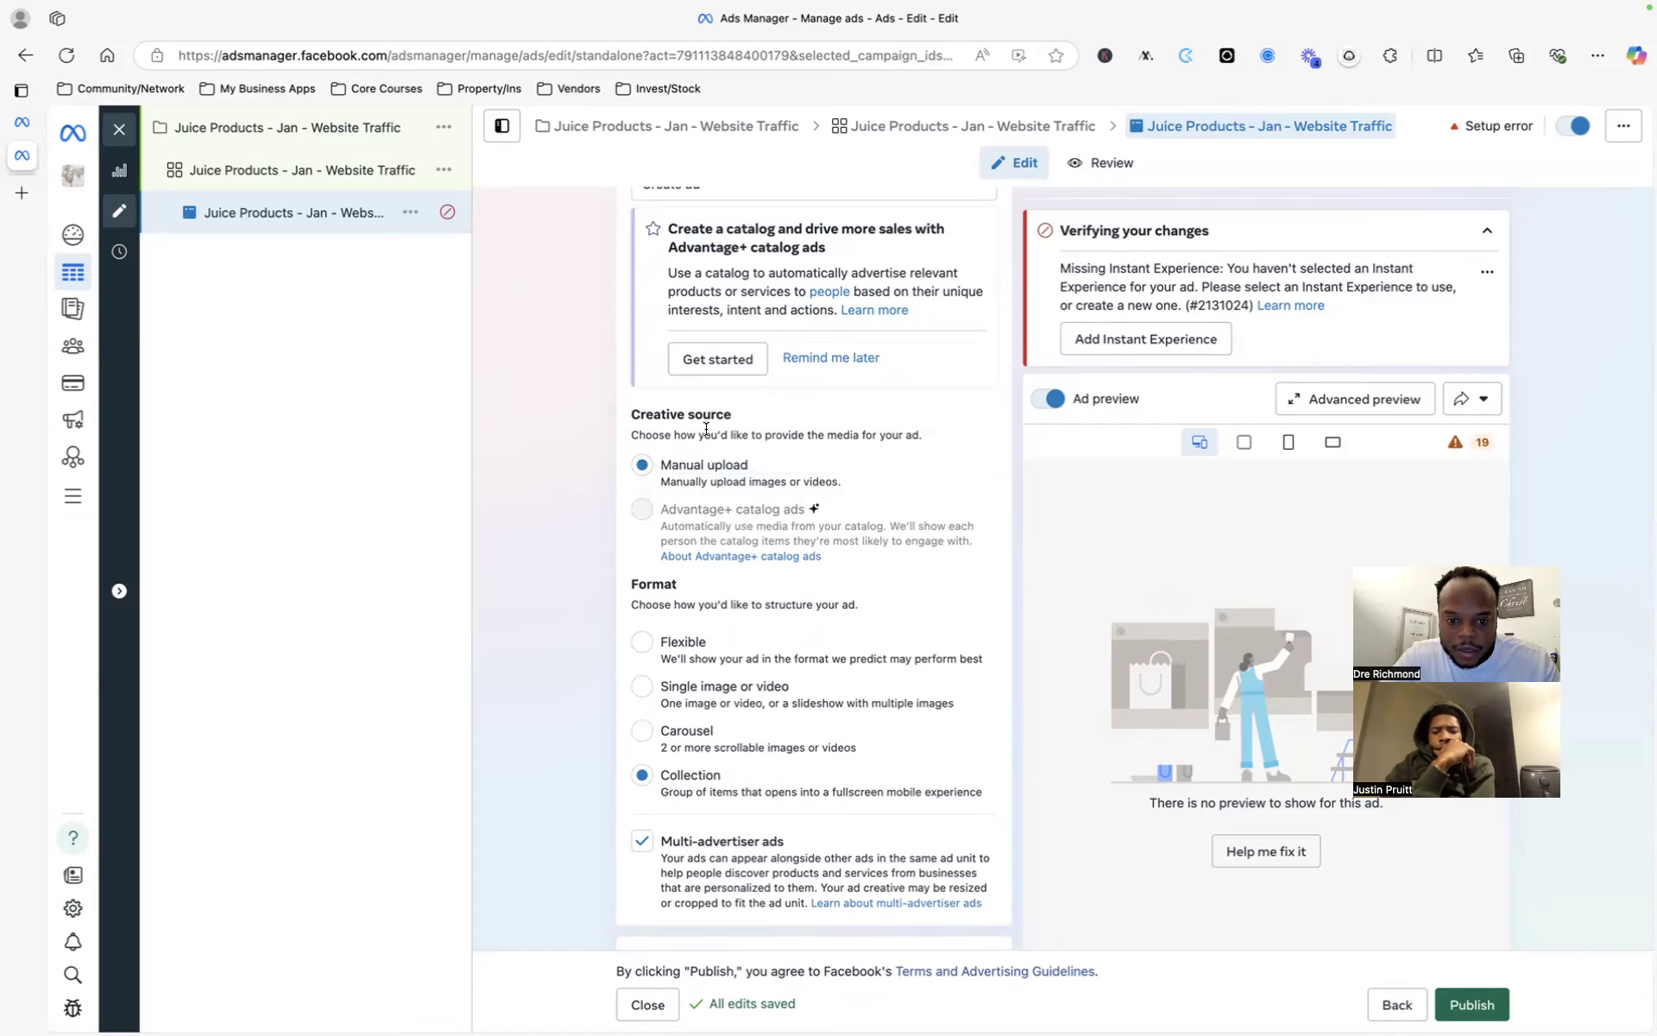
{"action": "scroll", "coordinate": [706, 428], "scroll_direction": "up", "scroll_amount": 3}
{"action": "left_click", "coordinate": [760, 404]}
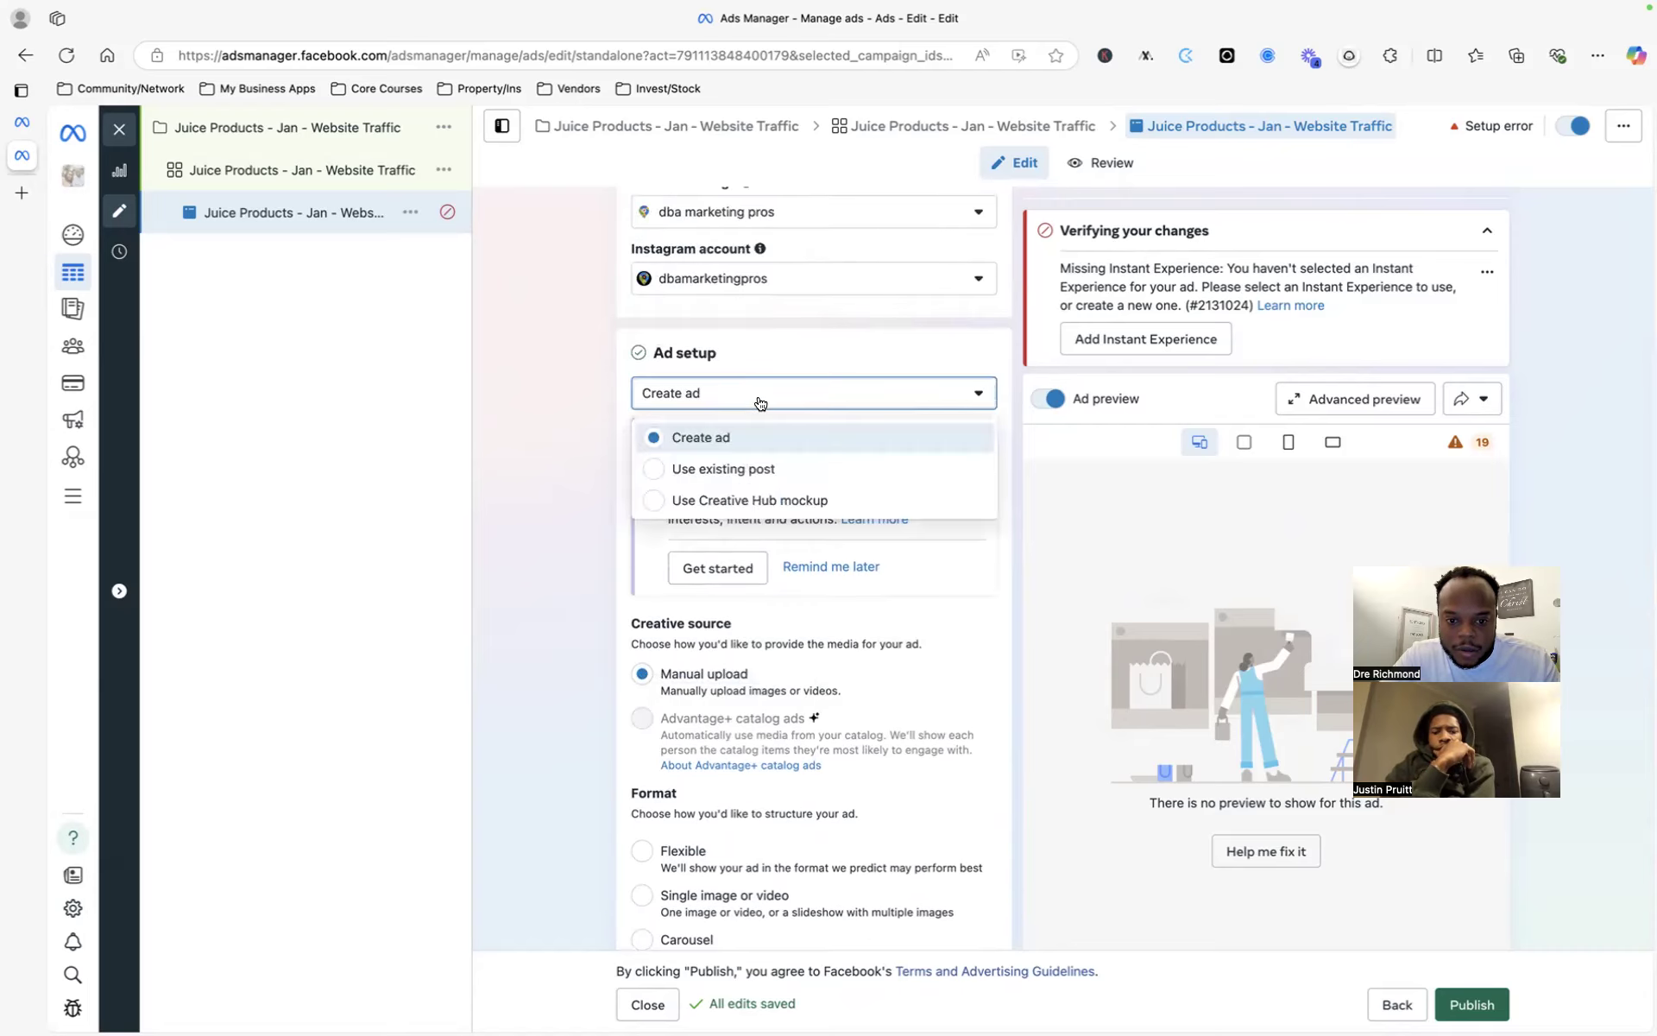
{"action": "left_click", "coordinate": [760, 403]}
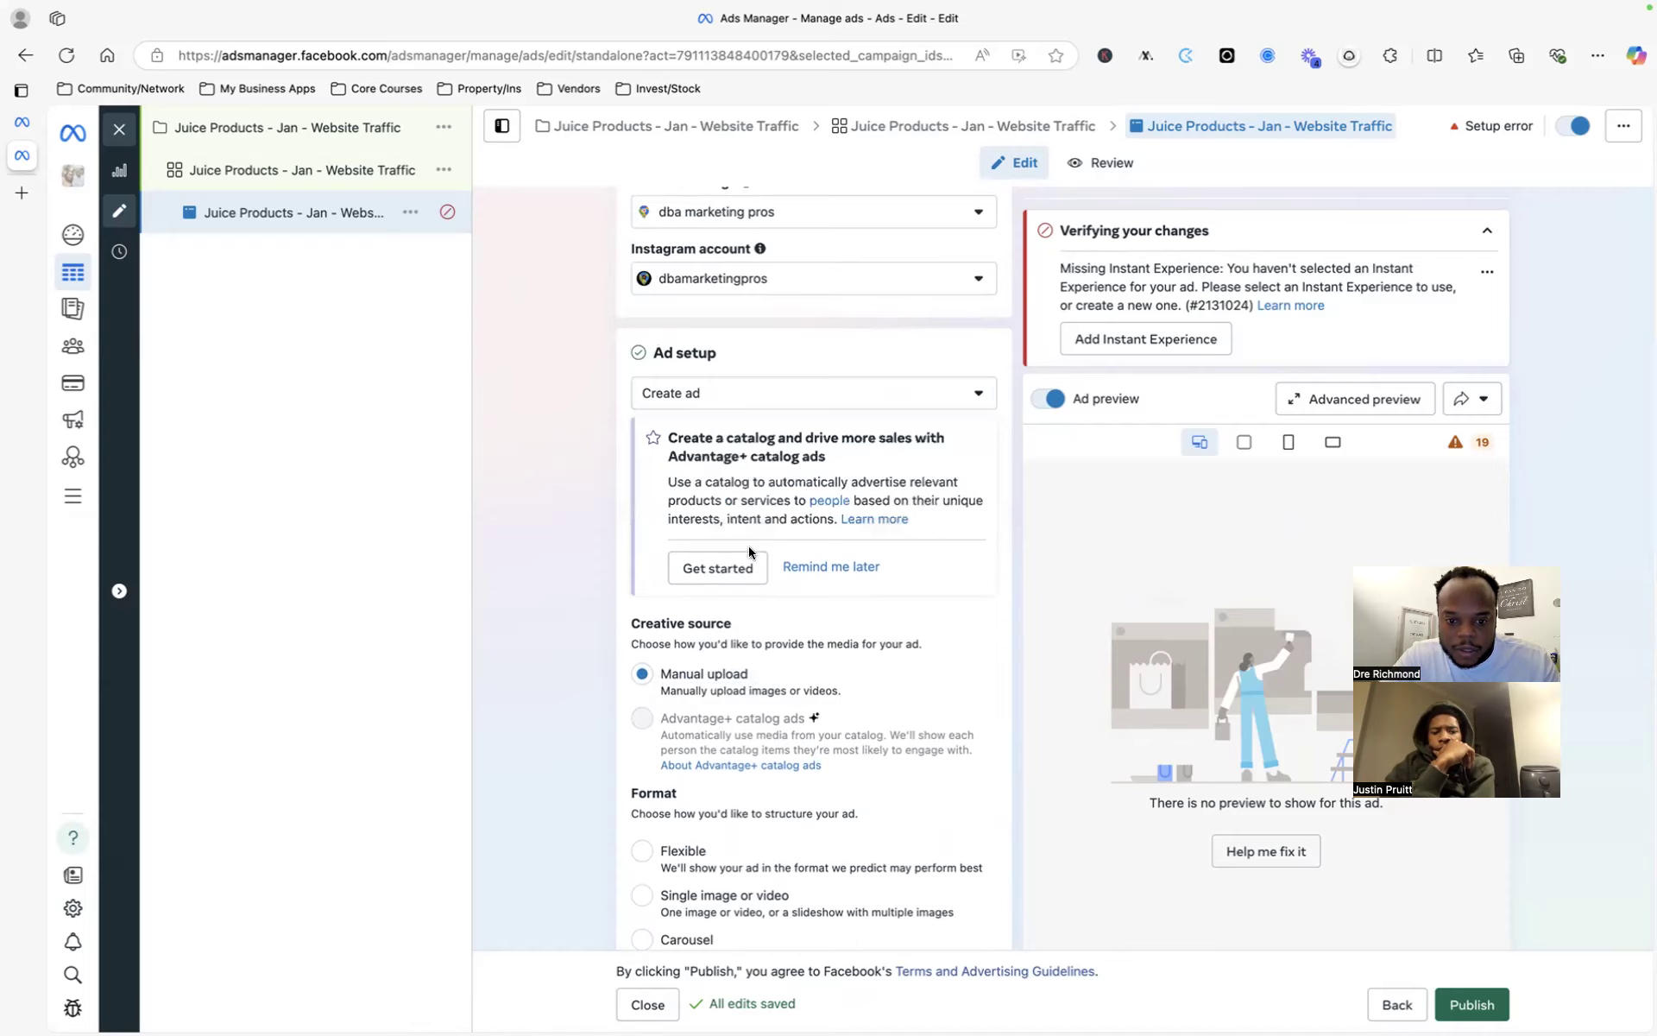
{"action": "left_click", "coordinate": [815, 398]}
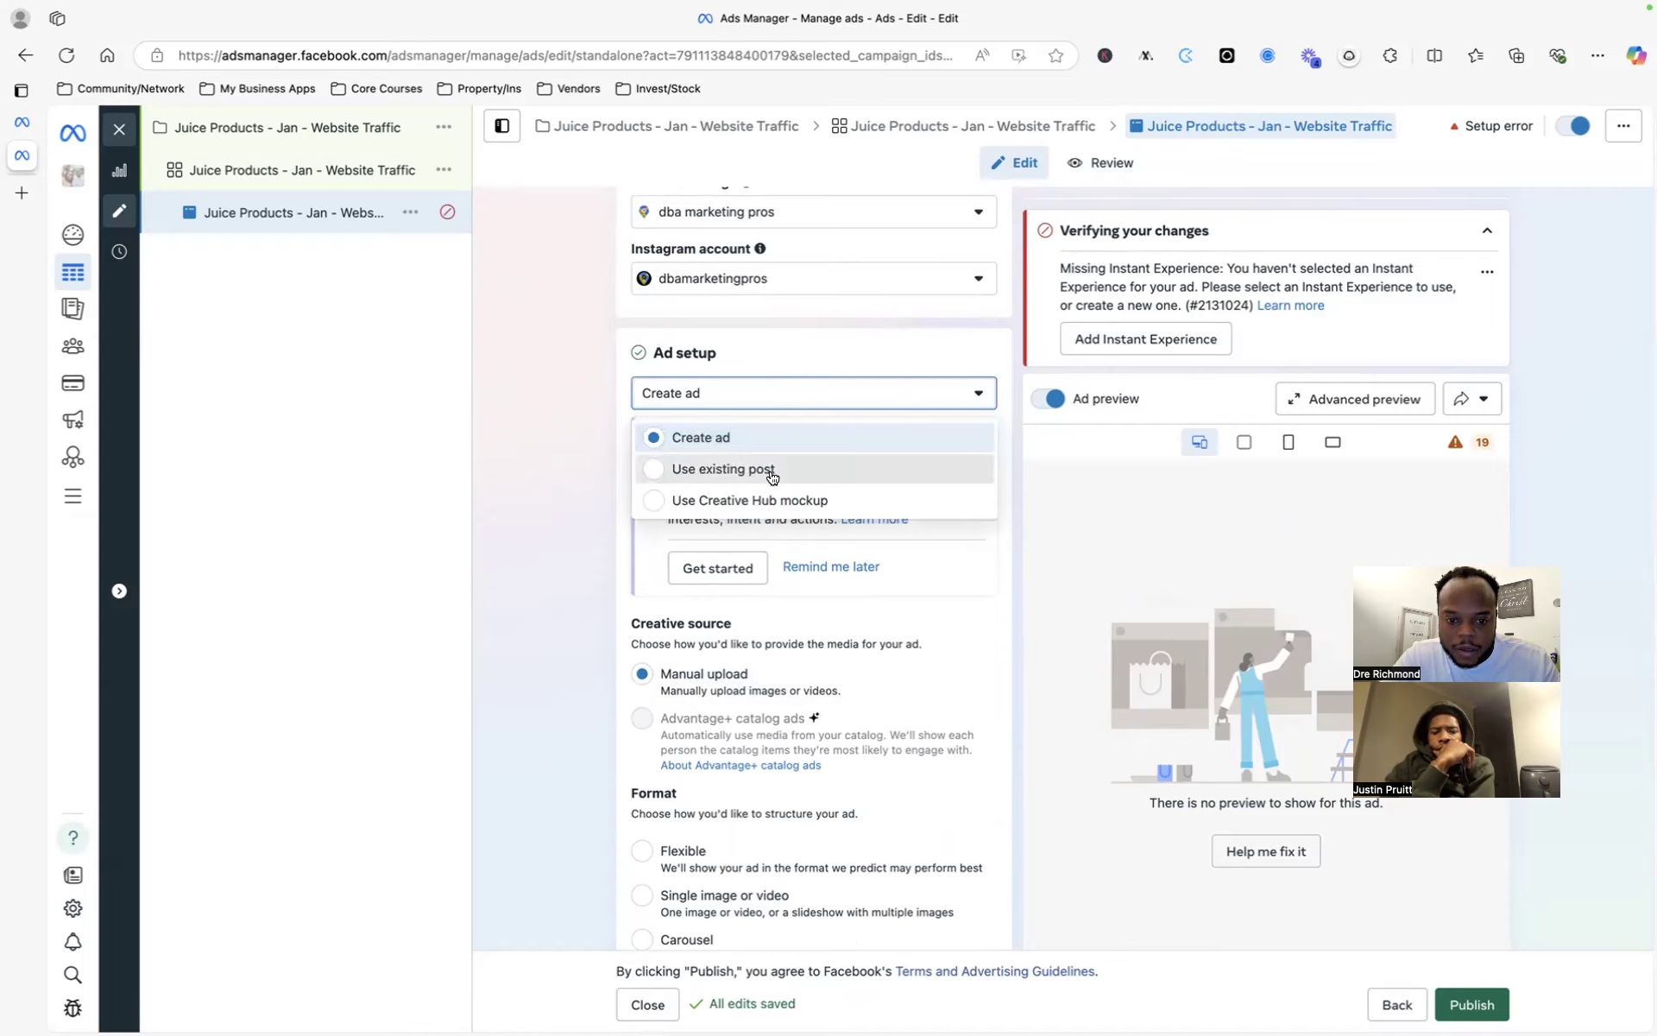
{"action": "left_click", "coordinate": [743, 471]}
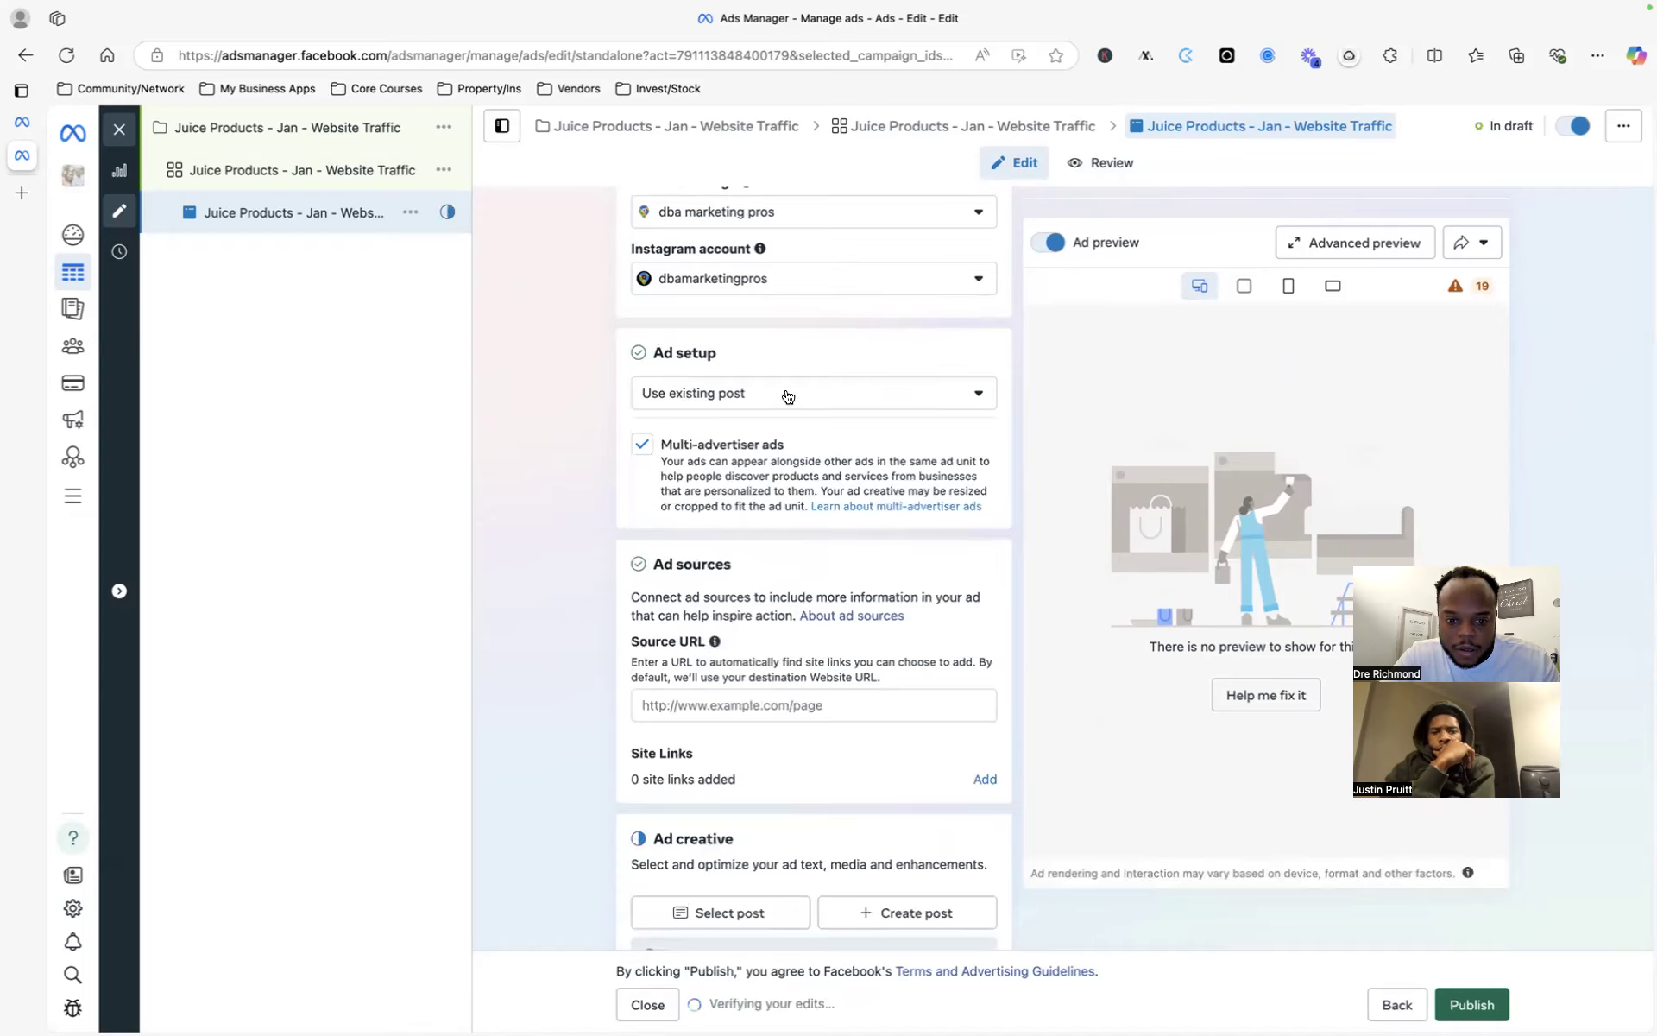
{"action": "left_click", "coordinate": [788, 396]}
{"action": "left_click", "coordinate": [777, 436]}
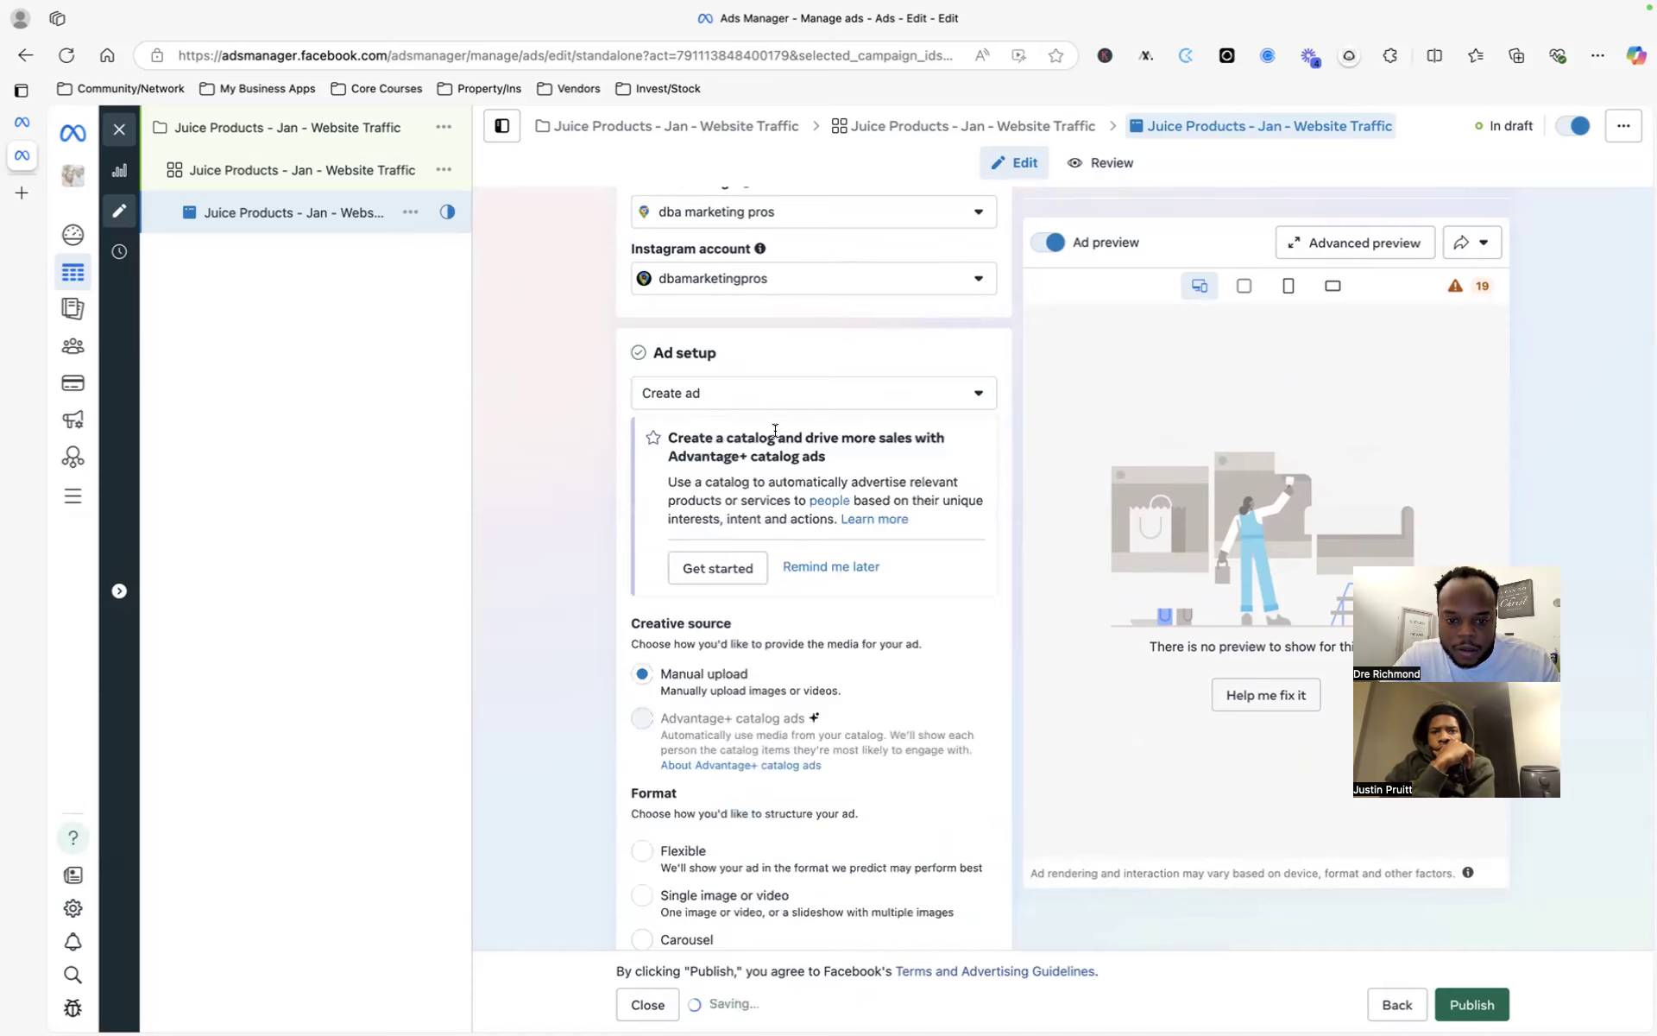
{"action": "scroll", "coordinate": [795, 526], "scroll_direction": "down", "scroll_amount": 1}
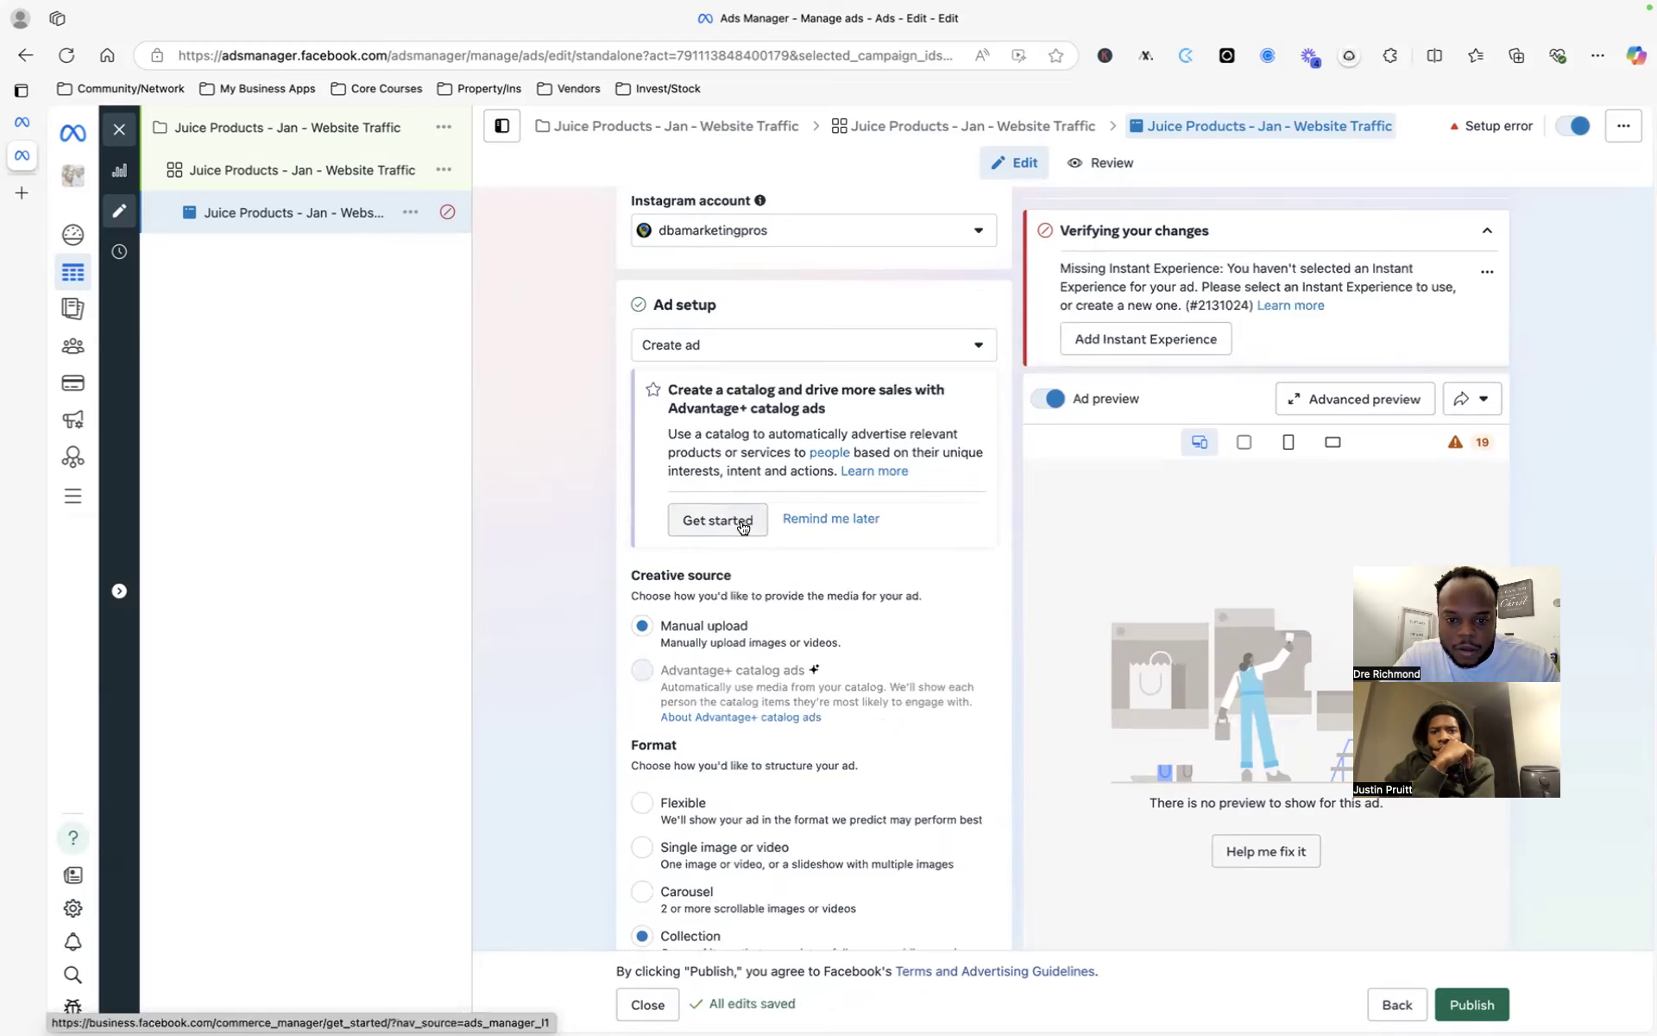
{"action": "scroll", "coordinate": [740, 518], "scroll_direction": "down", "scroll_amount": 5}
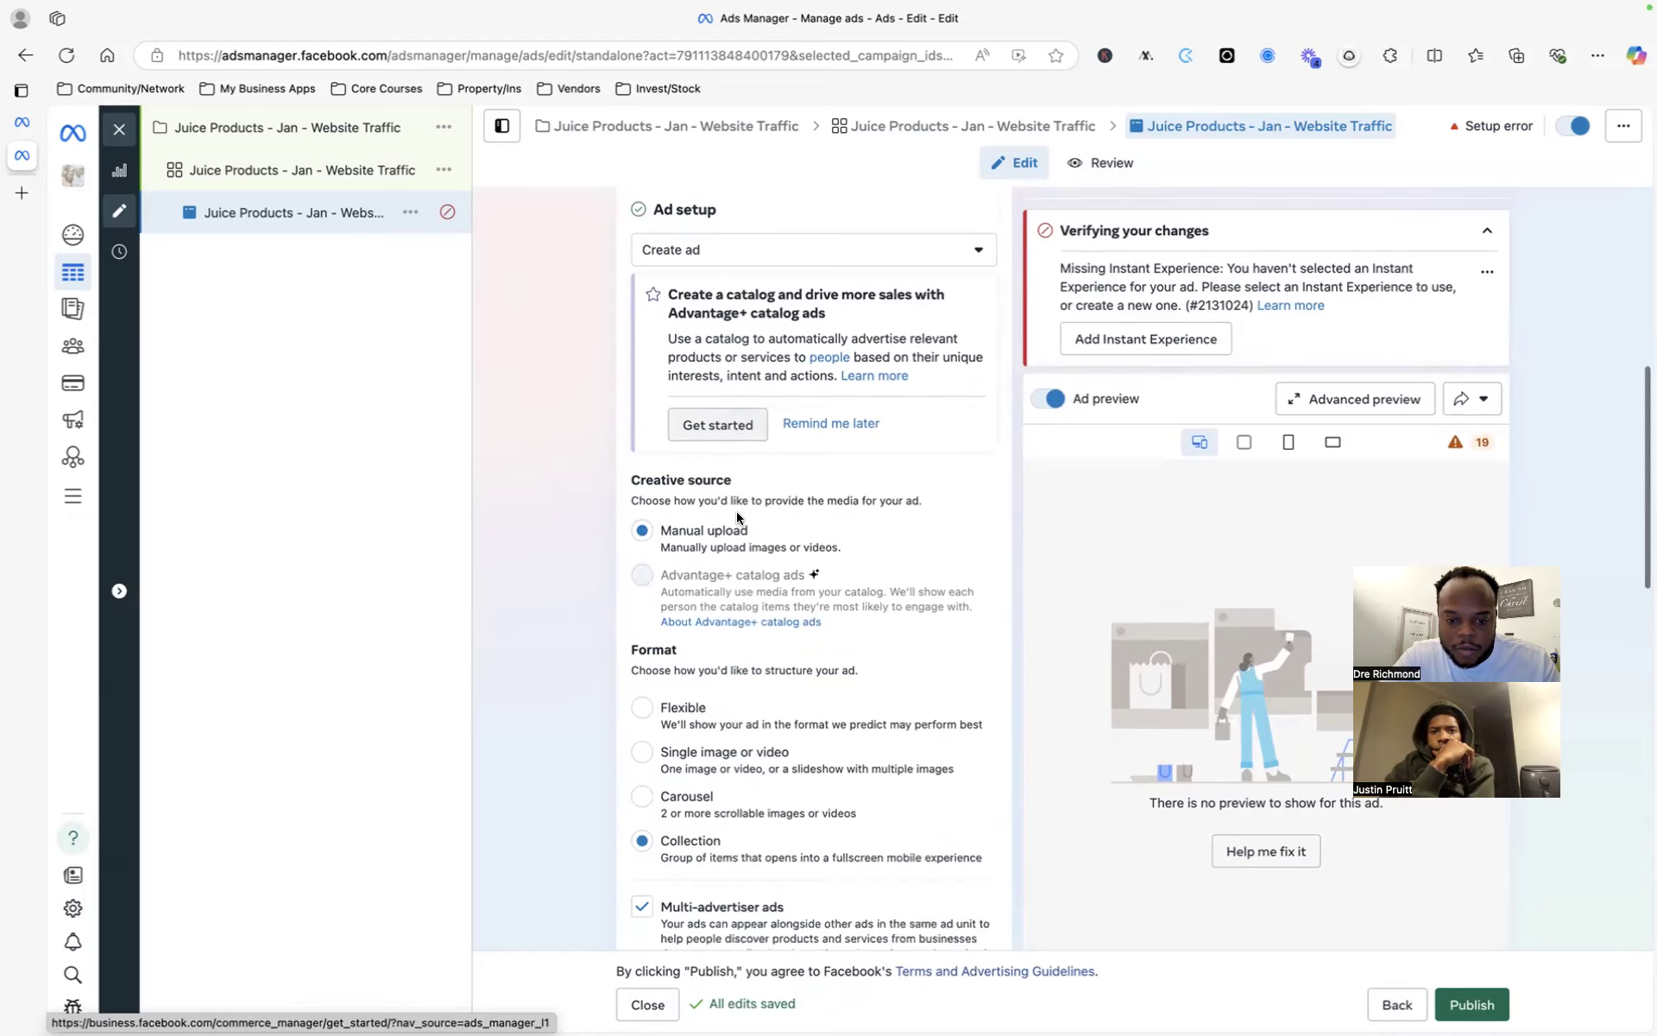
{"action": "mouse_move", "coordinate": [734, 467]}
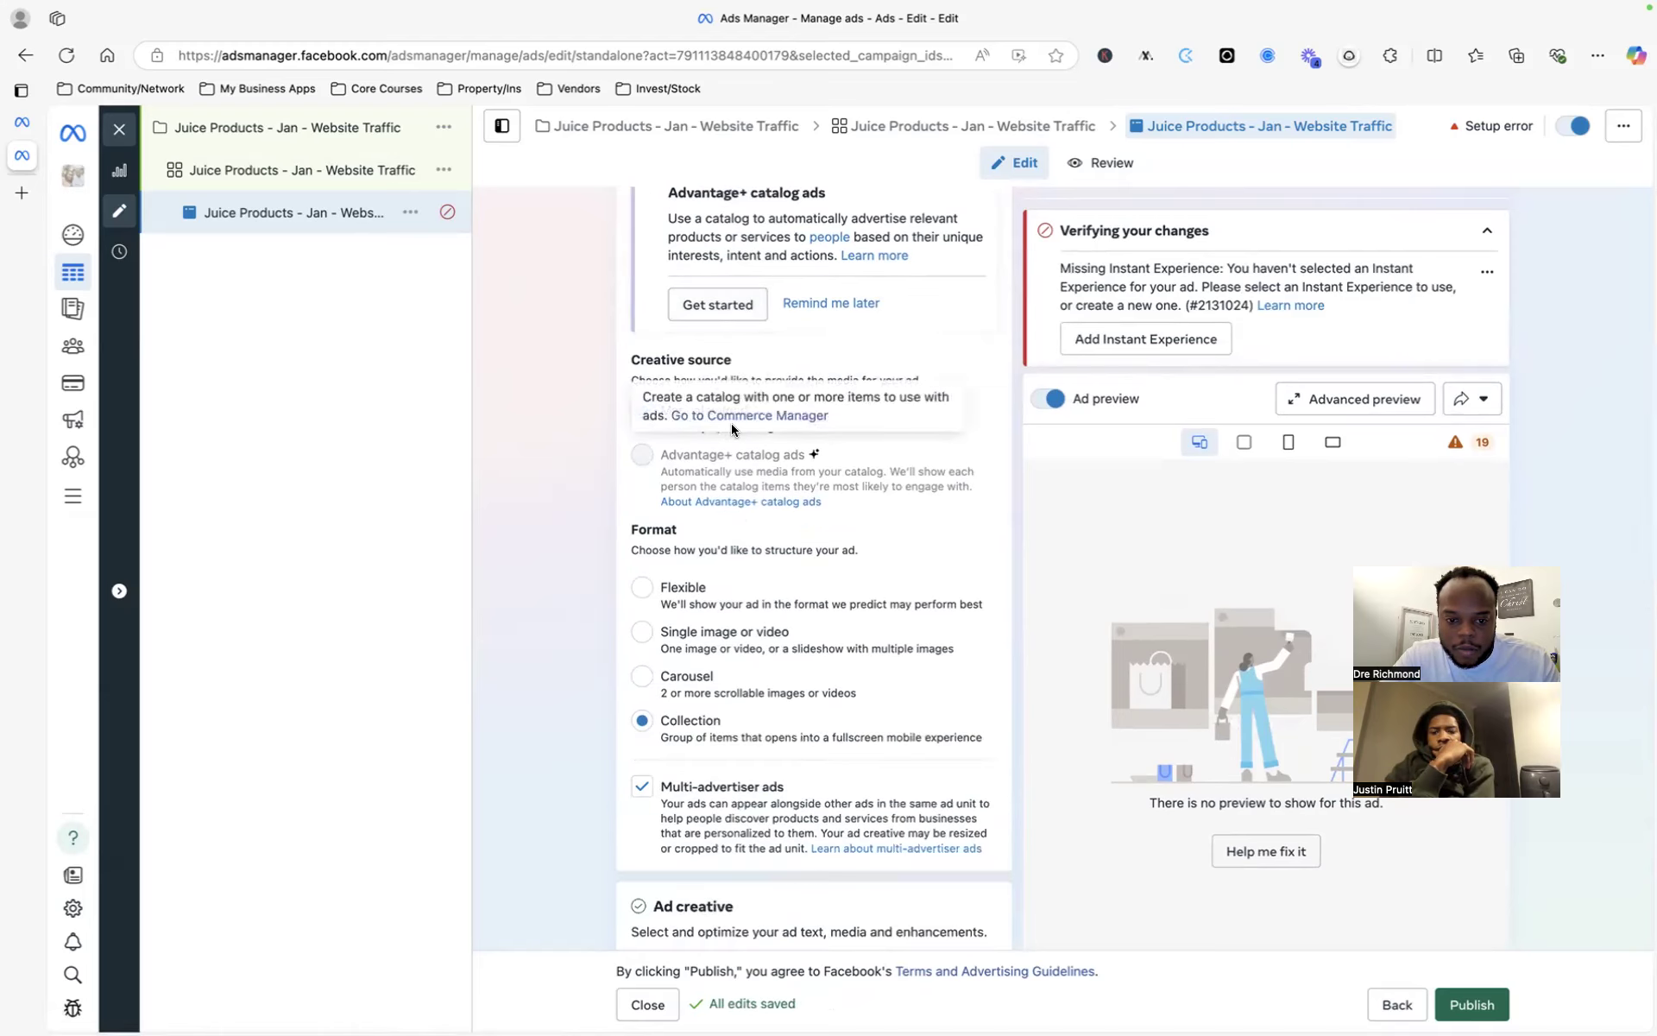
{"action": "scroll", "coordinate": [908, 485], "scroll_direction": "down", "scroll_amount": 10}
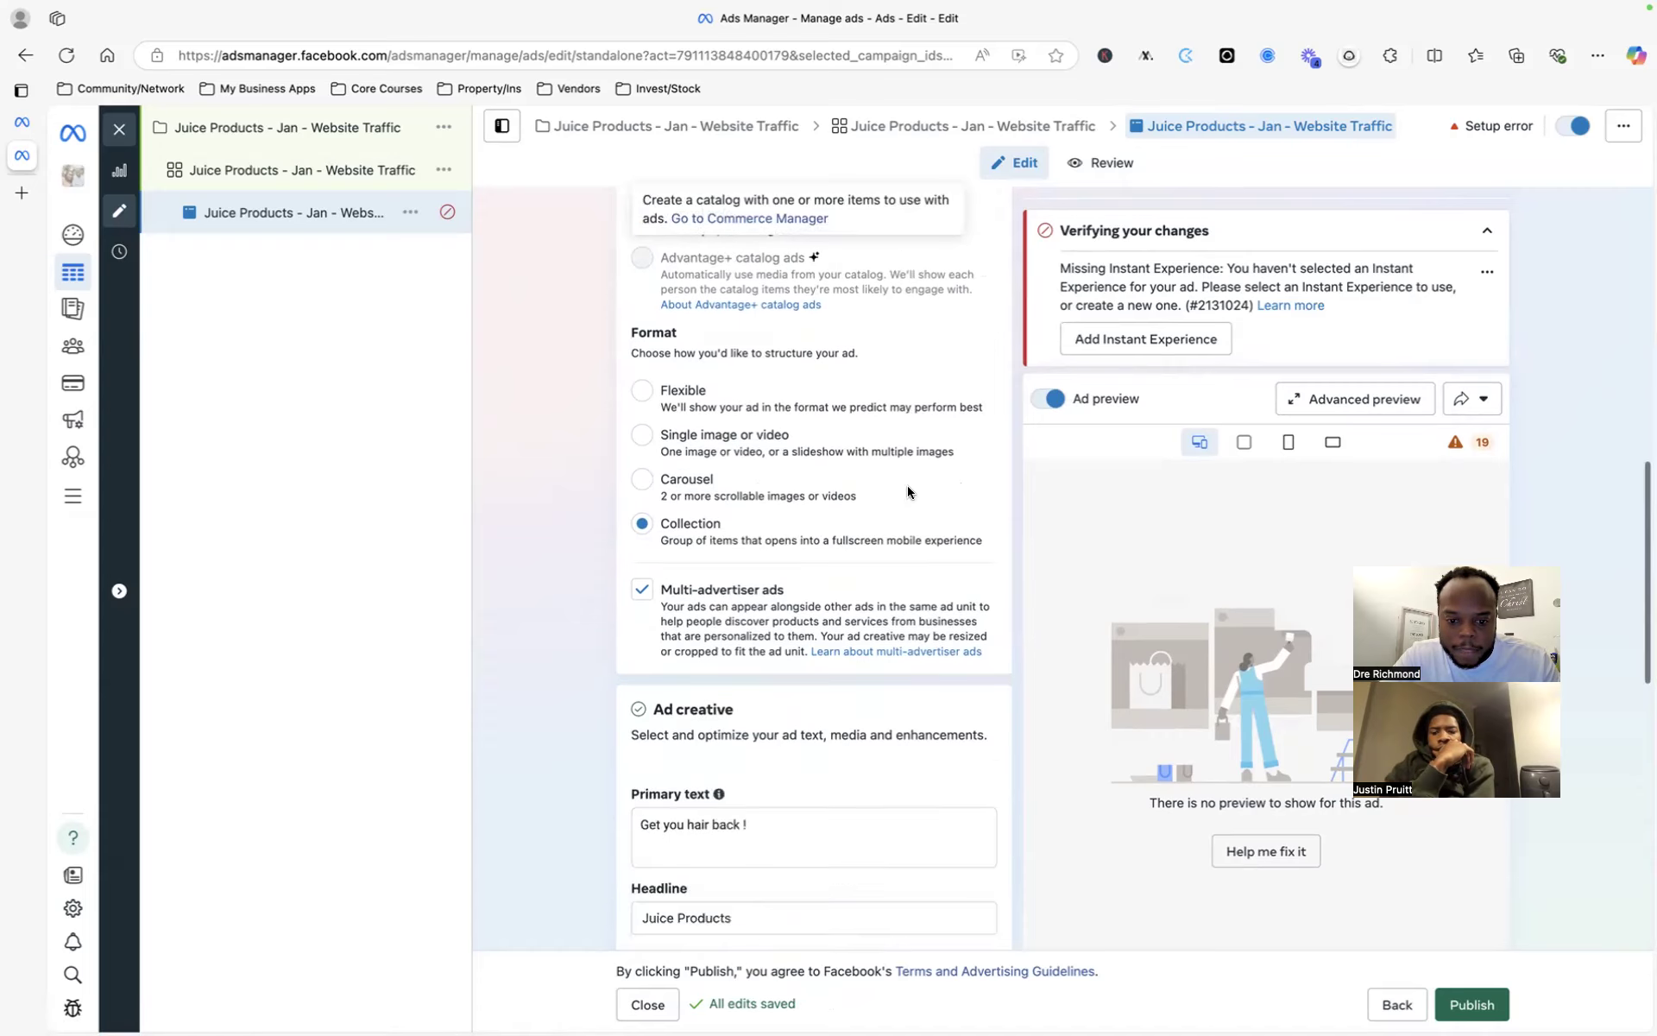
- Check the Instant Experience search under Destination, leaving it empty
{"action": "scroll", "coordinate": [908, 485], "scroll_direction": "down", "scroll_amount": 10}
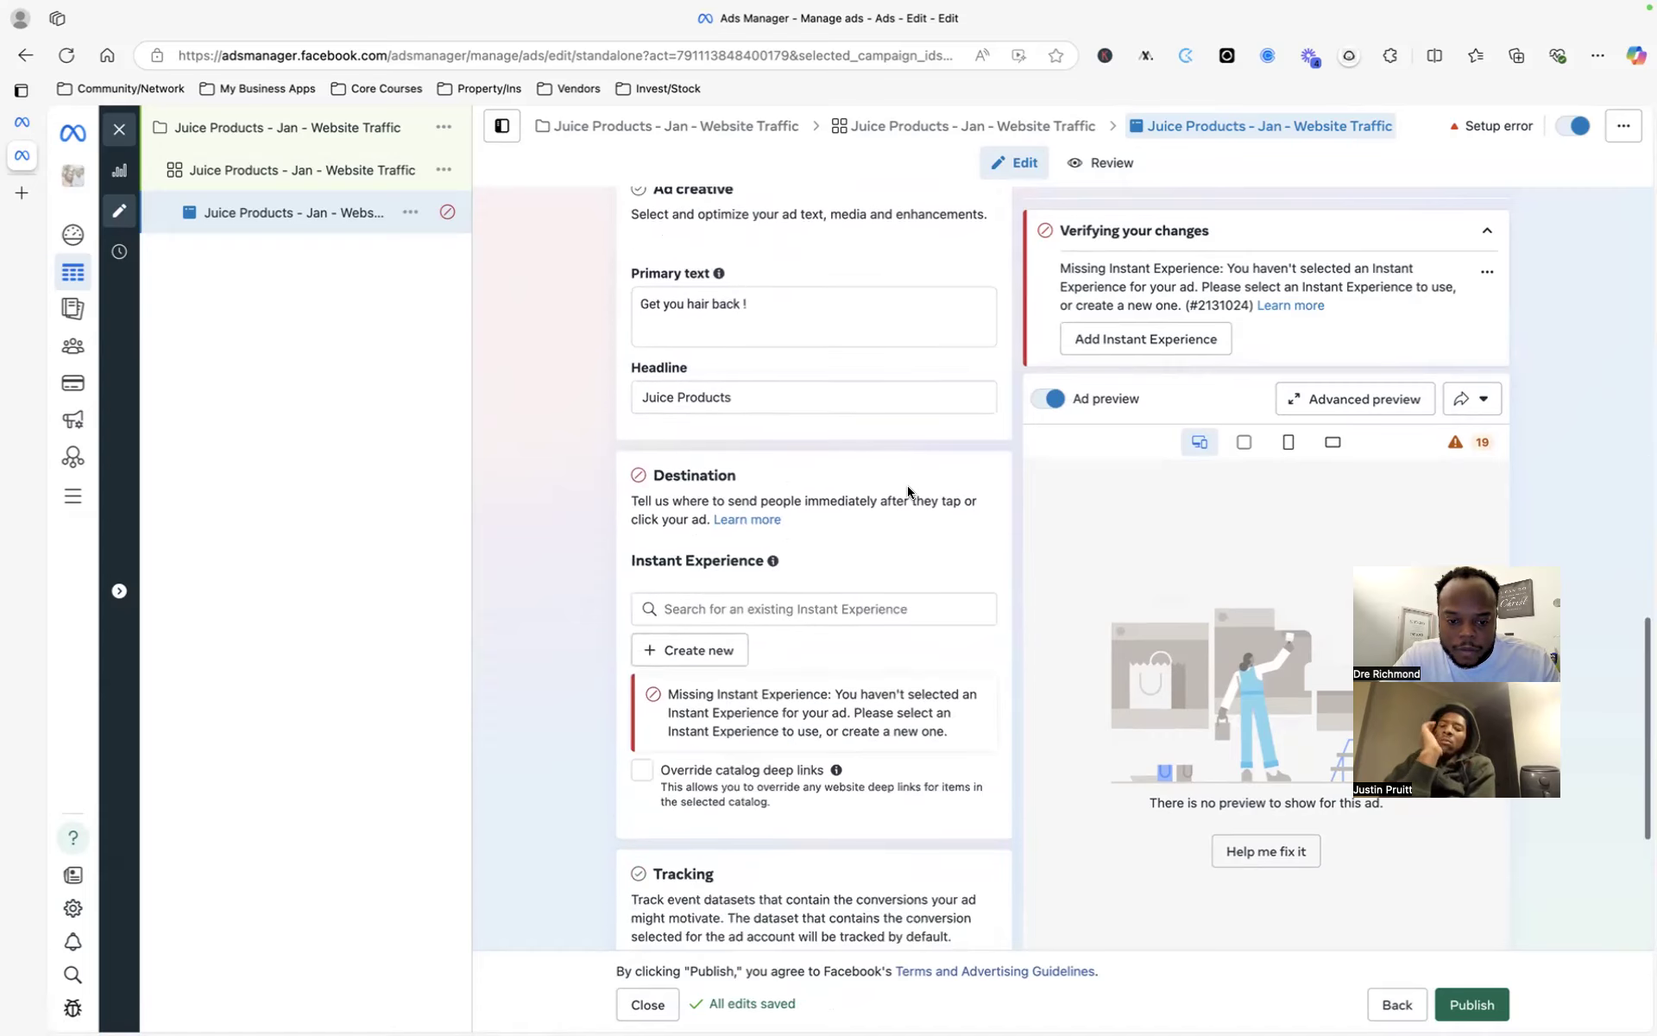
{"action": "scroll", "coordinate": [841, 475], "scroll_direction": "down", "scroll_amount": 3}
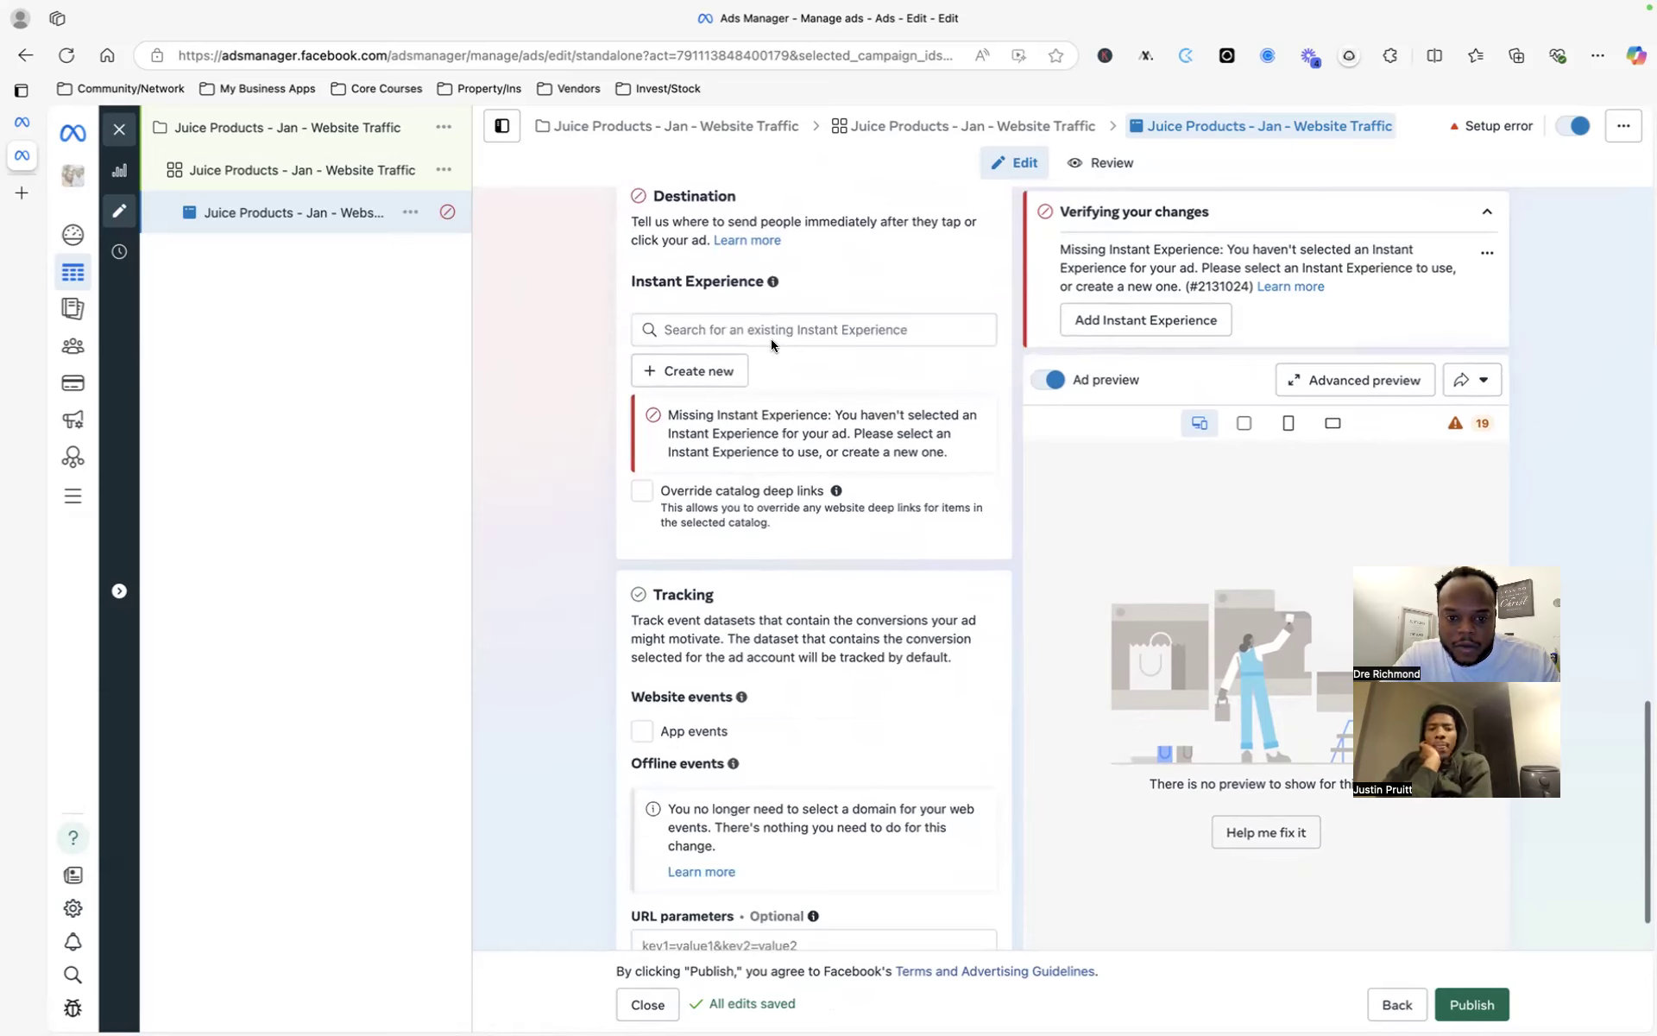
{"action": "left_click", "coordinate": [833, 318]}
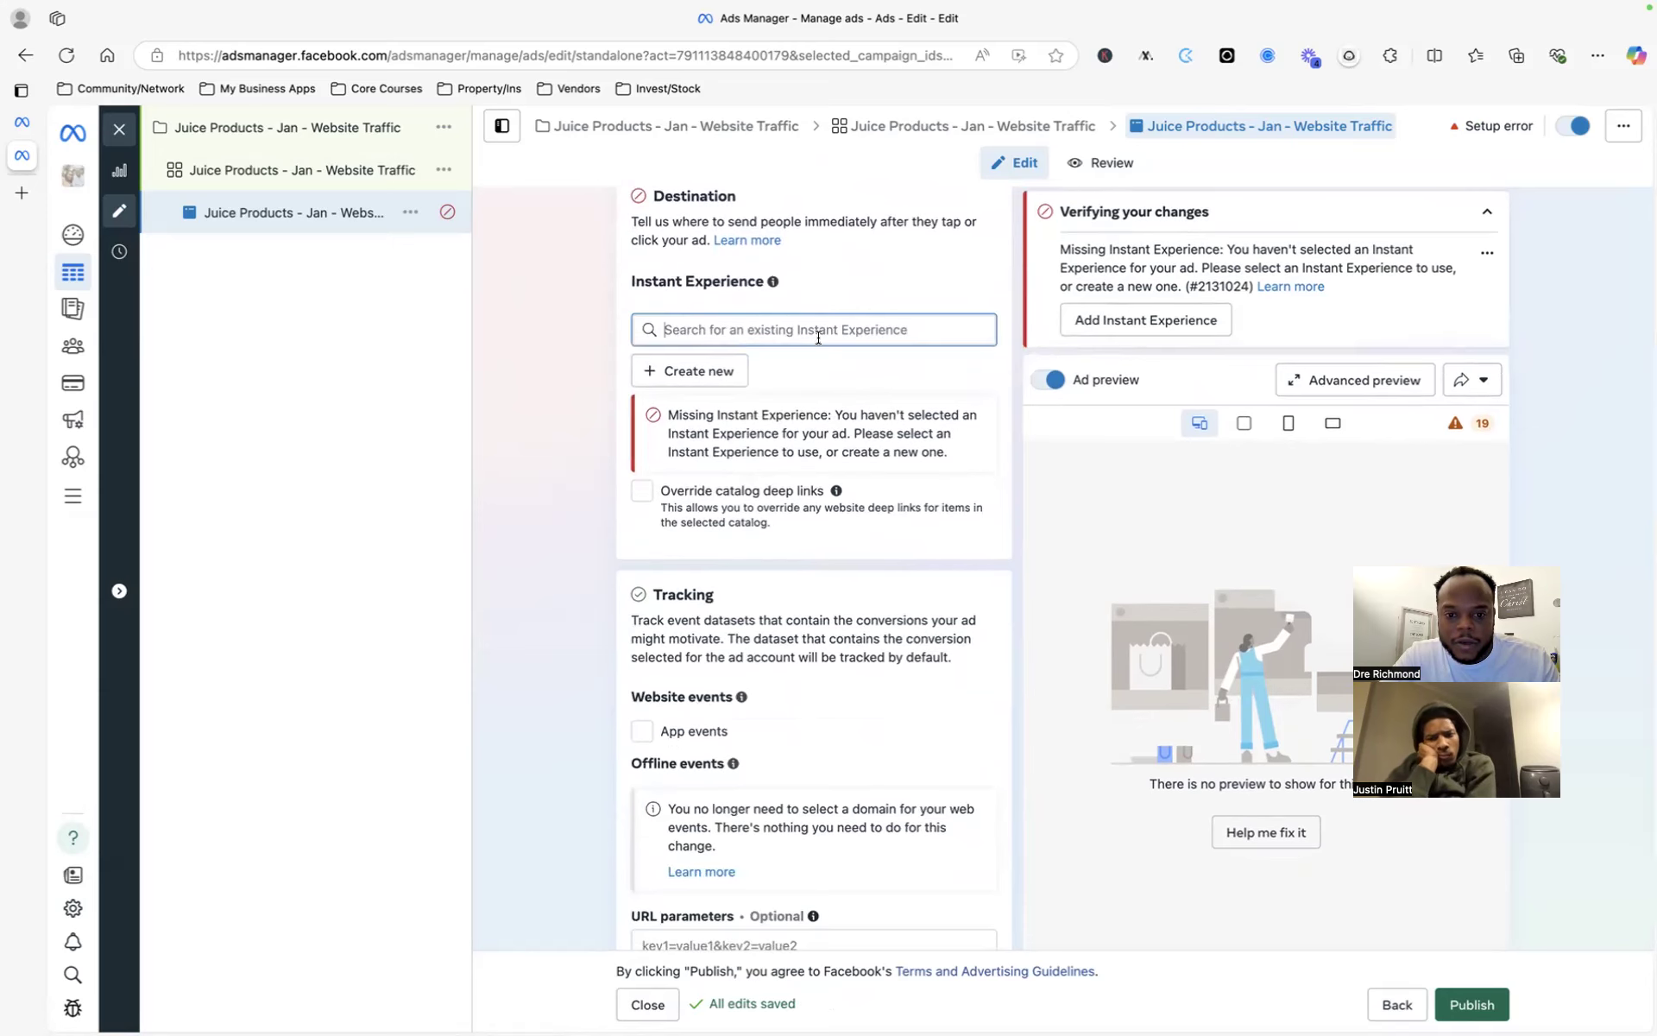
{"action": "left_click", "coordinate": [894, 395]}
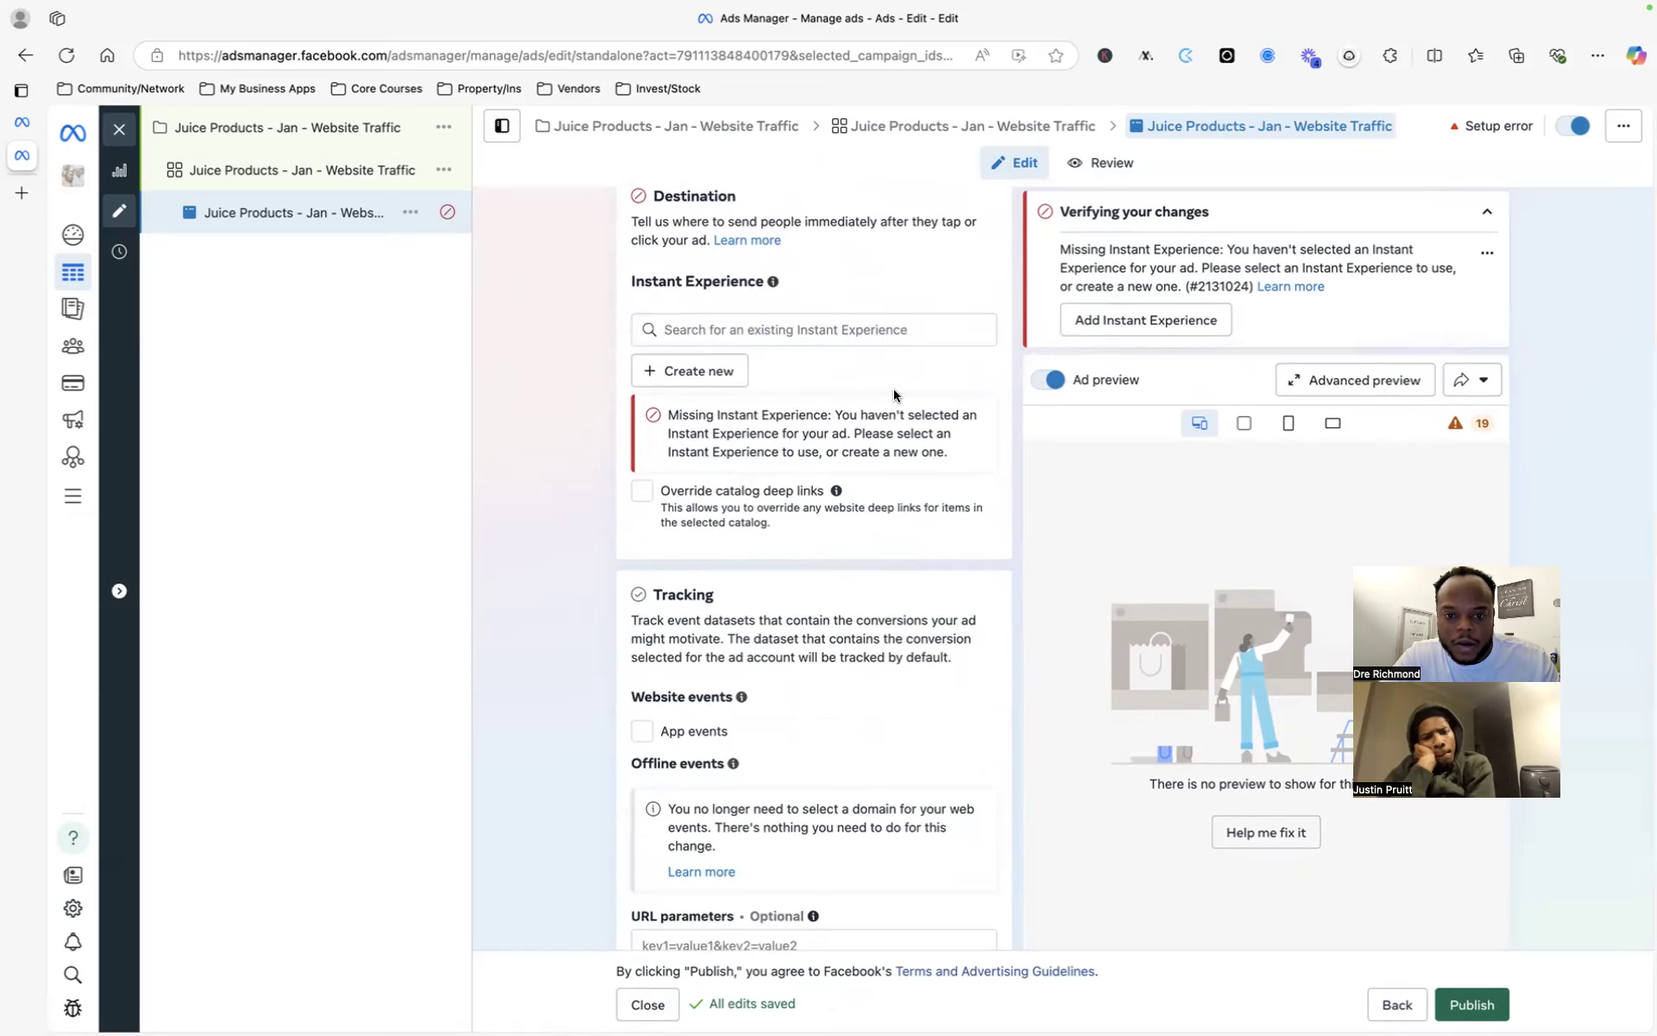
- Use Help me fix it in the preview to see why the ad won't deliver to 19 placements
{"action": "scroll", "coordinate": [893, 389], "scroll_direction": "up", "scroll_amount": 5}
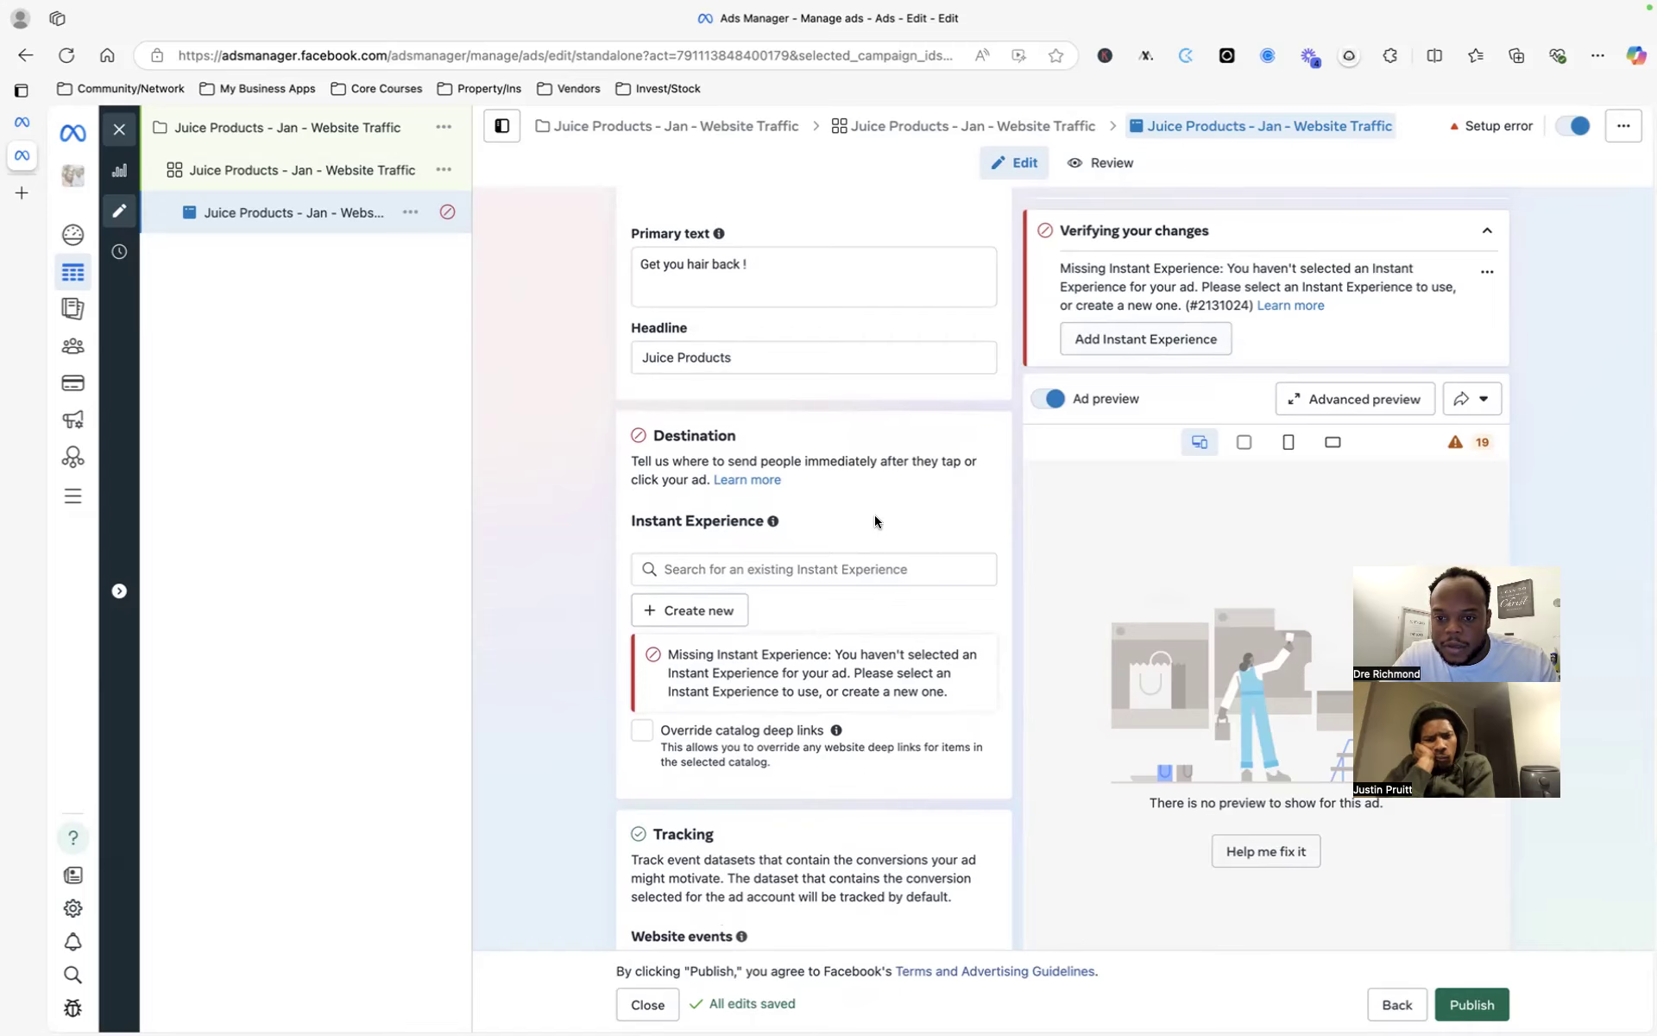
{"action": "scroll", "coordinate": [874, 518], "scroll_direction": "down", "scroll_amount": 4}
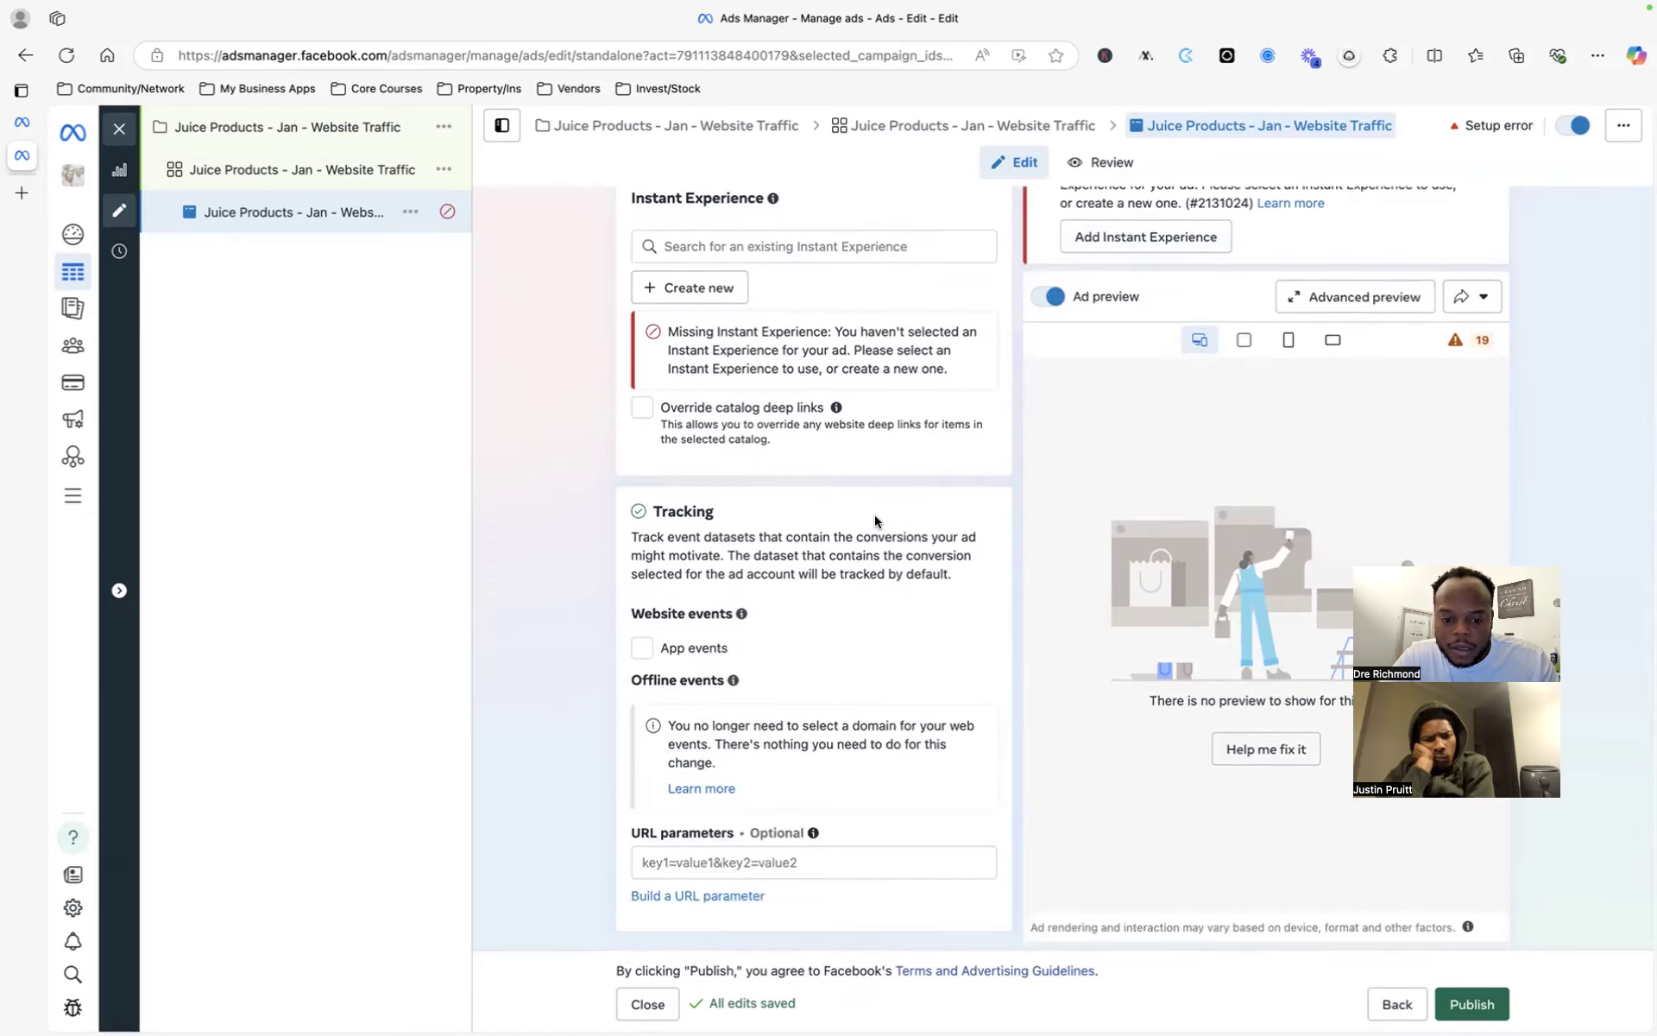
{"action": "scroll", "coordinate": [816, 419], "scroll_direction": "up", "scroll_amount": 2}
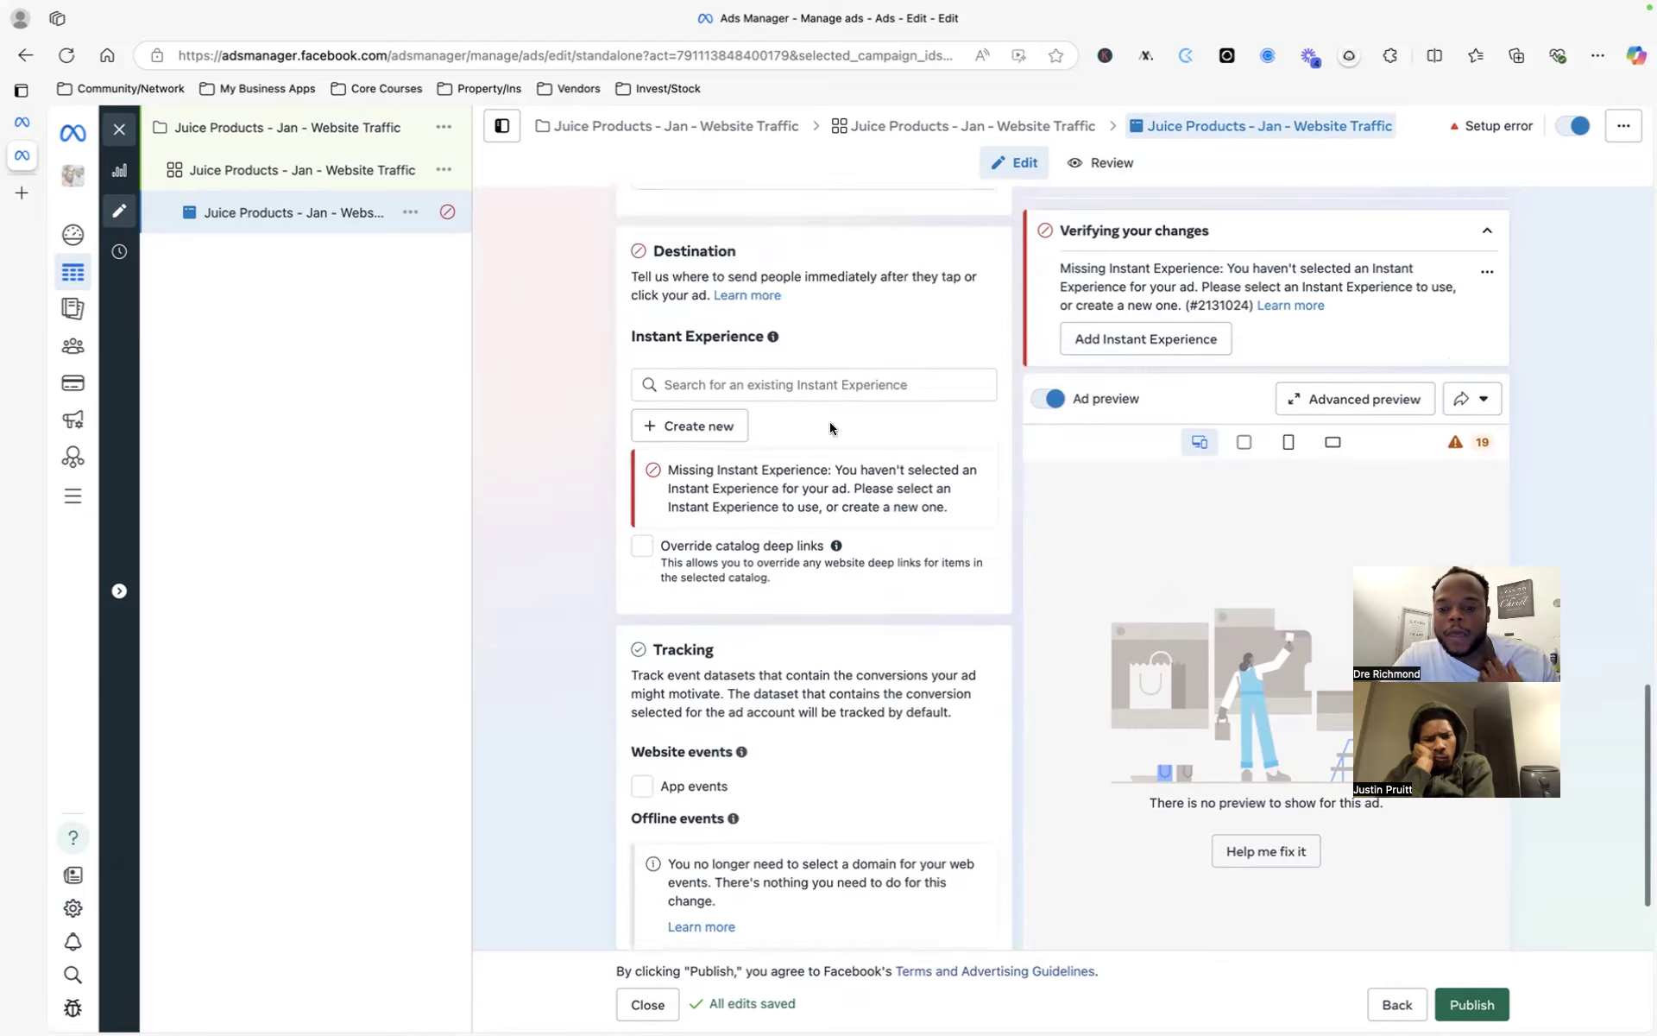
{"action": "left_click", "coordinate": [1262, 848]}
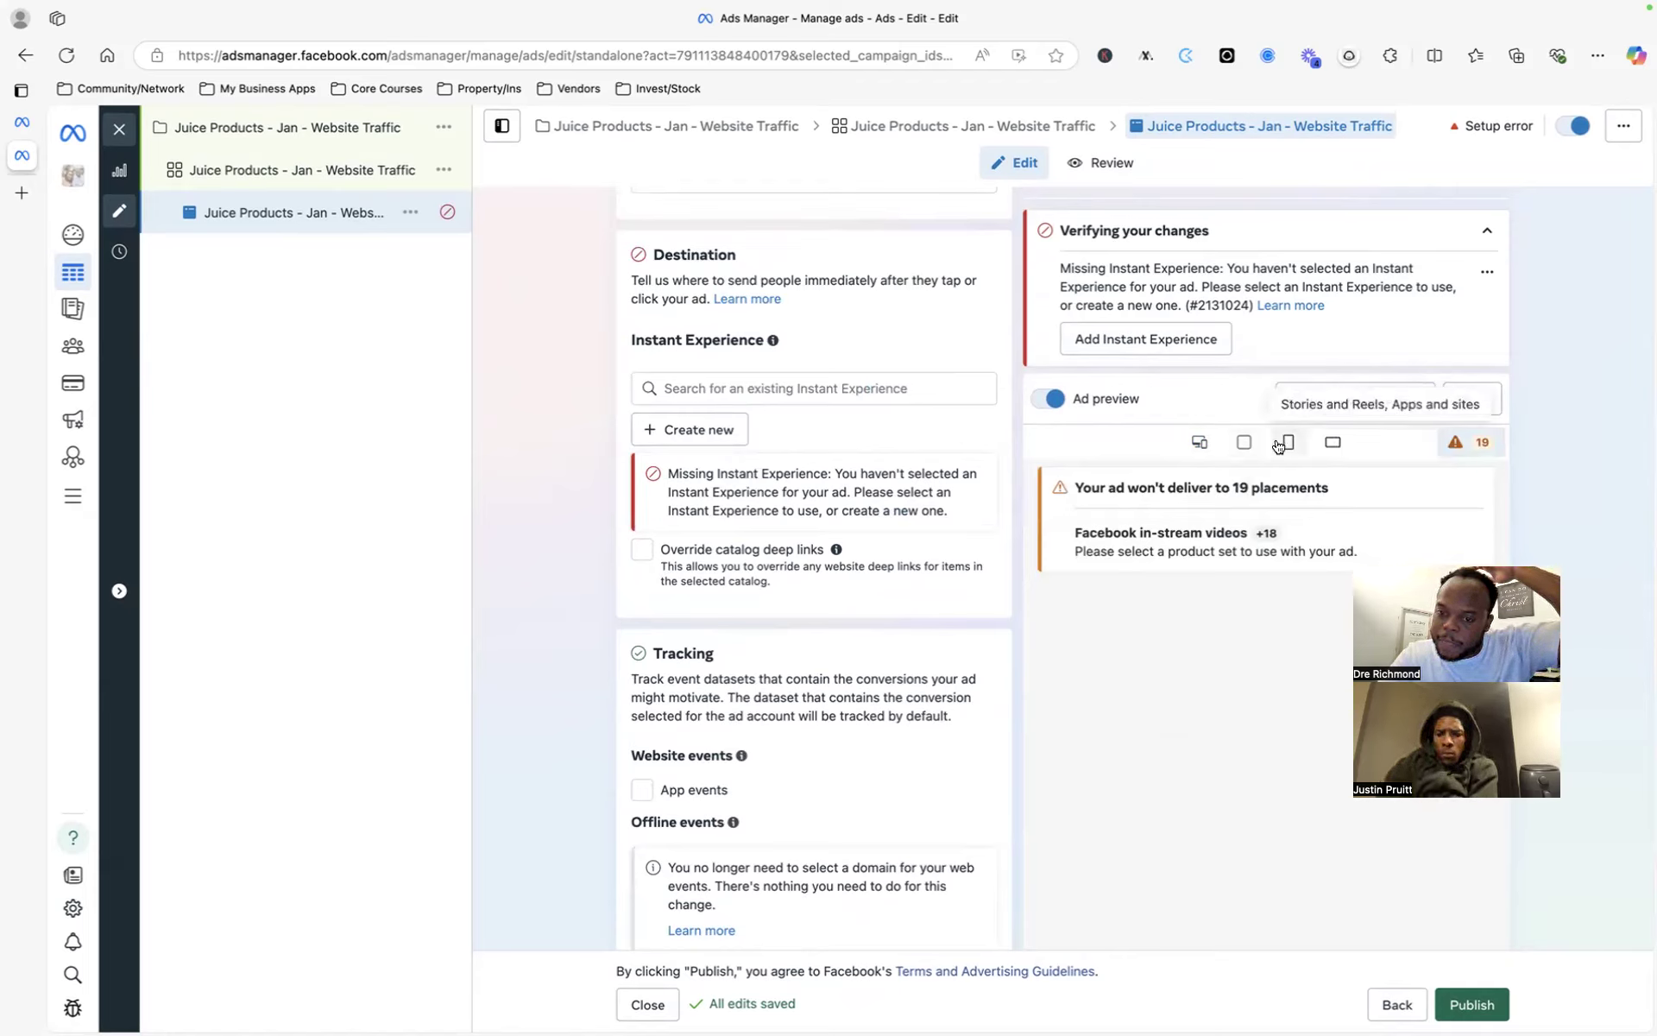
{"action": "right_click", "coordinate": [865, 482]}
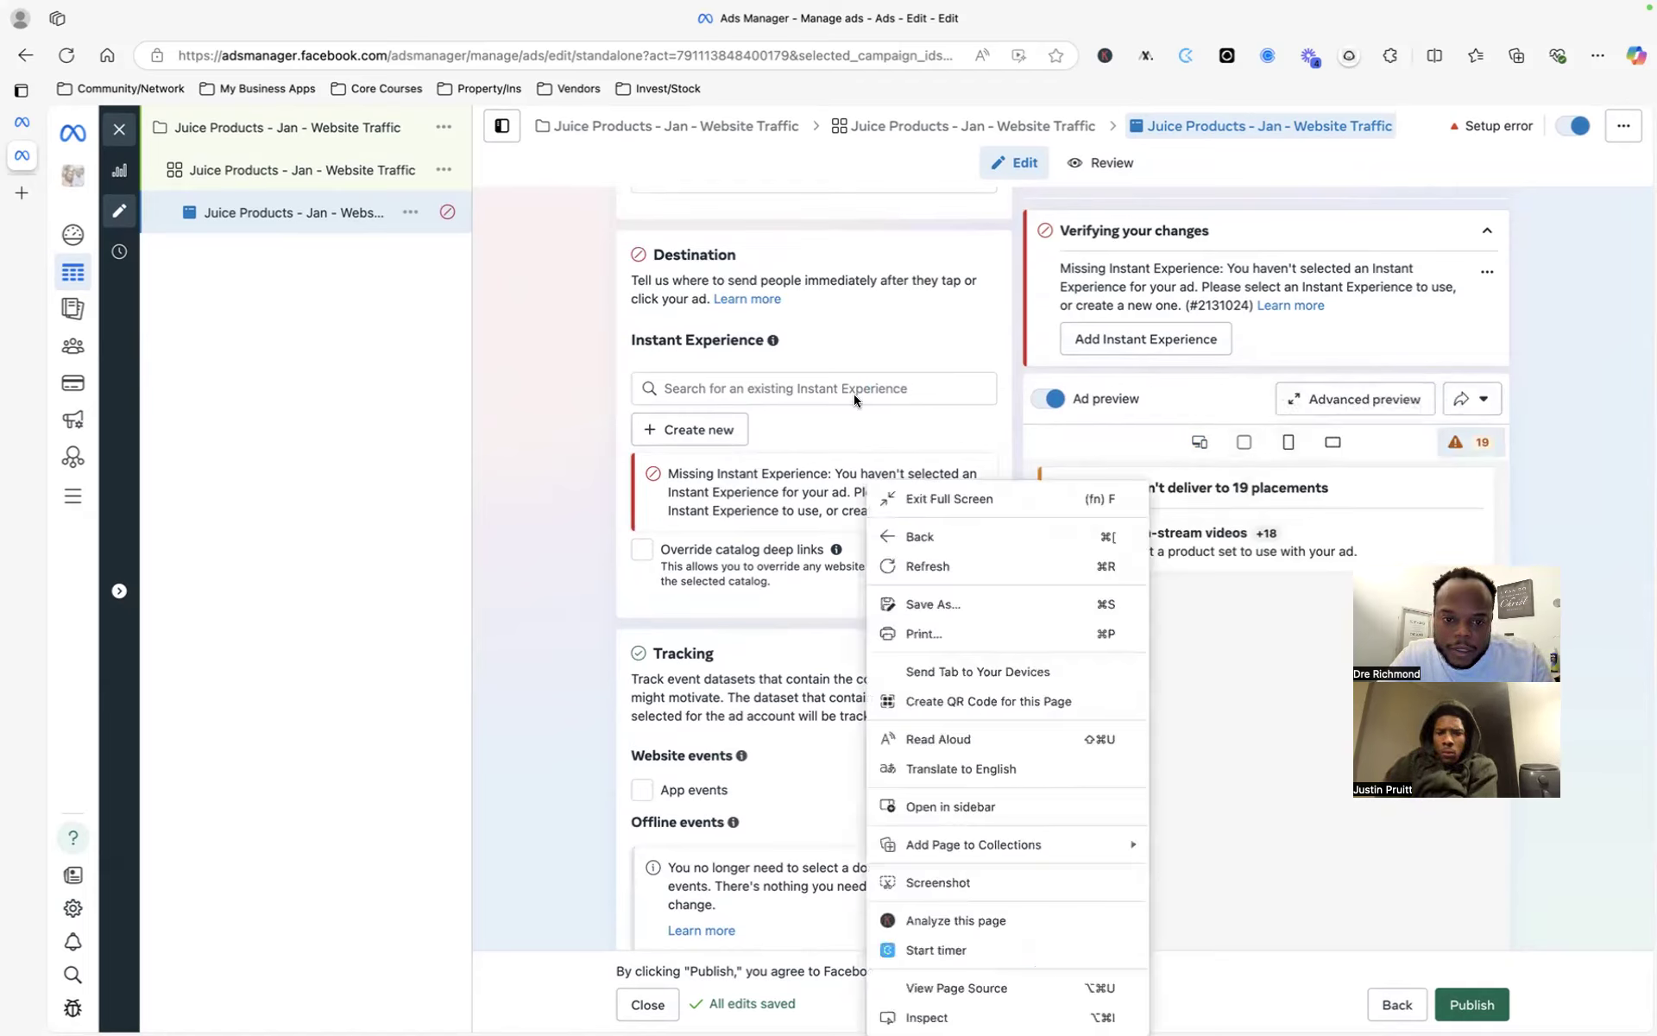
{"action": "left_click", "coordinate": [862, 319]}
{"action": "scroll", "coordinate": [861, 316], "scroll_direction": "up", "scroll_amount": 5}
{"action": "scroll", "coordinate": [774, 521], "scroll_direction": "down", "scroll_amount": 2}
- Start a Storefront-template Instant Experience, then close the builder without saving
{"action": "left_click", "coordinate": [706, 653]}
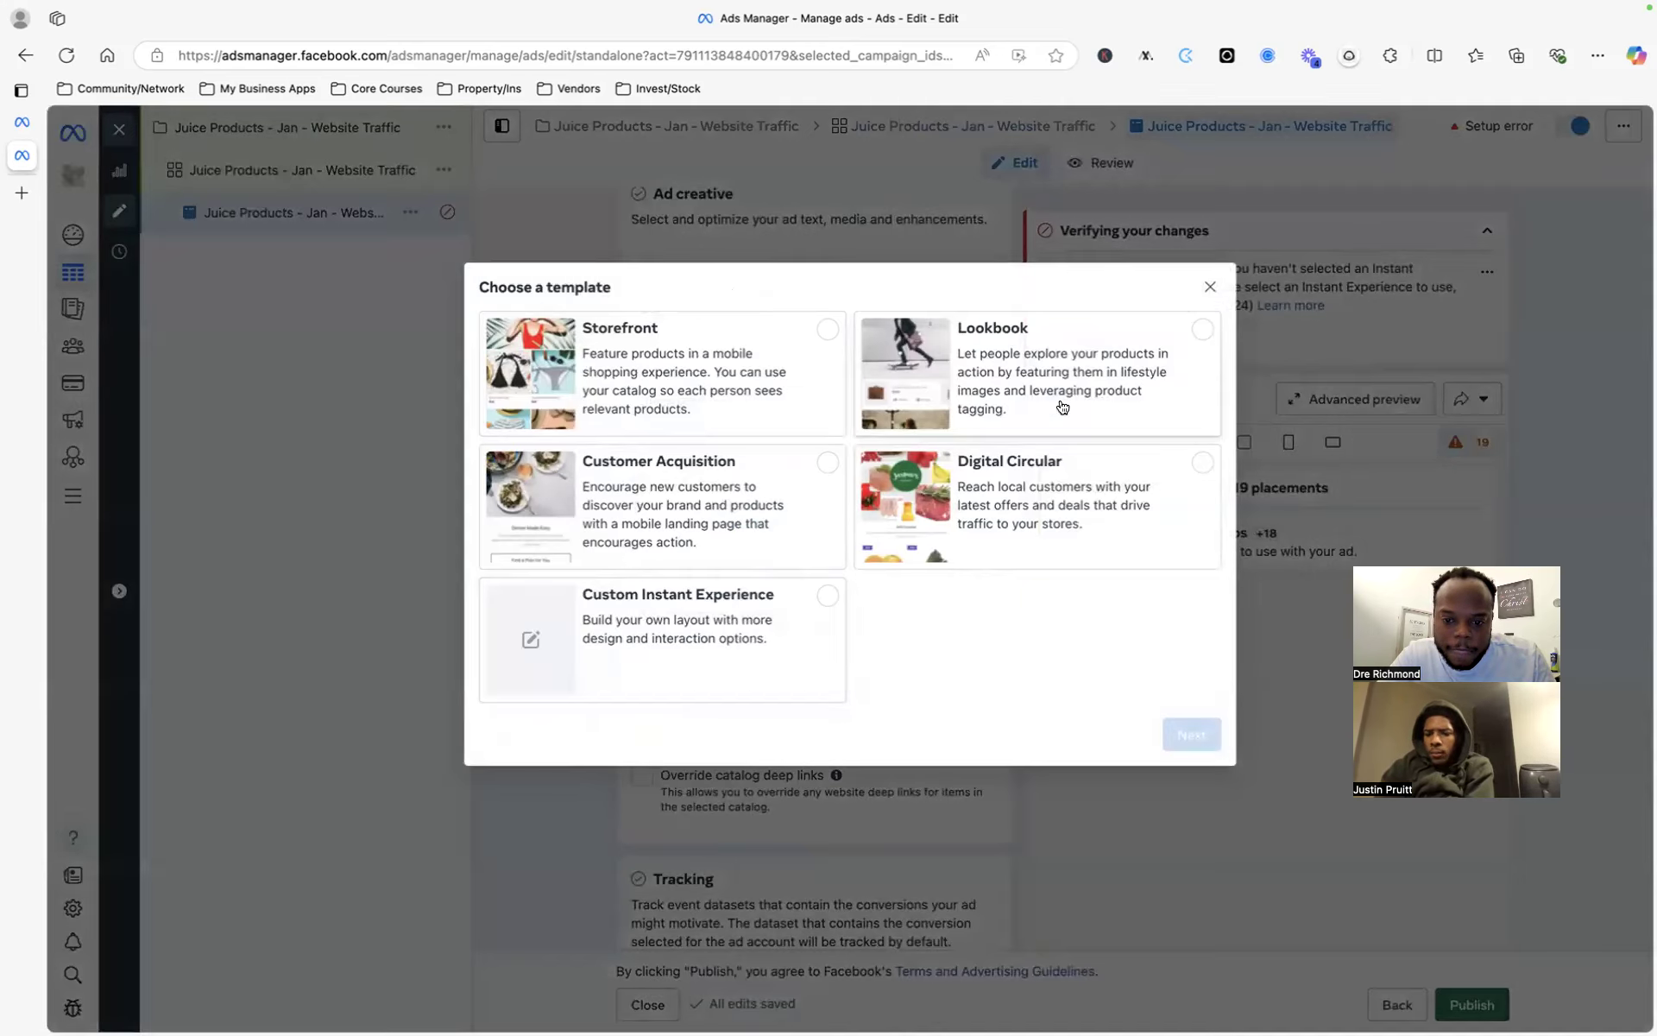
{"action": "left_click", "coordinate": [809, 390]}
{"action": "left_click", "coordinate": [1185, 733]}
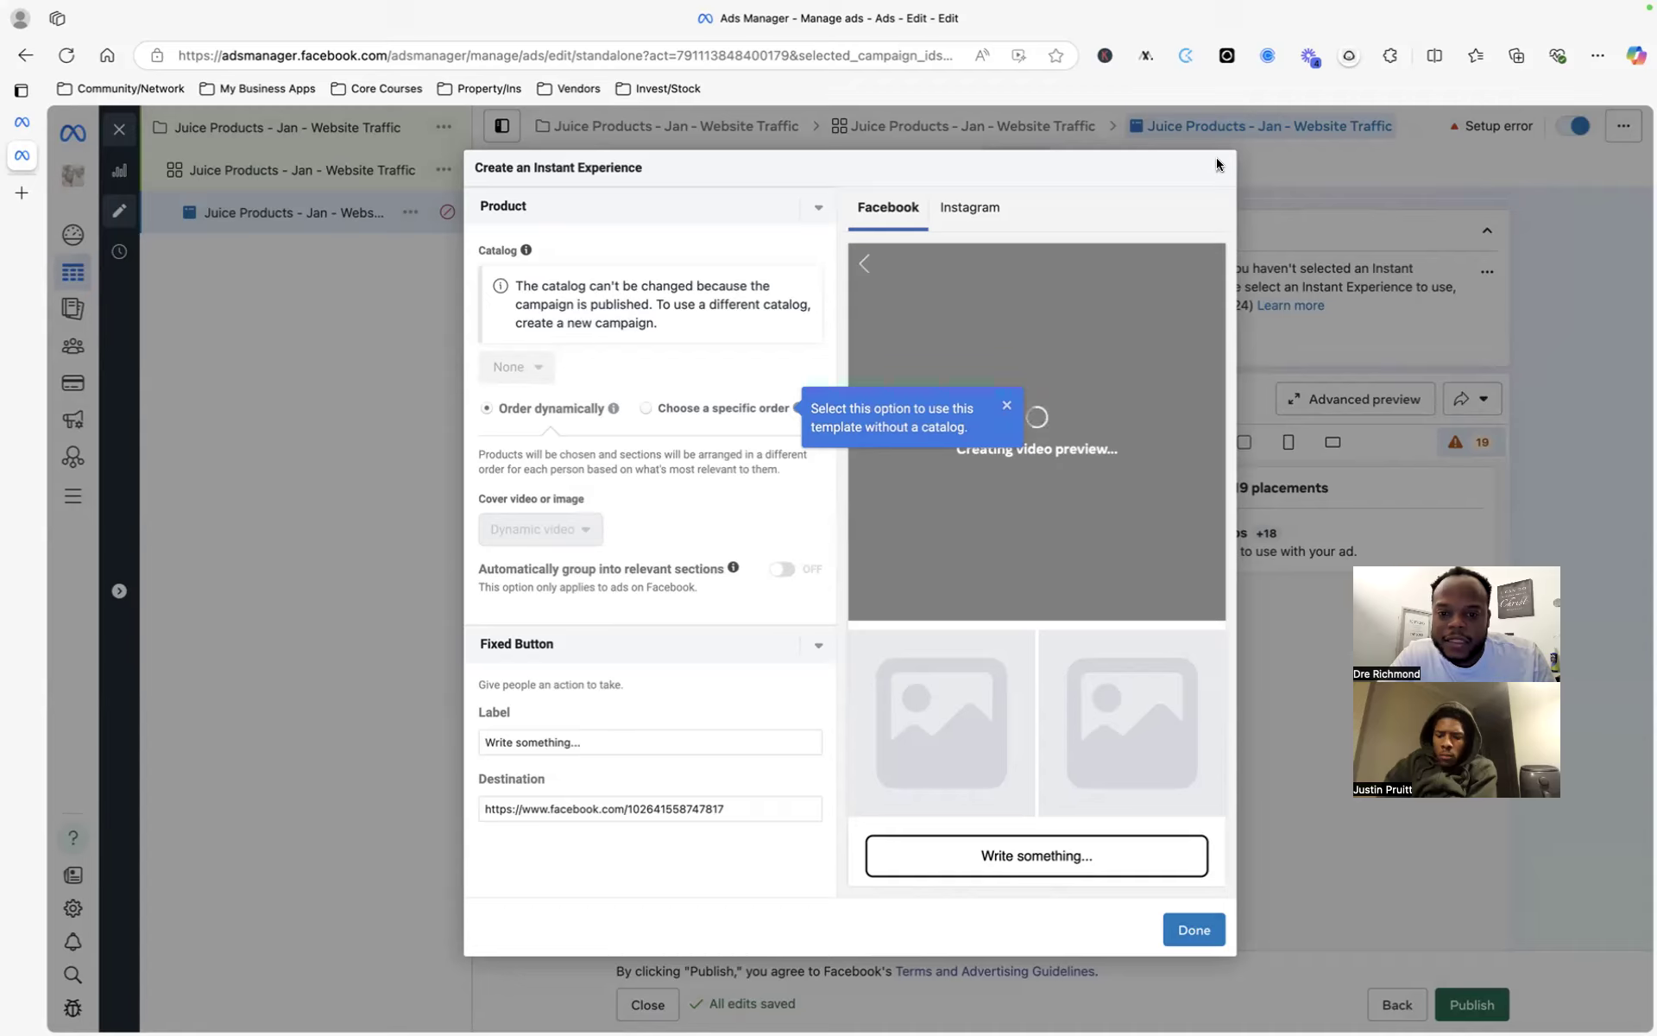
{"action": "left_click", "coordinate": [1174, 934]}
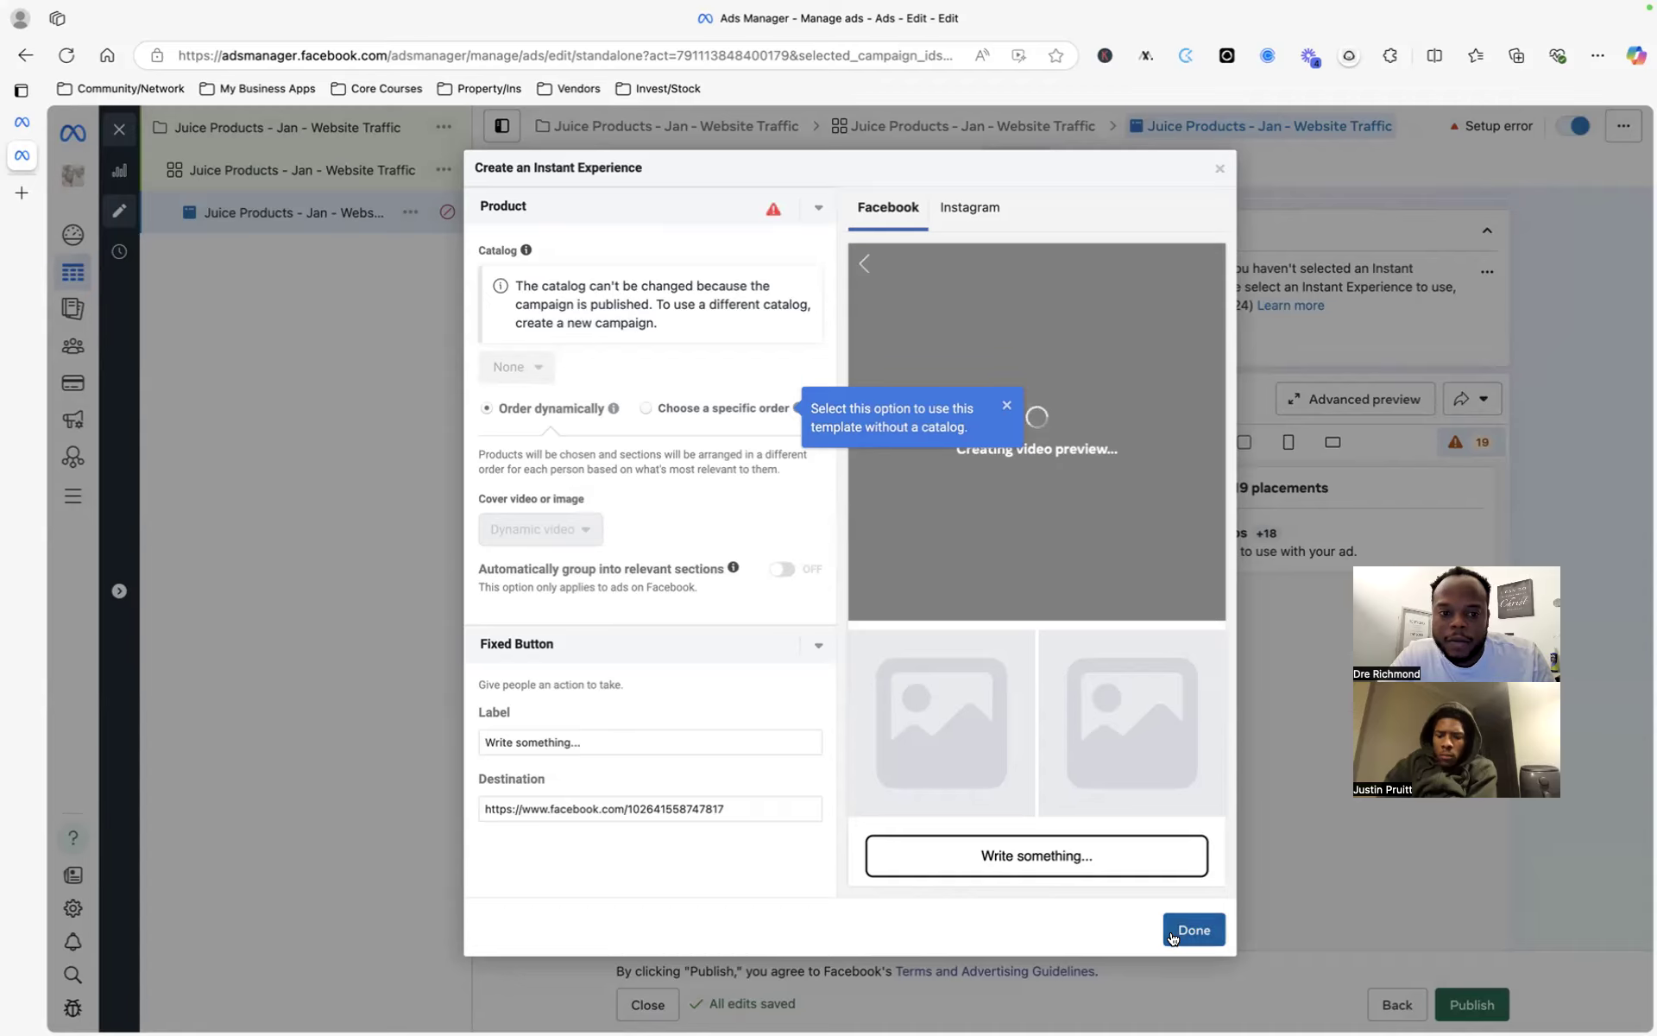
{"action": "left_click", "coordinate": [1220, 169]}
{"action": "scroll", "coordinate": [661, 541], "scroll_direction": "up", "scroll_amount": 2}
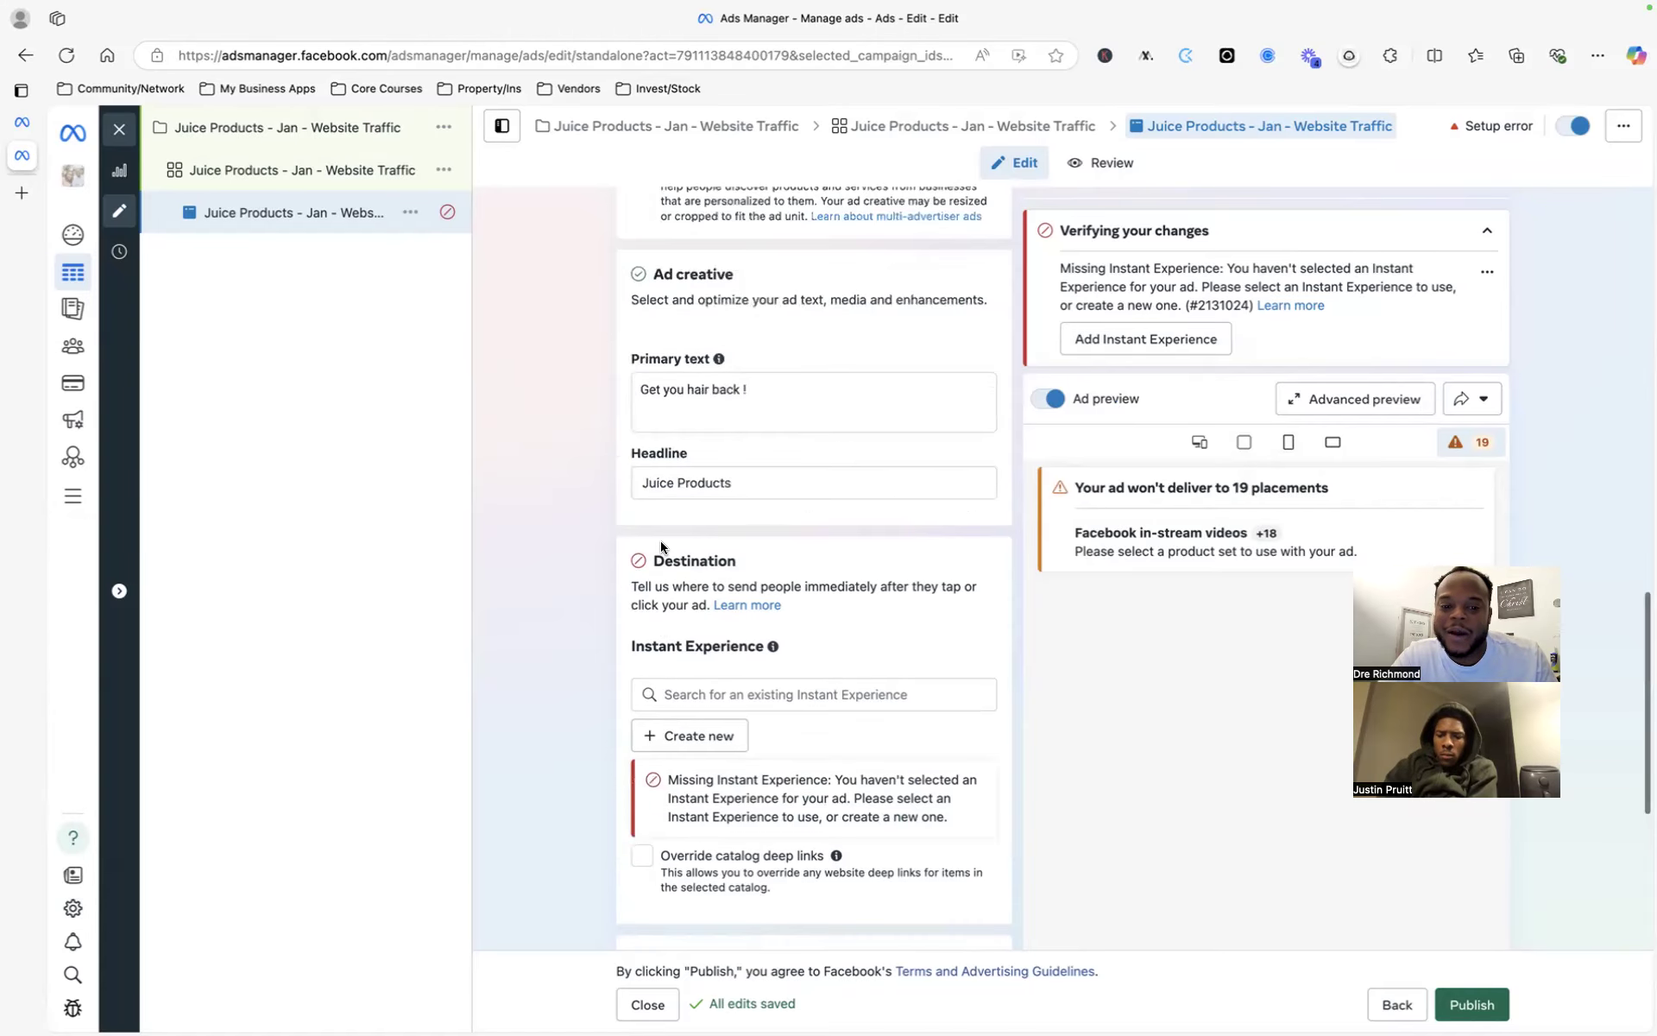
{"action": "scroll", "coordinate": [661, 541], "scroll_direction": "down", "scroll_amount": 2}
{"action": "scroll", "coordinate": [660, 540], "scroll_direction": "up", "scroll_amount": 2}
{"action": "scroll", "coordinate": [660, 541], "scroll_direction": "down", "scroll_amount": 6}
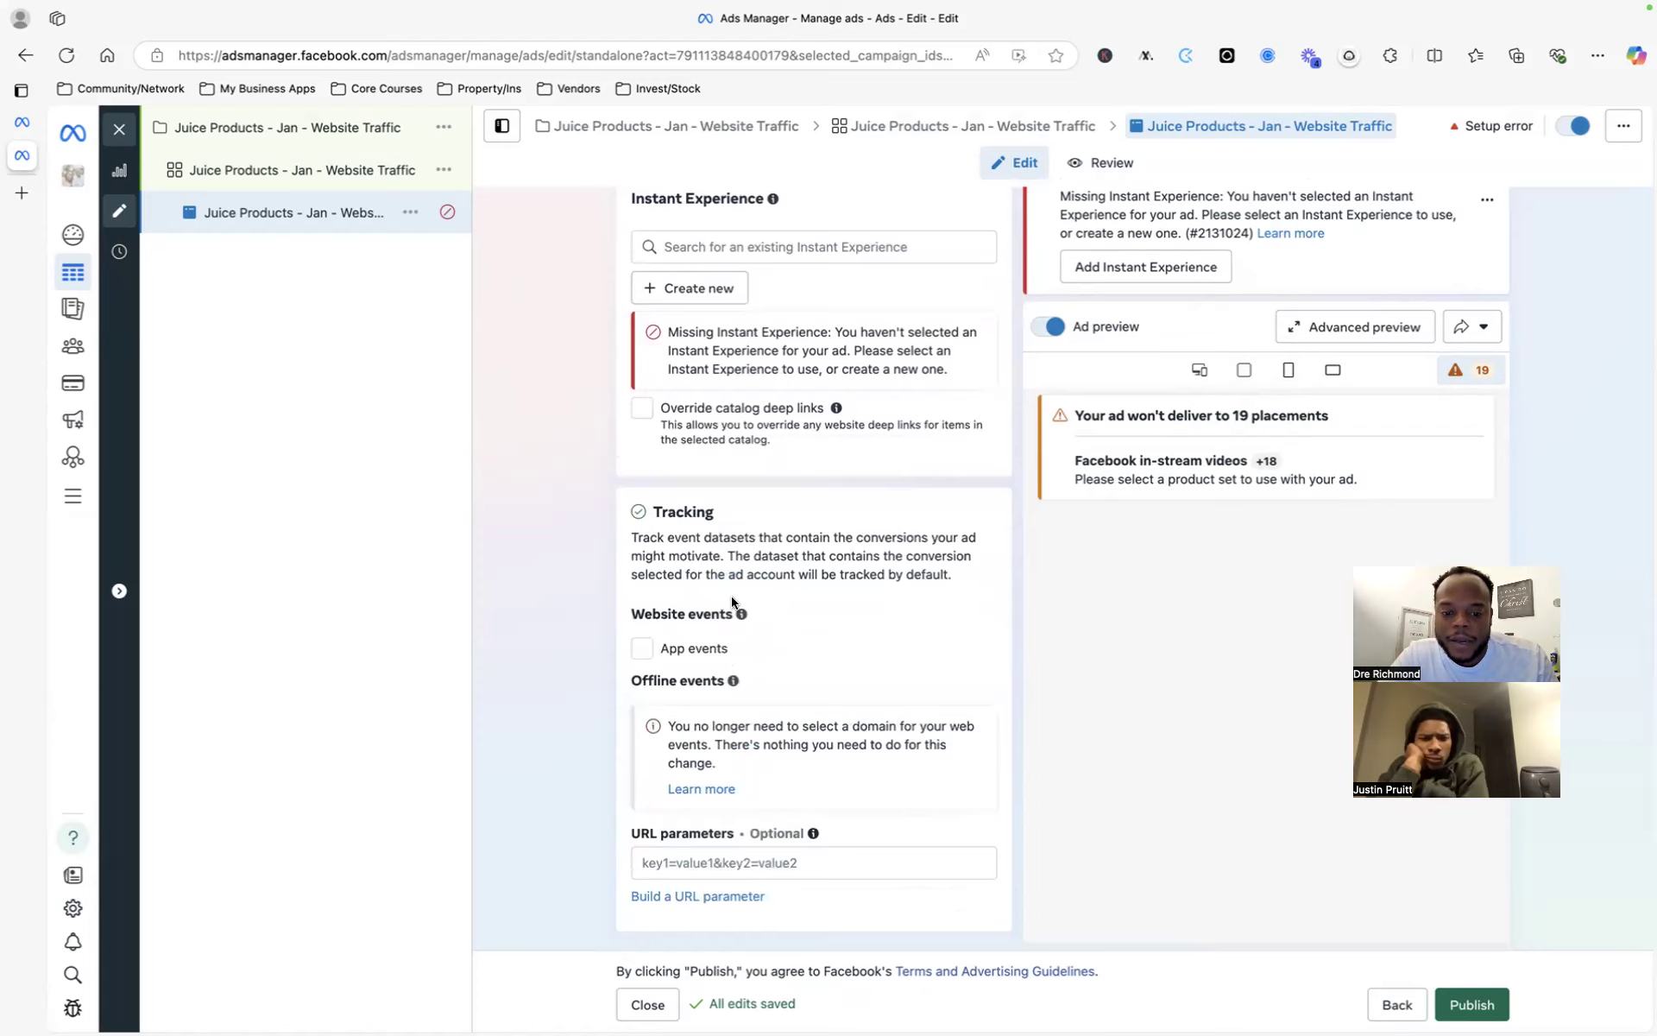
{"action": "scroll", "coordinate": [820, 497], "scroll_direction": "up", "scroll_amount": 4}
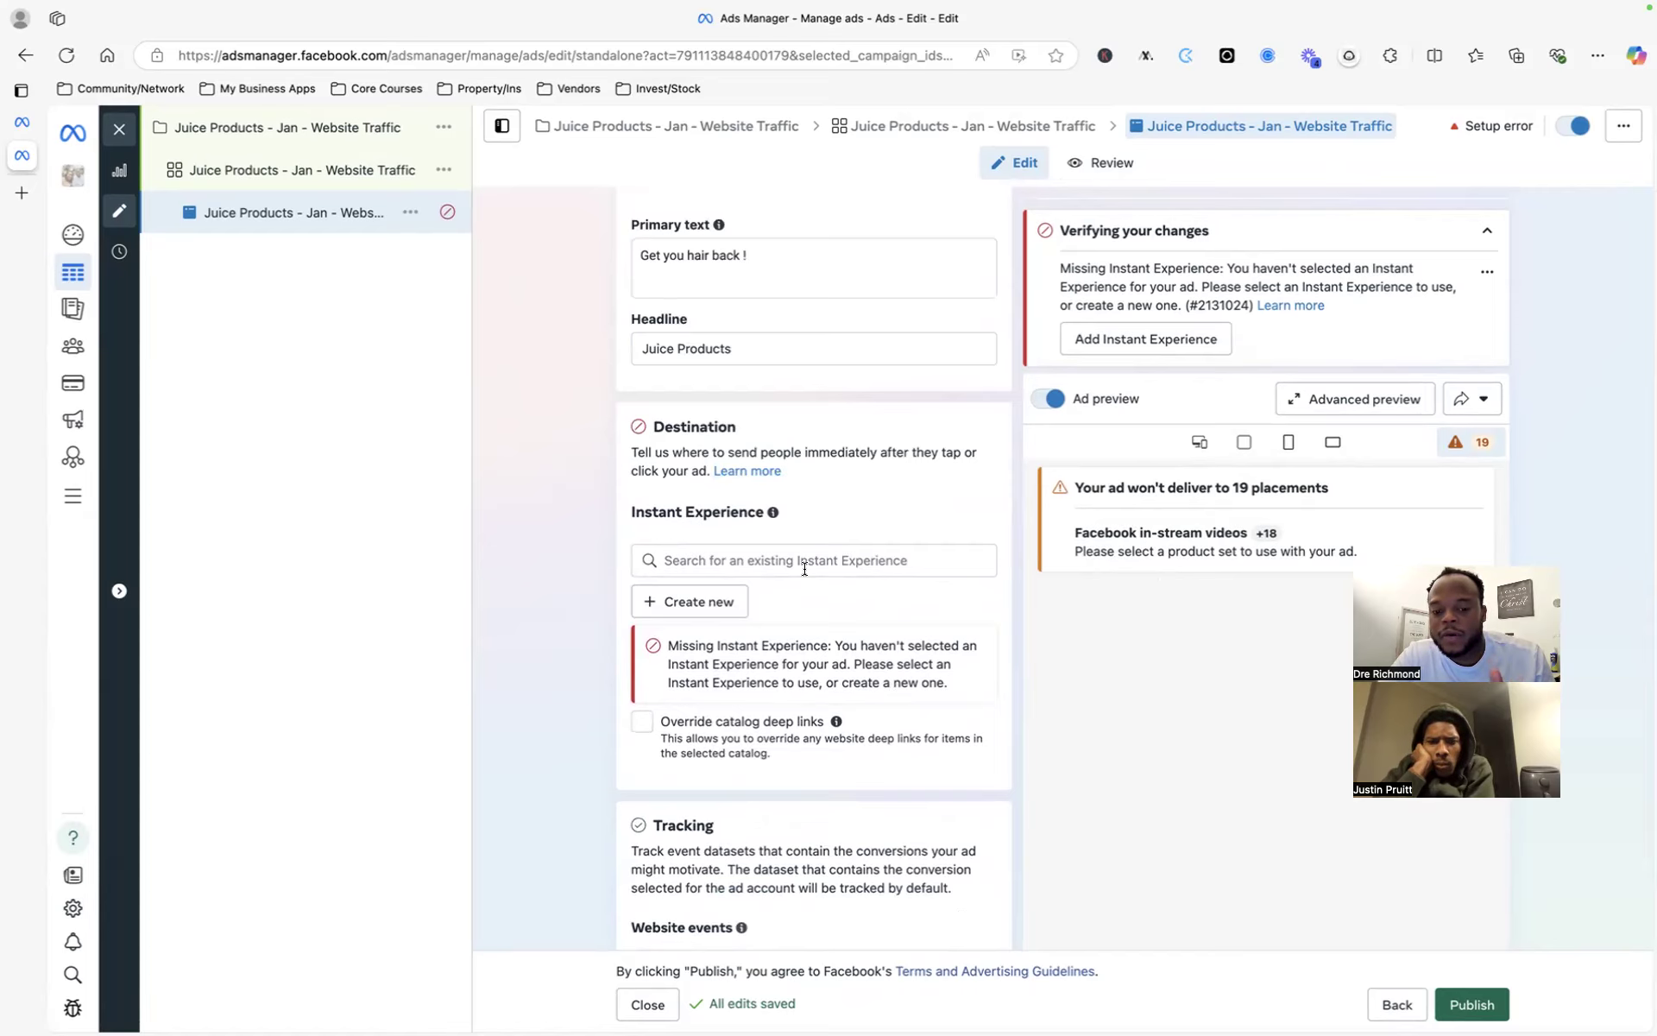
{"action": "scroll", "coordinate": [706, 672], "scroll_direction": "down", "scroll_amount": 4}
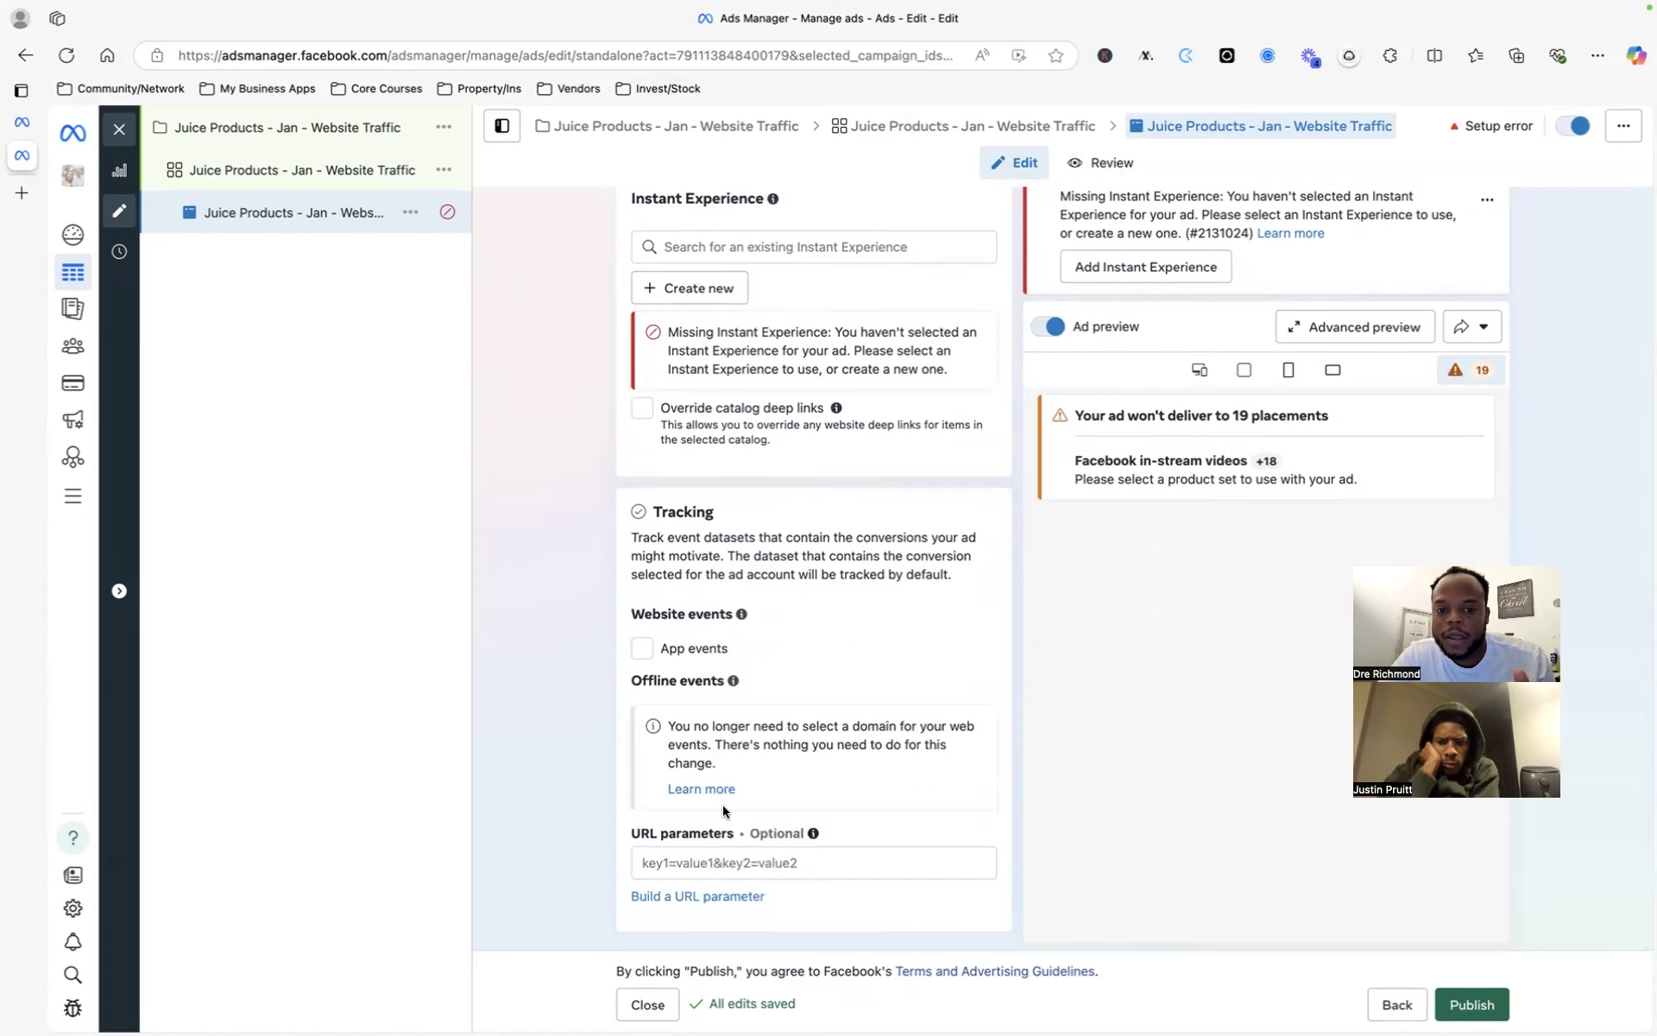
{"action": "scroll", "coordinate": [723, 804], "scroll_direction": "up", "scroll_amount": 4}
{"action": "left_click", "coordinate": [749, 329]}
{"action": "left_click", "coordinate": [750, 423]}
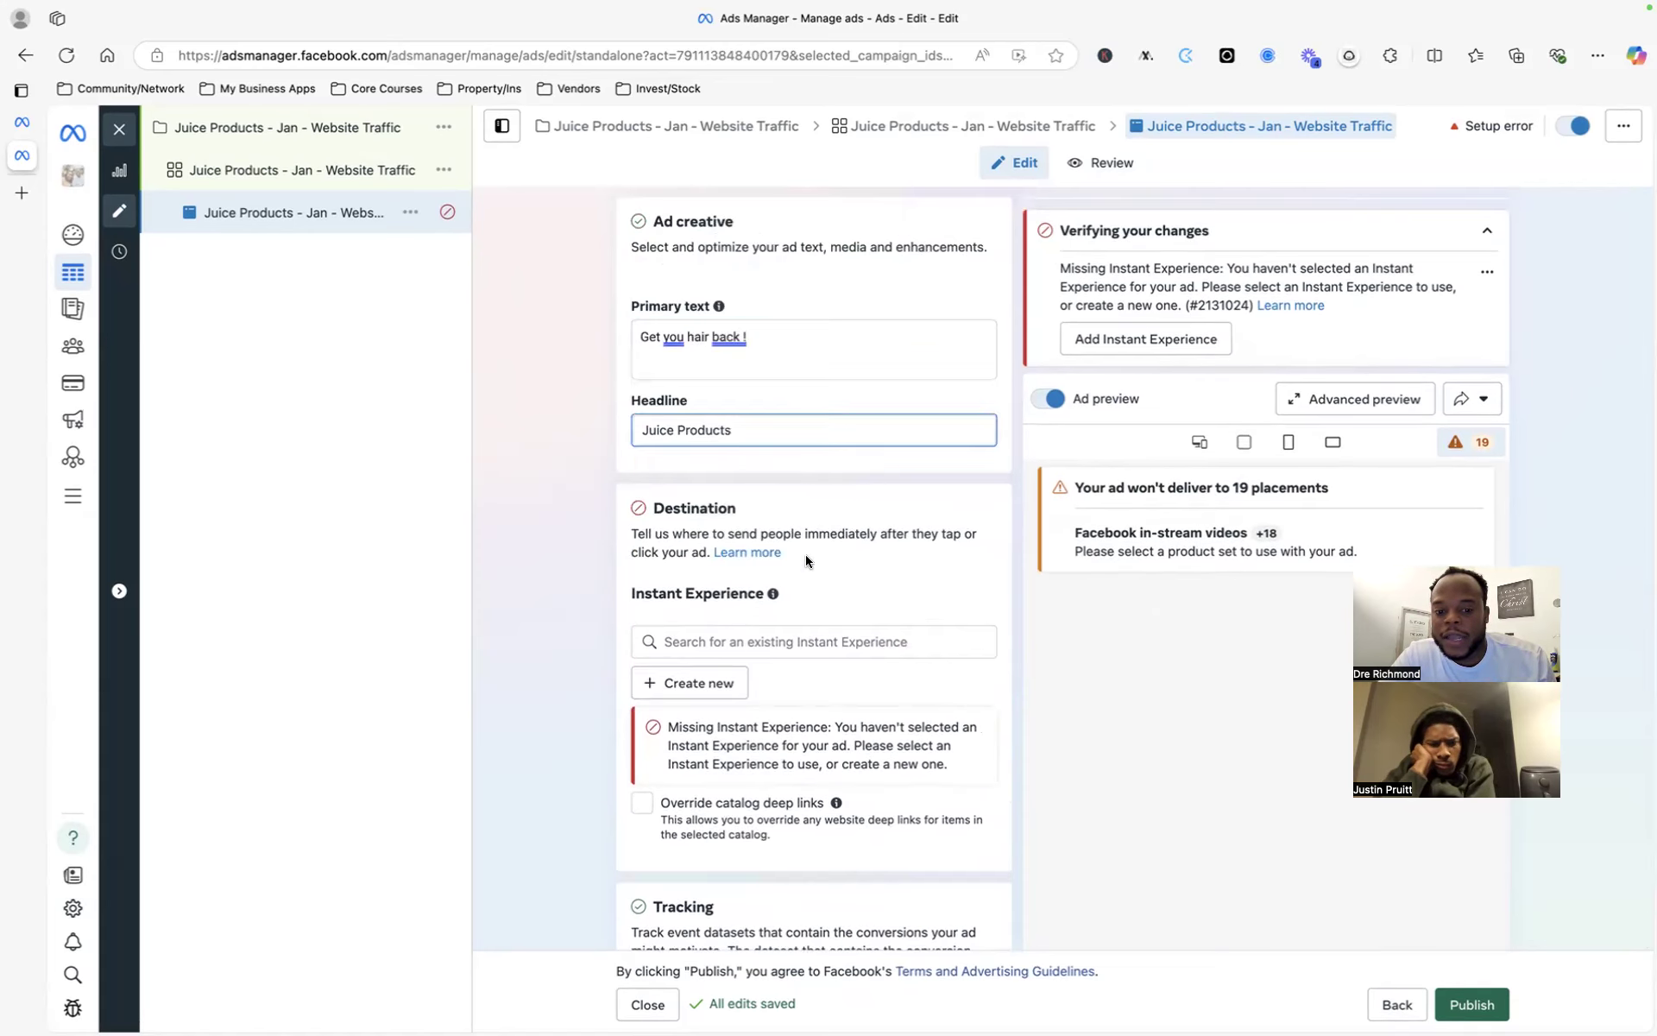
{"action": "scroll", "coordinate": [806, 561], "scroll_direction": "down", "scroll_amount": 5}
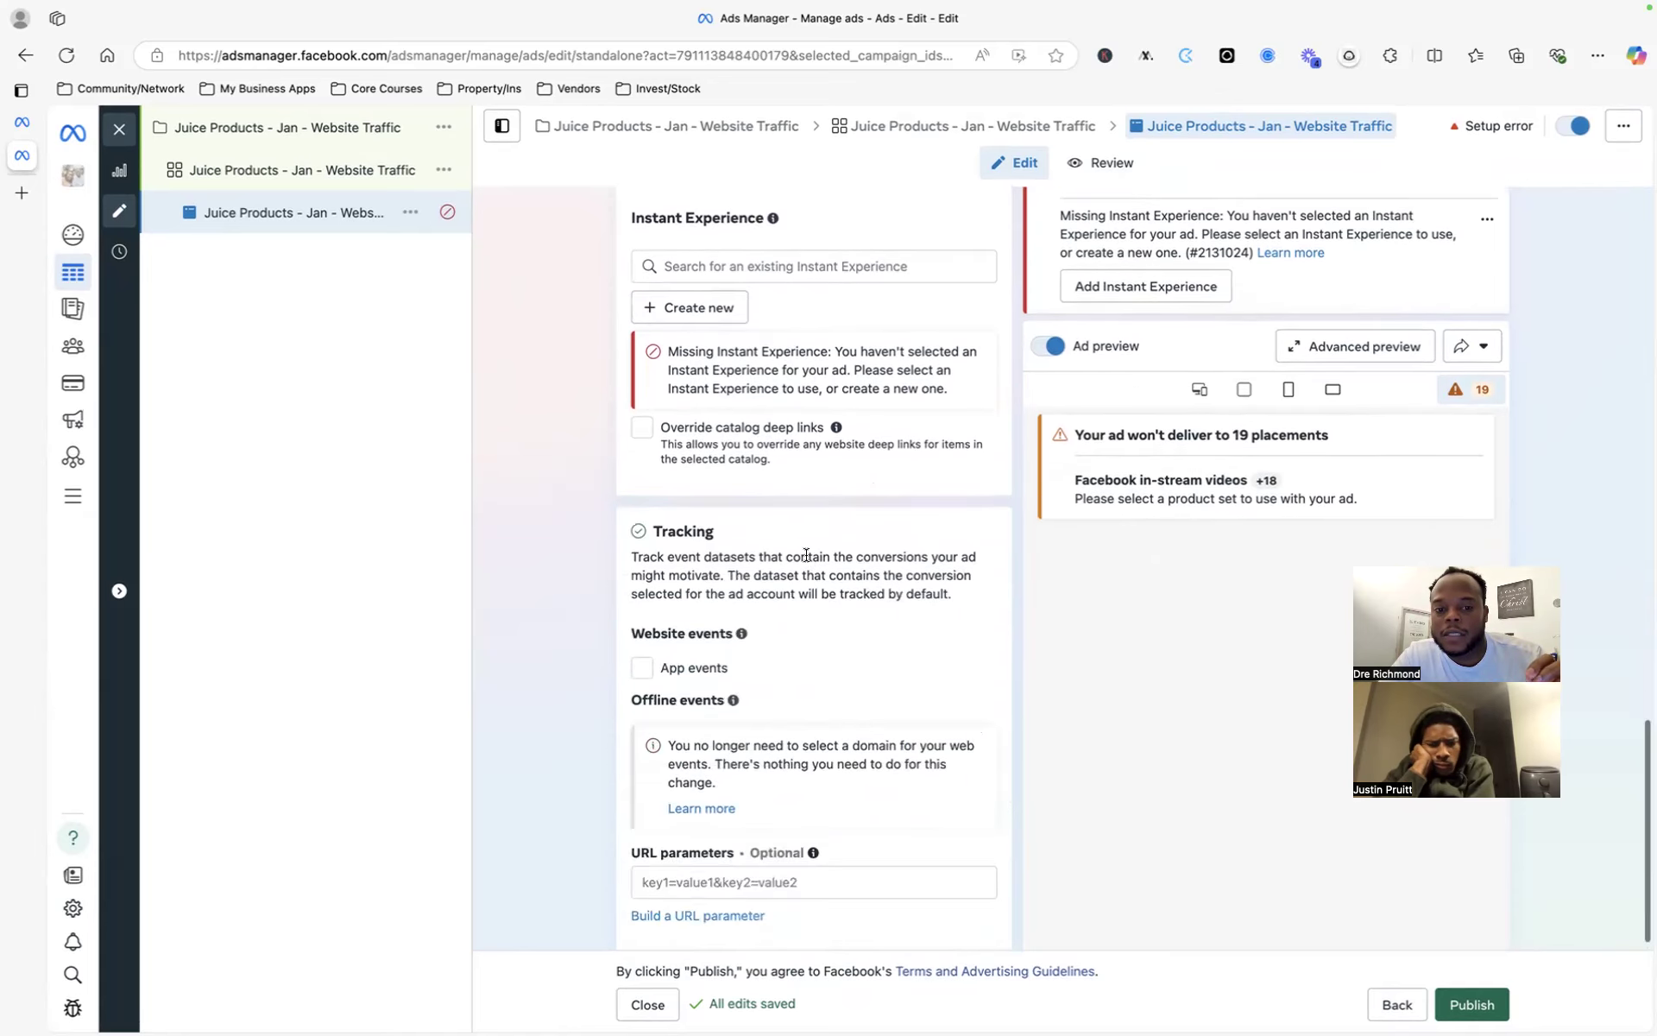
{"action": "scroll", "coordinate": [806, 555], "scroll_direction": "down", "scroll_amount": 1}
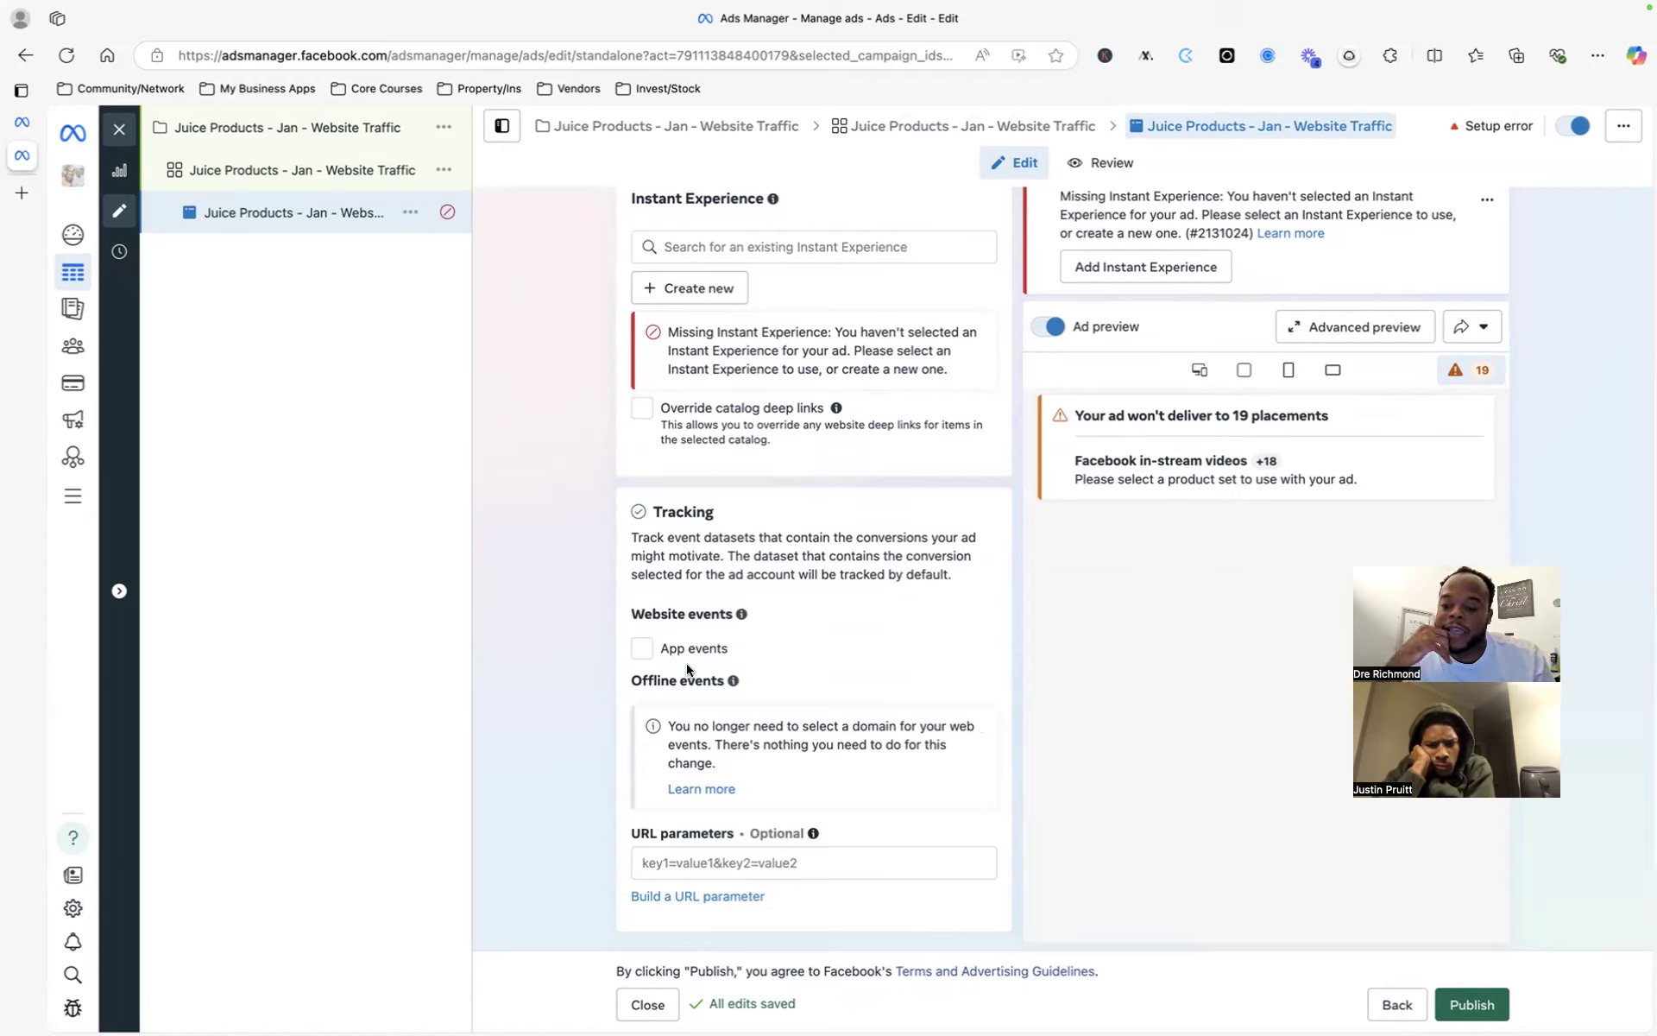
{"action": "mouse_move", "coordinate": [739, 615]}
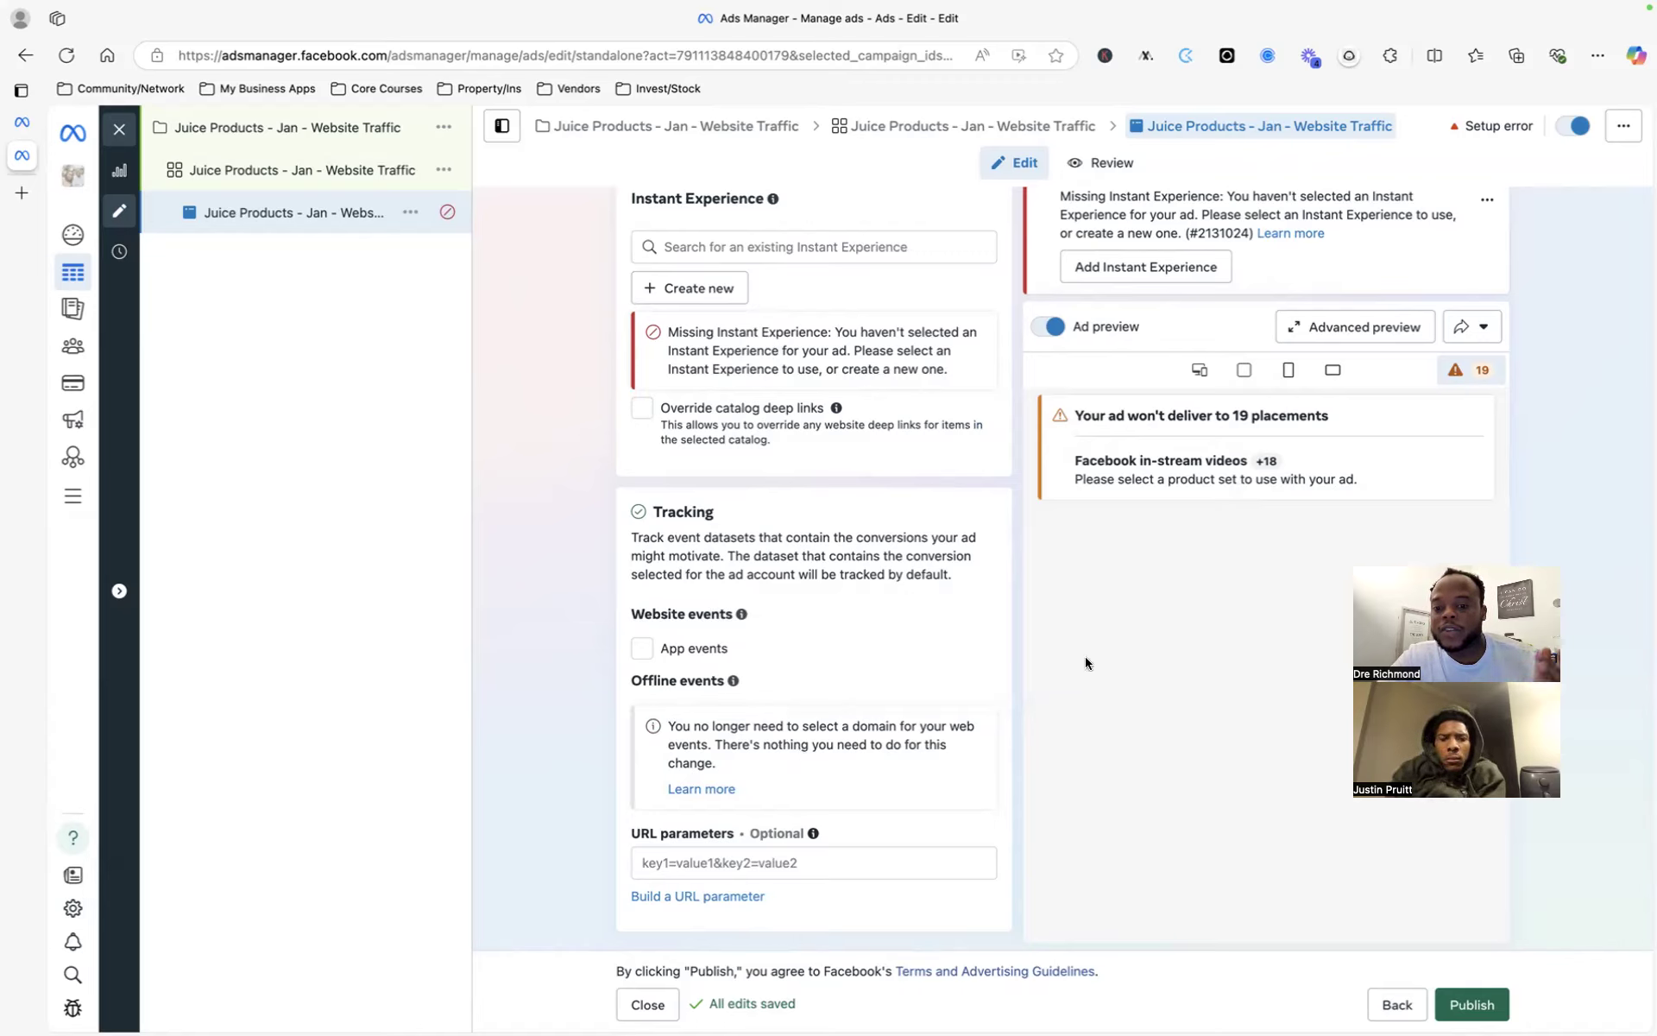
- Publish the Juice Products ad, which fails, then jump to Add Instant Experience
{"action": "left_click", "coordinate": [1470, 1005]}
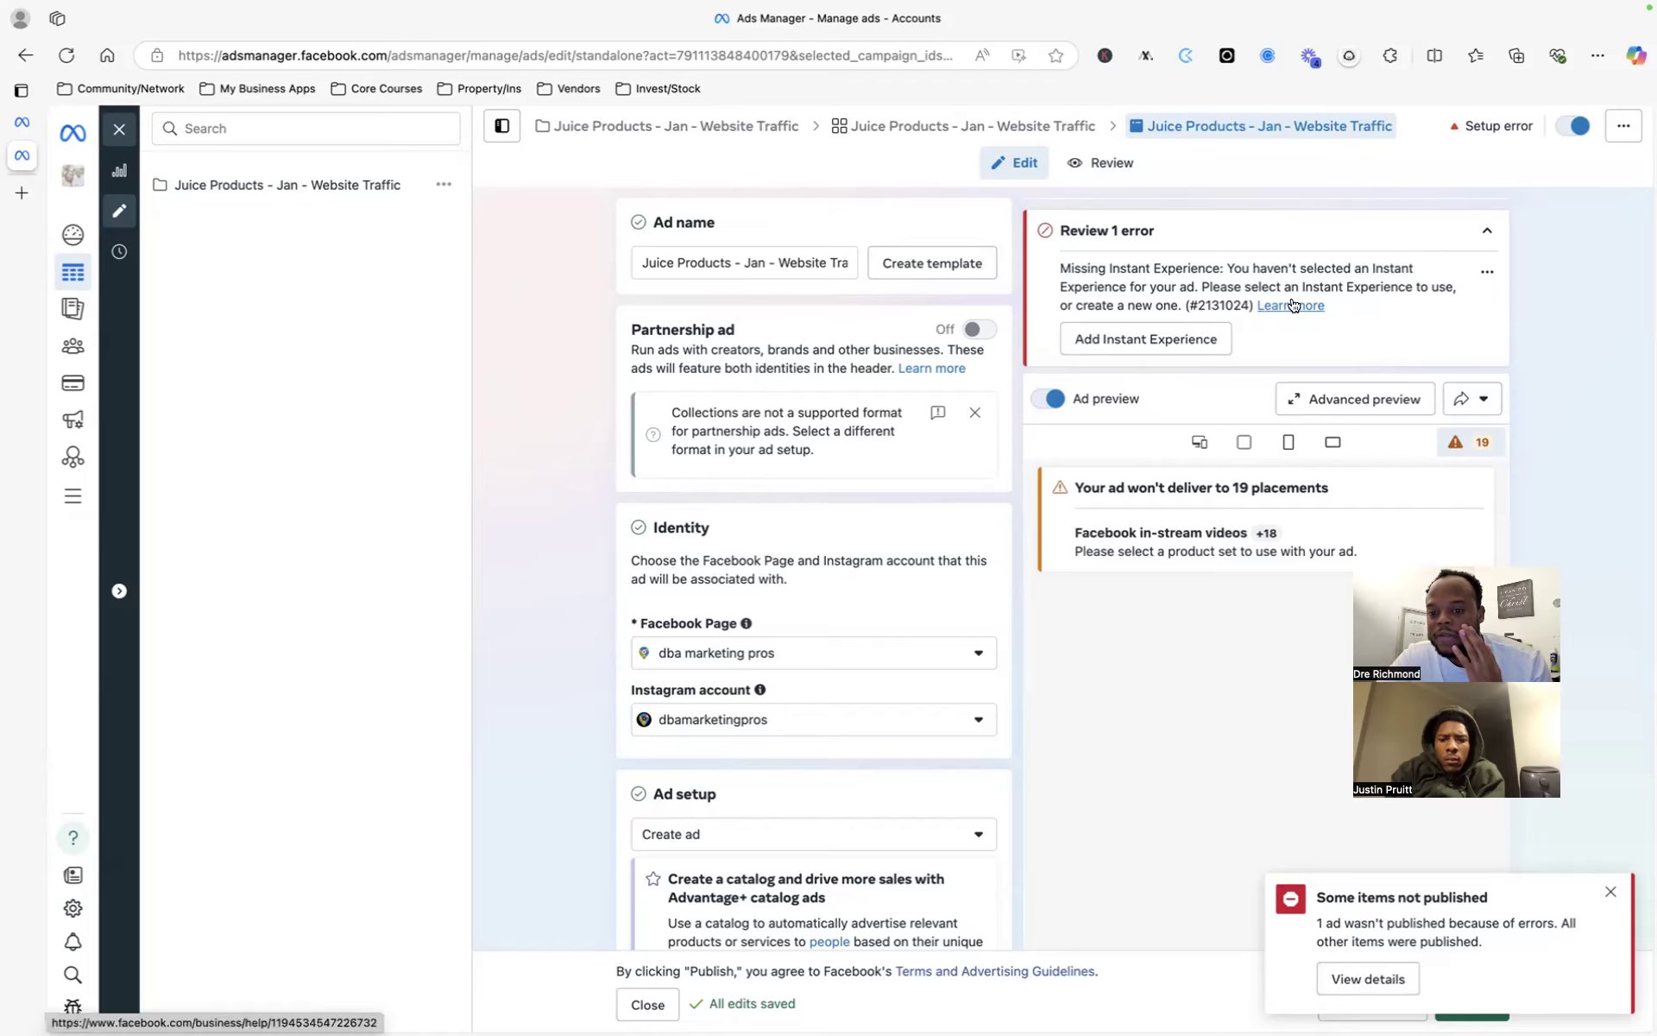
{"action": "left_click", "coordinate": [1199, 340]}
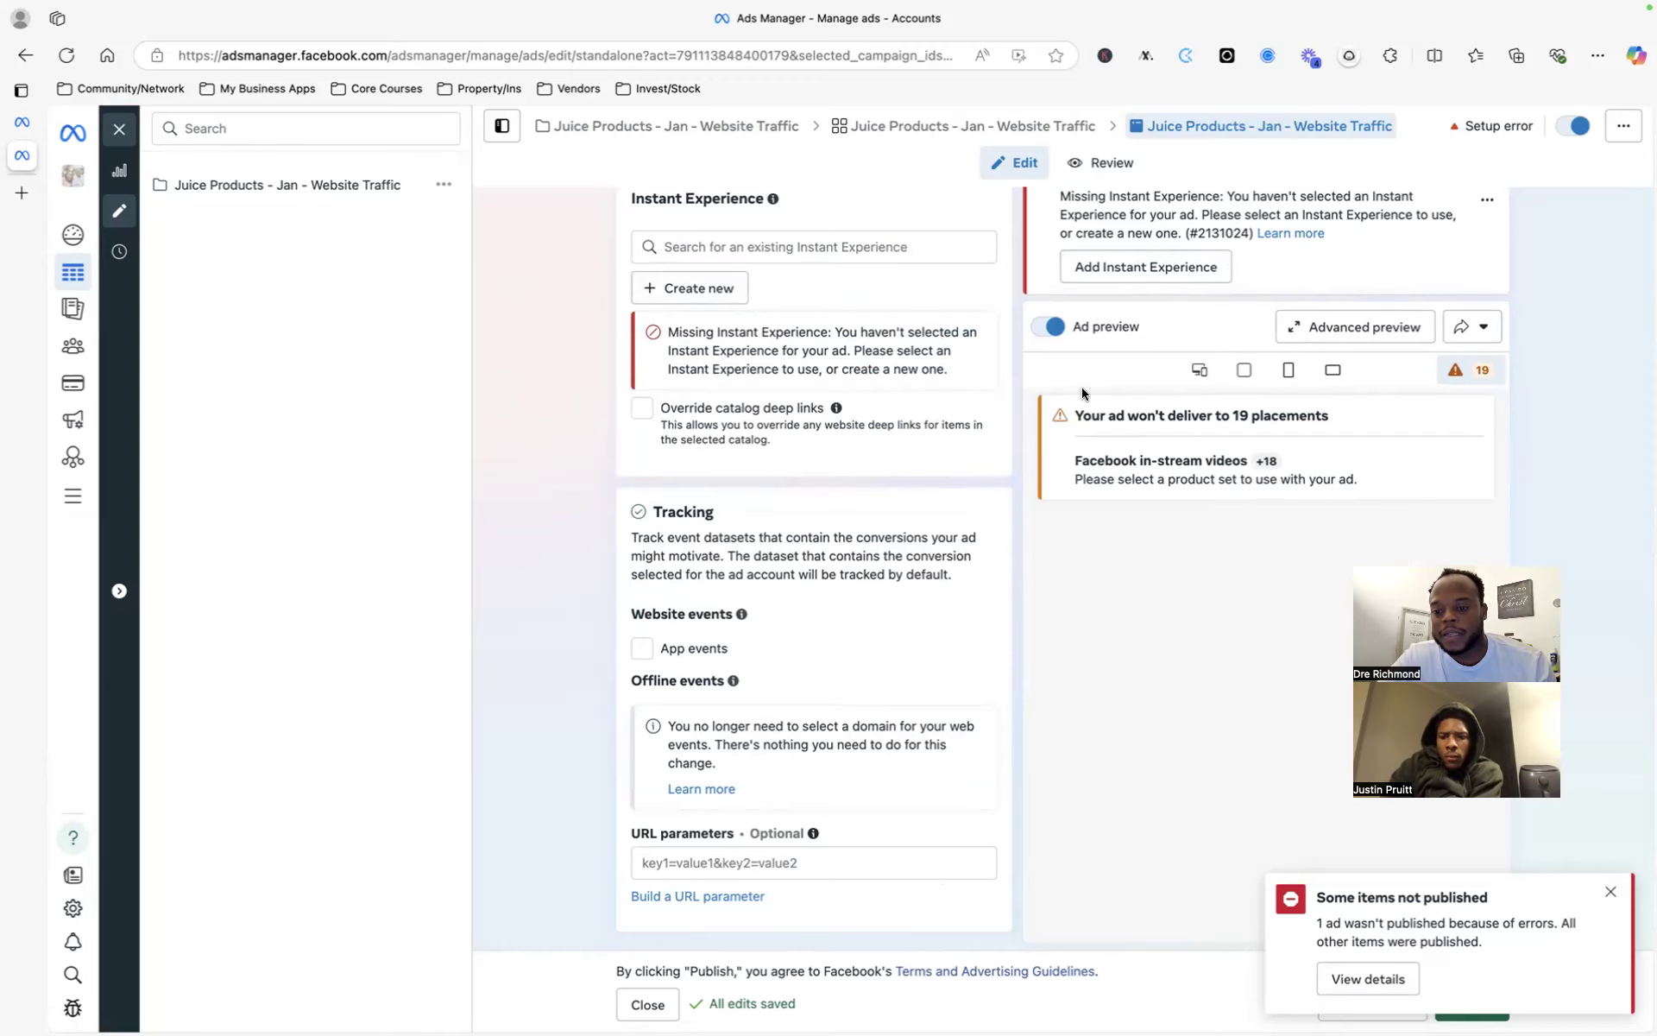
{"action": "scroll", "coordinate": [1081, 387], "scroll_direction": "up", "scroll_amount": 7}
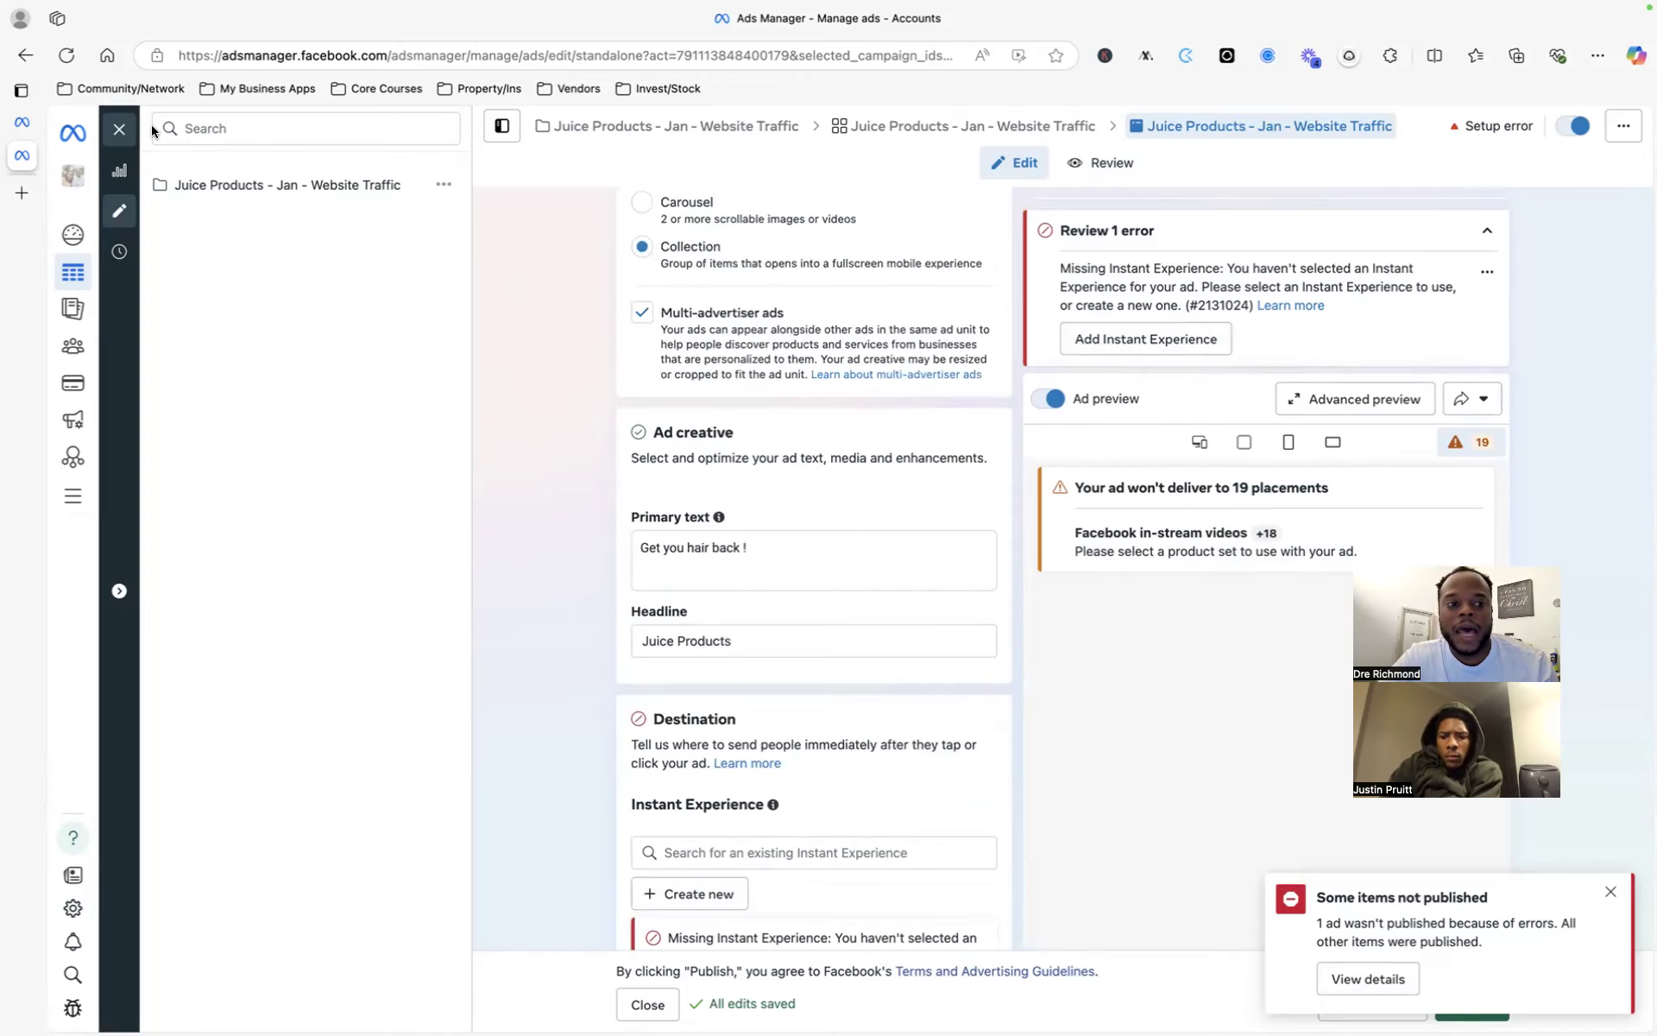
- Close the editor without publishing drafts and dismiss the ad-not-published notification
{"action": "left_click", "coordinate": [120, 126]}
{"action": "left_click", "coordinate": [950, 519]}
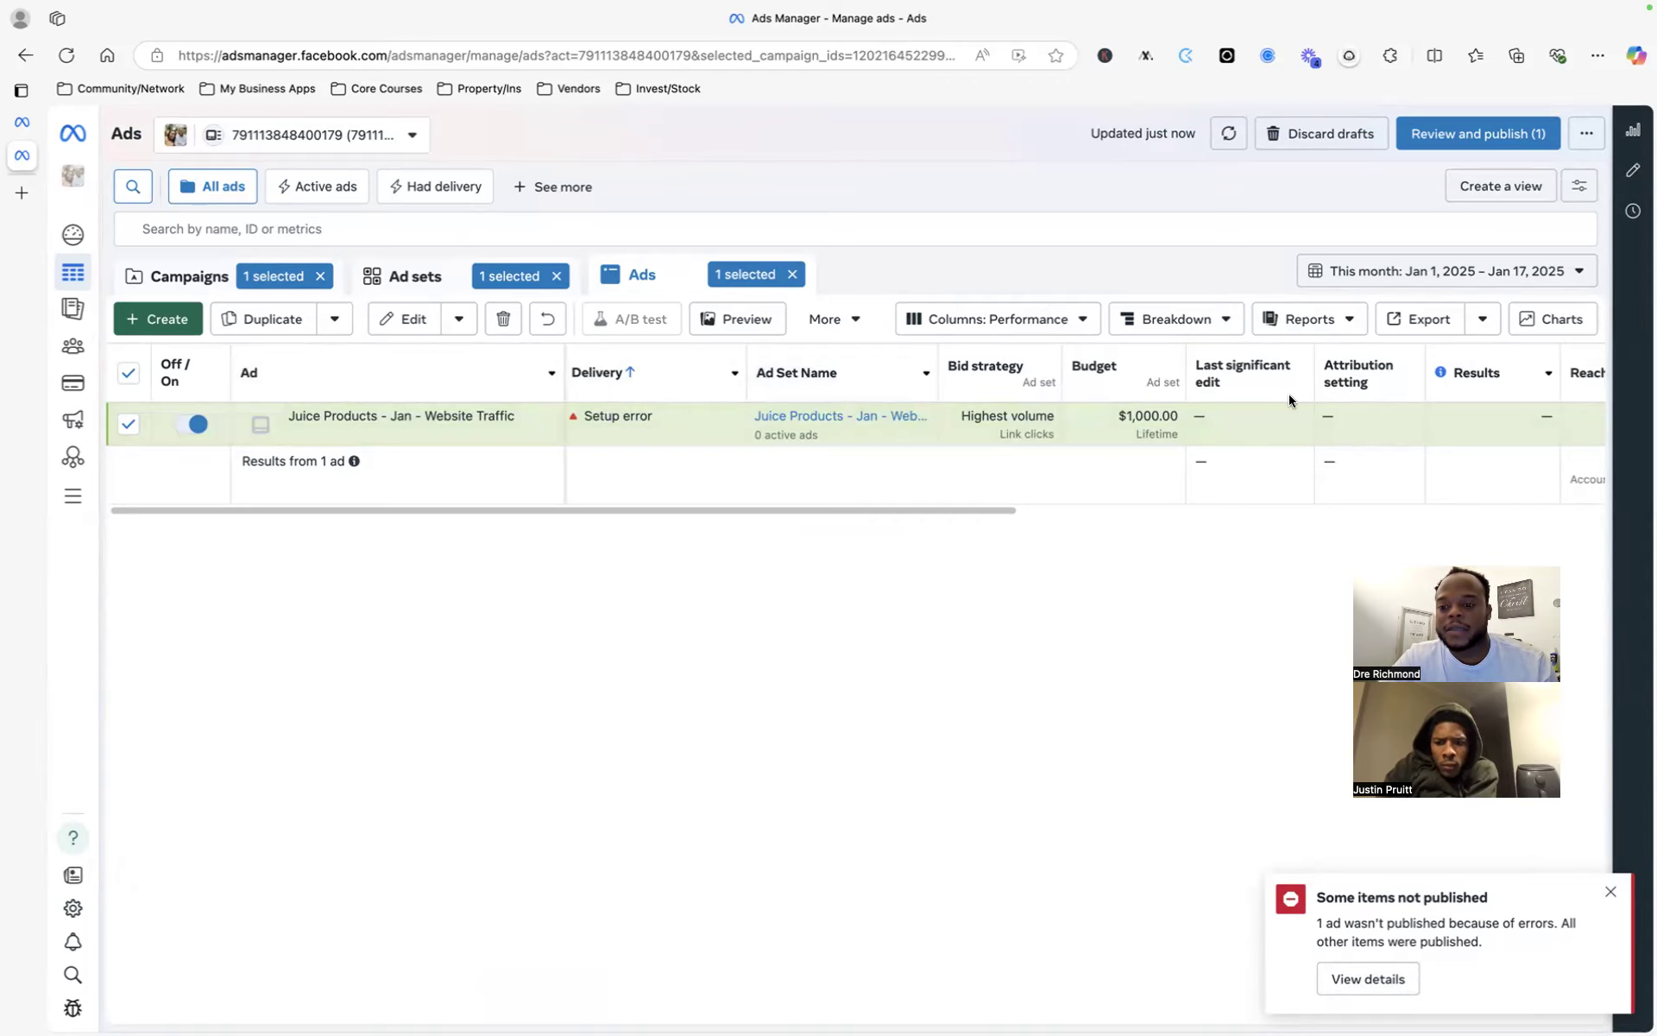
{"action": "scroll", "coordinate": [1287, 393], "scroll_direction": "right", "scroll_amount": 5}
{"action": "scroll", "coordinate": [1389, 388], "scroll_direction": "right", "scroll_amount": 2}
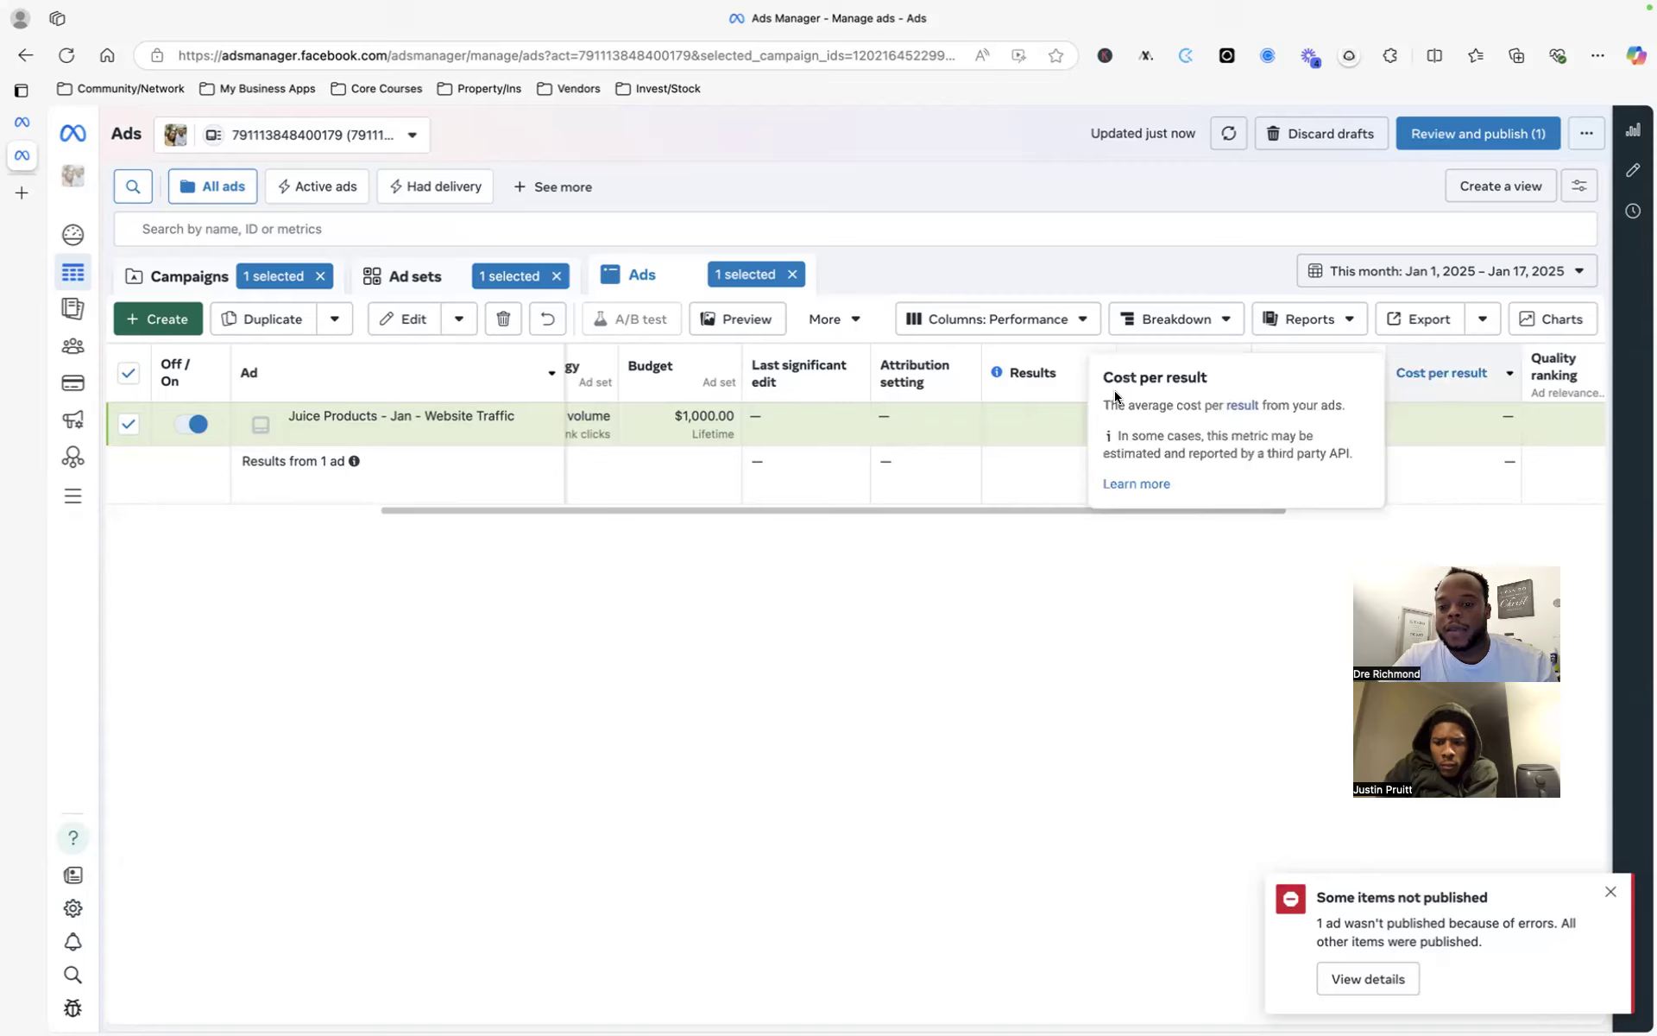
{"action": "mouse_move", "coordinate": [997, 373]}
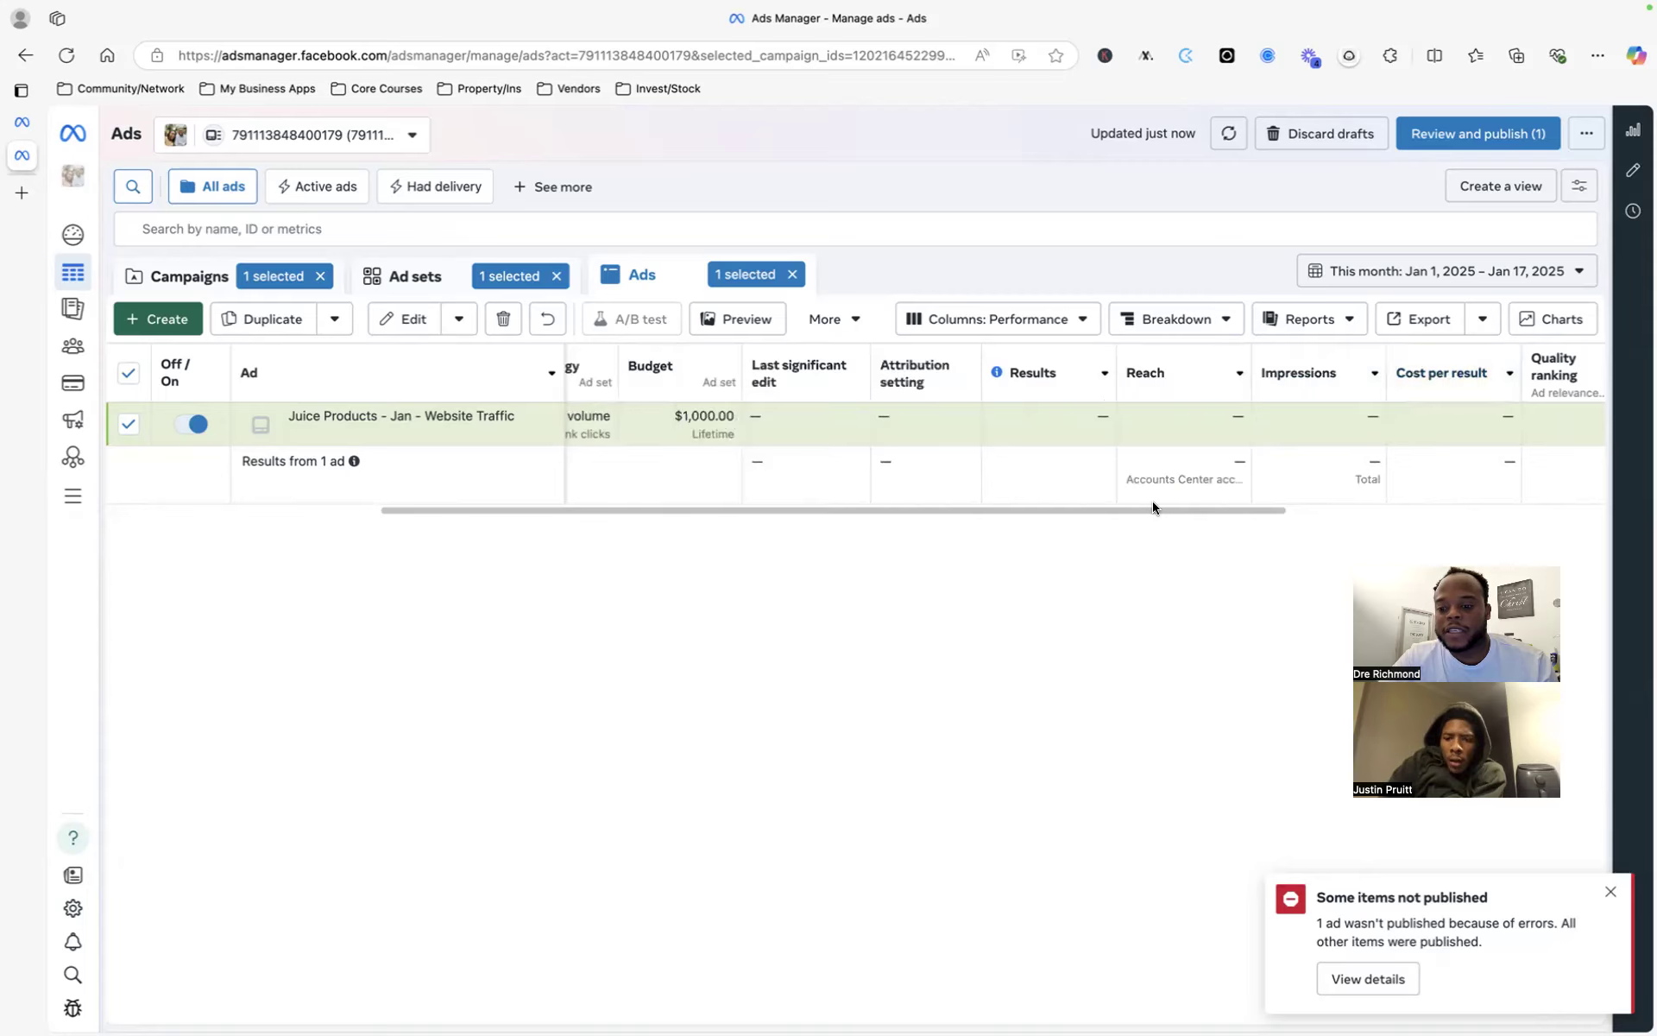
{"action": "left_click", "coordinate": [1608, 895]}
{"action": "scroll", "coordinate": [731, 447], "scroll_direction": "left", "scroll_amount": 2}
{"action": "scroll", "coordinate": [737, 448], "scroll_direction": "left", "scroll_amount": 2}
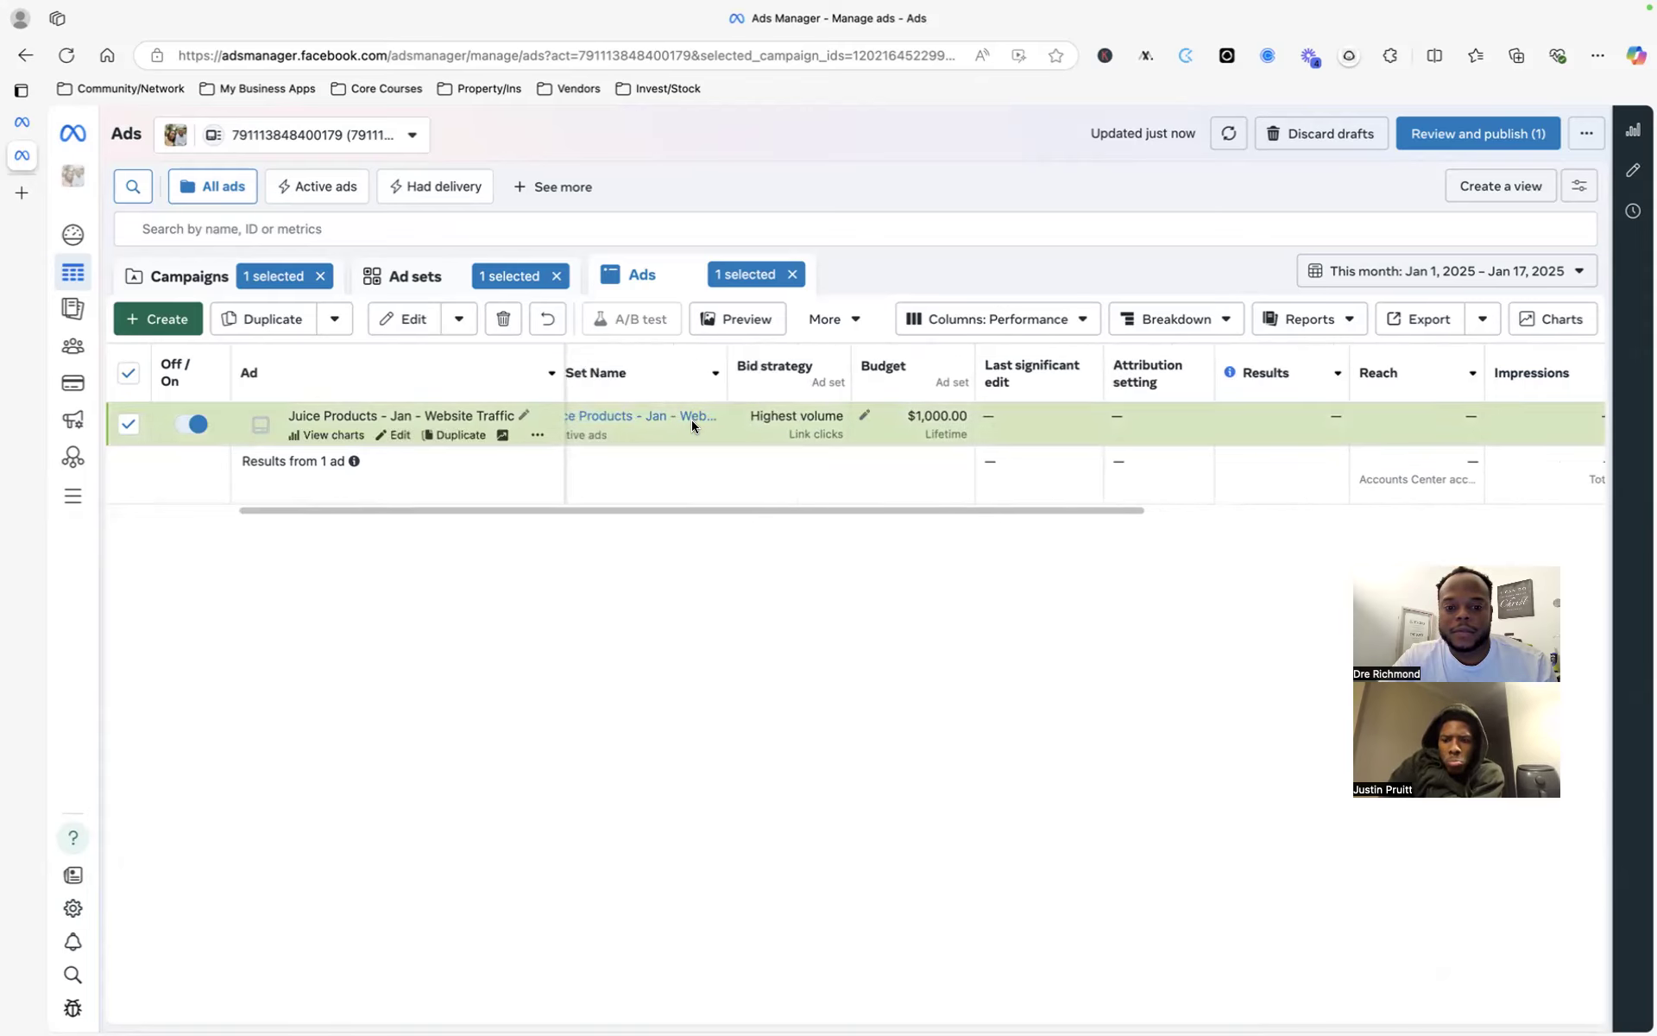
{"action": "scroll", "coordinate": [695, 418], "scroll_direction": "left", "scroll_amount": 3}
{"action": "mouse_move", "coordinate": [693, 426]}
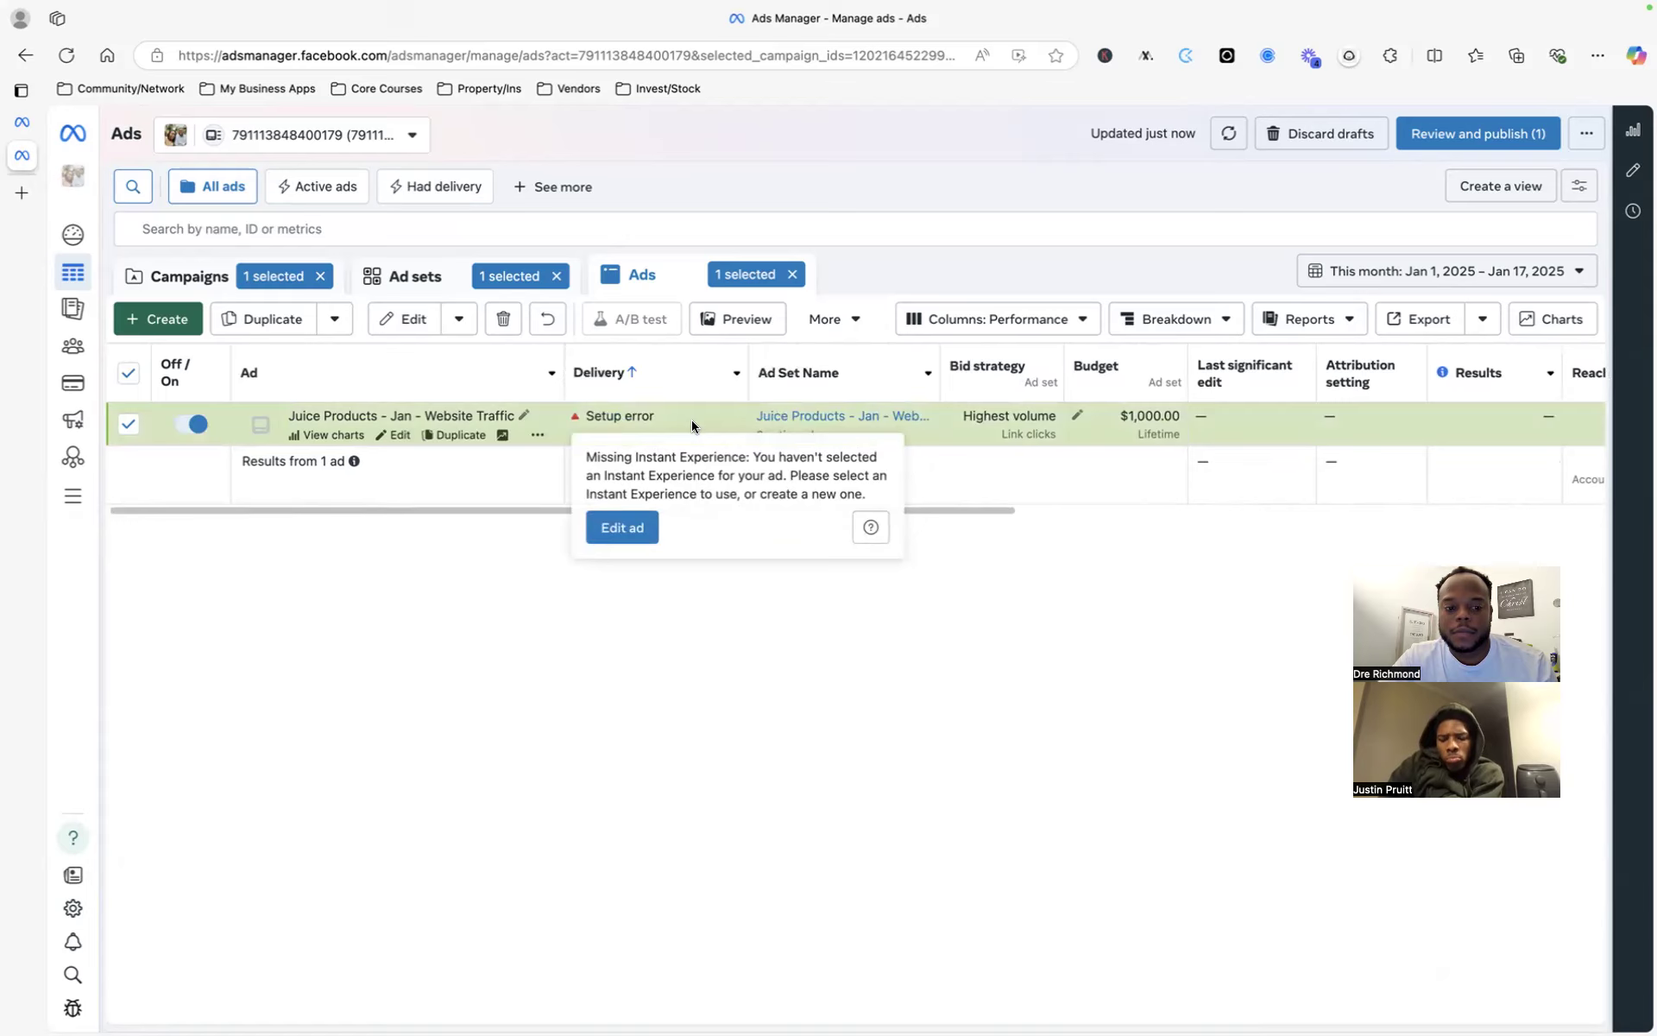
- Switch to the QDCINC account of Quality Design & Construction, Inc. and select the Event: Remodelers Home Tour ad
{"action": "left_click", "coordinate": [407, 136]}
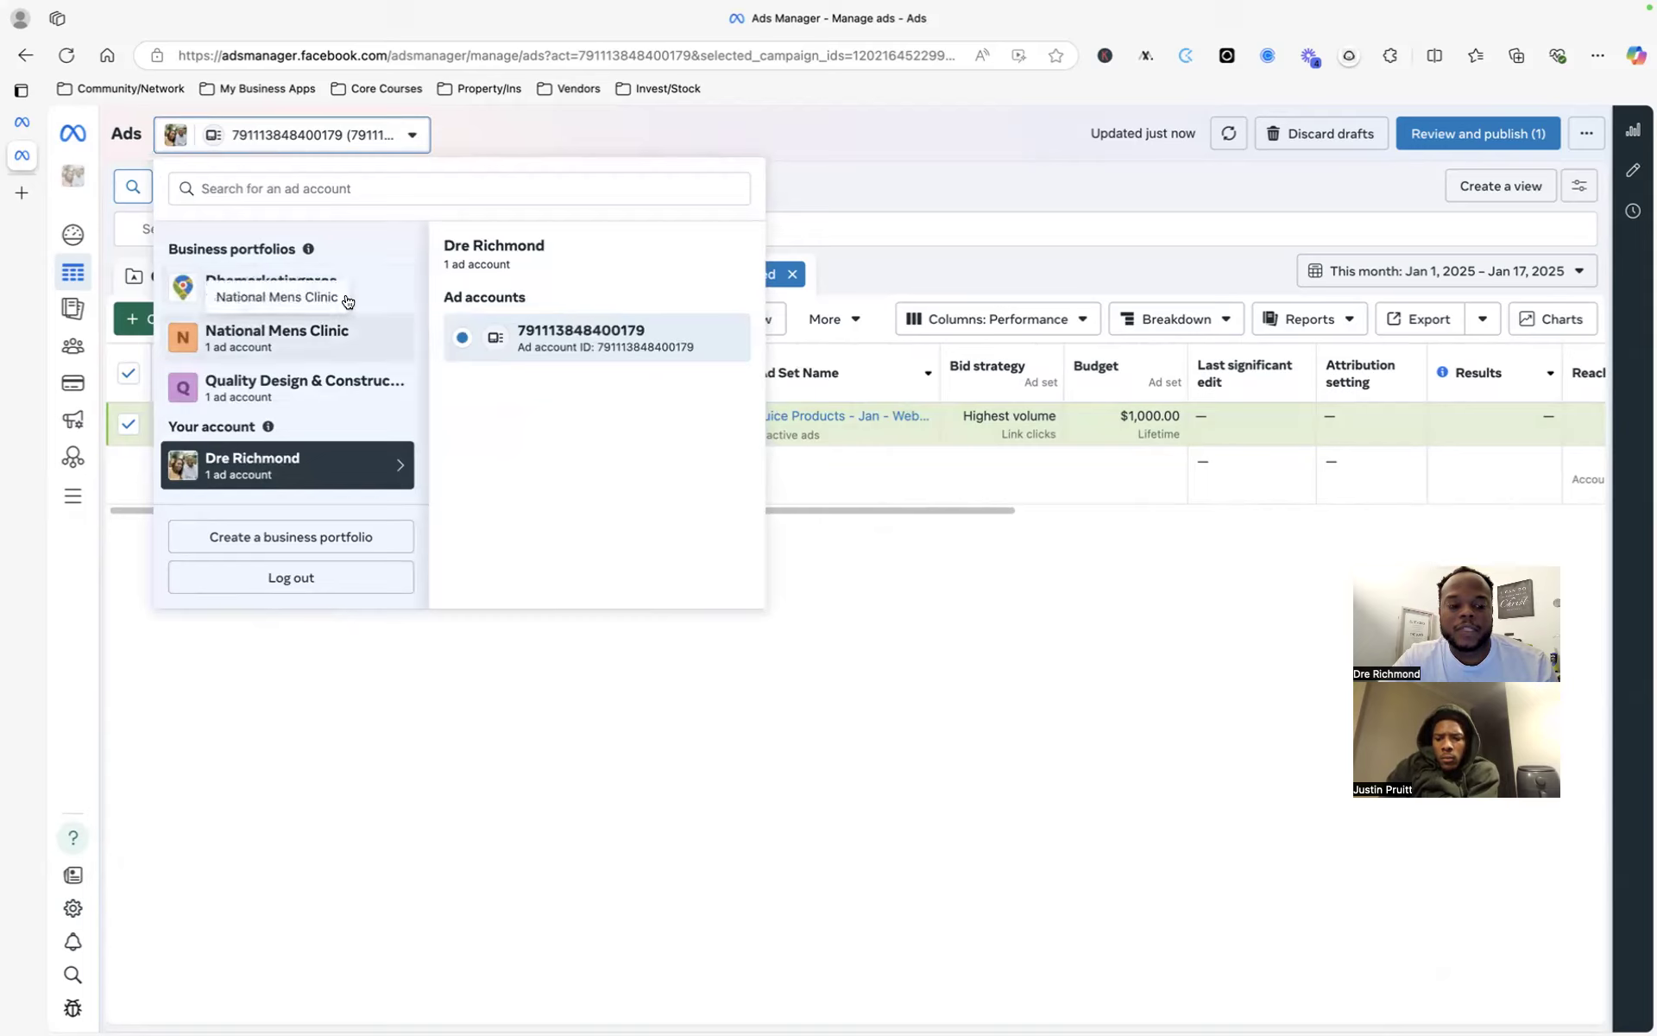
{"action": "left_click", "coordinate": [358, 385]}
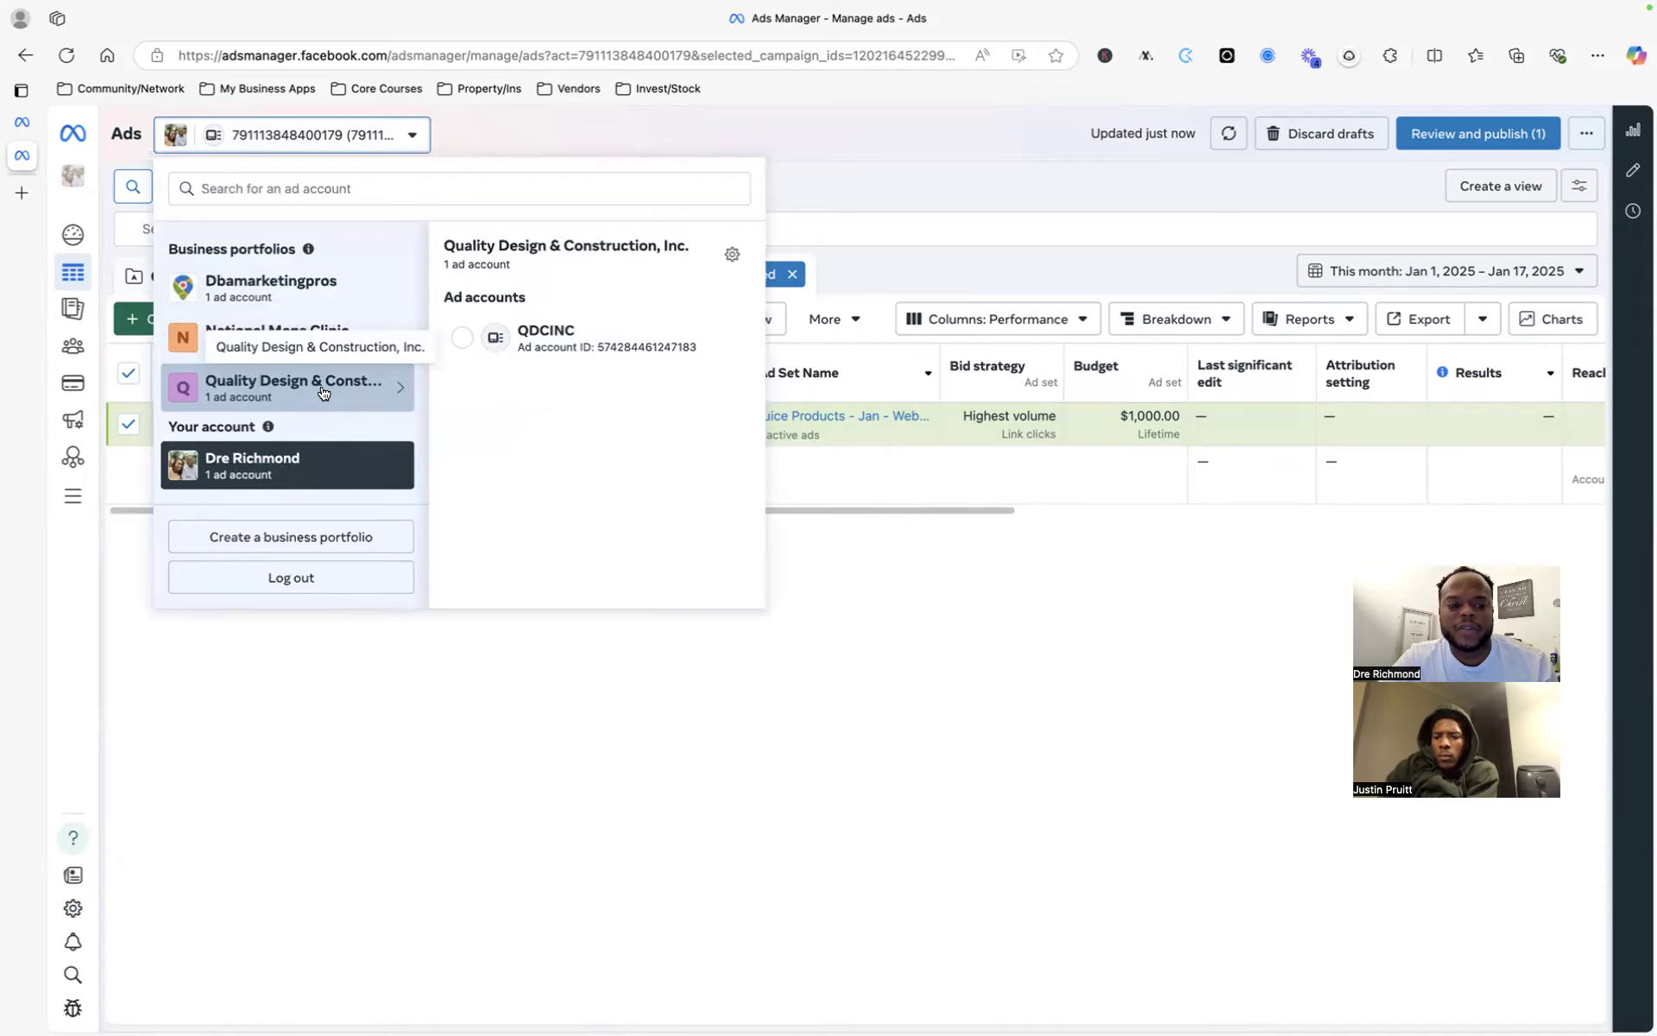
{"action": "left_click_drag", "start_coordinate": [553, 347], "coordinate": [541, 309]}
{"action": "left_click", "coordinate": [562, 336]}
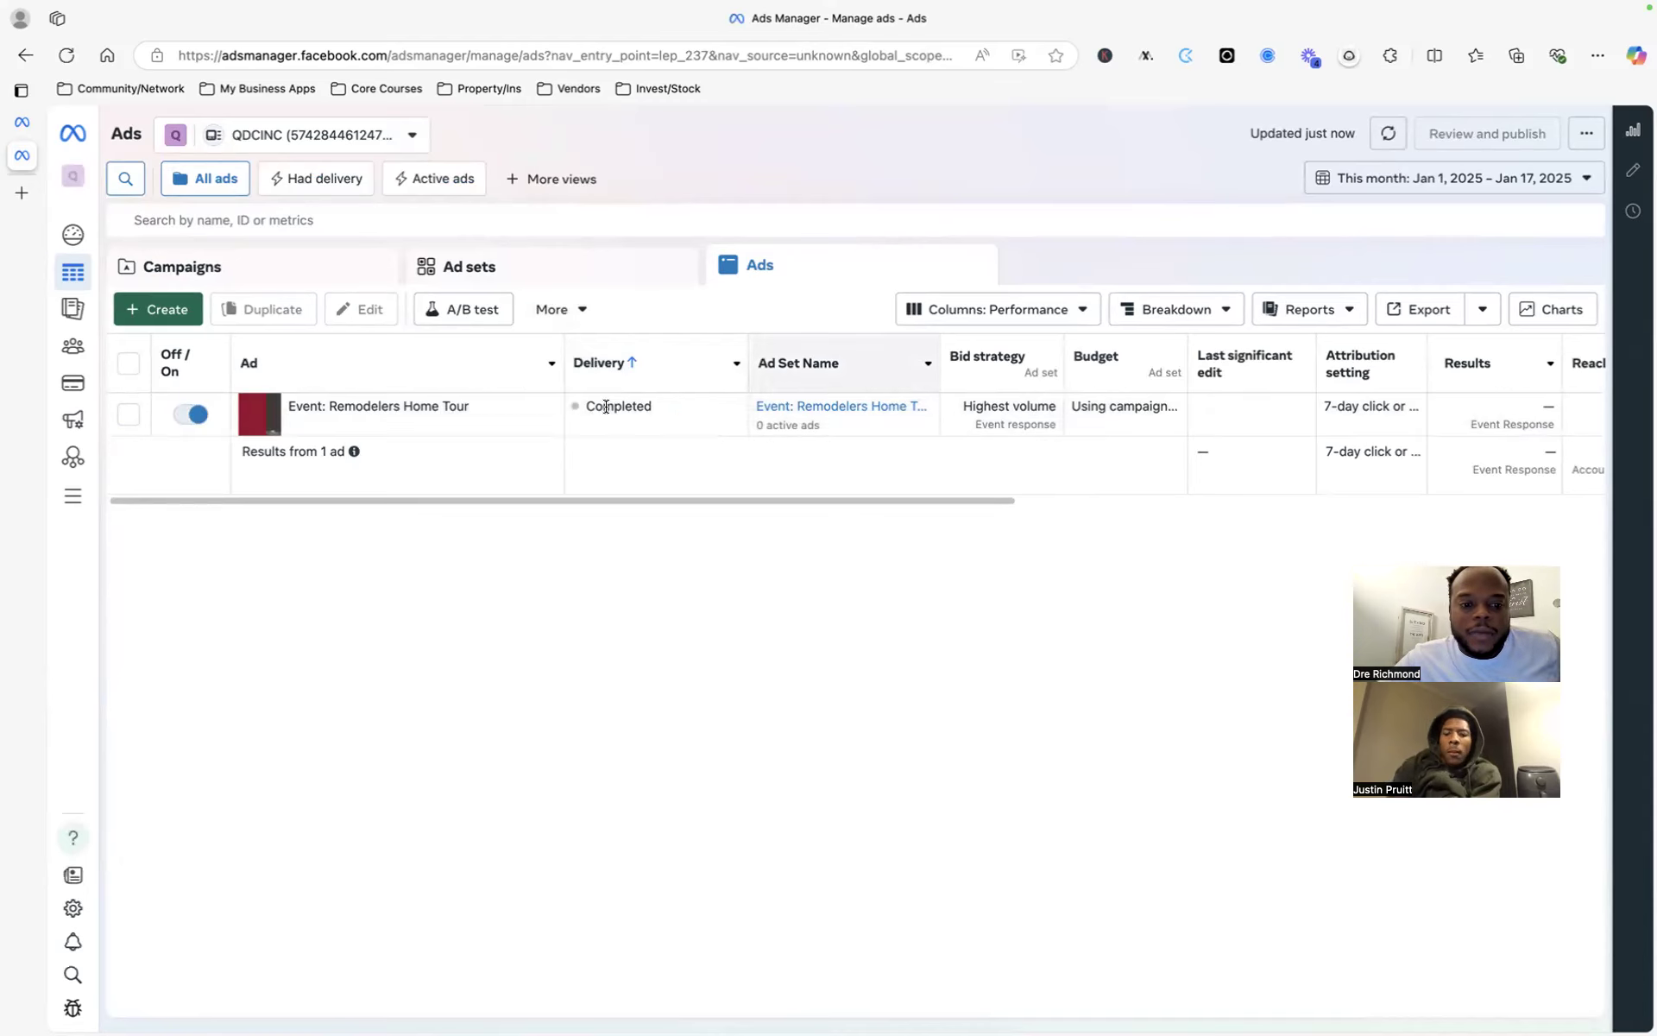
{"action": "left_click", "coordinate": [384, 413]}
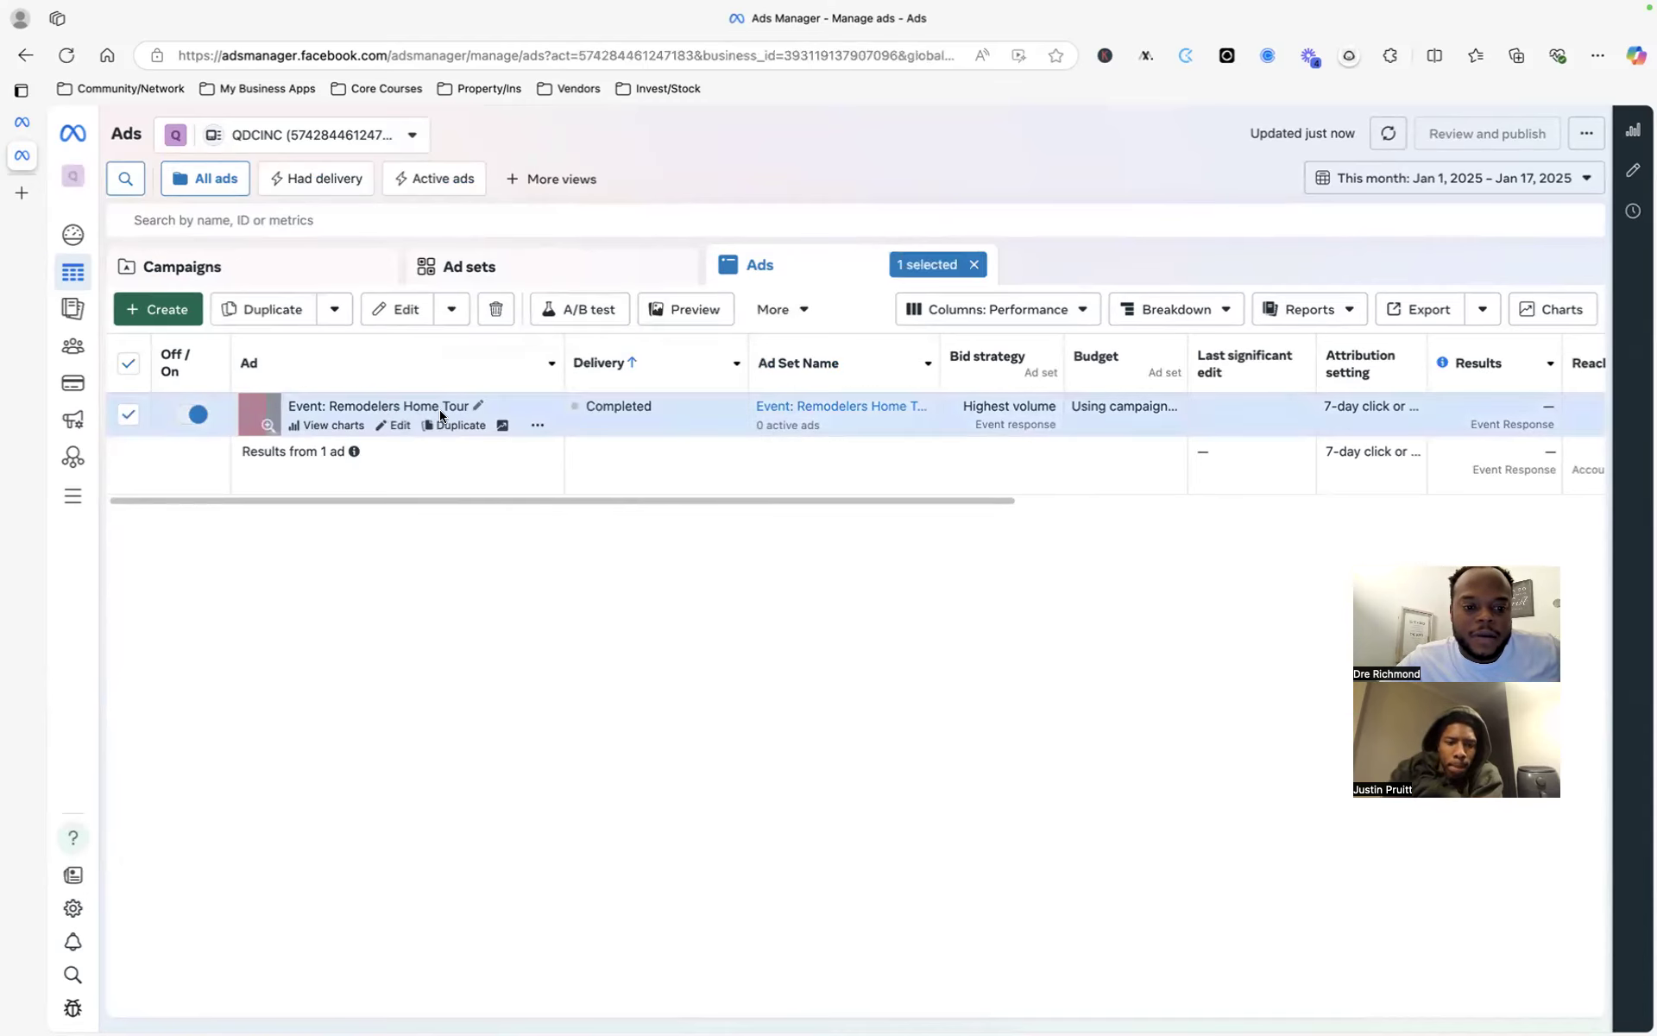
{"action": "left_click", "coordinate": [395, 425]}
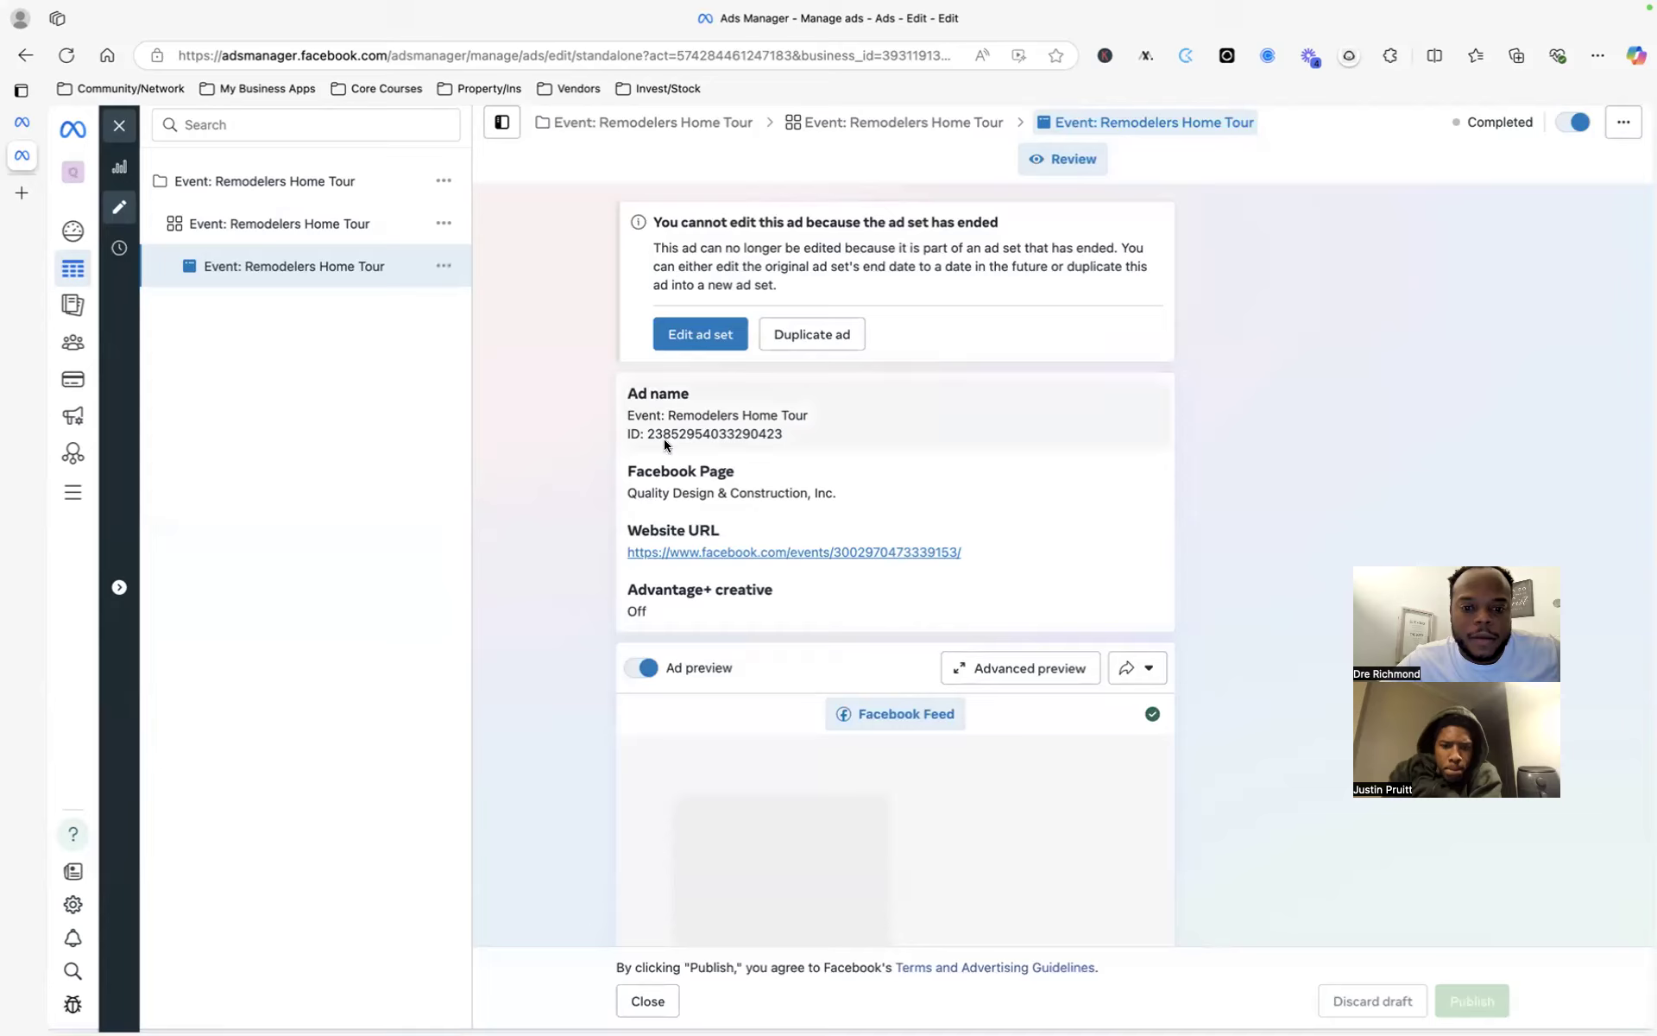
{"action": "scroll", "coordinate": [664, 445], "scroll_direction": "down", "scroll_amount": 5}
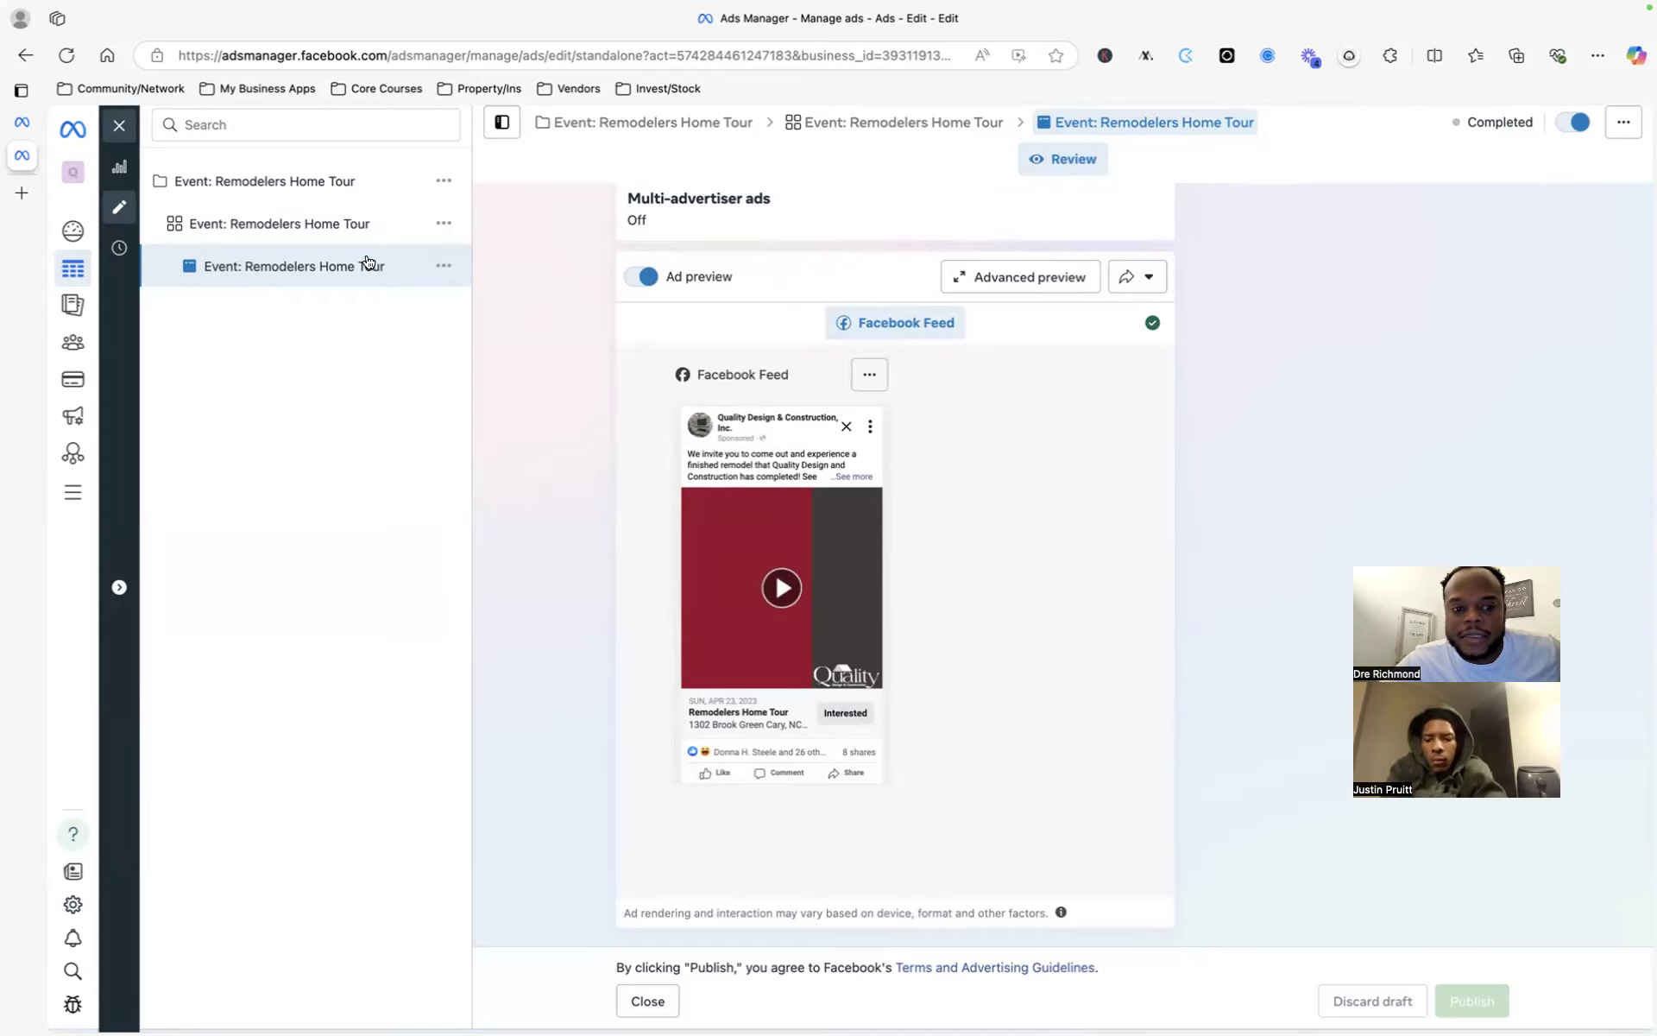
{"action": "left_click", "coordinate": [315, 232]}
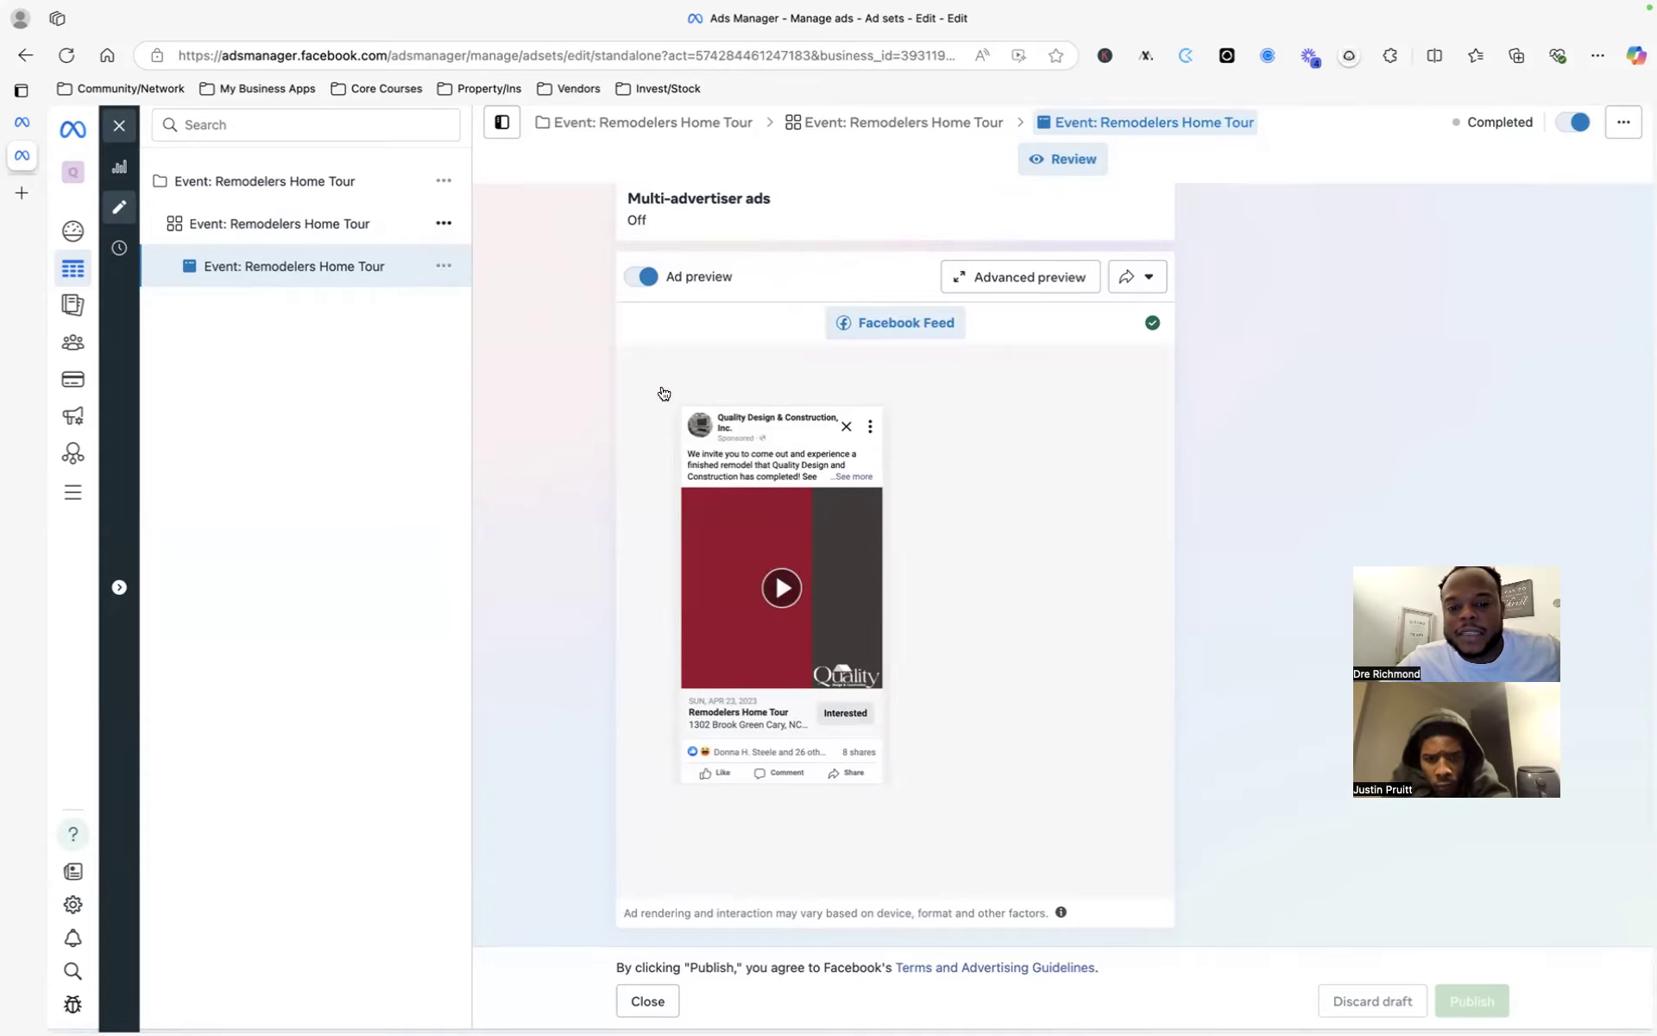
{"action": "scroll", "coordinate": [748, 635], "scroll_direction": "down", "scroll_amount": 2}
{"action": "scroll", "coordinate": [748, 636], "scroll_direction": "down", "scroll_amount": 8}
{"action": "scroll", "coordinate": [604, 517], "scroll_direction": "up", "scroll_amount": 6}
{"action": "left_click", "coordinate": [343, 272]}
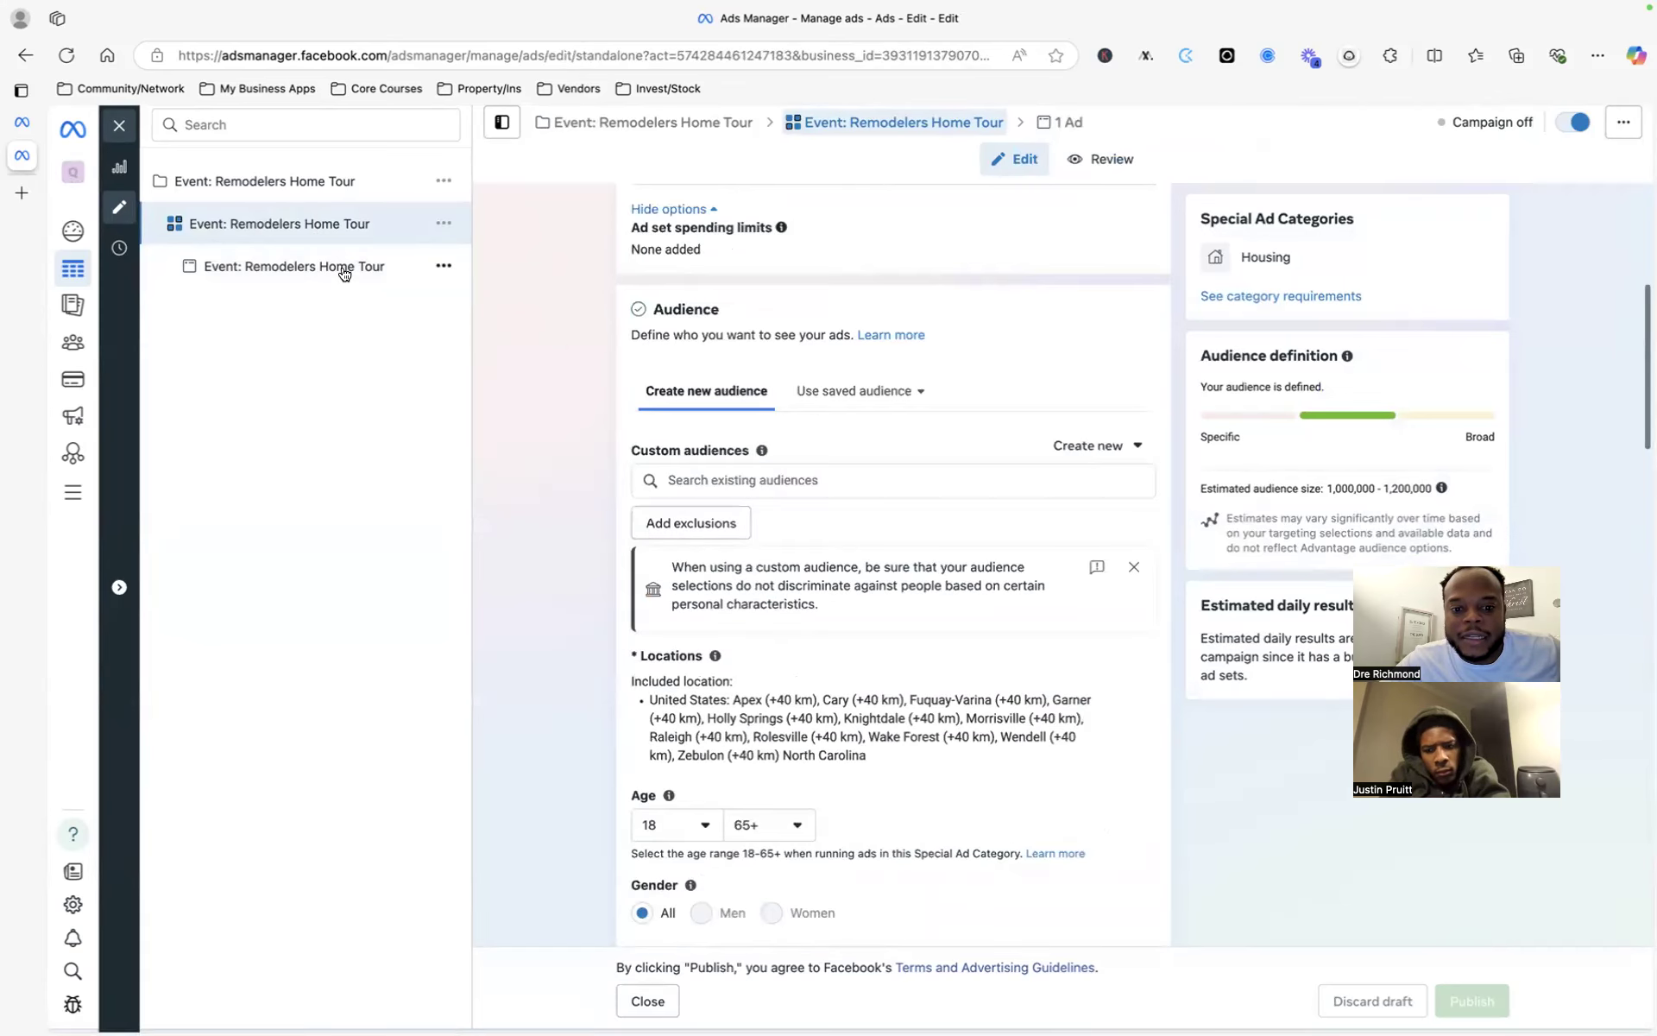
{"action": "scroll", "coordinate": [837, 618], "scroll_direction": "down", "scroll_amount": 2}
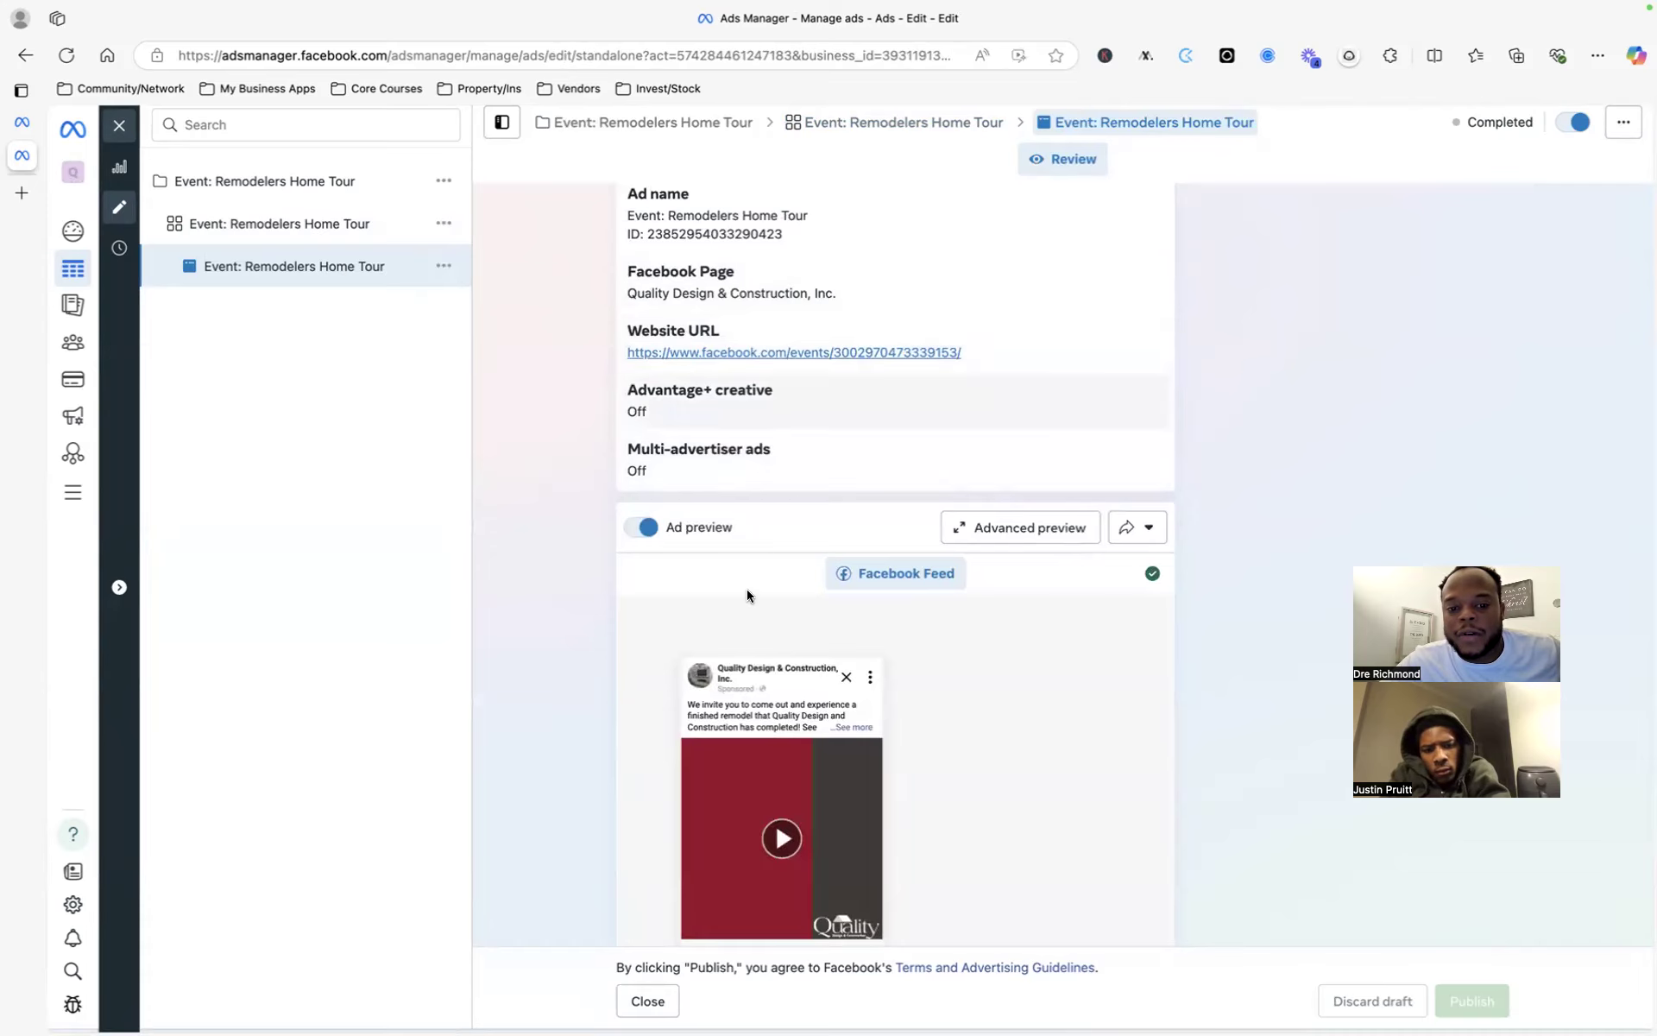
{"action": "scroll", "coordinate": [747, 596], "scroll_direction": "down", "scroll_amount": 3}
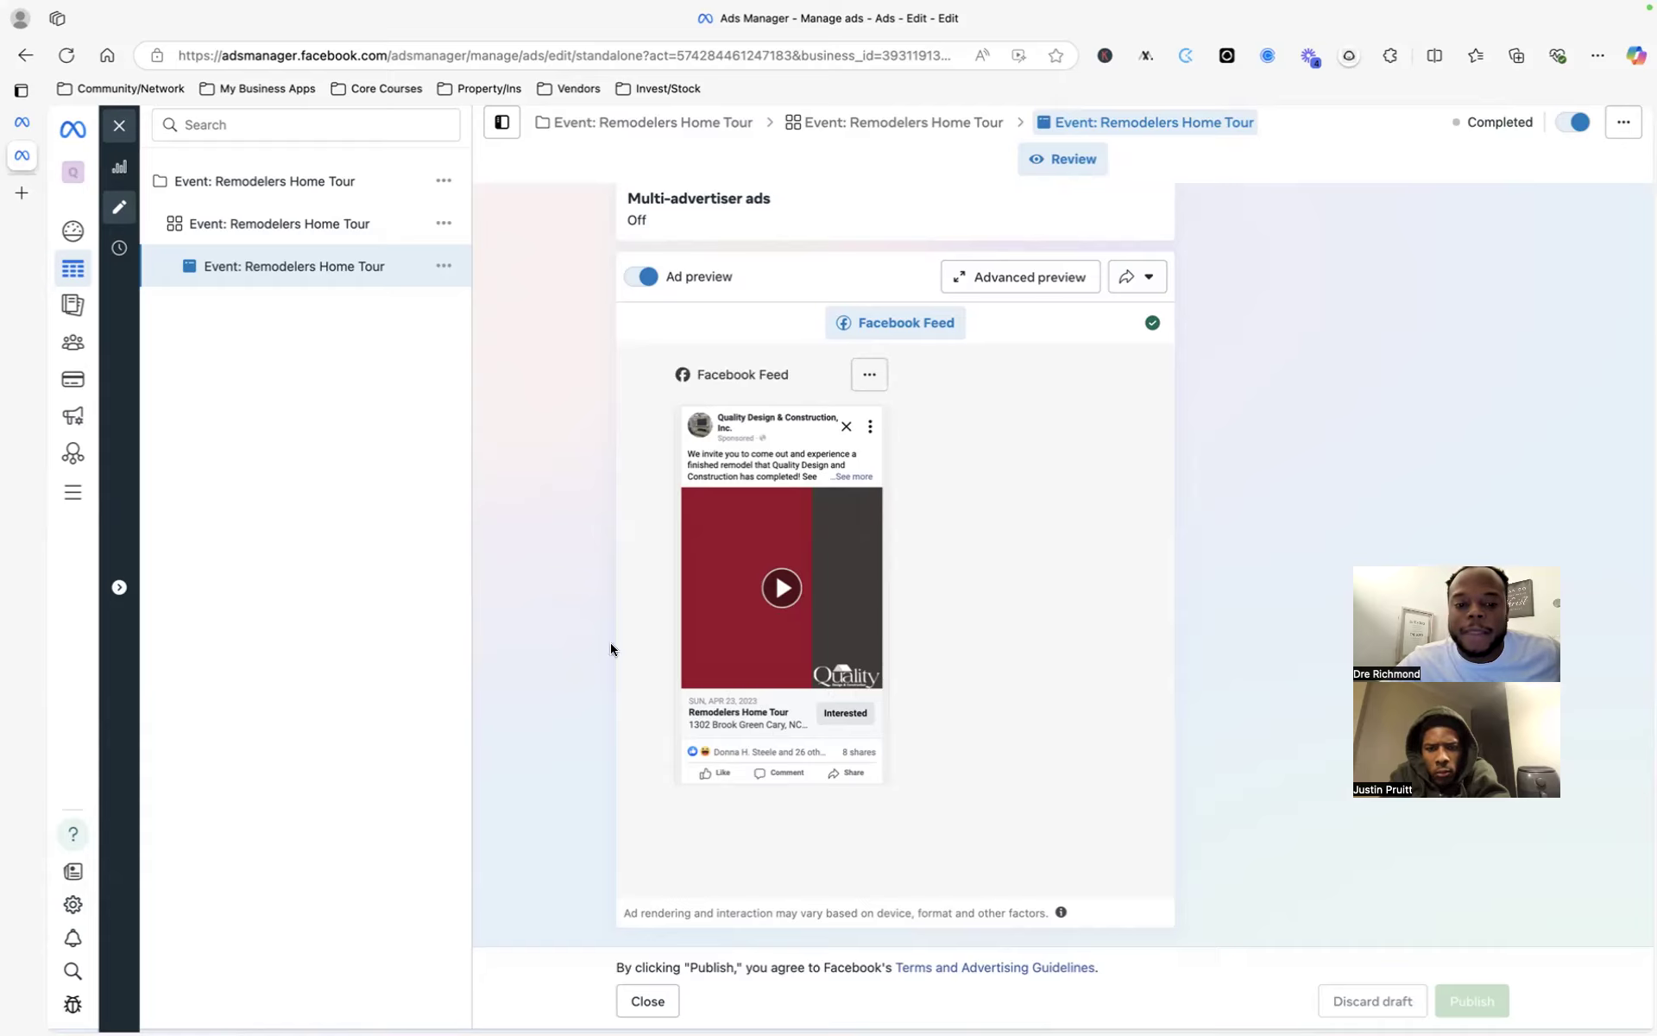
{"action": "left_click", "coordinate": [120, 125]}
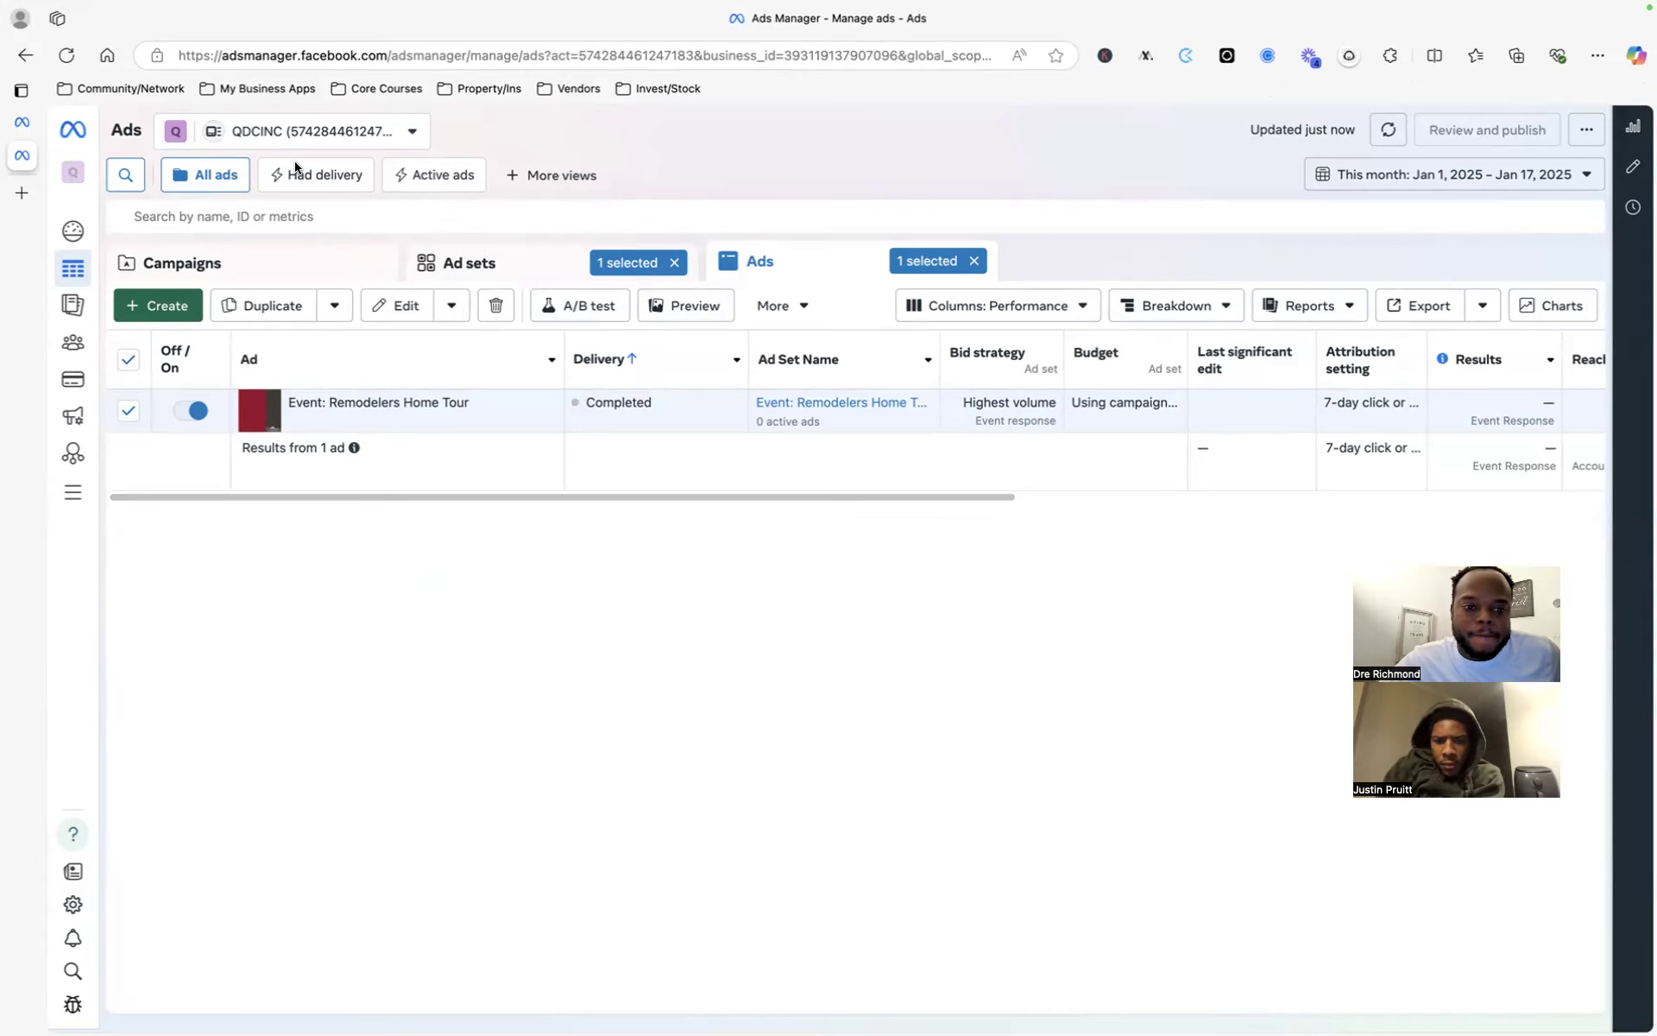
- Apply a custom Jan 1 – Jan 17, 2025 date range to the QDCINC ads table and open the ad account list
{"action": "left_click", "coordinate": [1401, 179]}
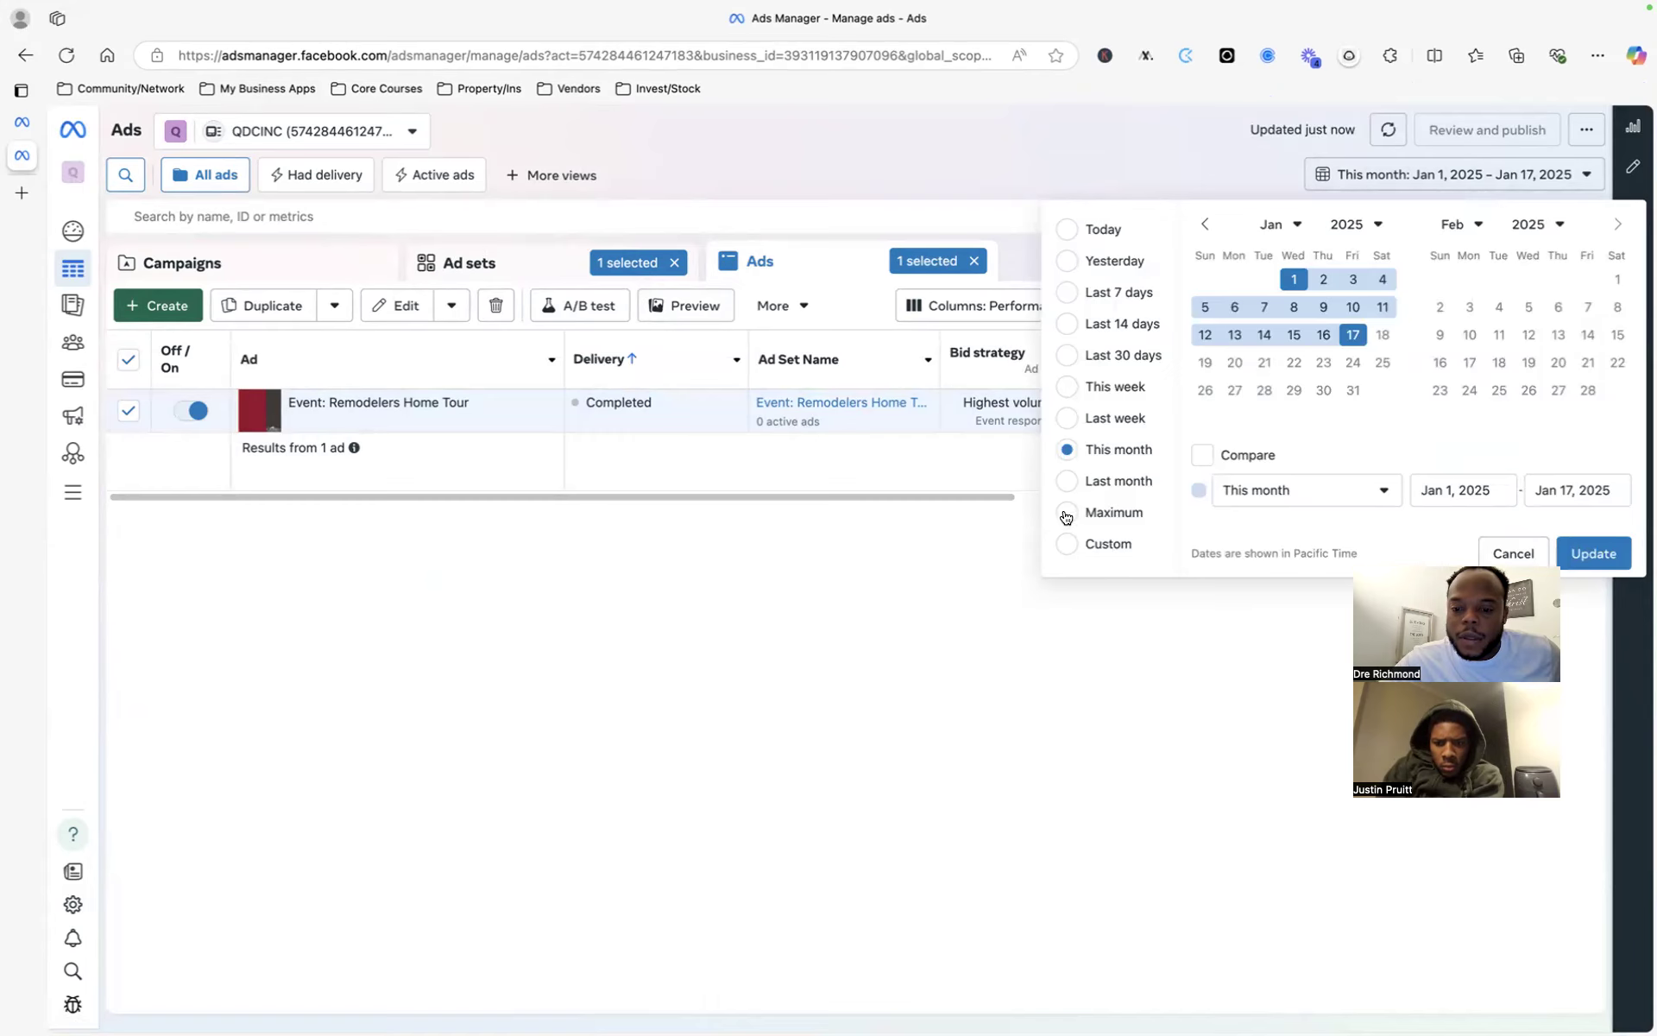
{"action": "left_click", "coordinate": [1407, 191]}
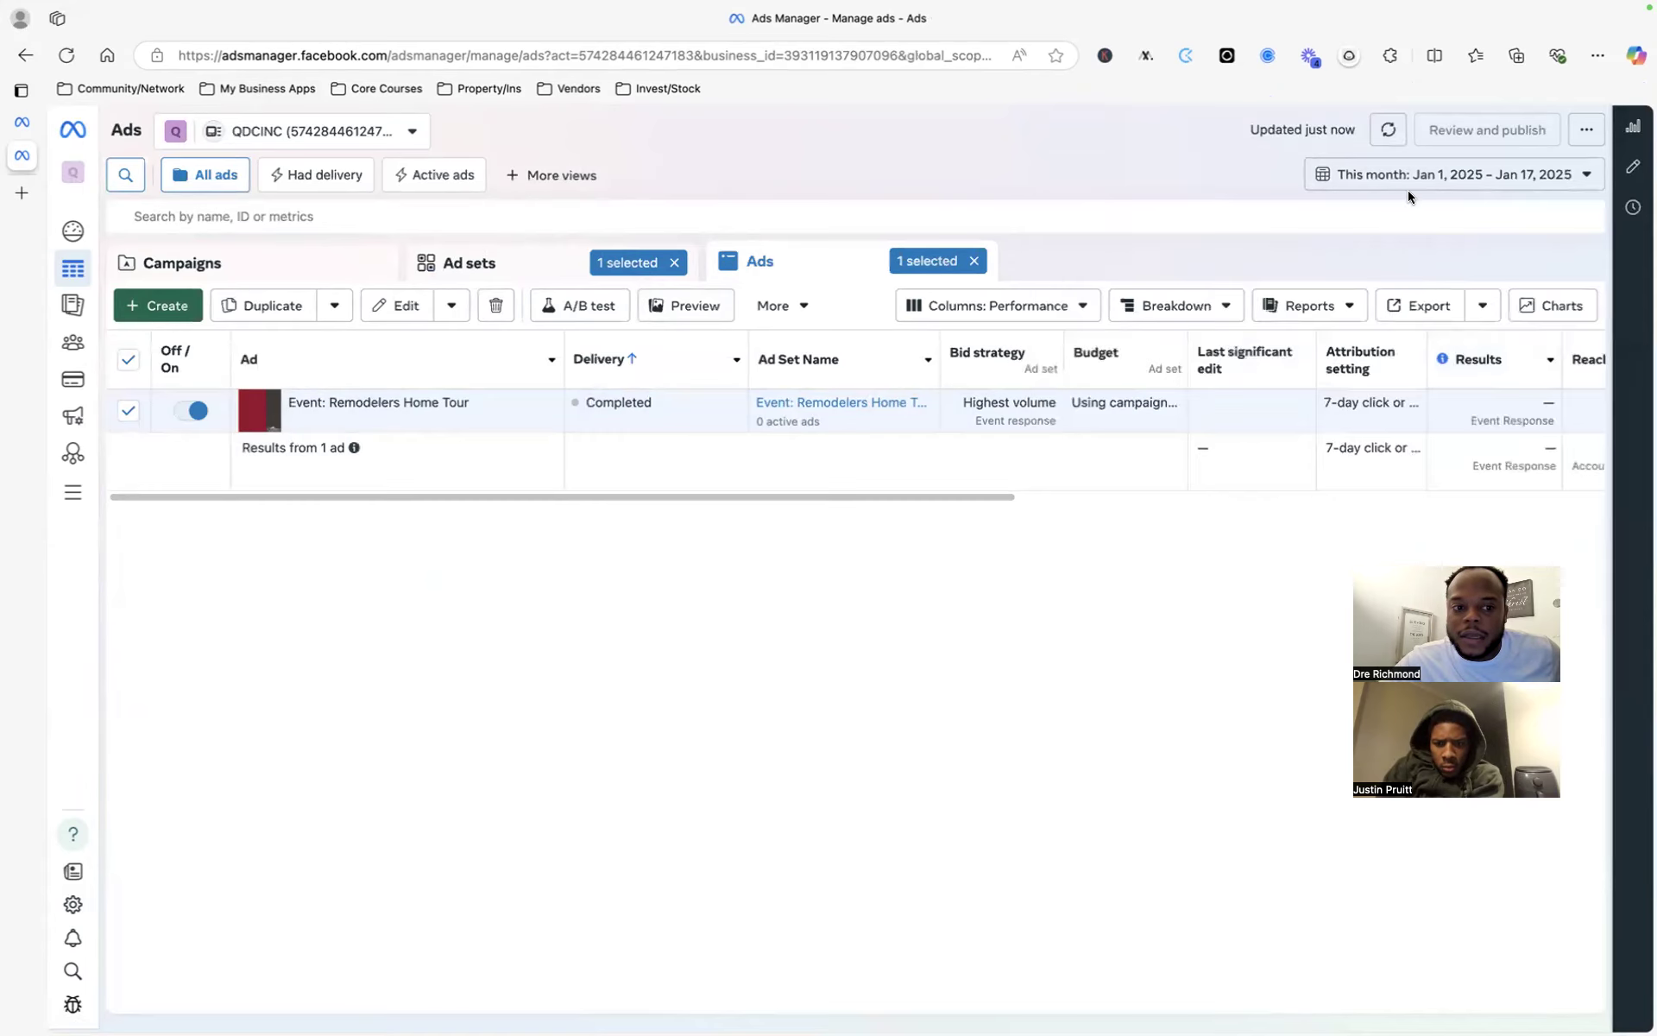
{"action": "left_click", "coordinate": [1436, 172]}
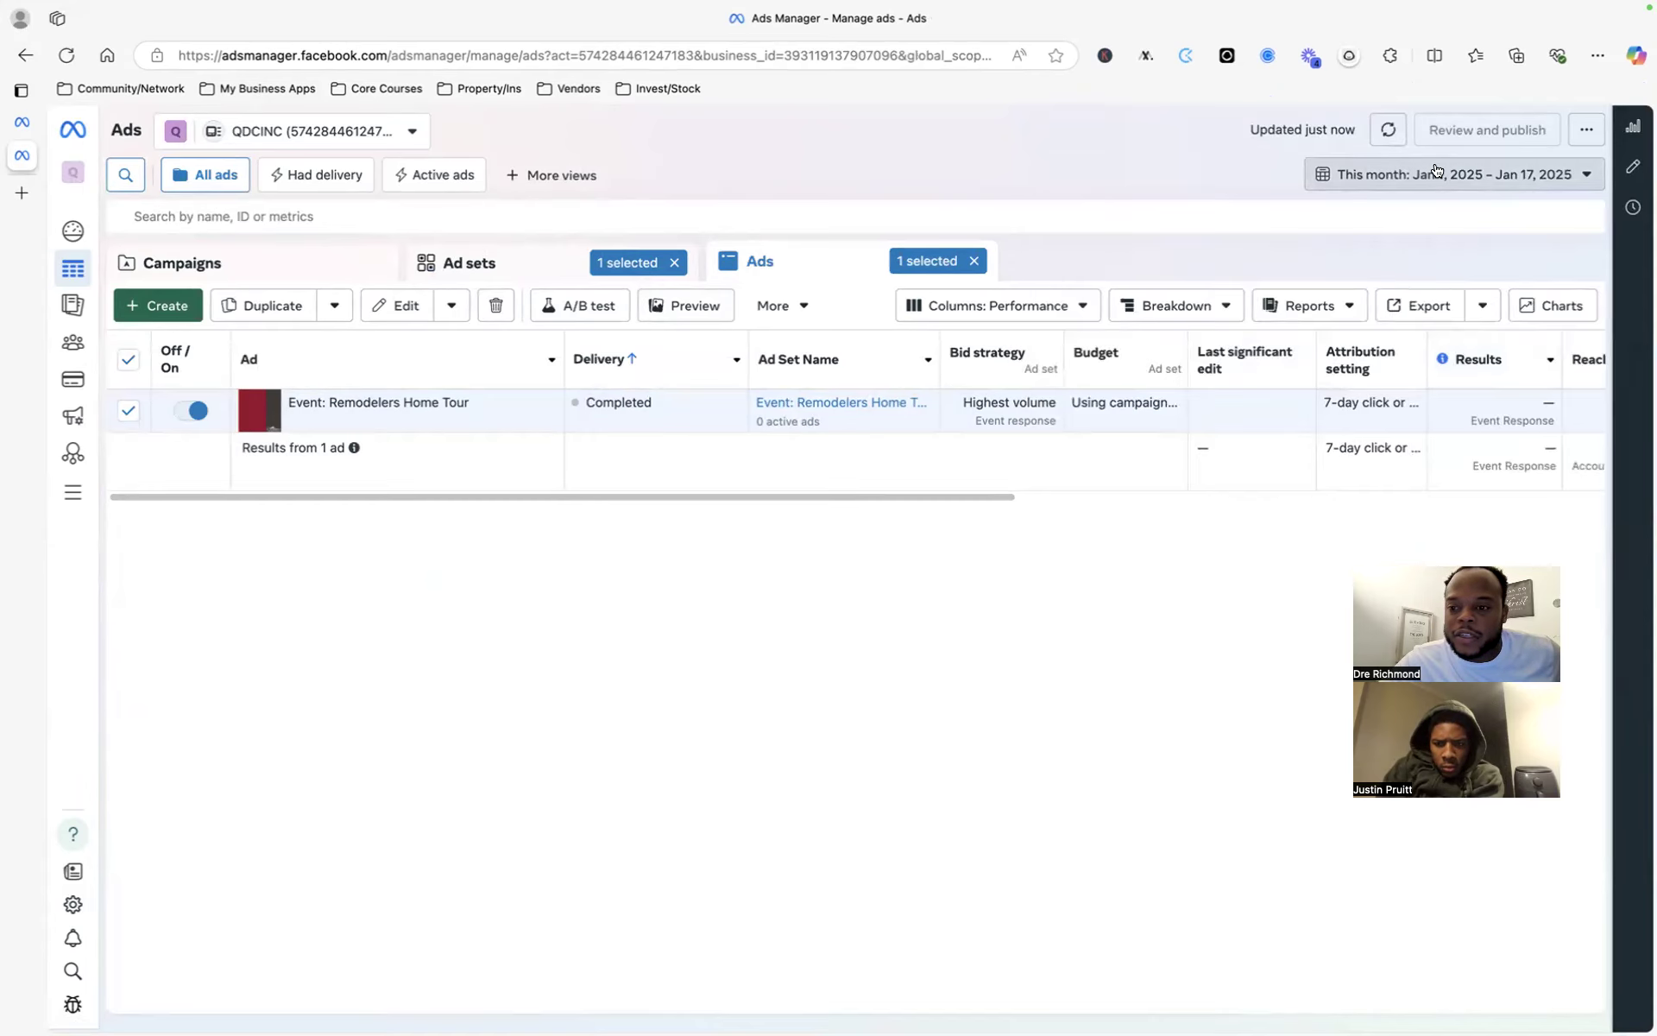
{"action": "left_click", "coordinate": [1435, 177]}
{"action": "left_click", "coordinate": [1435, 177]}
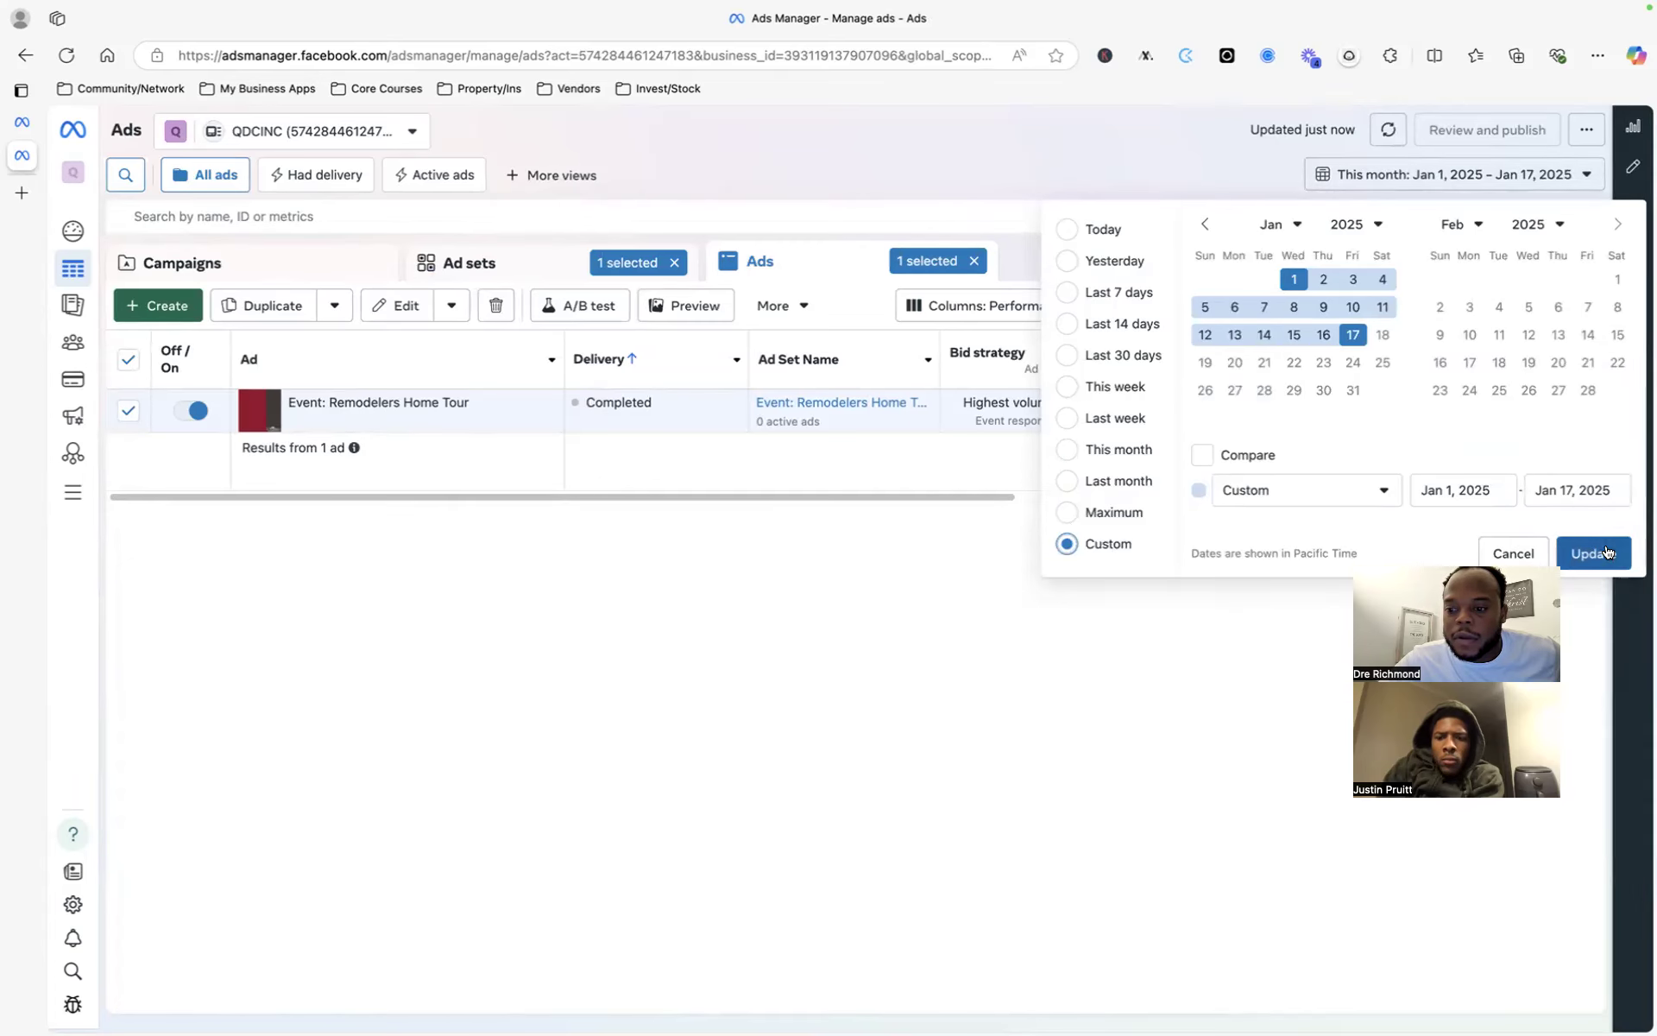
{"action": "left_click", "coordinate": [1573, 552]}
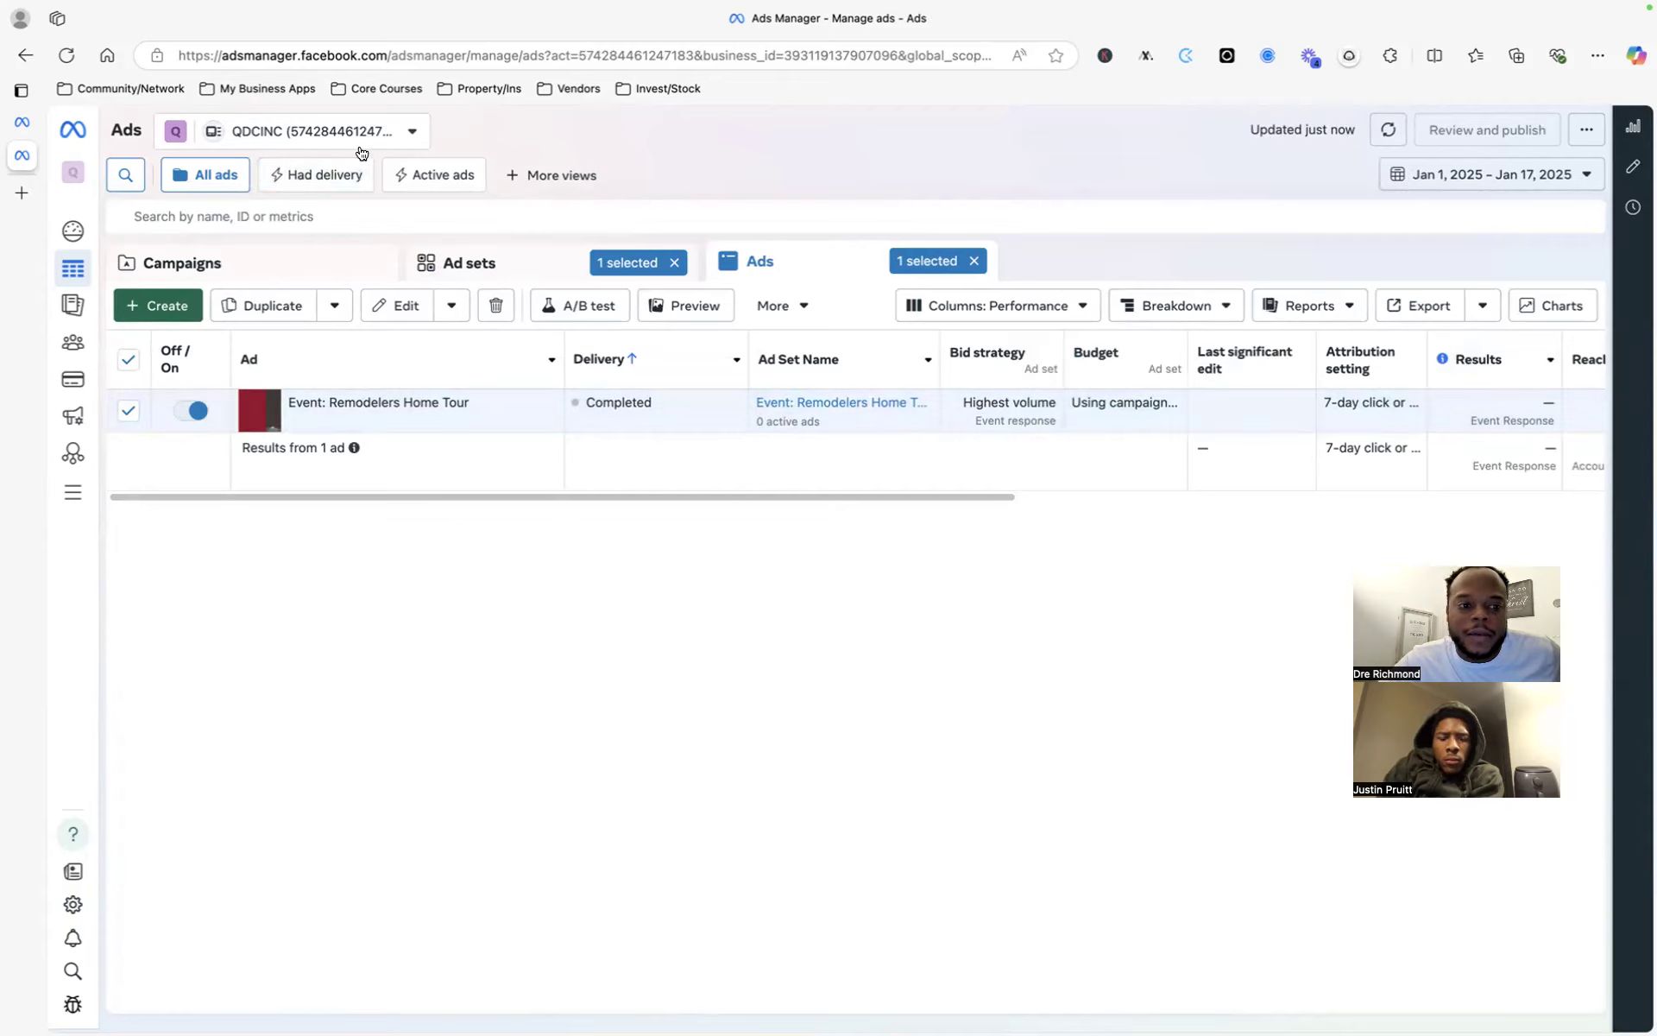
{"action": "left_click", "coordinate": [326, 136]}
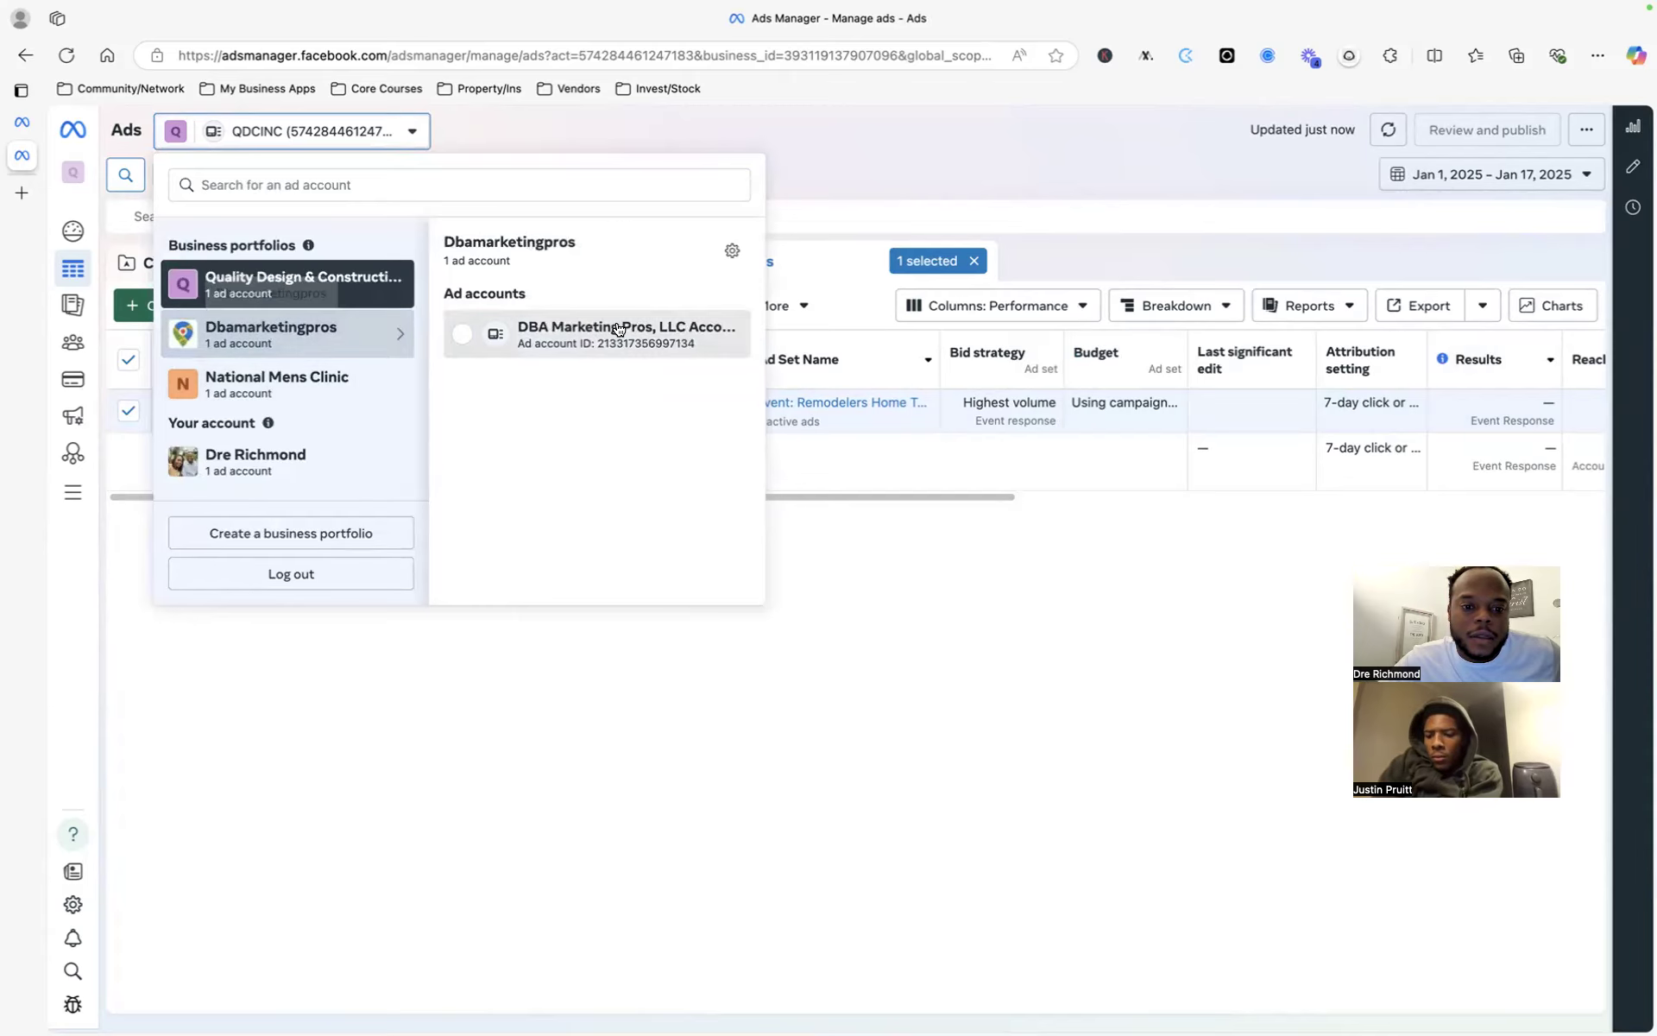
- Switch to the DBA Marketing Pros ad account and scroll down its ads table
{"action": "left_click", "coordinate": [614, 321]}
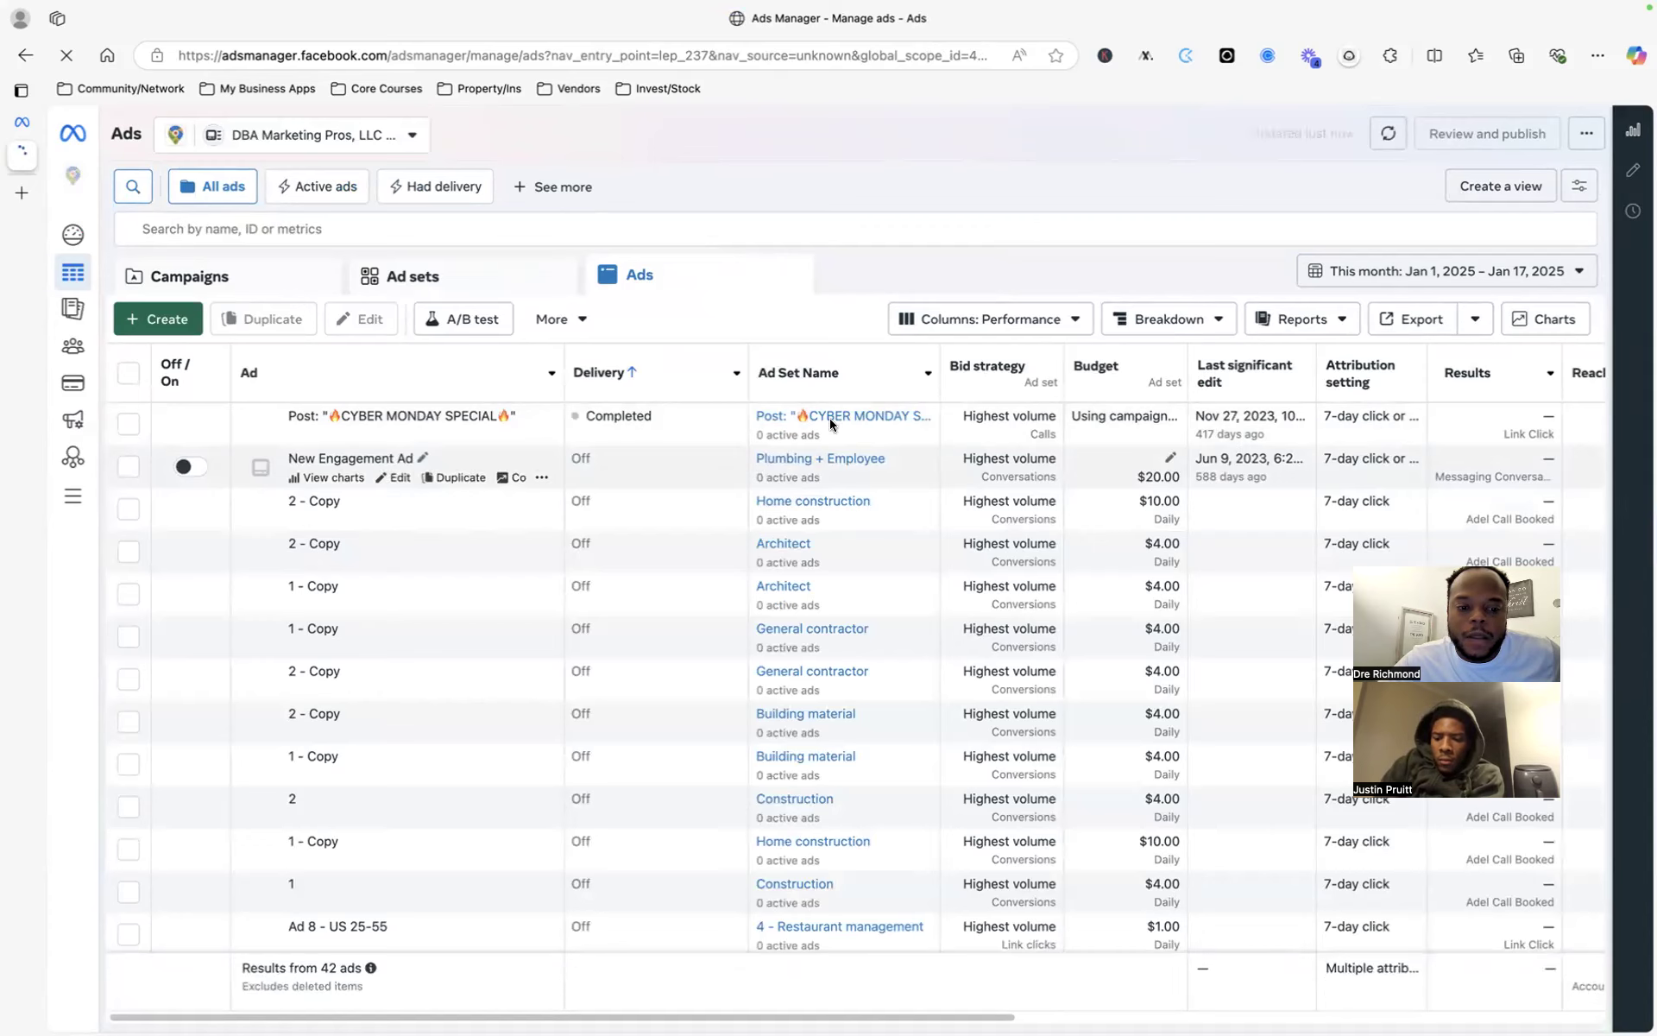
{"action": "scroll", "coordinate": [463, 487], "scroll_direction": "down", "scroll_amount": 4}
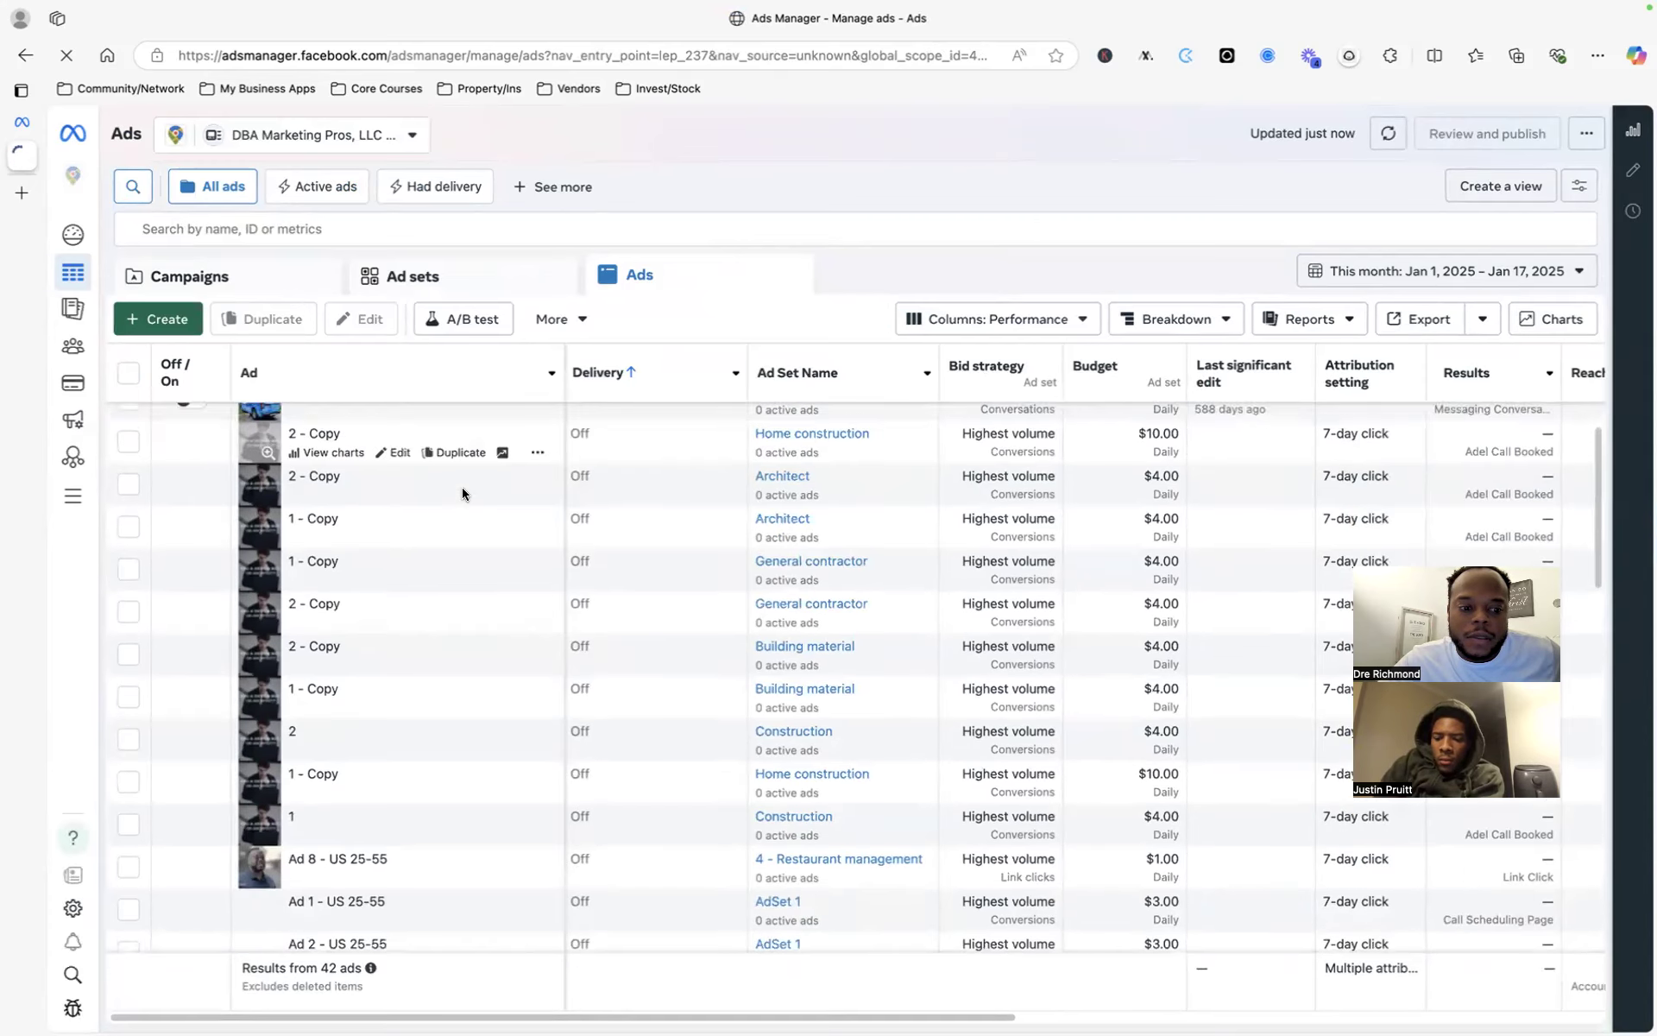
{"action": "scroll", "coordinate": [463, 489], "scroll_direction": "down", "scroll_amount": 5}
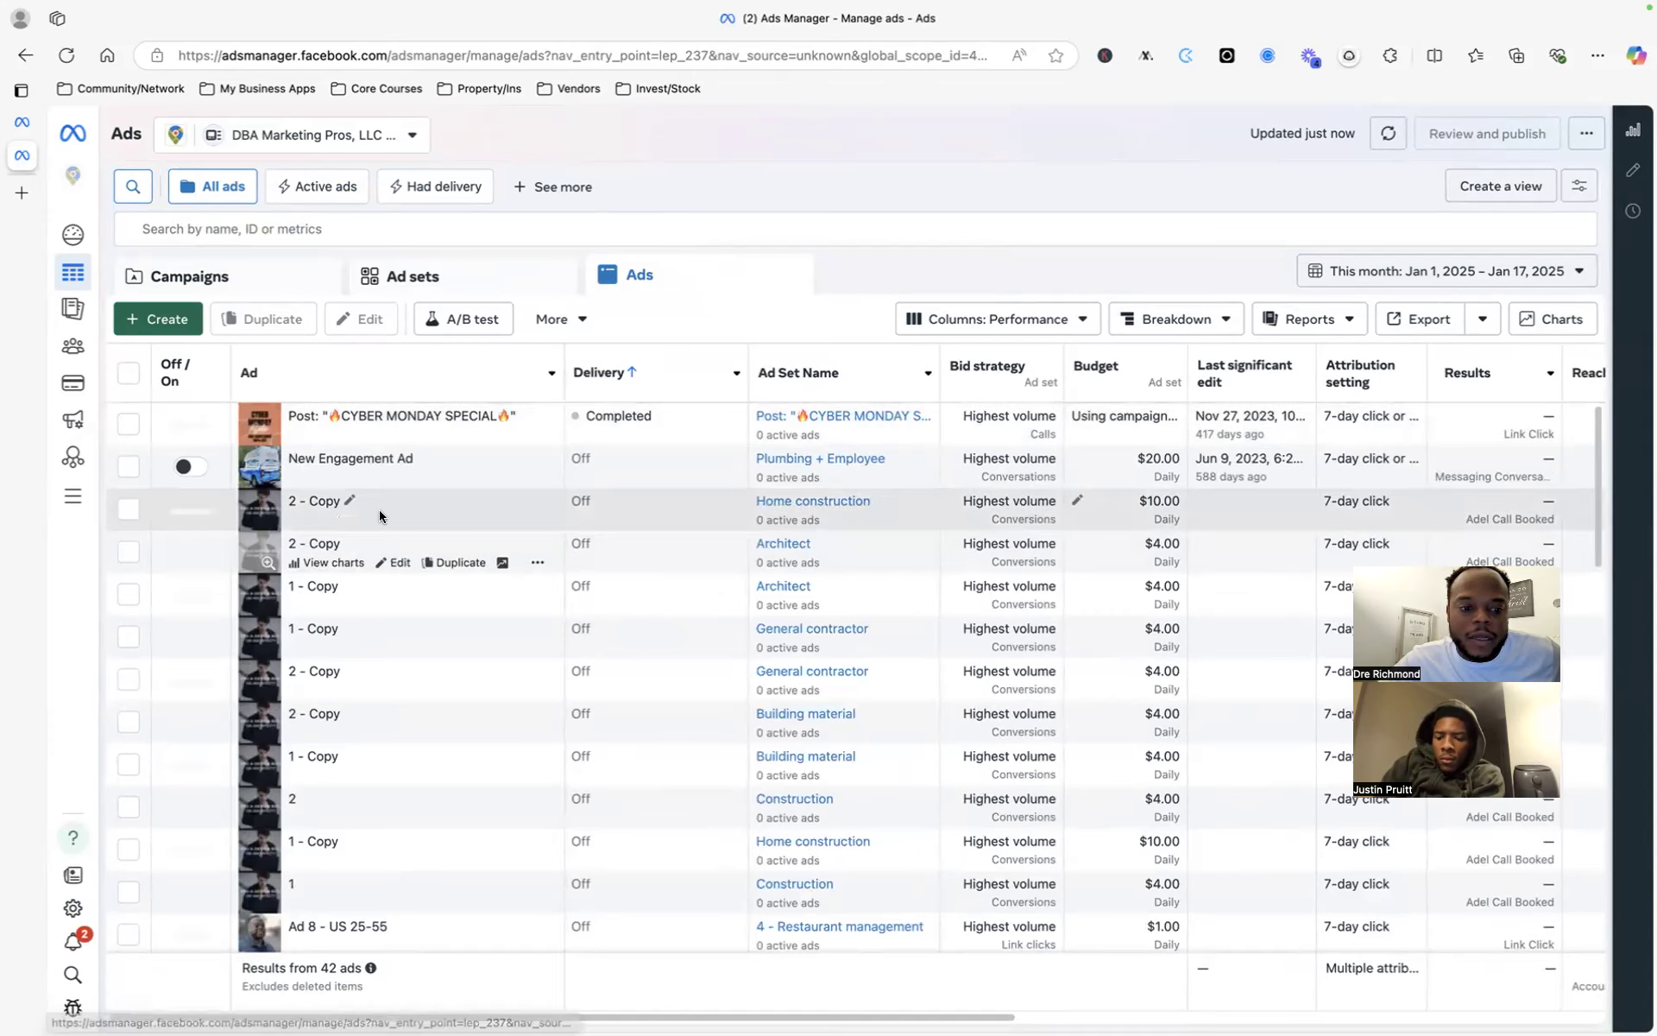
{"action": "scroll", "coordinate": [386, 617], "scroll_direction": "down", "scroll_amount": 2}
{"action": "scroll", "coordinate": [386, 616], "scroll_direction": "down", "scroll_amount": 5}
- Review the 42 DBA Marketing Pros ads, previewing one and scrolling across the metric columns
{"action": "scroll", "coordinate": [386, 614], "scroll_direction": "up", "scroll_amount": 6}
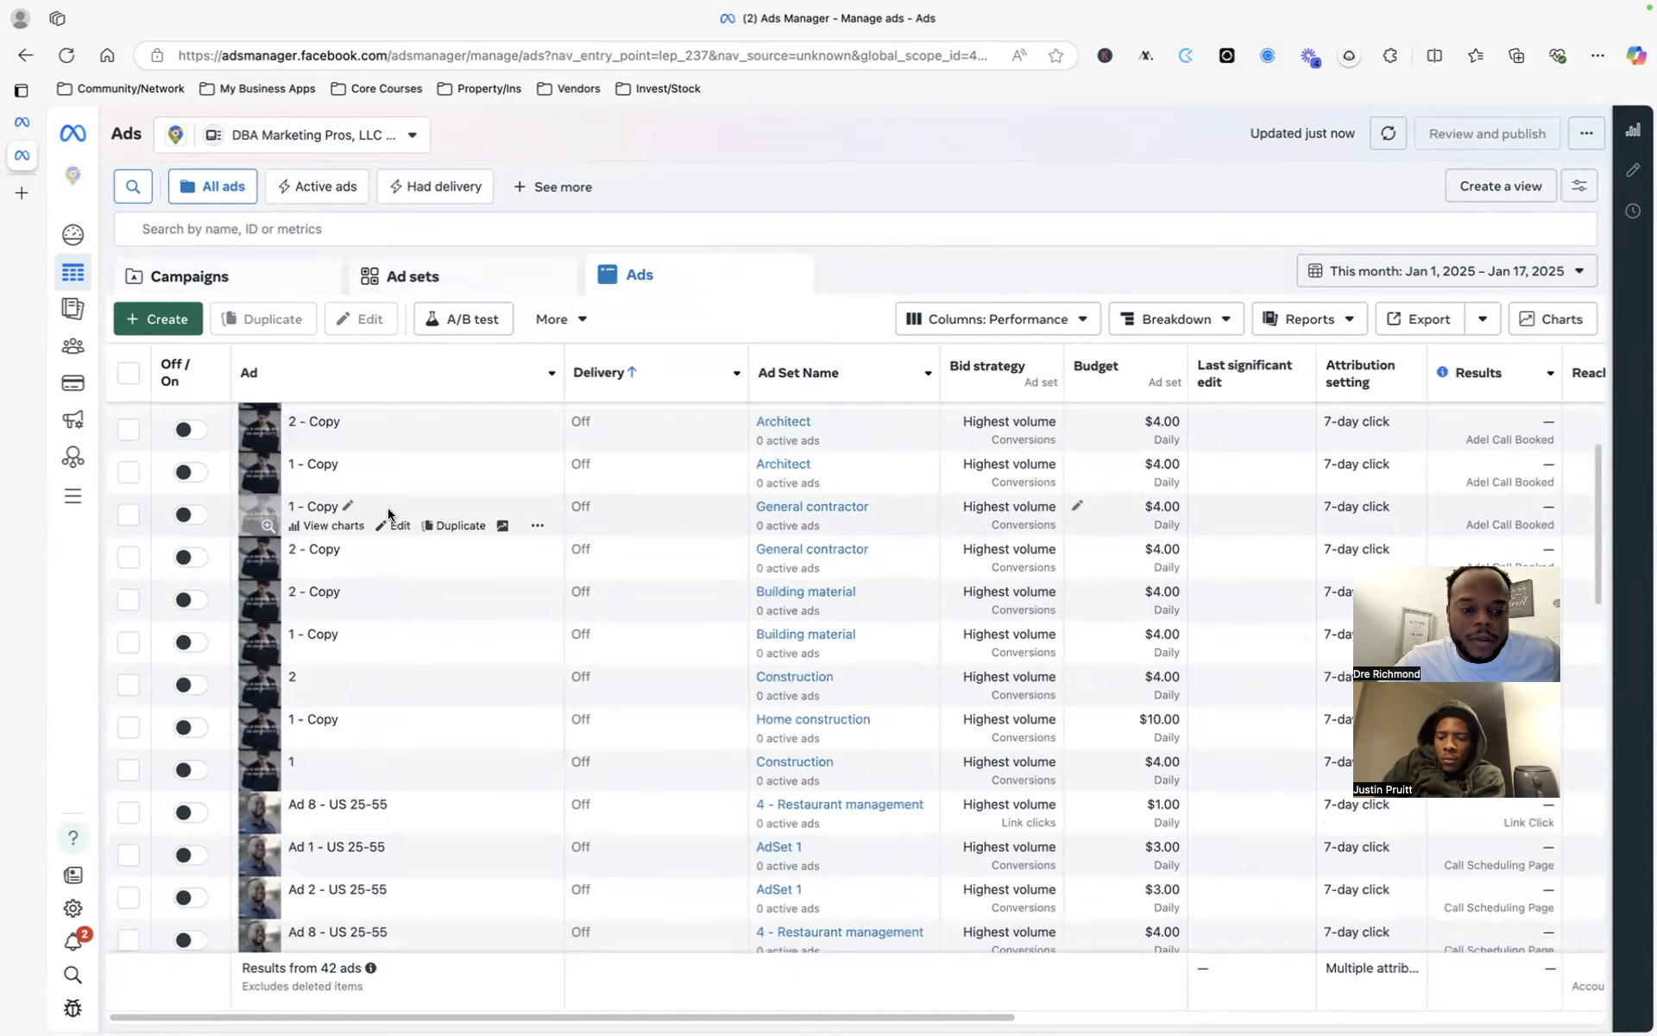
{"action": "scroll", "coordinate": [387, 517], "scroll_direction": "down", "scroll_amount": 5}
{"action": "mouse_move", "coordinate": [397, 587]}
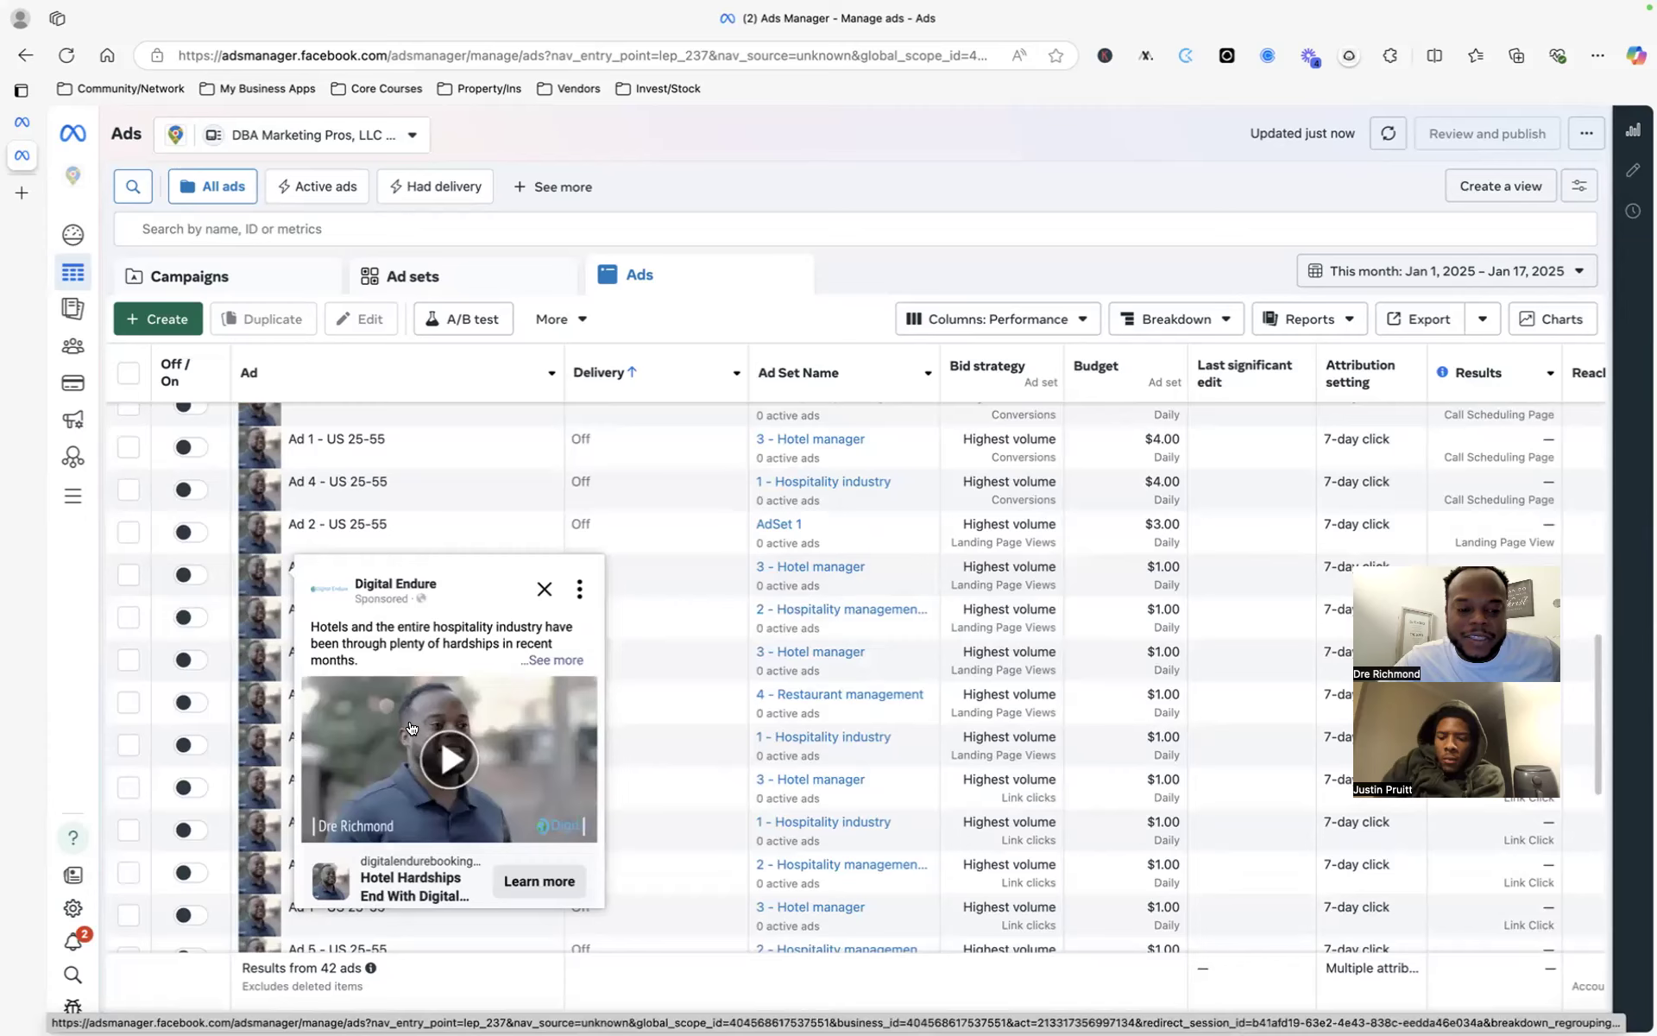
{"action": "scroll", "coordinate": [411, 727], "scroll_direction": "down", "scroll_amount": 2}
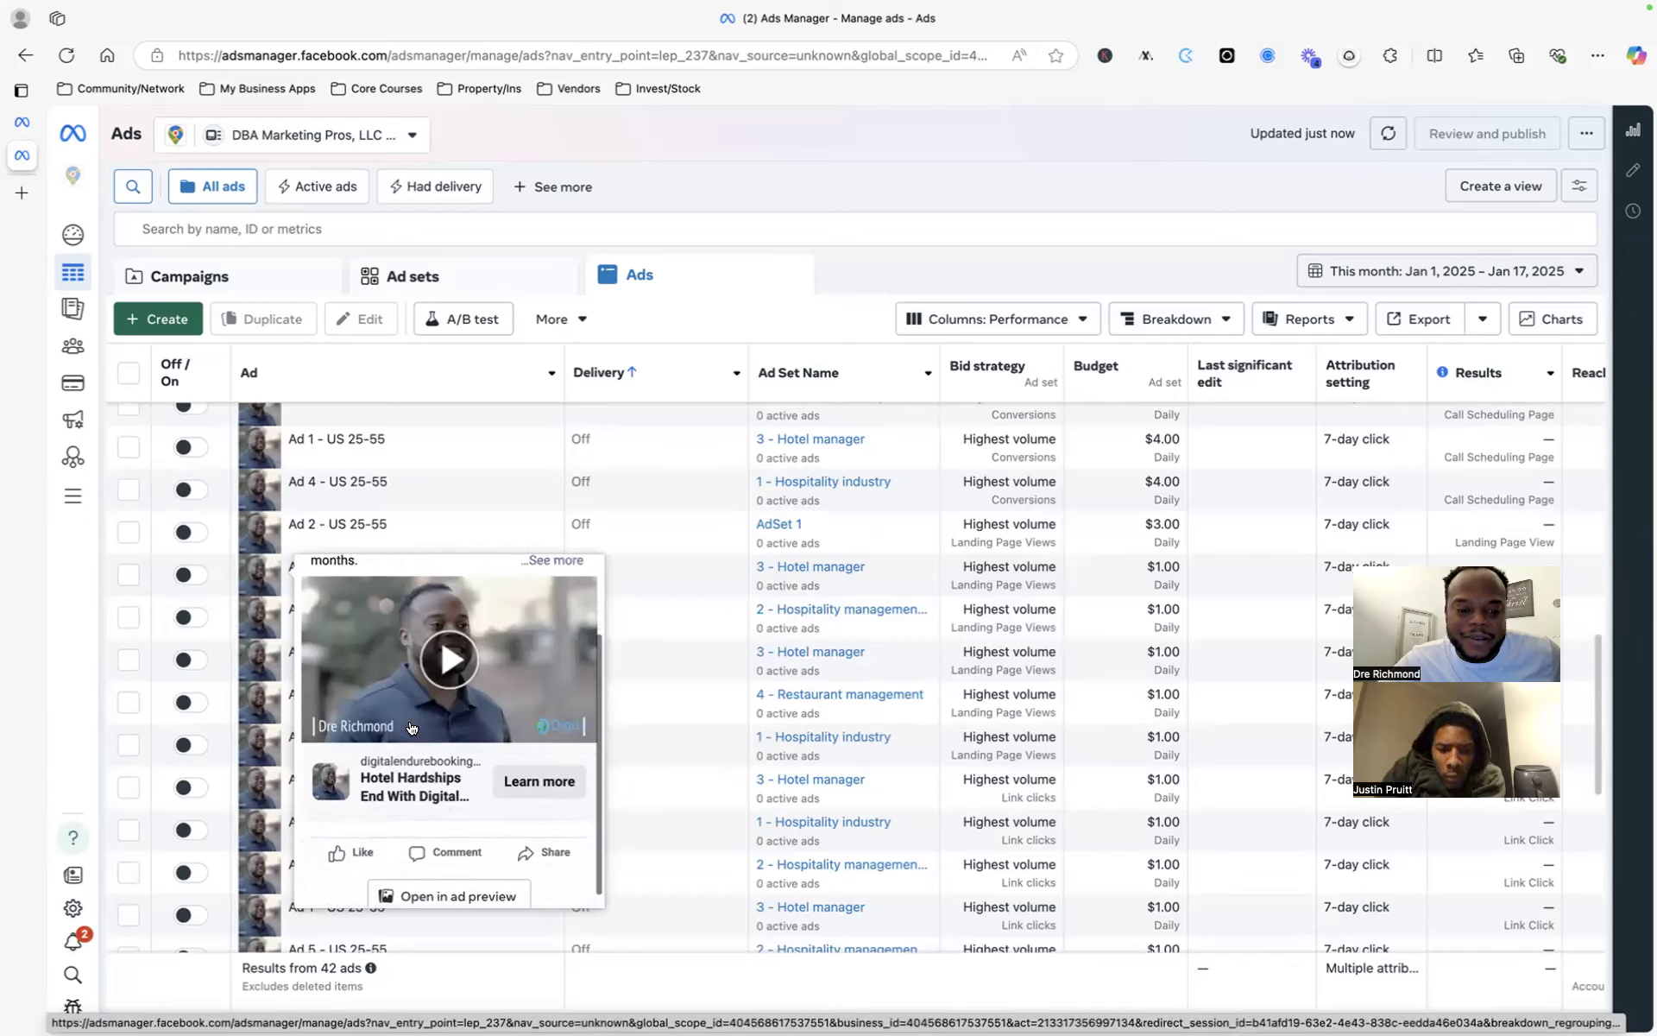
{"action": "scroll", "coordinate": [411, 727], "scroll_direction": "up", "scroll_amount": 3}
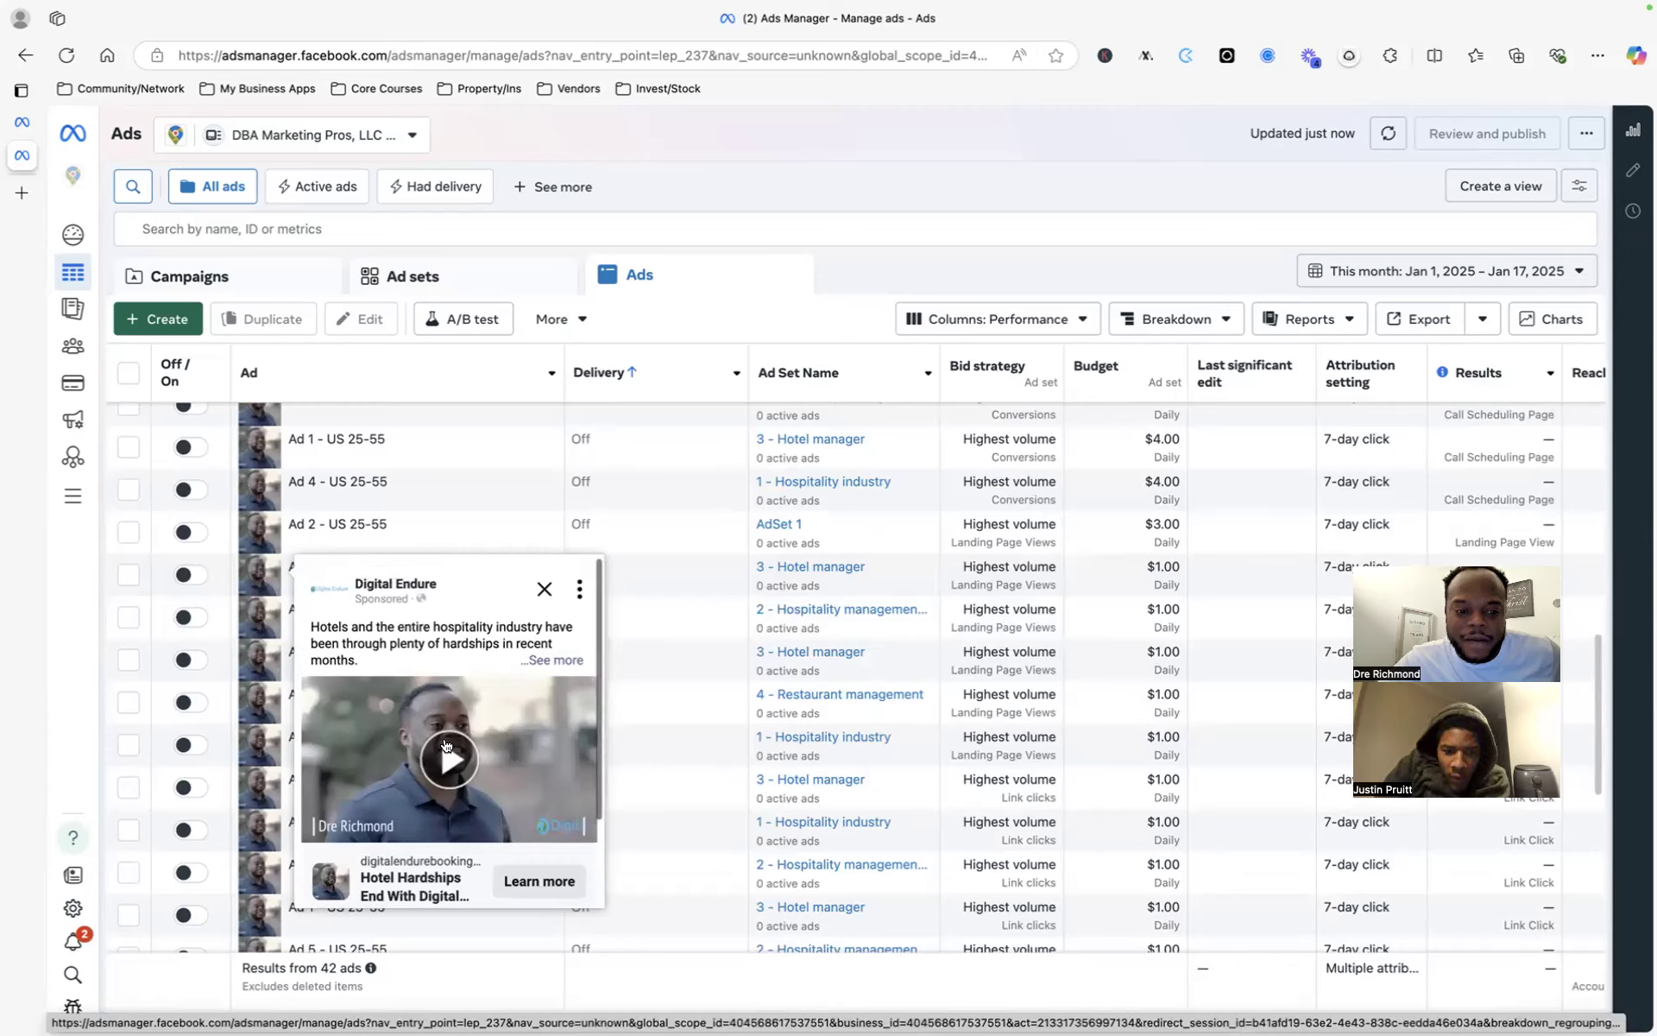
{"action": "scroll", "coordinate": [466, 754], "scroll_direction": "down", "scroll_amount": 2}
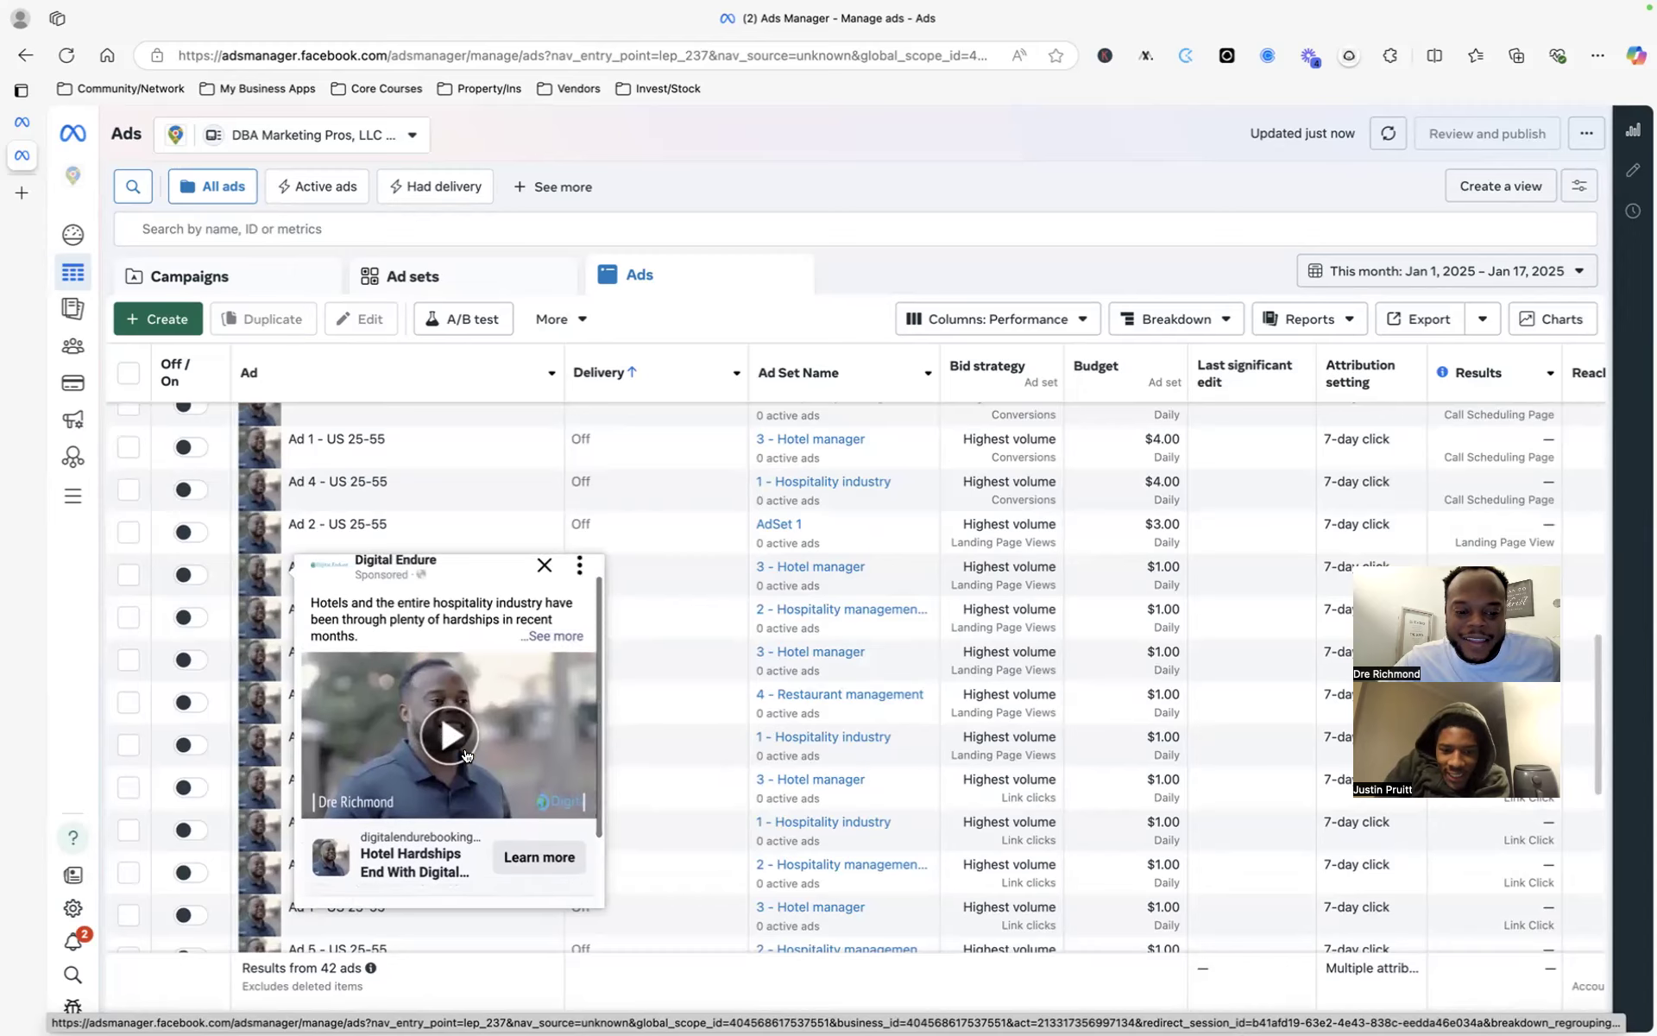
{"action": "scroll", "coordinate": [427, 830], "scroll_direction": "down", "scroll_amount": 2}
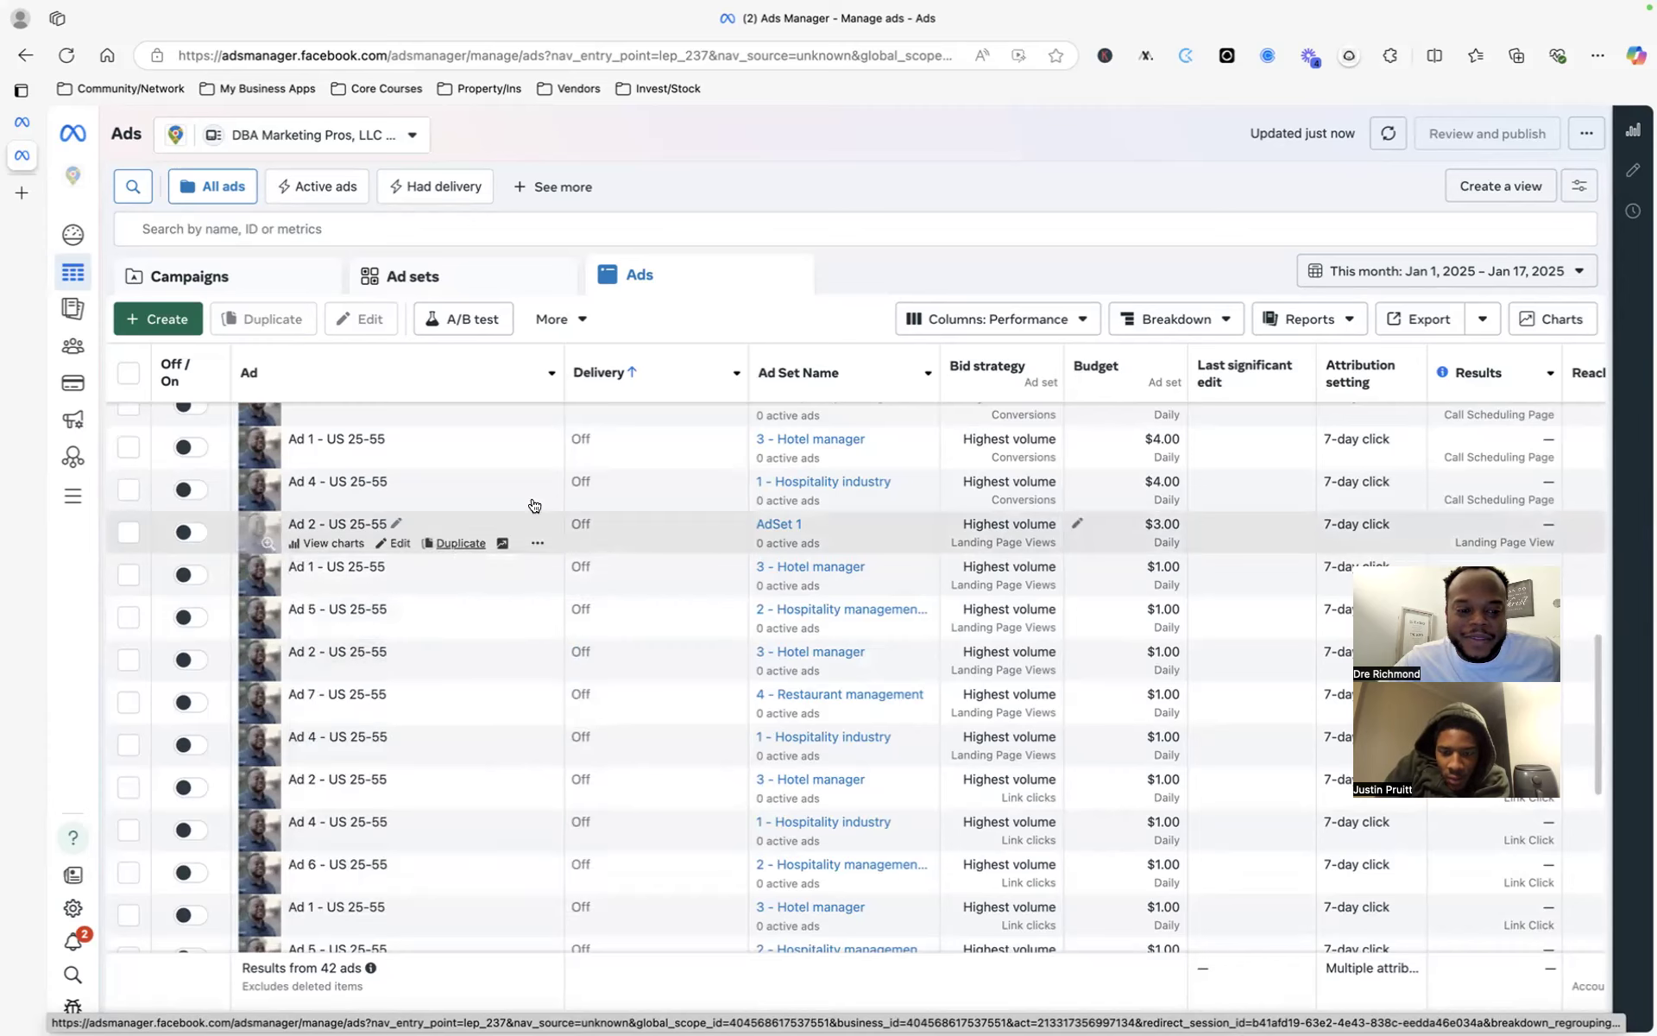
{"action": "scroll", "coordinate": [614, 509], "scroll_direction": "up", "scroll_amount": 3}
{"action": "scroll", "coordinate": [613, 509], "scroll_direction": "up", "scroll_amount": 10}
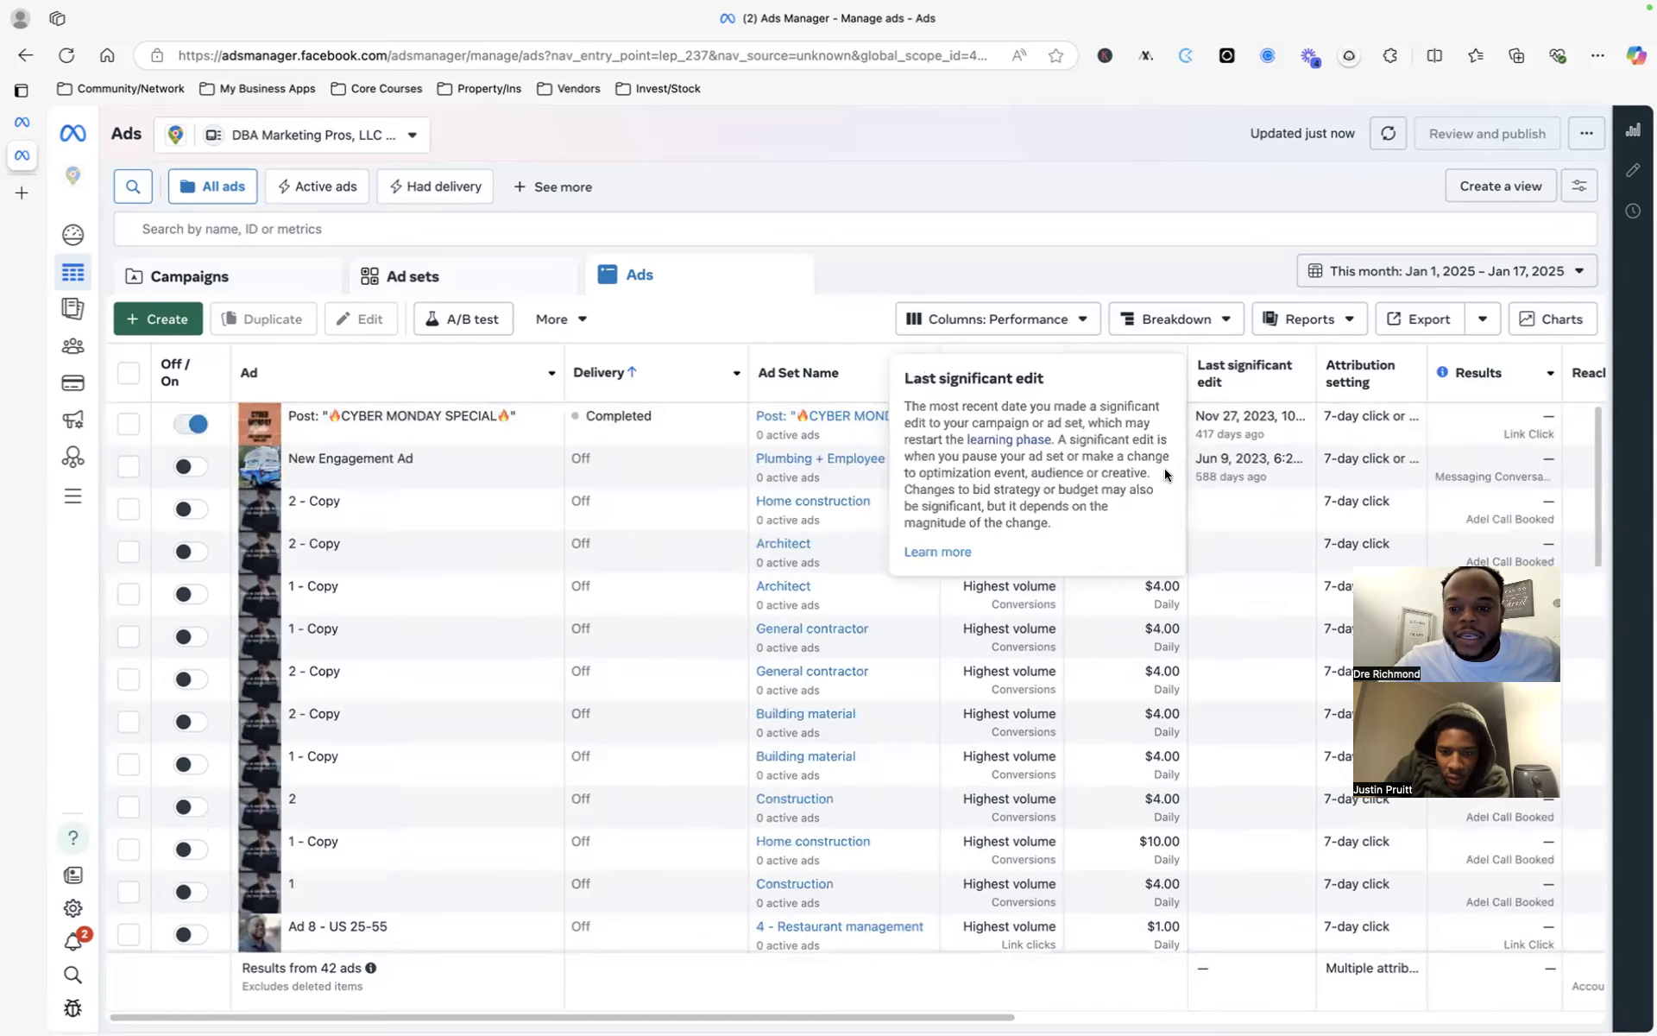
{"action": "scroll", "coordinate": [1256, 509], "scroll_direction": "right", "scroll_amount": 4}
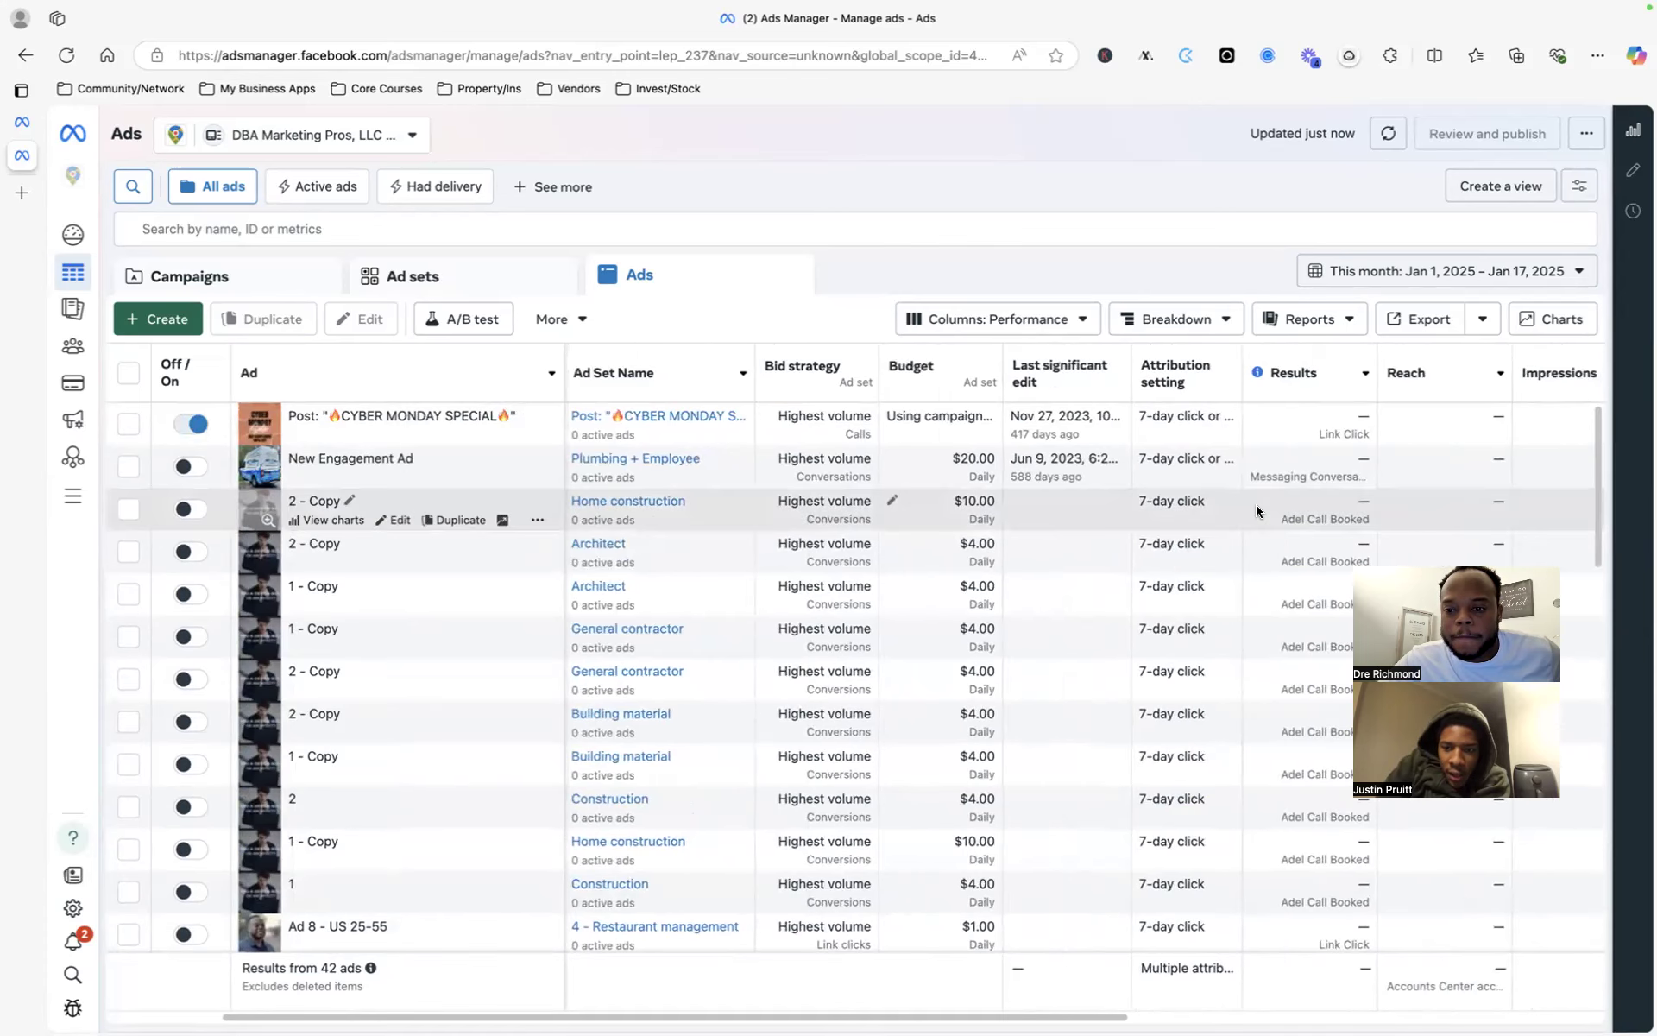
{"action": "scroll", "coordinate": [1256, 509], "scroll_direction": "right", "scroll_amount": 5}
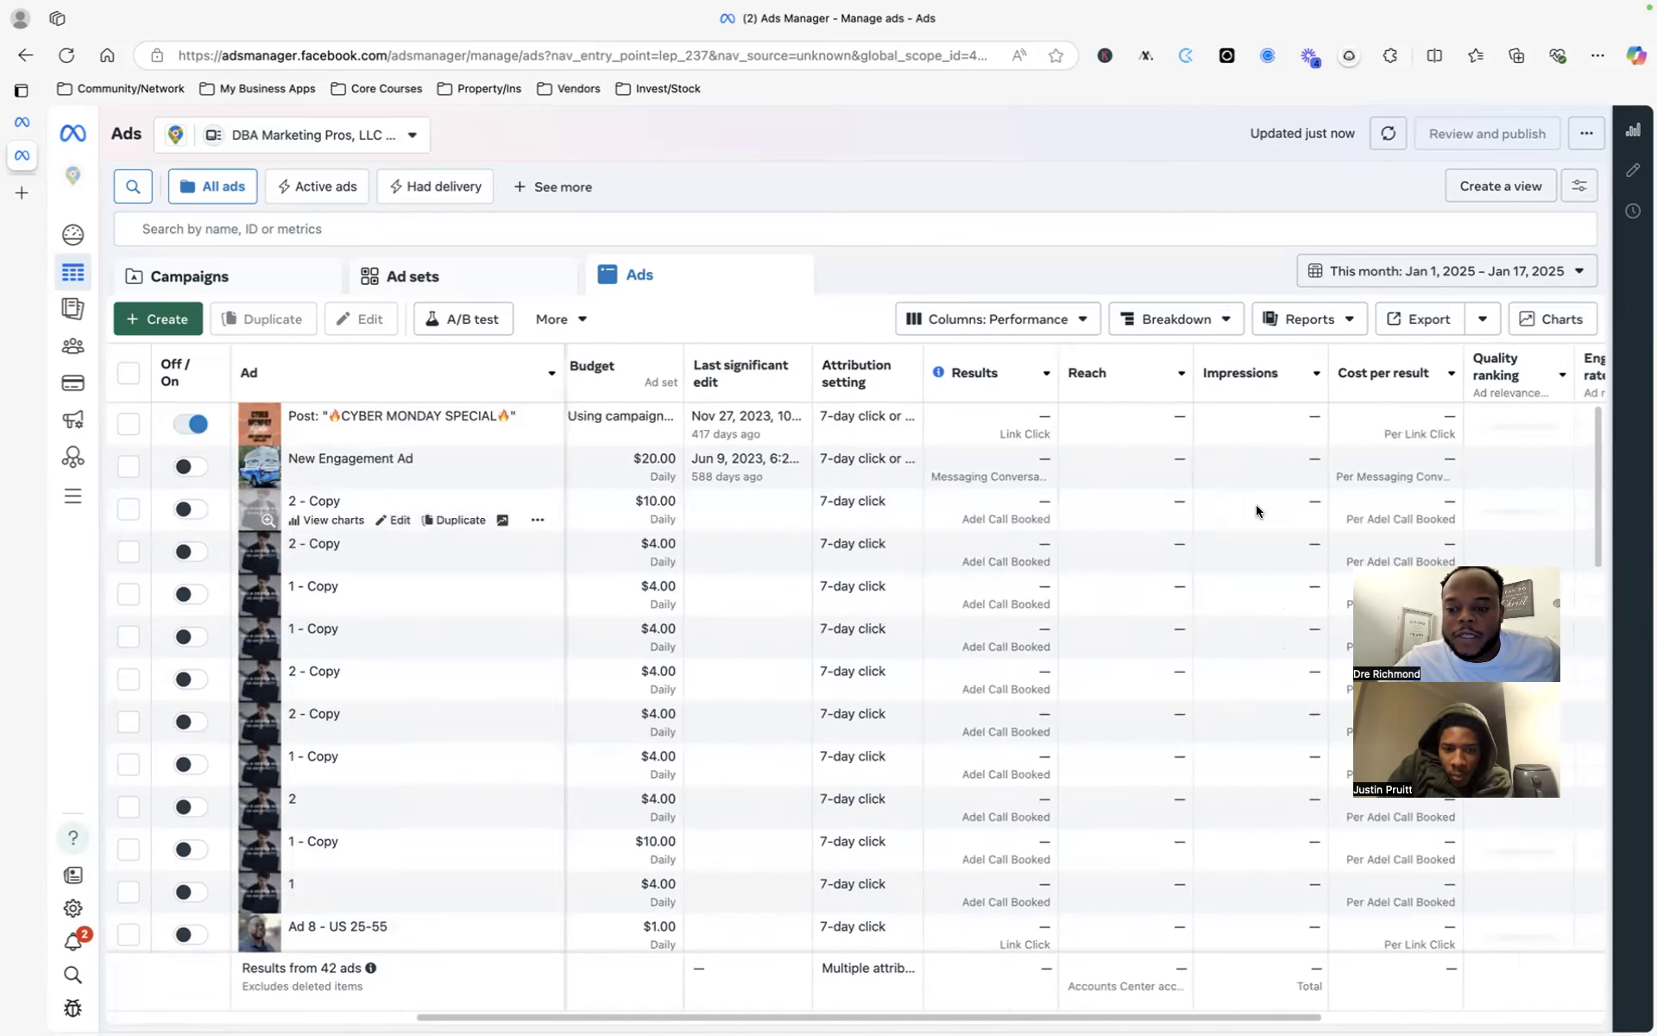
- Set the DBA Marketing Pros ads date range to Maximum (Dec 17, 2021 – Jan 17, 2025)
{"action": "left_click", "coordinate": [1512, 275]}
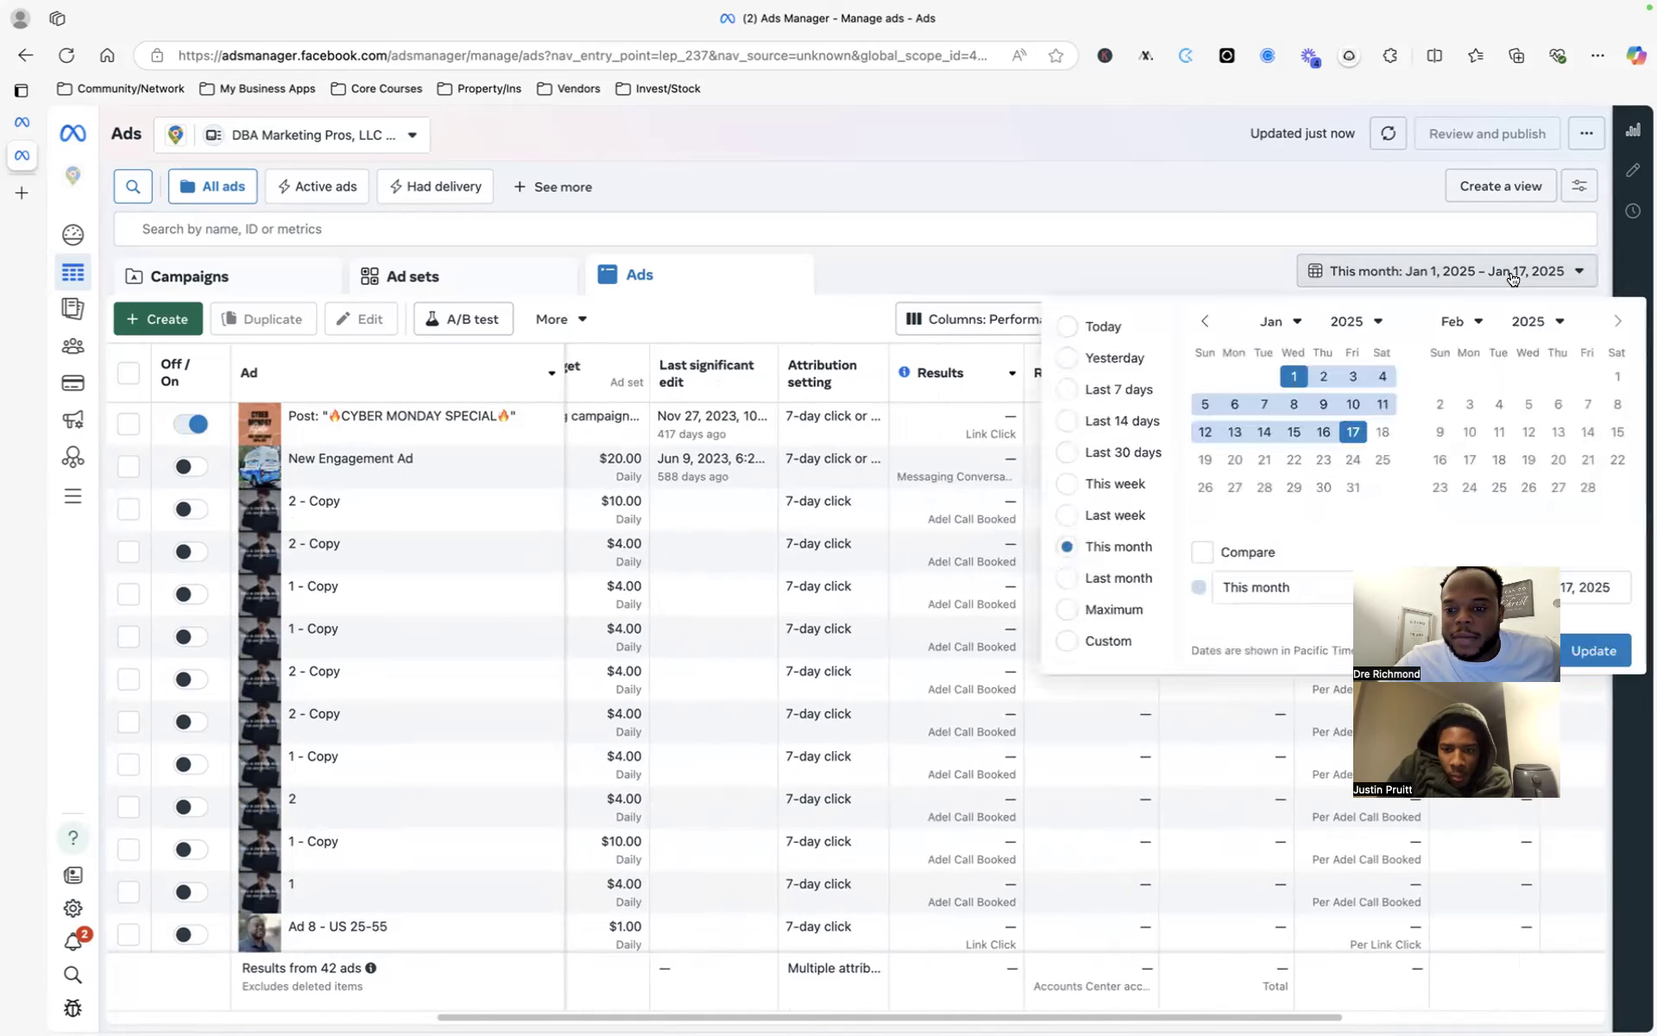
{"action": "left_click", "coordinate": [1153, 247]}
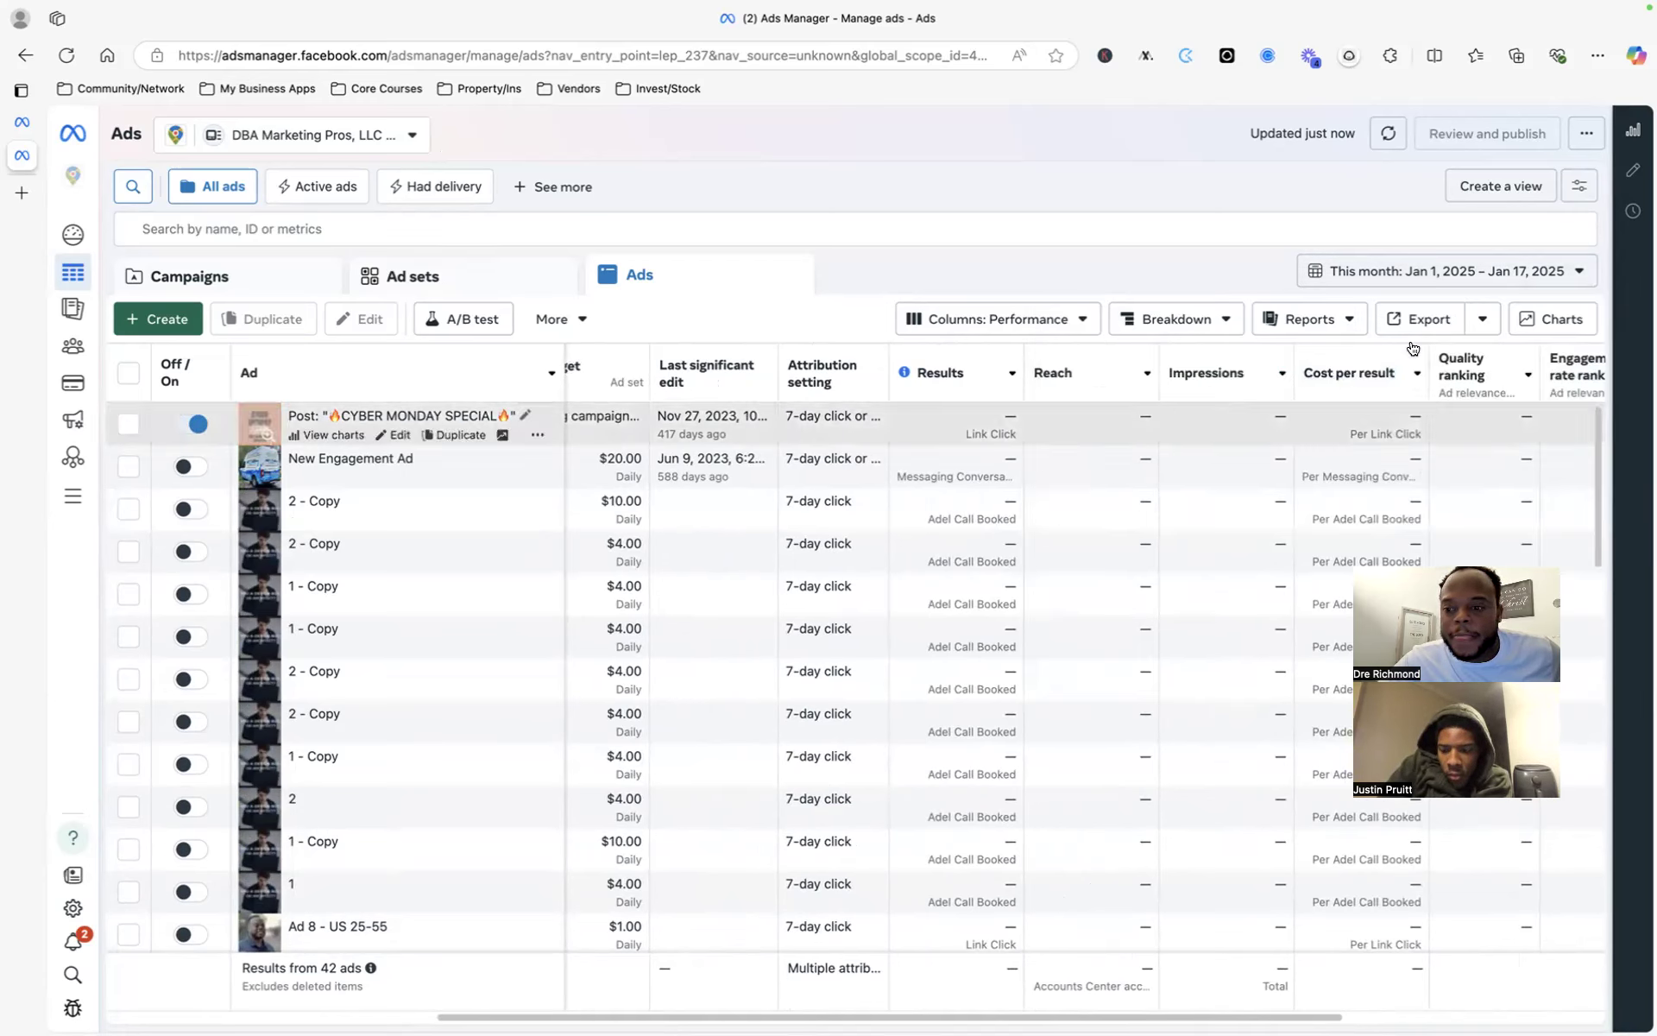
{"action": "left_click", "coordinate": [1465, 277]}
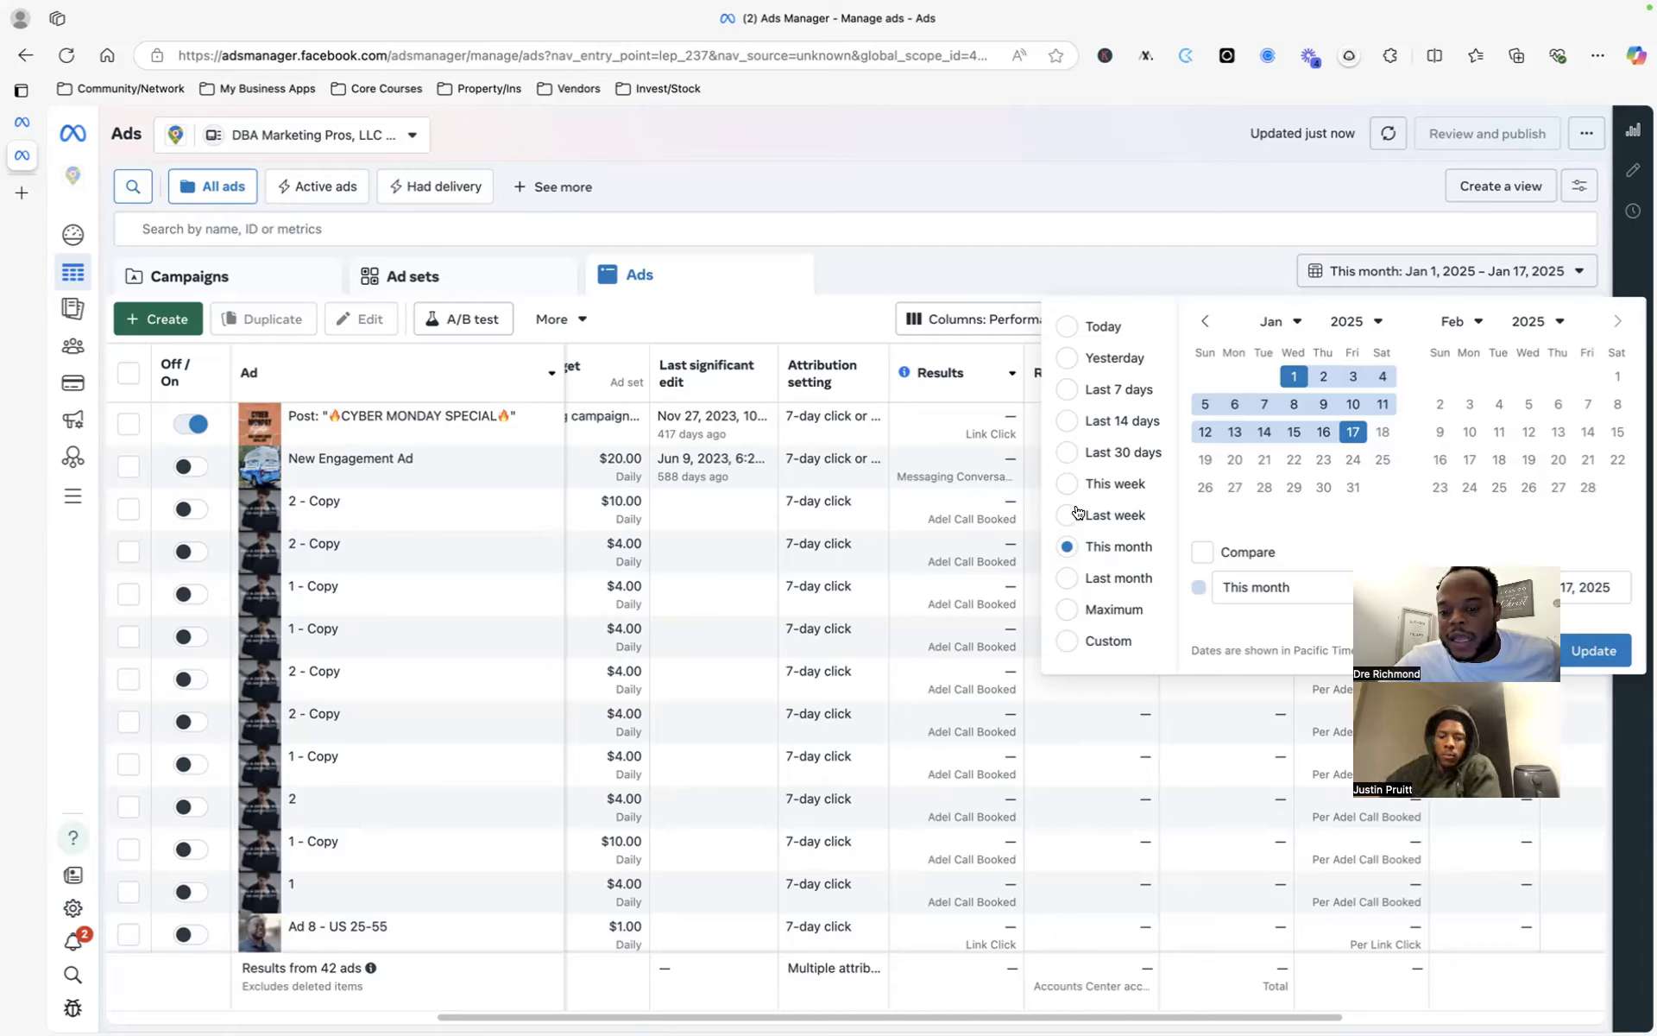
{"action": "left_click", "coordinate": [1069, 609]}
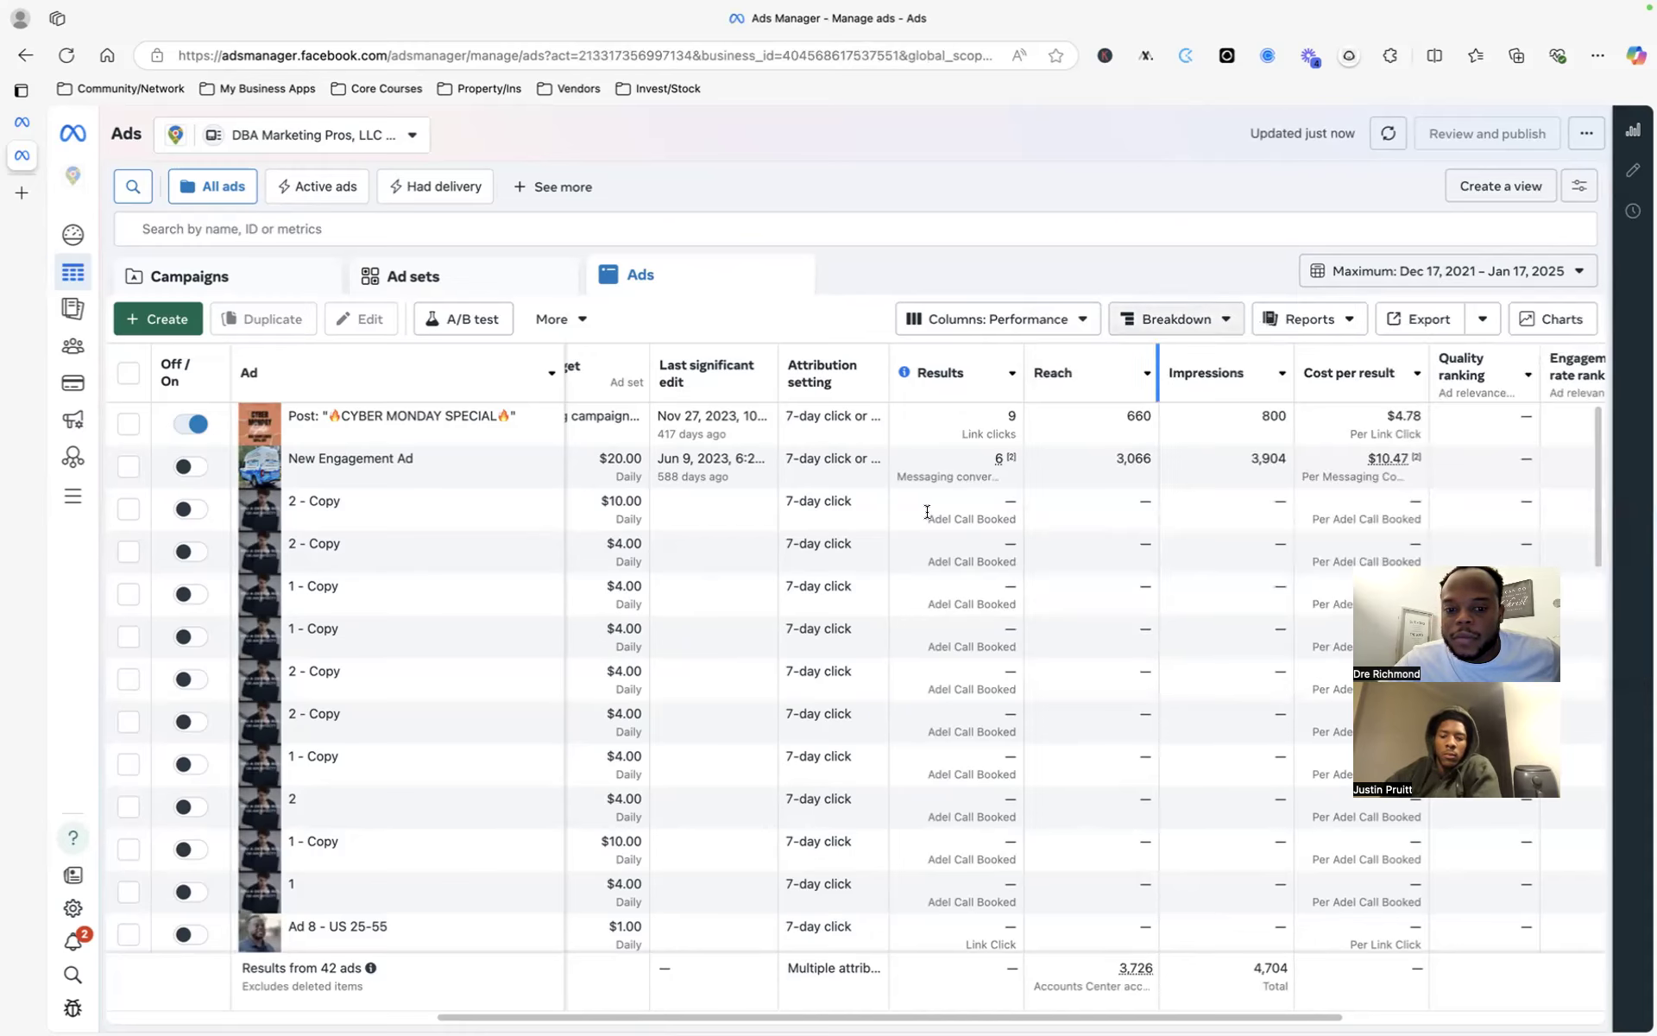
- Scroll across the ads table's columns to review lifetime metrics, then bring up the ad account list
{"action": "scroll", "coordinate": [1204, 421], "scroll_direction": "right", "scroll_amount": 2}
{"action": "scroll", "coordinate": [1204, 421], "scroll_direction": "right", "scroll_amount": 5}
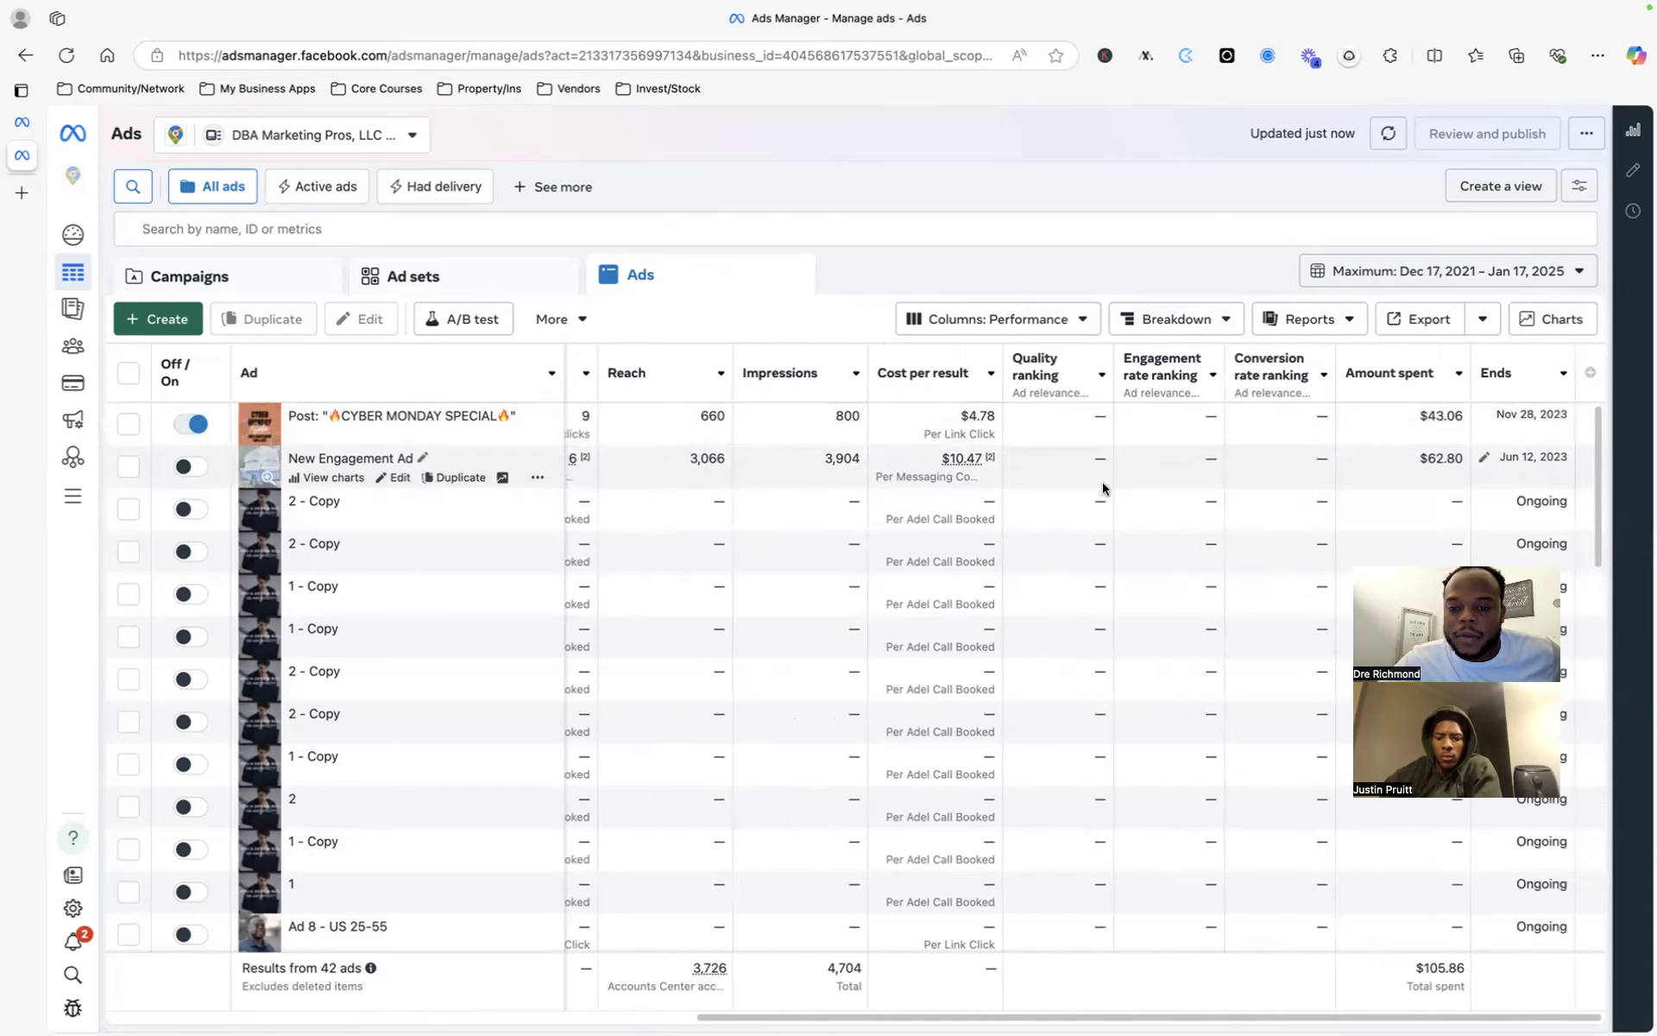
{"action": "scroll", "coordinate": [1099, 466], "scroll_direction": "left", "scroll_amount": 5}
{"action": "mouse_move", "coordinate": [809, 384]}
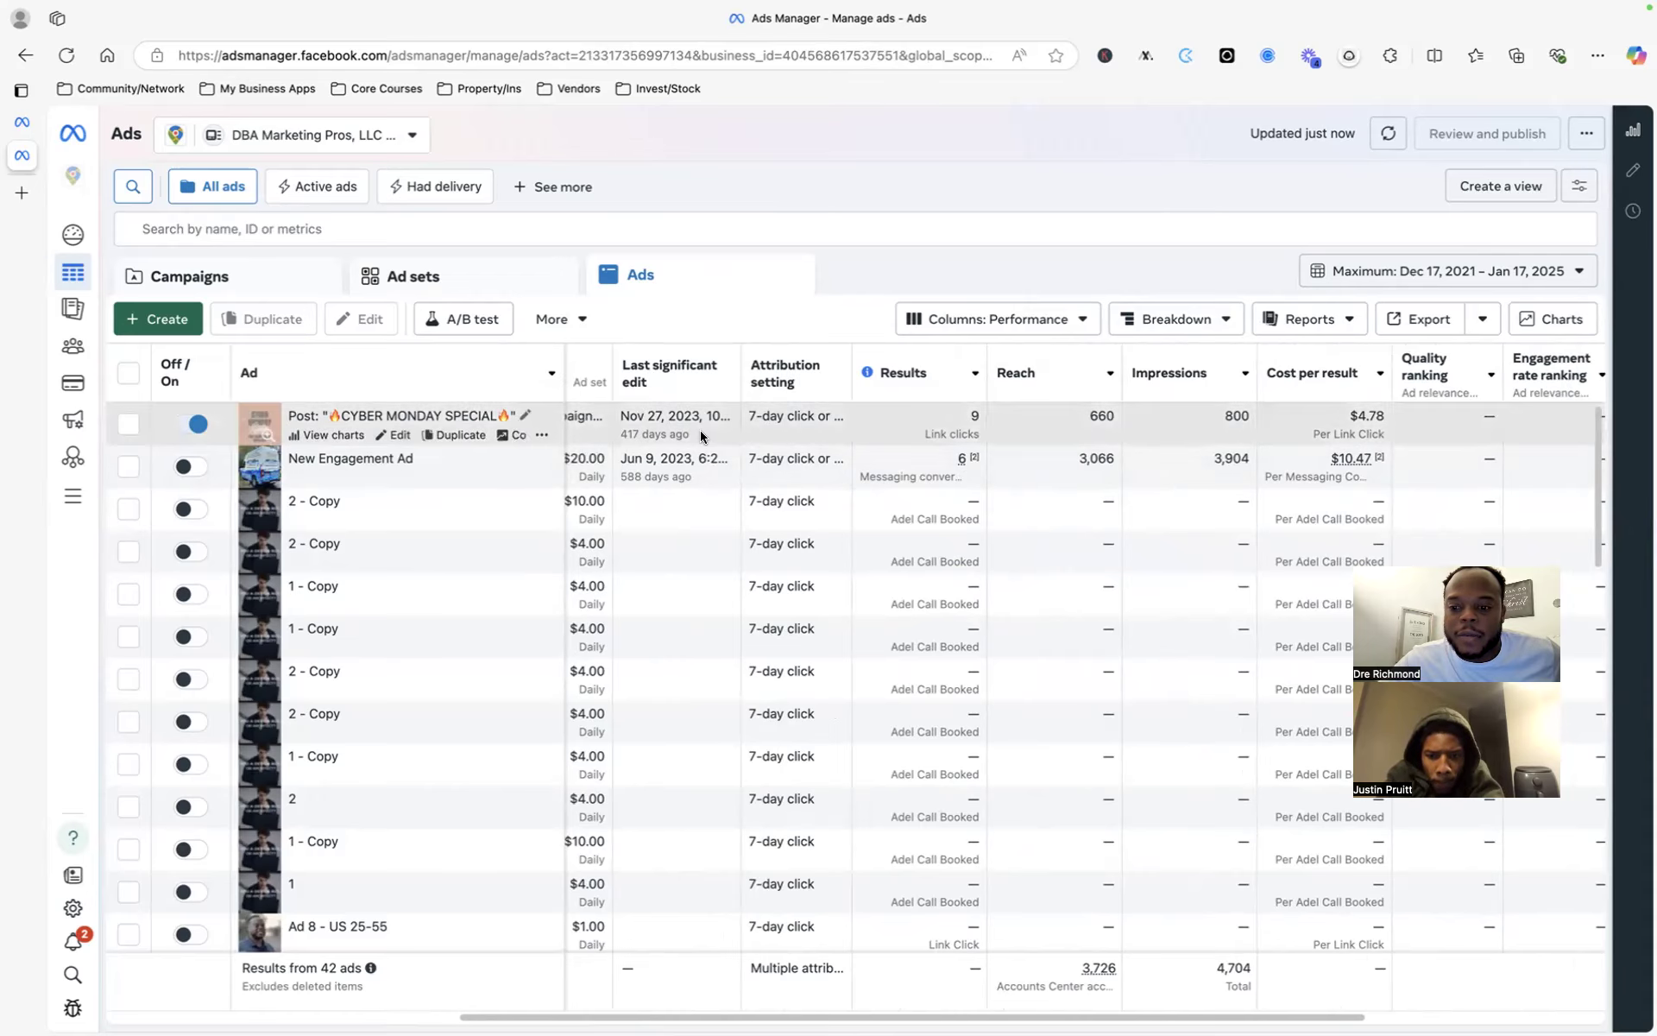
{"action": "scroll", "coordinate": [704, 435], "scroll_direction": "right", "scroll_amount": 5}
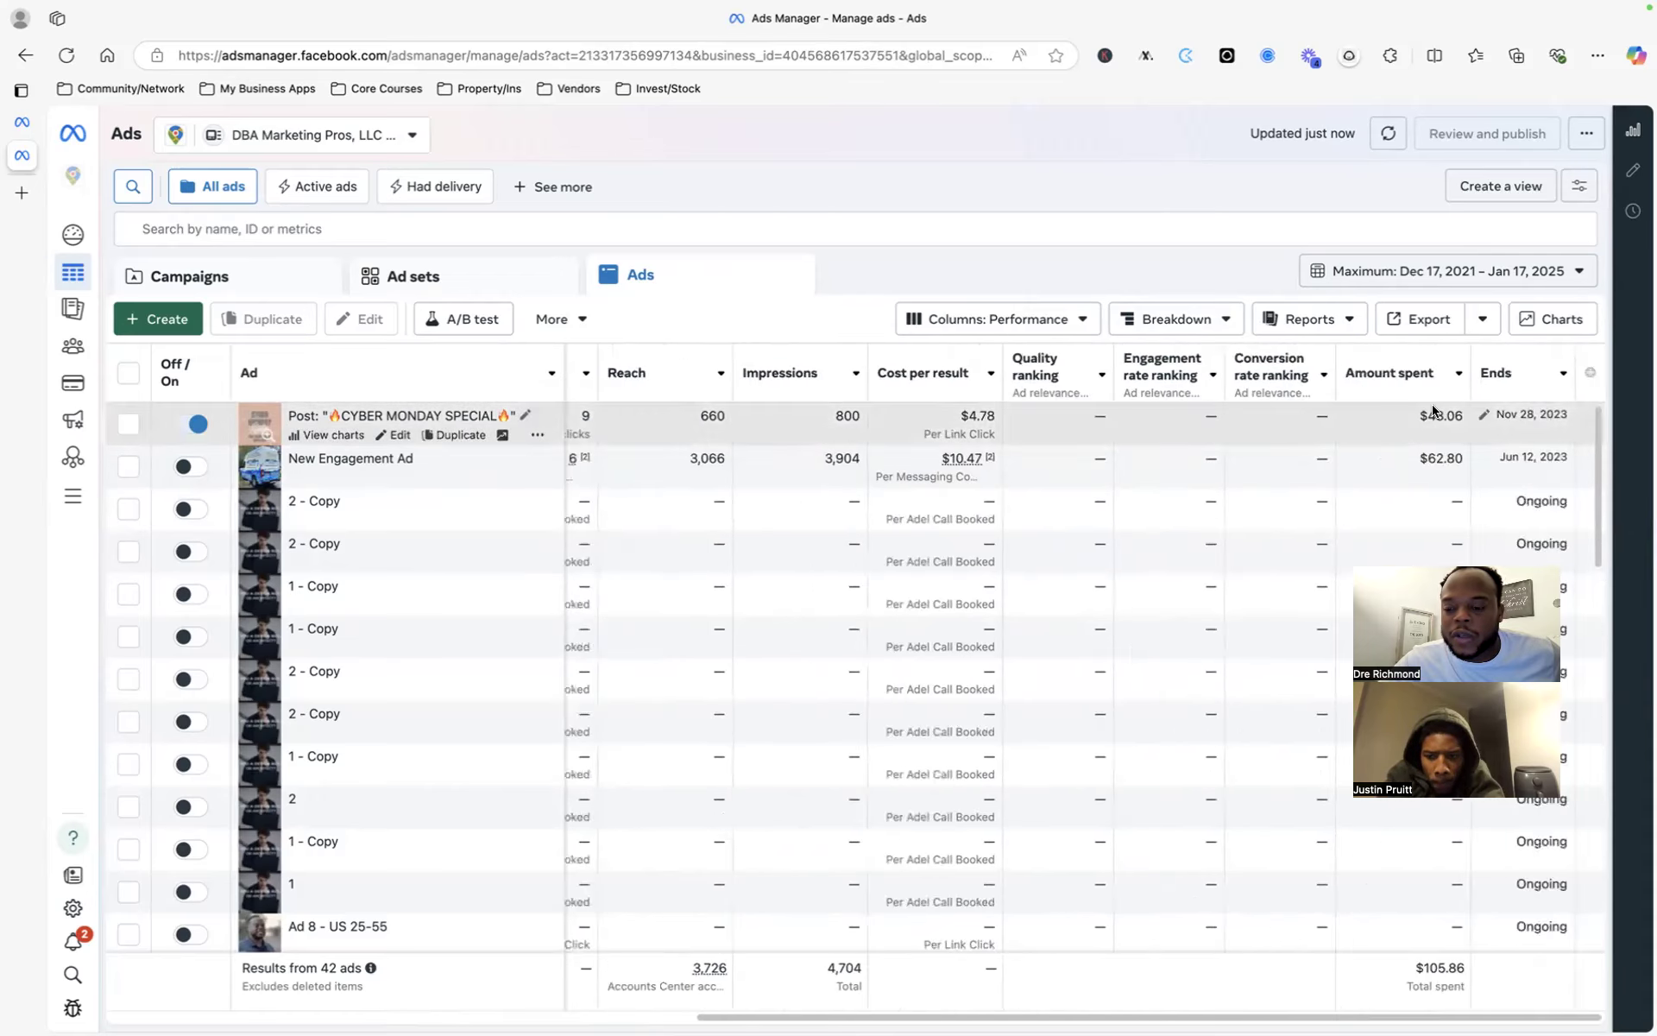
{"action": "scroll", "coordinate": [1105, 399], "scroll_direction": "left", "scroll_amount": 3}
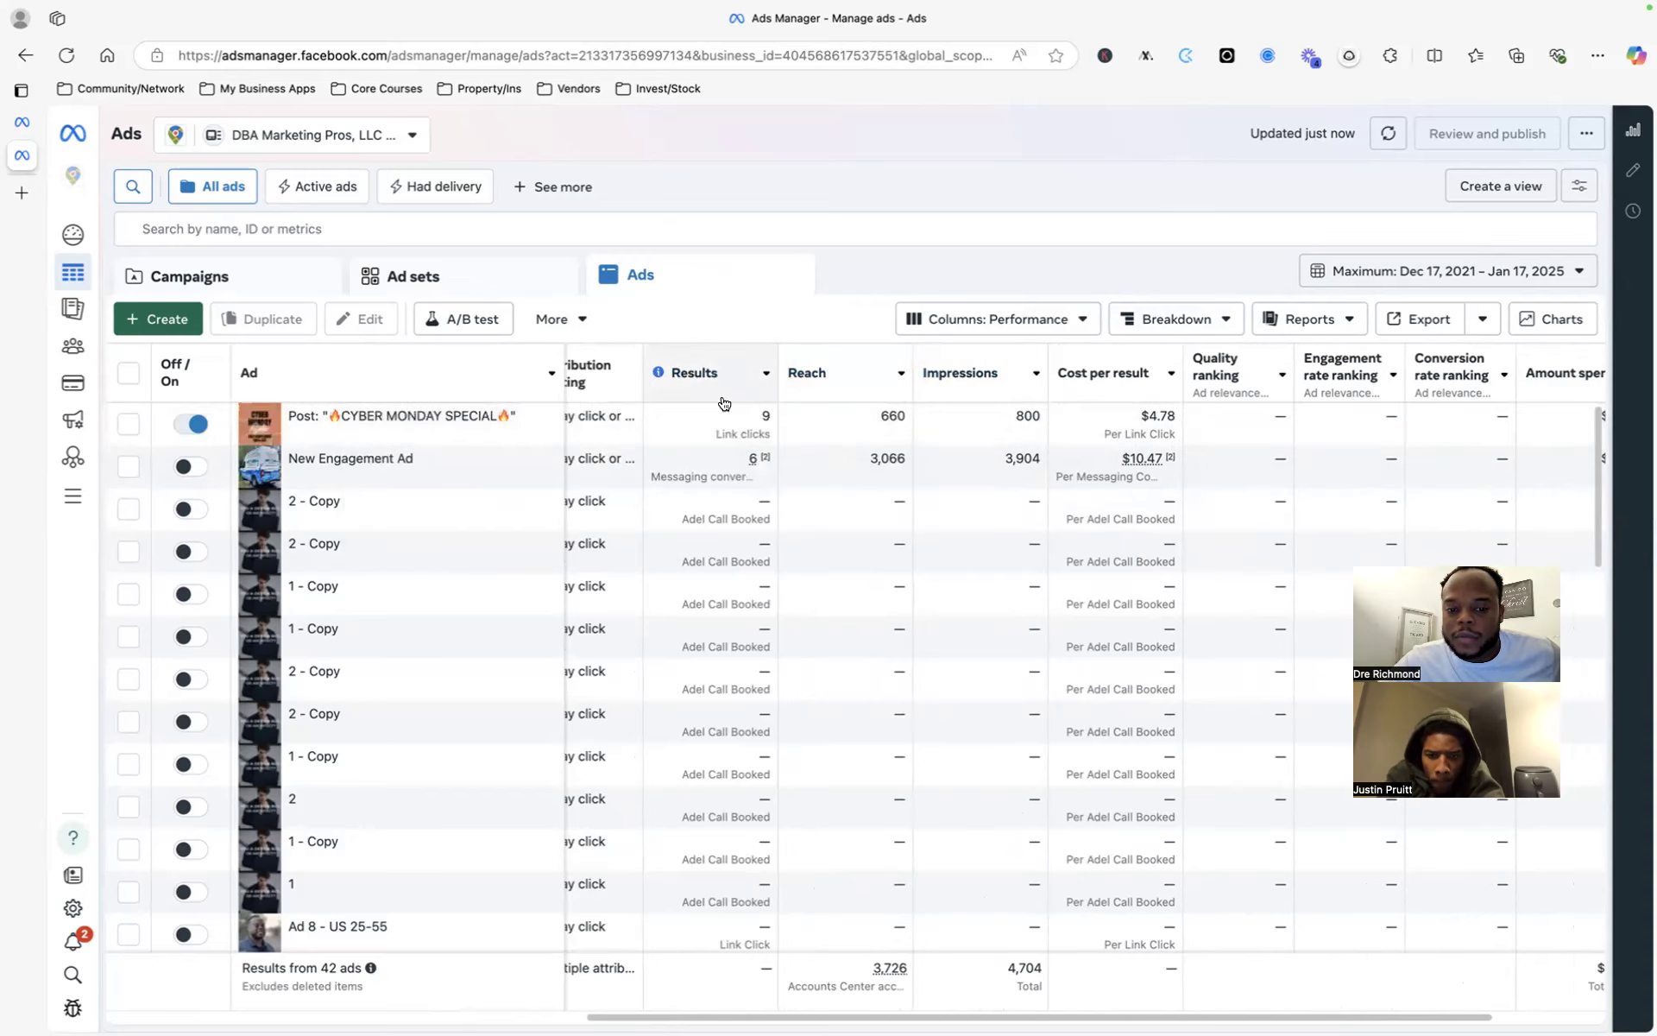
{"action": "scroll", "coordinate": [725, 419], "scroll_direction": "left", "scroll_amount": 5}
{"action": "scroll", "coordinate": [727, 424], "scroll_direction": "left", "scroll_amount": 3}
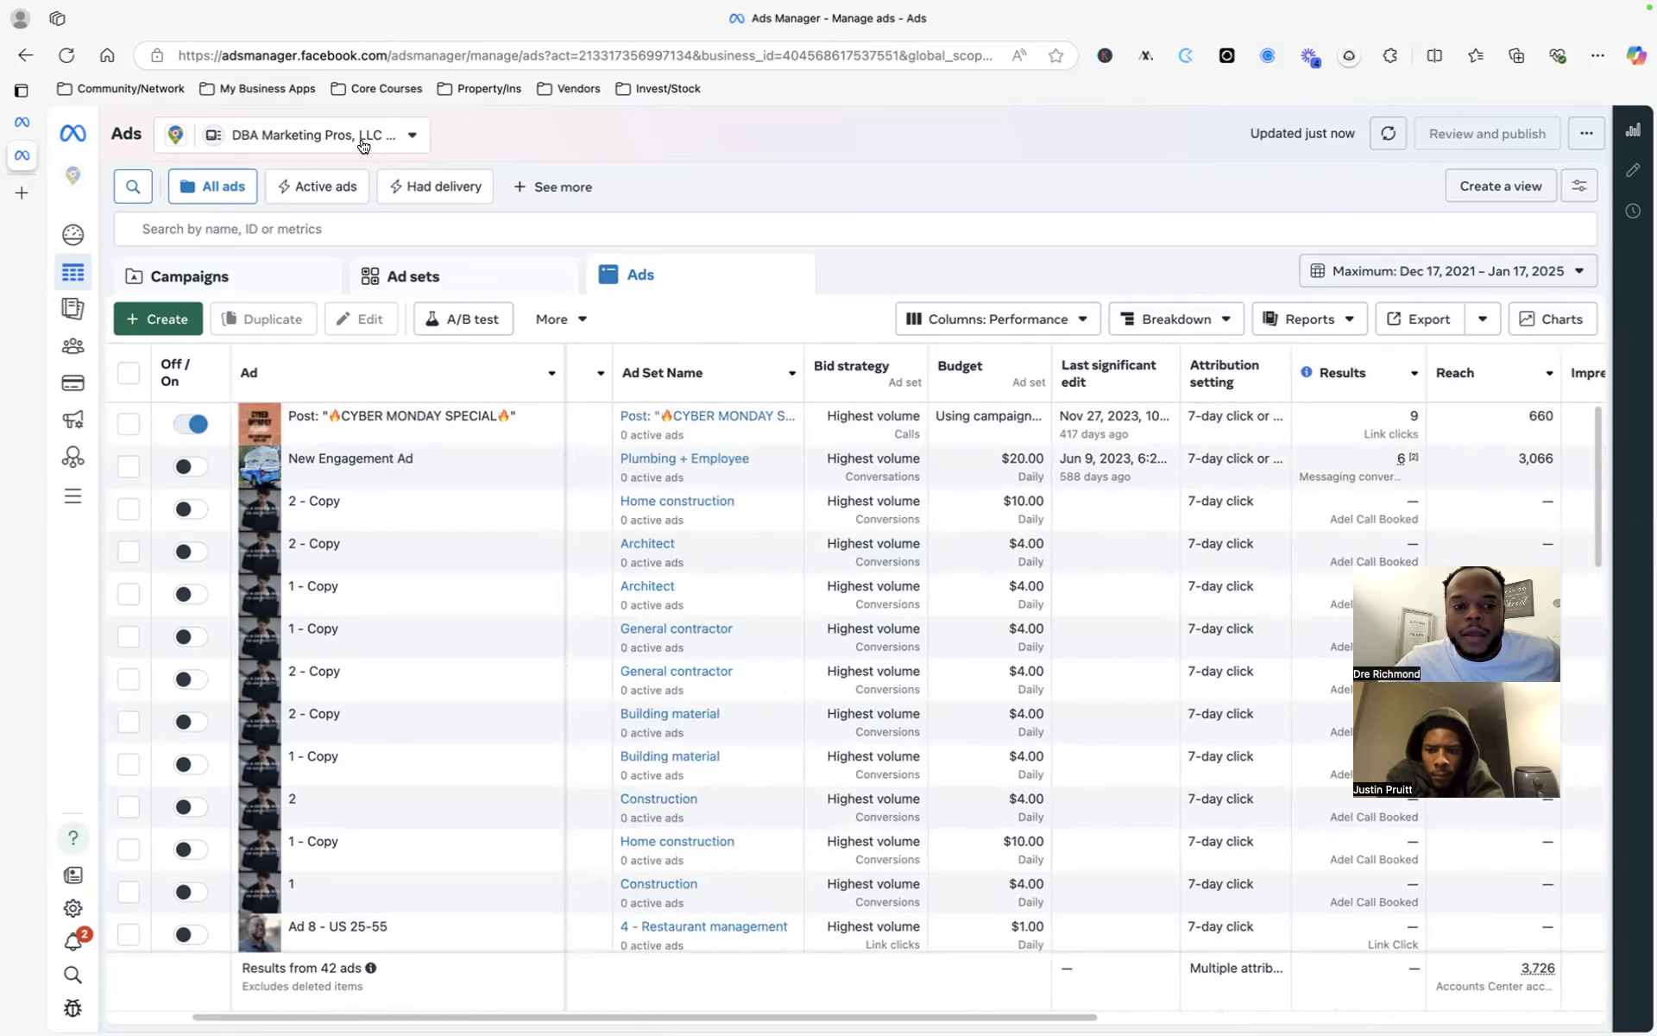
{"action": "left_click", "coordinate": [363, 139]}
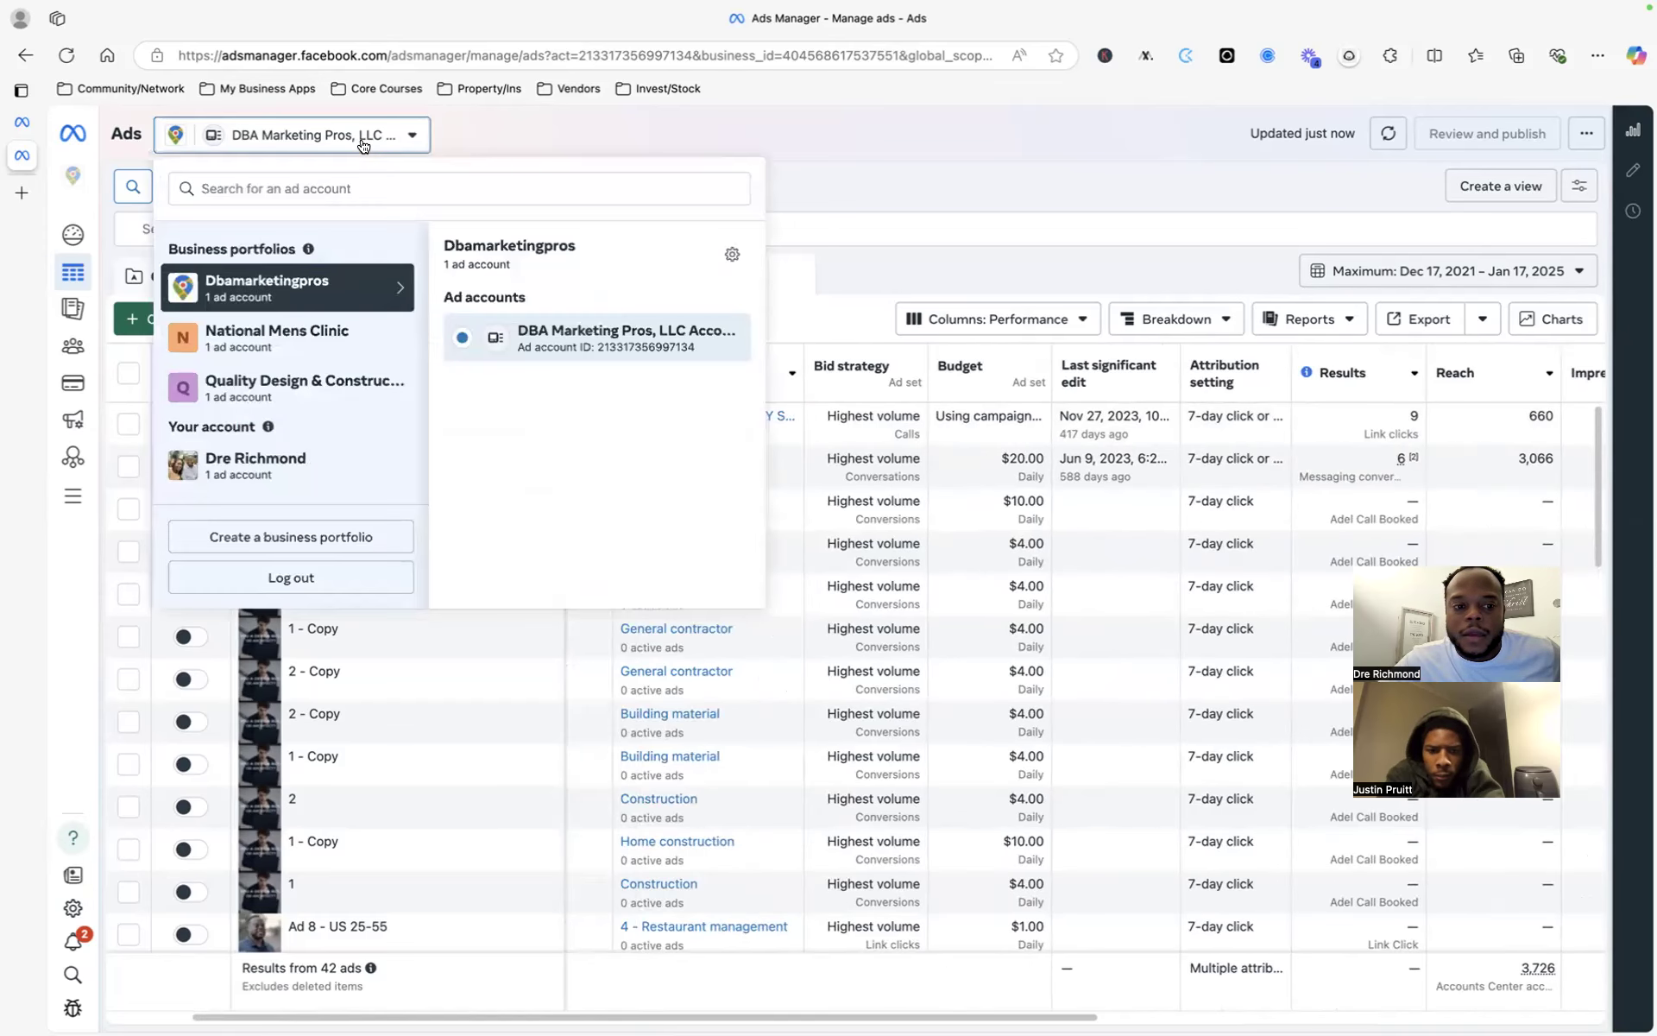
- Switch to the National Mens Clinic portfolio's NMC Ad Account and scroll across its six ads' metrics
{"action": "left_click", "coordinate": [334, 350]}
{"action": "left_click", "coordinate": [521, 338]}
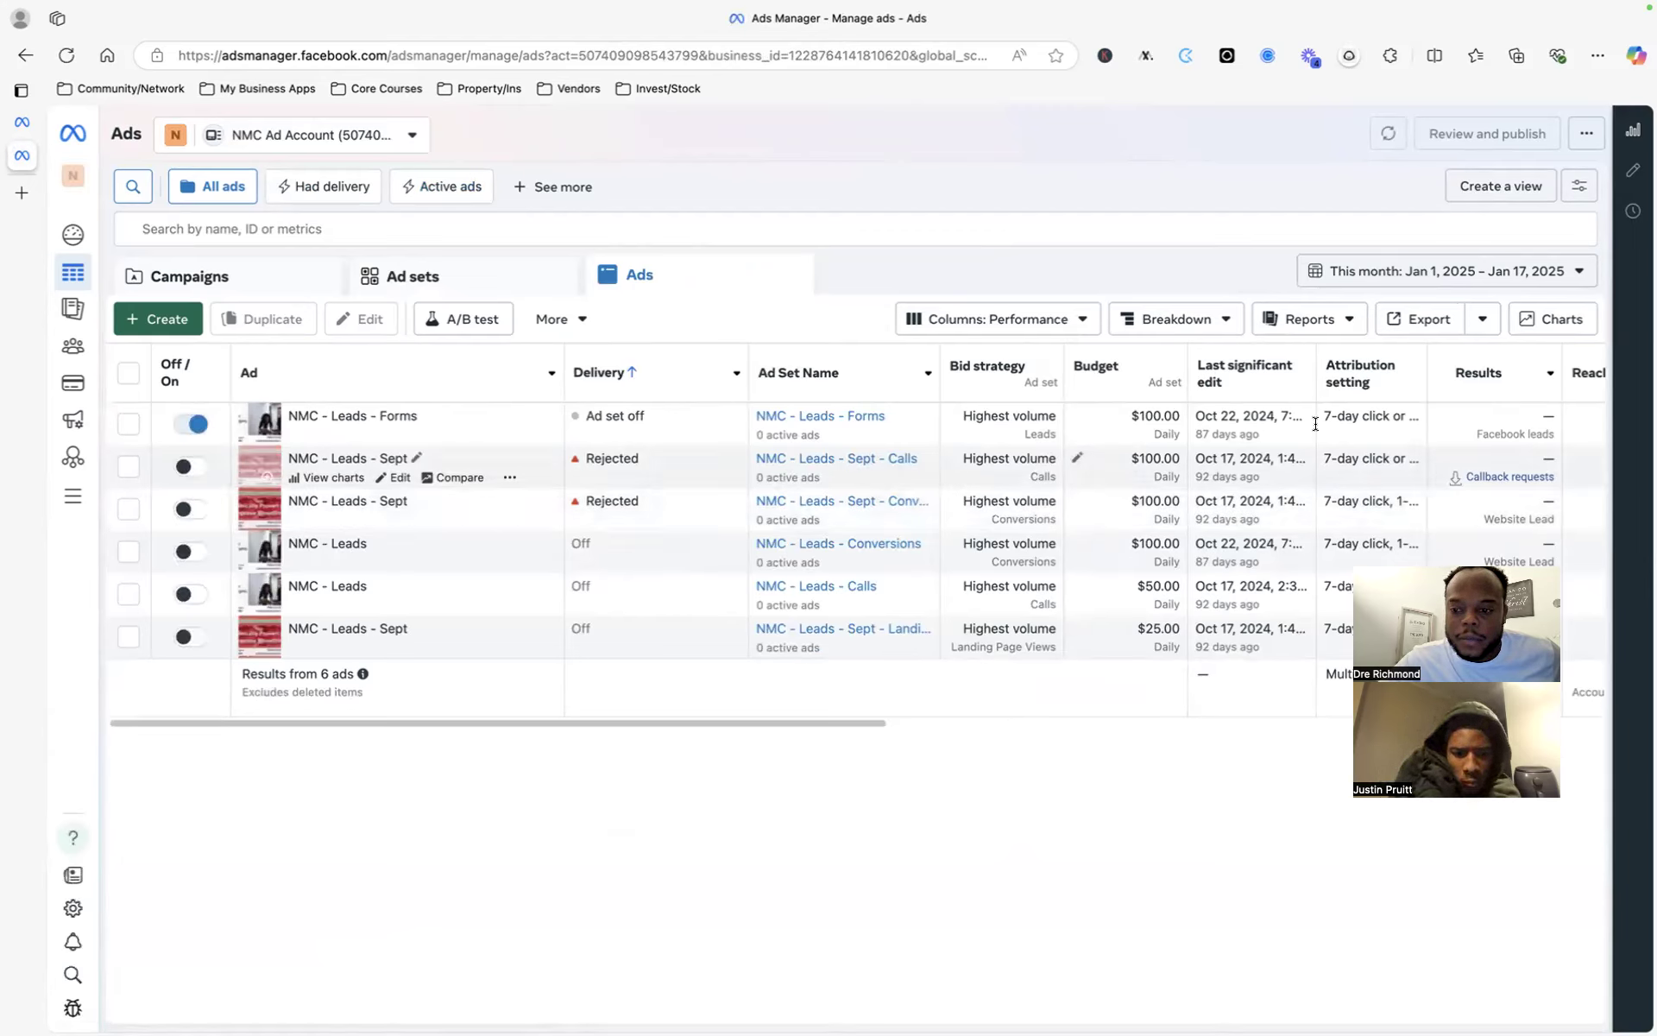
{"action": "scroll", "coordinate": [906, 458], "scroll_direction": "right", "scroll_amount": 5}
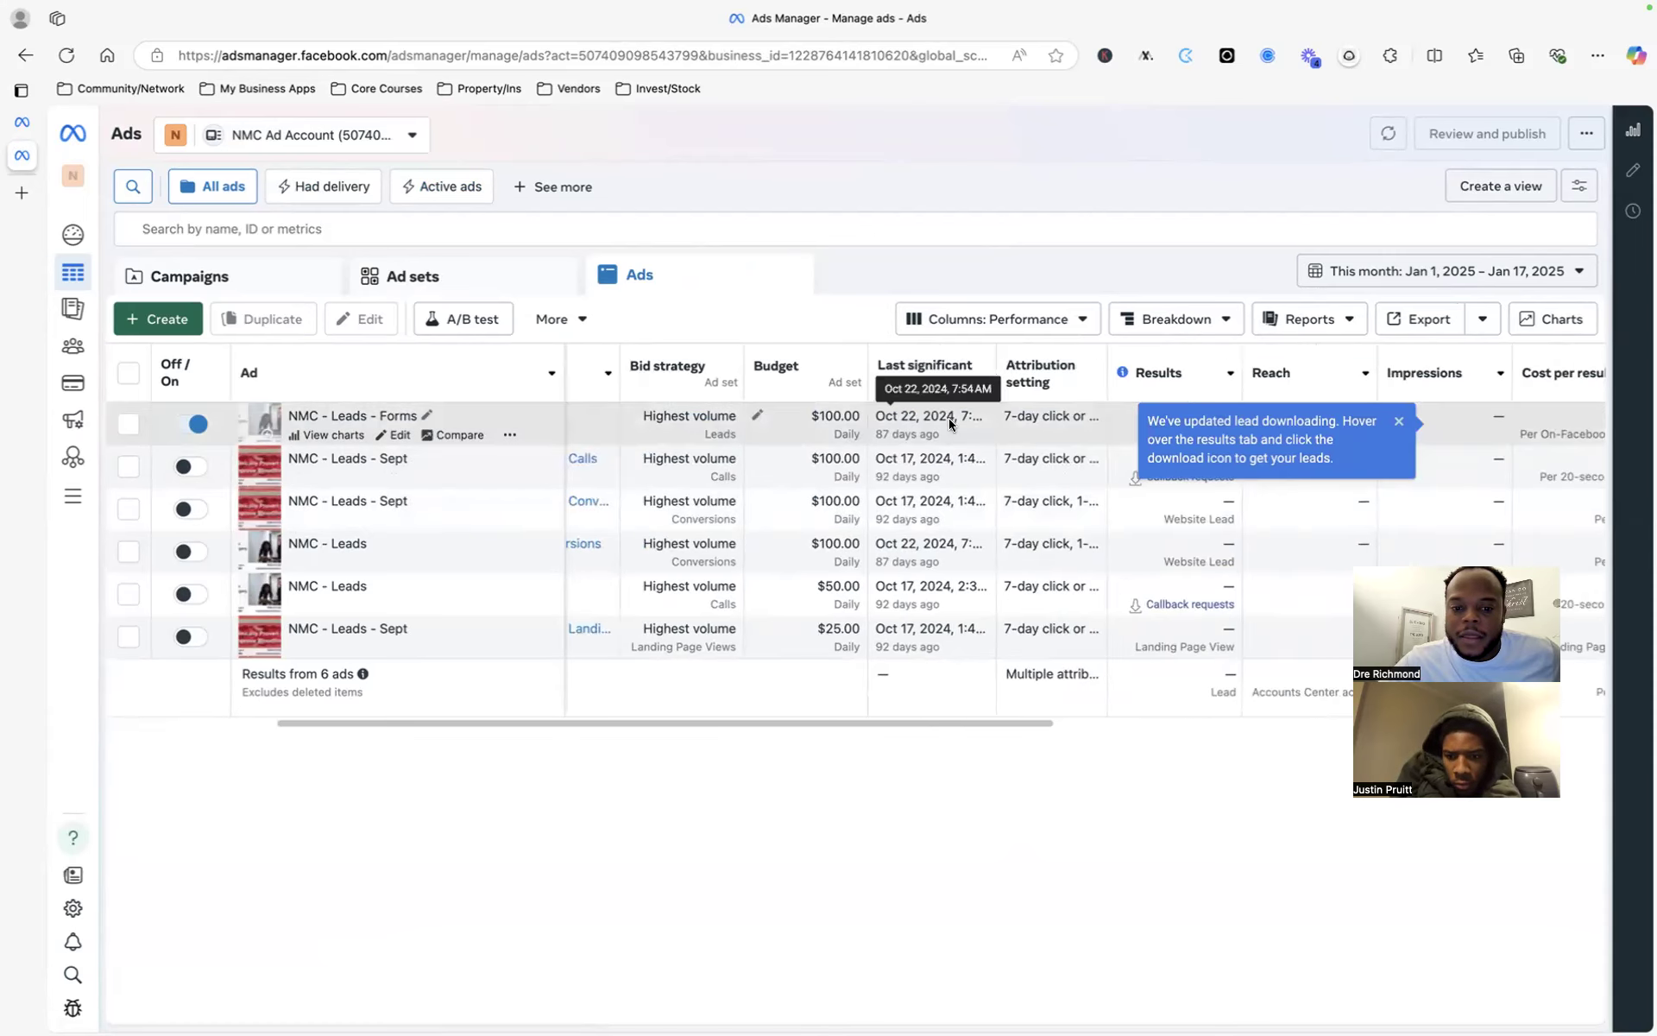
{"action": "scroll", "coordinate": [949, 423], "scroll_direction": "right", "scroll_amount": 2}
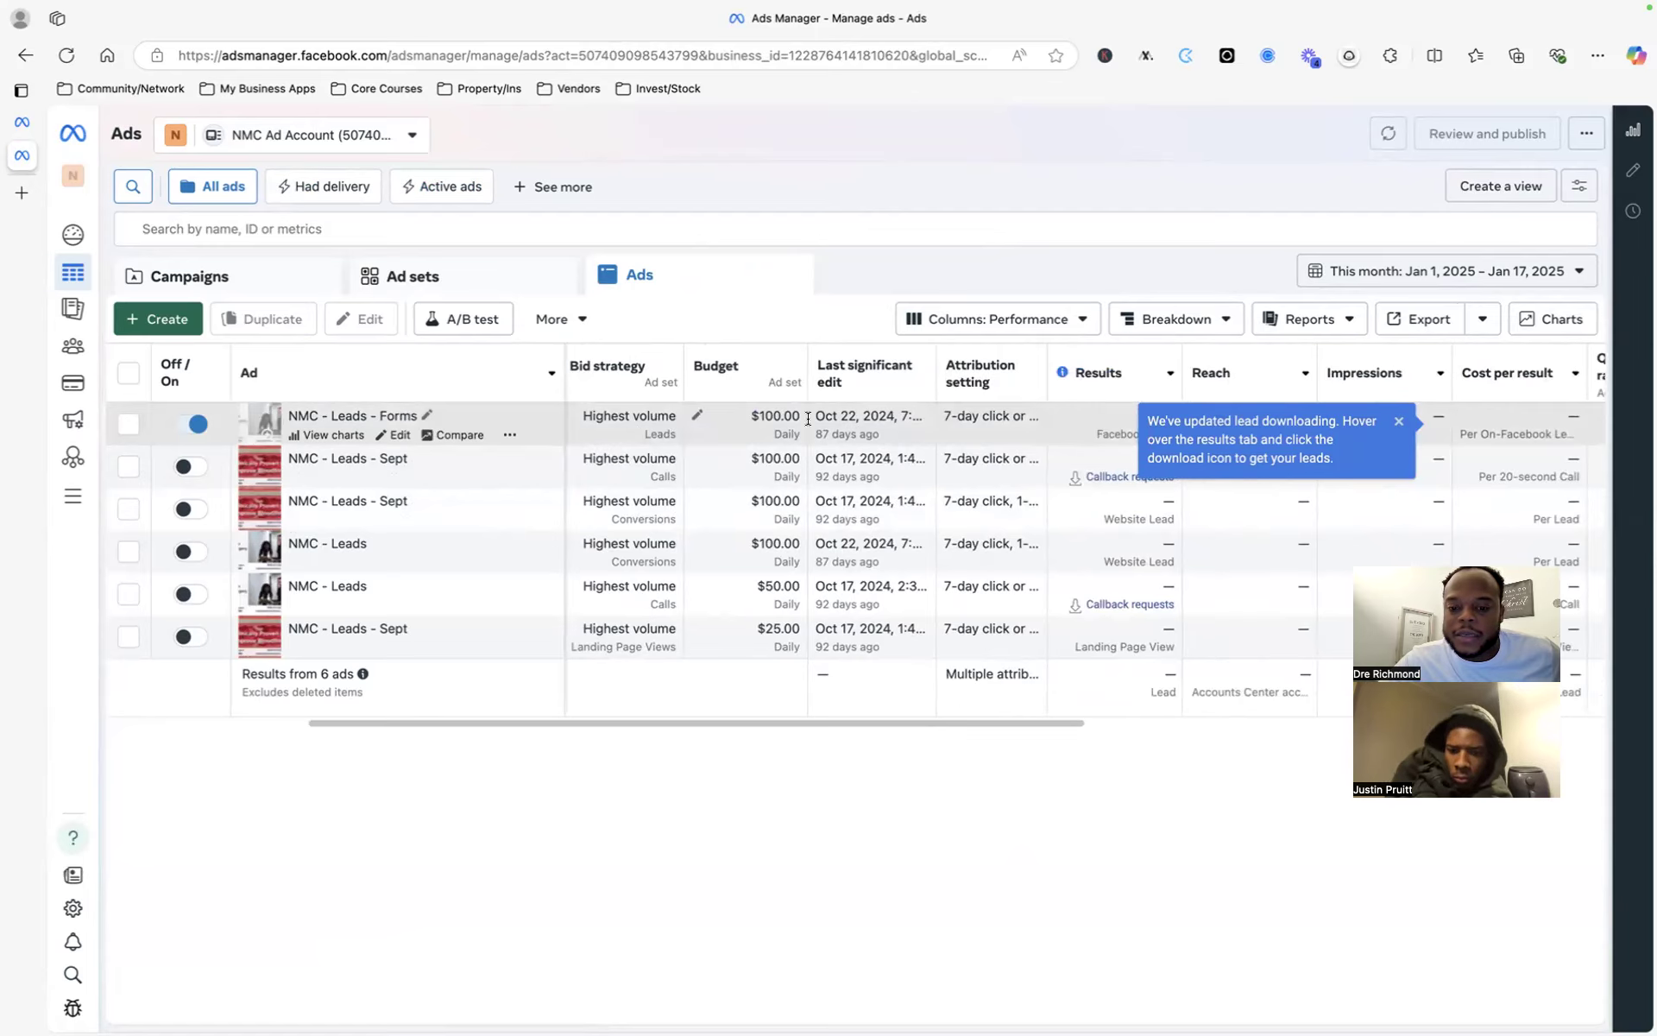
{"action": "scroll", "coordinate": [808, 418], "scroll_direction": "right", "scroll_amount": 3}
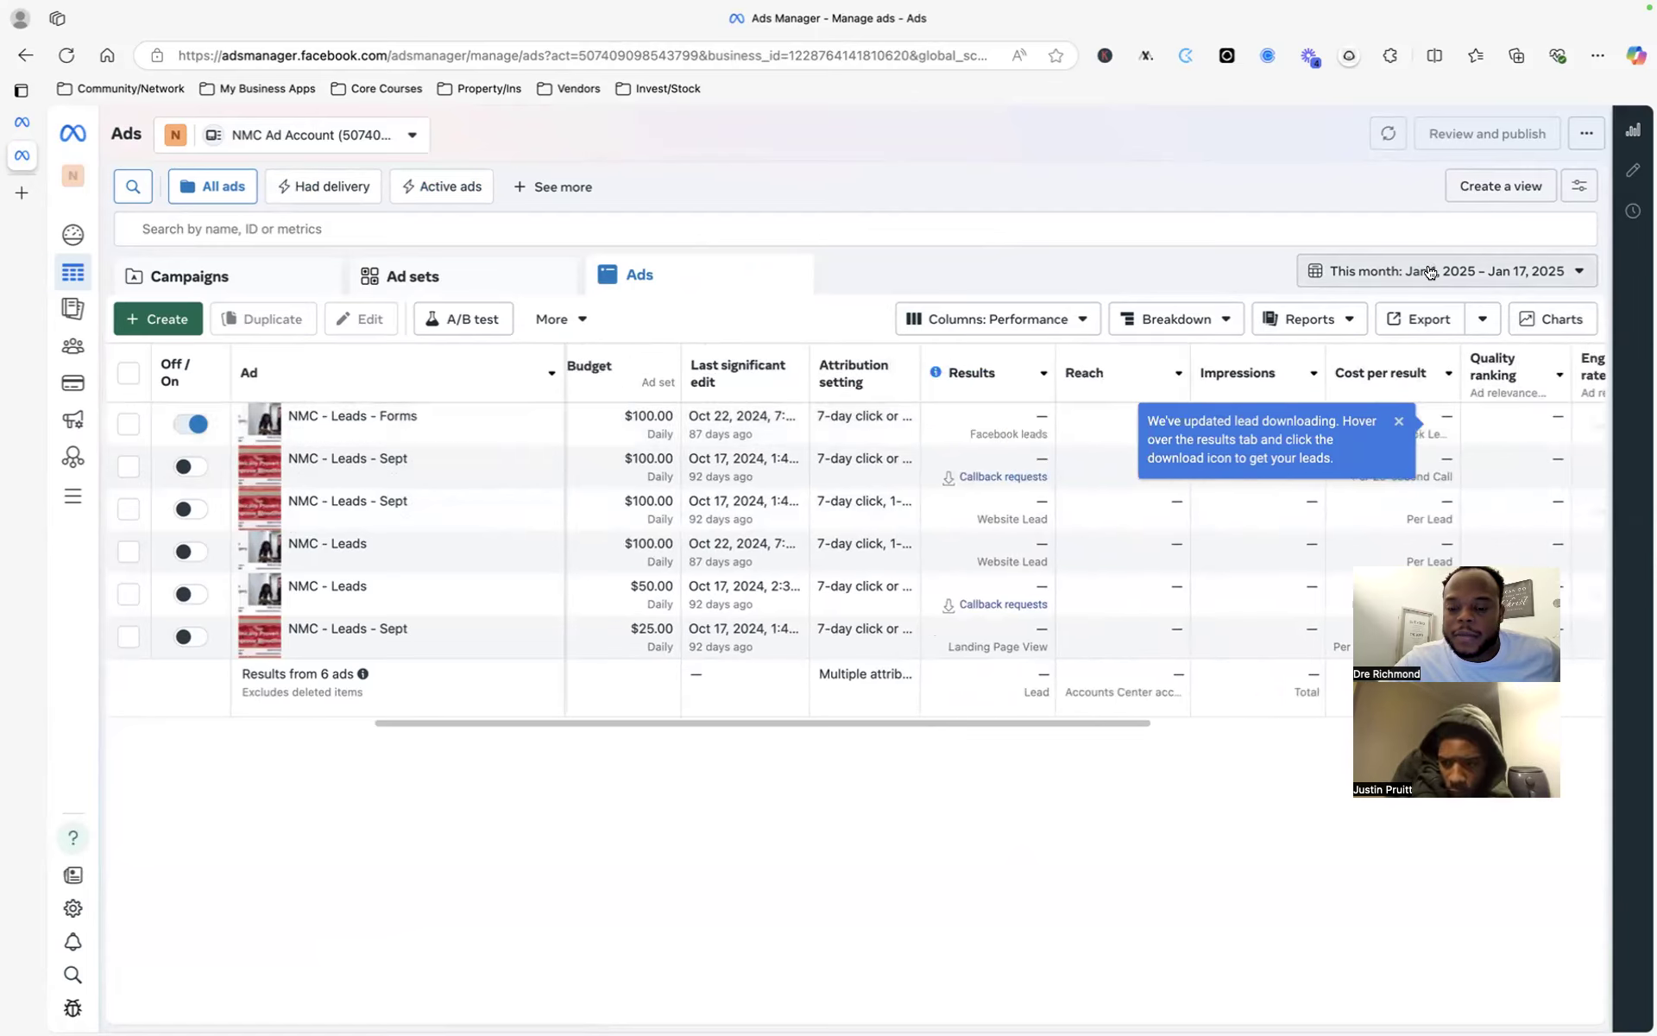
{"action": "scroll", "coordinate": [915, 474], "scroll_direction": "right", "scroll_amount": 4}
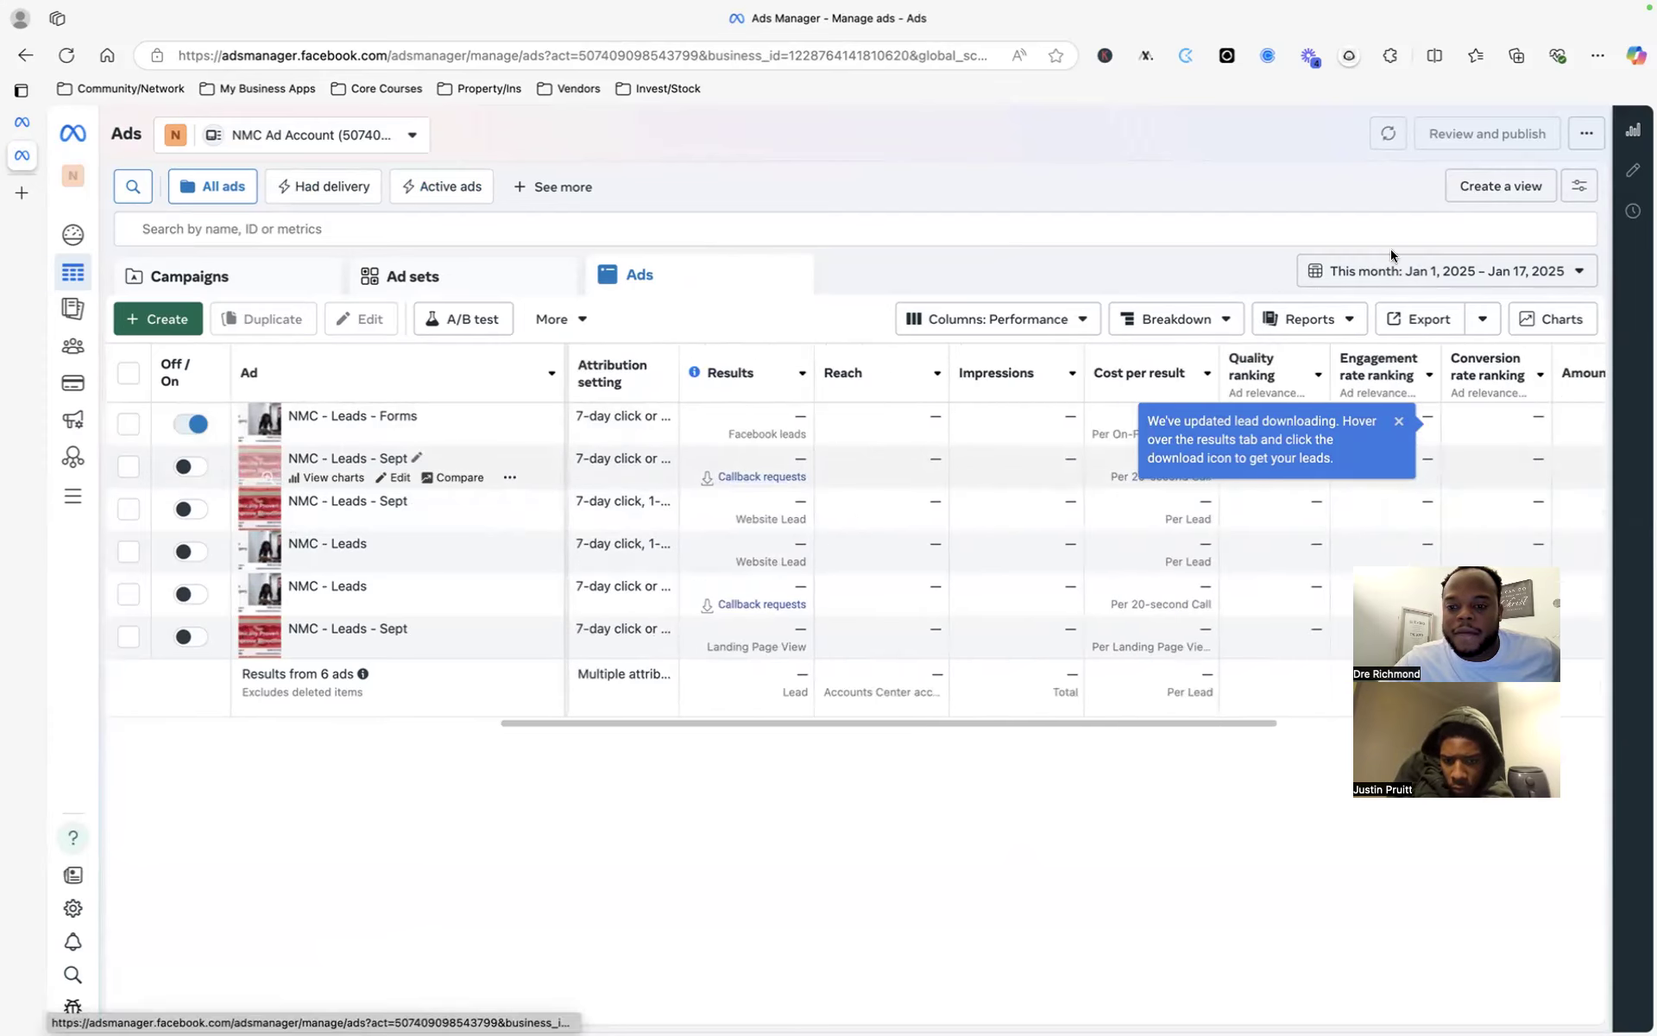
- Set the NMC ads date range to Maximum (Dec 17, 2021 – Jan 17, 2025) and scroll across the metrics
{"action": "left_click", "coordinate": [1424, 267]}
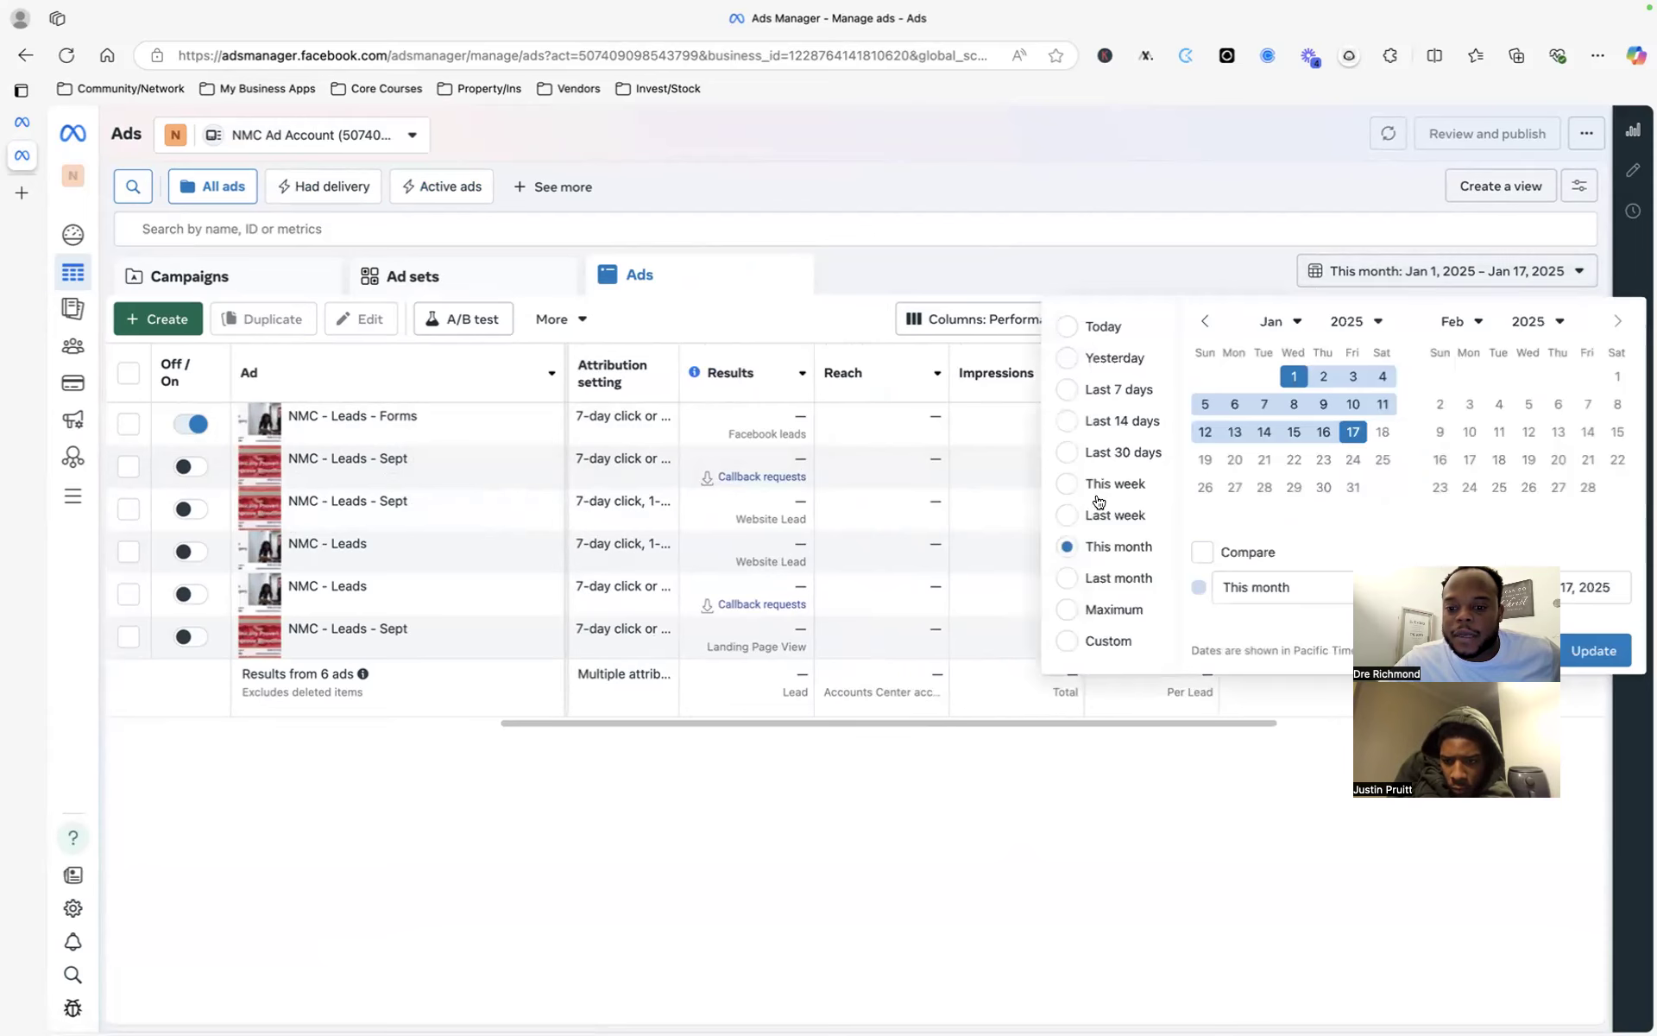
{"action": "left_click", "coordinate": [1067, 612]}
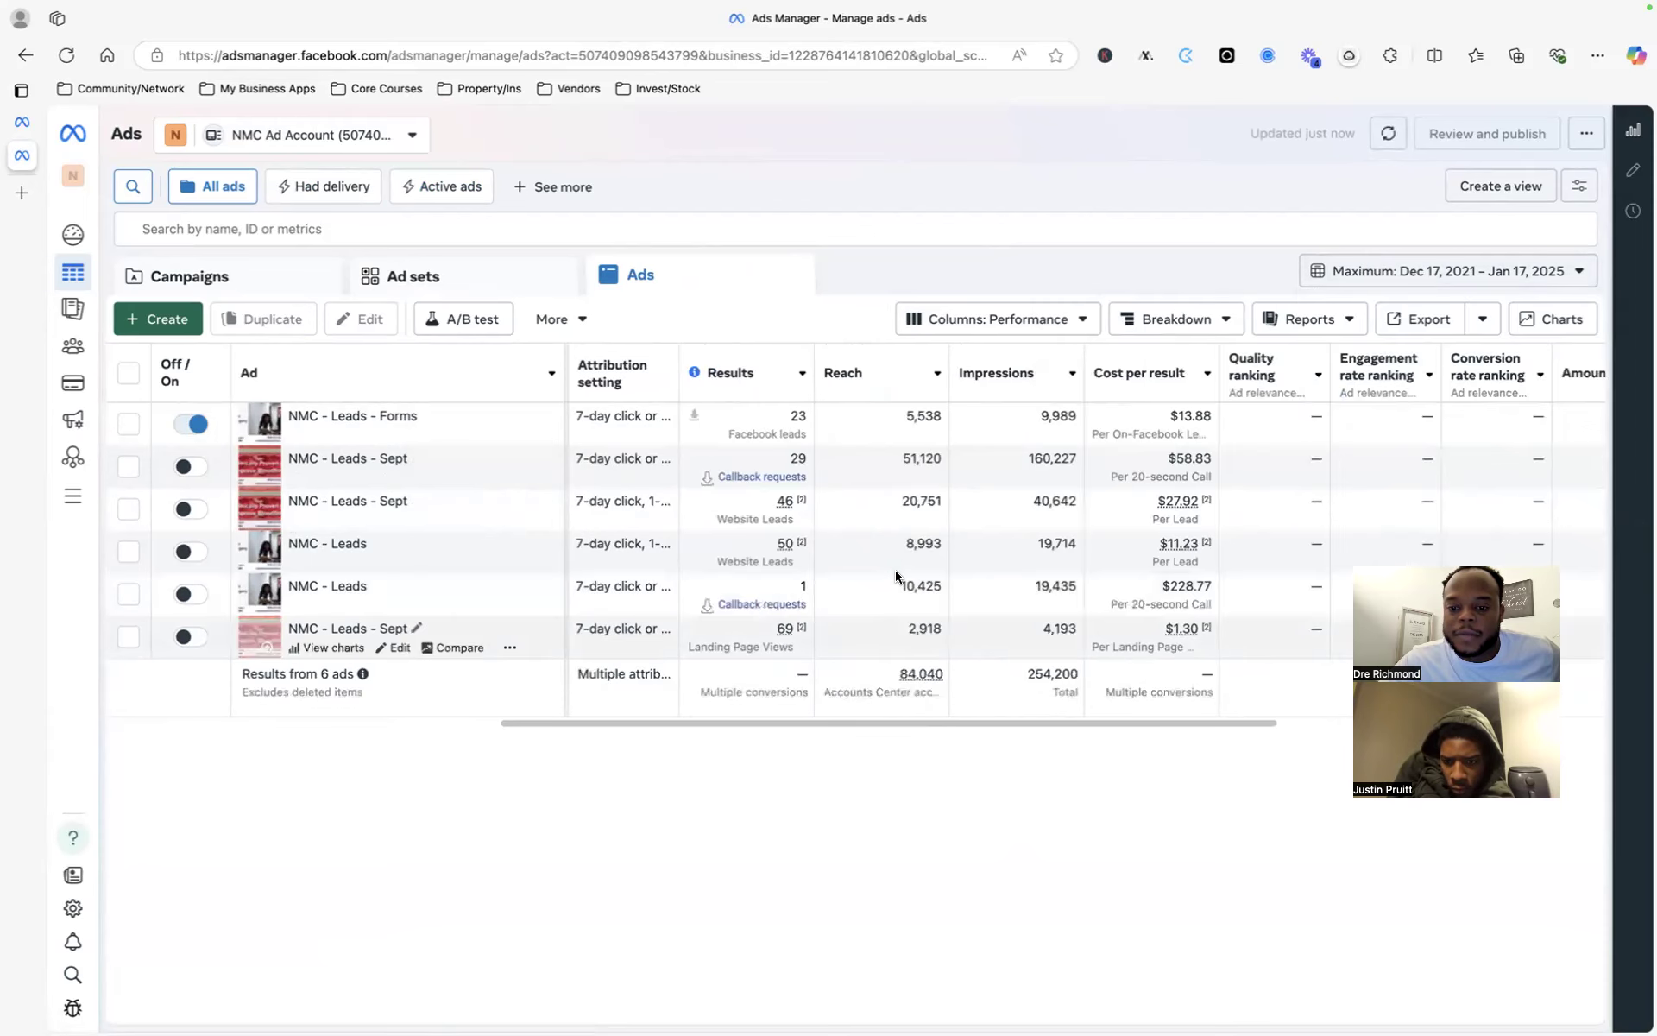
{"action": "scroll", "coordinate": [1006, 511], "scroll_direction": "right", "scroll_amount": 1}
{"action": "scroll", "coordinate": [1006, 509], "scroll_direction": "left", "scroll_amount": 5}
{"action": "scroll", "coordinate": [1006, 509], "scroll_direction": "right", "scroll_amount": 3}
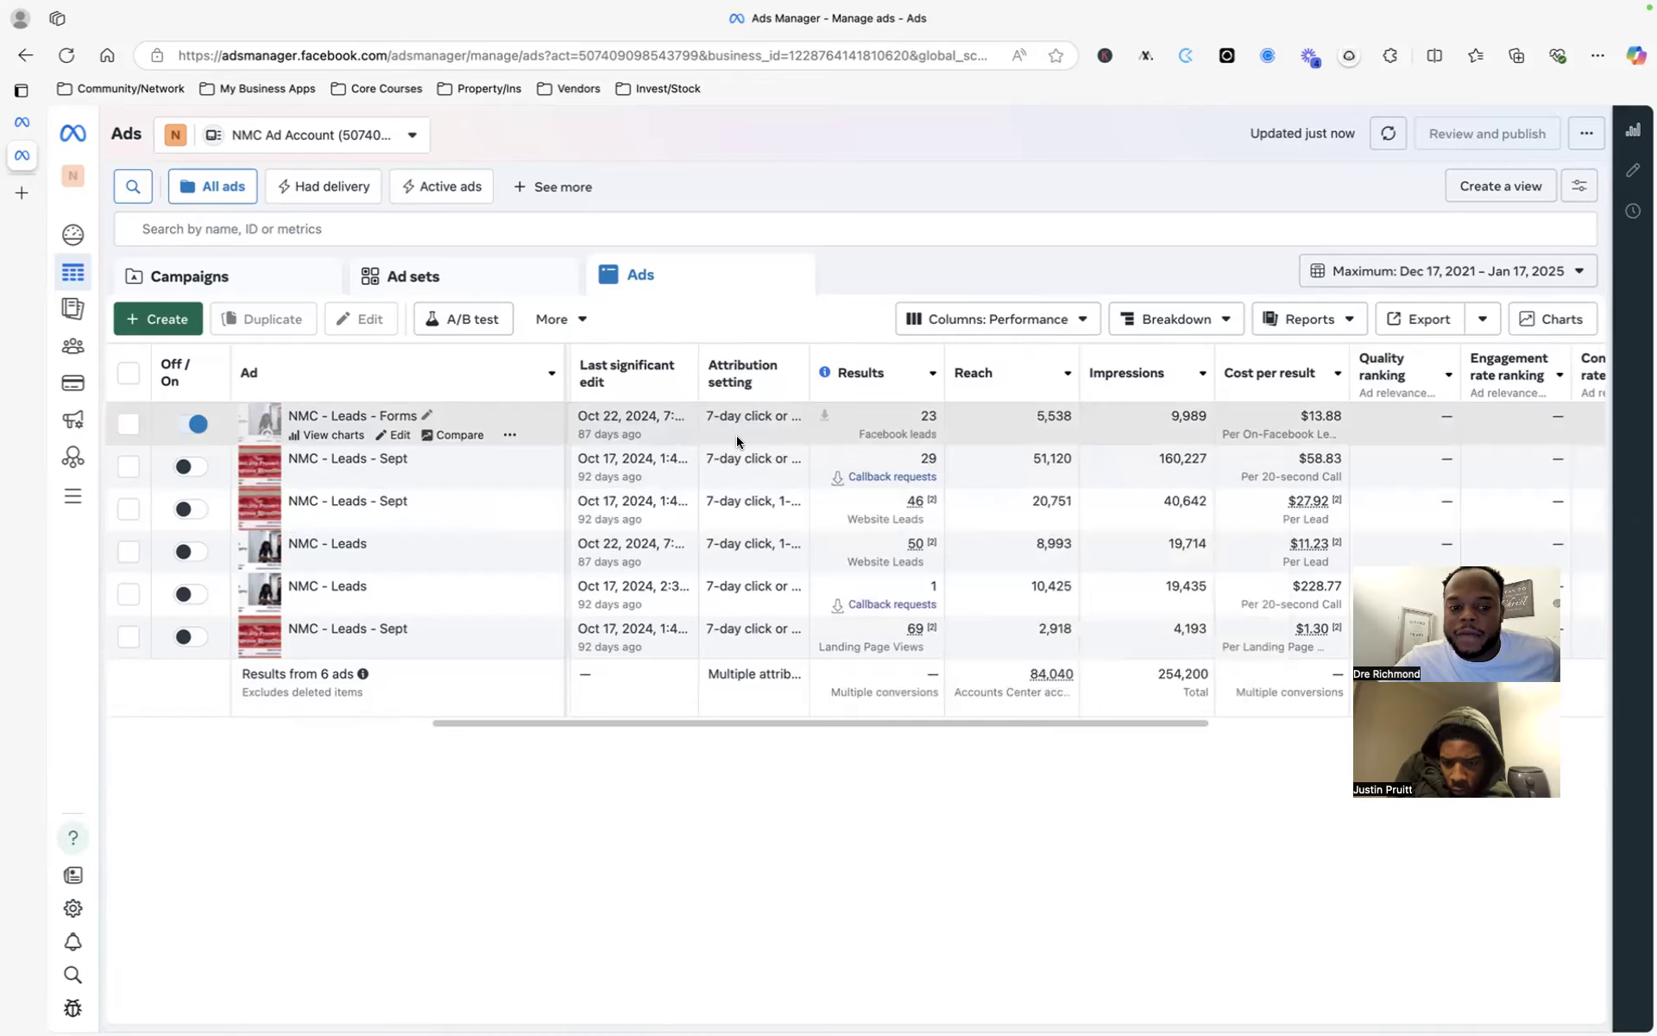
{"action": "scroll", "coordinate": [840, 418], "scroll_direction": "right", "scroll_amount": 1}
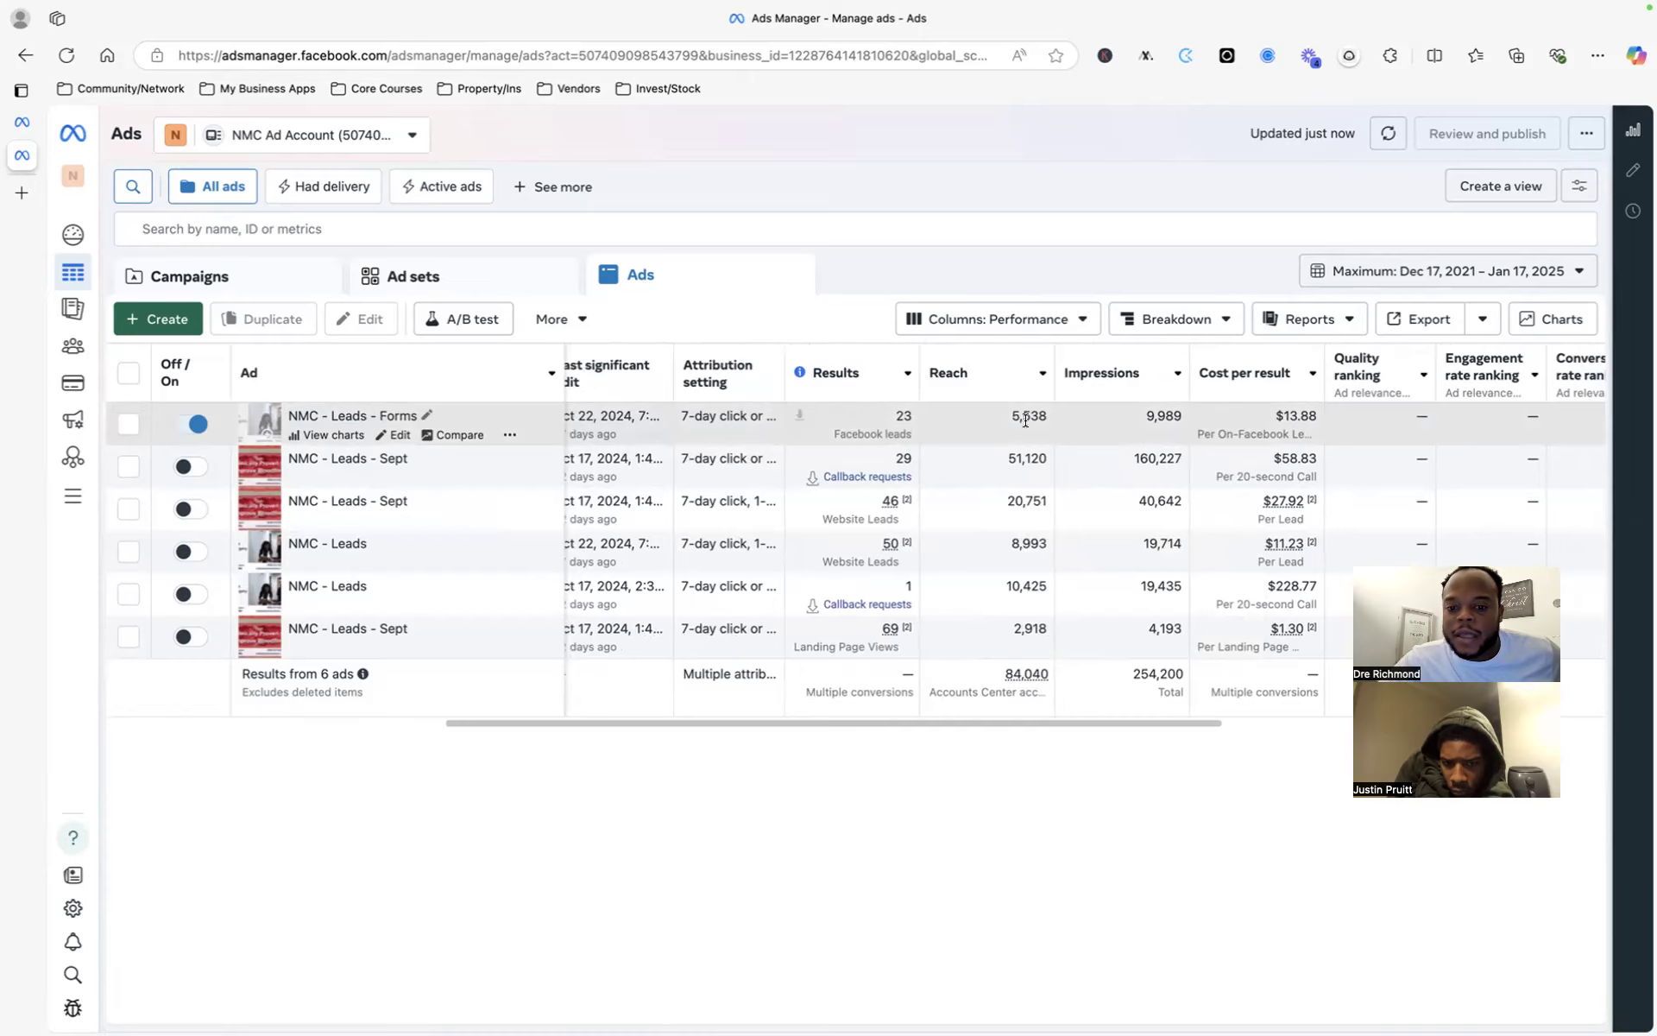
{"action": "scroll", "coordinate": [1168, 430], "scroll_direction": "right", "scroll_amount": 2}
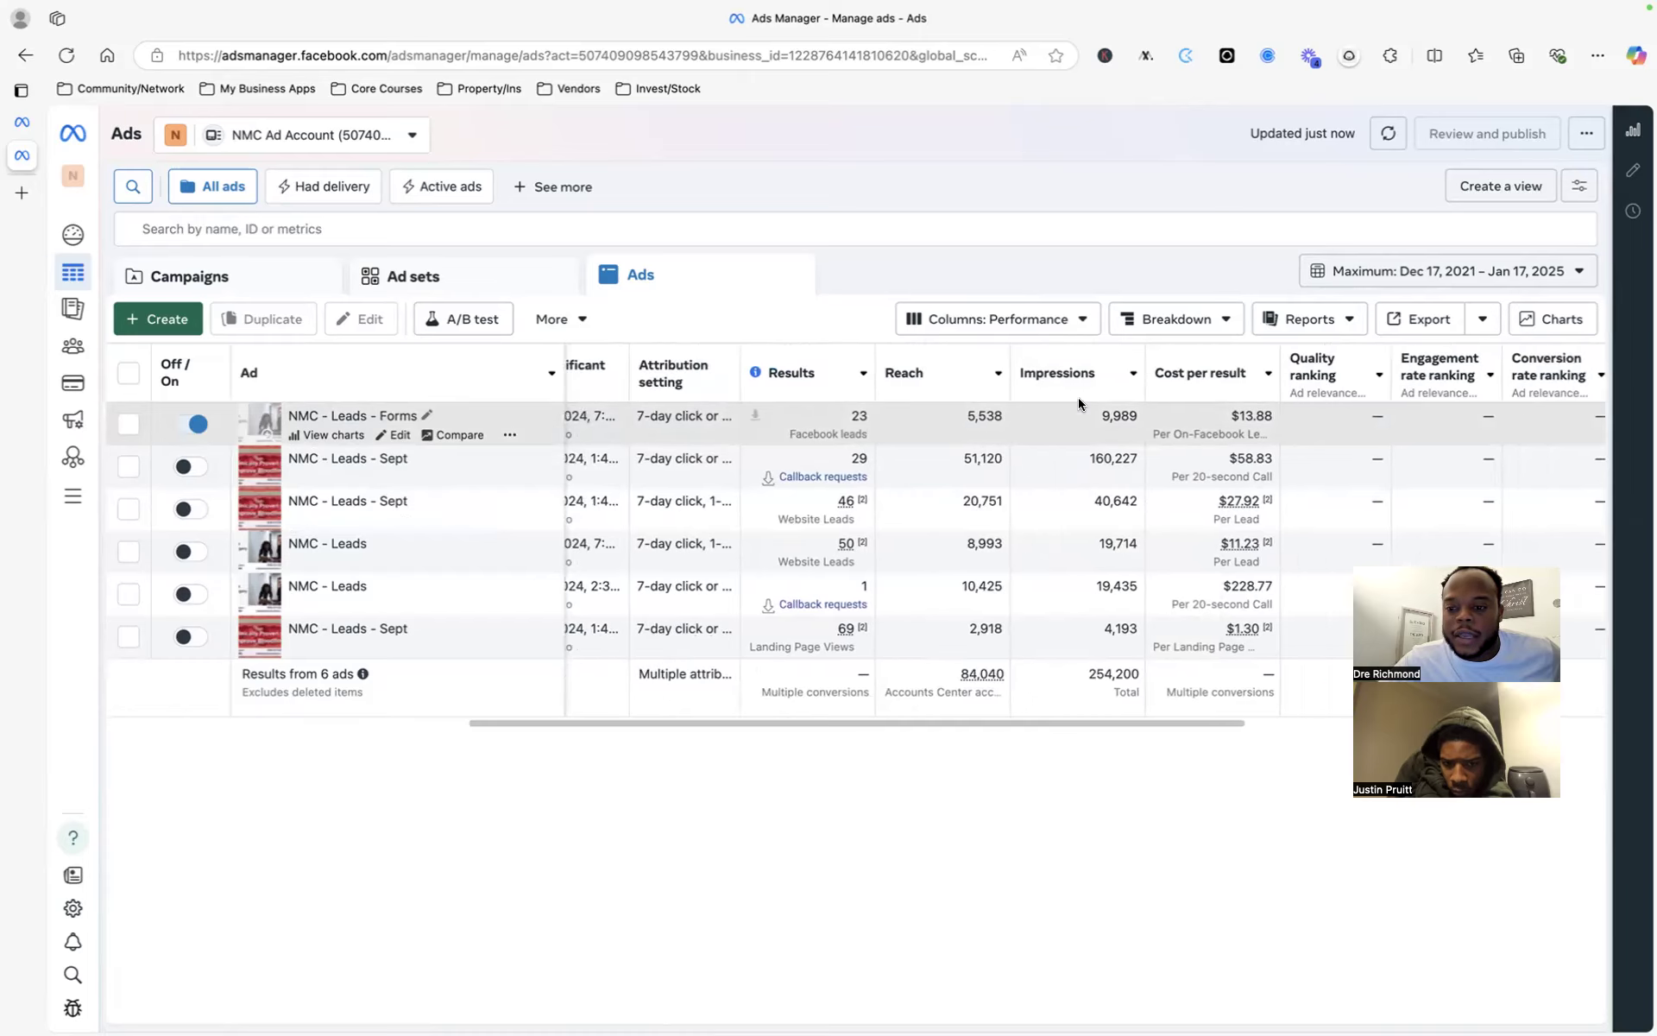
{"action": "scroll", "coordinate": [1135, 432], "scroll_direction": "right", "scroll_amount": 10}
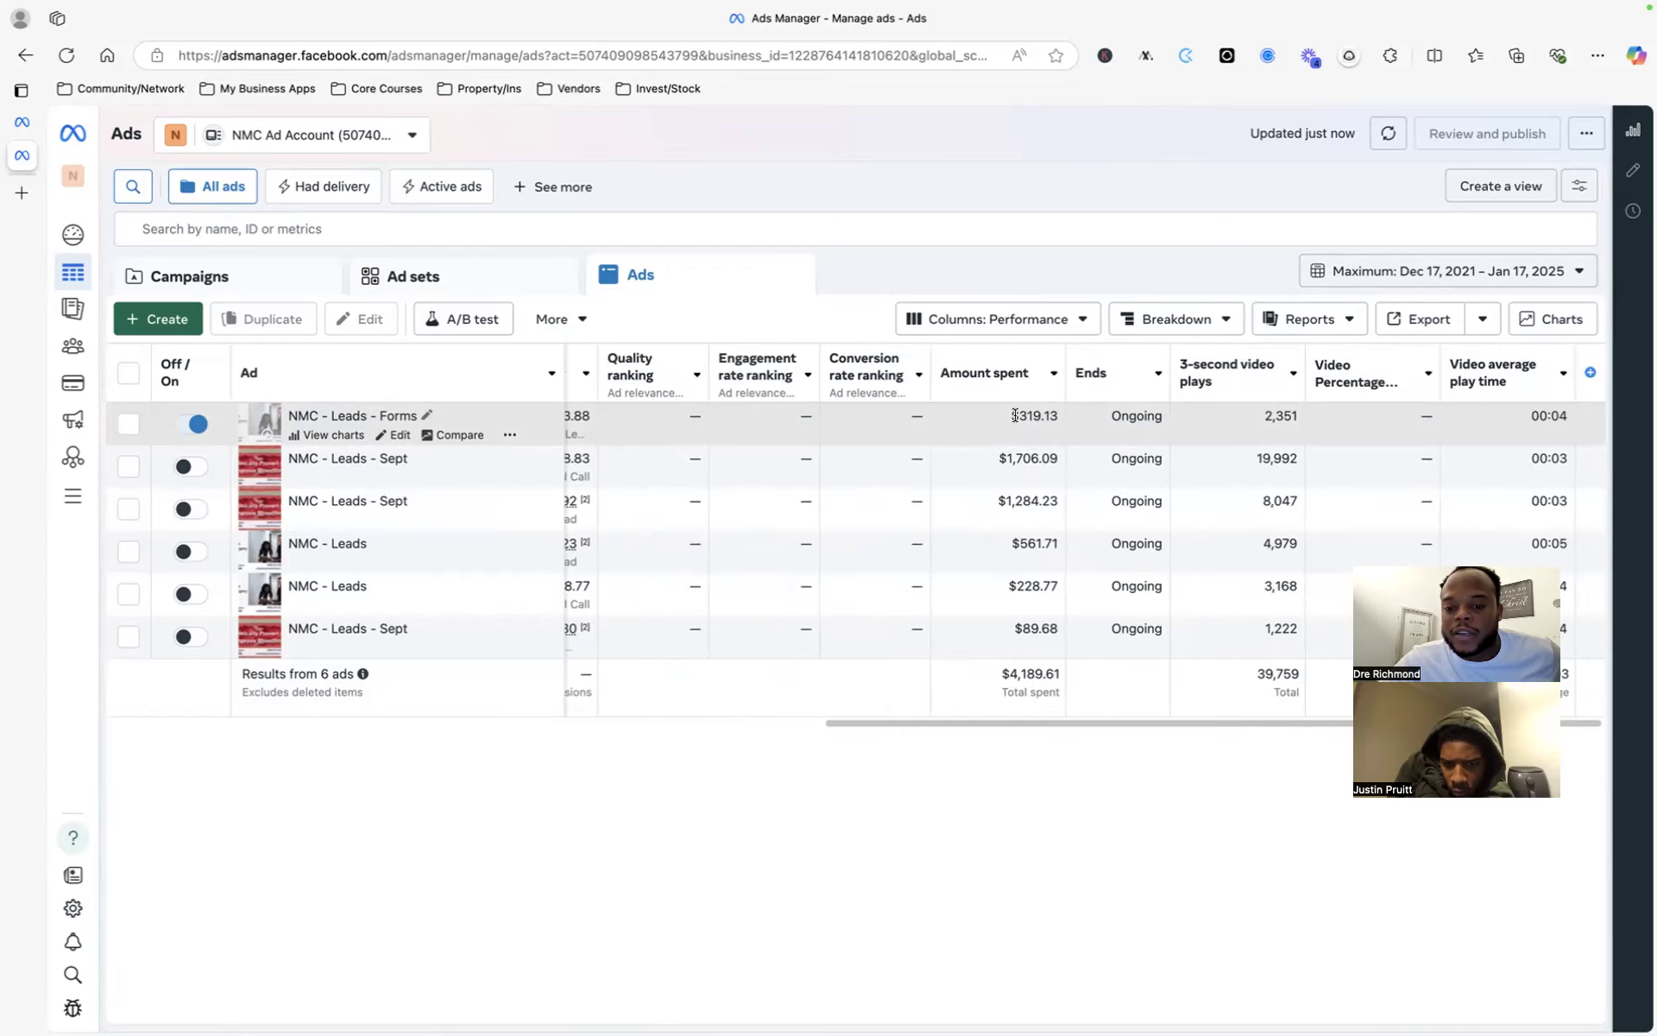
- Highlight the 319.13 amount spent value, review the columns, and open the Columns: Performance preset dropdown
{"action": "double_click", "coordinate": [1047, 415]}
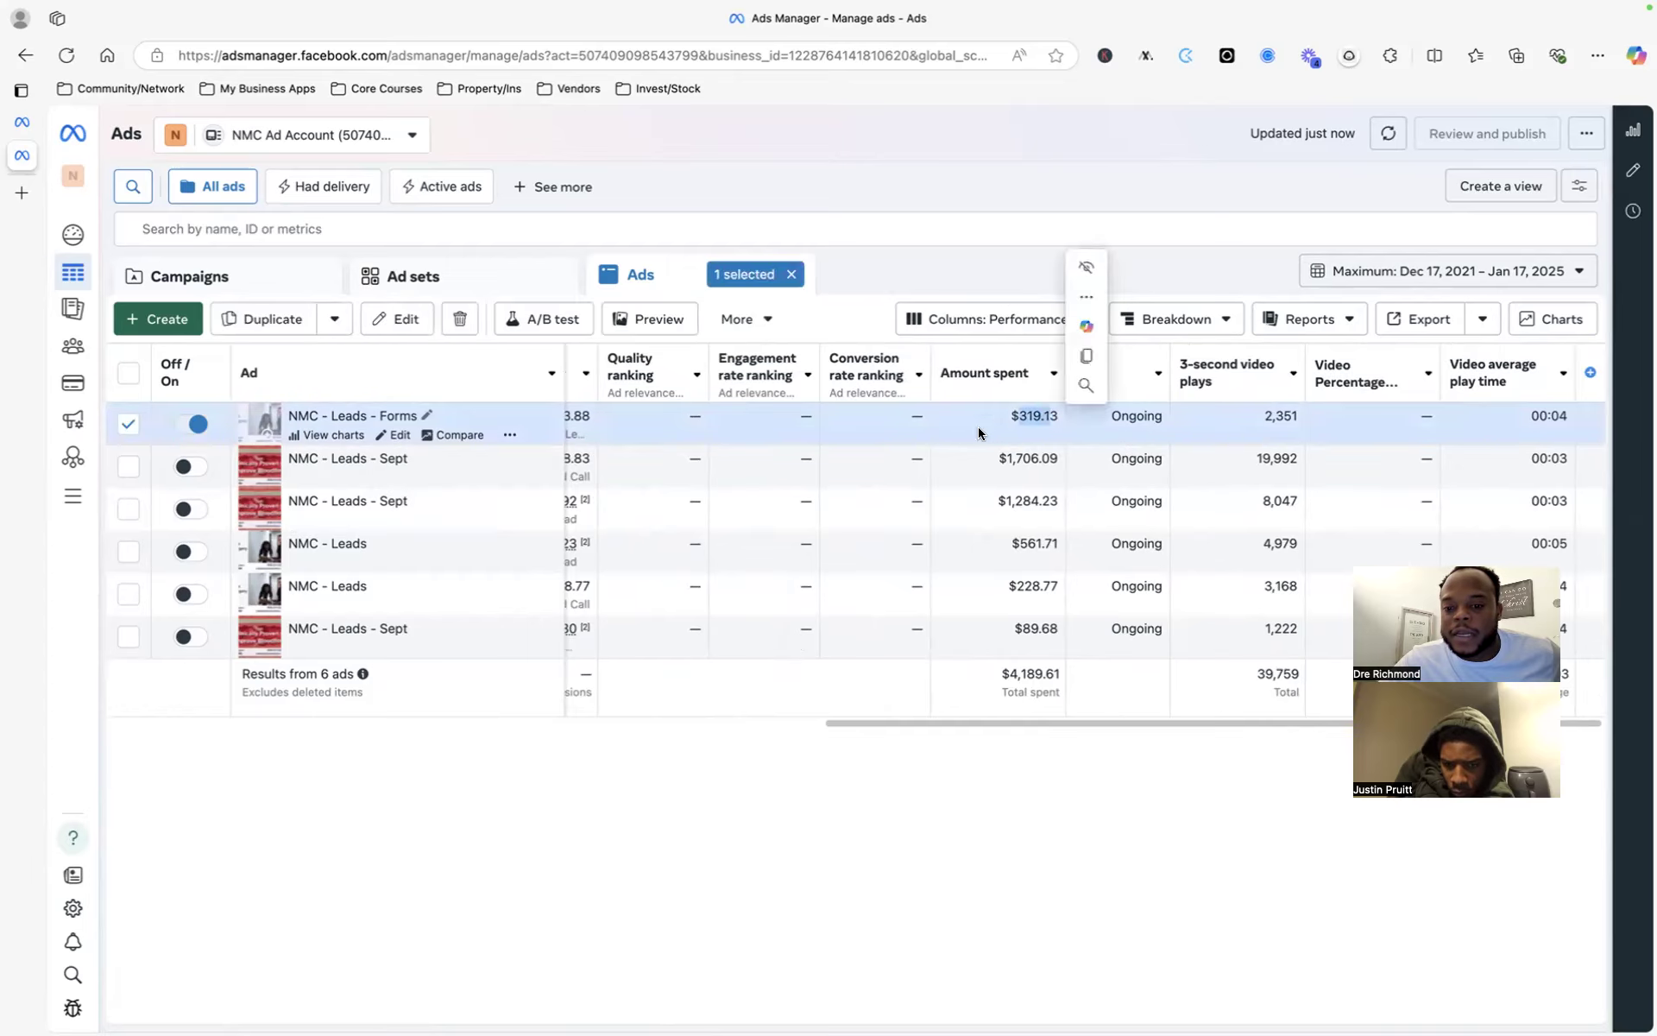
{"action": "scroll", "coordinate": [898, 510], "scroll_direction": "left", "scroll_amount": 5}
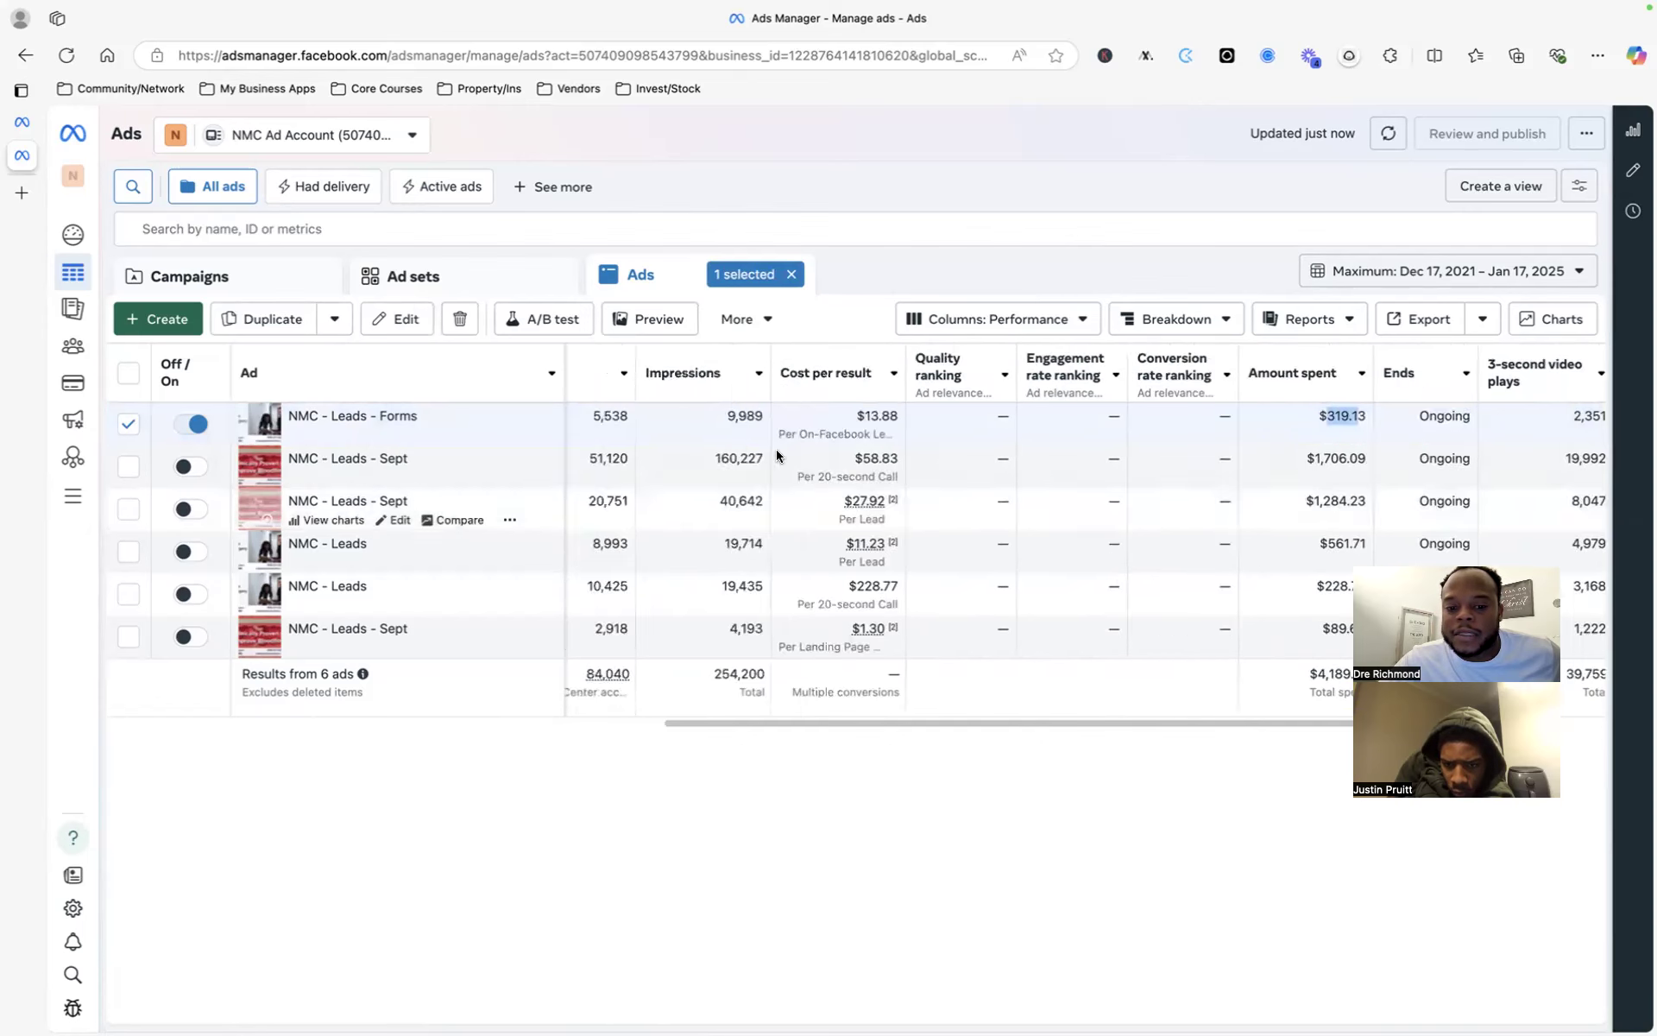
{"action": "scroll", "coordinate": [774, 449], "scroll_direction": "left", "scroll_amount": 5}
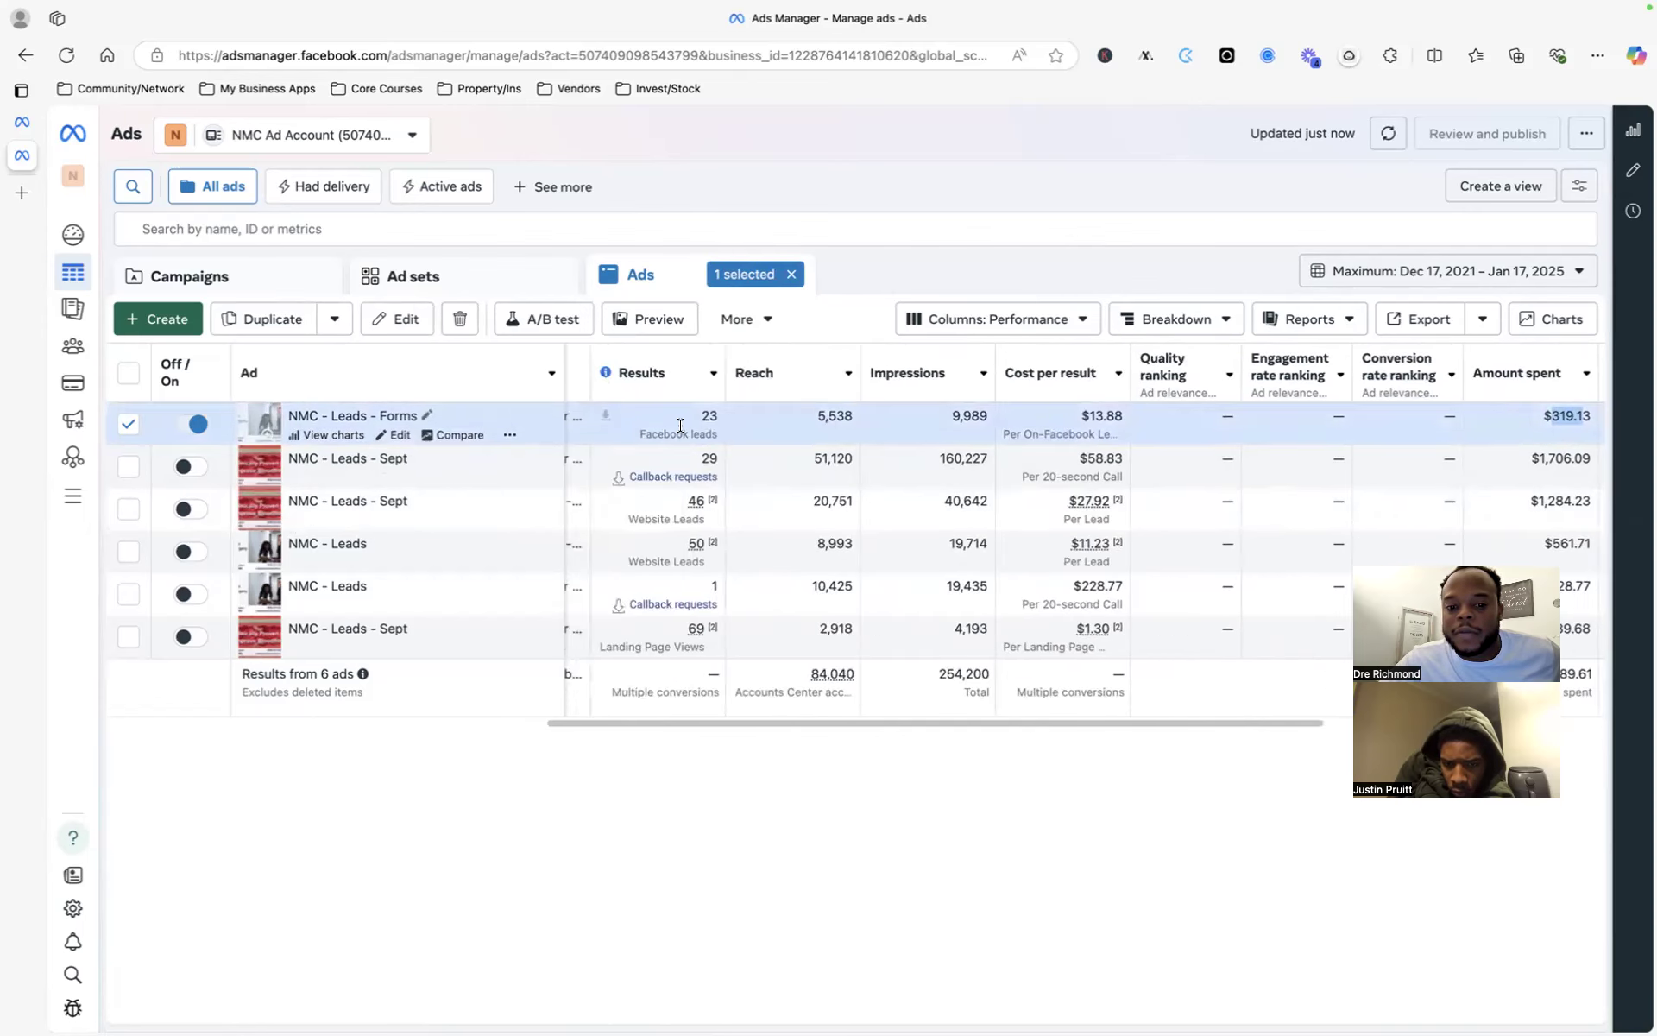
{"action": "scroll", "coordinate": [773, 430], "scroll_direction": "left", "scroll_amount": 2}
{"action": "scroll", "coordinate": [773, 430], "scroll_direction": "left", "scroll_amount": 2}
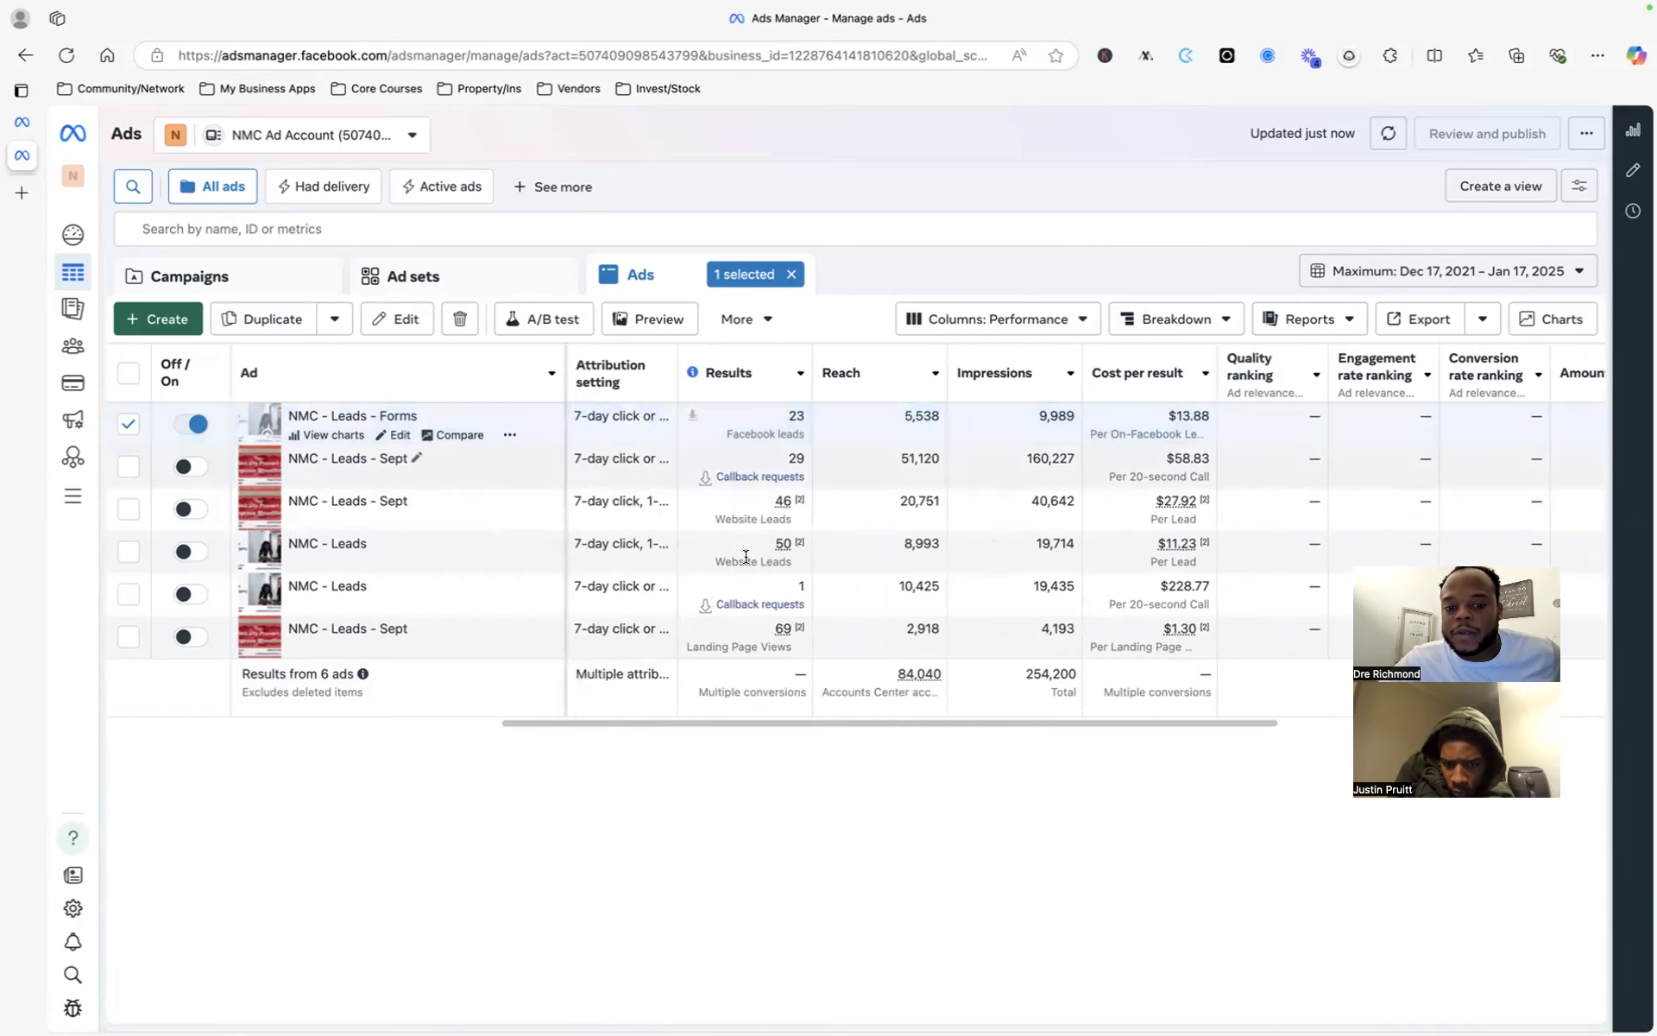
{"action": "mouse_move", "coordinate": [745, 557]}
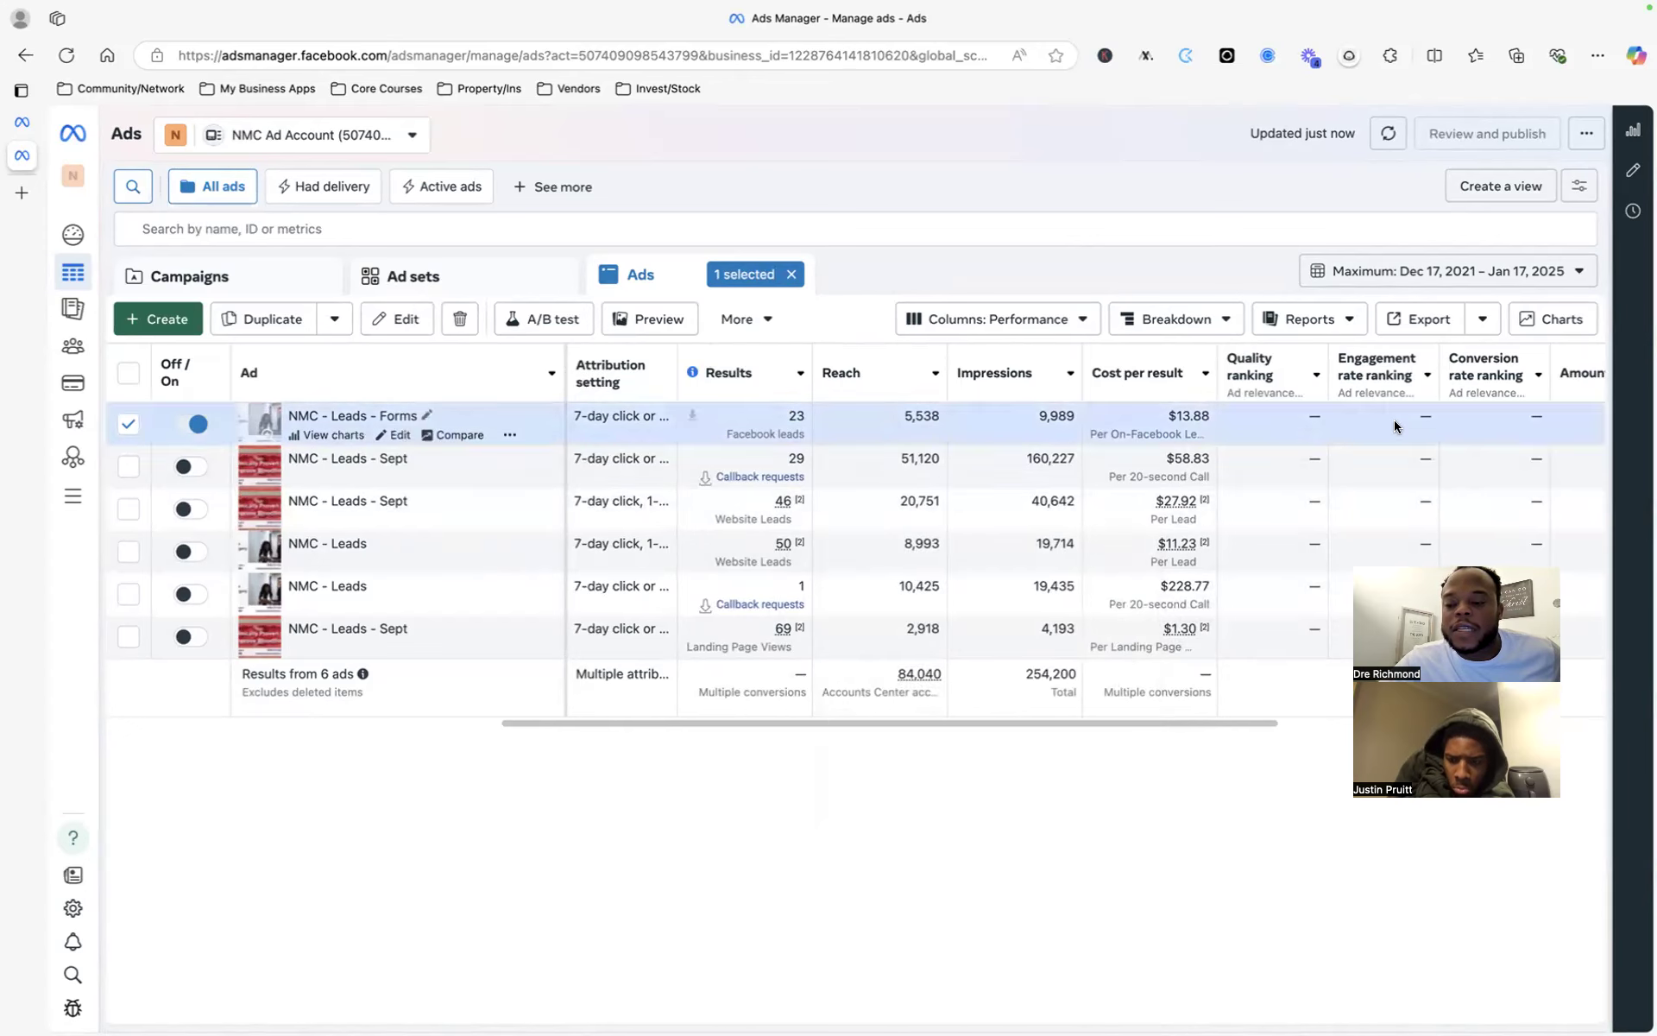
{"action": "scroll", "coordinate": [1396, 420], "scroll_direction": "right", "scroll_amount": 10}
{"action": "scroll", "coordinate": [1407, 406], "scroll_direction": "right", "scroll_amount": 5}
{"action": "mouse_move", "coordinate": [1434, 375]}
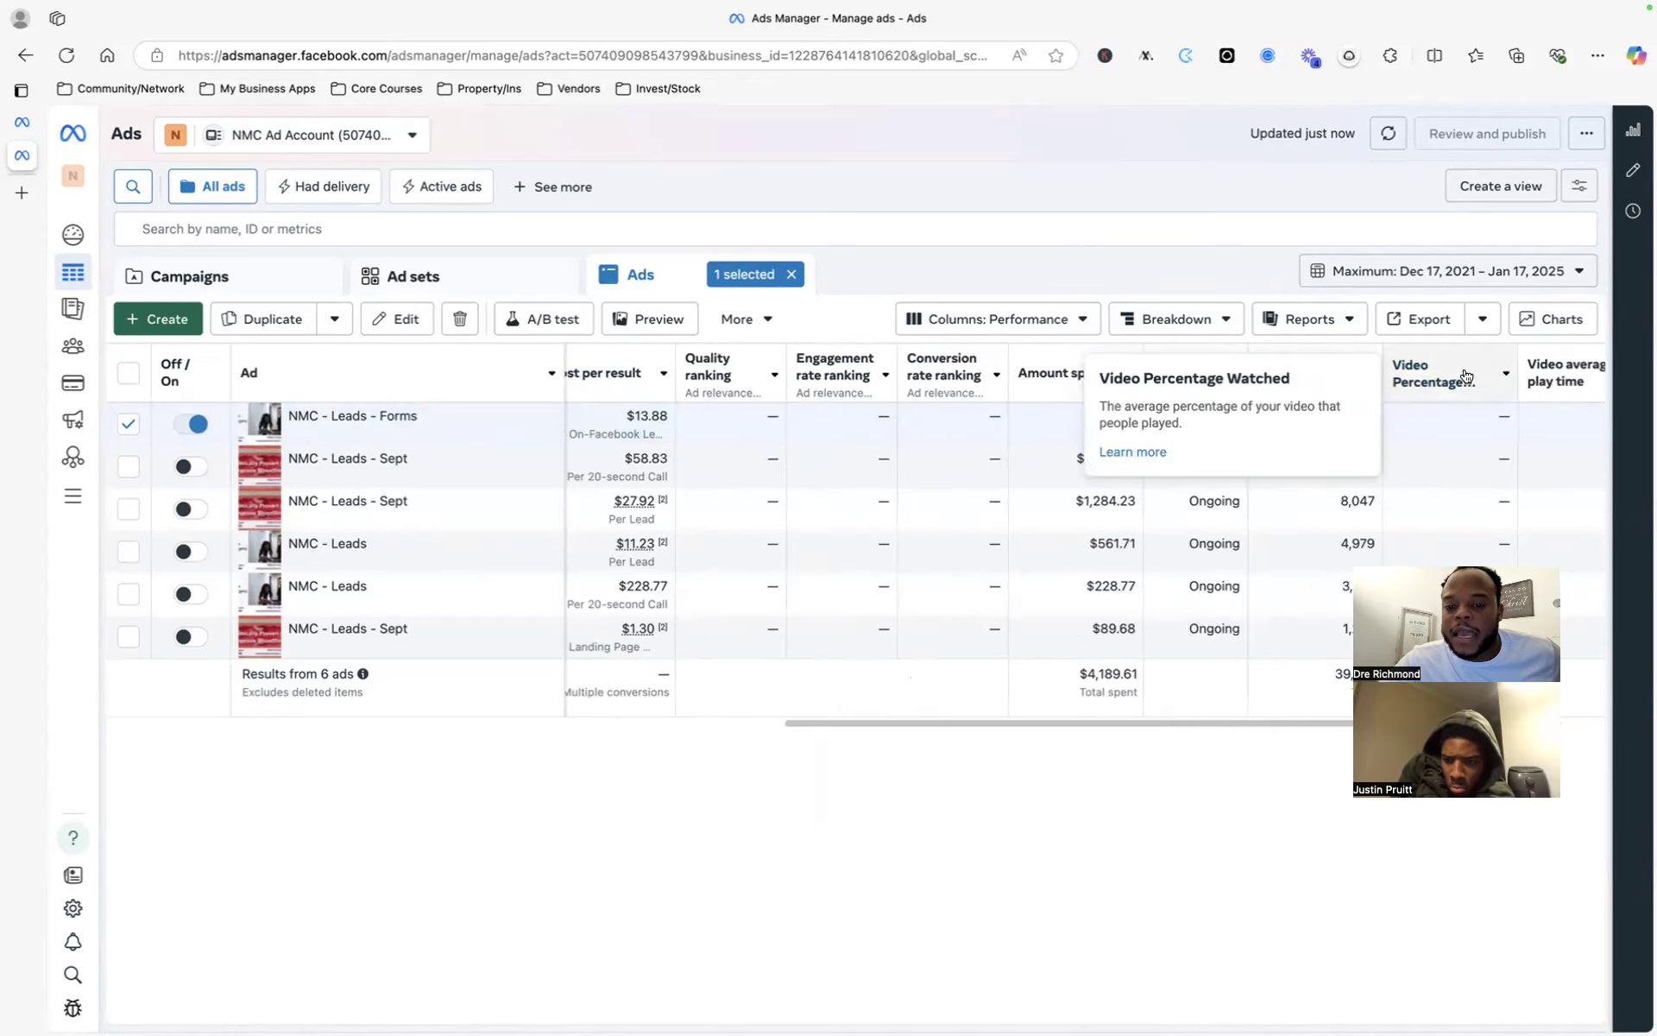
{"action": "left_click", "coordinate": [1075, 321]}
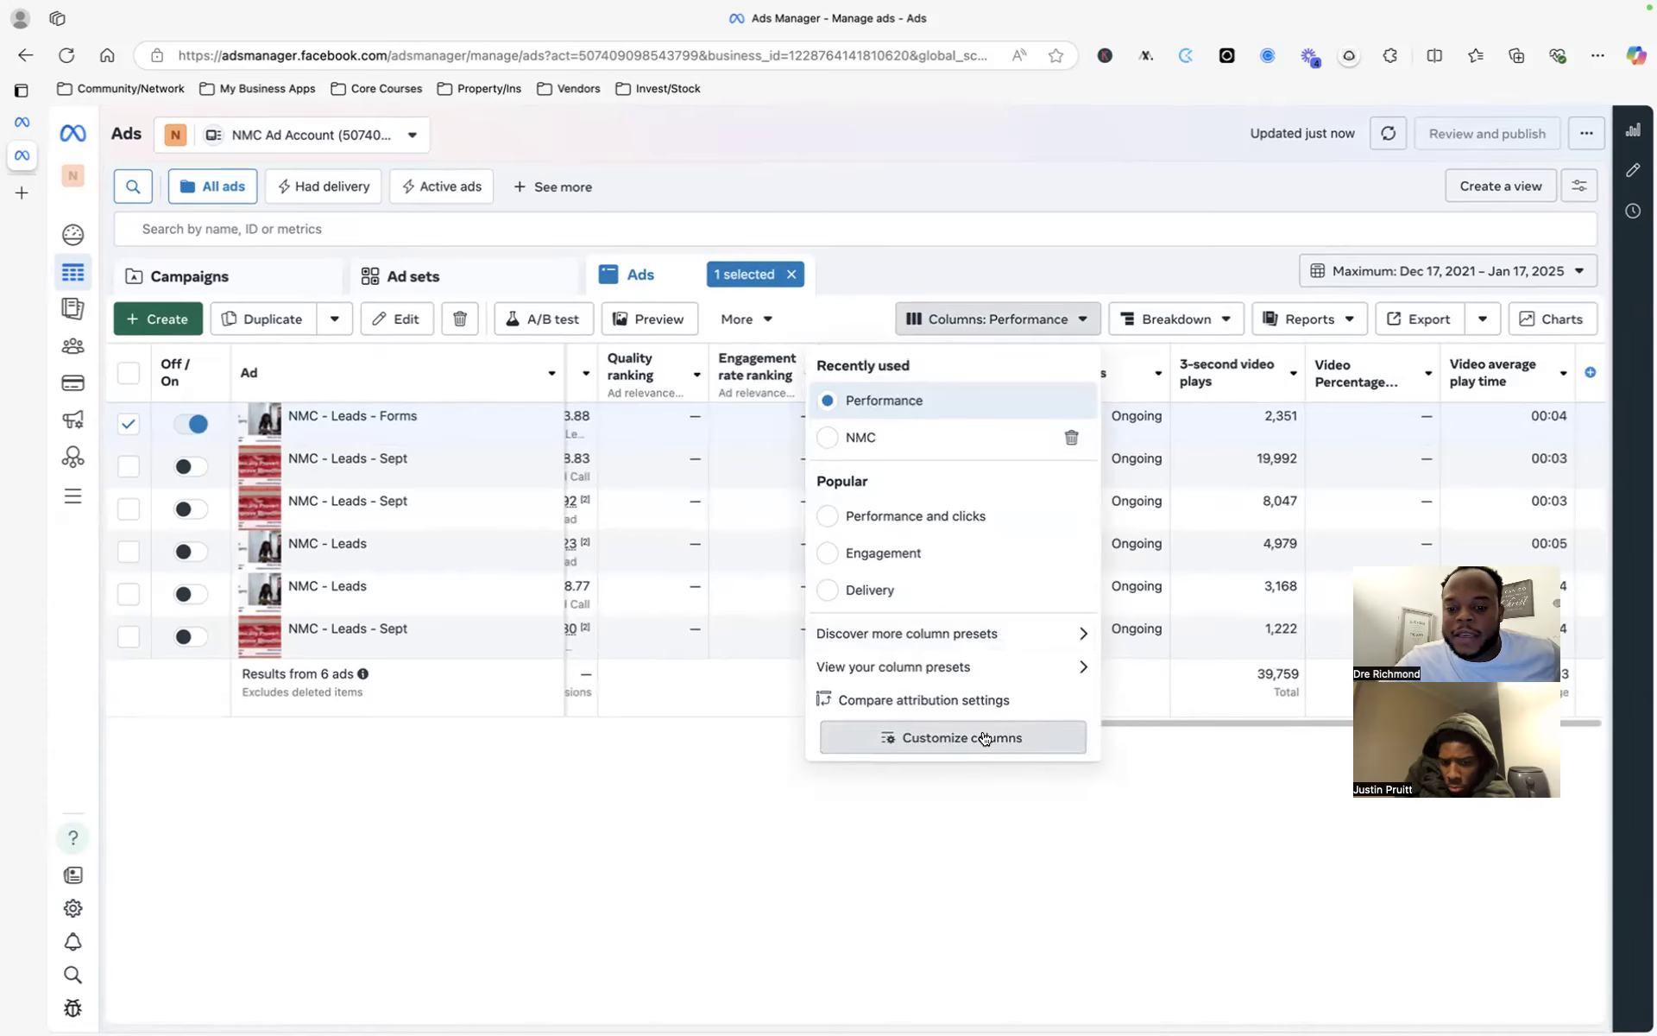
{"action": "left_click", "coordinate": [985, 738]}
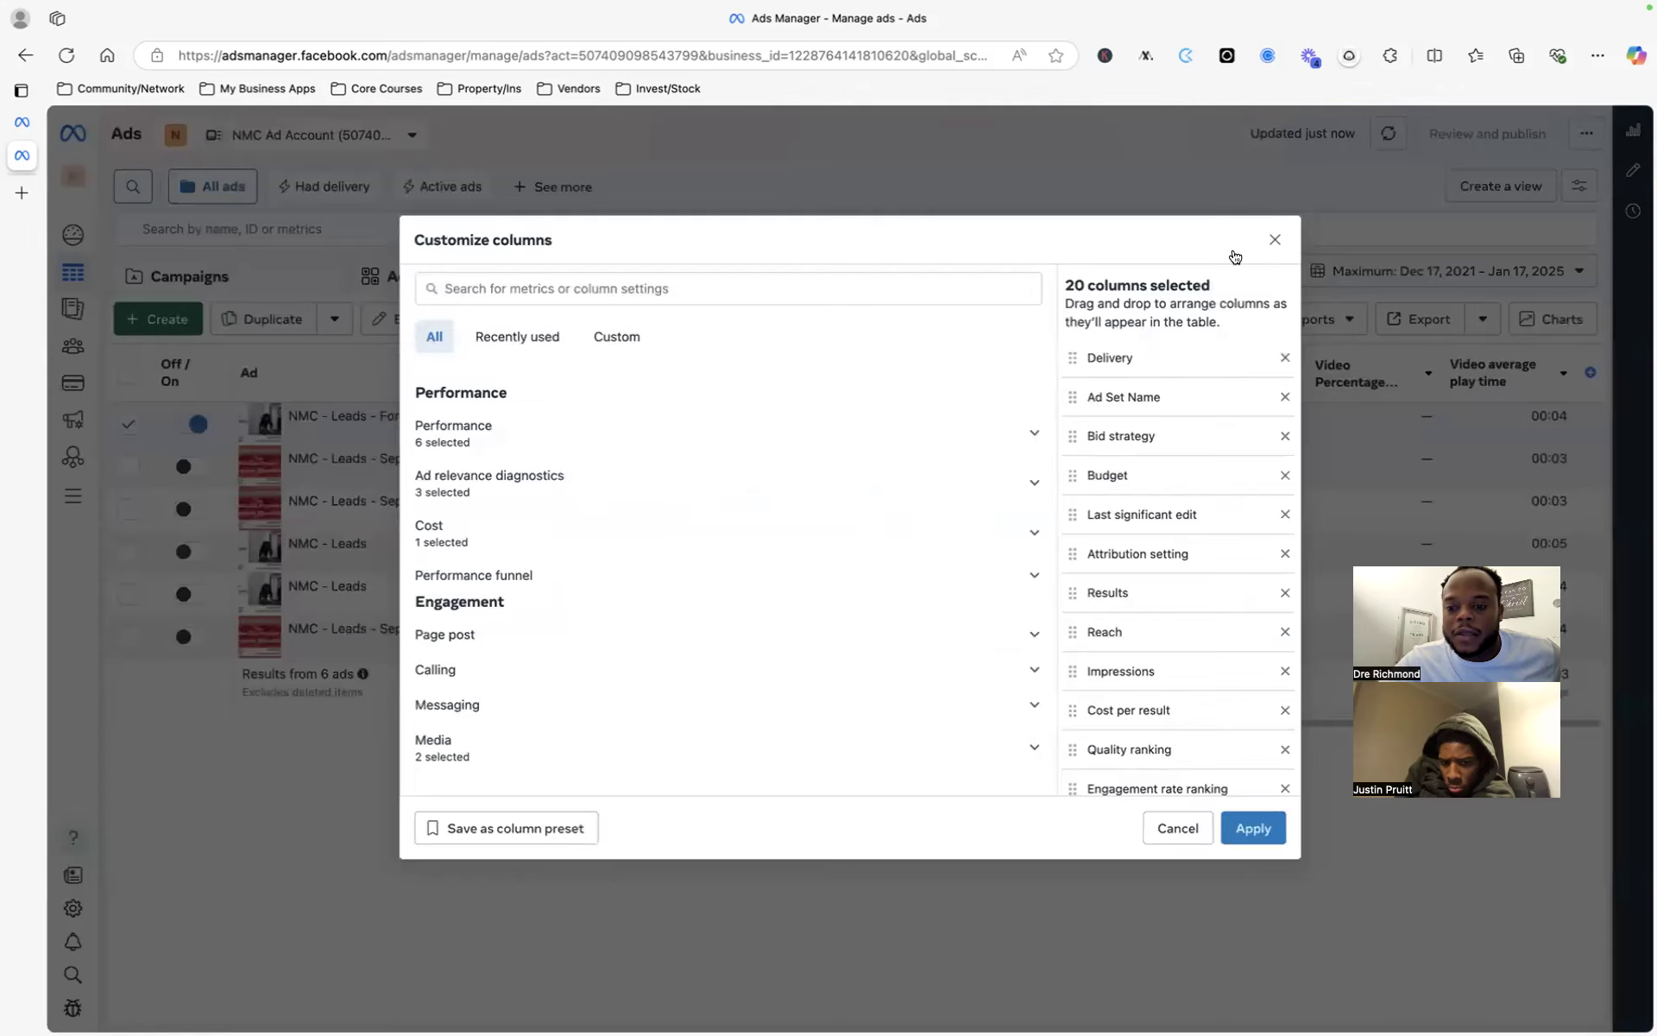
{"action": "left_click", "coordinate": [1277, 241]}
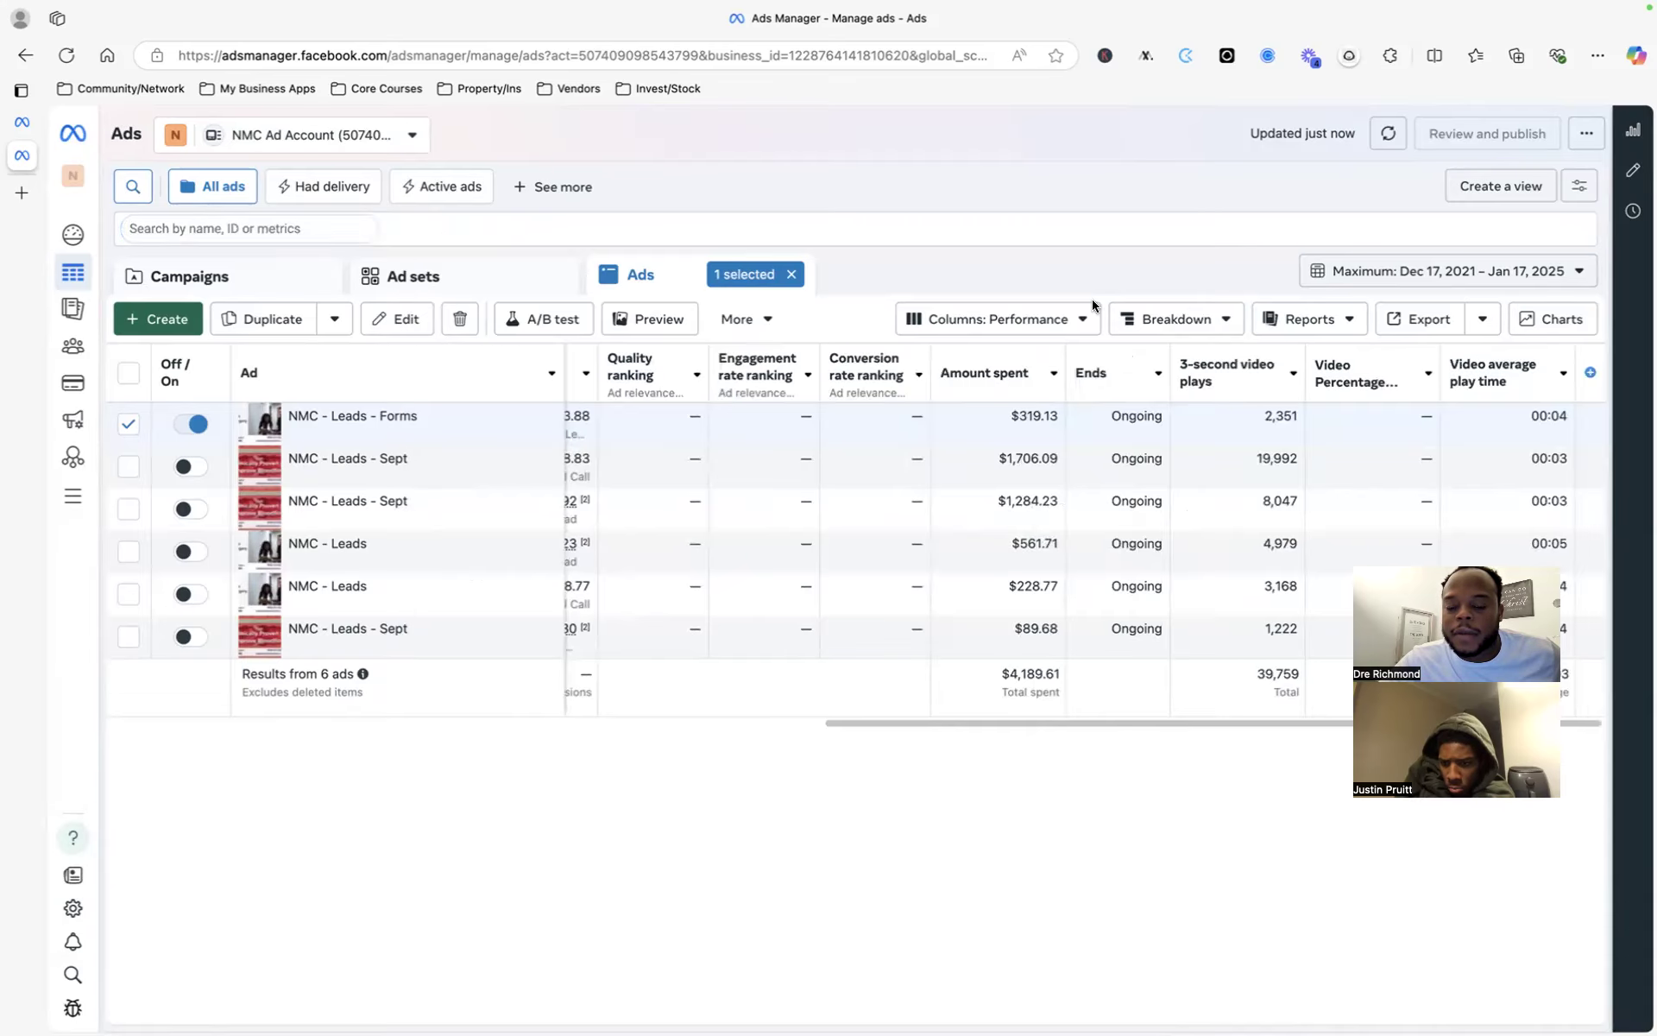
{"action": "left_click", "coordinate": [1073, 316]}
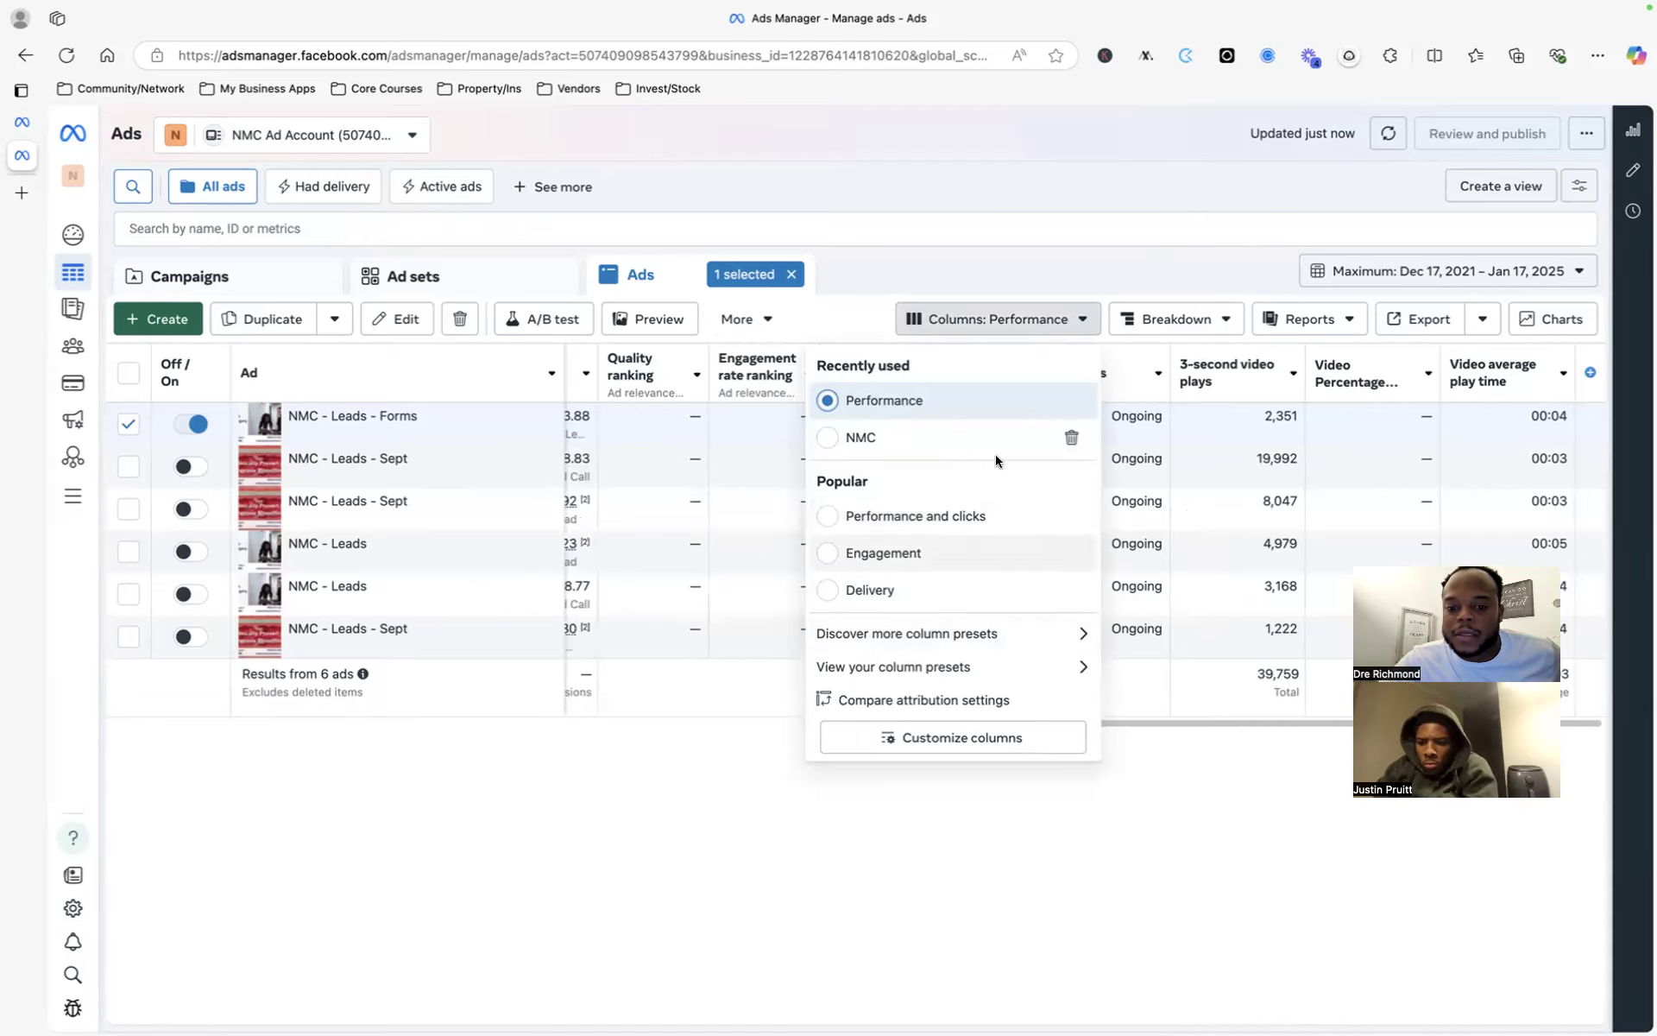
{"action": "left_click", "coordinate": [1067, 320]}
{"action": "left_click", "coordinate": [999, 330]}
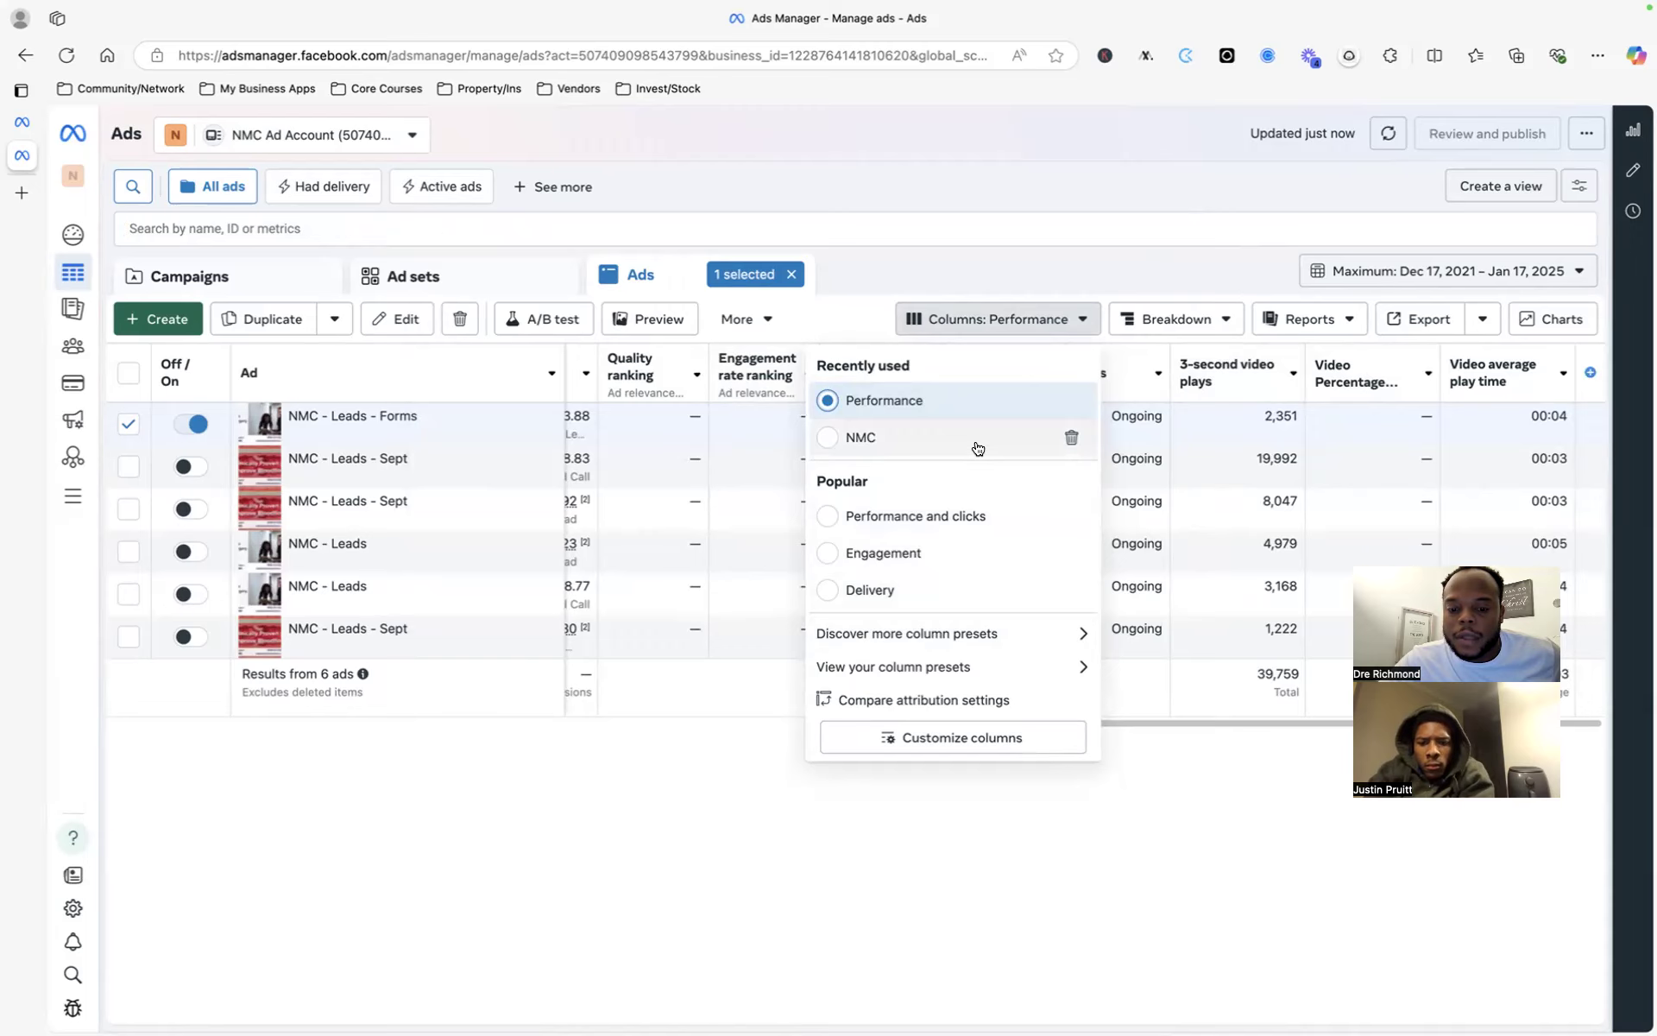
{"action": "left_click", "coordinate": [983, 739]}
{"action": "scroll", "coordinate": [1112, 420], "scroll_direction": "down", "scroll_amount": 3}
{"action": "scroll", "coordinate": [1091, 389], "scroll_direction": "up", "scroll_amount": 3}
{"action": "mouse_move", "coordinate": [1075, 396]}
{"action": "left_mouse_down"}
{"action": "mouse_move", "coordinate": [1068, 368]}
{"action": "mouse_move", "coordinate": [1070, 399]}
{"action": "left_mouse_up"}
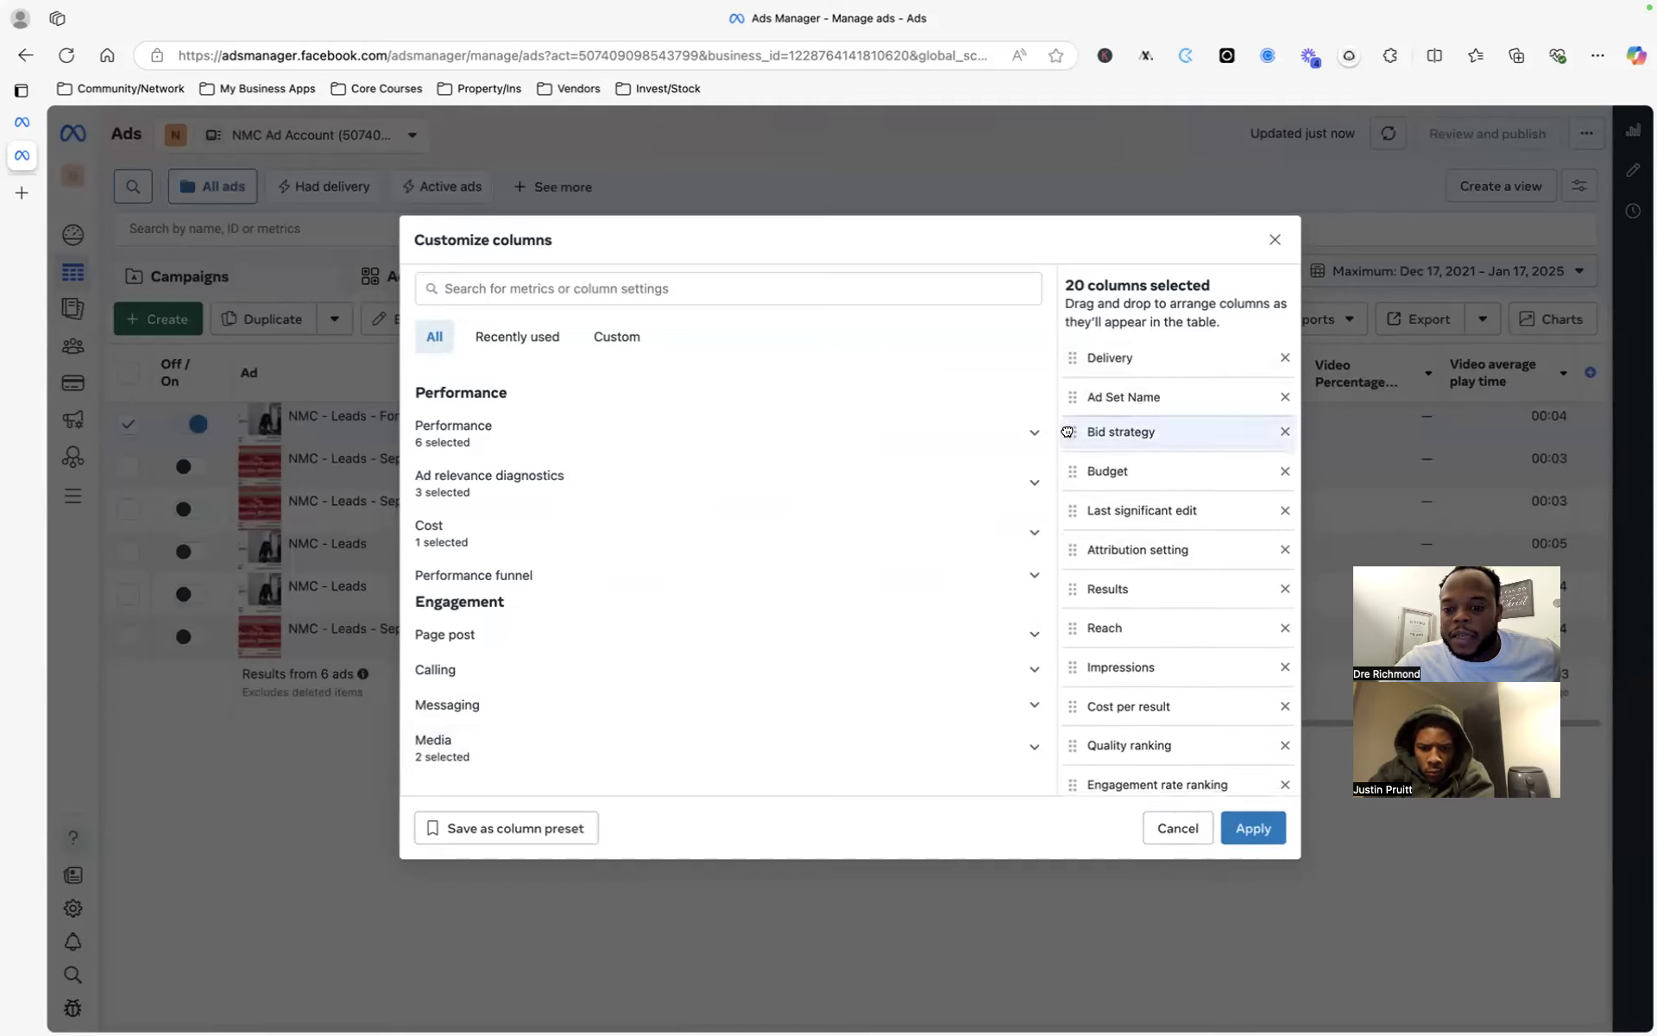
{"action": "left_click_drag", "start_coordinate": [1069, 471], "coordinate": [1068, 476]}
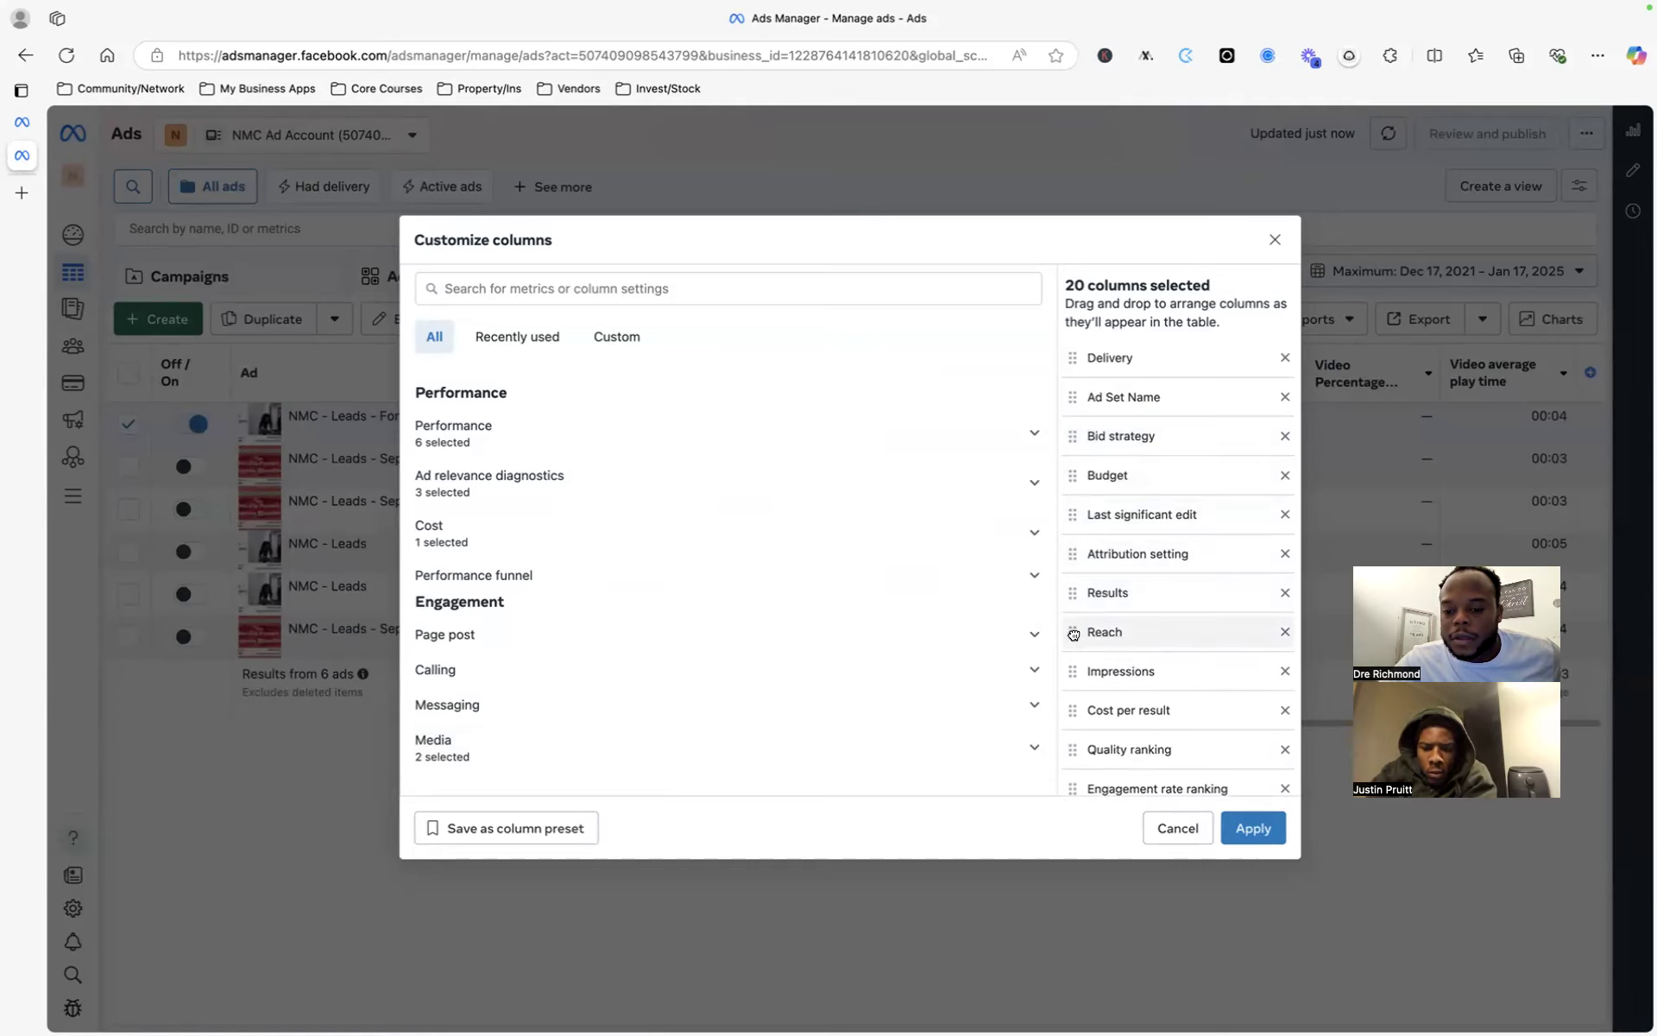
{"action": "scroll", "coordinate": [1069, 633], "scroll_direction": "down", "scroll_amount": 3}
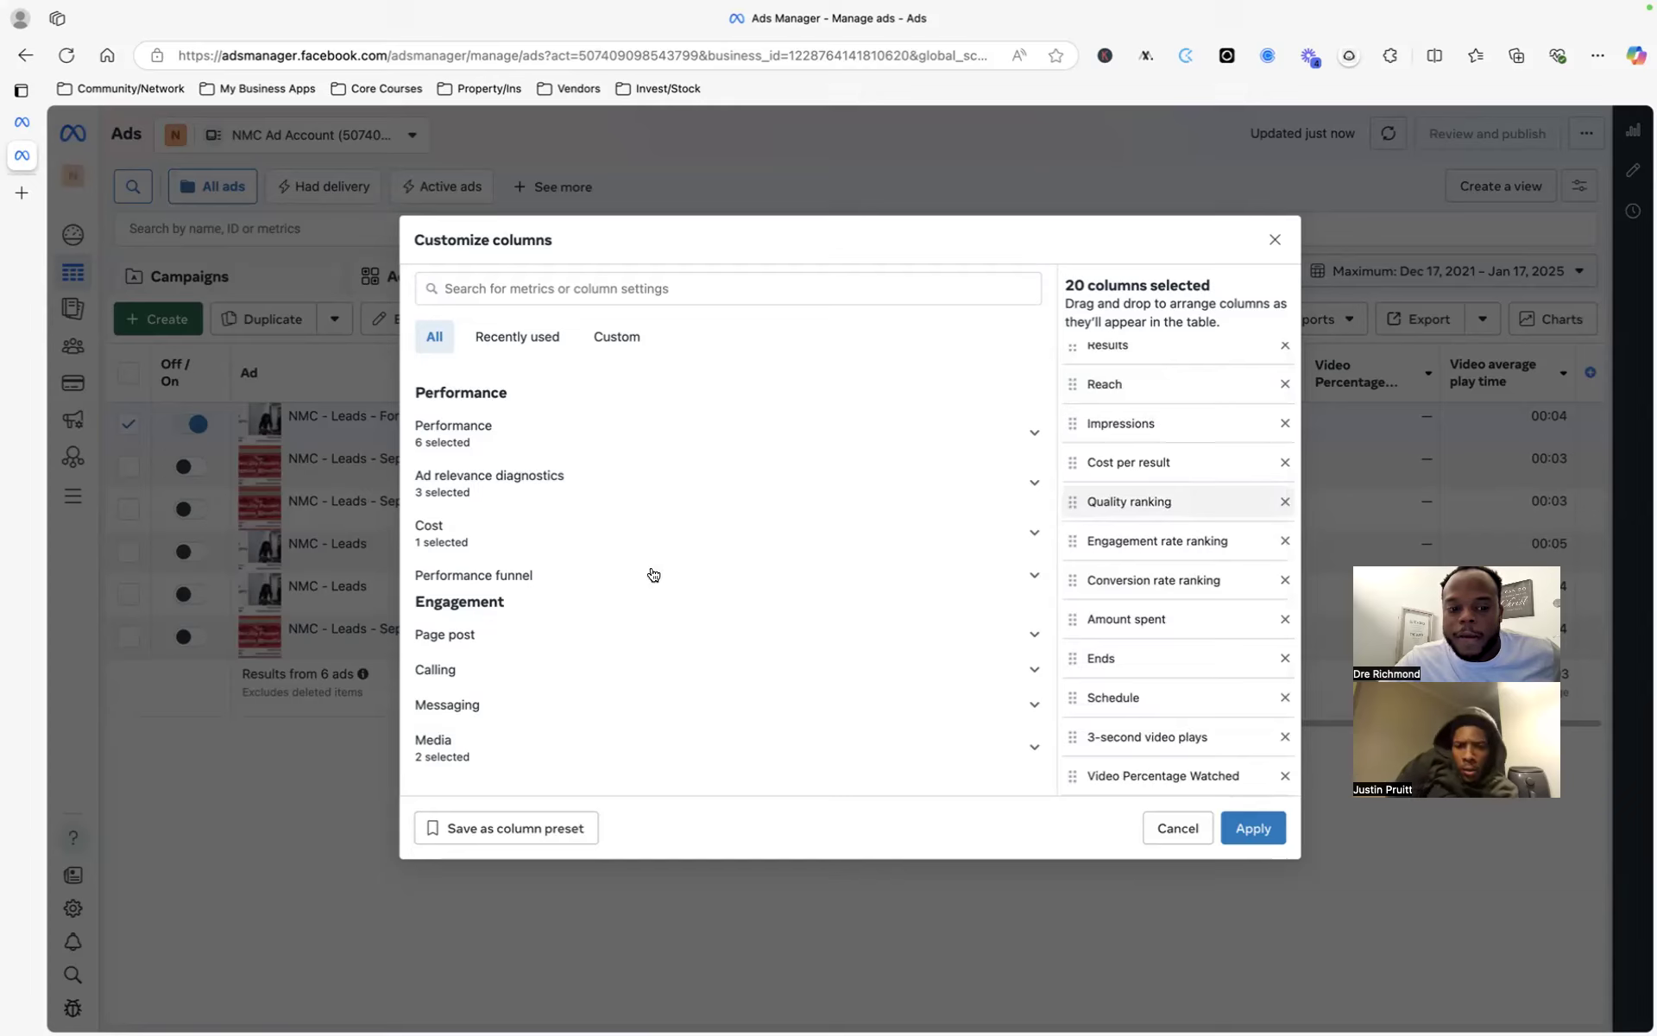
{"action": "scroll", "coordinate": [1130, 690], "scroll_direction": "down", "scroll_amount": 1}
{"action": "scroll", "coordinate": [634, 649], "scroll_direction": "down", "scroll_amount": 5}
{"action": "scroll", "coordinate": [614, 540], "scroll_direction": "up", "scroll_amount": 3}
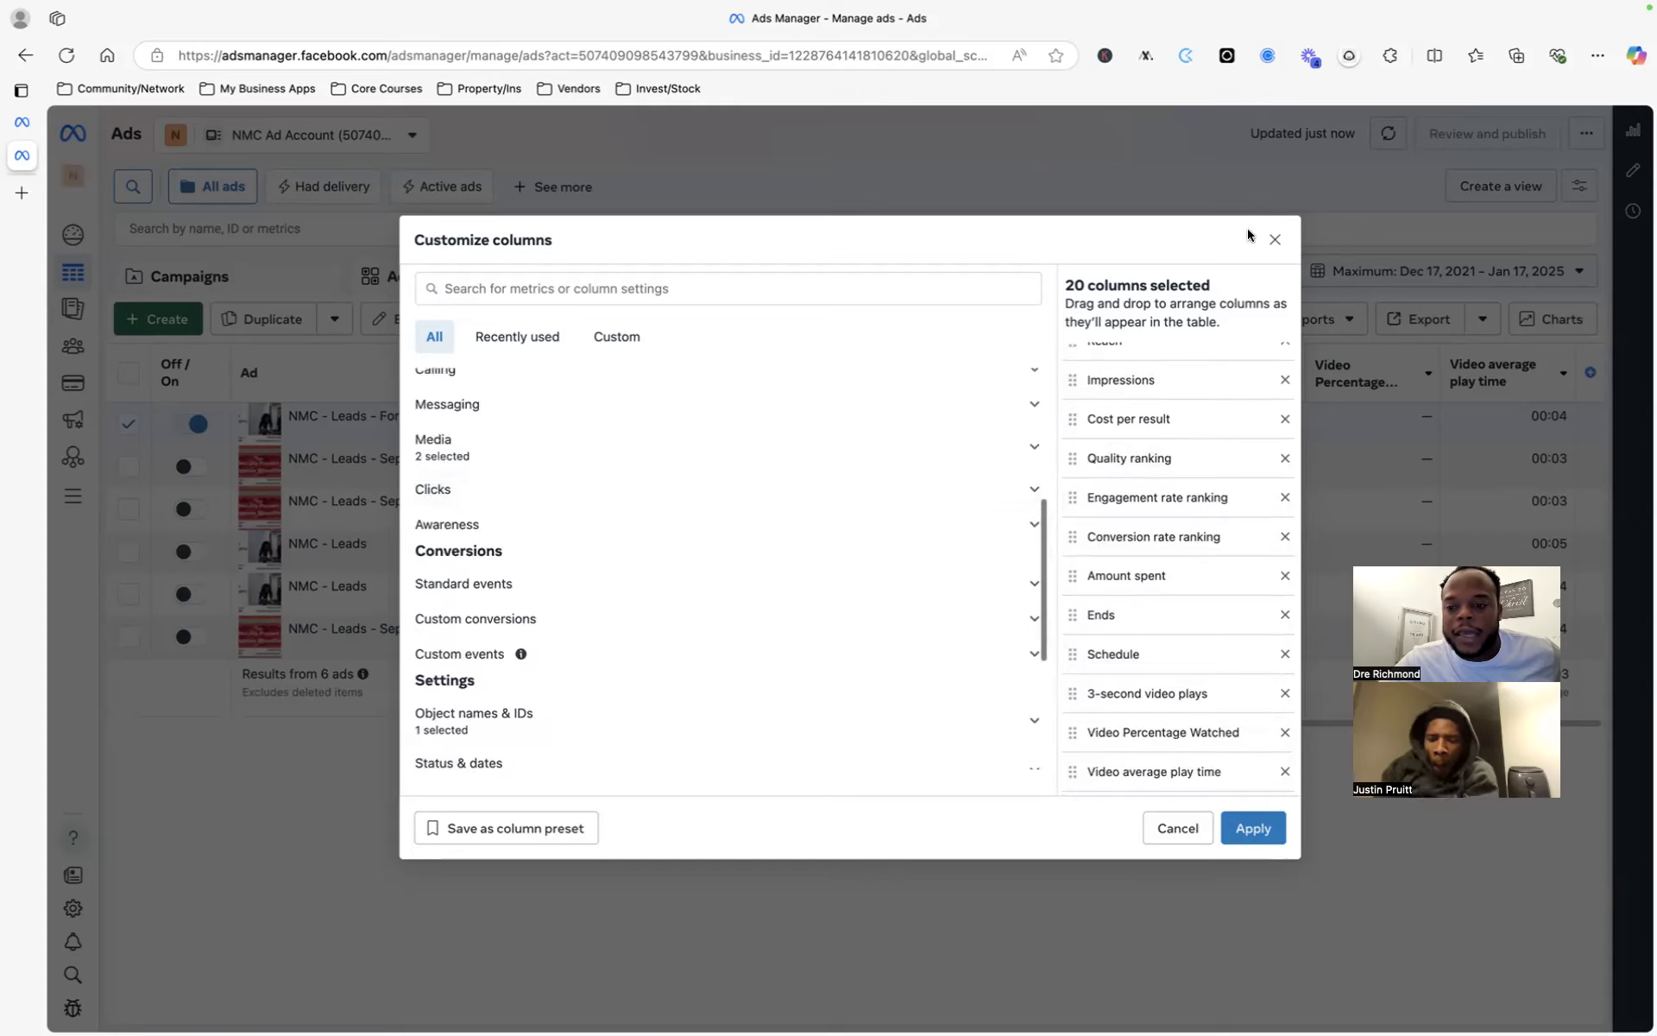
{"action": "left_click", "coordinate": [1275, 239]}
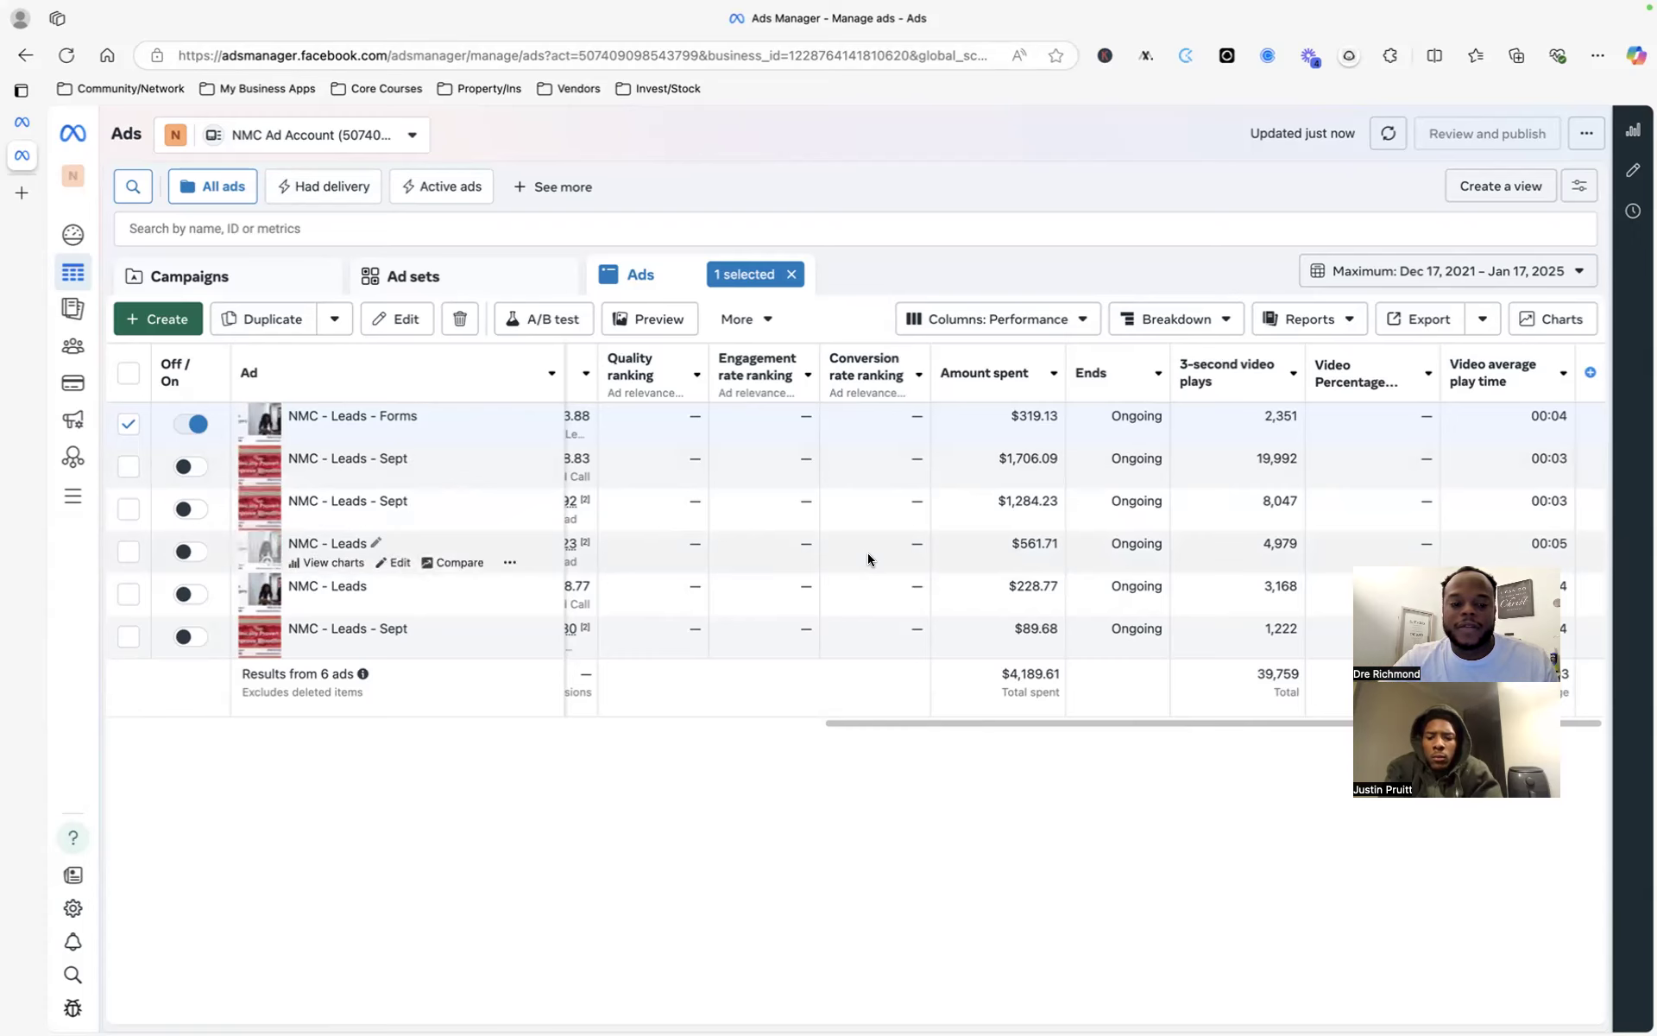
{"action": "scroll", "coordinate": [868, 553], "scroll_direction": "left", "scroll_amount": 10}
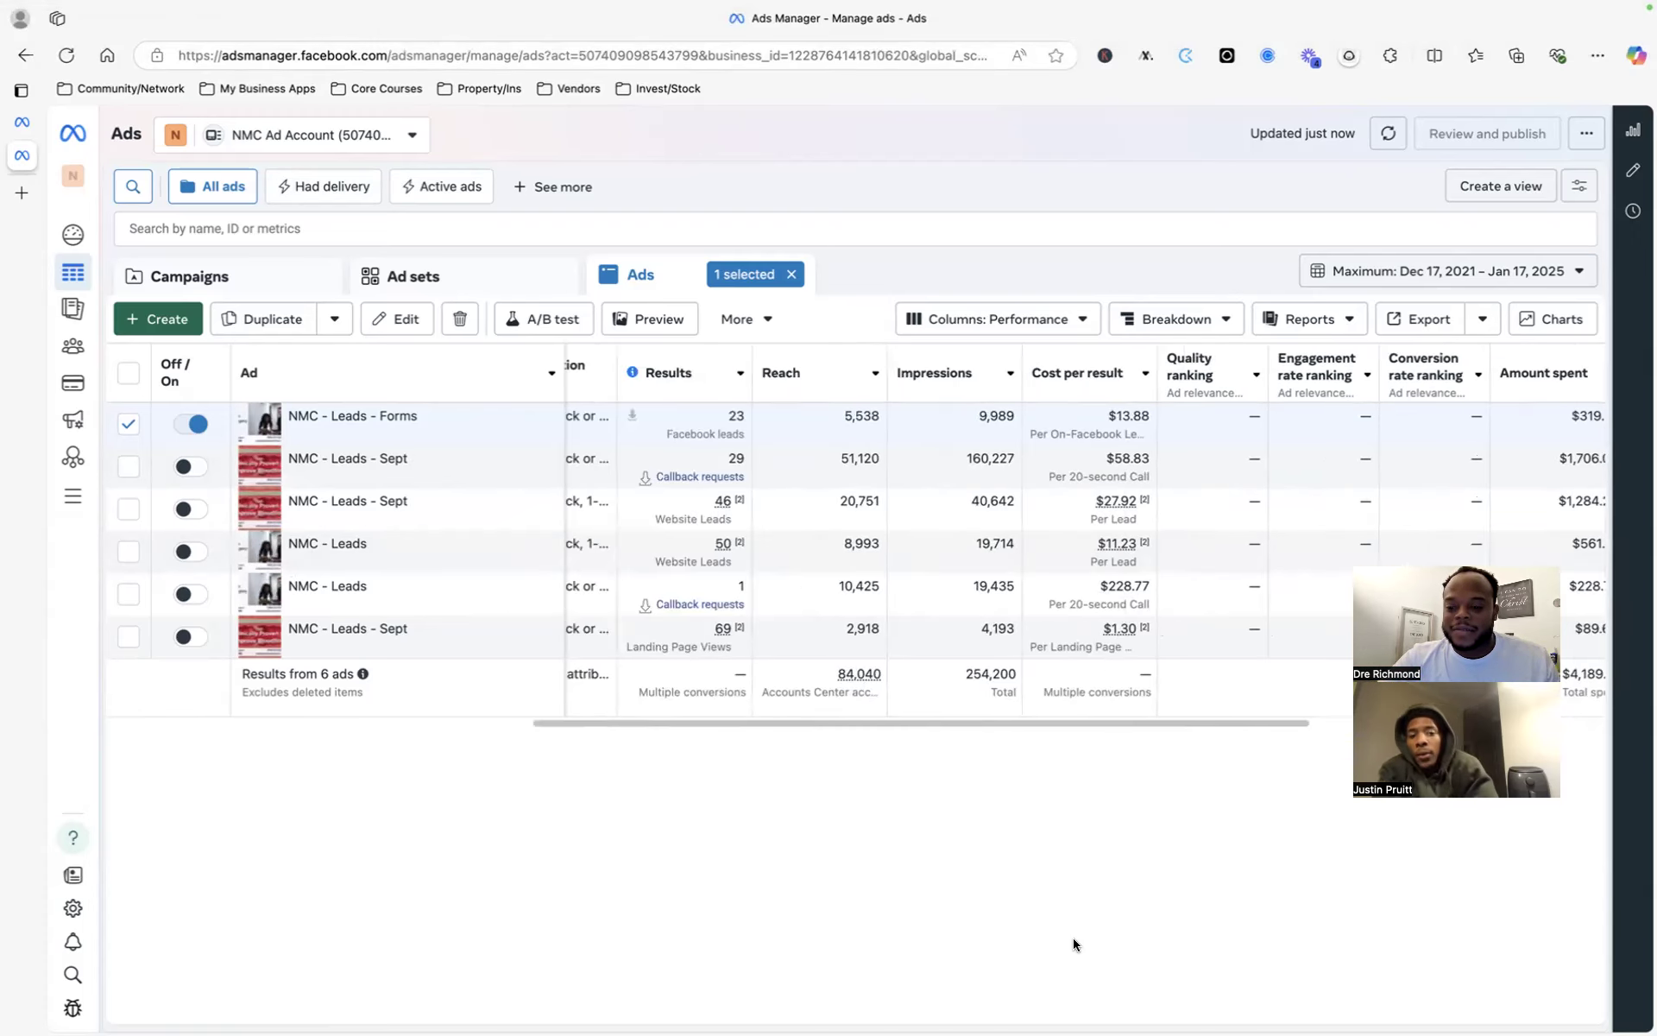
{"action": "mouse_move", "coordinate": [1056, 1027]}
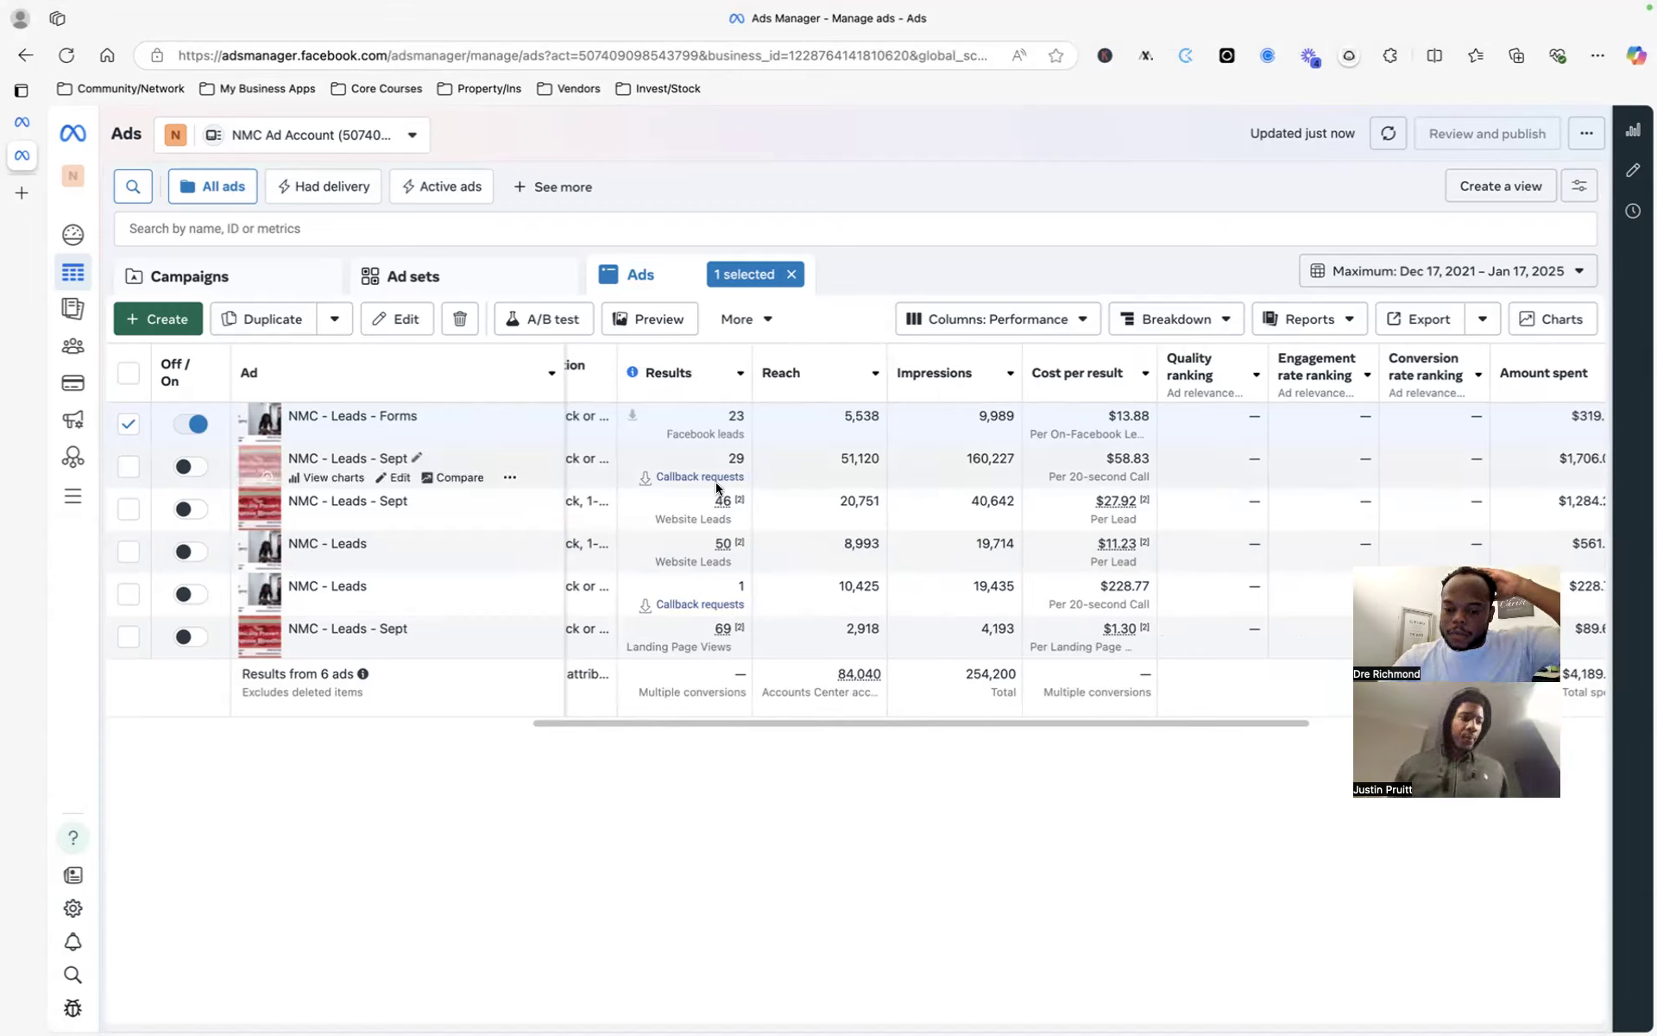
{"action": "mouse_move", "coordinate": [696, 512]}
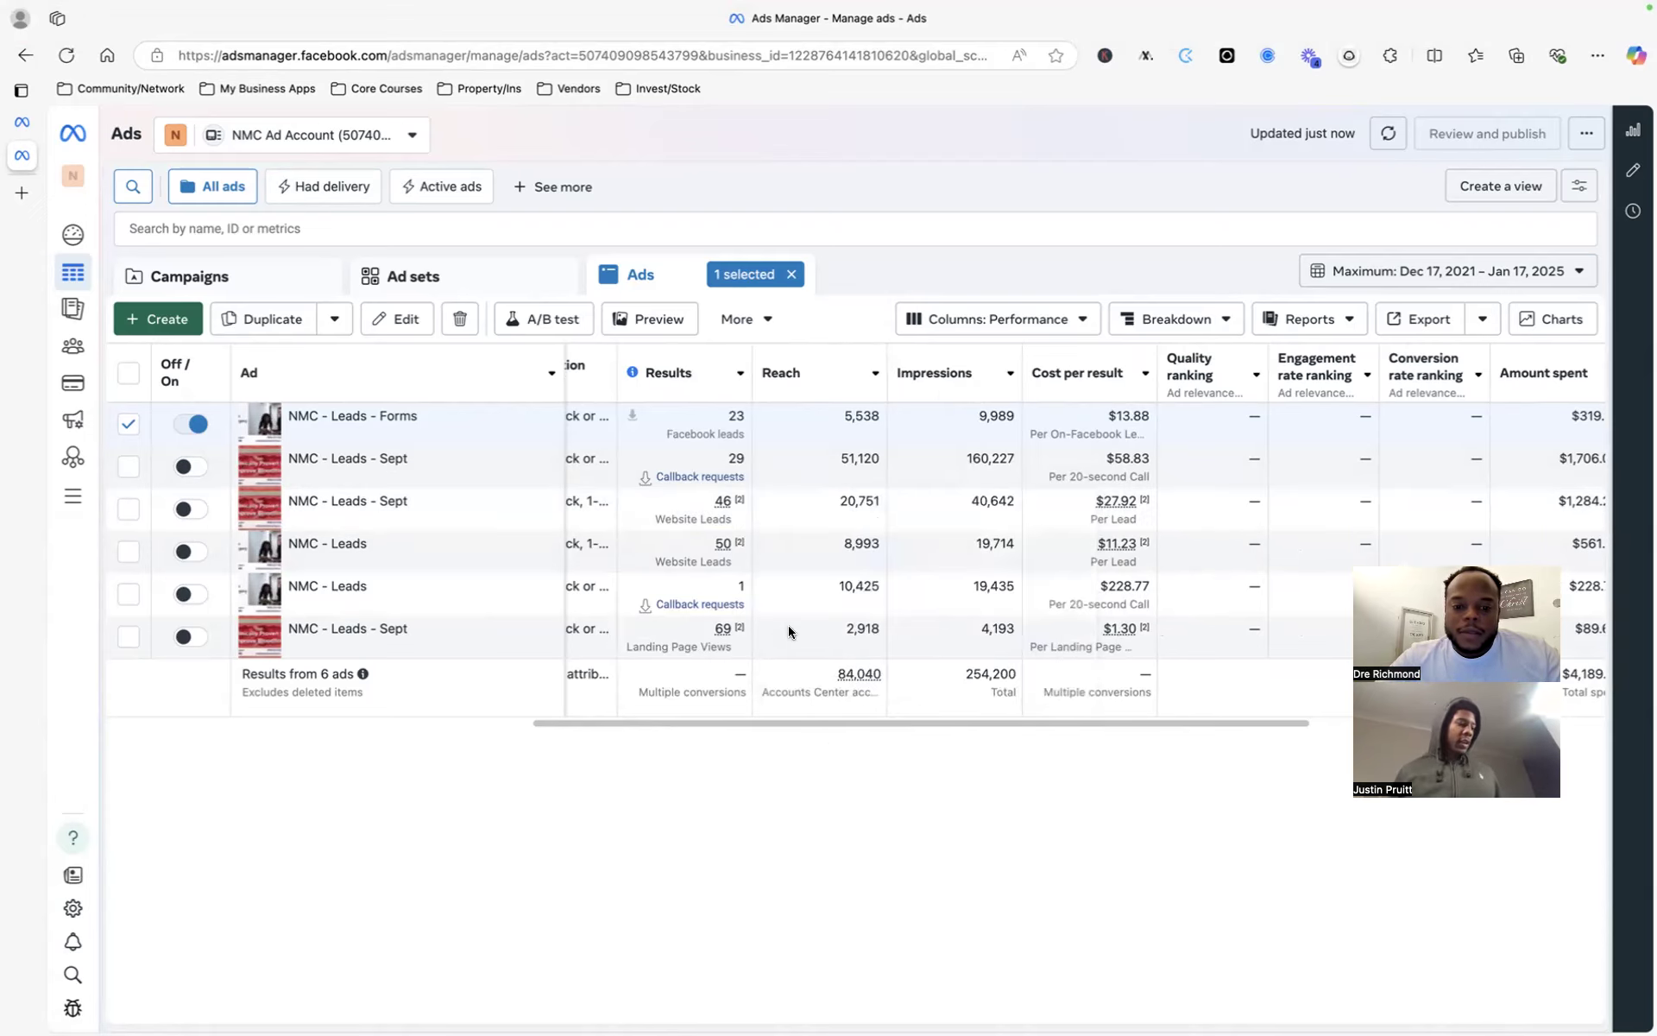
{"action": "scroll", "coordinate": [789, 625], "scroll_direction": "left", "scroll_amount": 5}
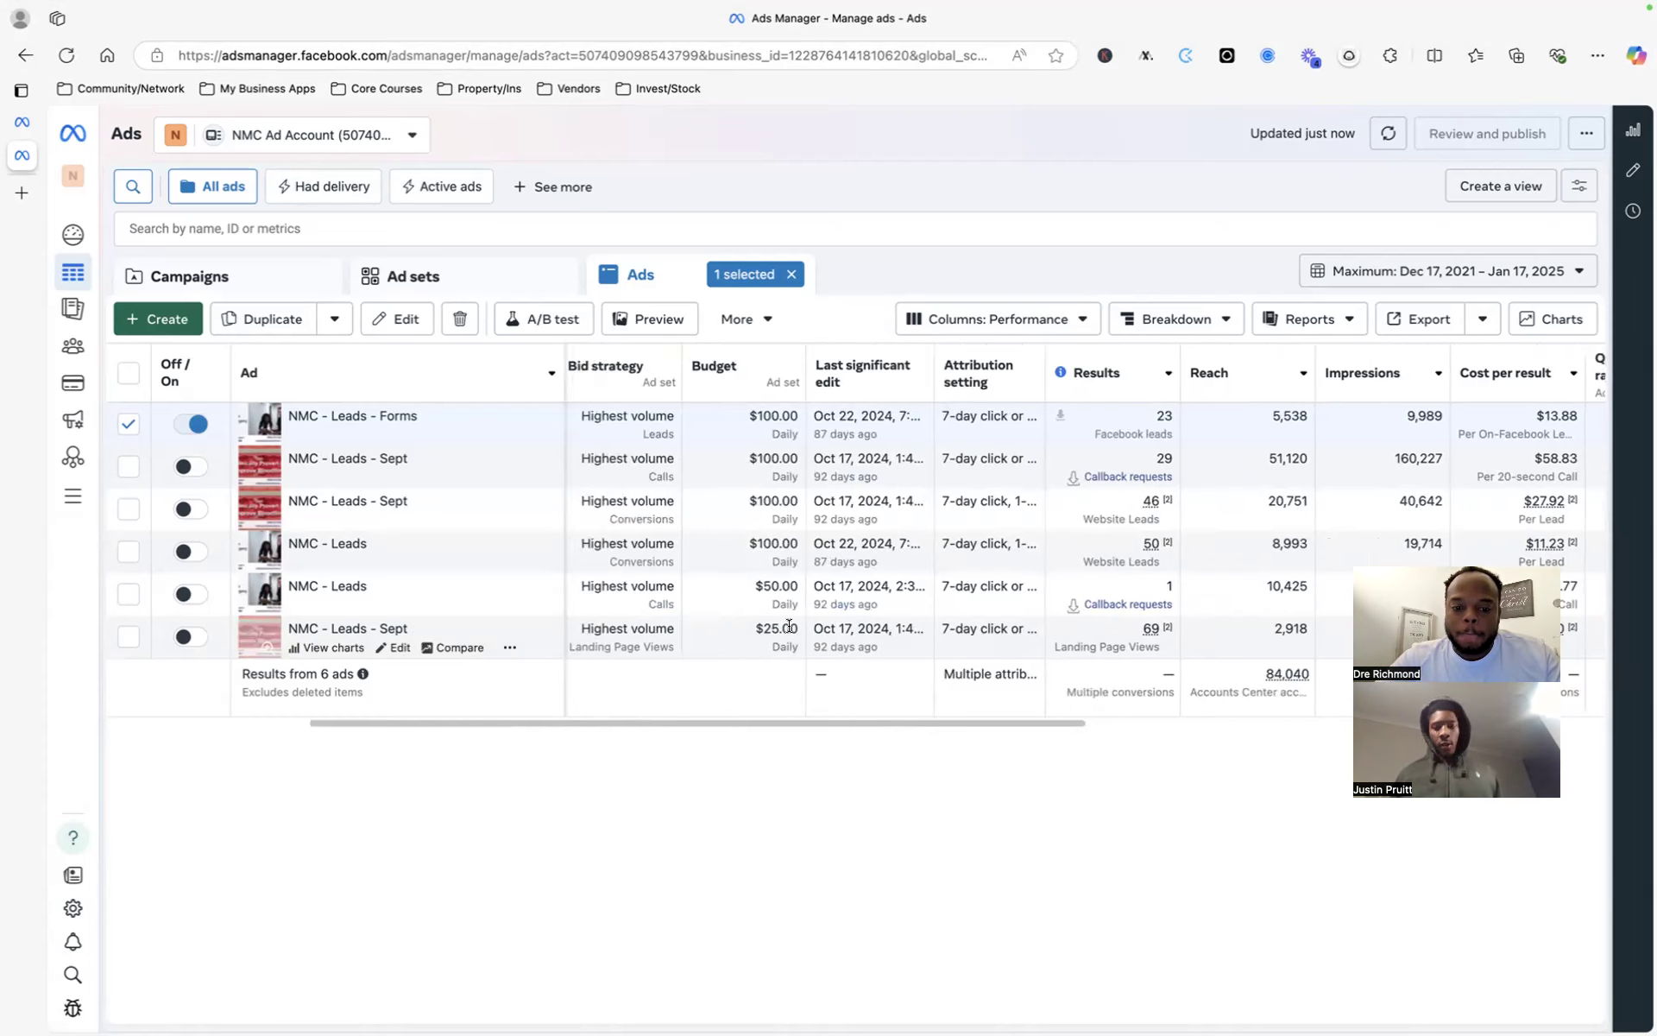